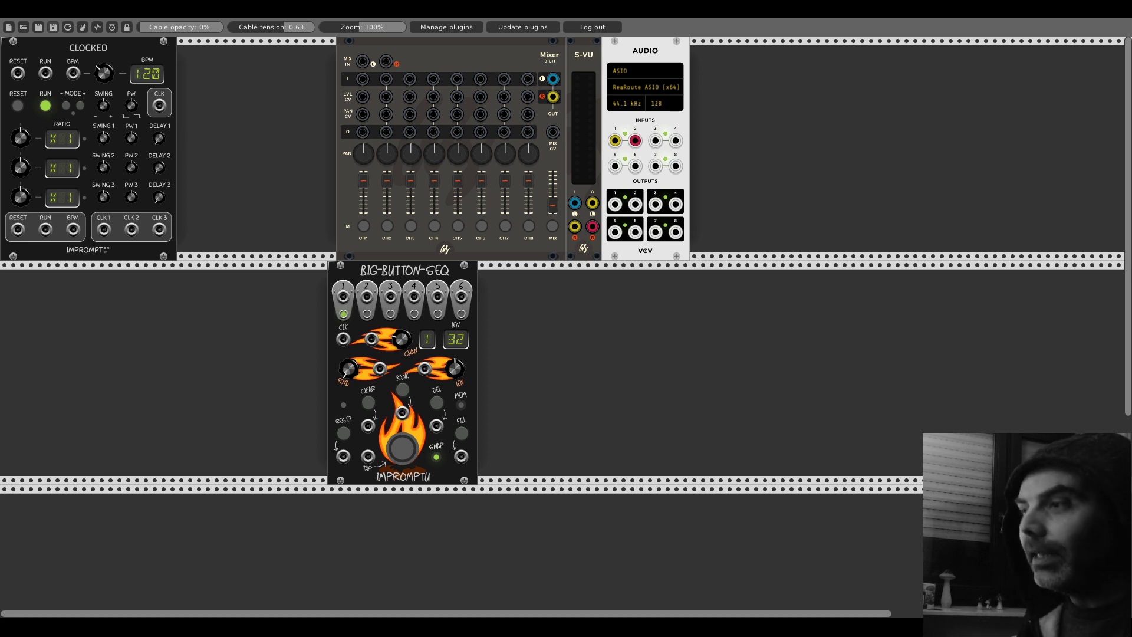
Step: Test mixer channel 1 with an EV3 oscillator's first output at octave 2, and remove the oscillator
right_click(637, 384)
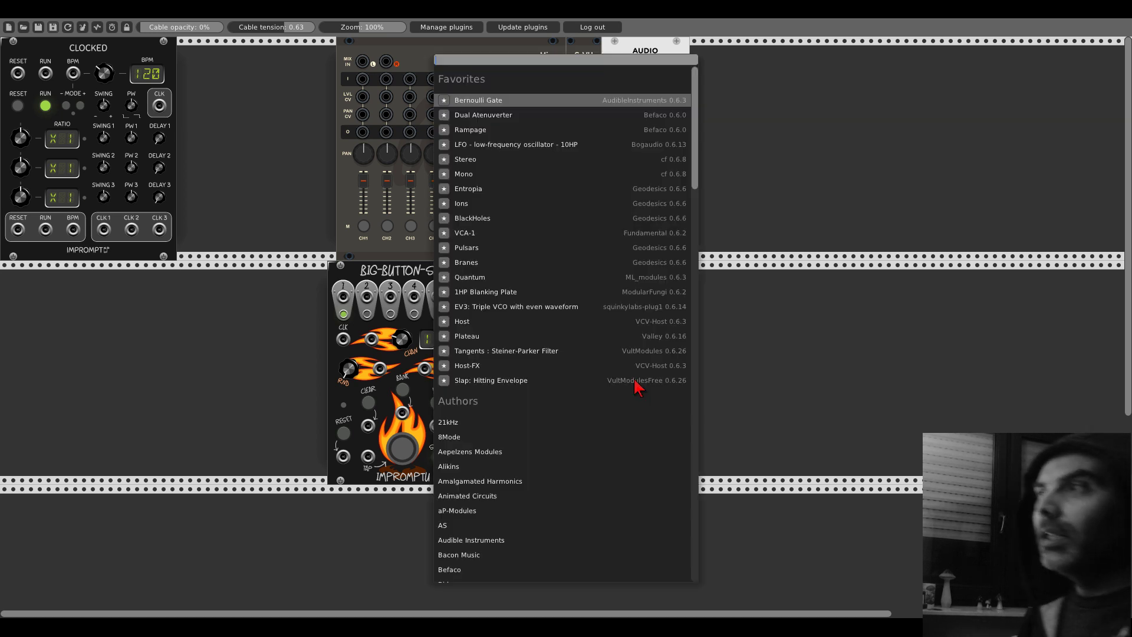
click(519, 311)
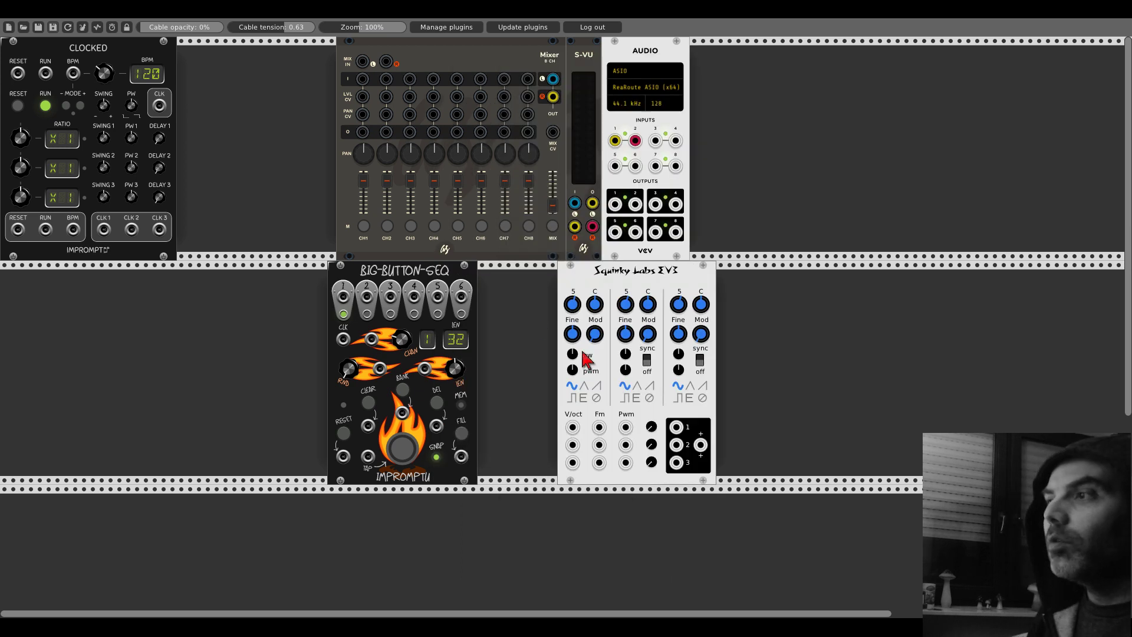
drag(676, 426, 363, 78)
drag(572, 304, 572, 330)
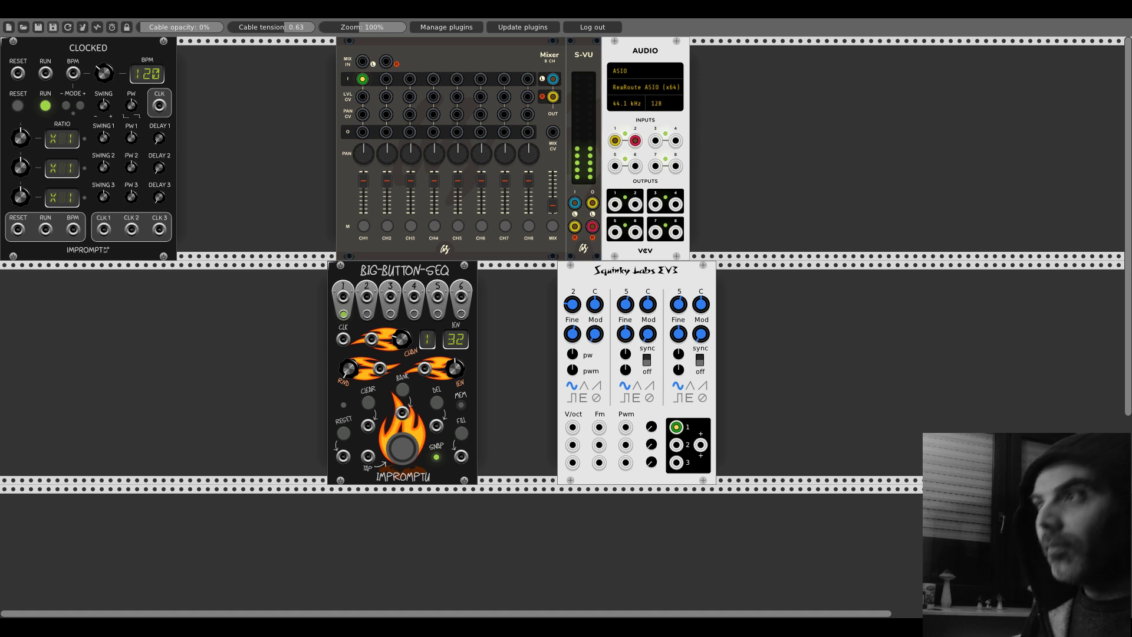
mouse_move(594, 304)
mouse_down()
mouse_move(594, 286)
mouse_move(595, 316)
mouse_move(594, 306)
mouse_up()
key(Delete)
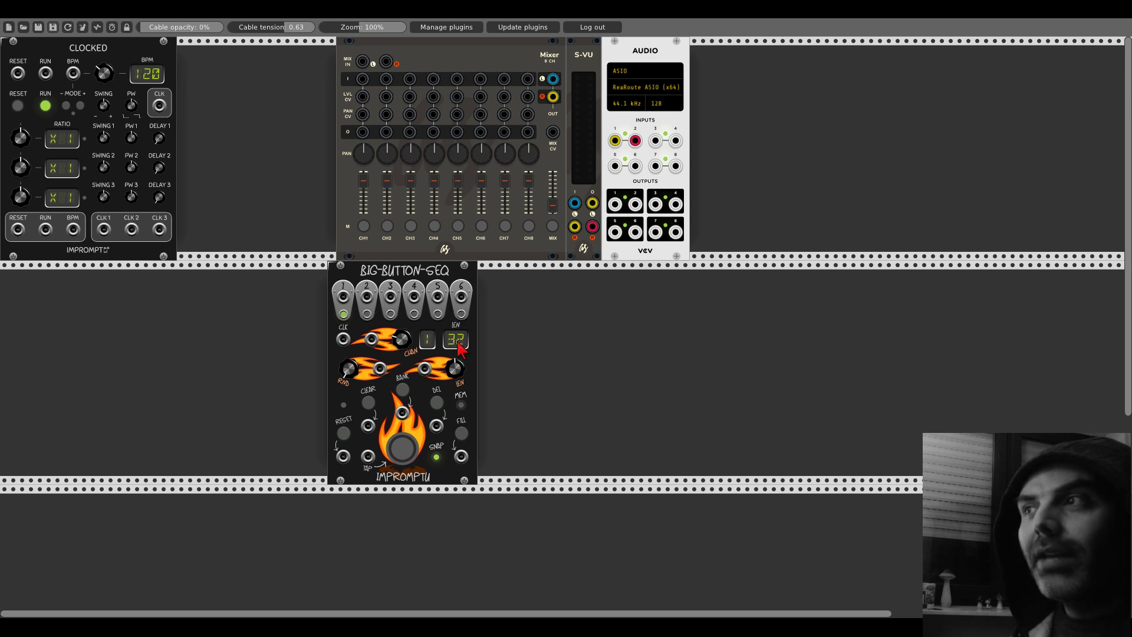
mouse_move(455, 368)
mouse_down()
mouse_move(455, 336)
mouse_move(459, 373)
mouse_up()
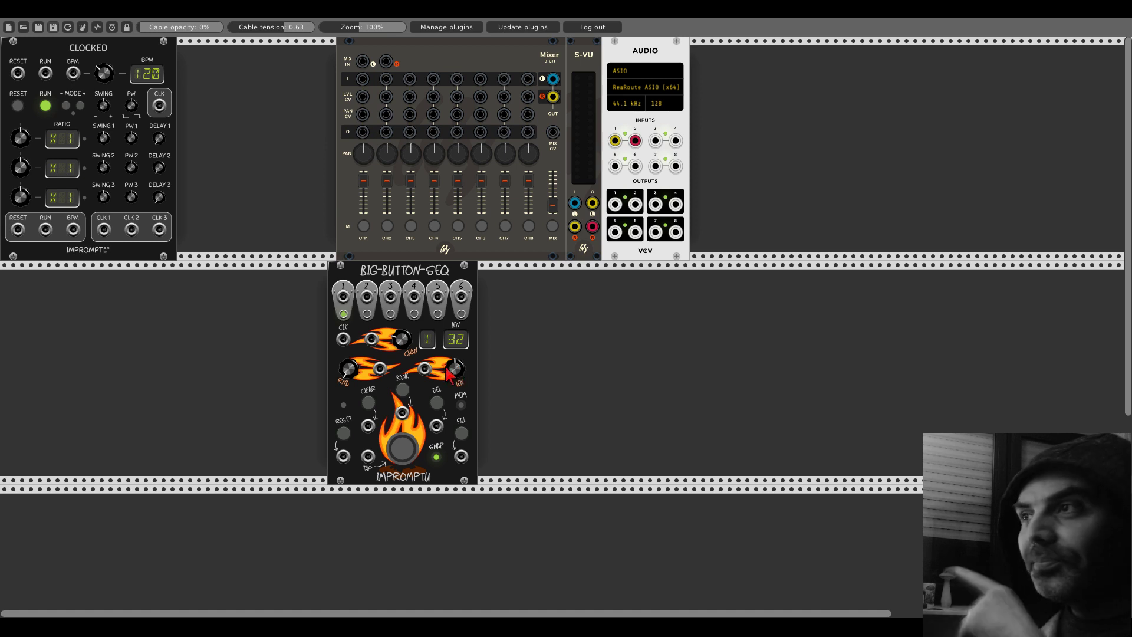
mouse_move(405, 344)
mouse_down()
mouse_move(406, 323)
mouse_move(407, 343)
mouse_up()
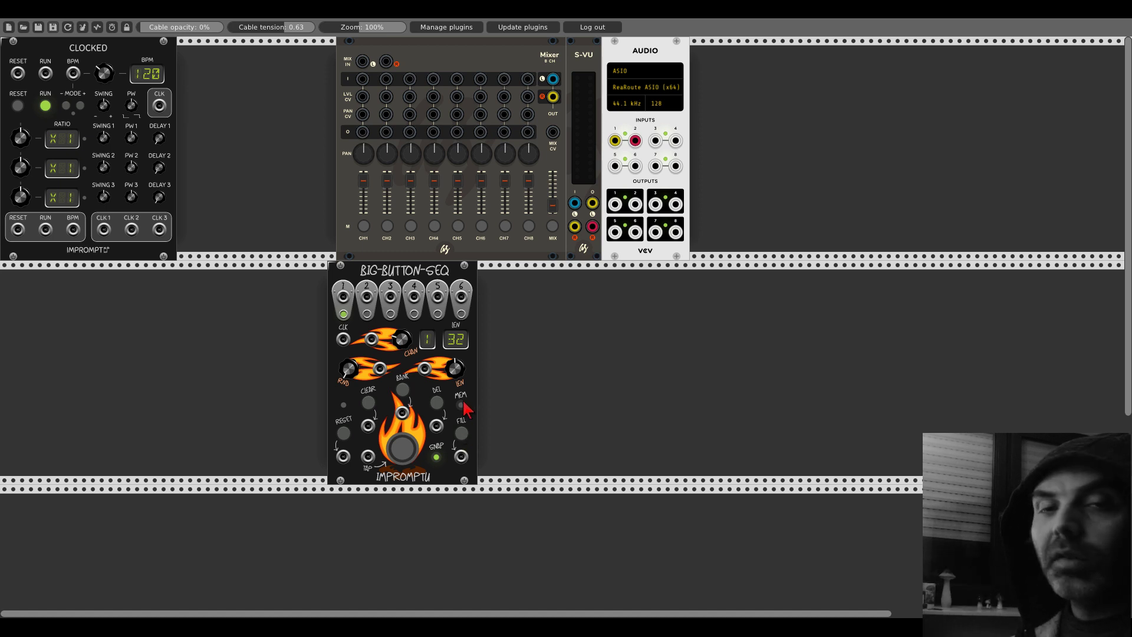
click(435, 458)
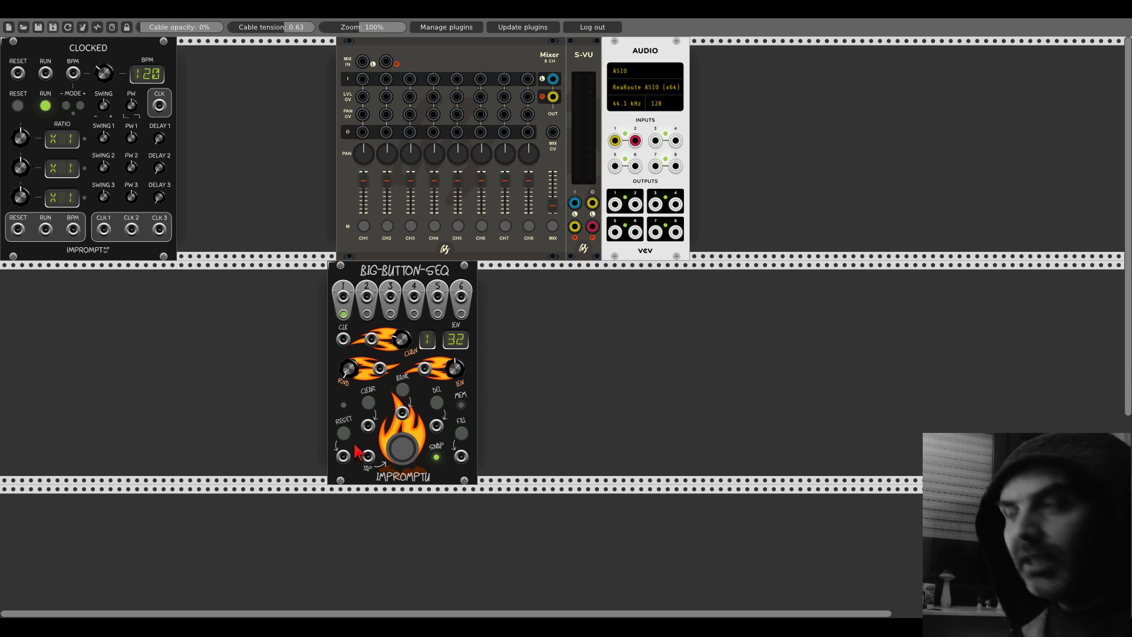
Step: Set the Clocked module's tempo to 212 BPM
drag(104, 73, 103, 35)
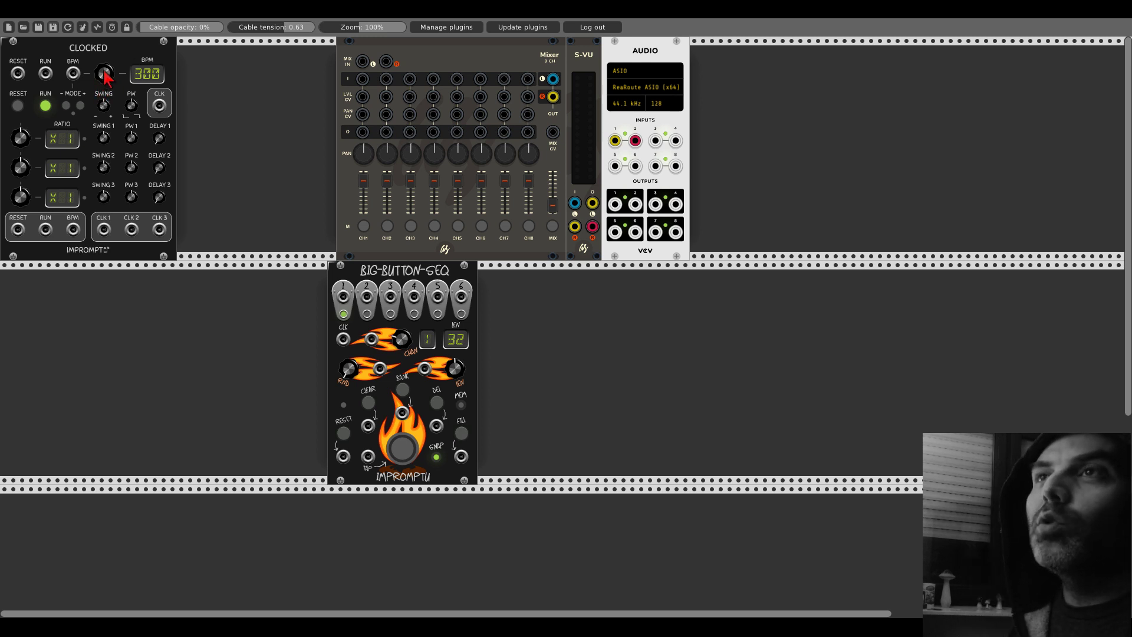
drag(105, 74, 105, 80)
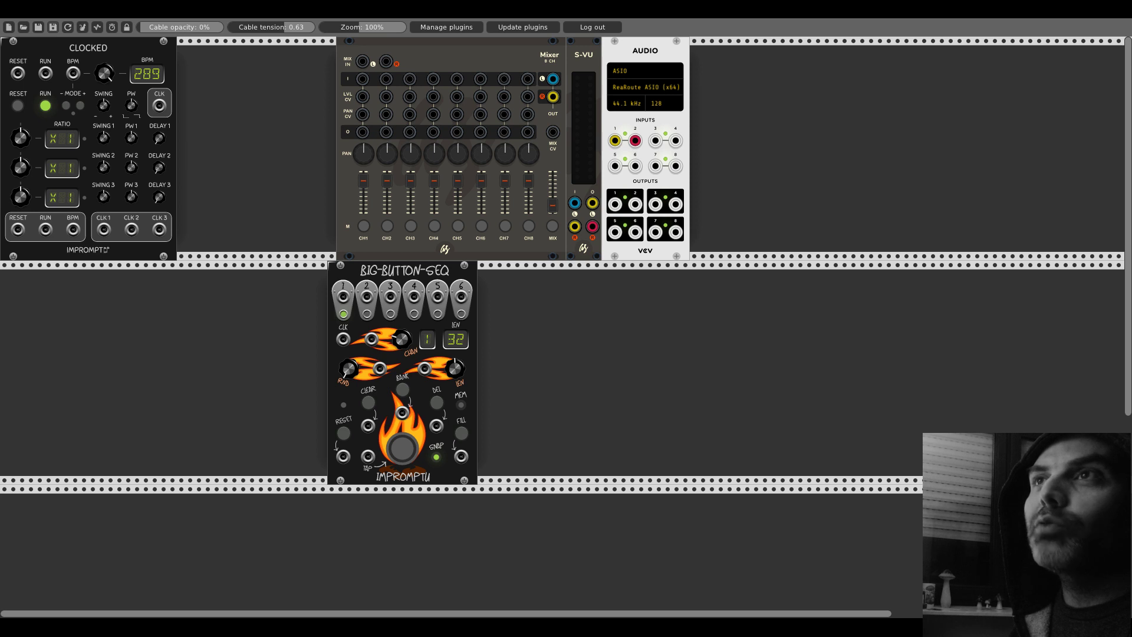
mouse_move(105, 80)
mouse_down()
mouse_move(104, 94)
mouse_move(106, 74)
mouse_up()
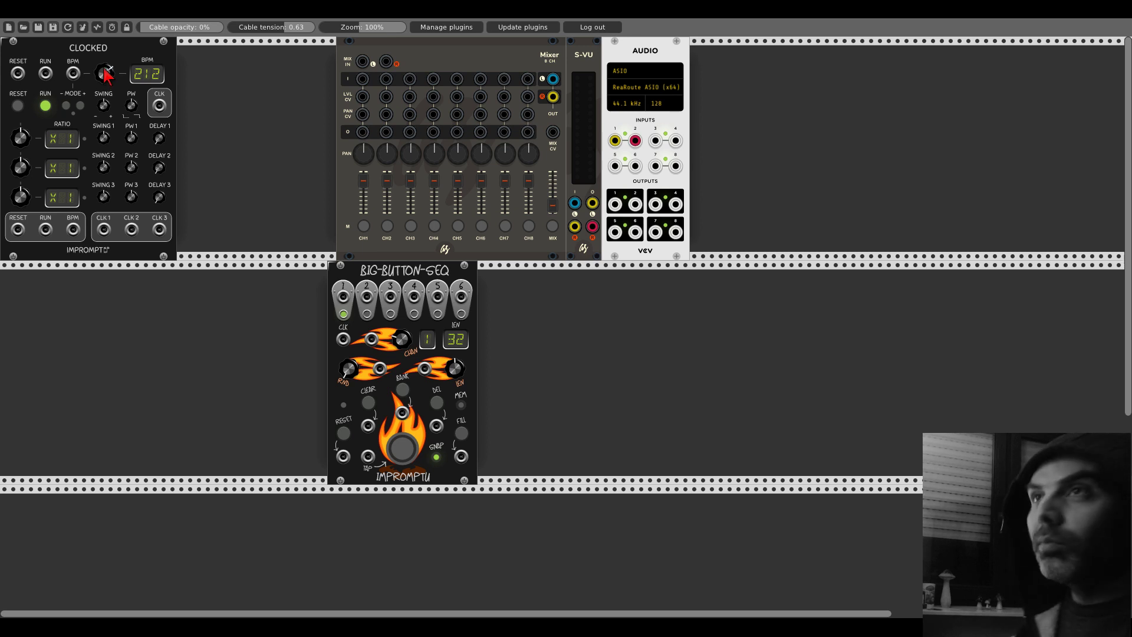
Step: Set Clocked's first ratio to x2 and patch its CLK 1 output to the Big-Button-Seq clock input
drag(20, 138, 20, 131)
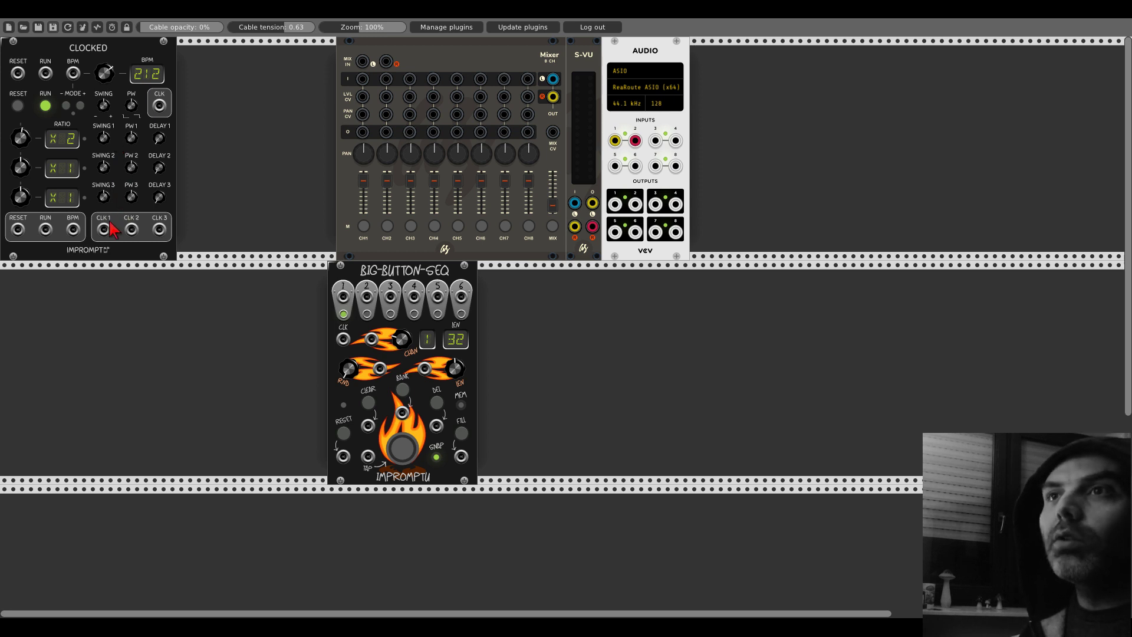
drag(104, 230, 344, 340)
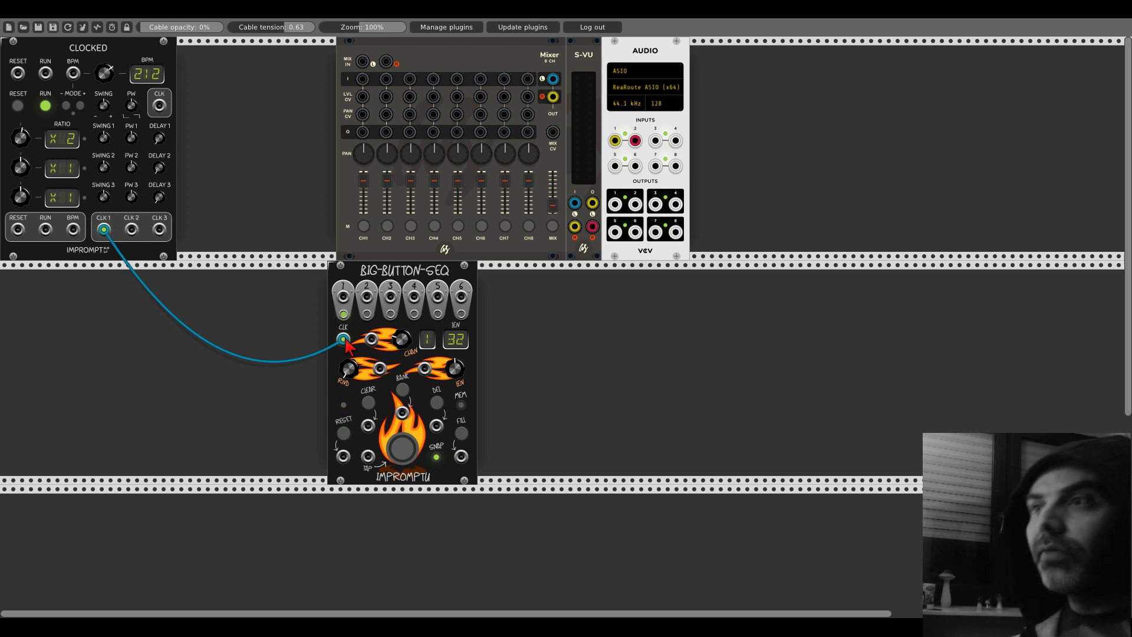
Step: Try the Classic panel theme on Big-Button-Seq and return it to Dark-valor Hot-rod
right_click(359, 337)
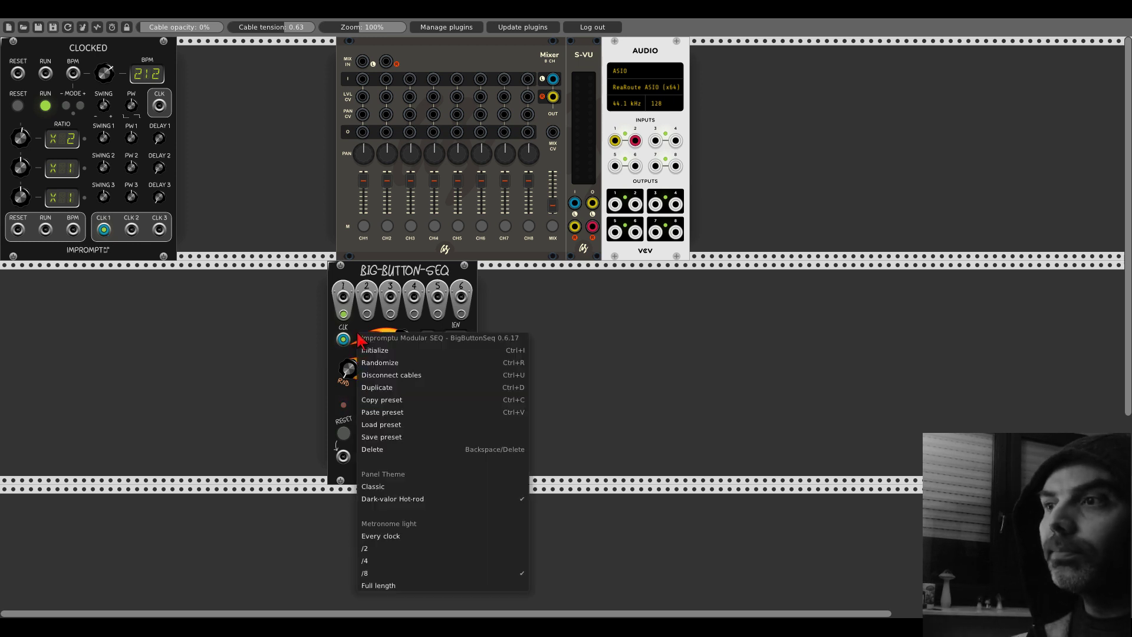
click(384, 488)
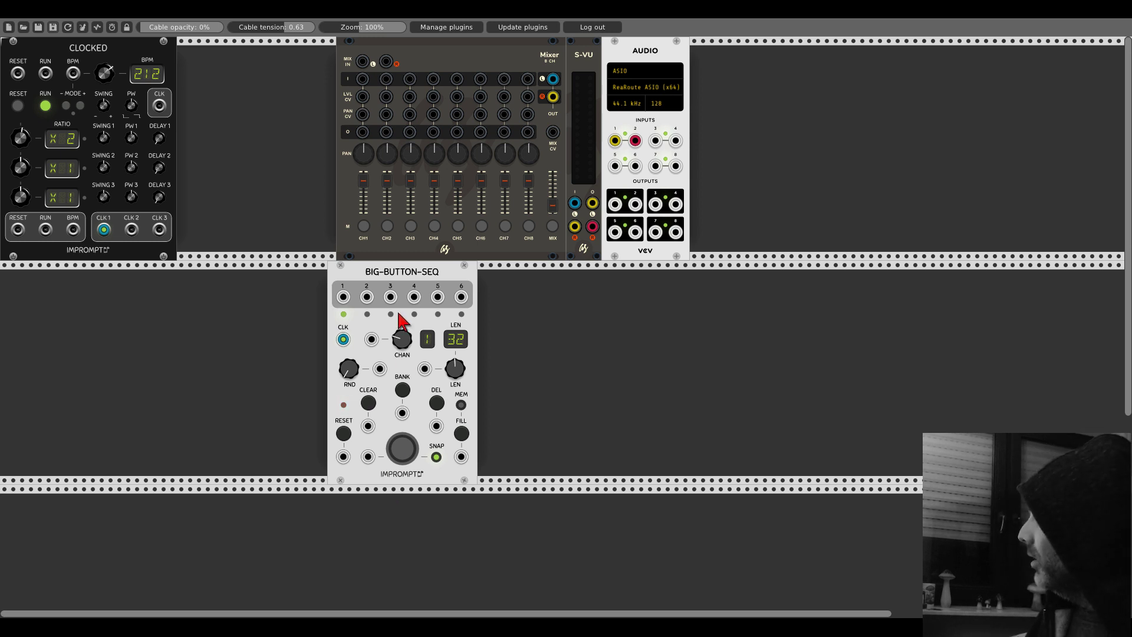
right_click(398, 281)
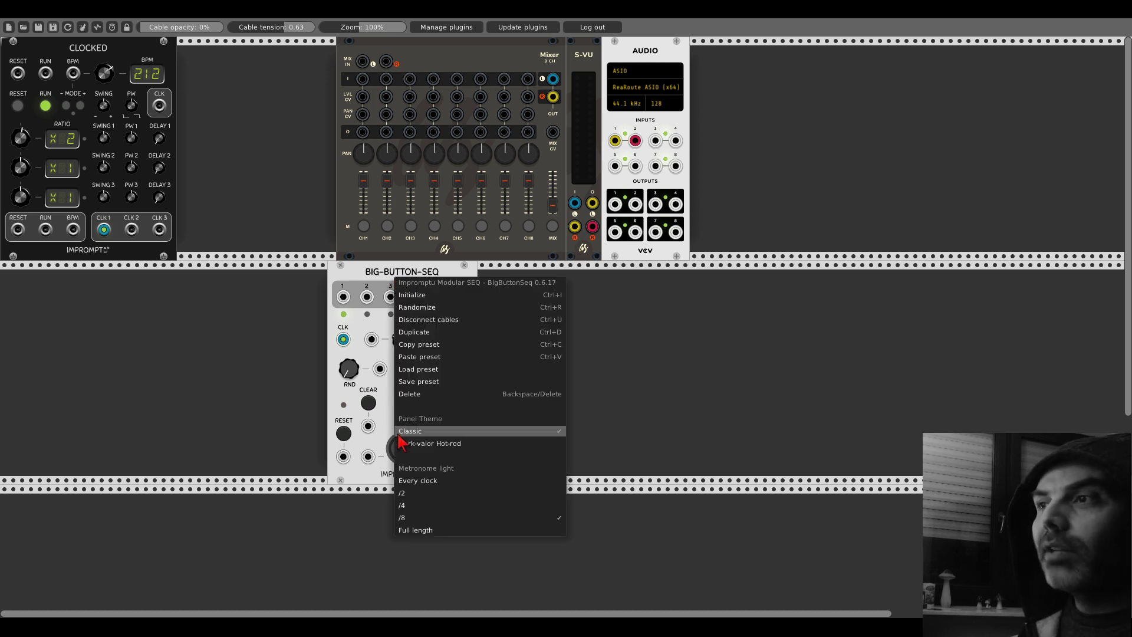
click(406, 445)
right_click(383, 275)
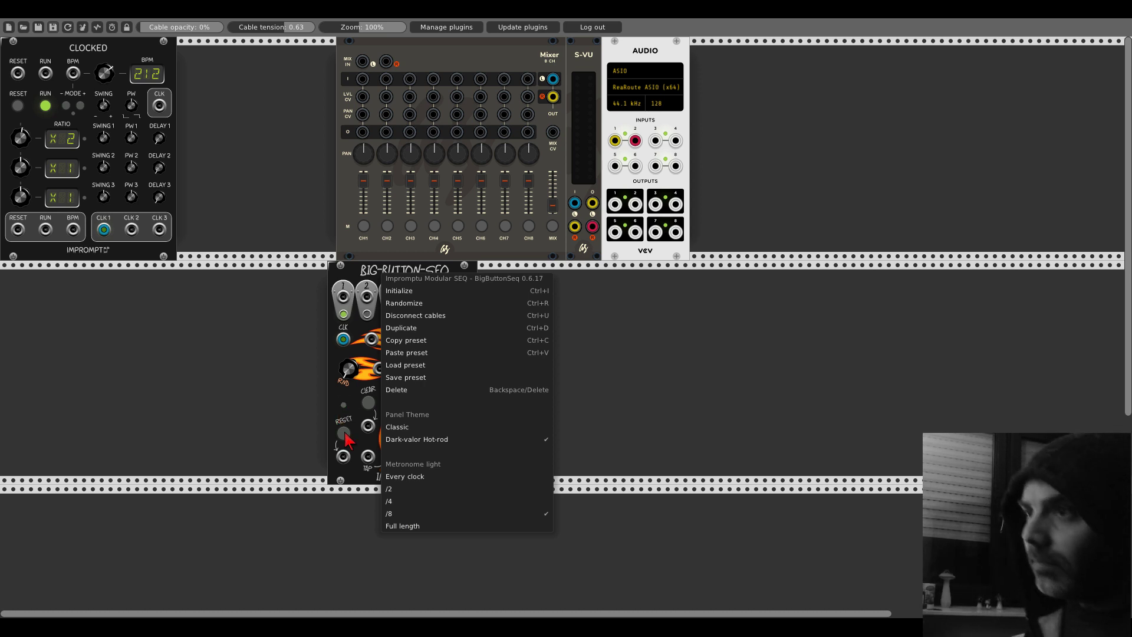
click(278, 367)
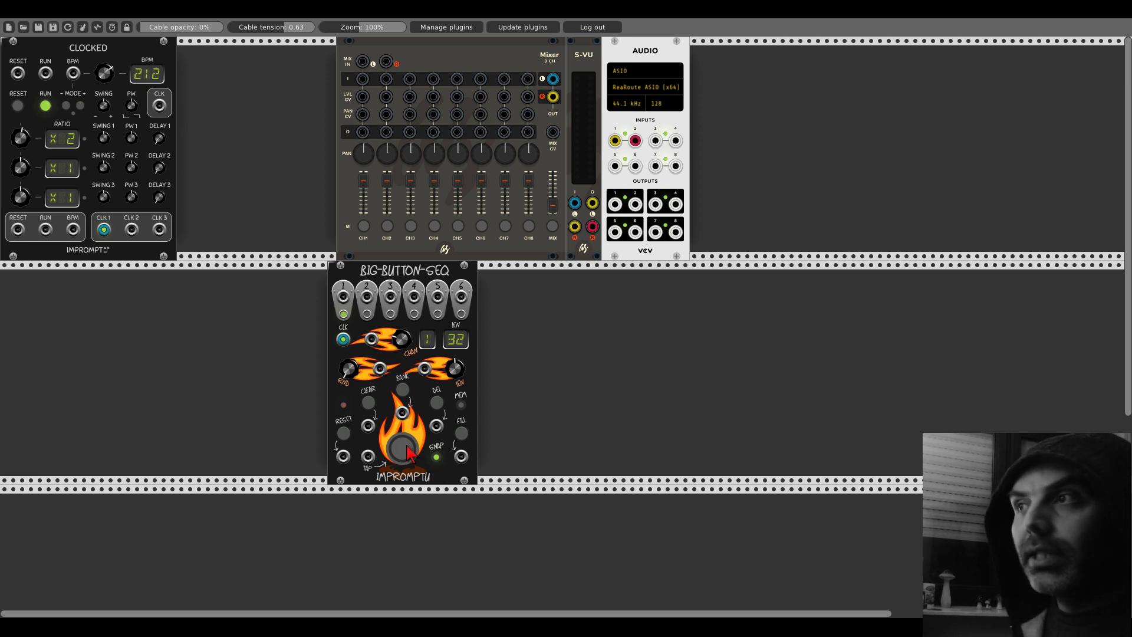
Step: Add a MIDI-CC module and set its driver to Computer keyboard with the QWERTY keyboard (US) device
right_click(305, 365)
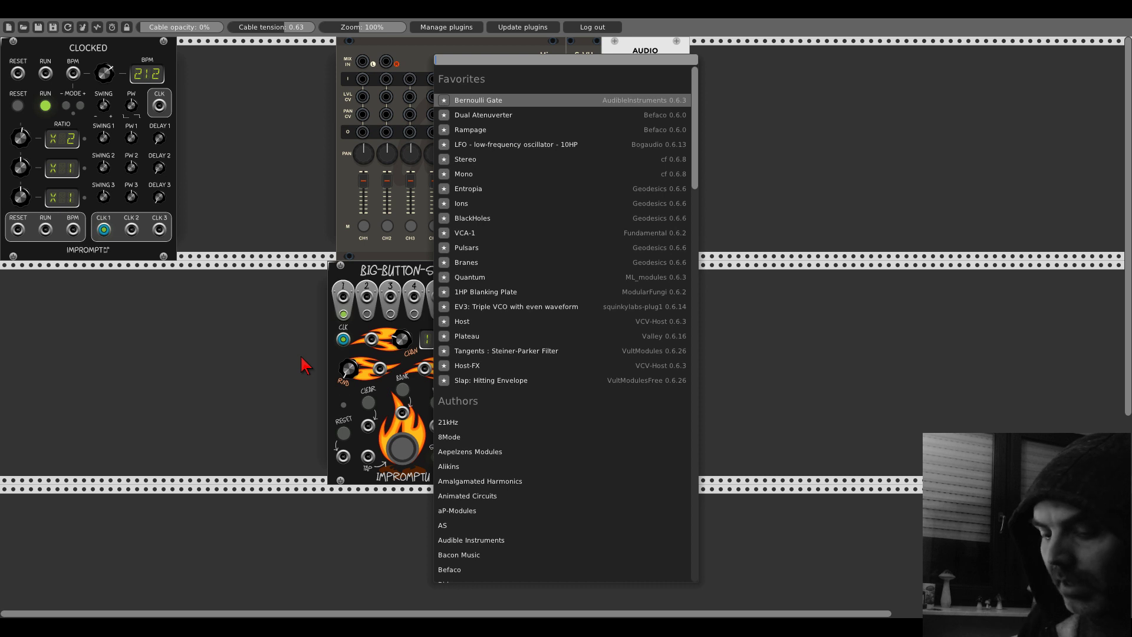
text(midi)
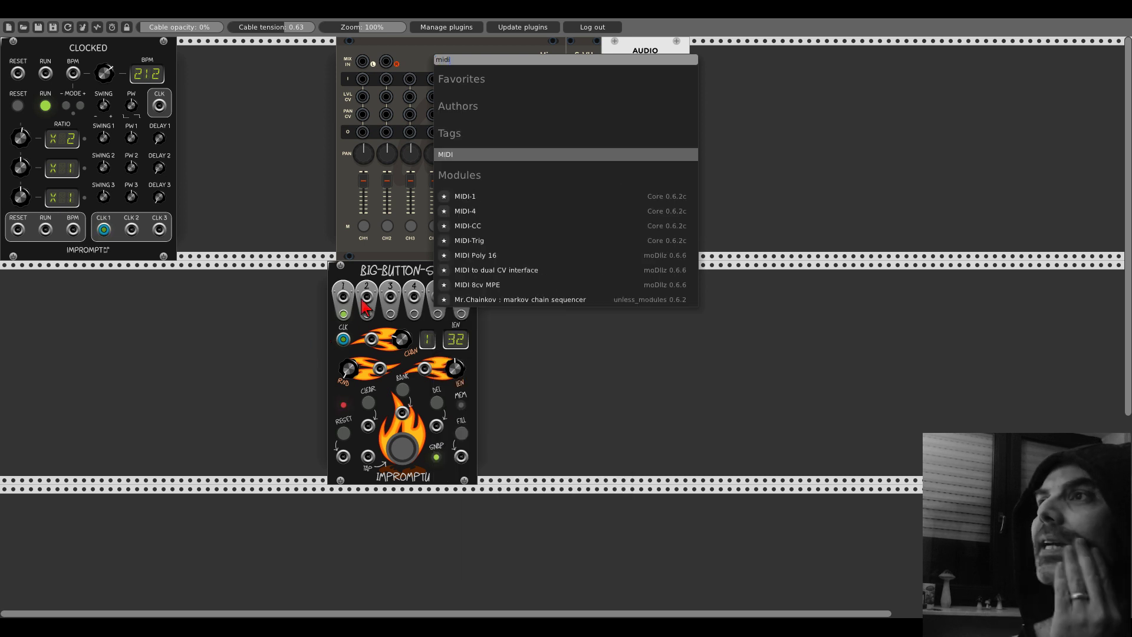
click(472, 227)
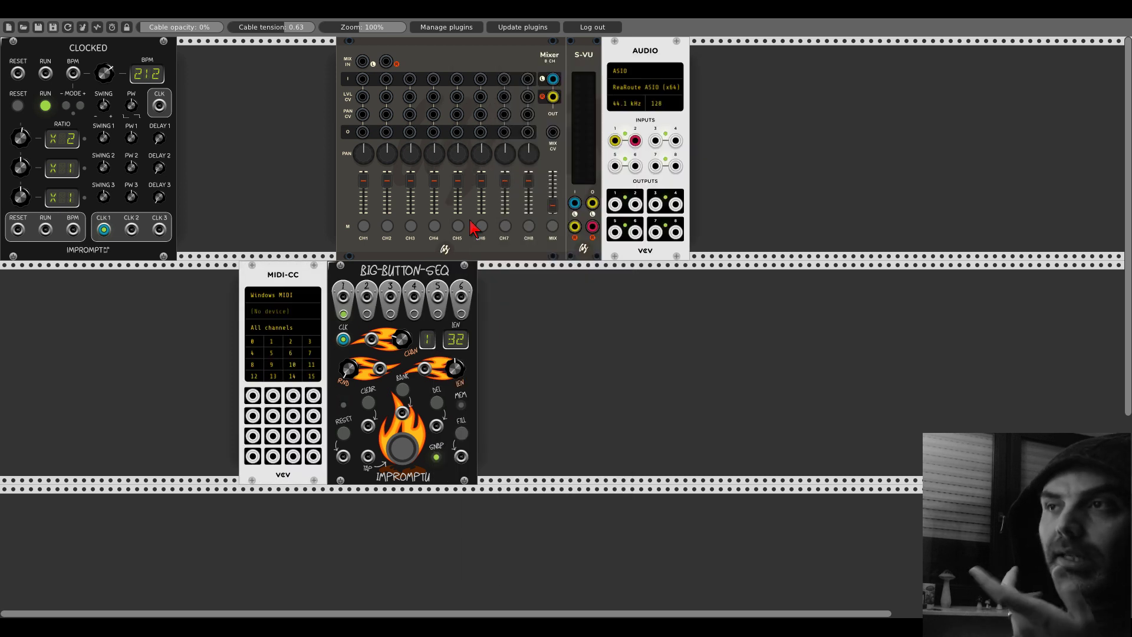
click(272, 299)
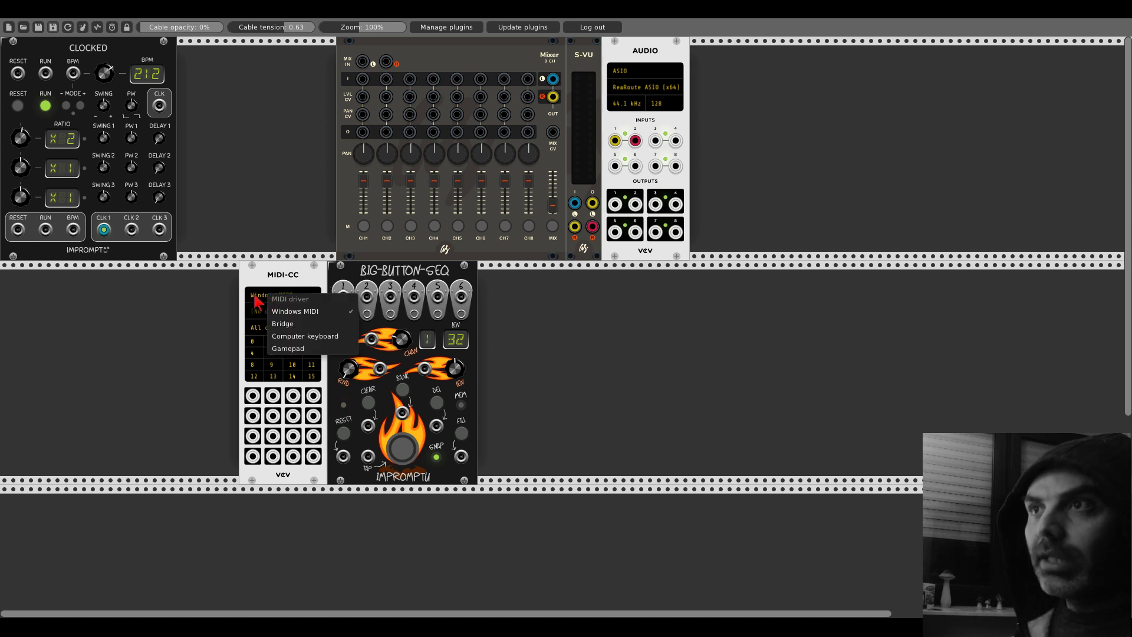
click(301, 336)
click(281, 318)
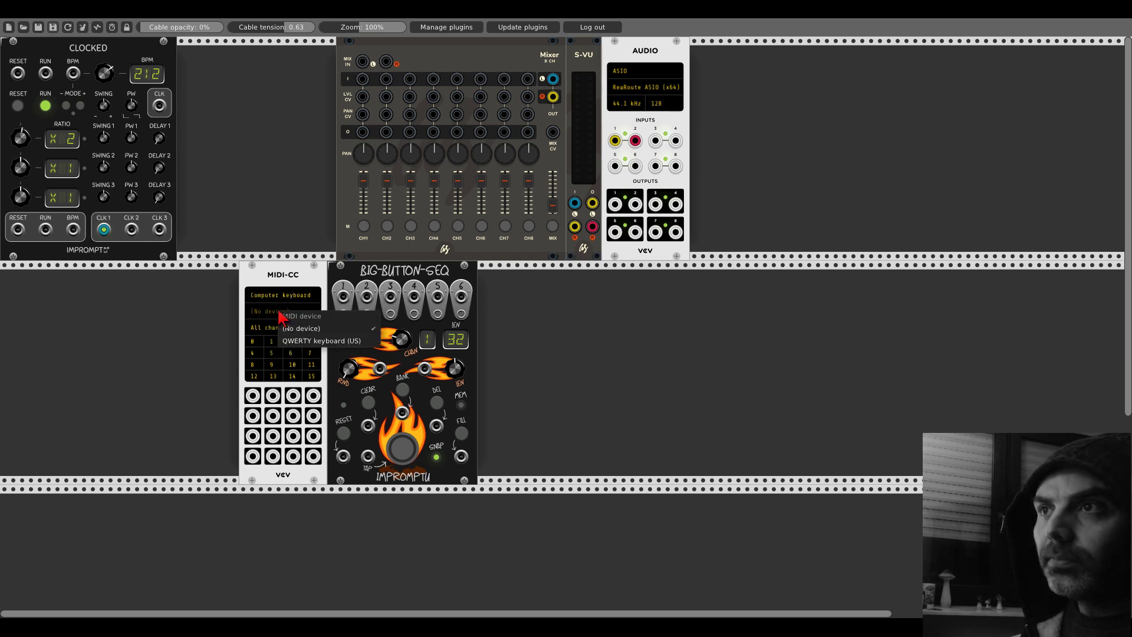
click(298, 342)
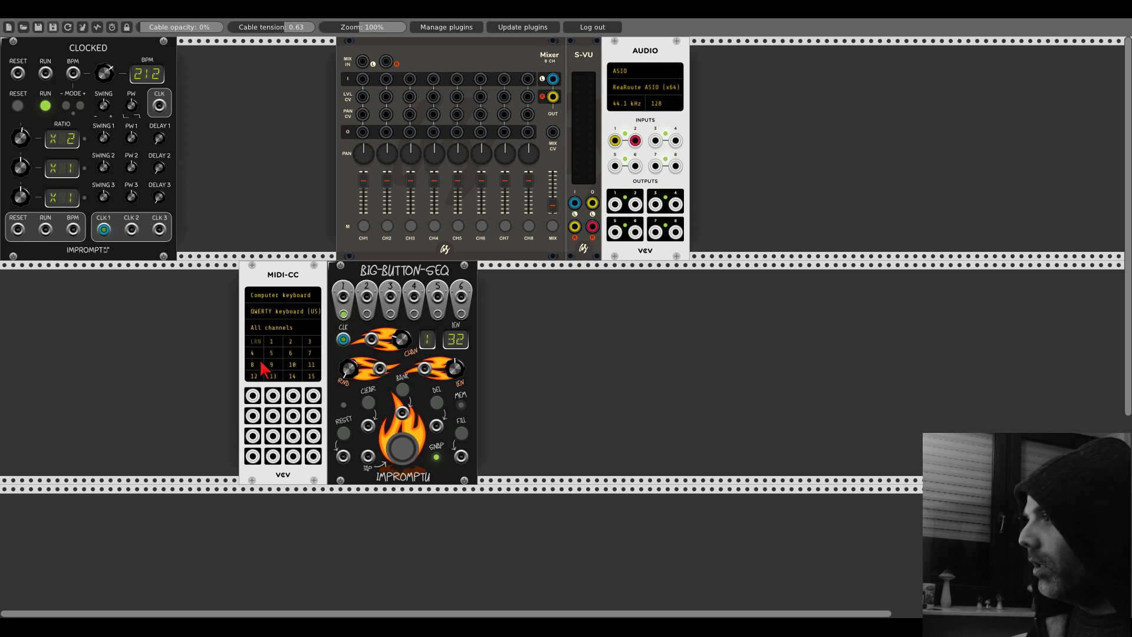
click(281, 292)
Step: Add a MIDI-Trig module using the Computer keyboard driver and QWERTY keyboard (US) device, with C4 as its first trigger note
right_click(233, 303)
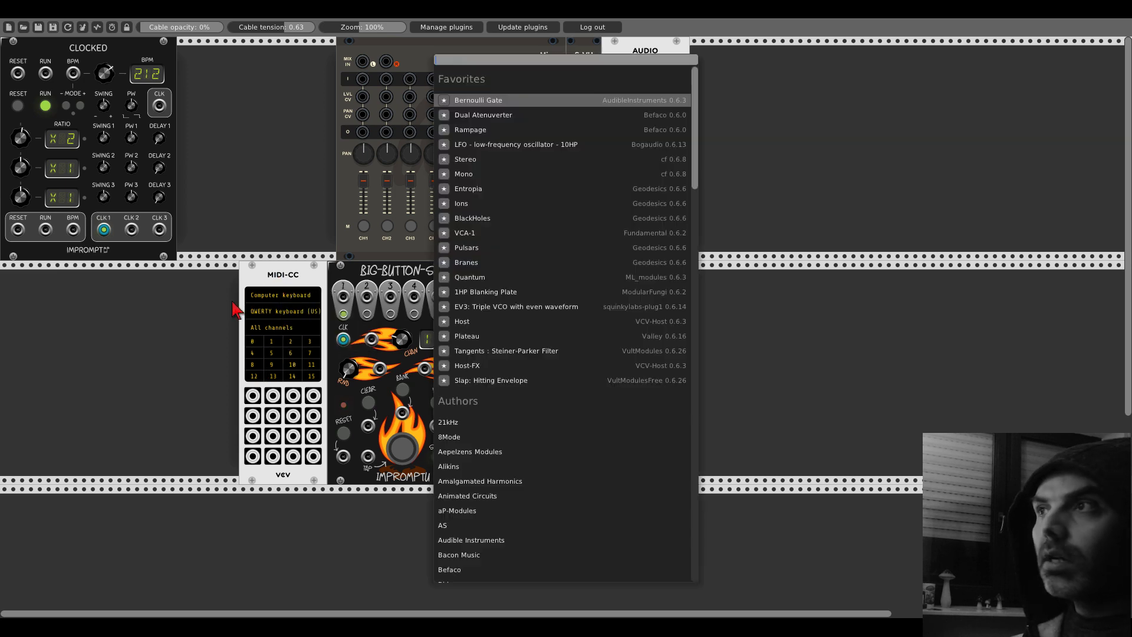
text(midi)
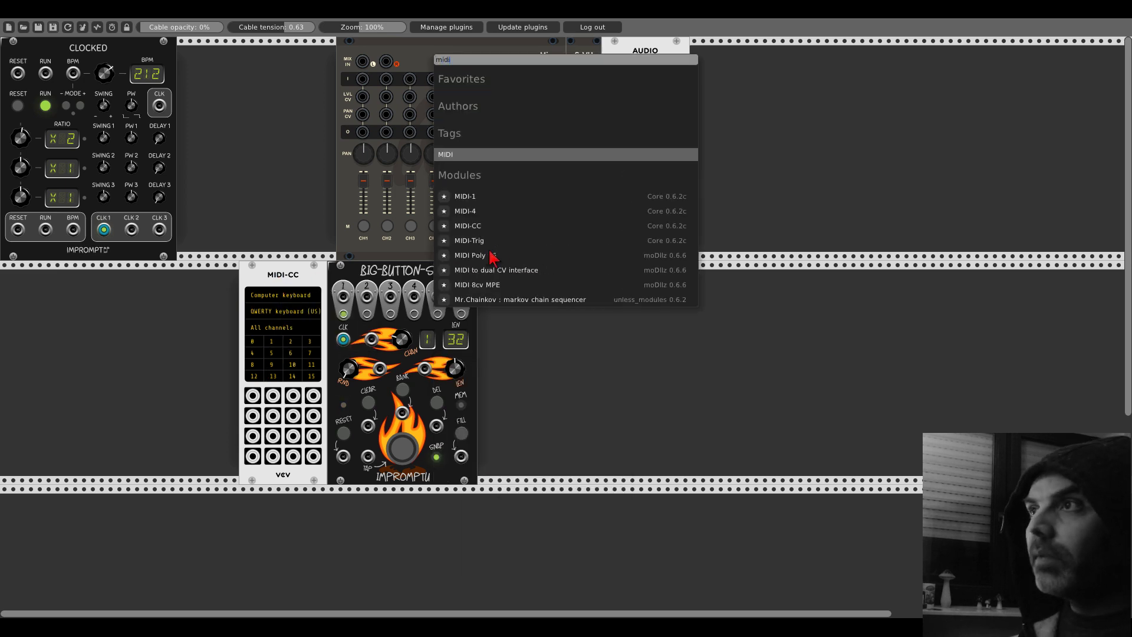
click(490, 241)
click(201, 297)
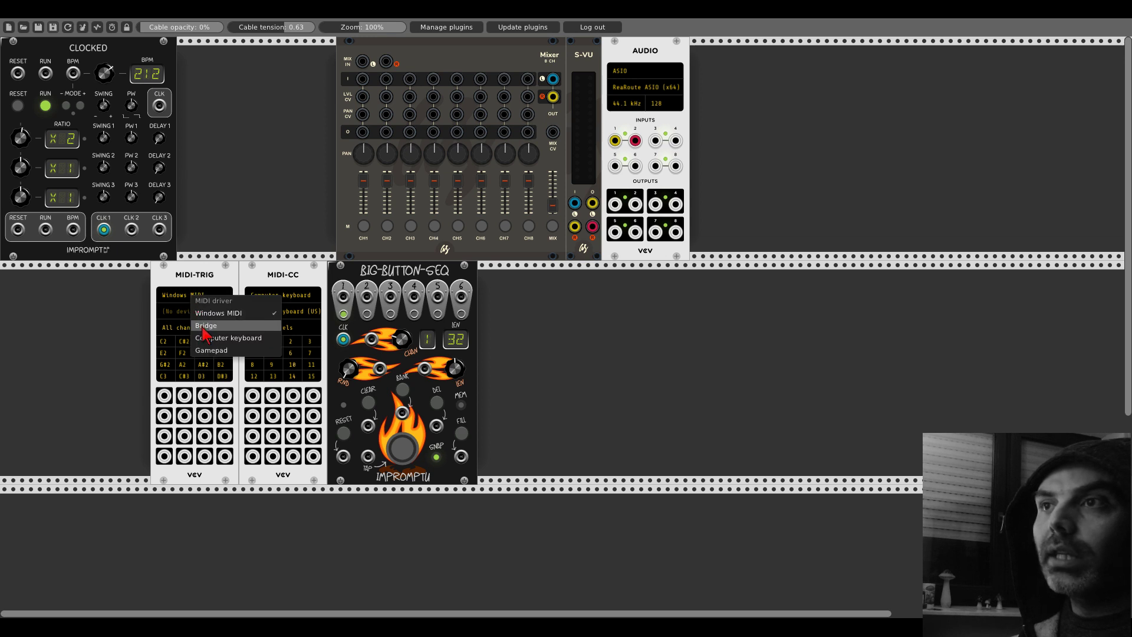
click(207, 338)
click(190, 312)
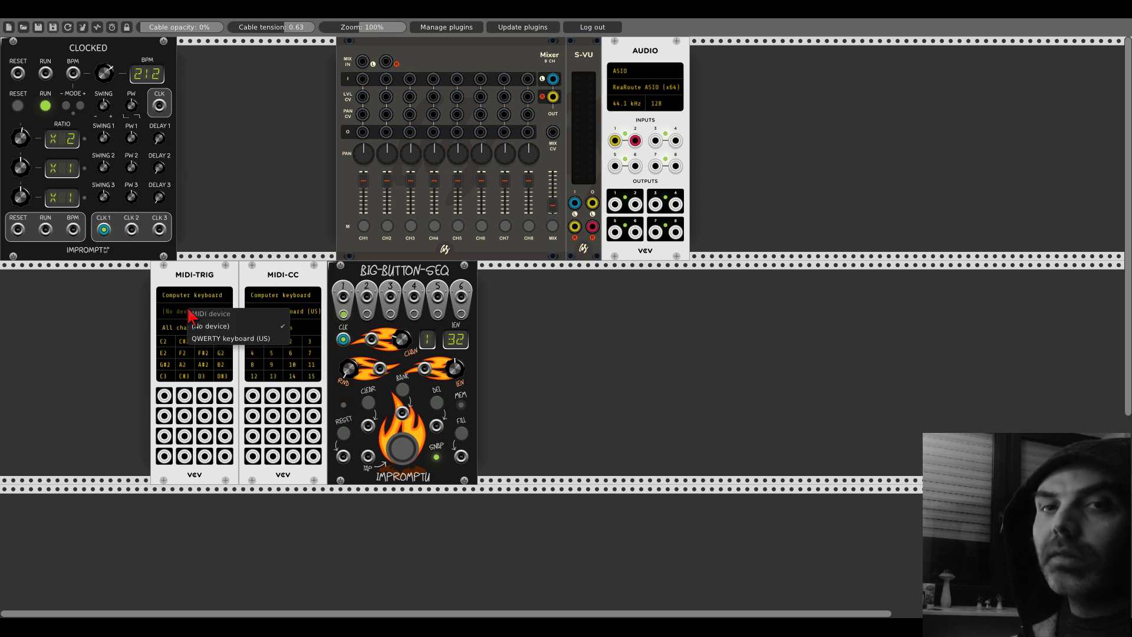
click(212, 338)
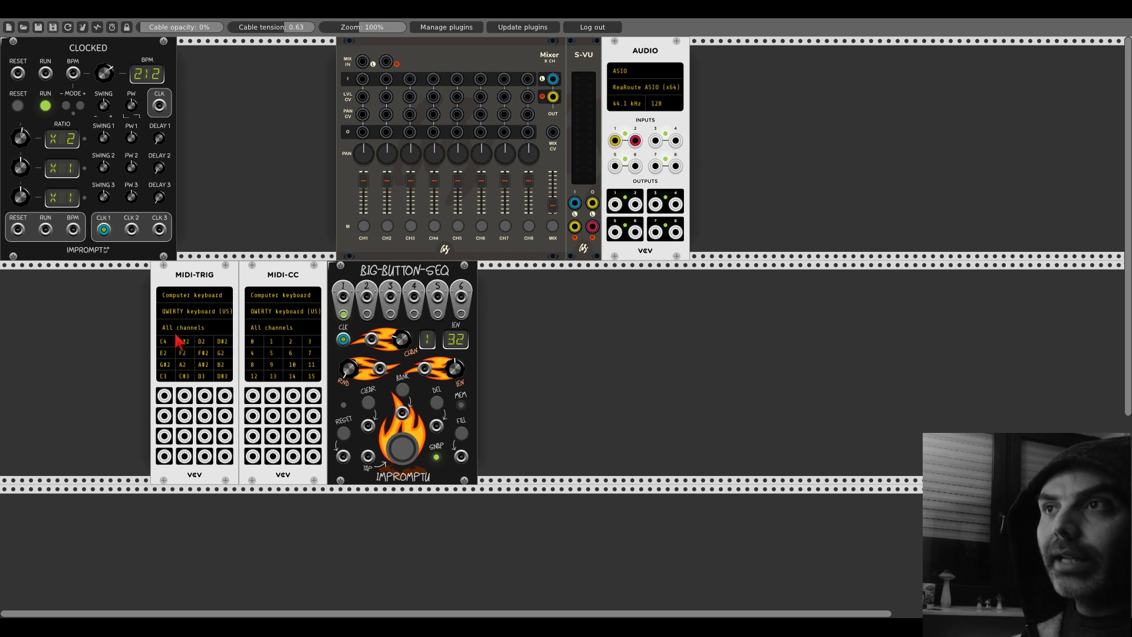
Step: Delete the MIDI-CC module from the rack
right_click(271, 277)
click(298, 393)
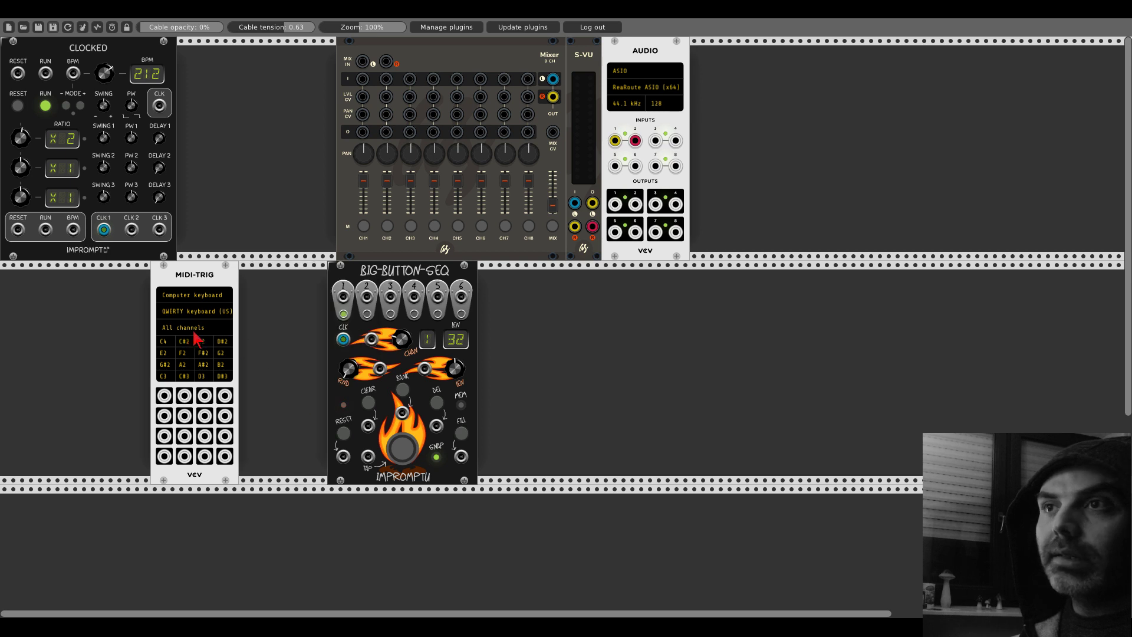
Step: Move MIDI-Trig directly beside Big-Button-Seq and patch its C4 output to the big button's TAP input
drag(195, 281, 283, 279)
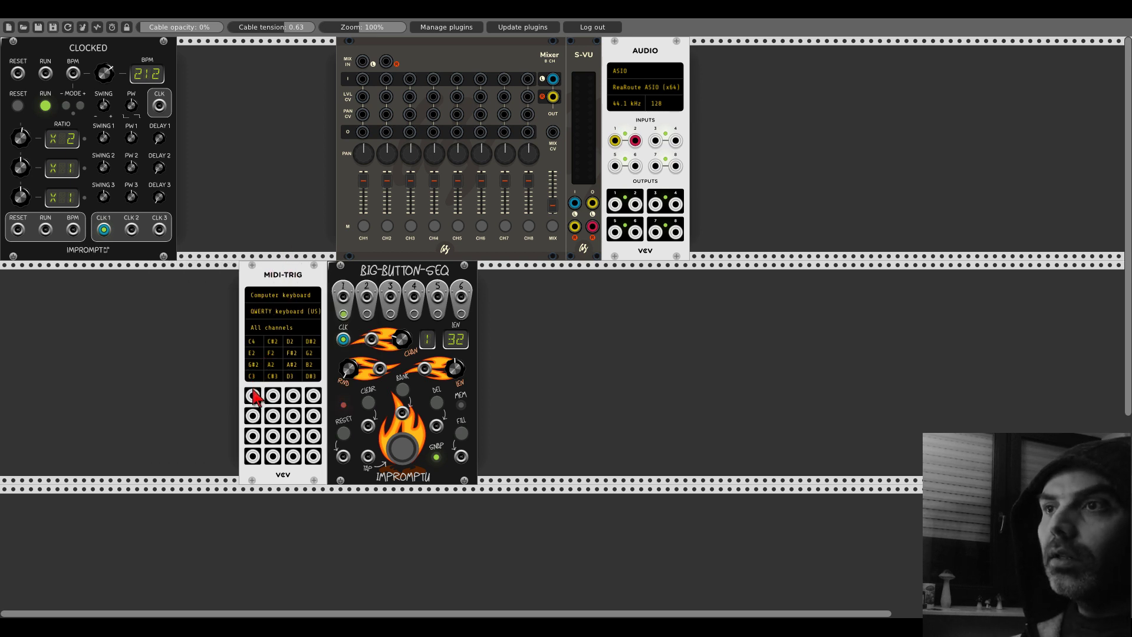
drag(254, 396, 368, 458)
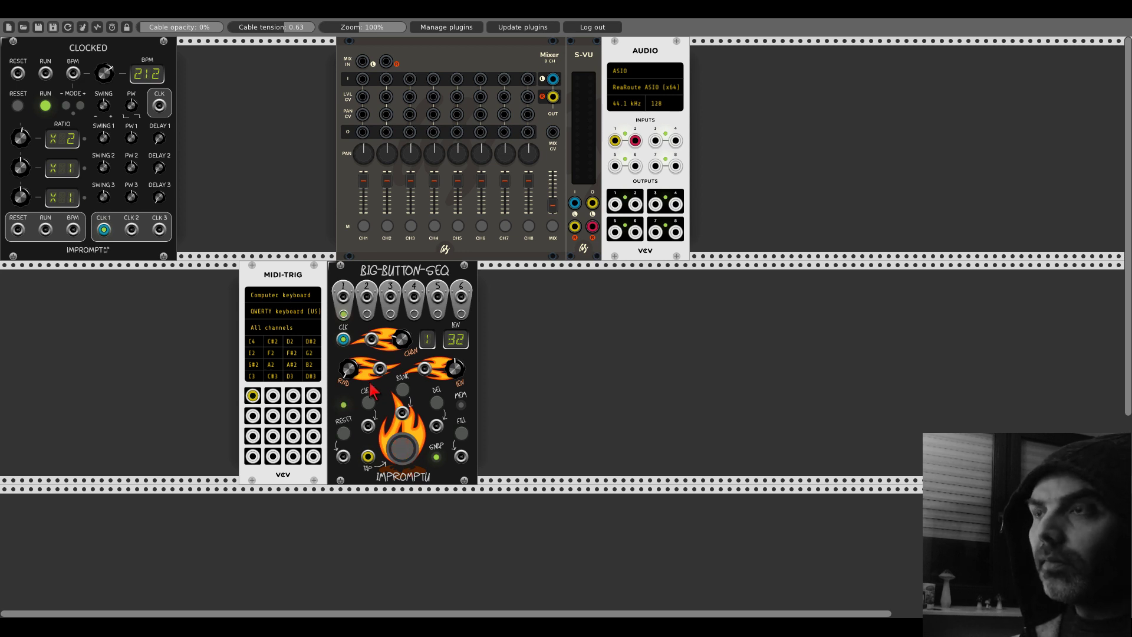
Step: Move MIDI-Trig and Big-Button-Seq side by side to the start of the second rack row
drag(318, 288, 71, 292)
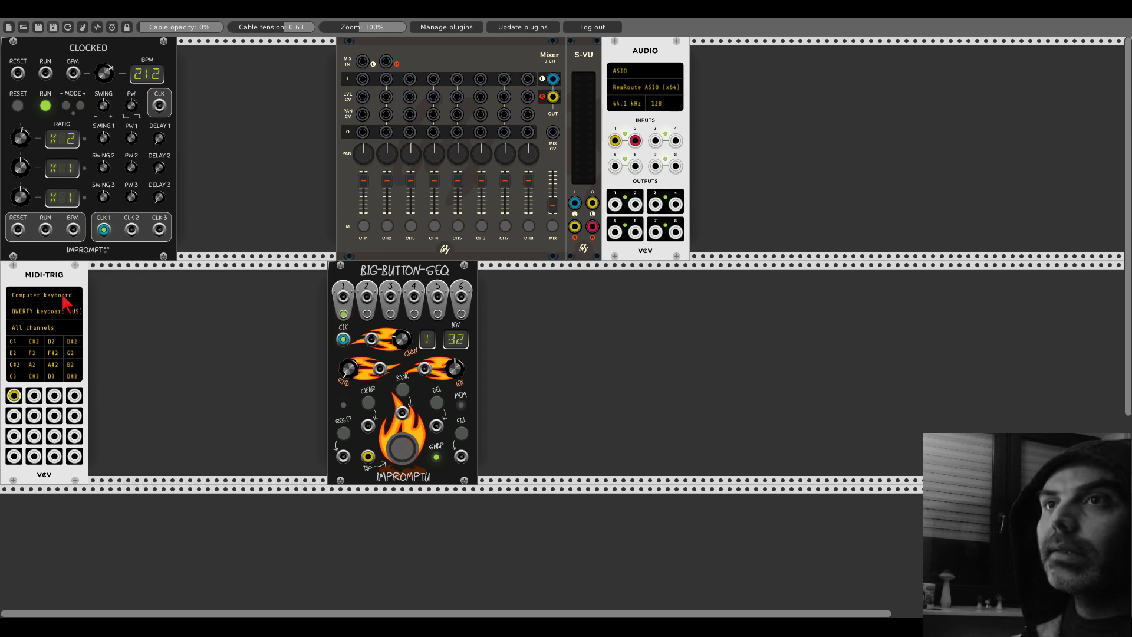
drag(339, 287, 99, 287)
Step: Add the Fundamental SEQ-3 sequencer and place it directly after Big-Button-Seq in the second row
right_click(399, 346)
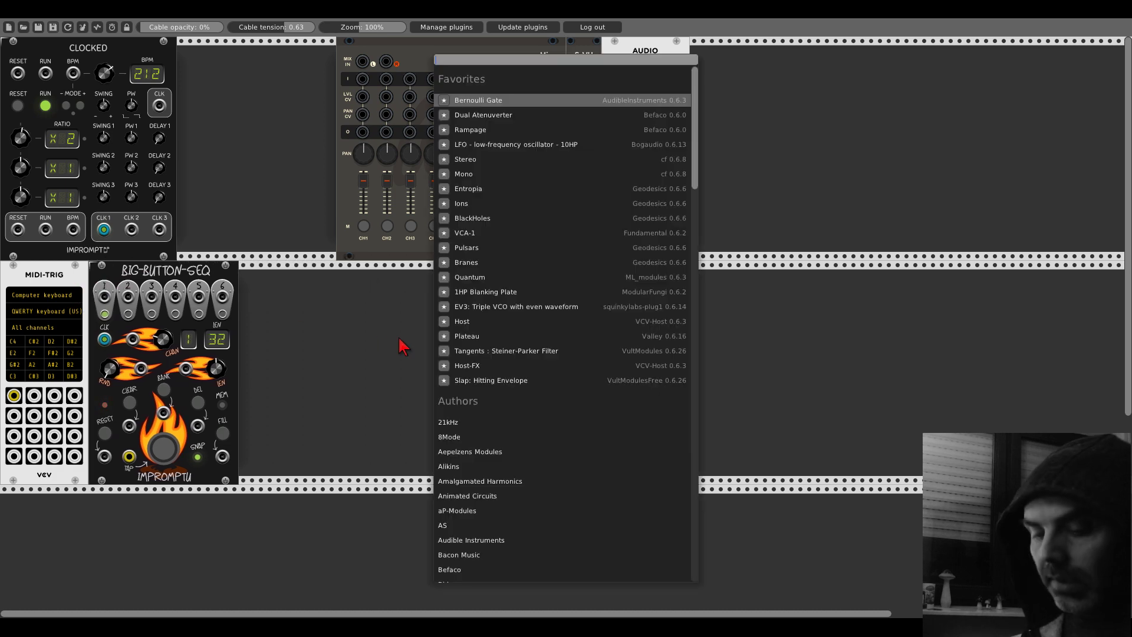
text(seq3)
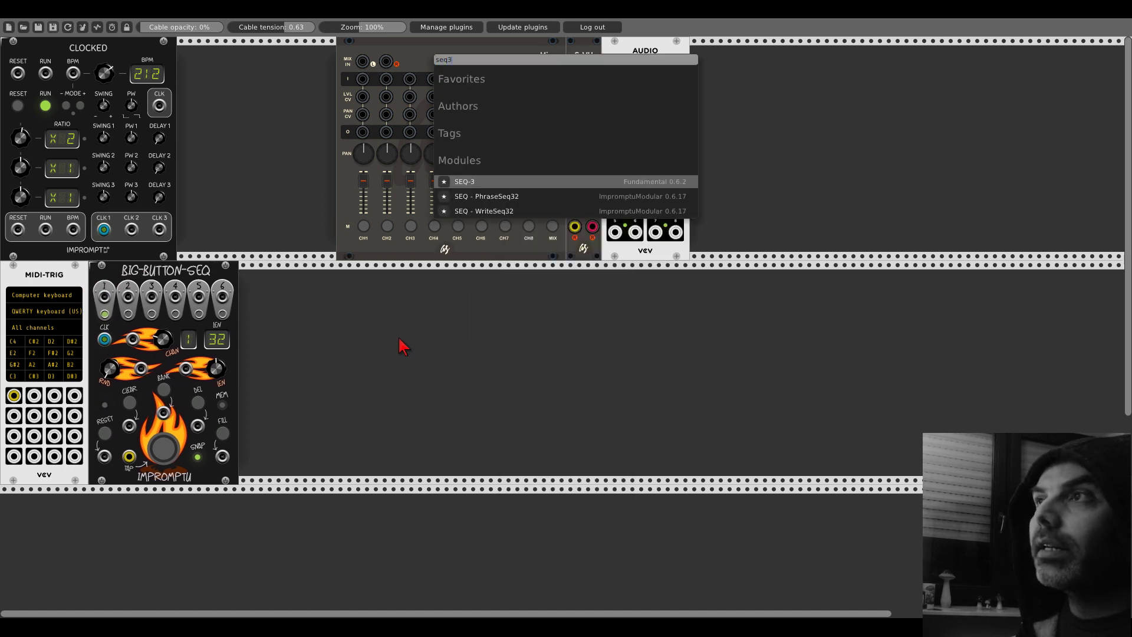
click(465, 181)
drag(433, 275, 369, 277)
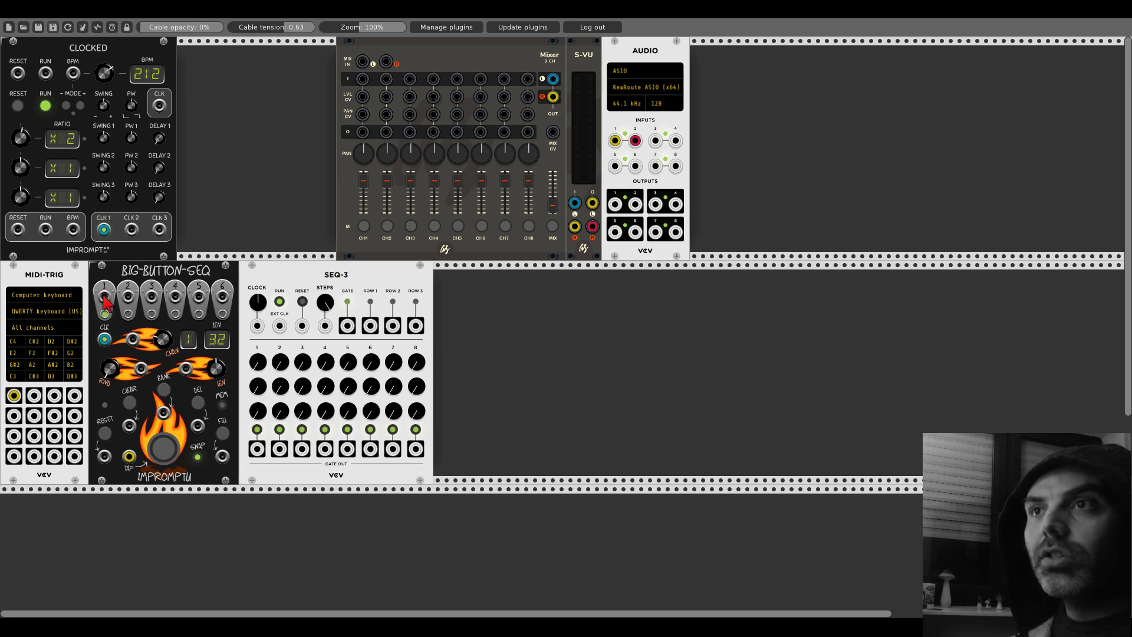
drag(104, 297, 280, 325)
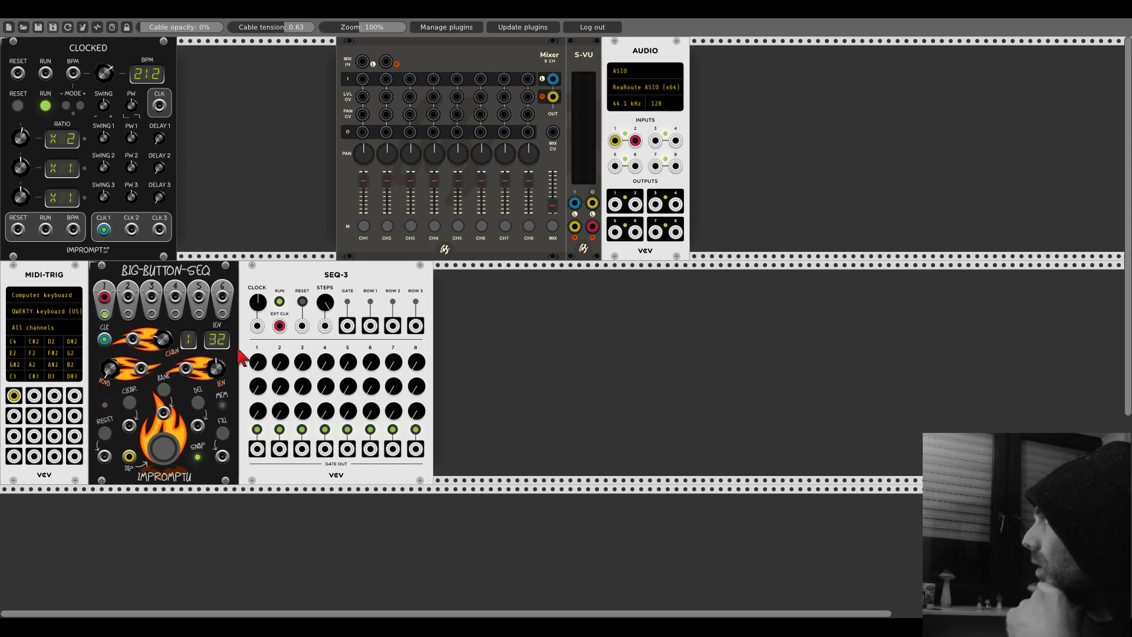
Step: Set Big-Button-Seq's sequence length to 9 and reduce the number of steps on SEQ-3
drag(217, 368, 217, 399)
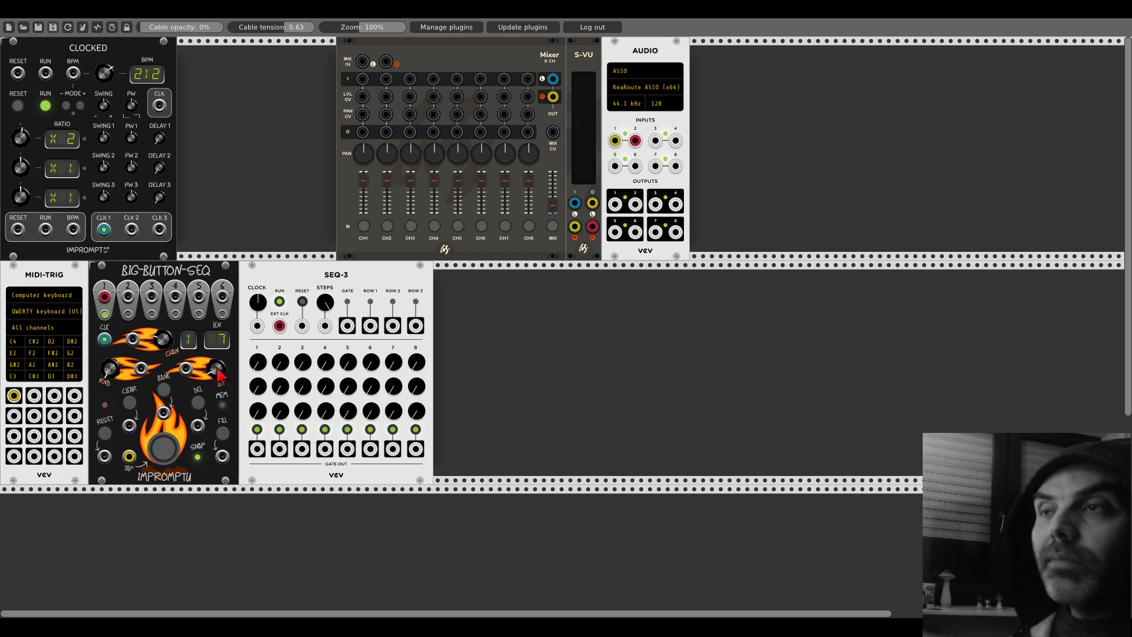
drag(218, 371, 218, 372)
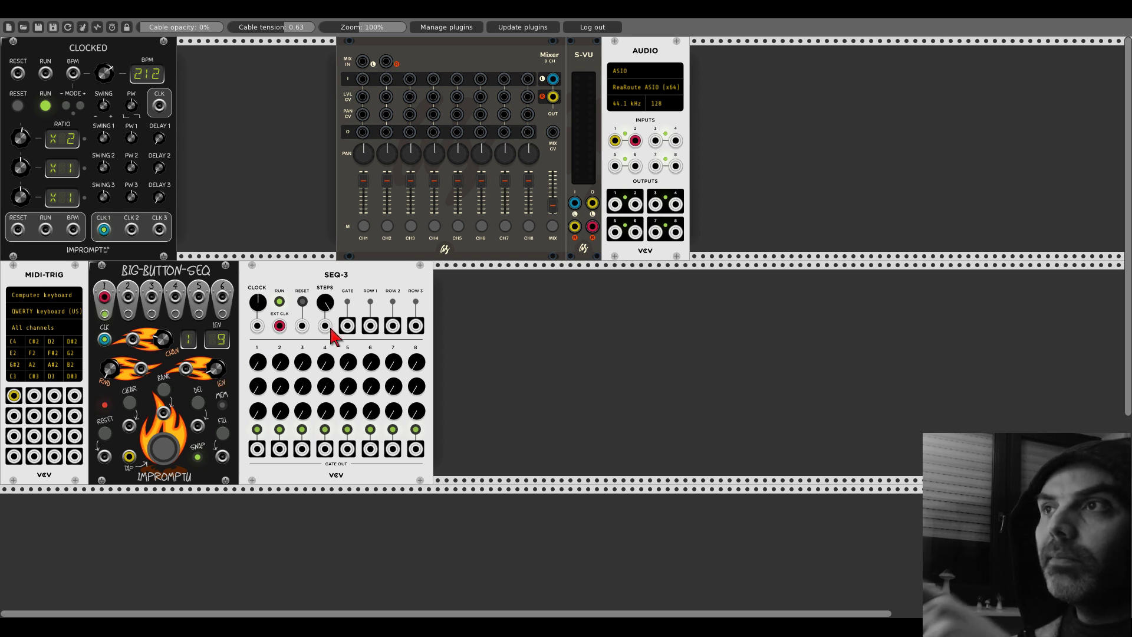
drag(325, 304, 325, 304)
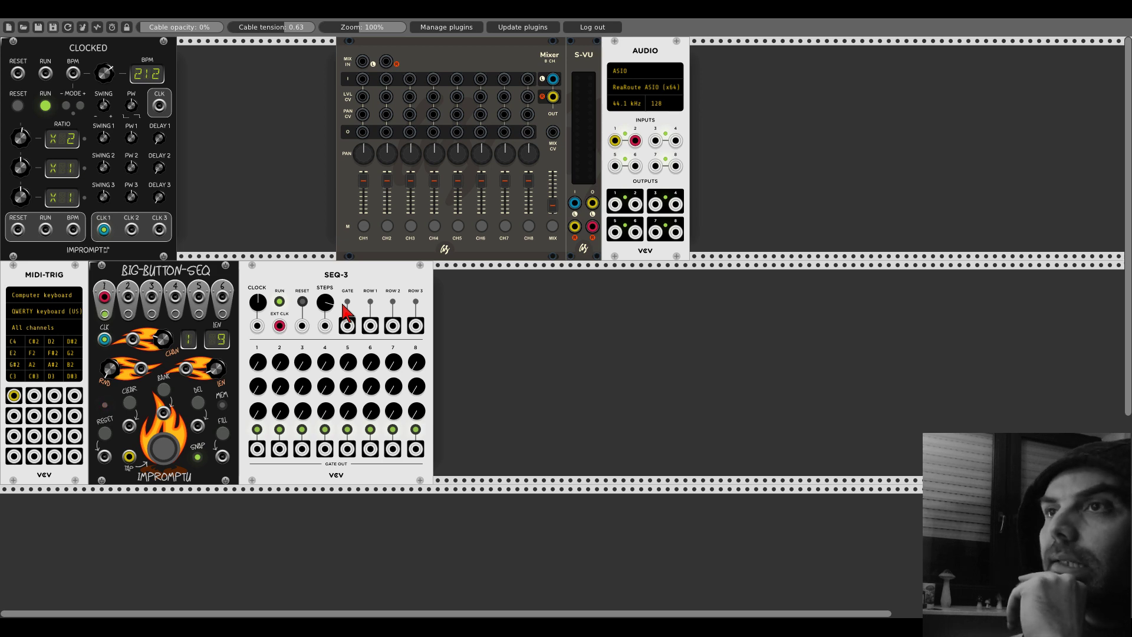
Step: Add the Basal smooth oscillator from VultModulesFree to the second row, leaving a gap after SEQ-3
right_click(499, 351)
text(basal)
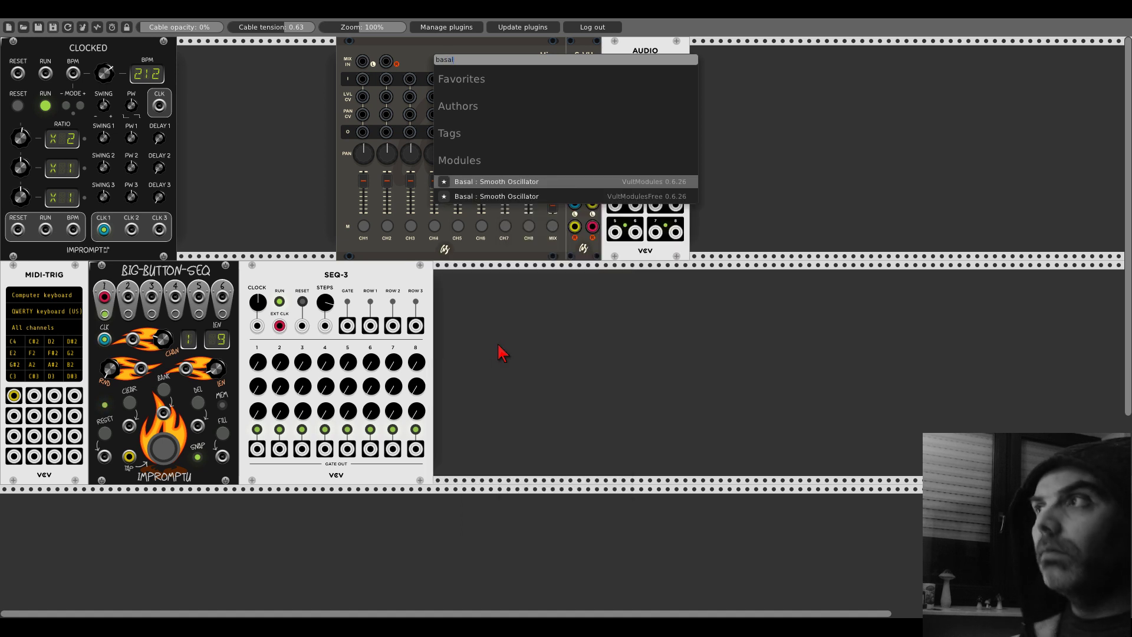
click(496, 197)
drag(482, 289, 546, 291)
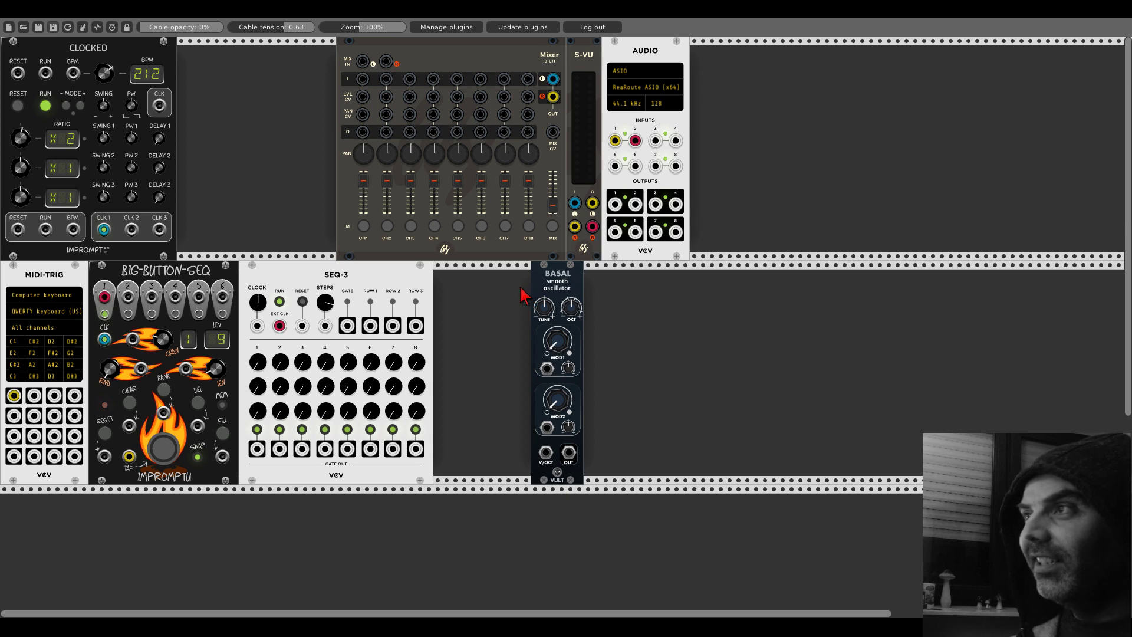
drag(550, 287, 580, 287)
Step: Add the JW-Modules Quantizer directly after SEQ-3 and move Basal up against it
right_click(511, 326)
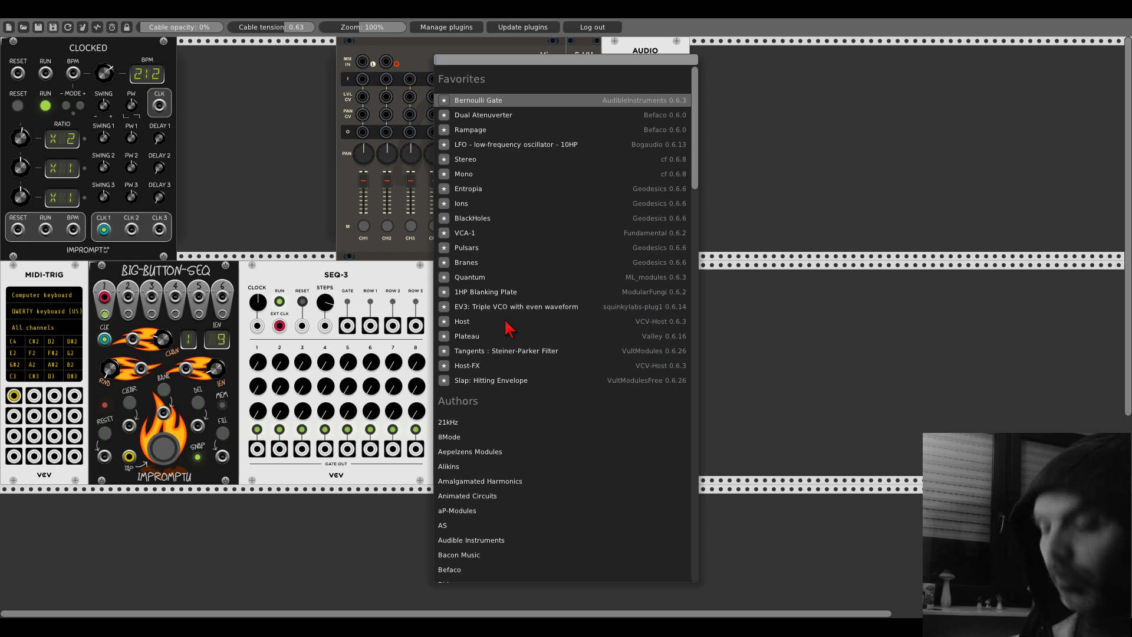
text(jw)
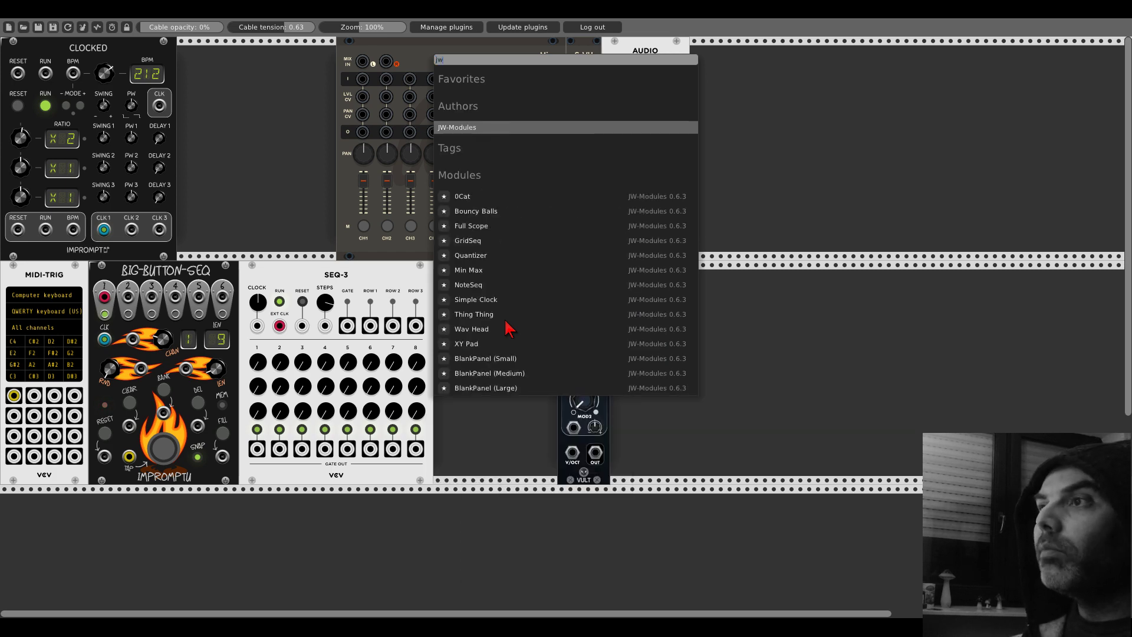
click(471, 256)
drag(487, 281, 435, 281)
drag(584, 277, 496, 277)
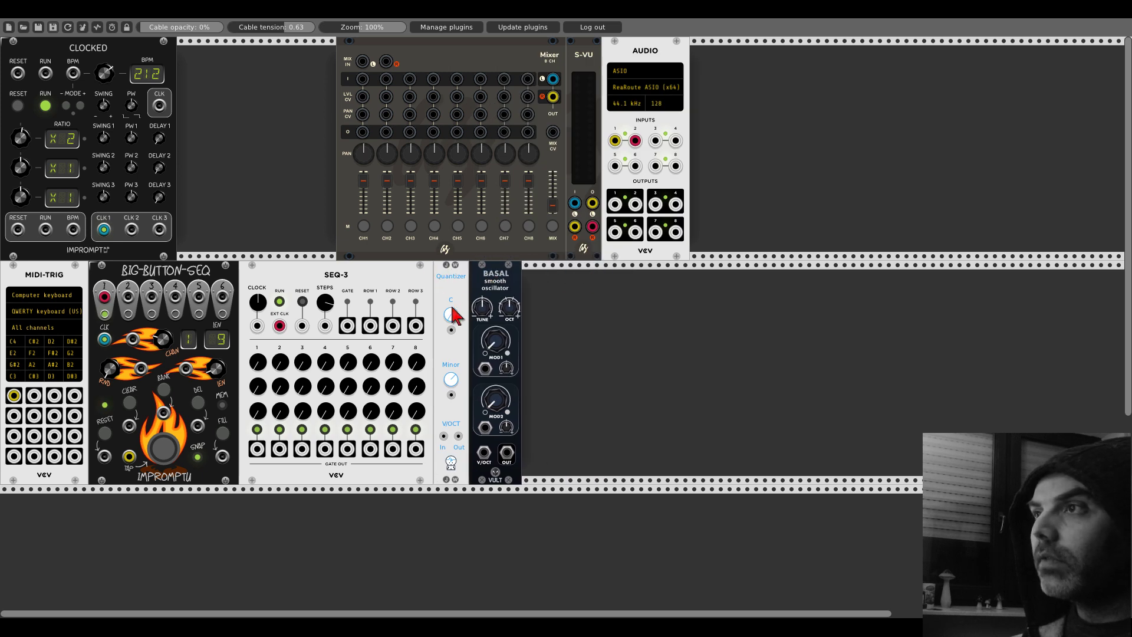
Step: Set the Quantizer to root E and the Blues scale, and patch SEQ-3's Row 1 through it into Basal's V/OCT input
drag(451, 314, 451, 306)
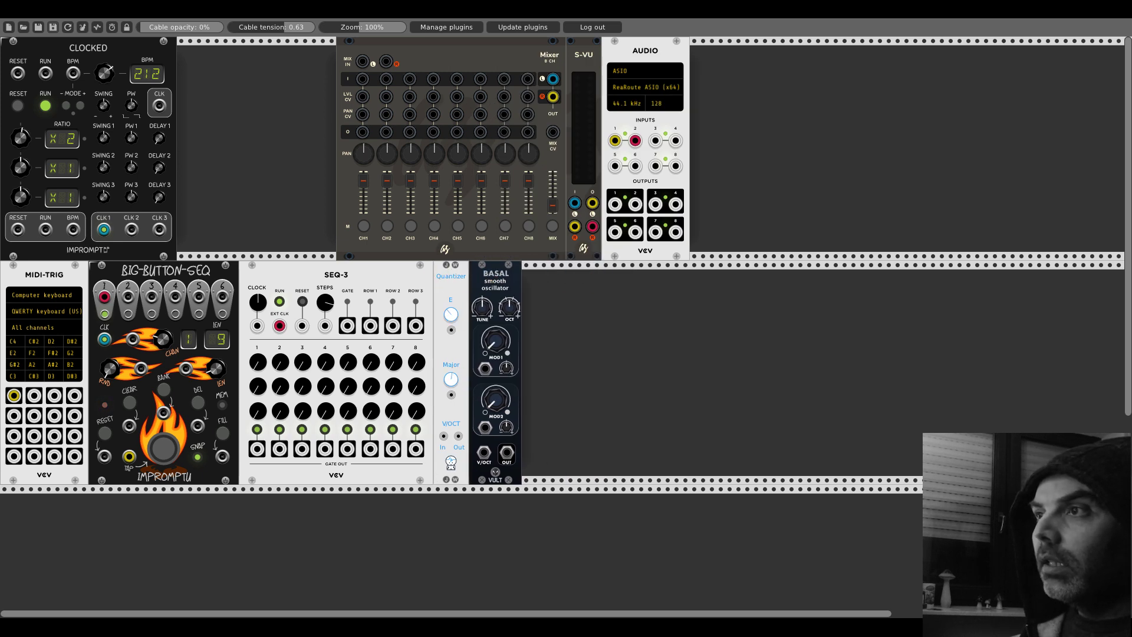
drag(450, 379, 450, 368)
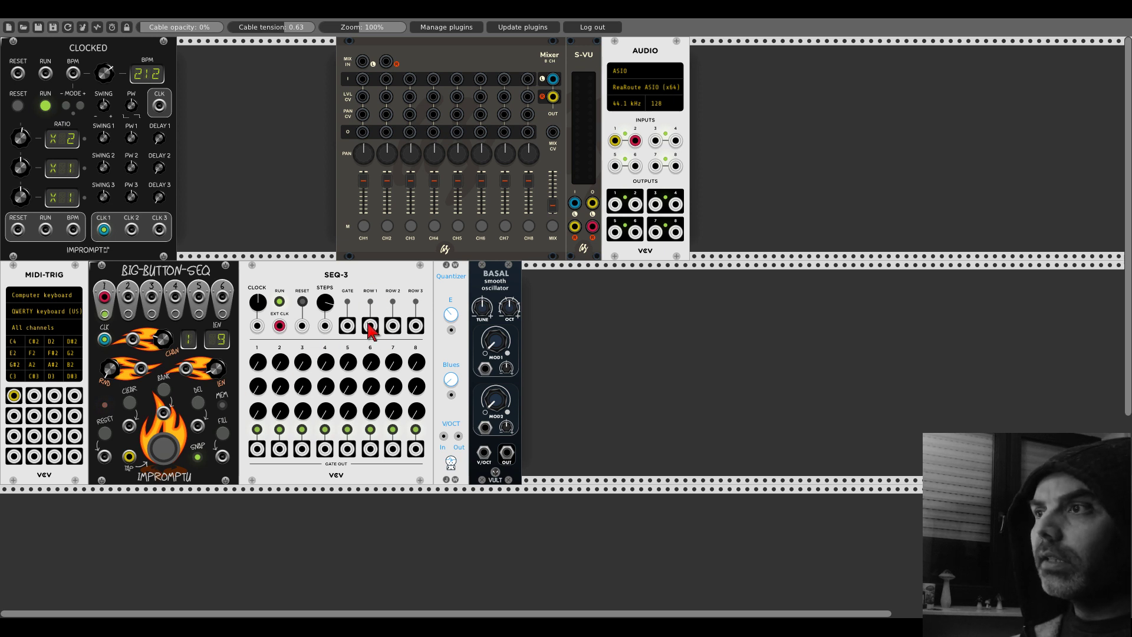
drag(370, 326, 482, 453)
Step: Add the Slap hitting envelope from VultModulesFree directly after Basal
right_click(542, 382)
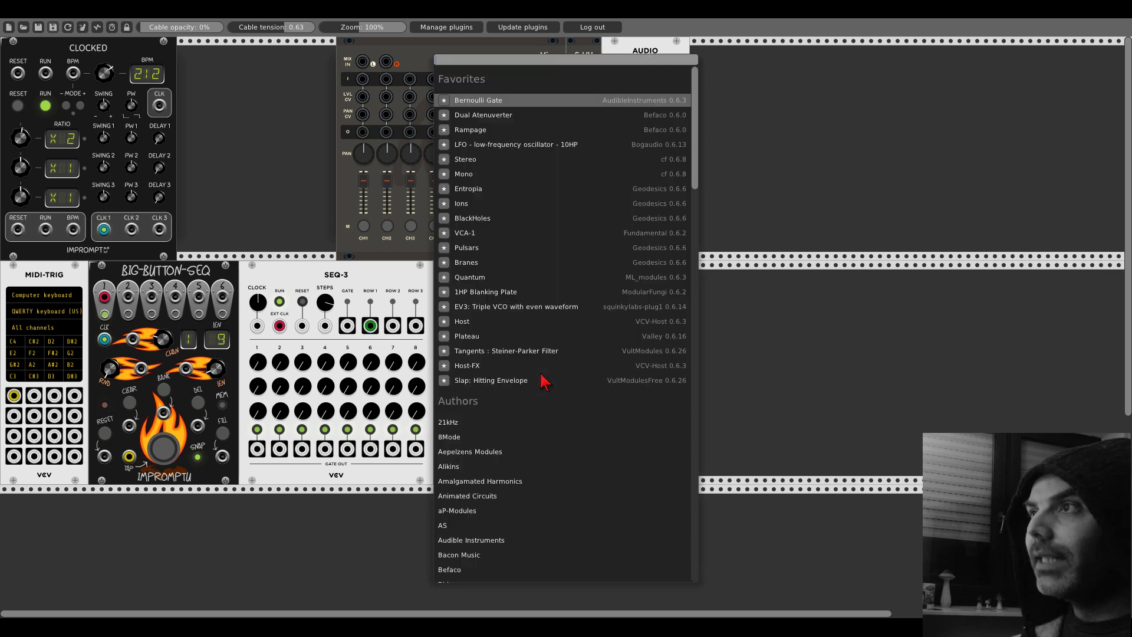
text(slap)
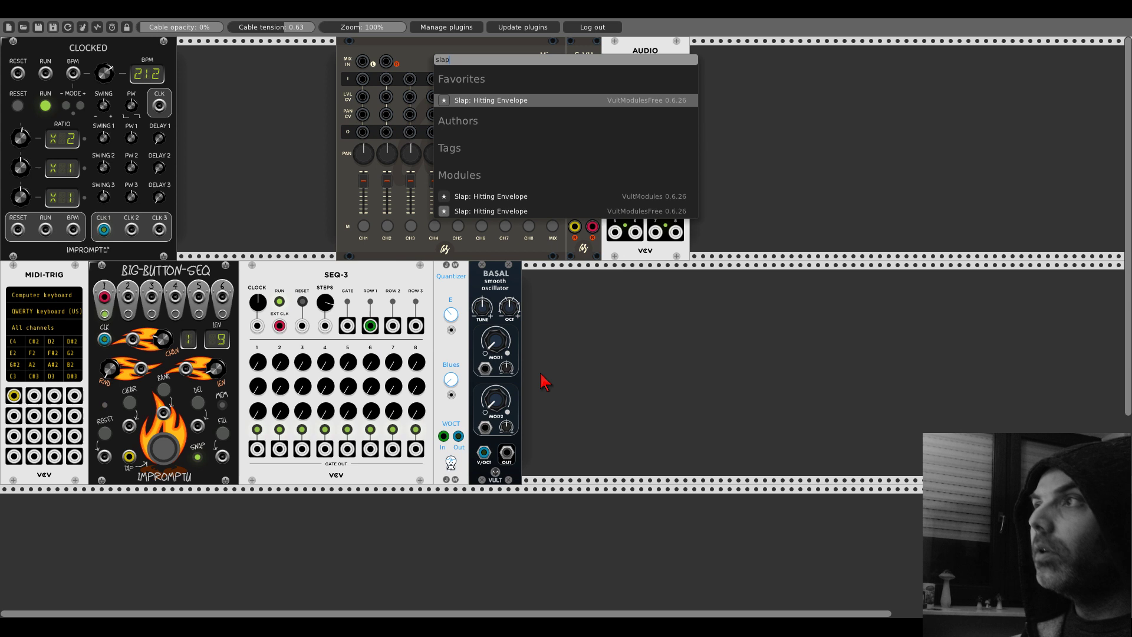
click(506, 210)
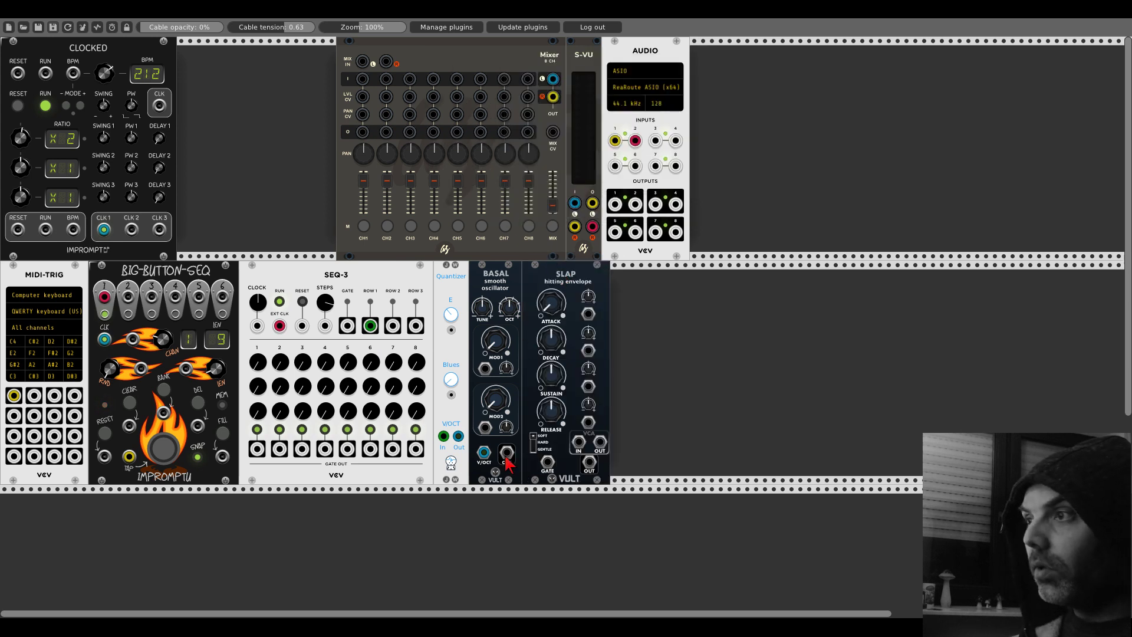
Step: Route Basal's output through Slap's VCA into mixer channel 1 and patch SEQ-3's GATE output to Slap's GATE input
drag(506, 453, 362, 78)
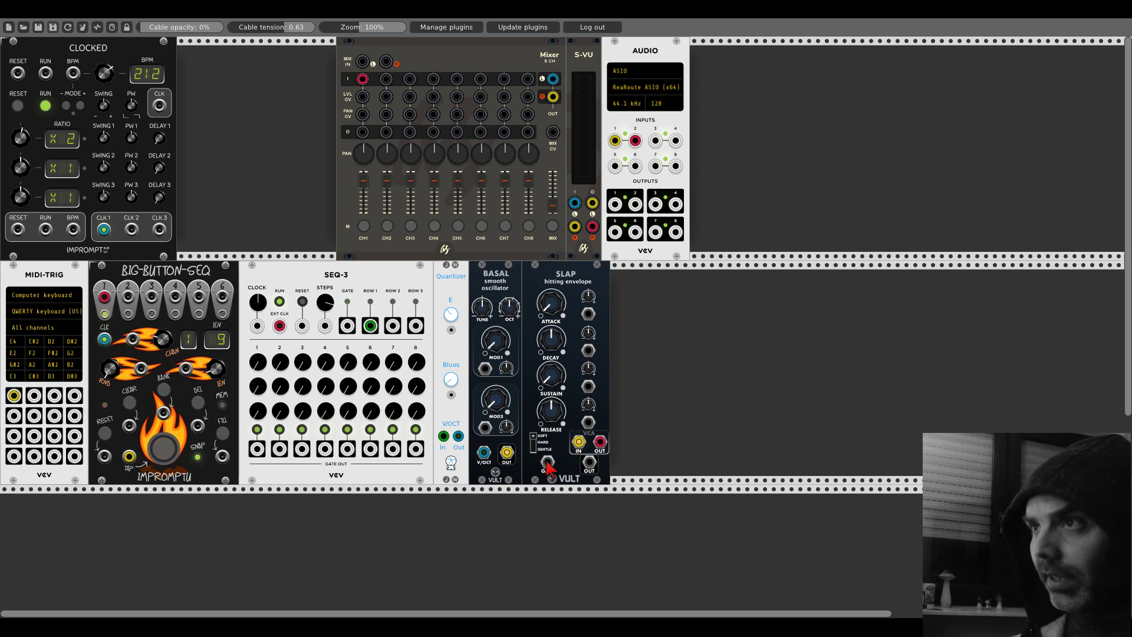
drag(548, 461, 347, 326)
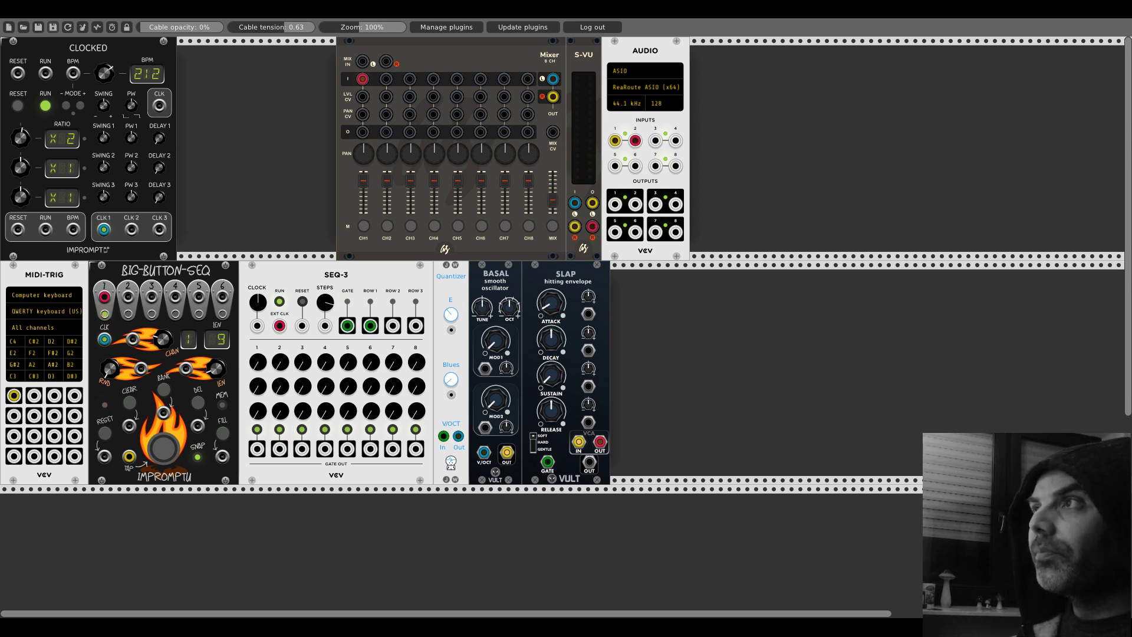
Step: Raise the mixer's MIX fader and set varied values on SEQ-3's Row 1 knobs
drag(552, 205, 552, 189)
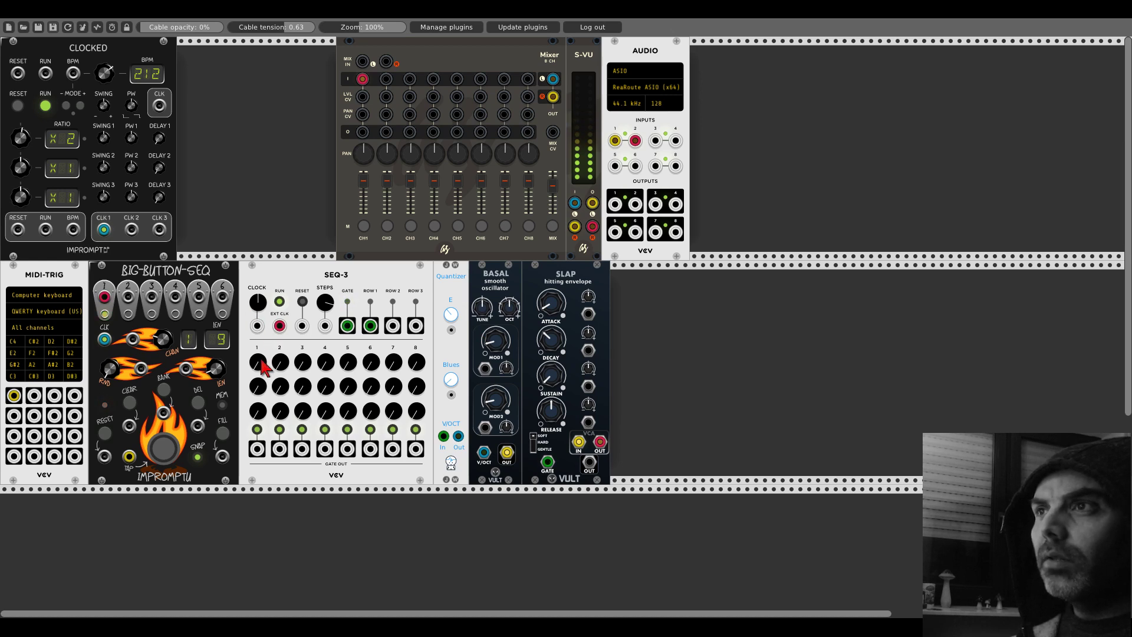
drag(262, 366, 360, 373)
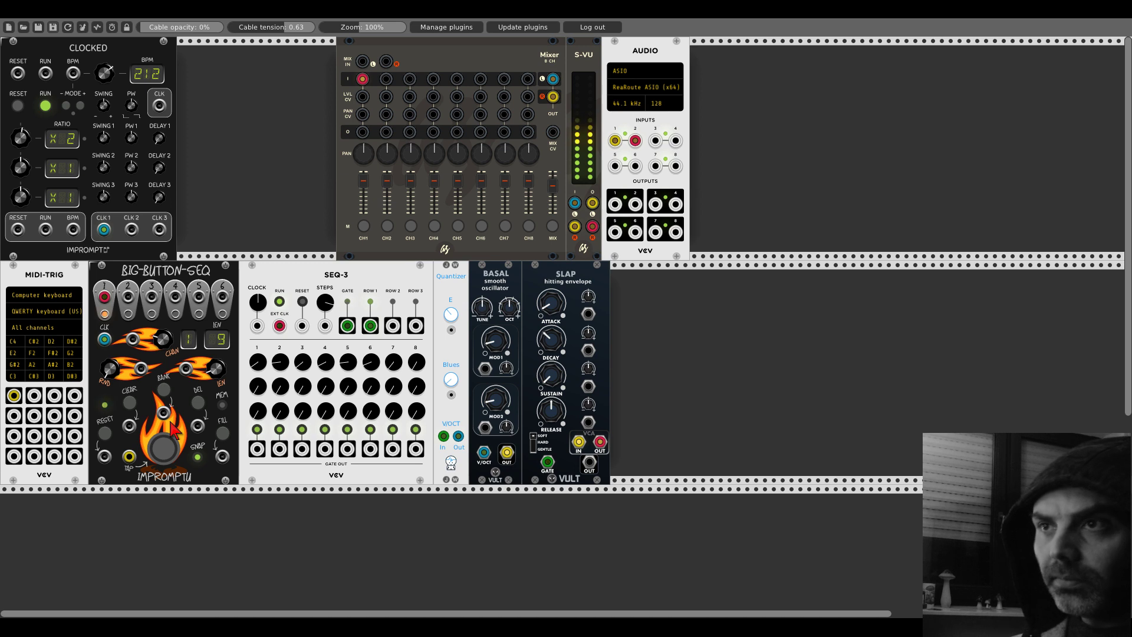
Step: Map MIDI-Trig's second slot to the computer keyboard's X note and patch its output into Big-Button-Seq's BANK input
click(33, 341)
key(x)
drag(34, 395, 163, 413)
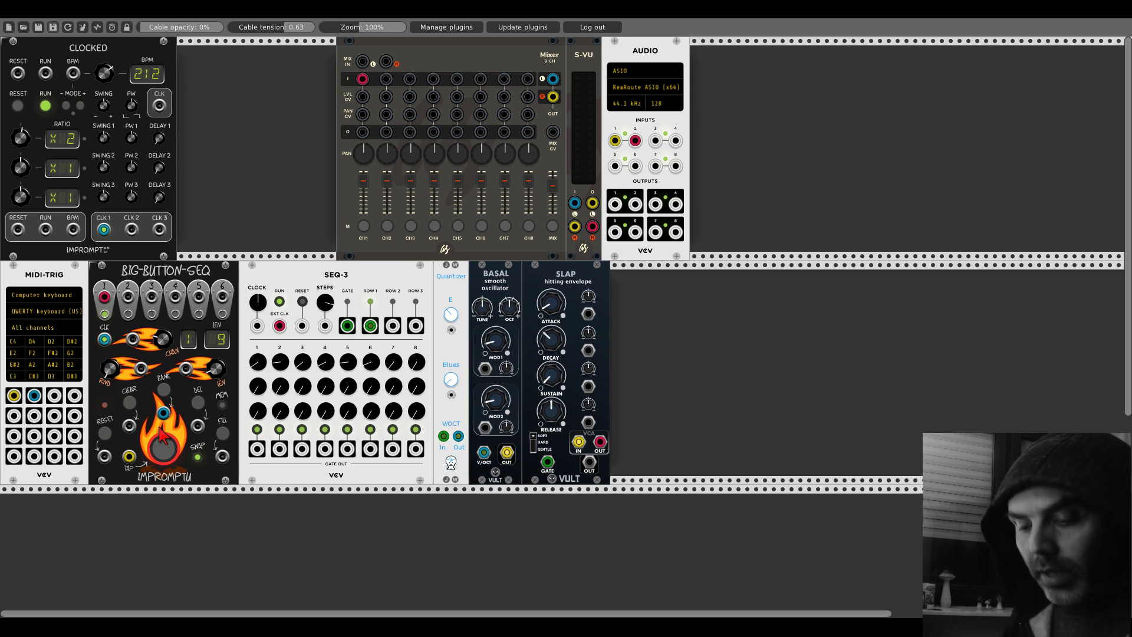
key(x)
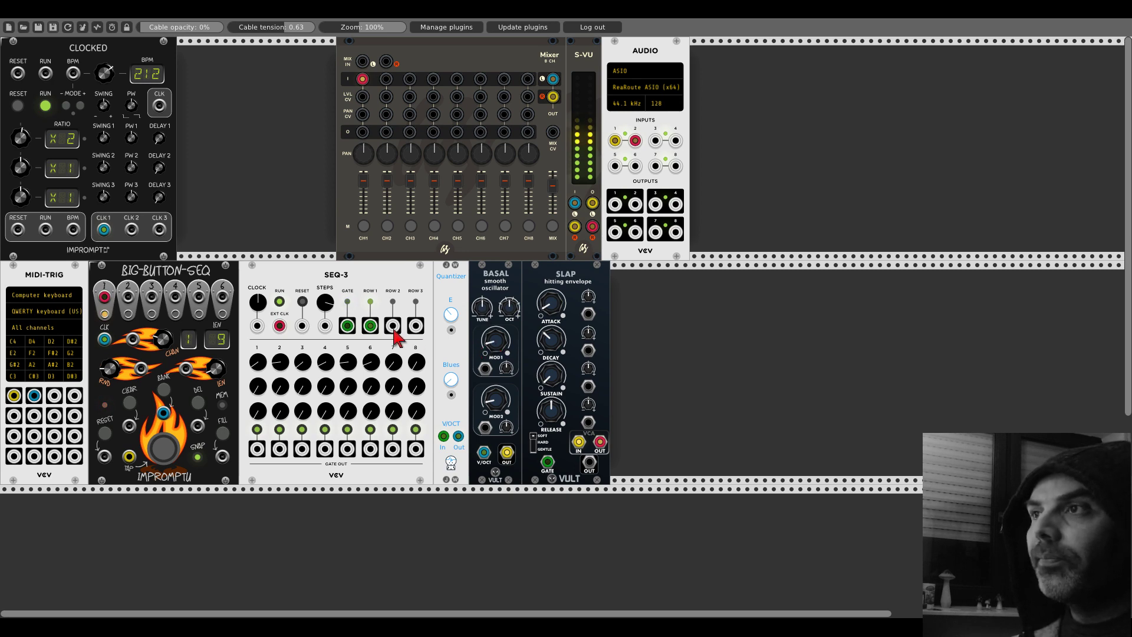
Step: Patch SEQ-3's Row 2 and Row 3 outputs to Basal's MOD1 and MOD2 inputs and adjust the Row 2 knobs
drag(392, 326, 485, 427)
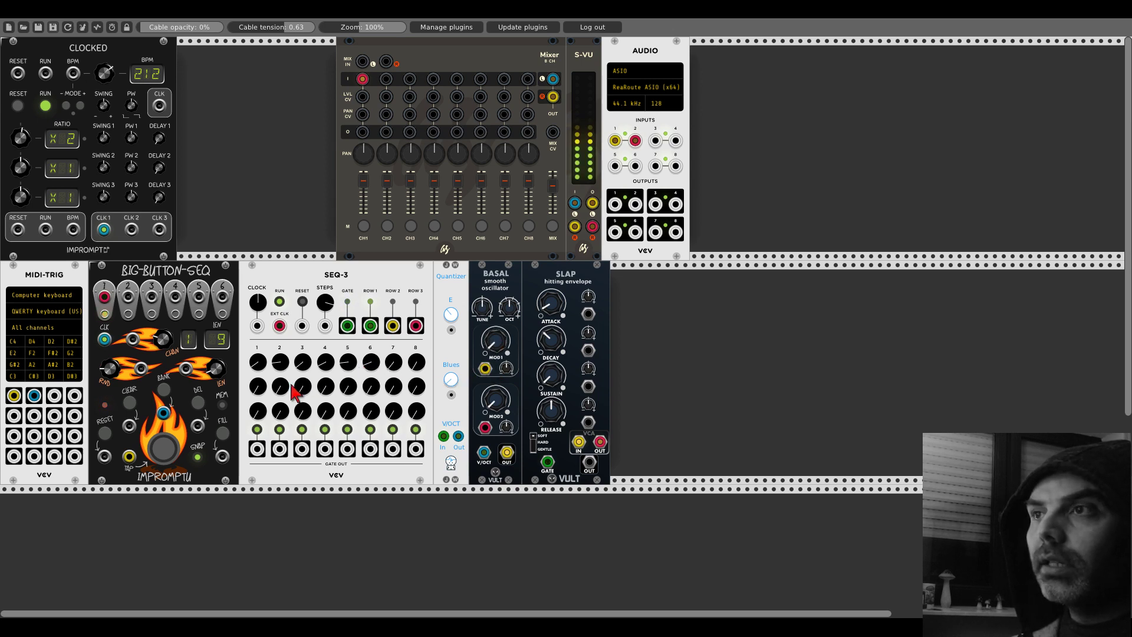
drag(281, 386, 288, 394)
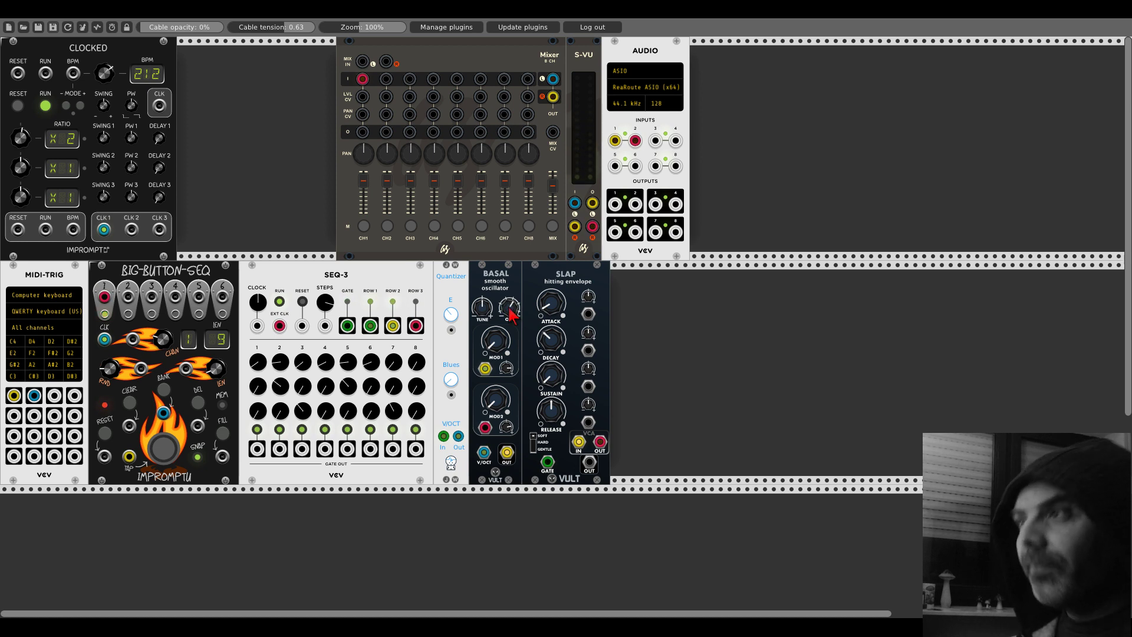
Step: Add the Valley Plateau reverb after Slap, with input sensitivity at -18 dB and output saturation on
right_click(630, 352)
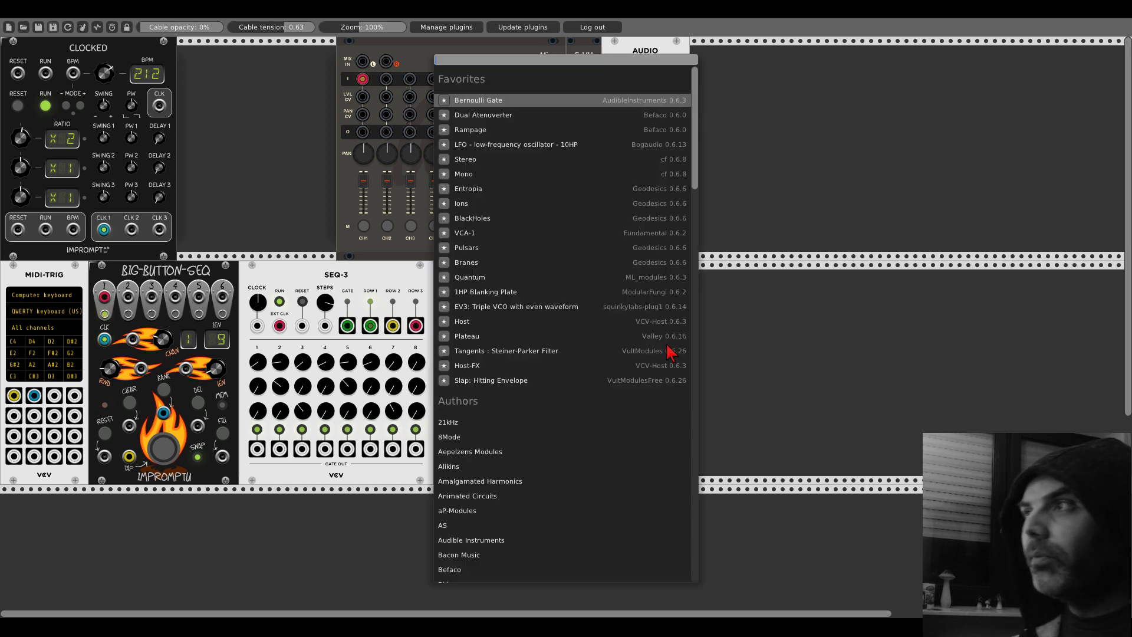
click(490, 337)
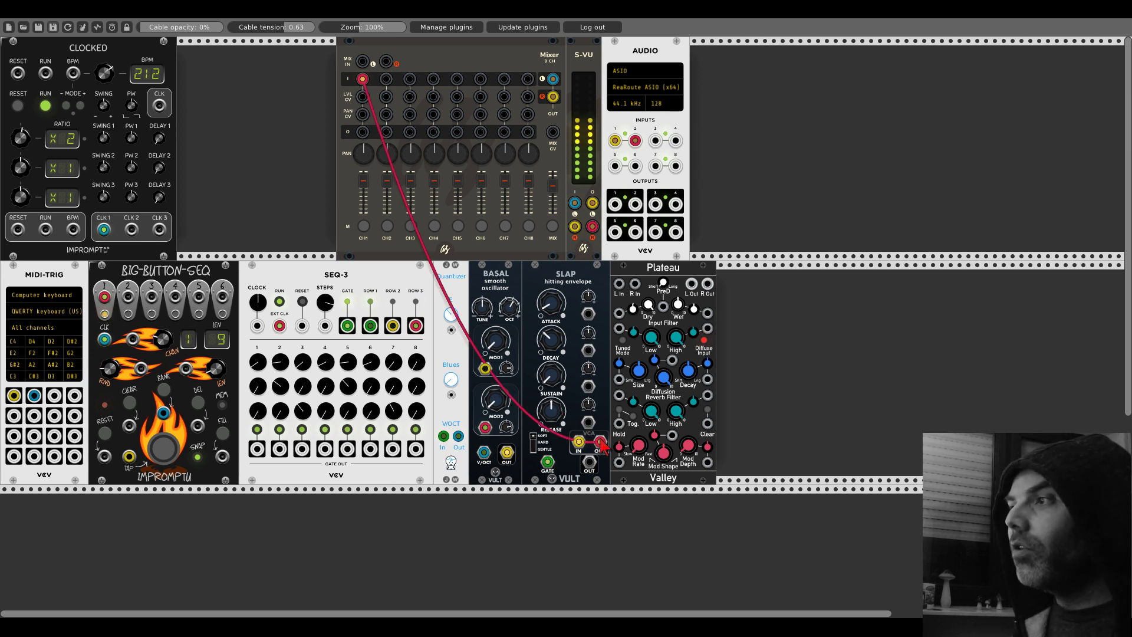
right_click(644, 283)
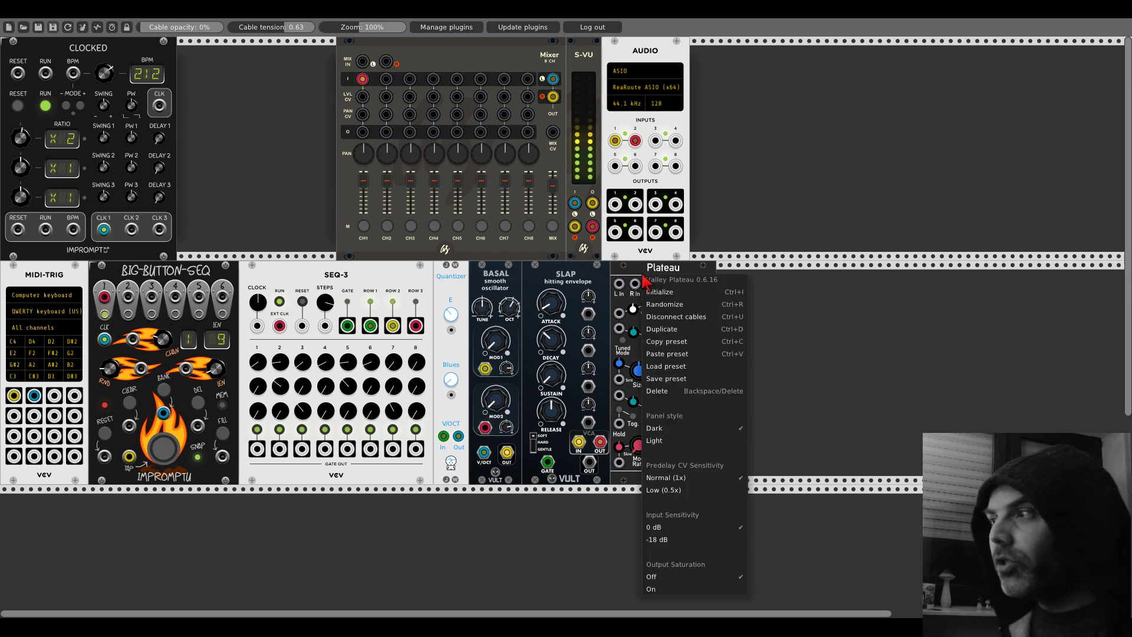
click(677, 545)
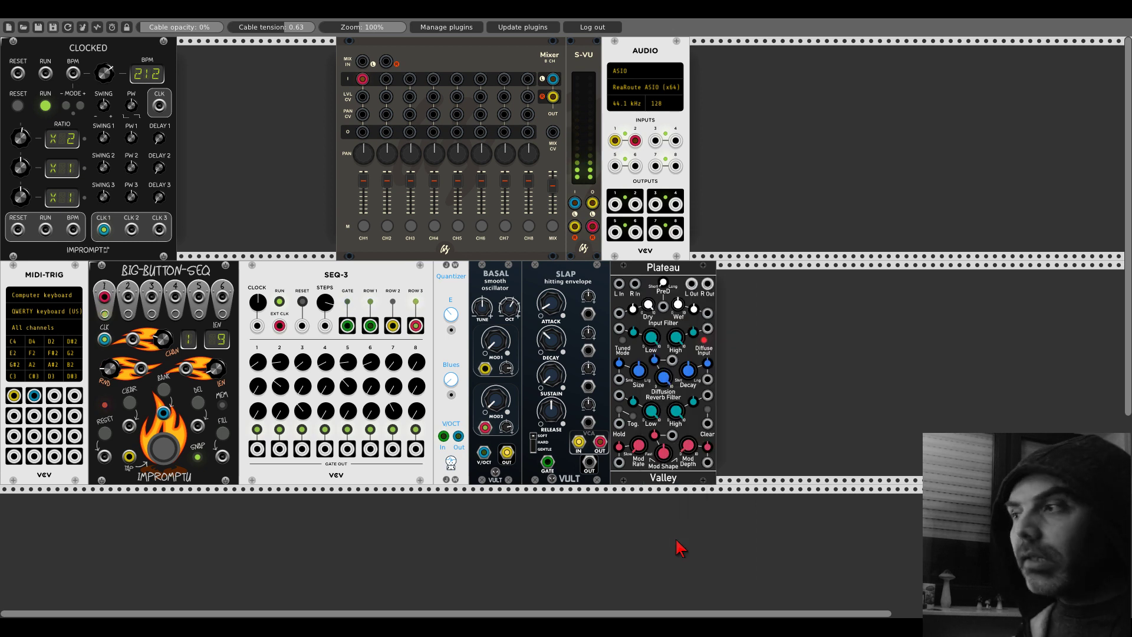
right_click(647, 272)
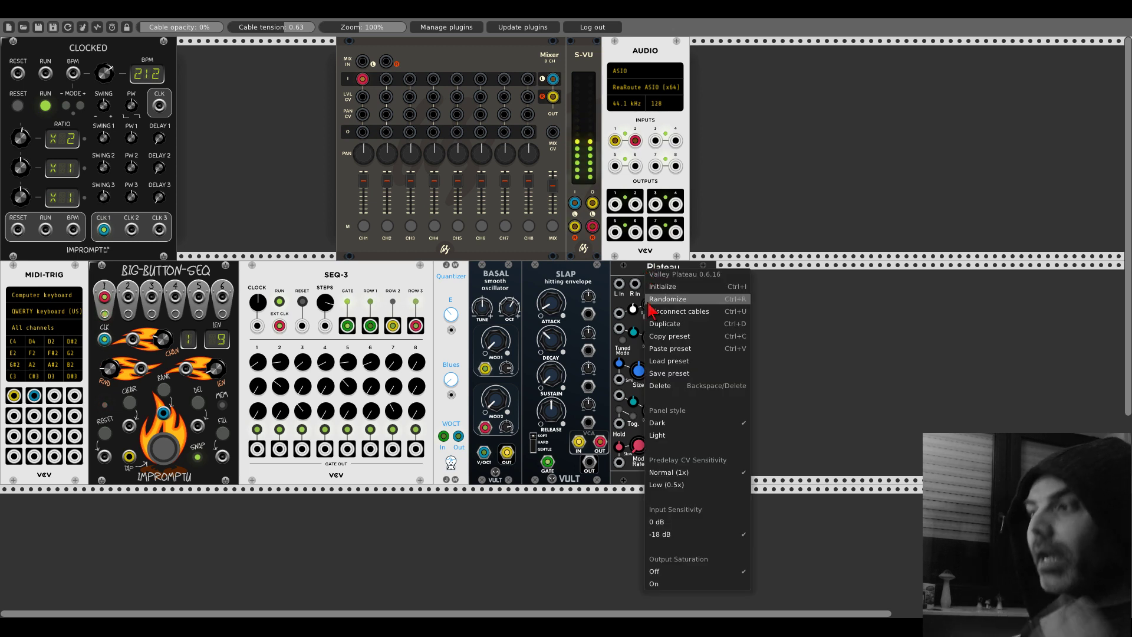
click(681, 586)
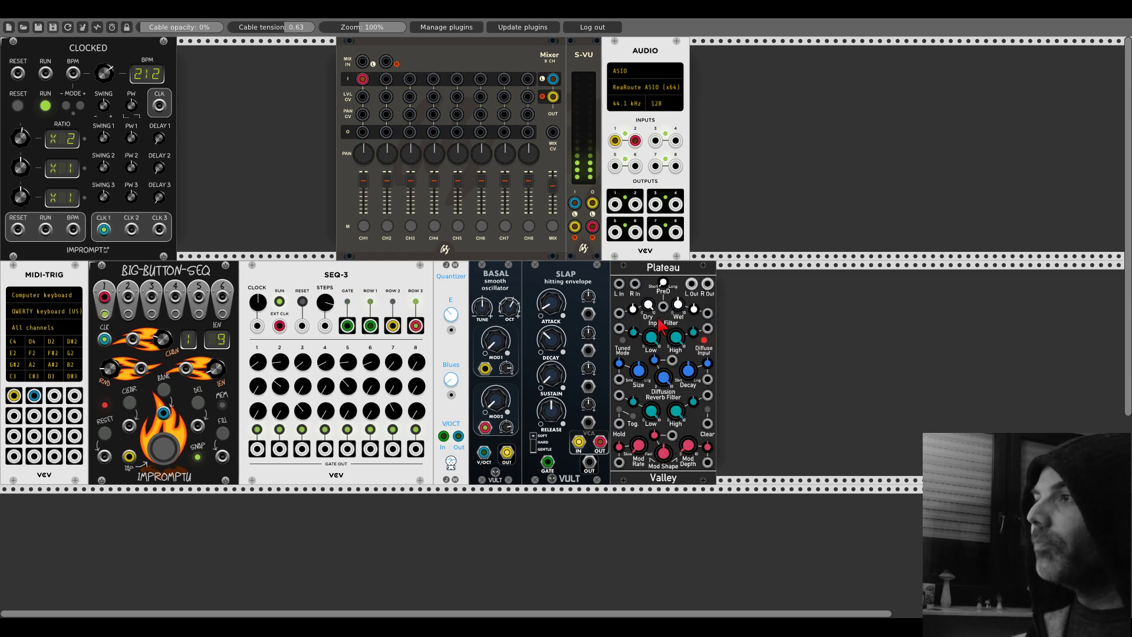
Step: Route Slap's VCA output into Plateau's left input and Plateau's left and right outputs into mixer channels 1 and 2
drag(600, 441, 618, 284)
mouse_move(692, 283)
mouse_down()
mouse_move(362, 79)
mouse_move(522, 165)
mouse_move(698, 290)
mouse_move(706, 284)
mouse_up()
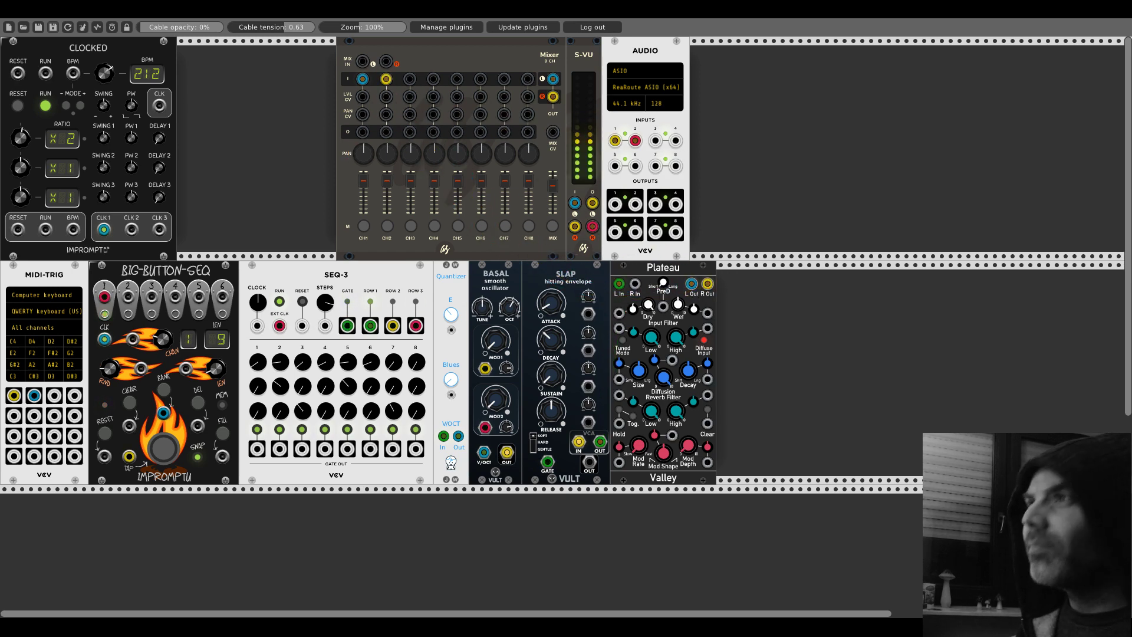
Step: Pan mixer channel 1 fully left and channel 2 fully right, and lower both channel faders
drag(362, 154, 363, 165)
drag(387, 154, 387, 145)
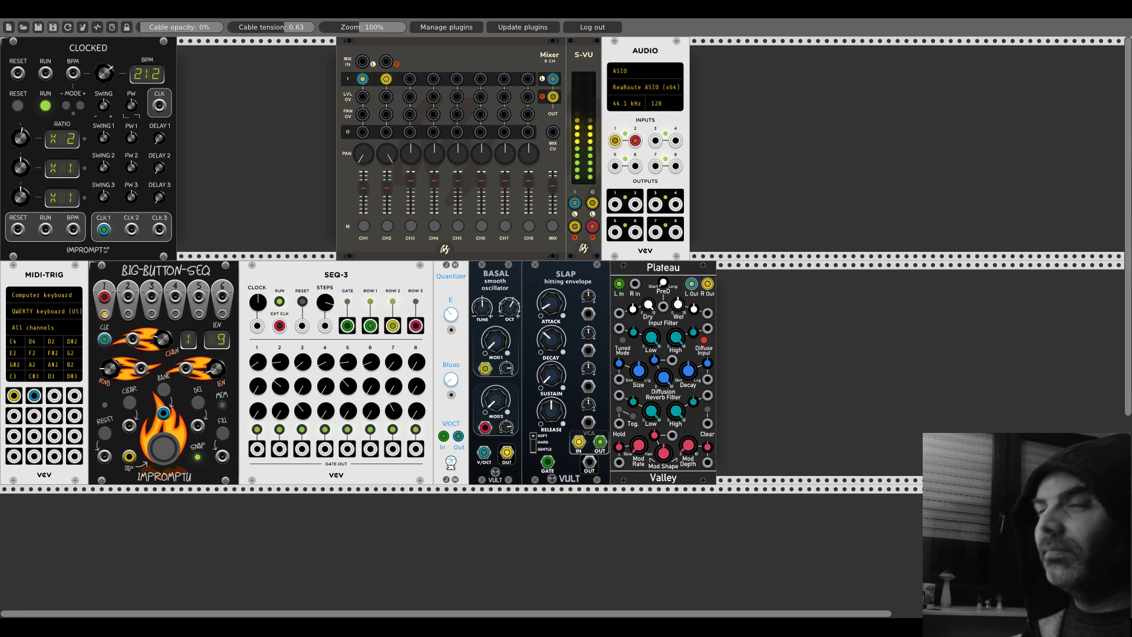
drag(380, 196, 377, 208)
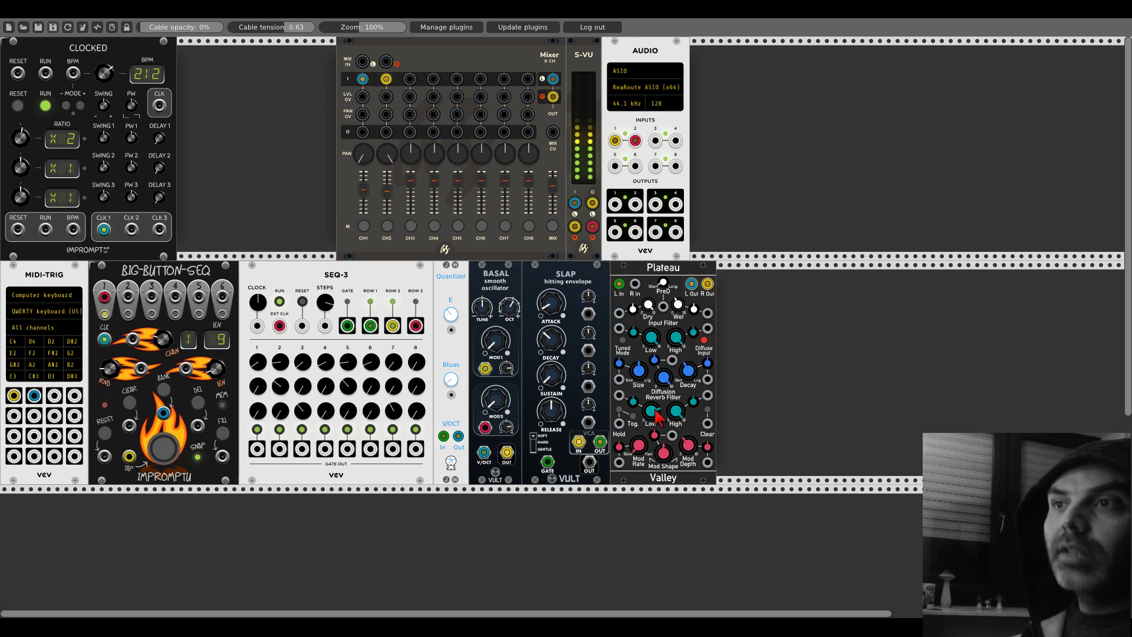
Step: Add the Bernoulli Gate directly after Clocked and patch Clocked's master CLK output into its first IN
right_click(236, 172)
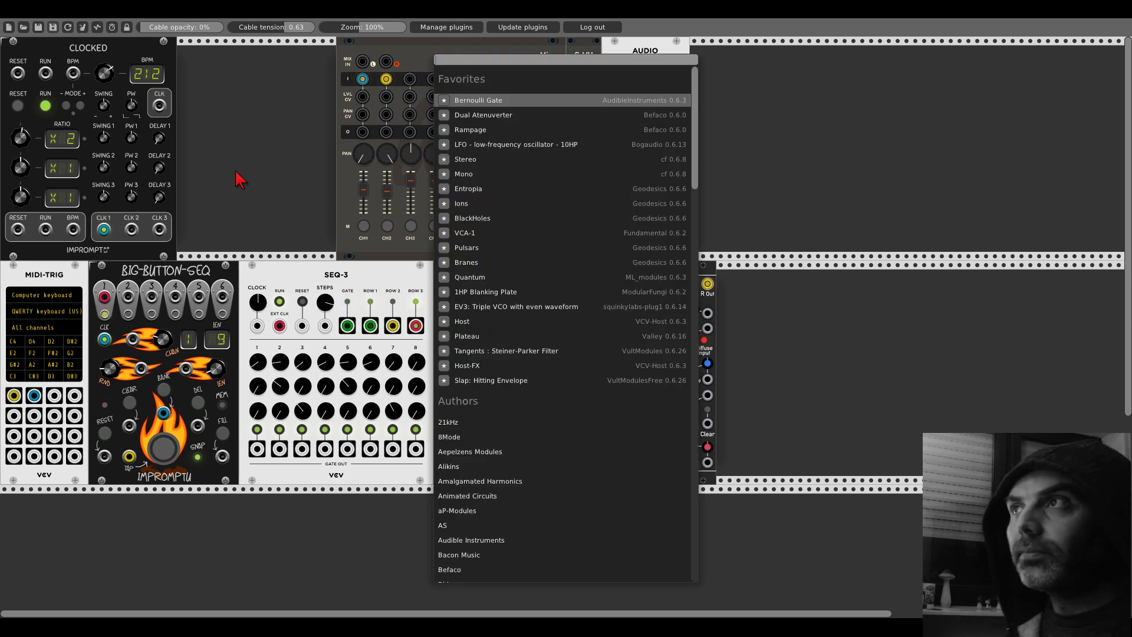
click(476, 100)
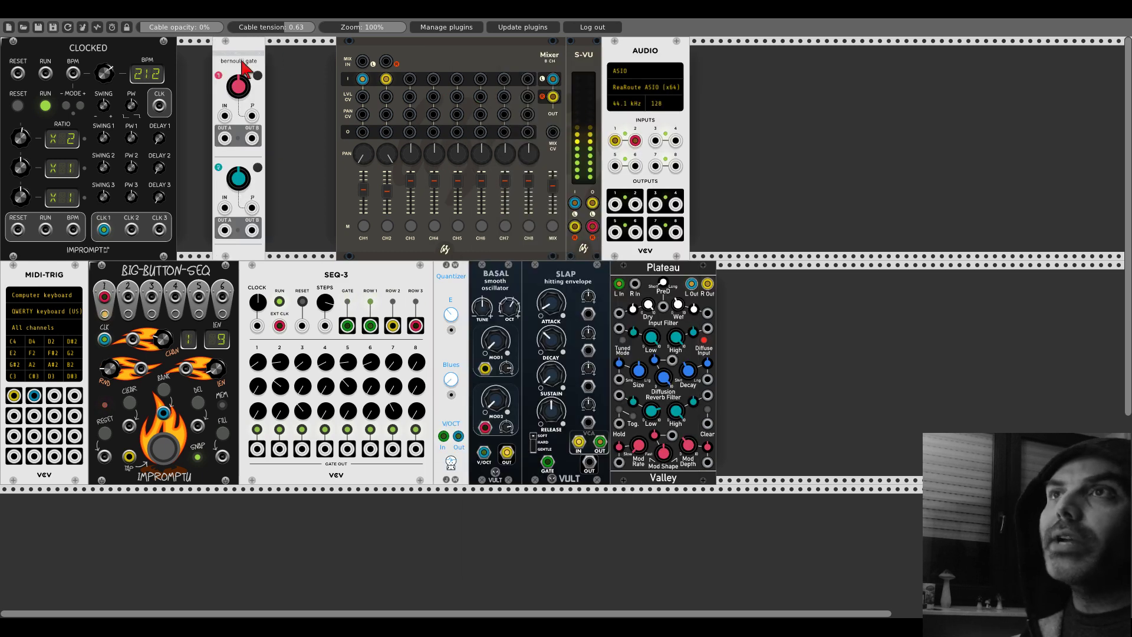
drag(242, 66, 205, 68)
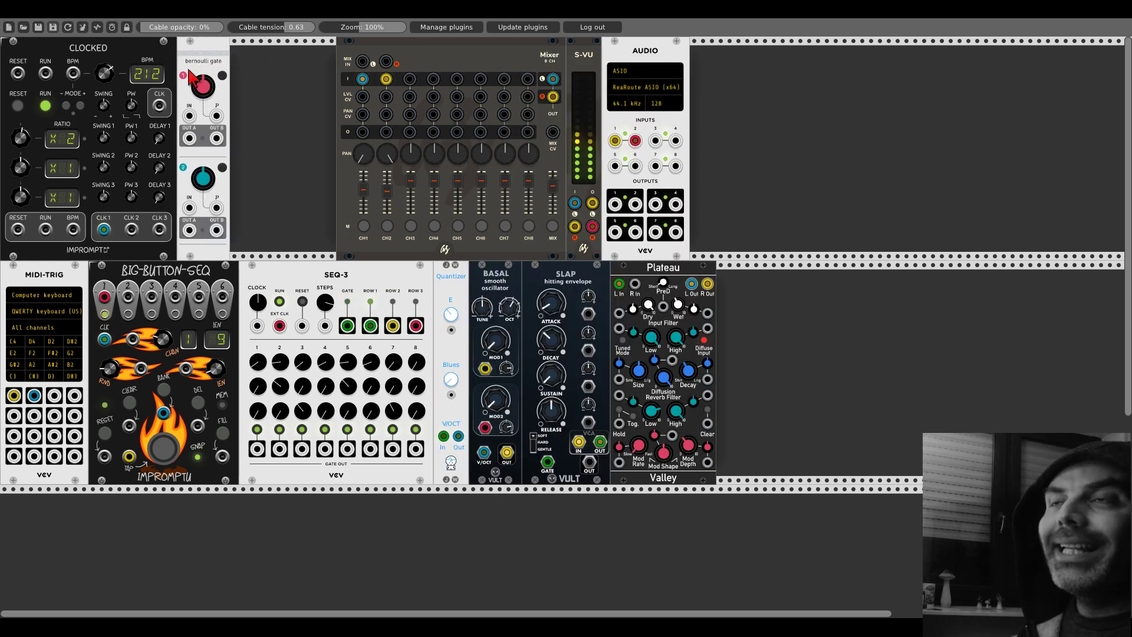
drag(159, 106, 190, 116)
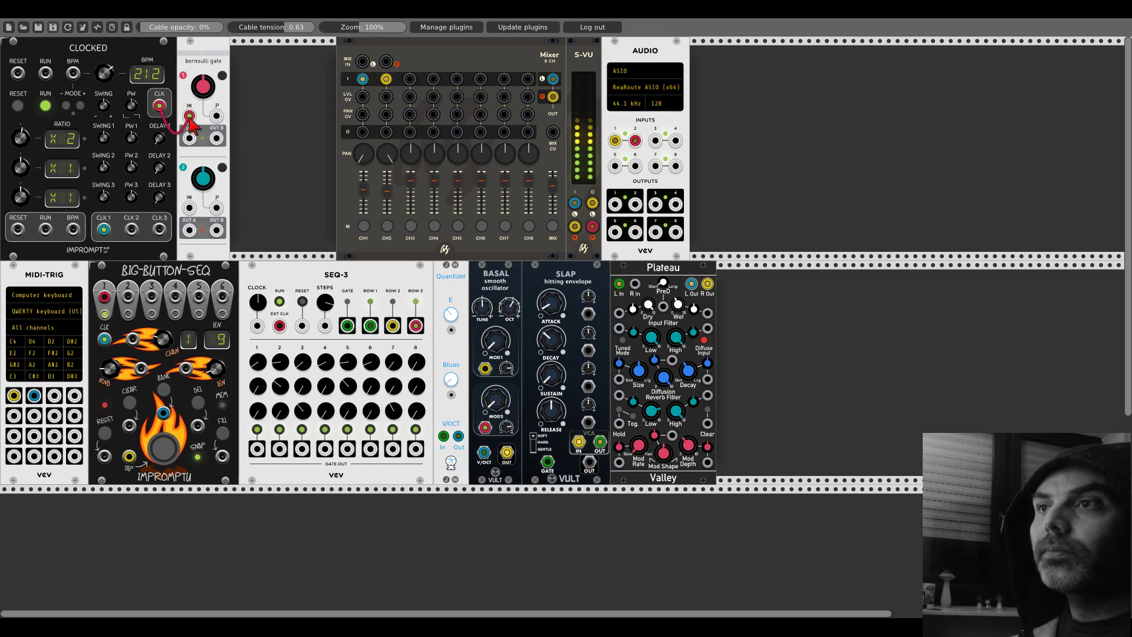
Step: Patch the Bernoulli Gate's first OUT A into Big-Button-Seq's FILL input and adjust Clocked's master pulse width
drag(189, 138, 222, 457)
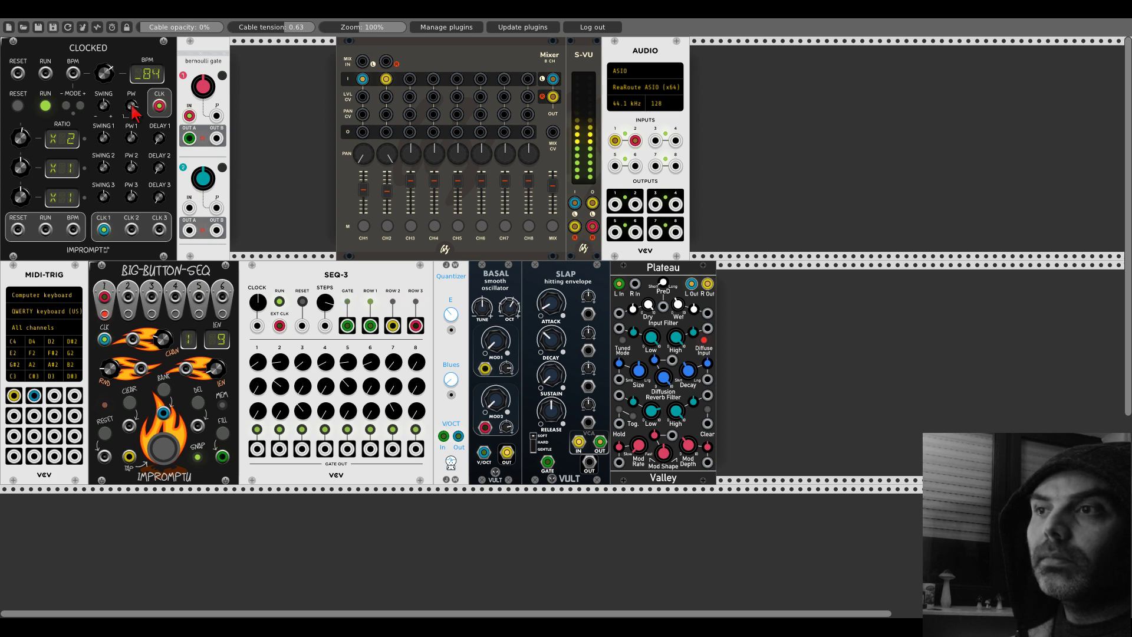
drag(132, 106, 132, 107)
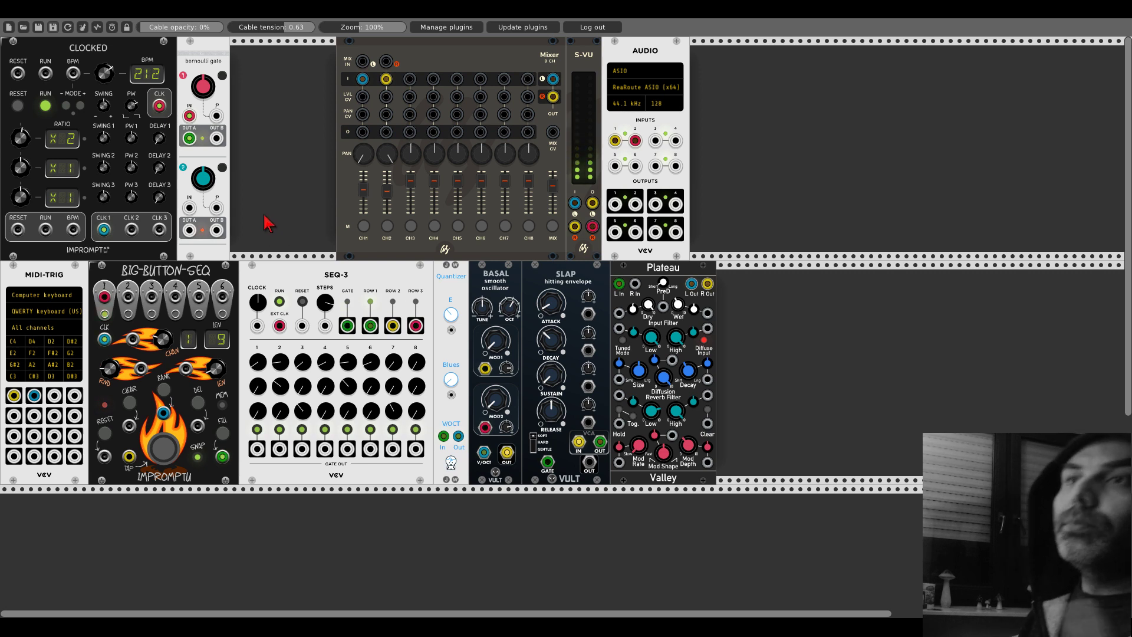
Step: Replace the MIDI-TRIG cable at Big-Button-Seq's BANK input with one from the Bernoulli Gate's first OUT B
right_click(165, 415)
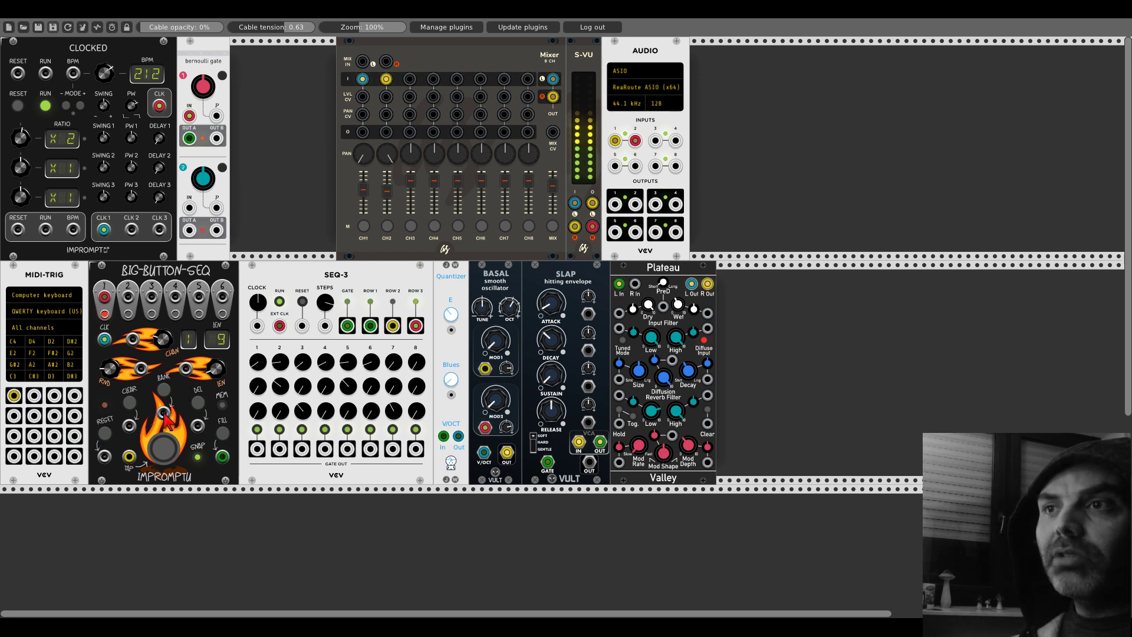
drag(164, 414, 217, 145)
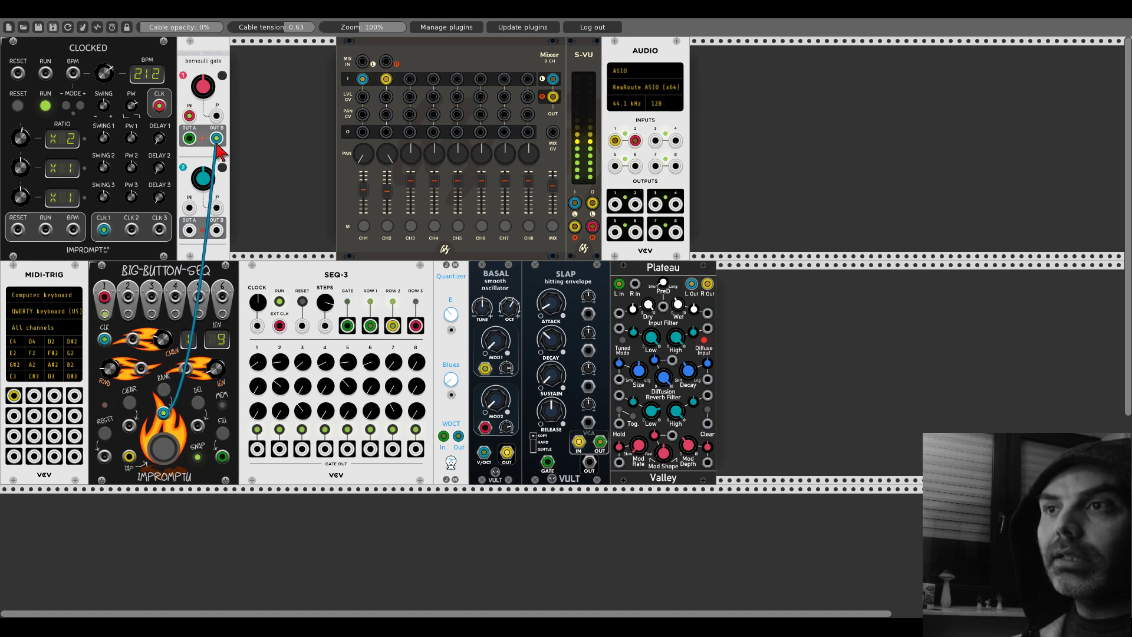
right_click(217, 144)
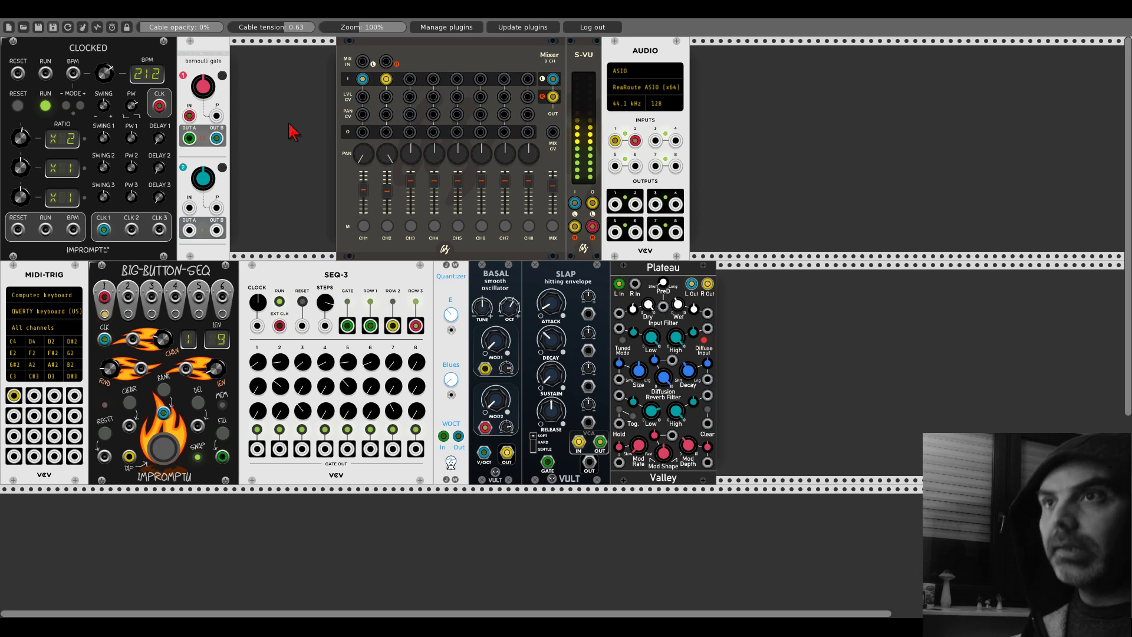
Step: Add the 21kHz Palm Loop basic VCO in the empty row below Big-Button-Seq
scroll(293, 132, down, 1)
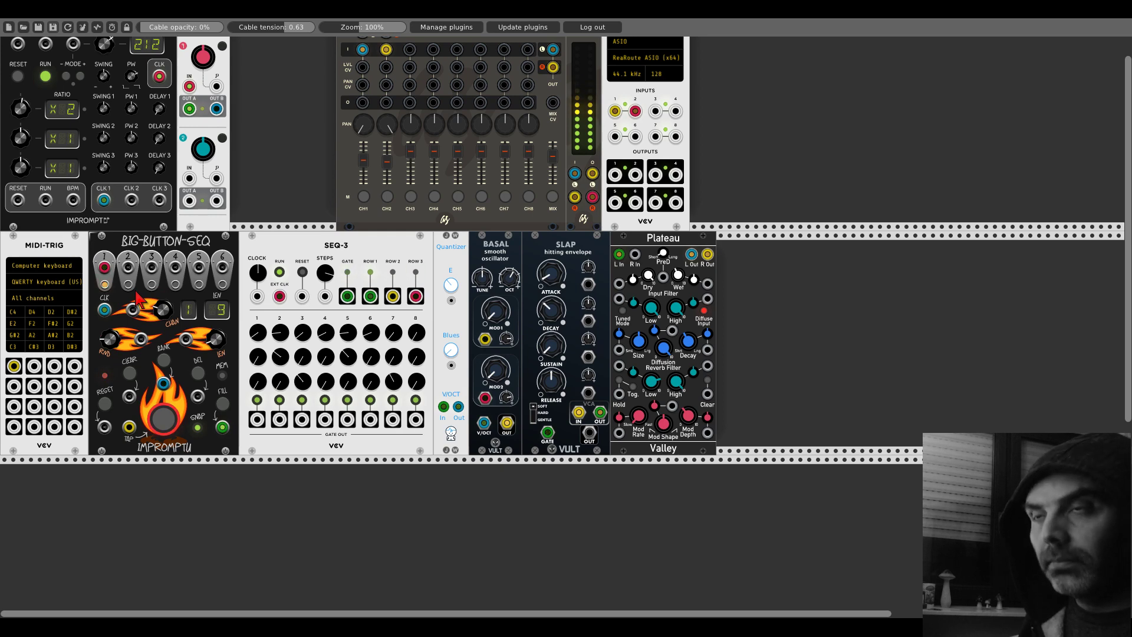
scroll(144, 312, down, 3)
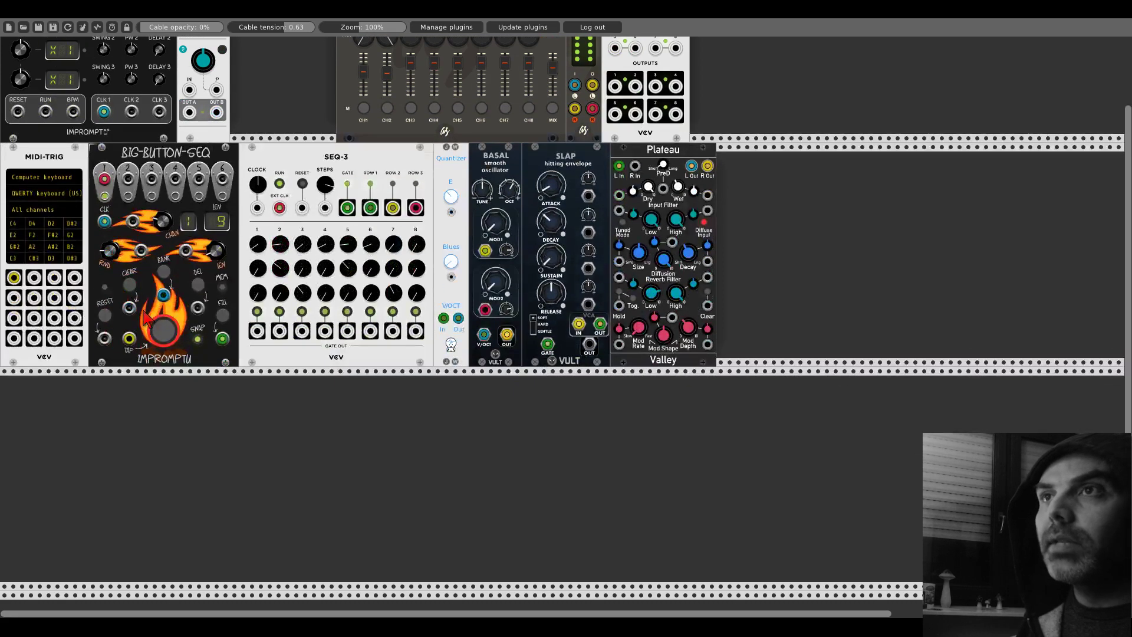
scroll(145, 316, down, 2)
right_click(186, 374)
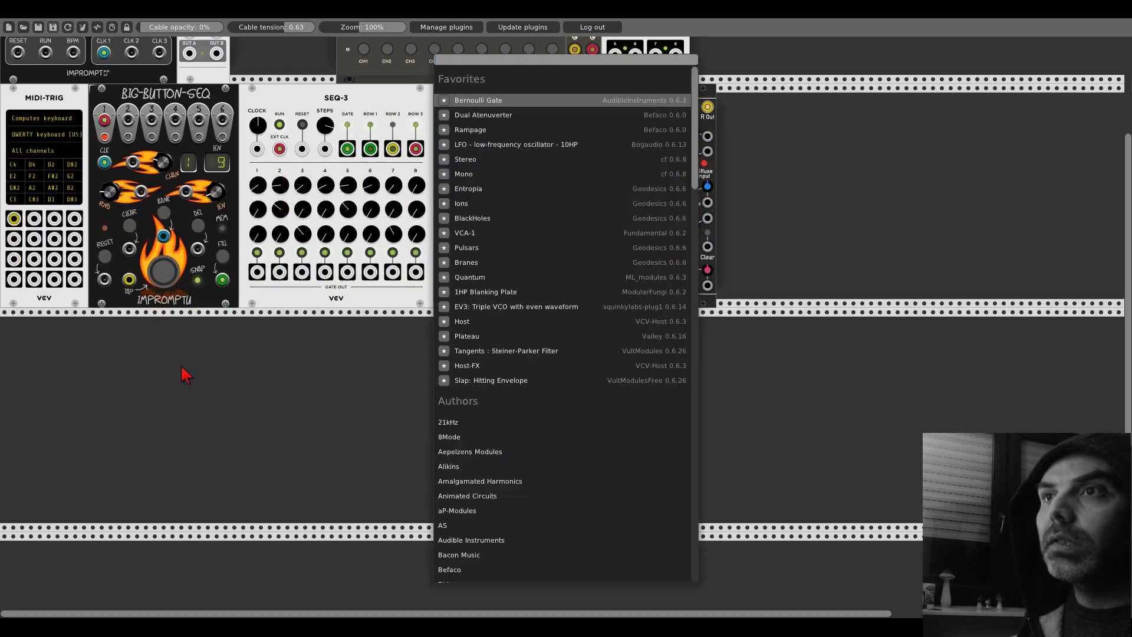
click(449, 422)
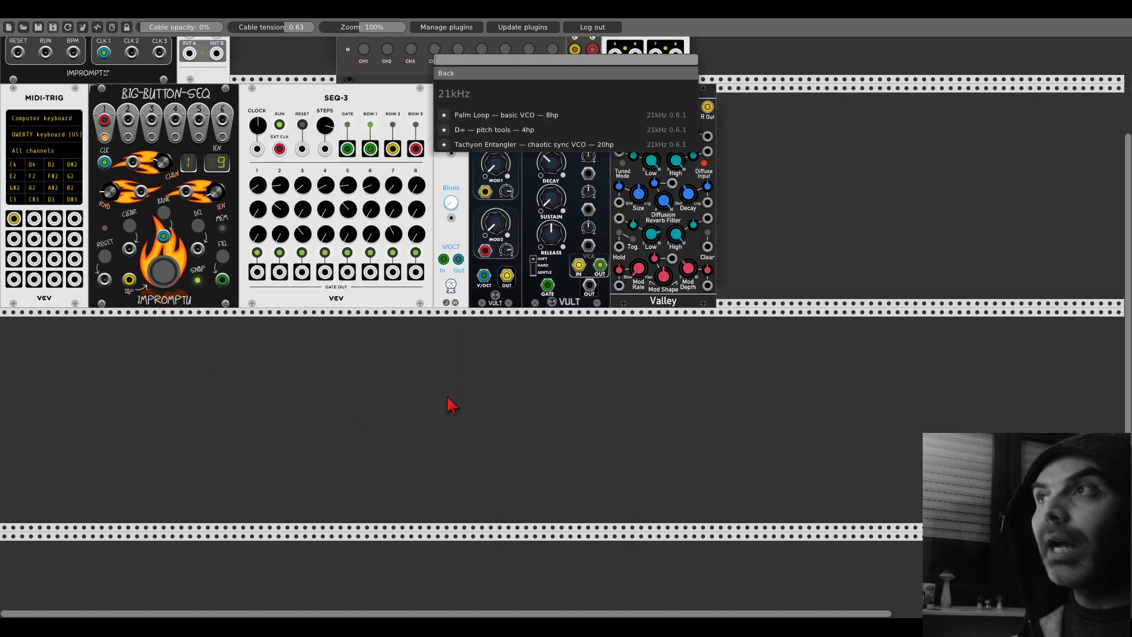
click(484, 115)
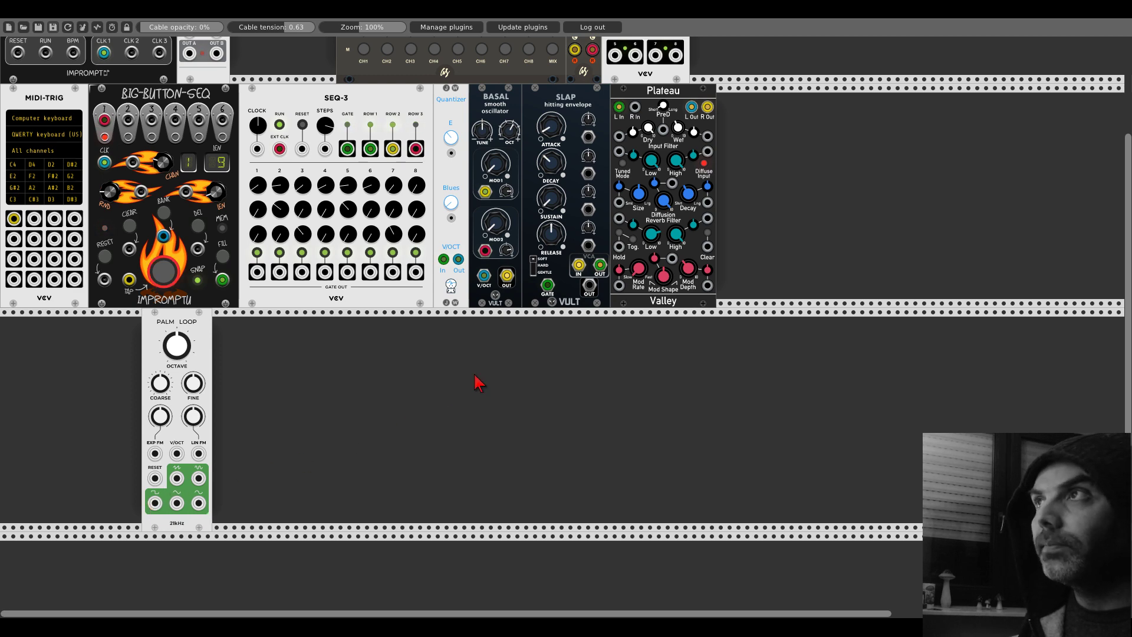
Step: Move the Audio module well away from the S-VU and duplicate the Mixer into the freed space
scroll(477, 383, up, 6)
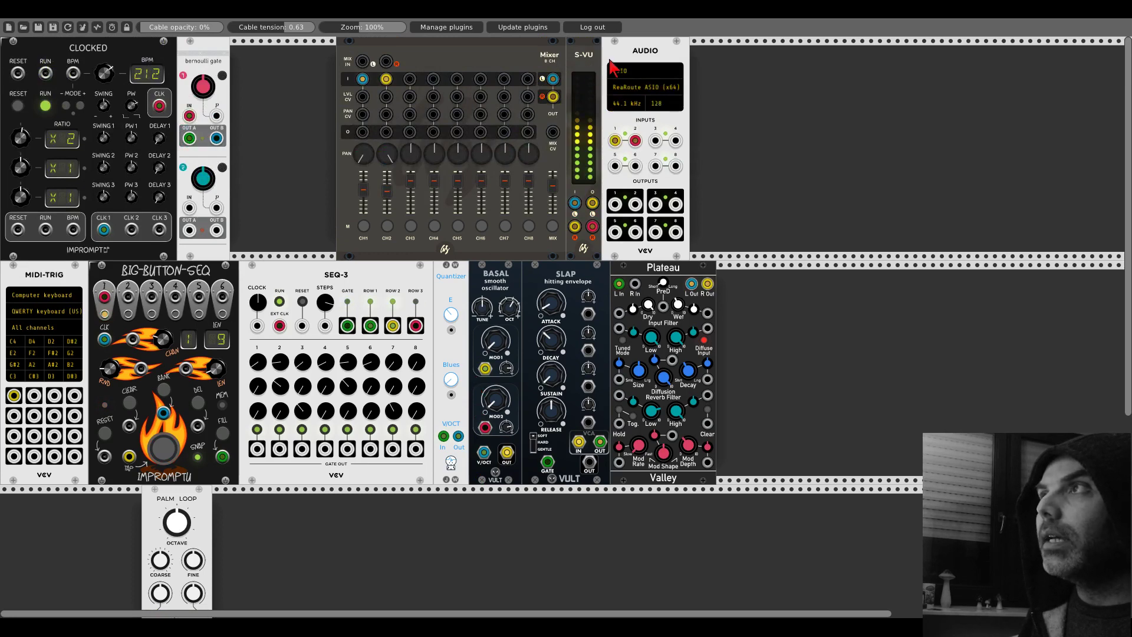
drag(614, 53, 967, 53)
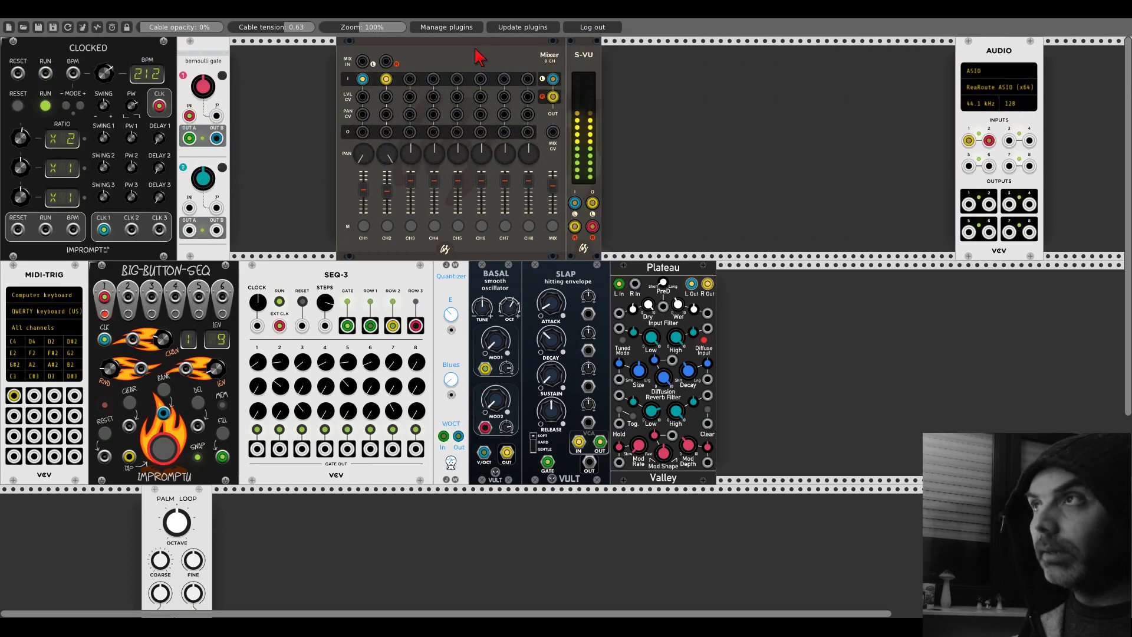
key(ctrl+d)
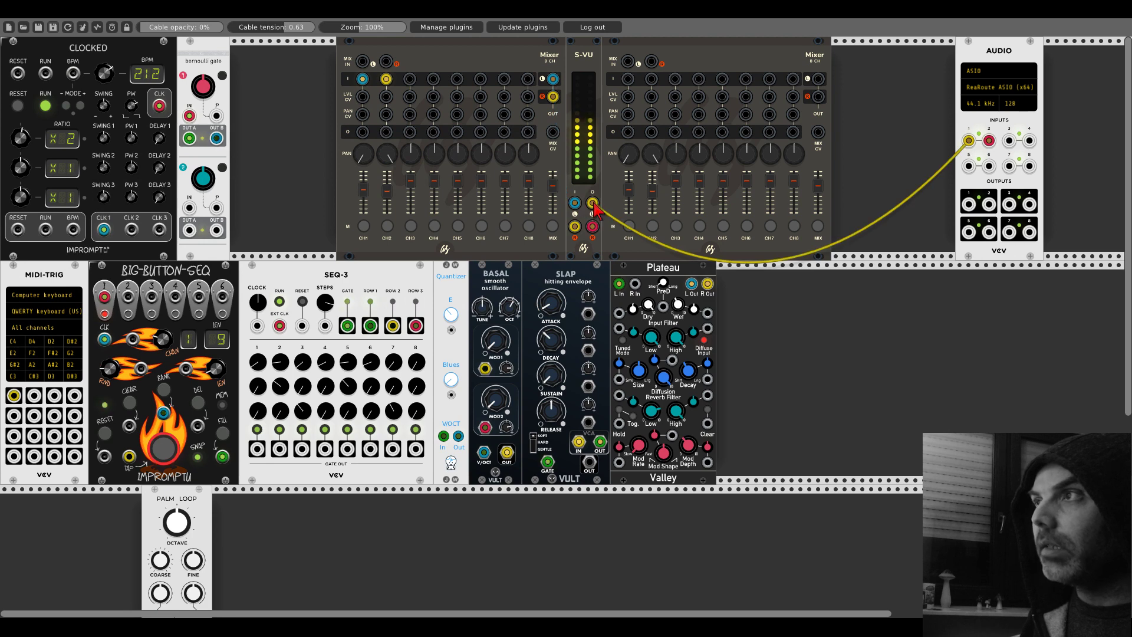
Step: Unplug the S-VU outputs and line up the first Mixer, S-VU, Plateau, duplicate Mixer and Audio in that order along the top row
drag(593, 202, 593, 229)
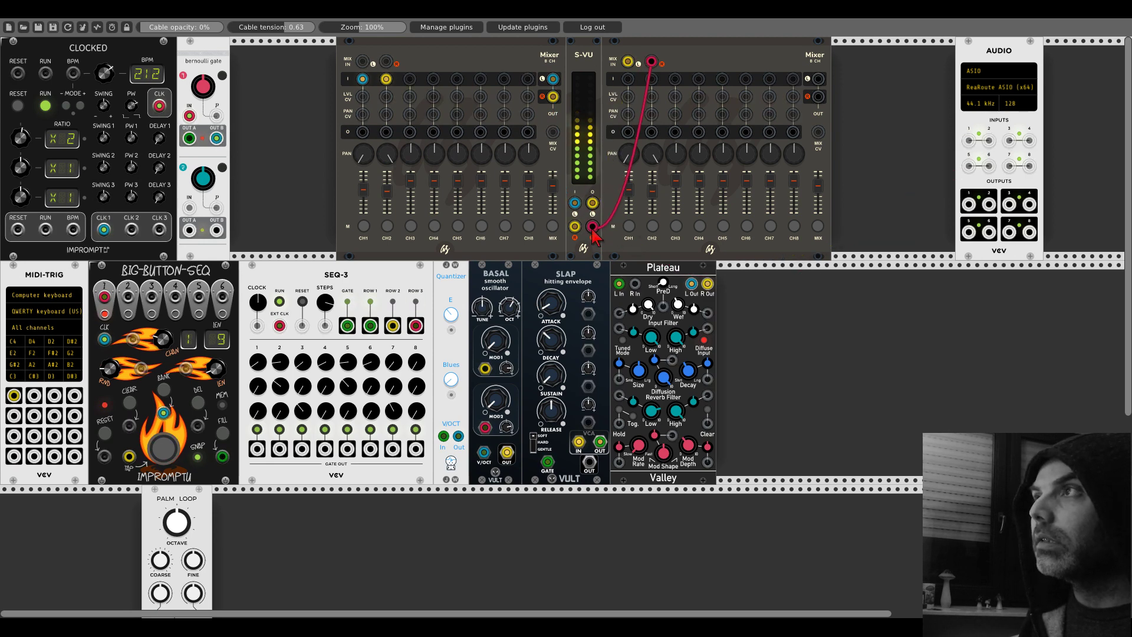
drag(628, 61, 754, 58)
drag(529, 62, 474, 62)
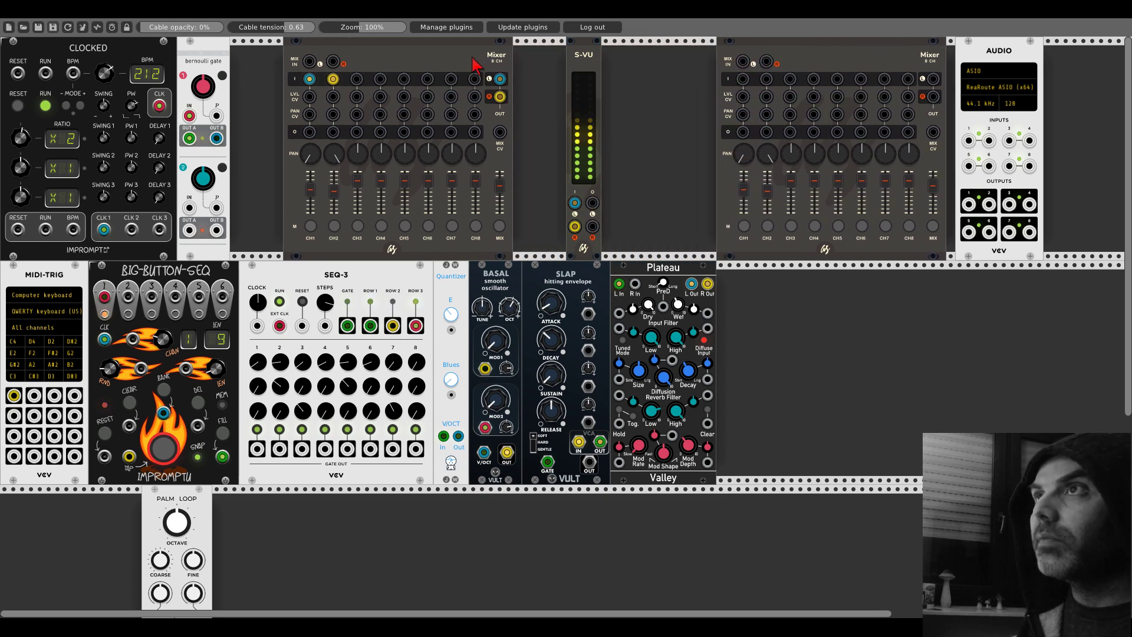
drag(578, 59, 525, 59)
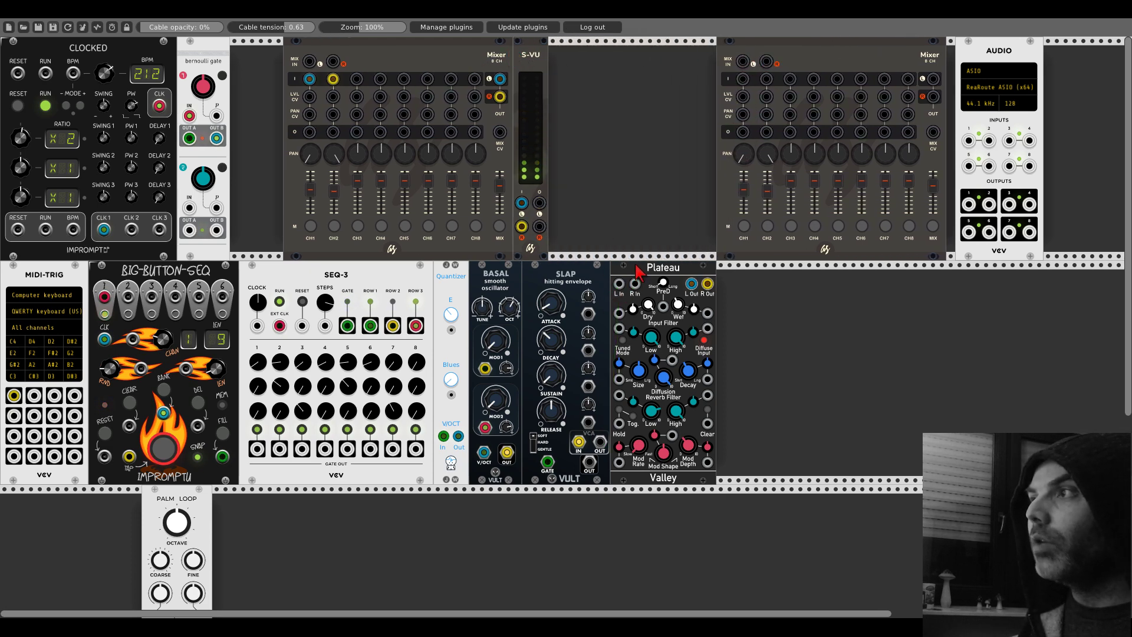
drag(637, 271, 551, 121)
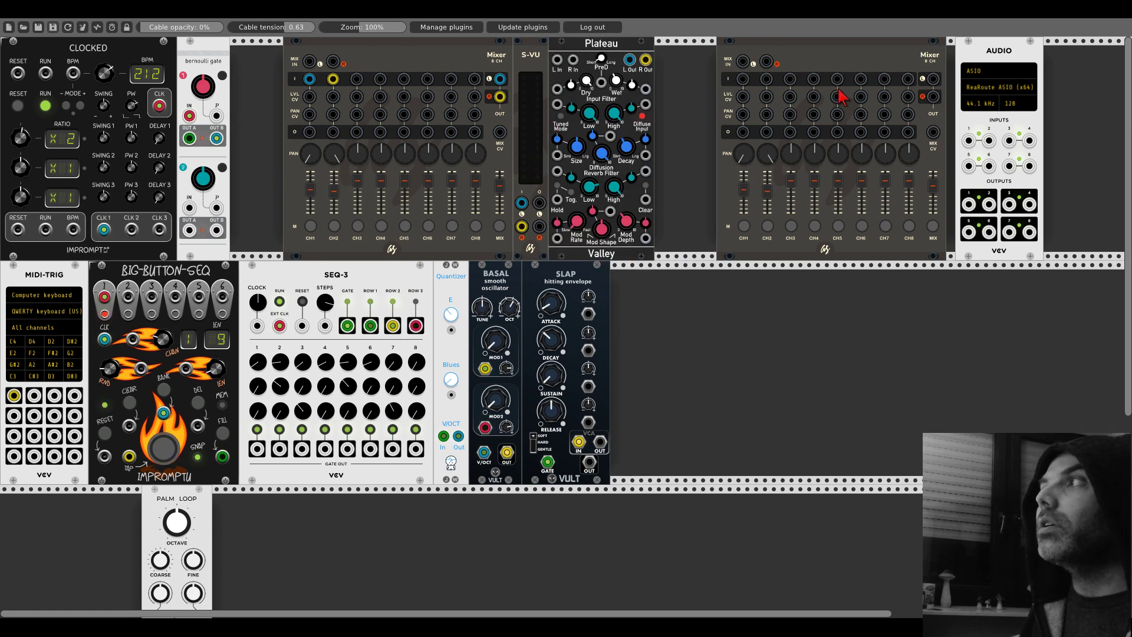
drag(806, 53, 743, 54)
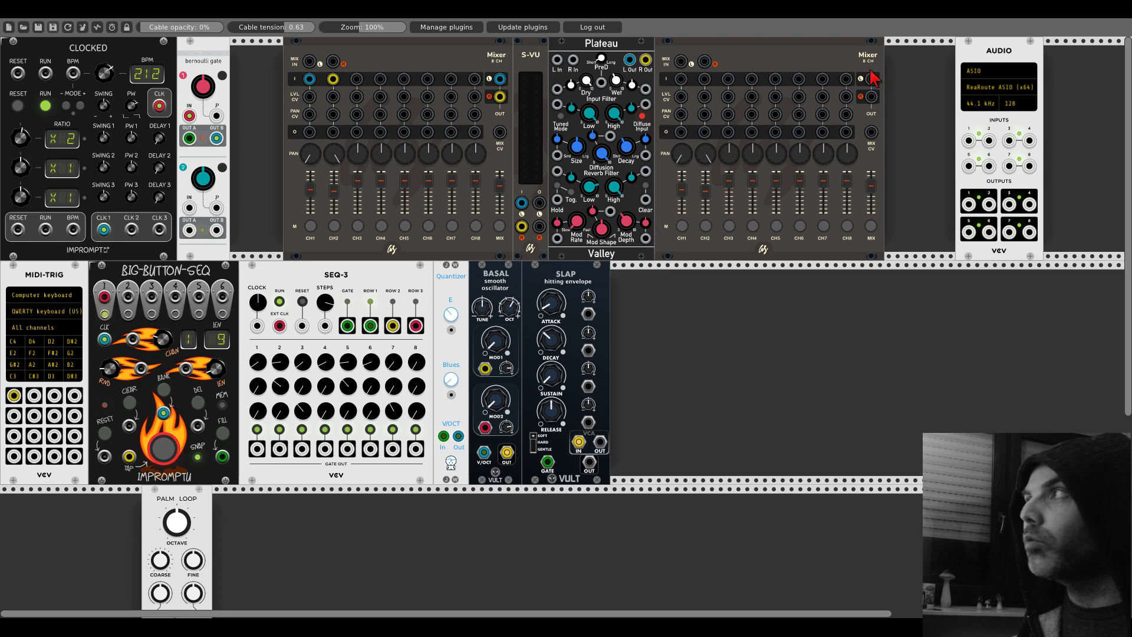
drag(955, 58, 889, 59)
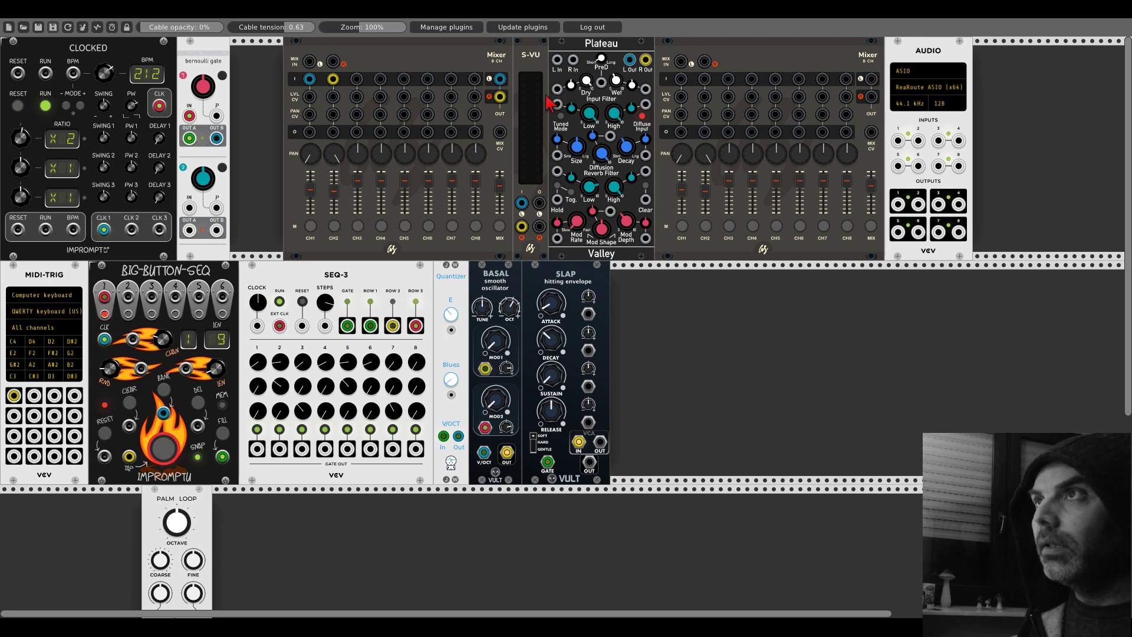
Step: Patch the S-VU outputs into Plateau's left and right inputs, and reroute Plateau's outputs to channels 1 and 2 of the duplicate Mixer
drag(539, 203, 539, 226)
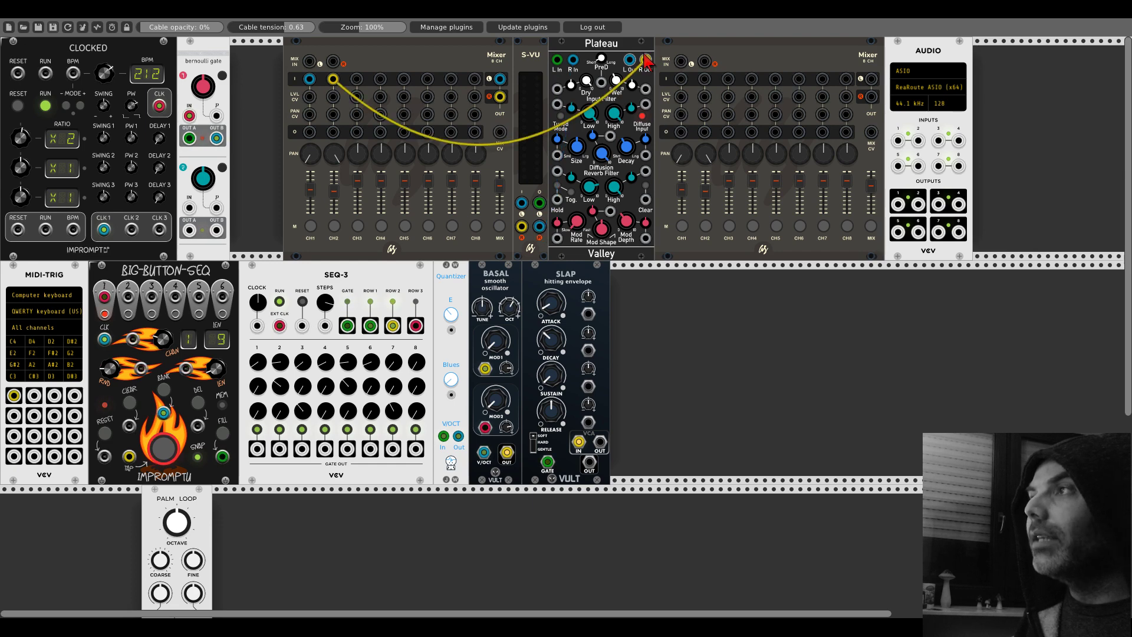
click(646, 64)
click(629, 64)
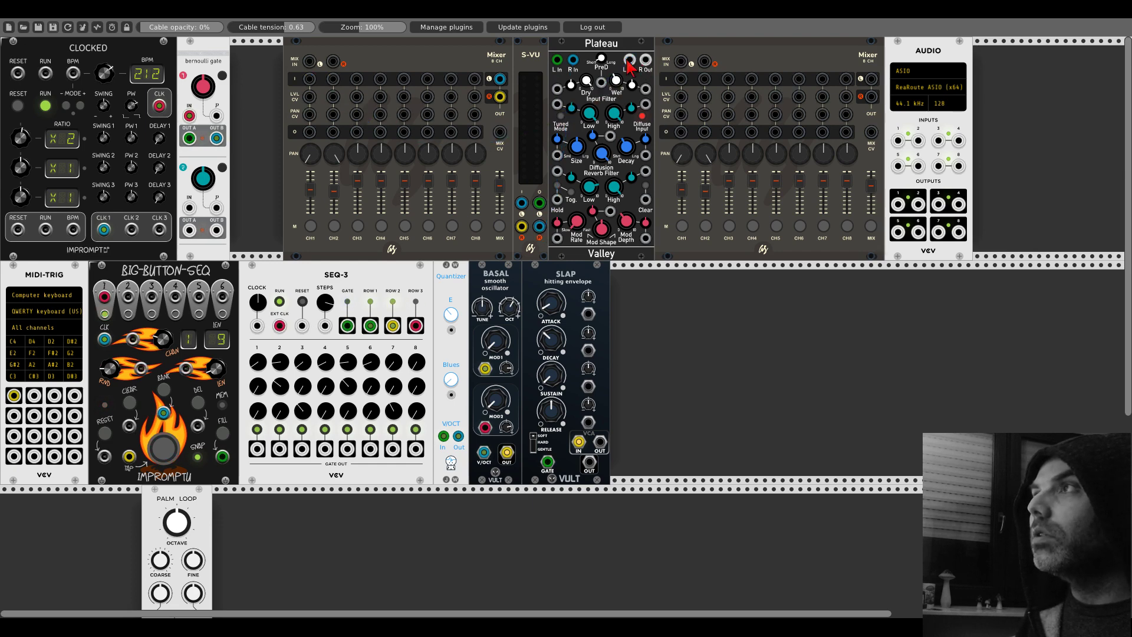
drag(629, 64, 681, 62)
drag(646, 61, 704, 79)
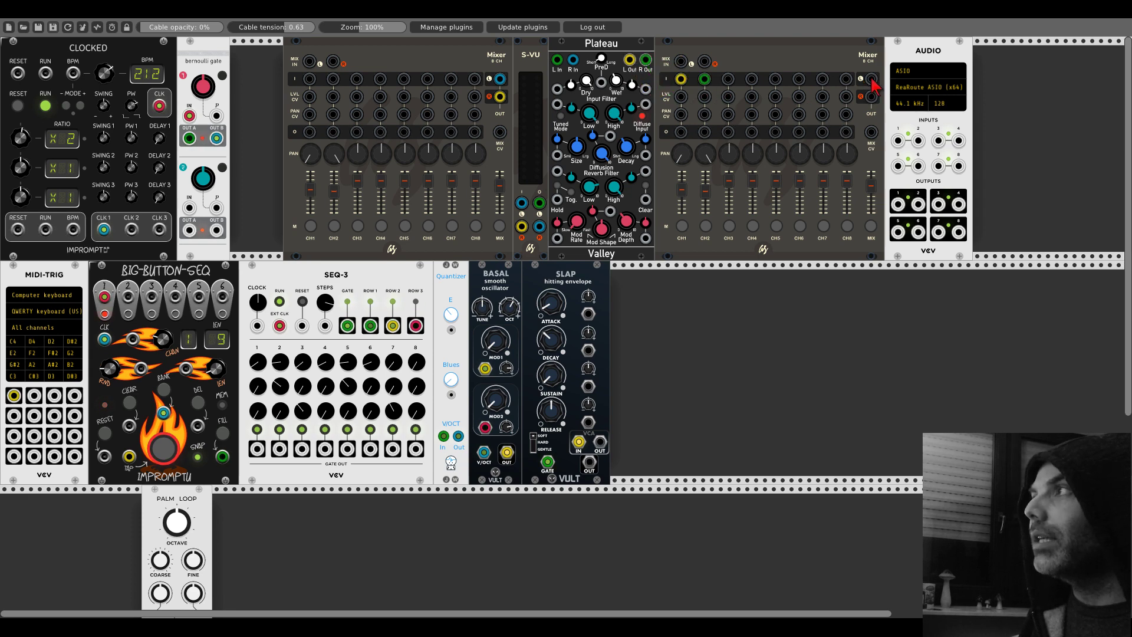
Step: Make room before the Audio module and place a duplicate of the S-VU directly after the second Mixer
drag(907, 57, 1004, 58)
key(ctrl+d)
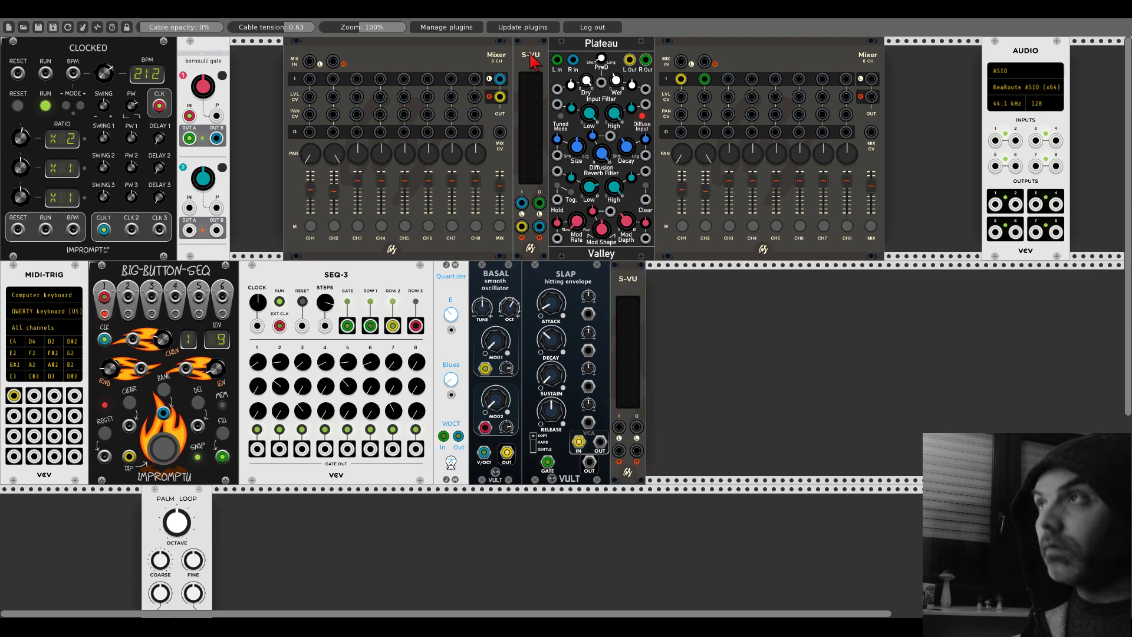
drag(643, 268, 914, 42)
Step: Route the second Mixer's left and right outputs through the second S-VU into Audio inputs 1 and 2
drag(871, 79, 893, 202)
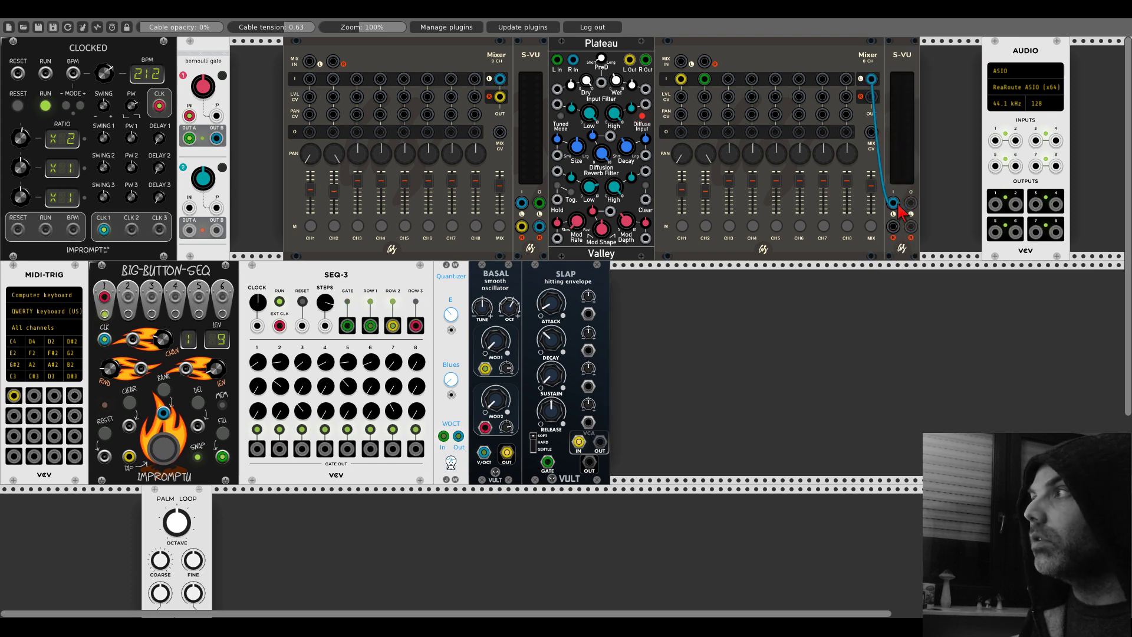
drag(872, 96, 994, 140)
drag(910, 226, 1015, 140)
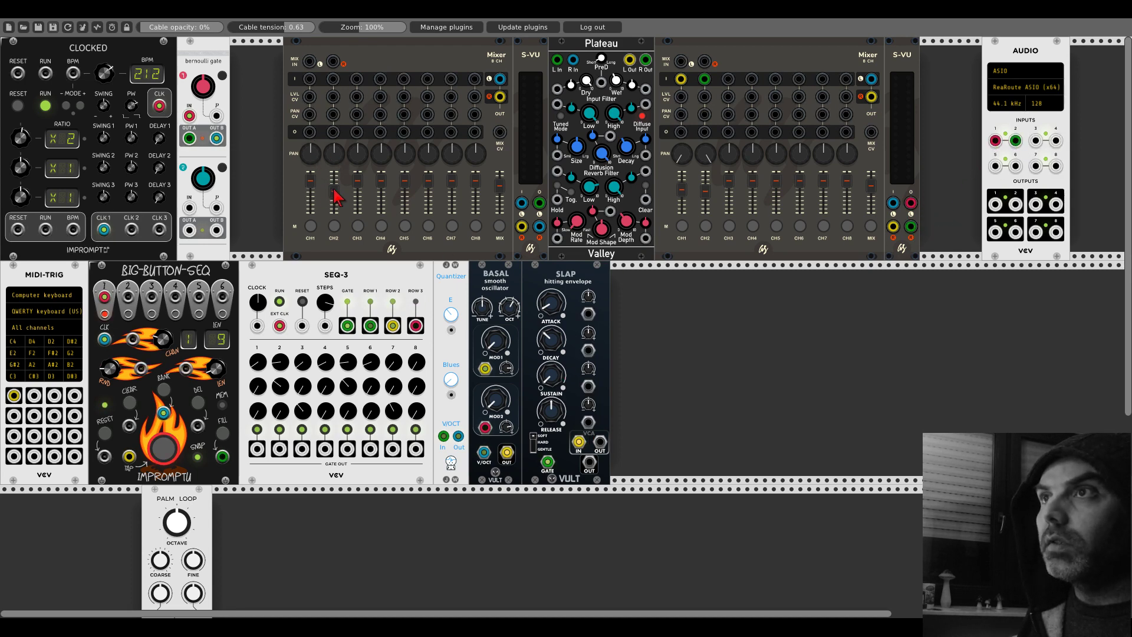
drag(309, 79, 600, 442)
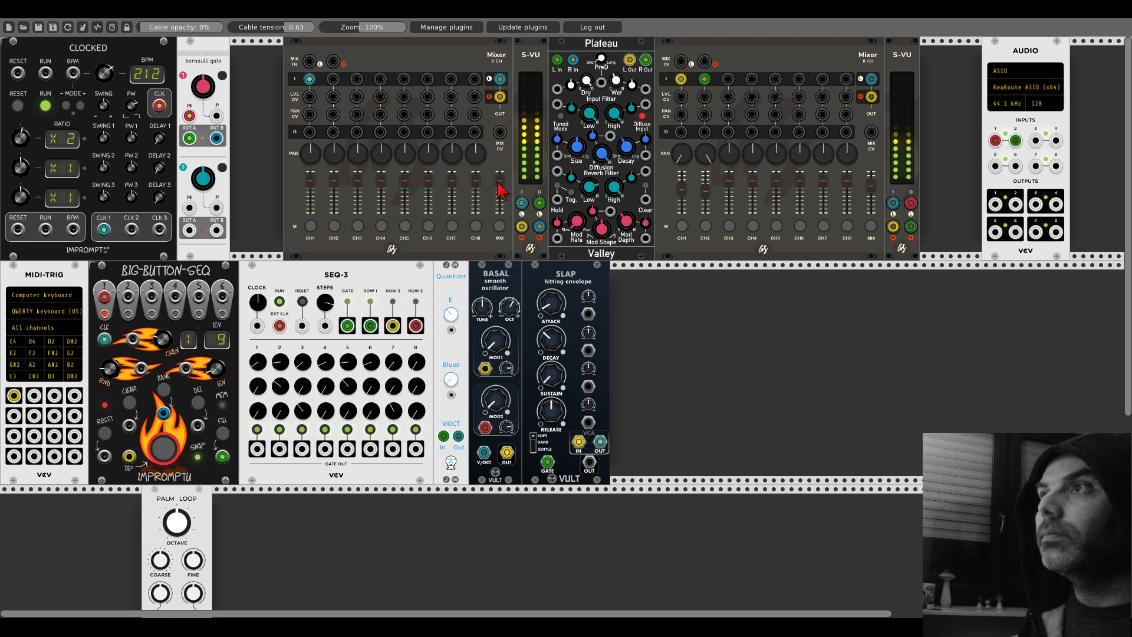
double_click(681, 189)
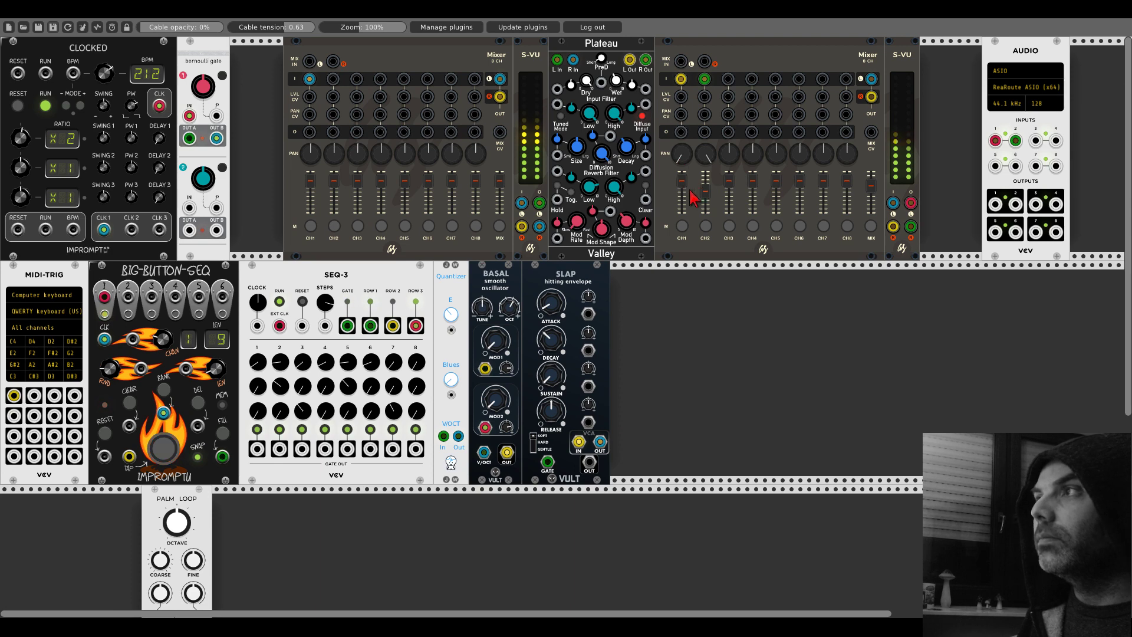
double_click(705, 190)
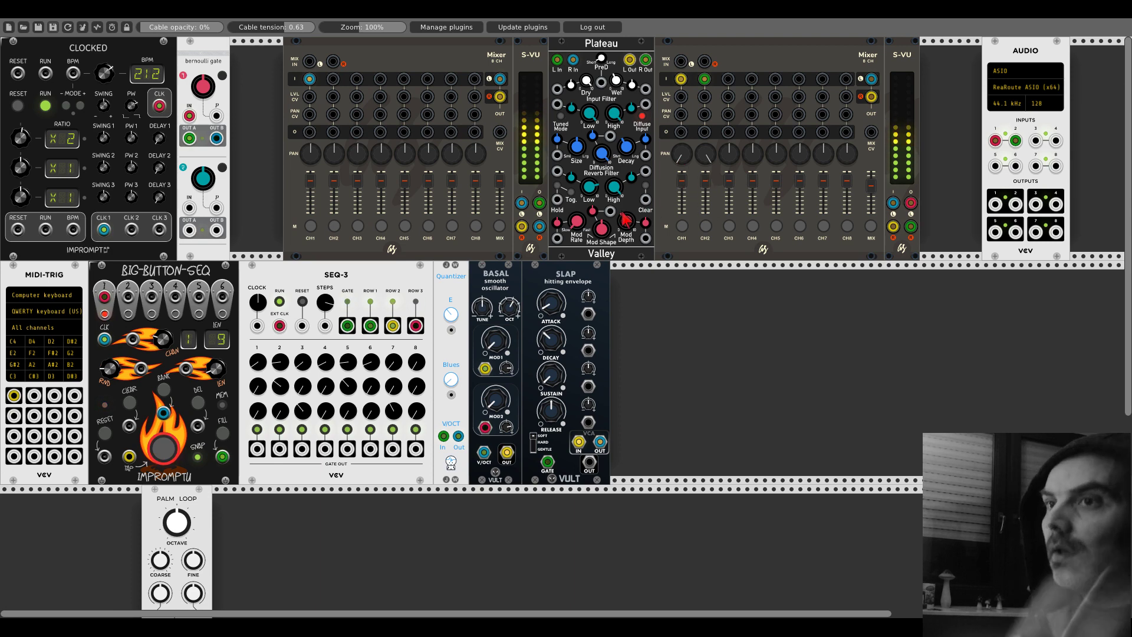
Step: Add the AS VCA module in the third row and place it directly beside Palm Loop
scroll(208, 474, down, 3)
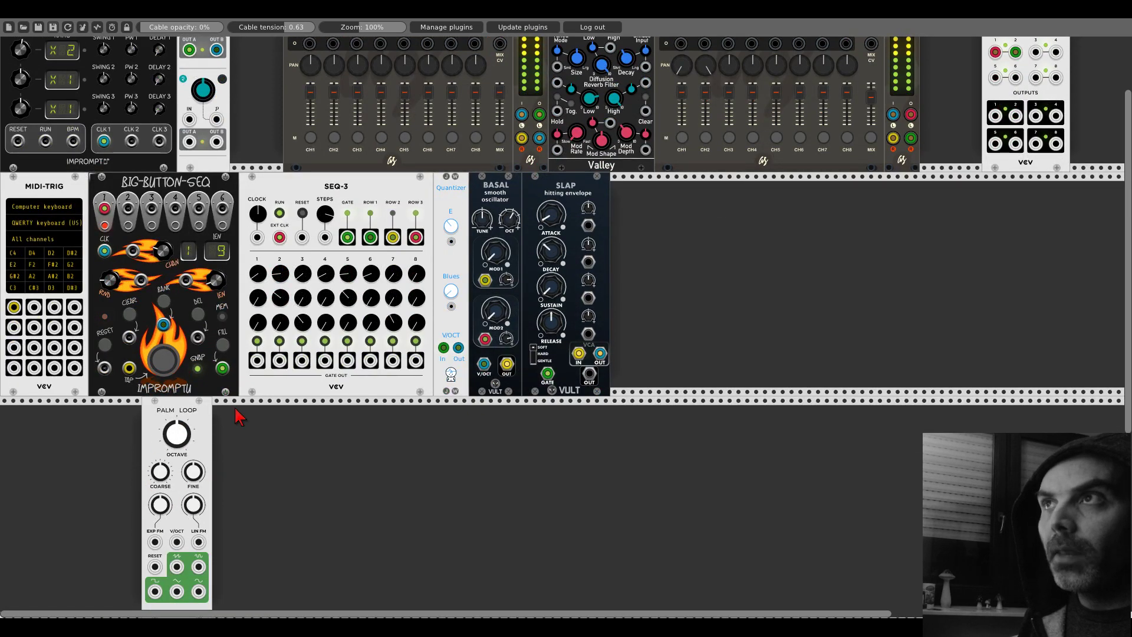
scroll(273, 171, up, 3)
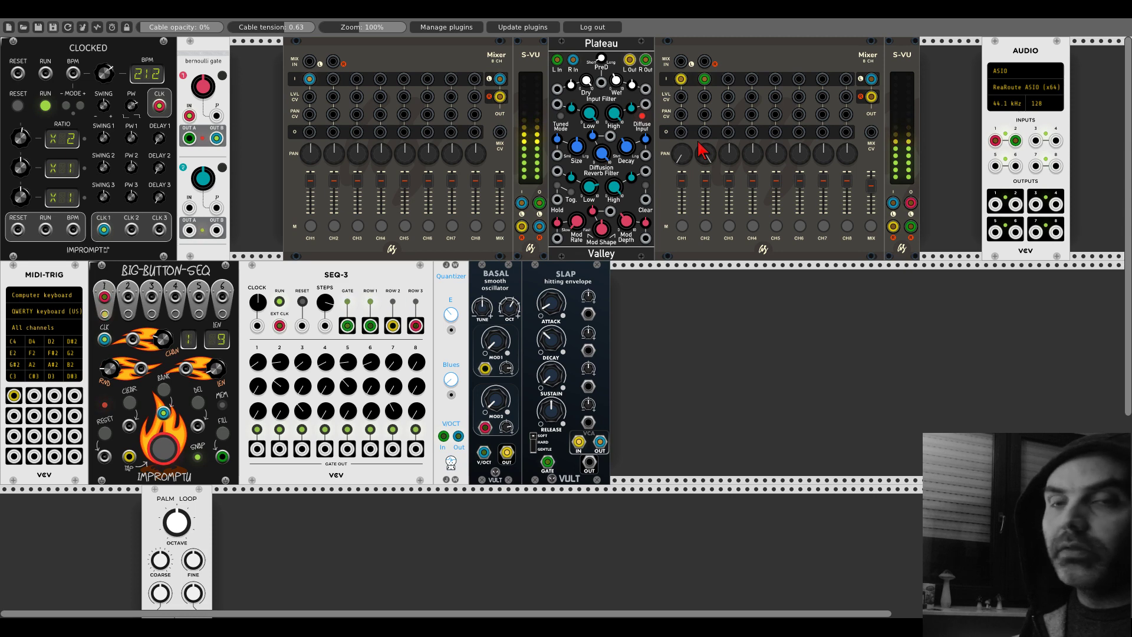
scroll(268, 198, down, 1)
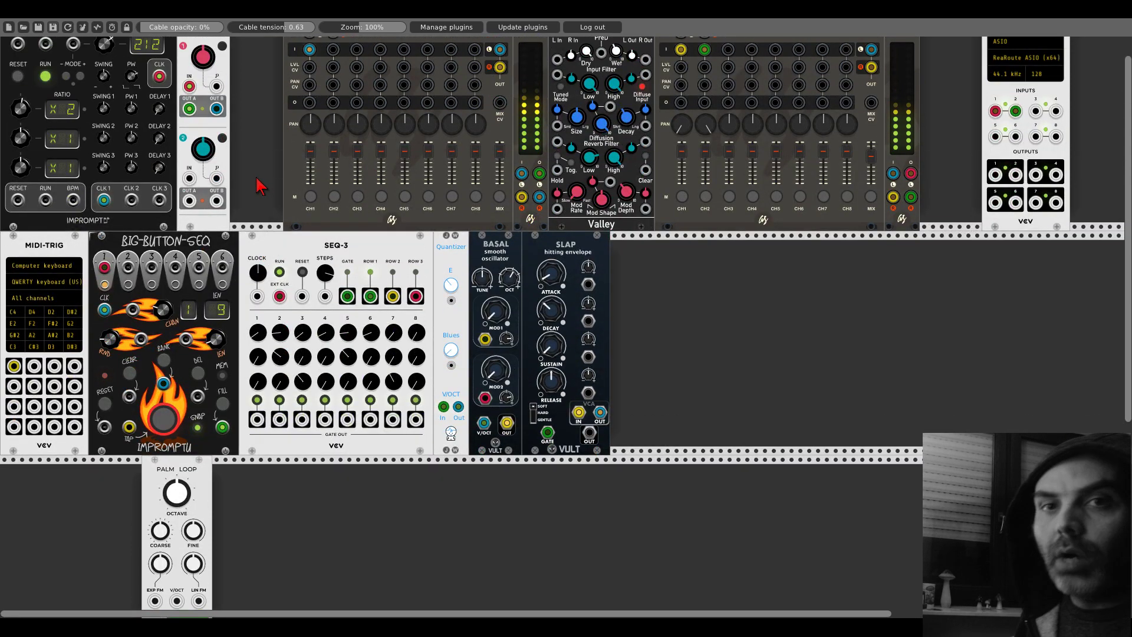
scroll(260, 187, down, 4)
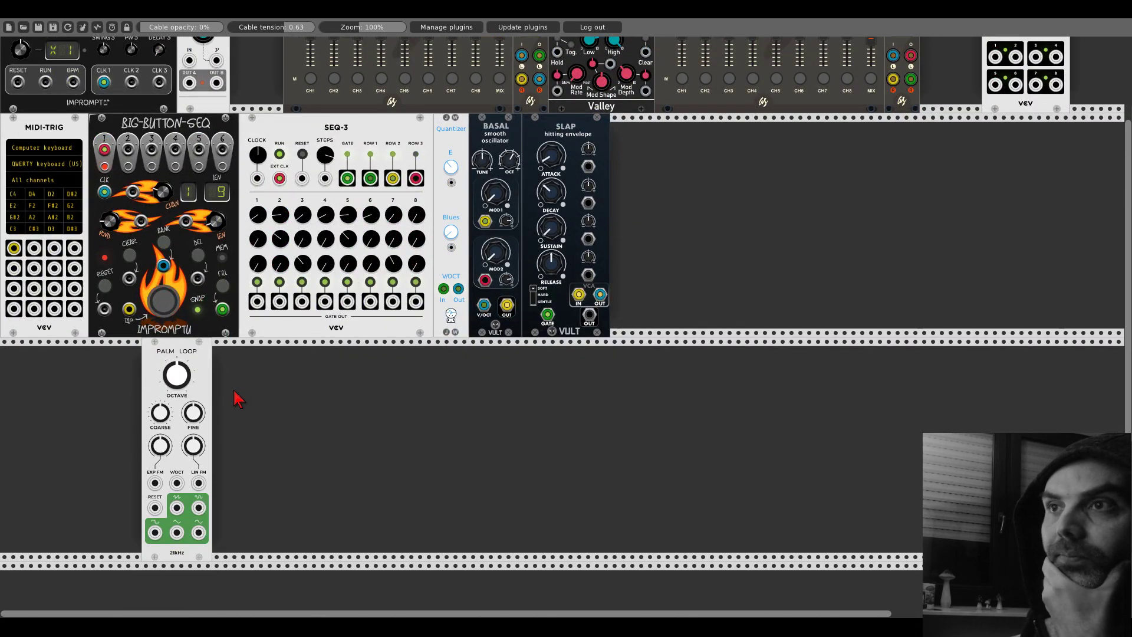
right_click(268, 400)
text(vca)
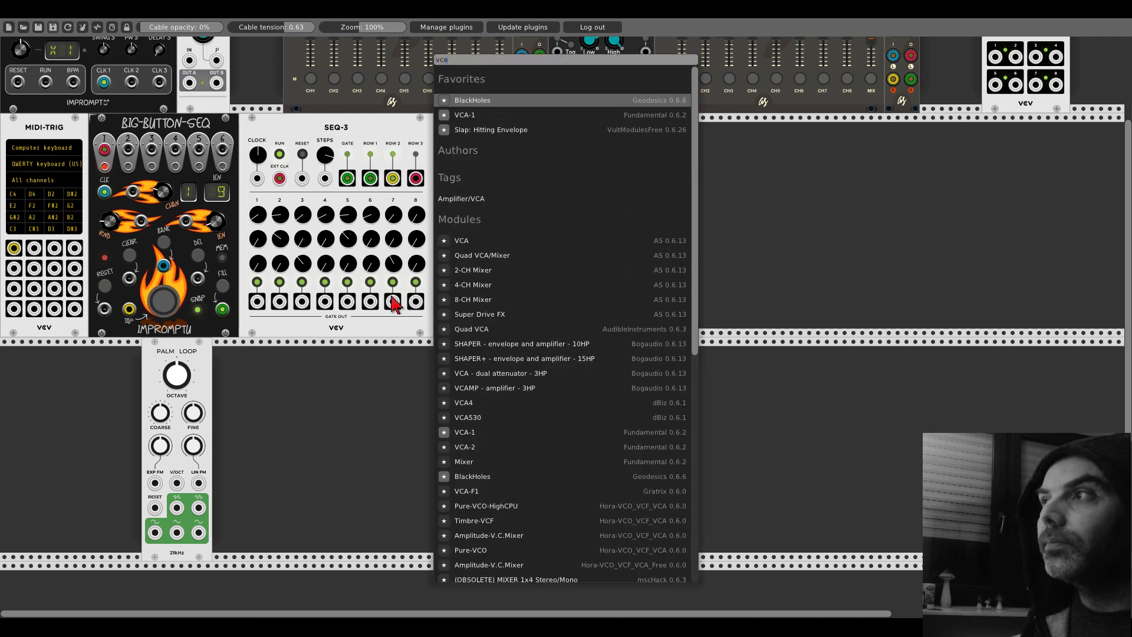
click(466, 242)
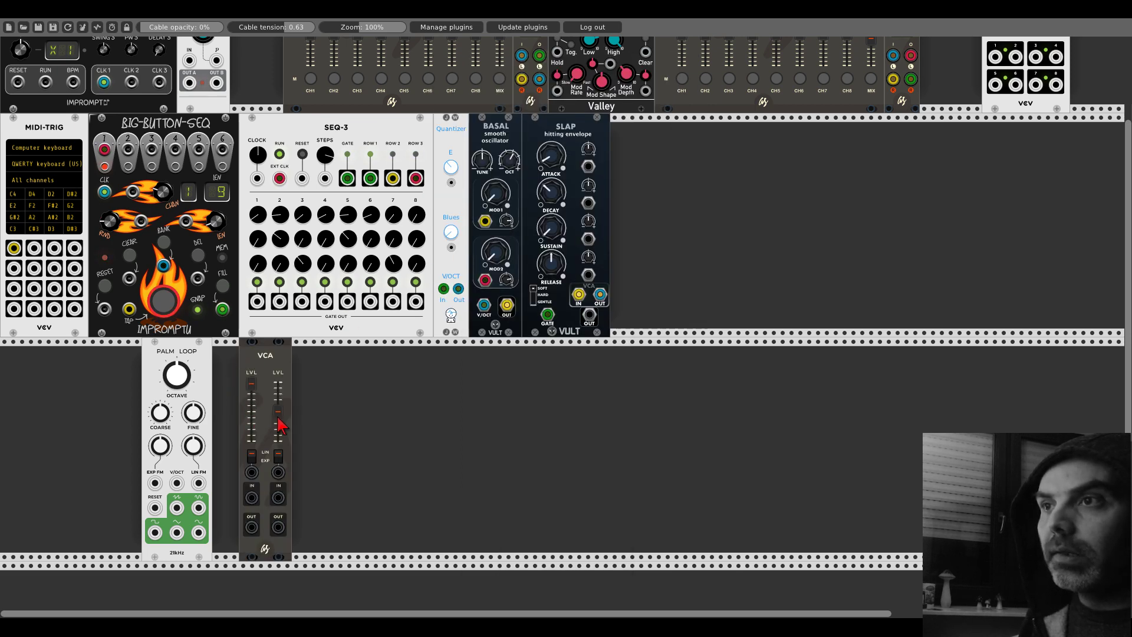
drag(265, 355, 239, 355)
Step: Add Bogaudio's ADSR utility envelope (3HP) to the third row and place it directly beside the VCA
right_click(348, 389)
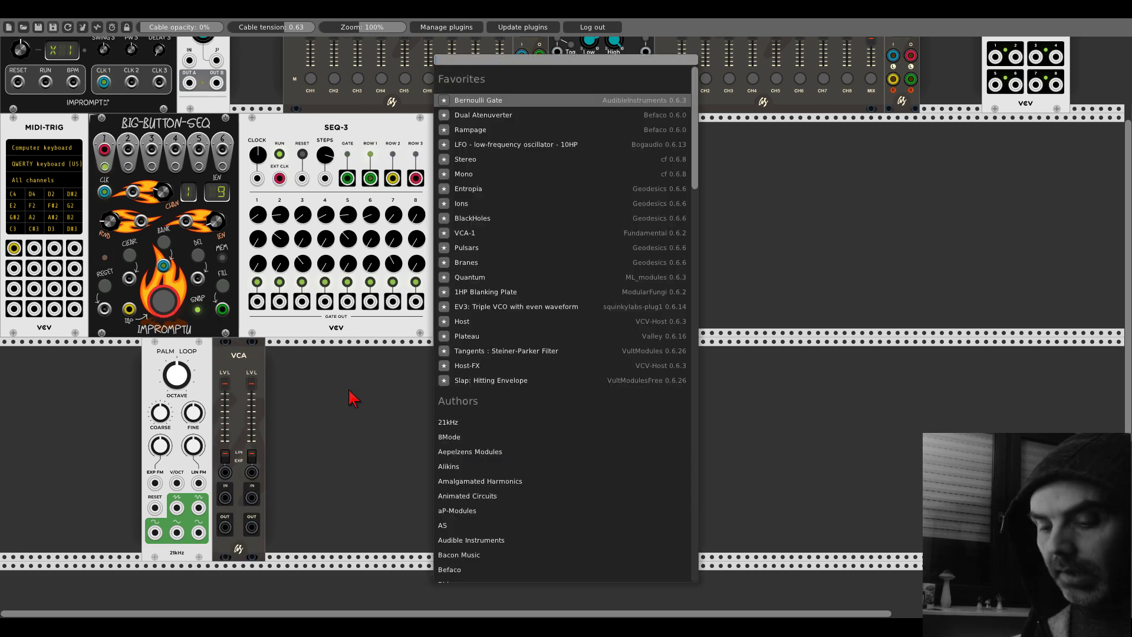
text(adsr)
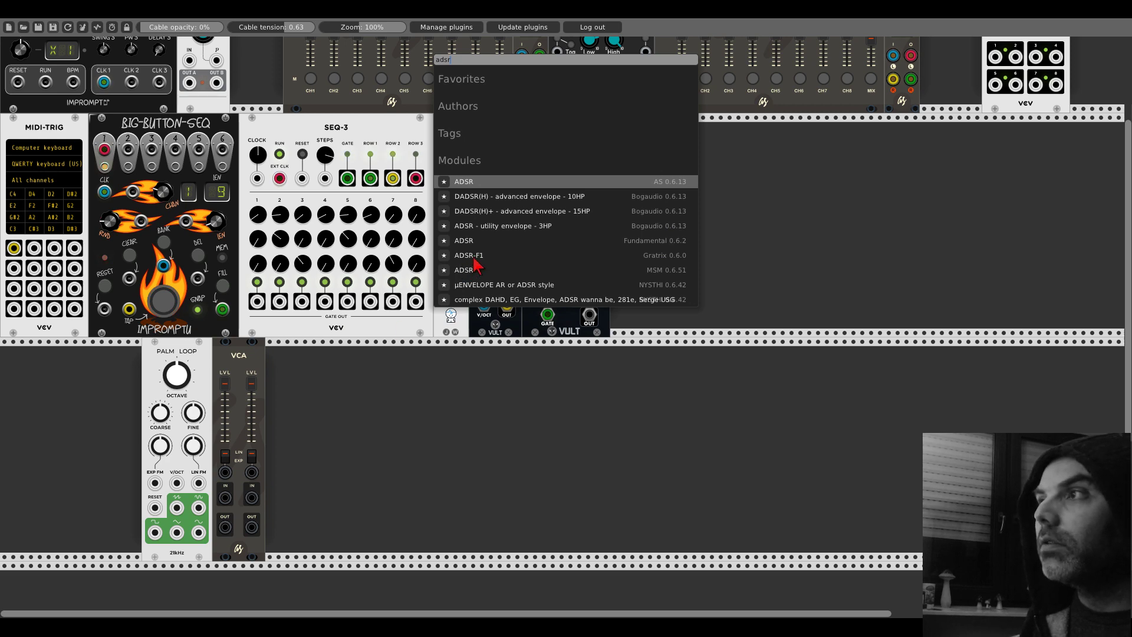
click(460, 226)
drag(354, 349, 260, 341)
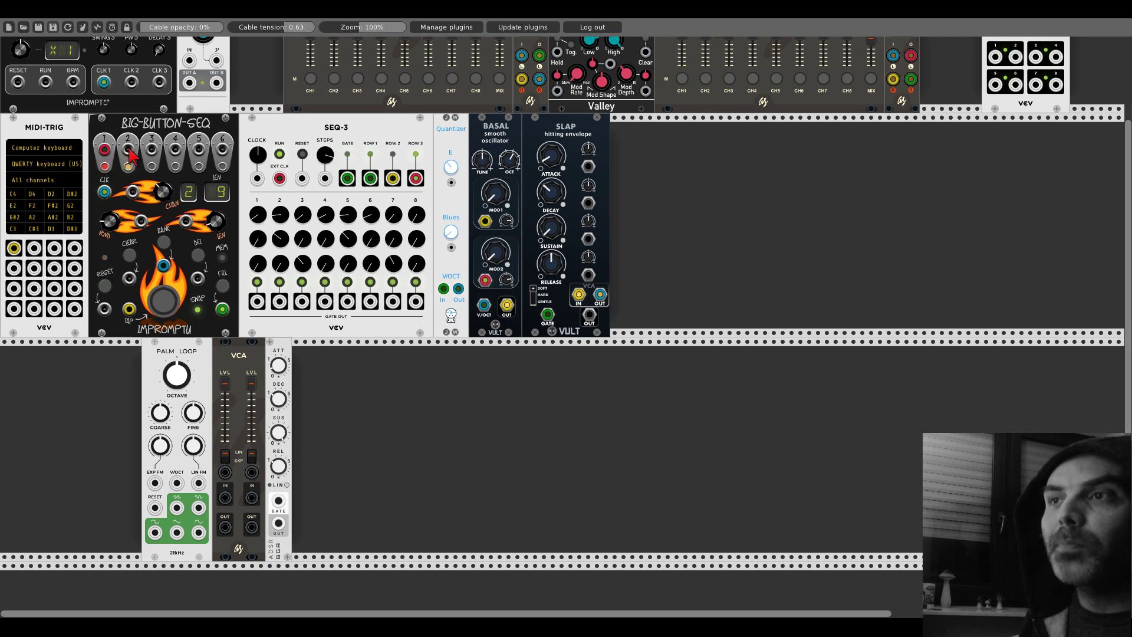
drag(128, 150, 225, 472)
drag(279, 523, 250, 470)
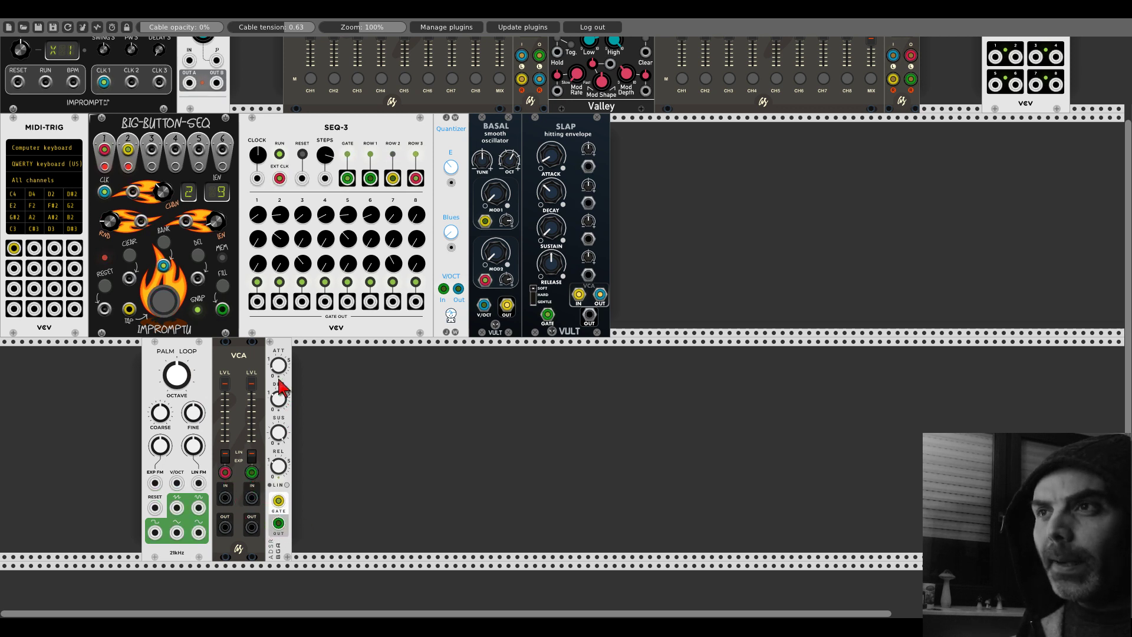
Step: Insert the VultModules Tangents Steiner-Parker filter between Palm Loop and the VCA, with the VCA and ADSR placed directly after it
drag(281, 358, 396, 369)
right_click(254, 396)
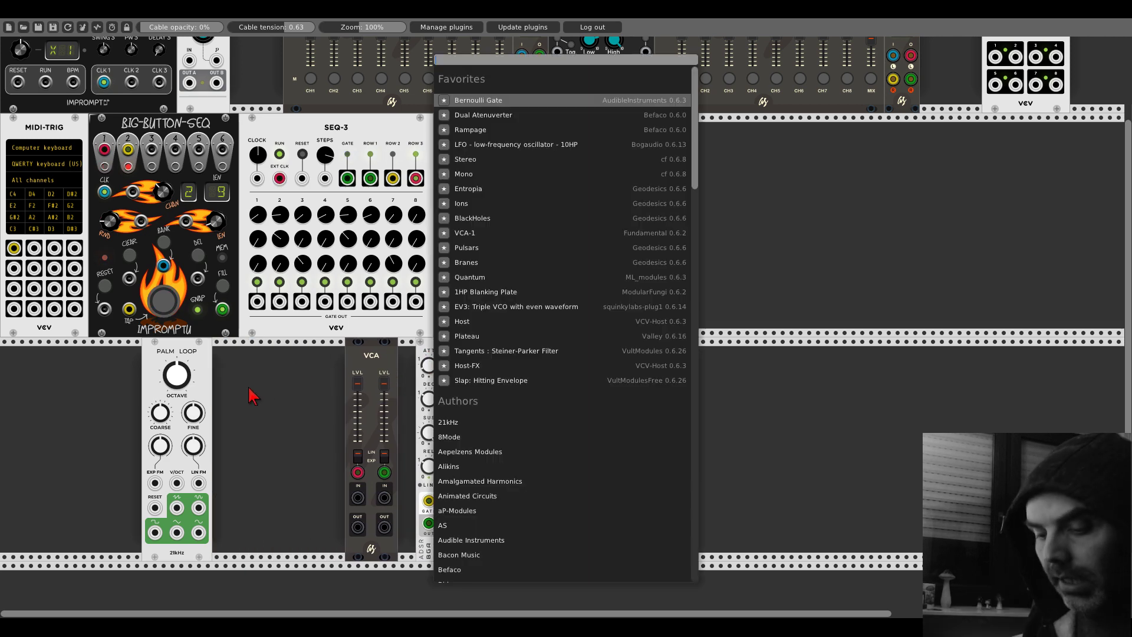
text(tange)
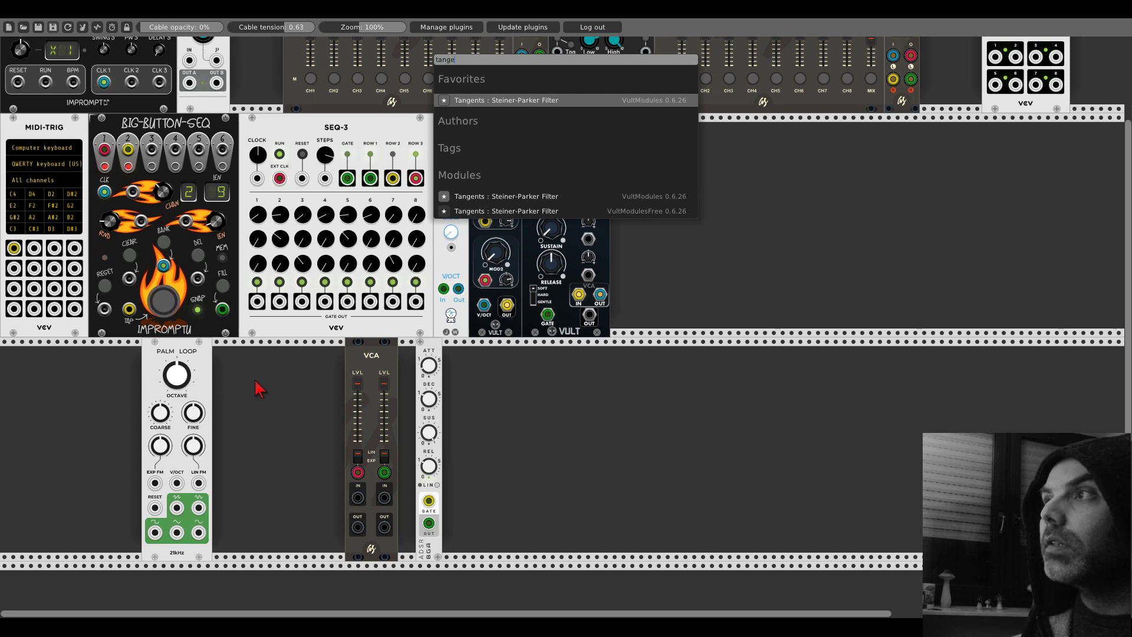
key(Return)
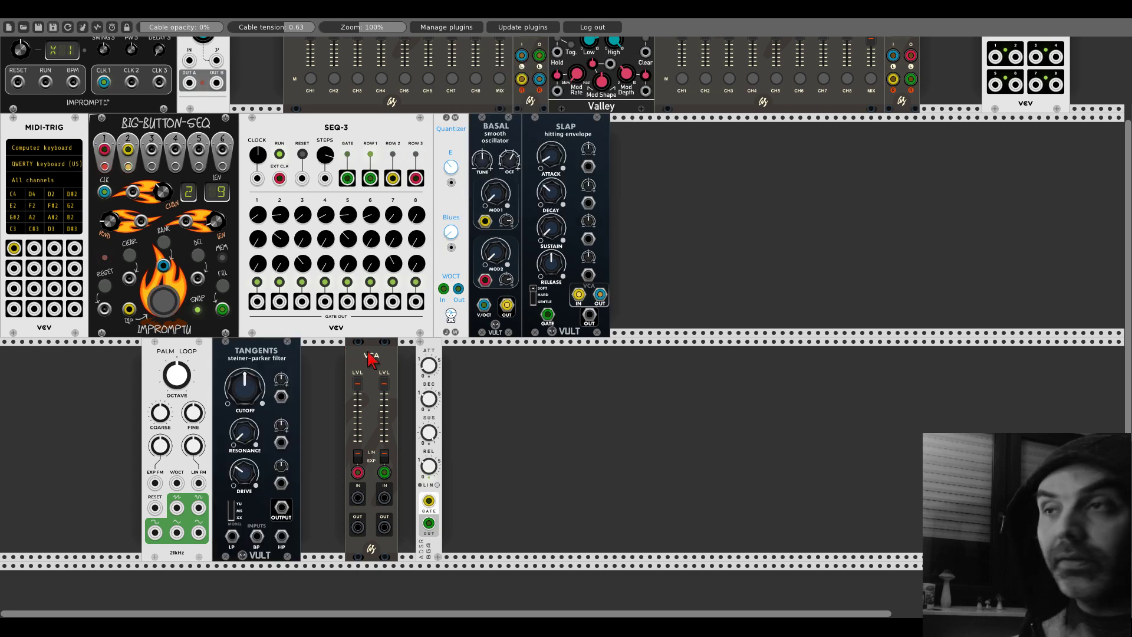
drag(369, 358, 325, 358)
drag(429, 352, 366, 352)
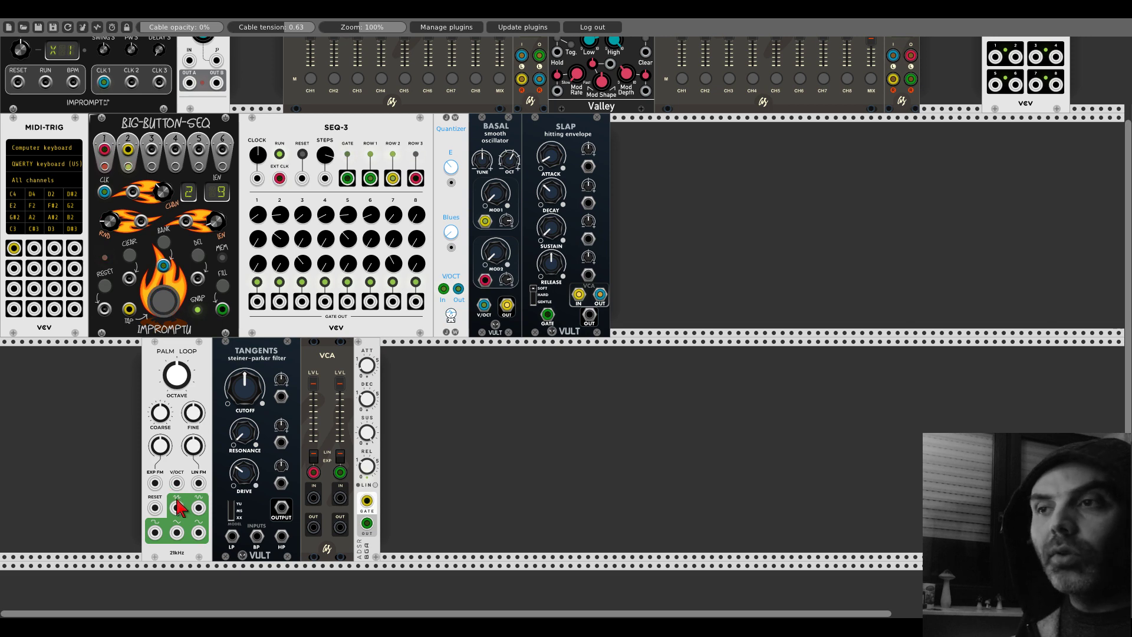
Step: Patch Palm Loop's upper-left green output through Tangents' LP input into VCA input 1, and its lower-right output into VCA input 2
drag(176, 507, 232, 535)
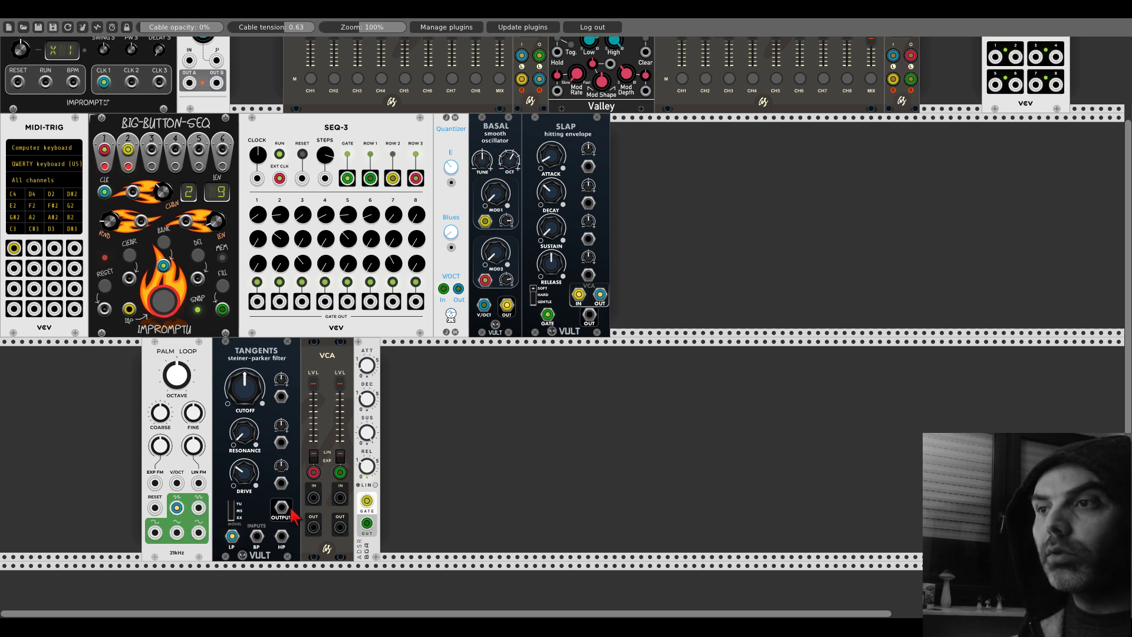
drag(281, 509, 314, 497)
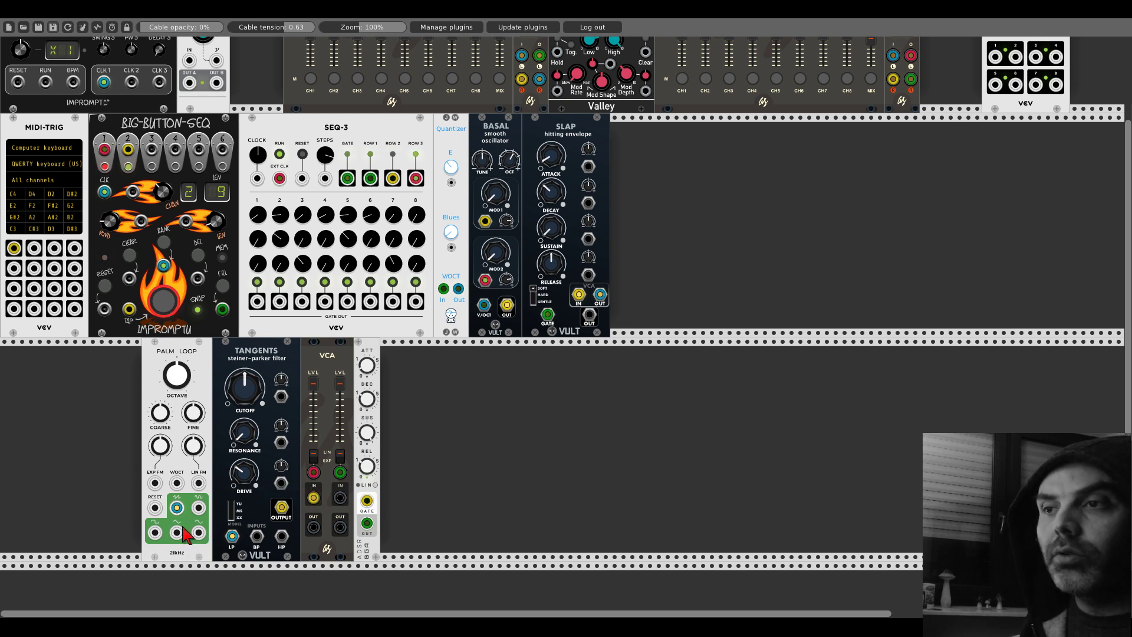
drag(199, 532, 340, 499)
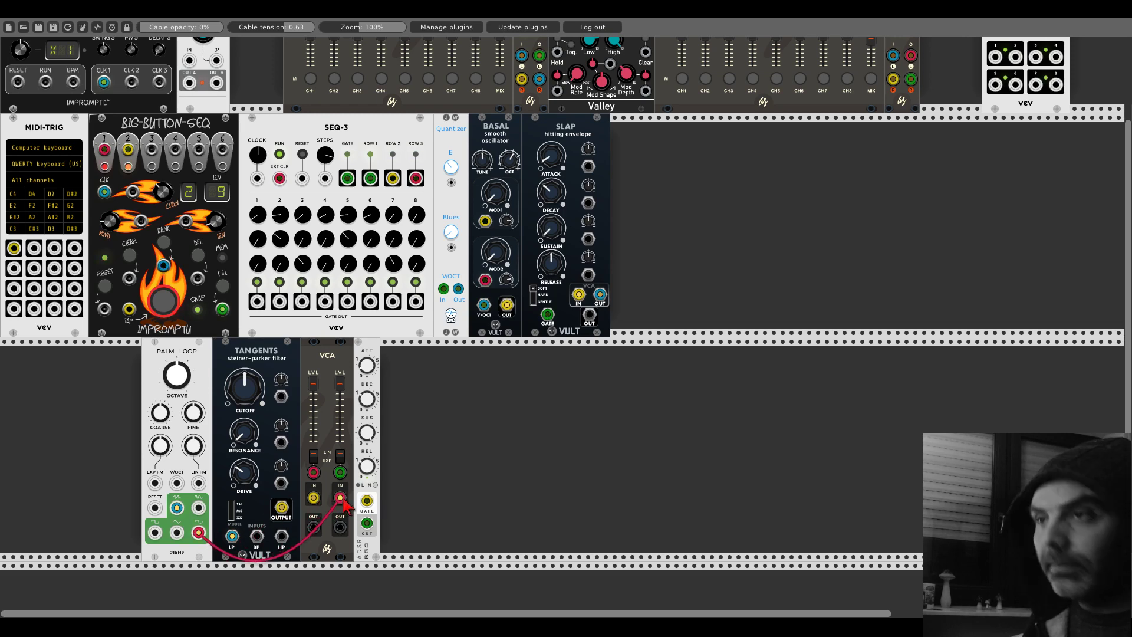
Step: Try opening a gap after Plateau by moving the second S-VU and second Mixer up against the Audio module
scroll(616, 83, up, 5)
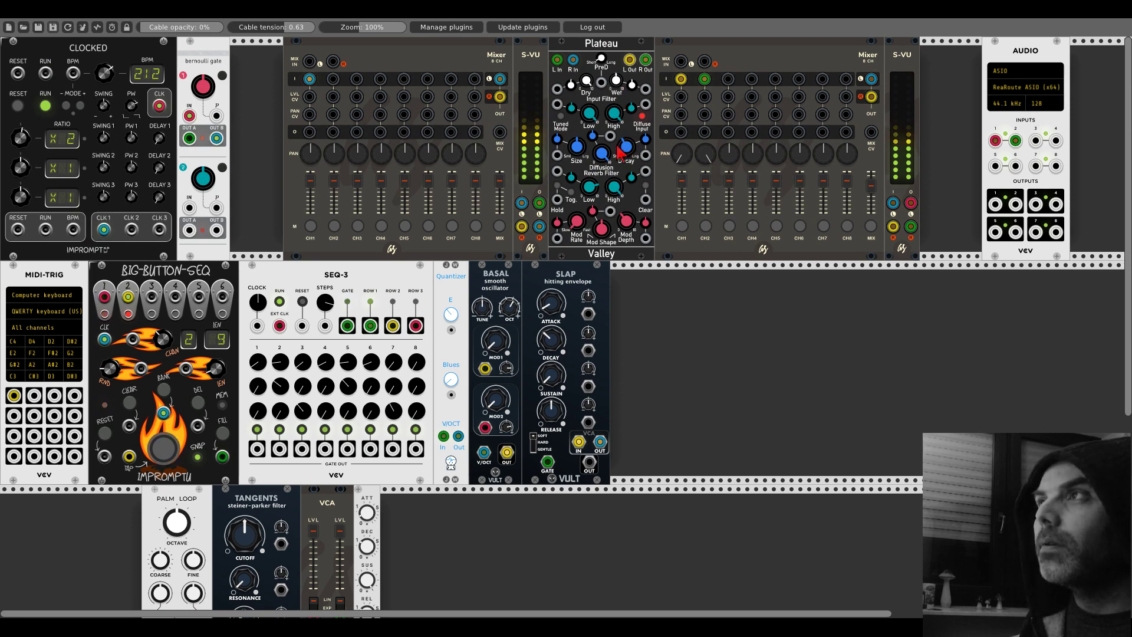
scroll(420, 313, down, 2)
scroll(418, 313, down, 5)
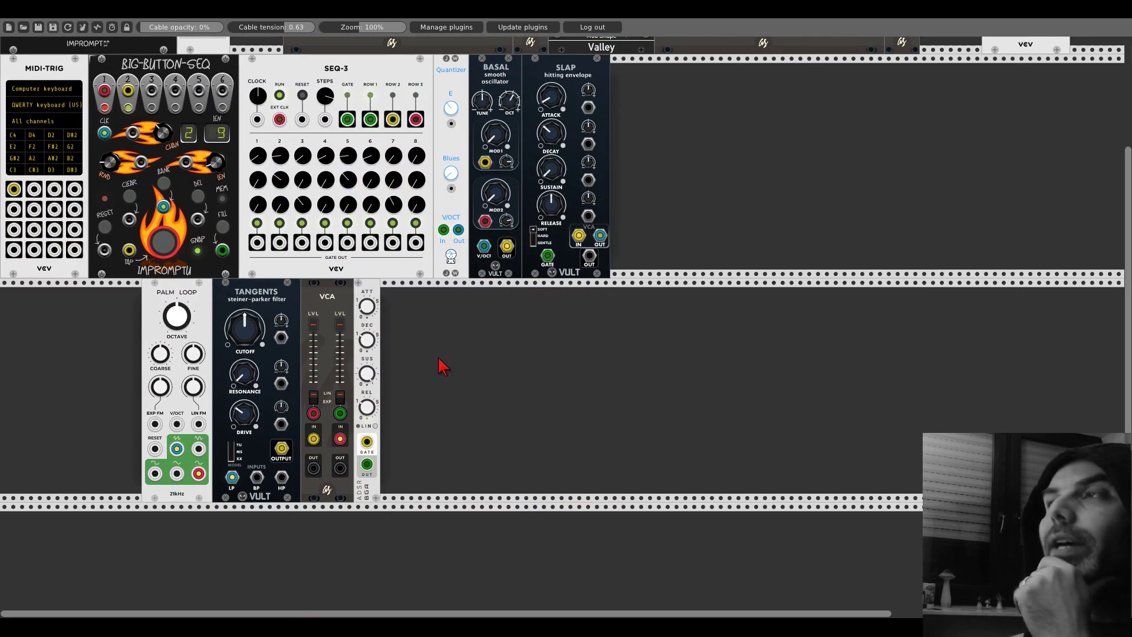
scroll(442, 366, up, 7)
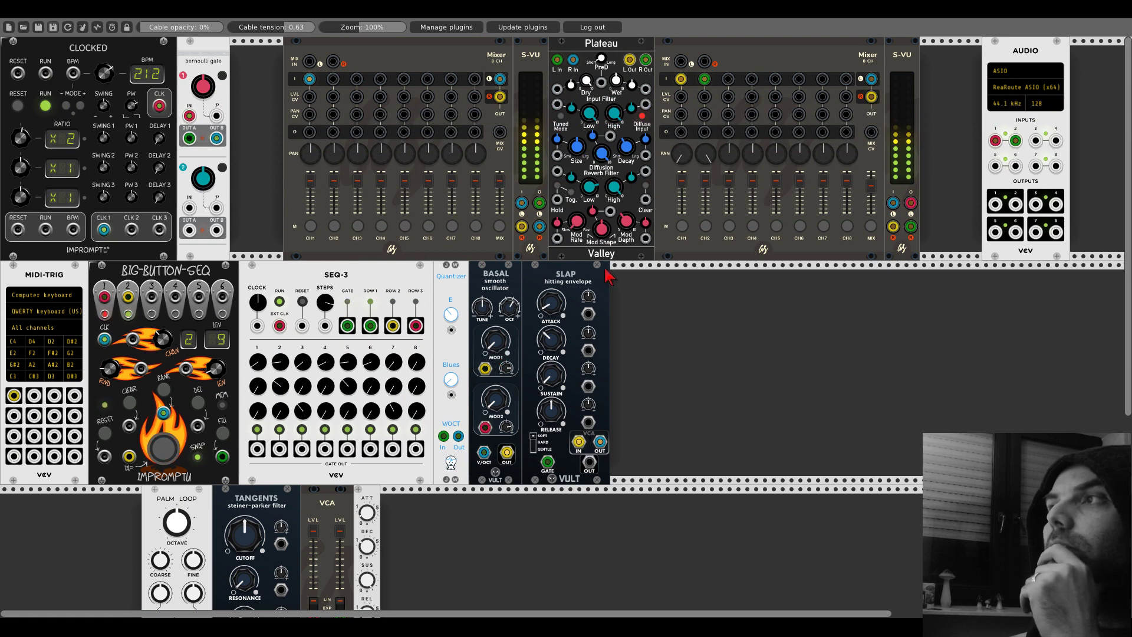
drag(902, 54, 964, 55)
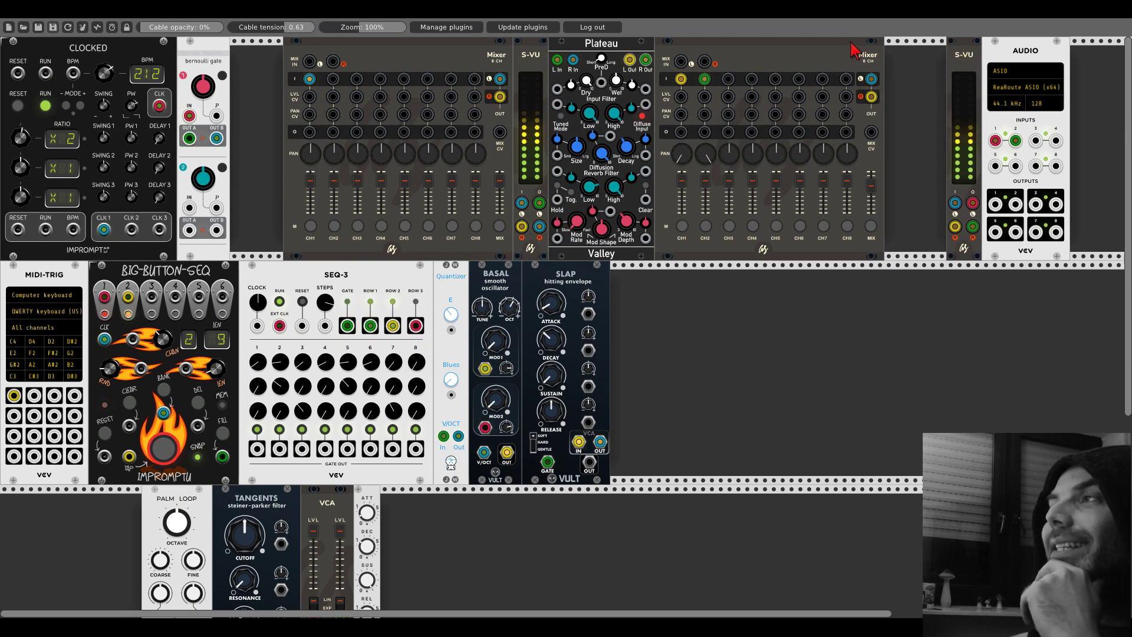
drag(881, 54, 943, 54)
right_click(678, 94)
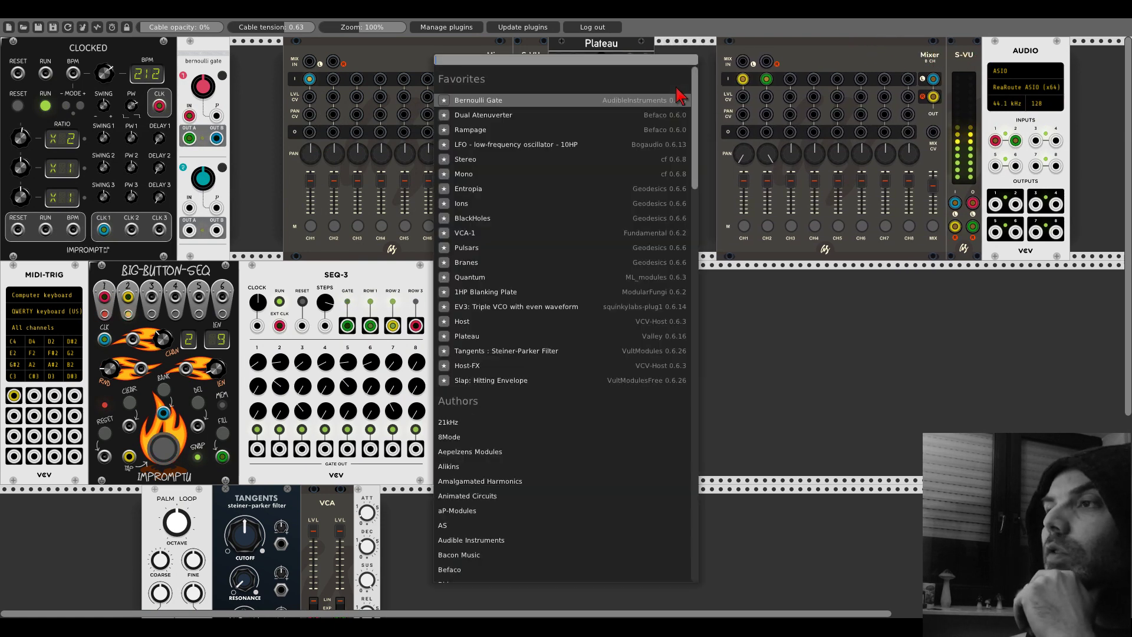
click(813, 321)
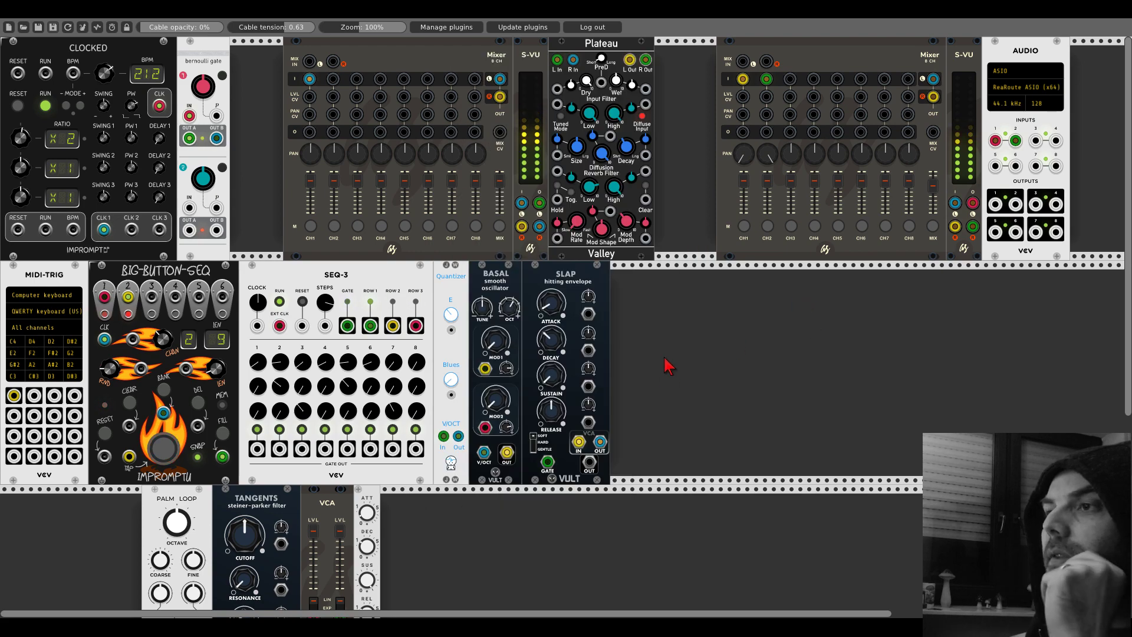
Step: Connect the VCA's first output to channel 2 of the first Mixer, then raise Tangents' resonance and lower its cutoff
scroll(613, 306, down, 5)
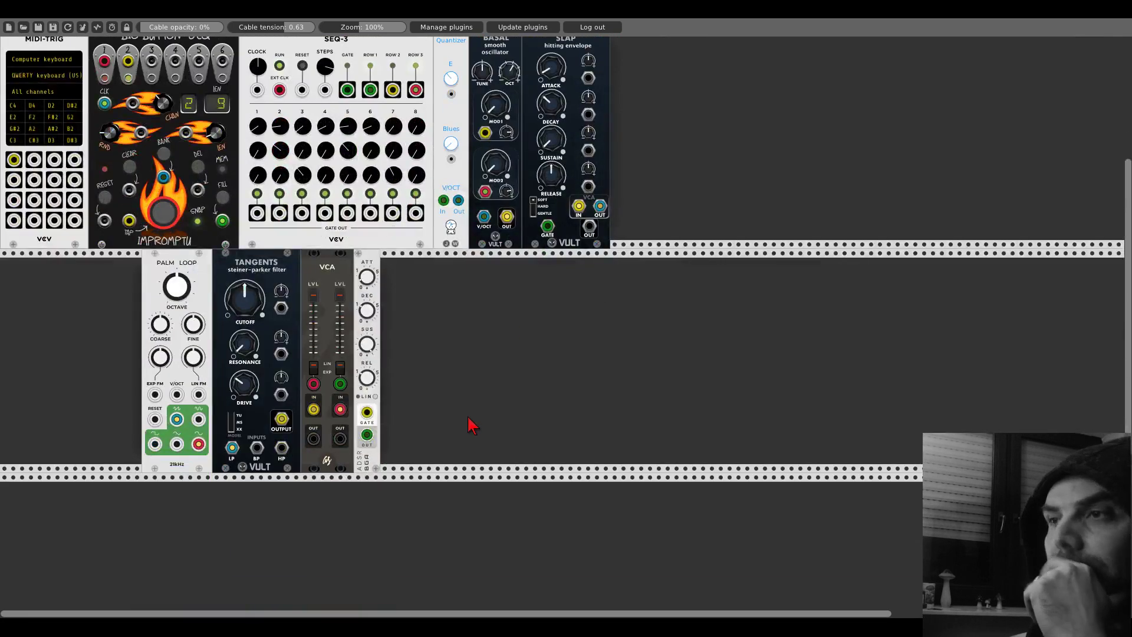
drag(367, 435, 339, 386)
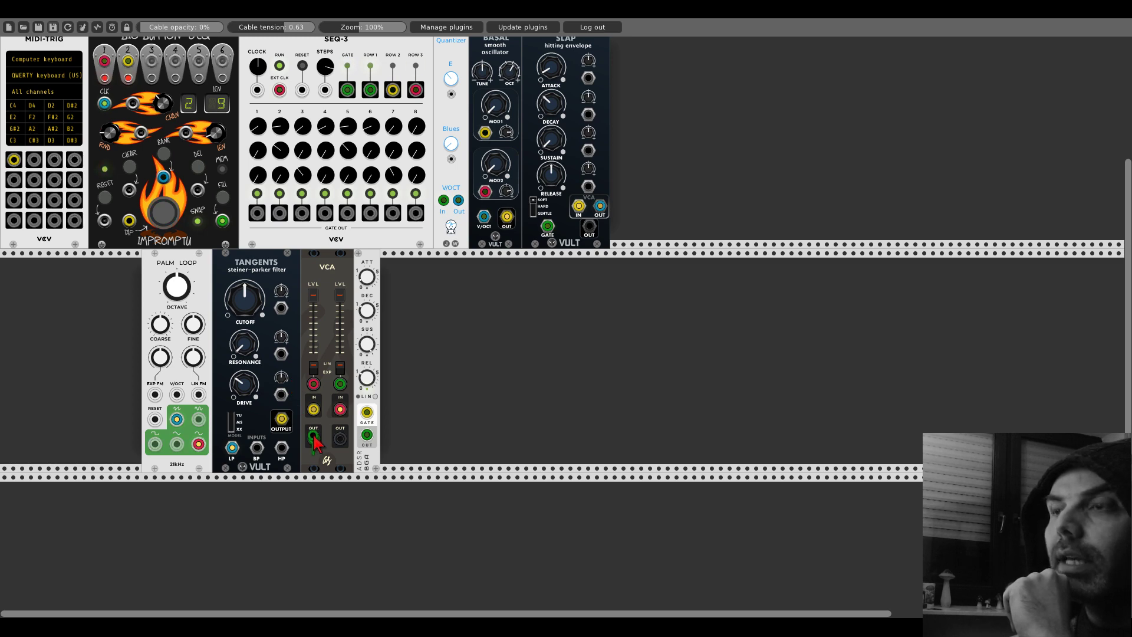
scroll(314, 439, up, 5)
drag(314, 439, 333, 78)
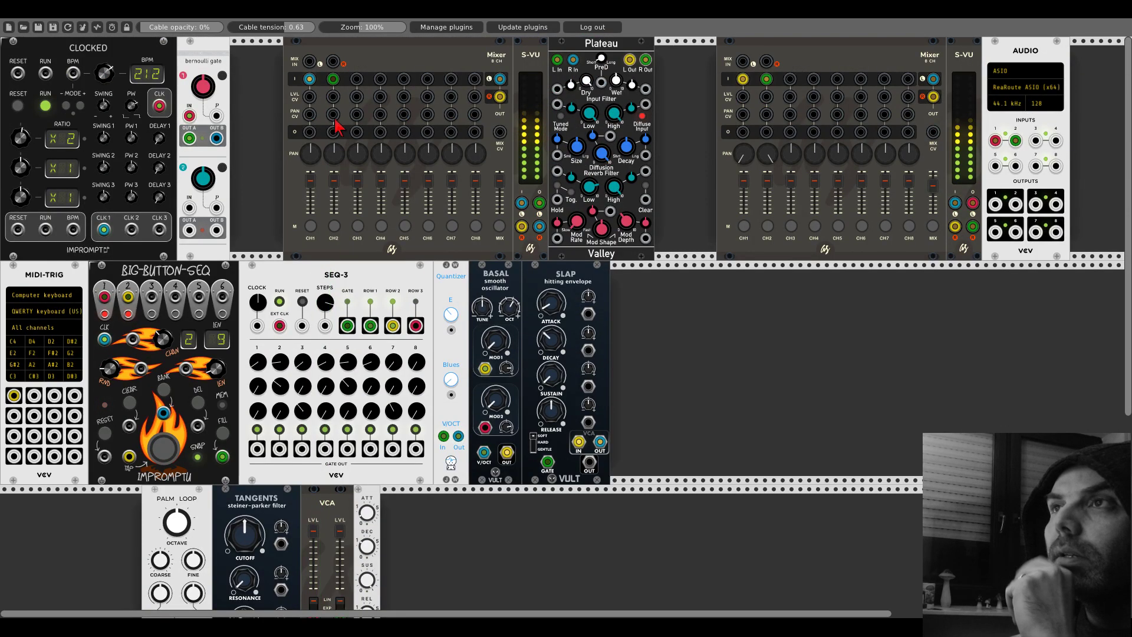
scroll(338, 127, down, 4)
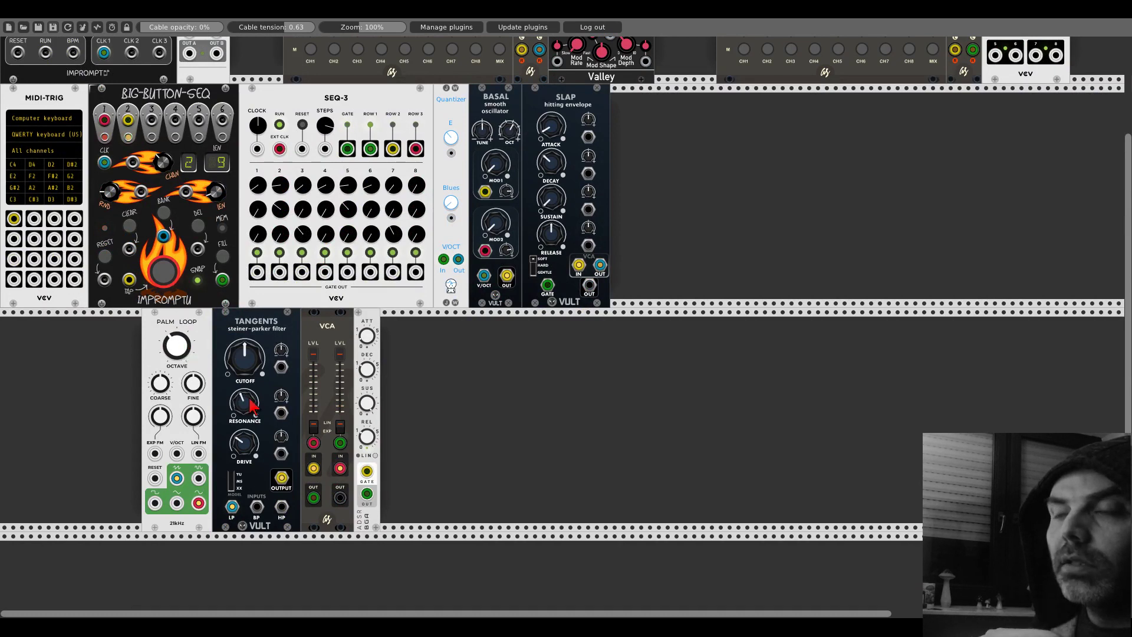
drag(255, 353, 255, 363)
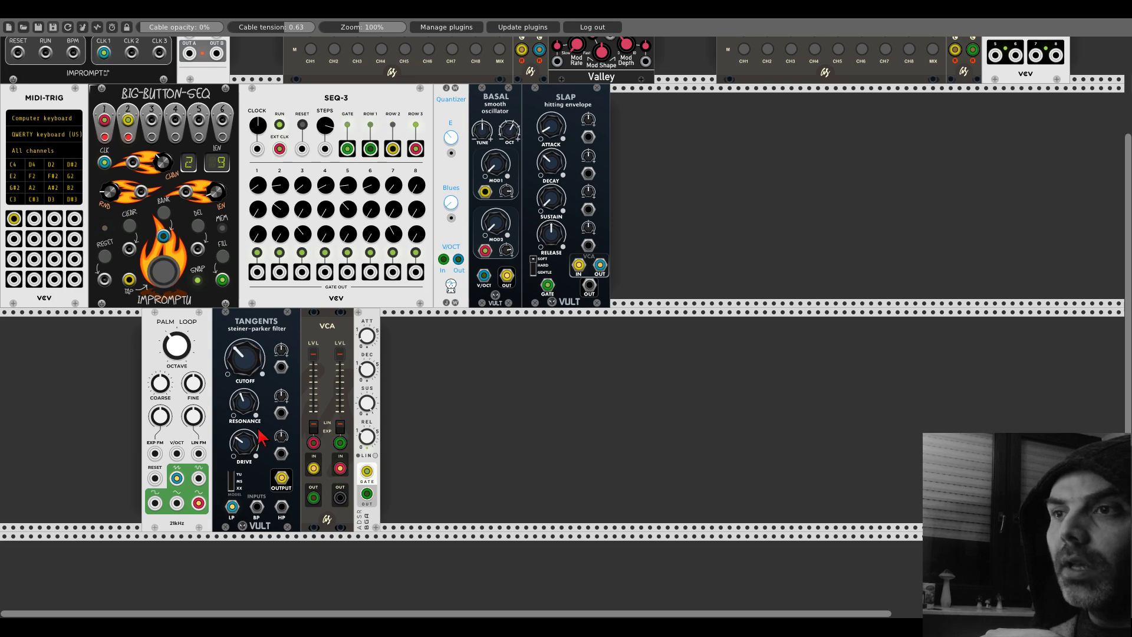
Step: Connect the VCA's second output to channel 3 of the second Mixer and close the gaps between Plateau and the Audio module
drag(340, 497, 763, 59)
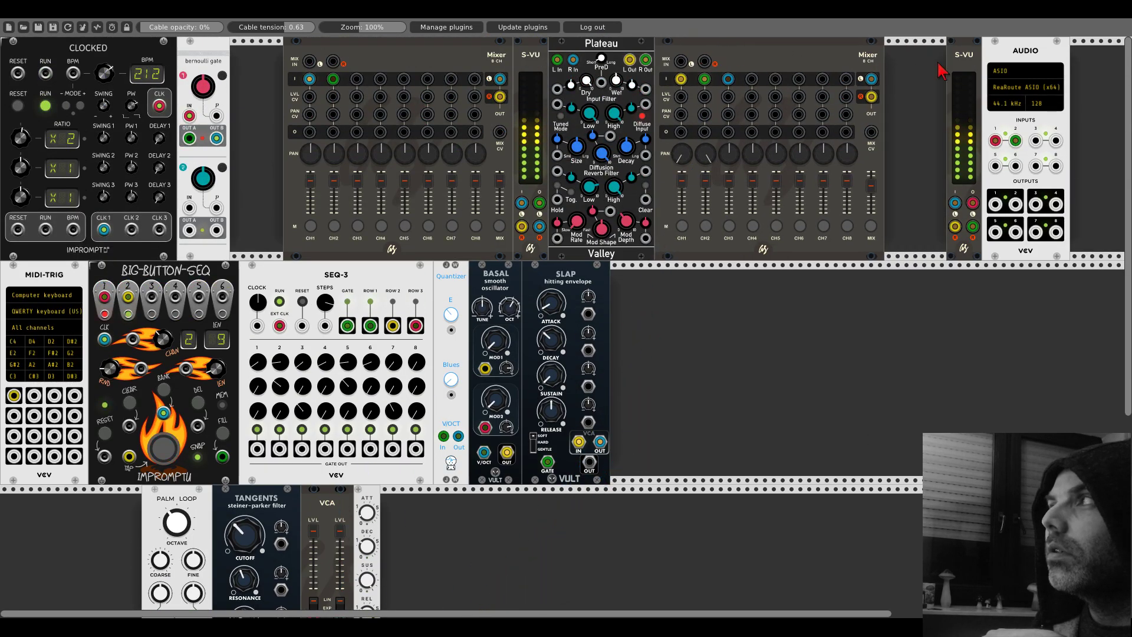
drag(952, 65, 890, 65)
drag(995, 64, 933, 66)
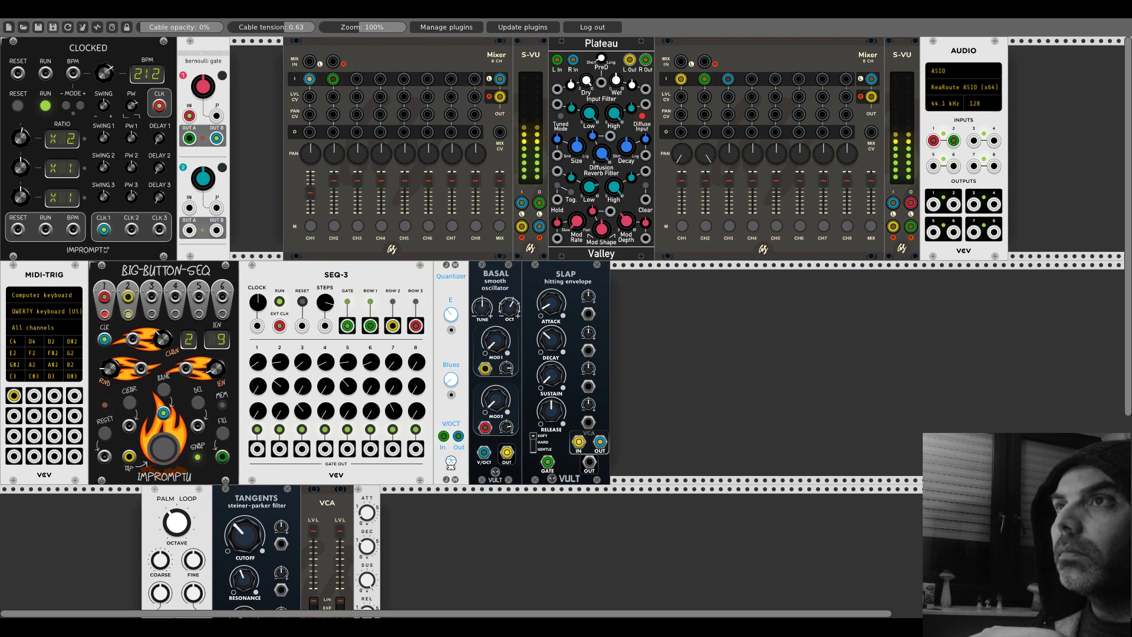
scroll(386, 371, down, 5)
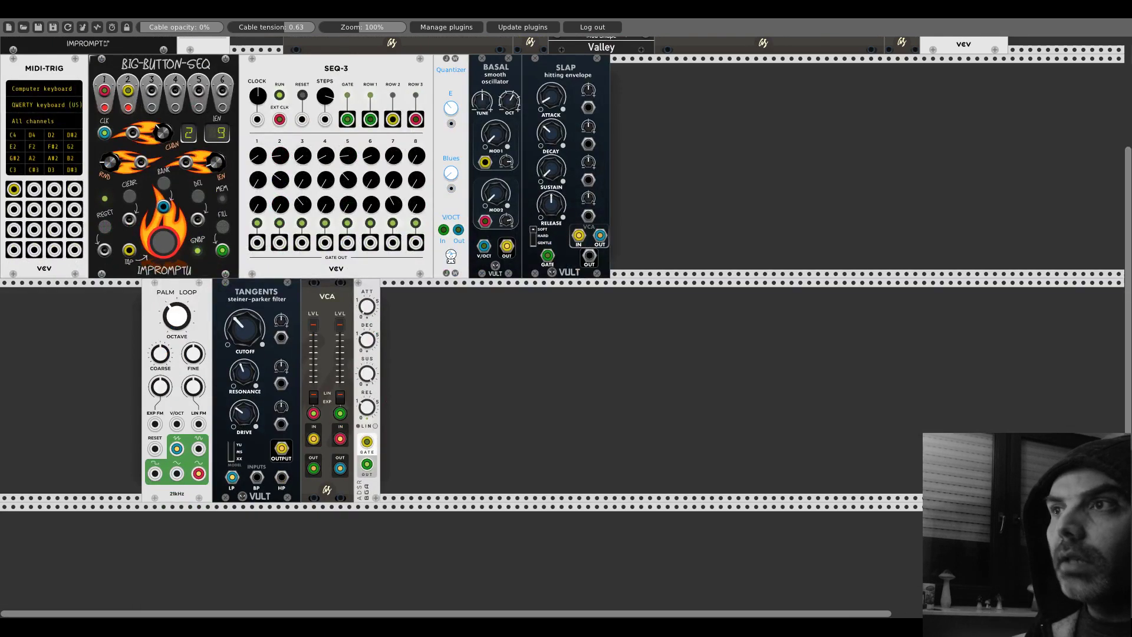
scroll(318, 194, up, 5)
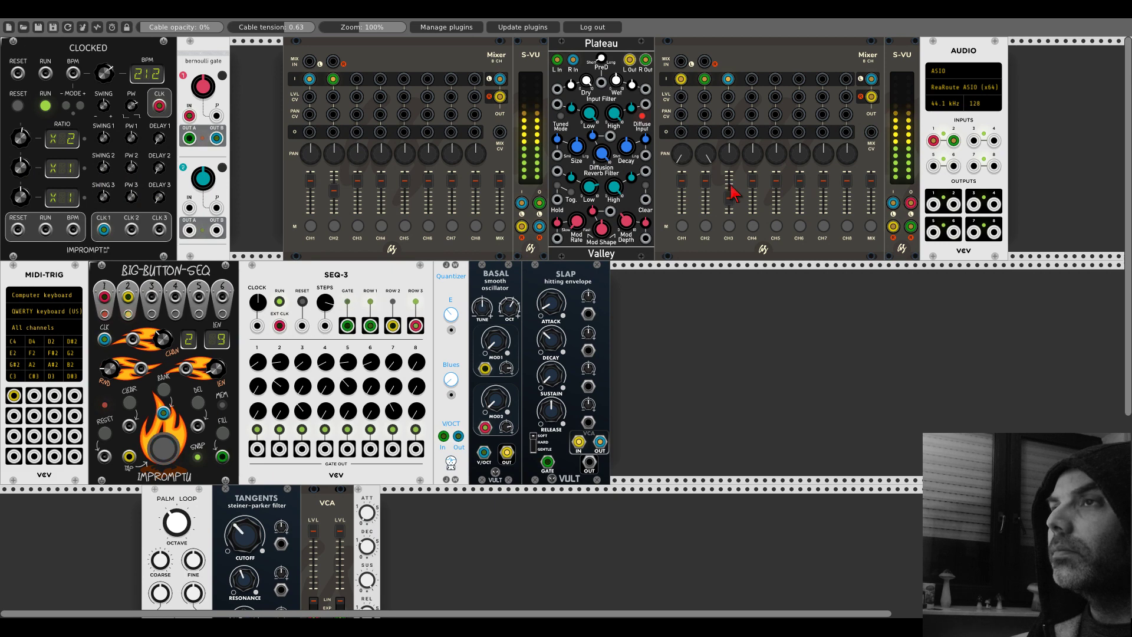
scroll(347, 224, down, 5)
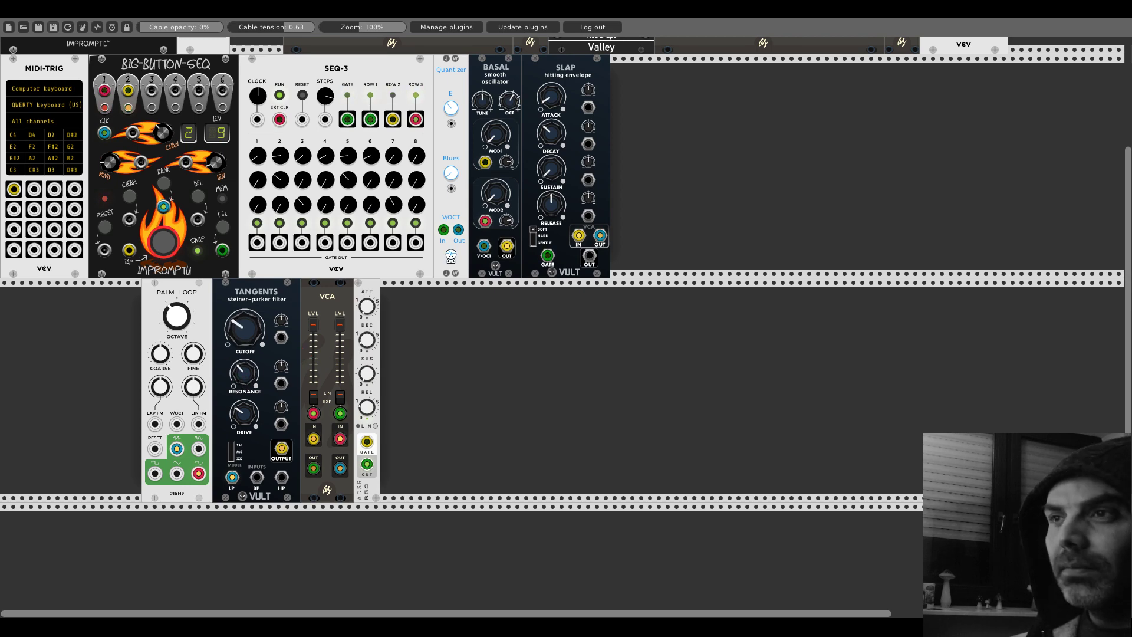
scroll(472, 284, up, 5)
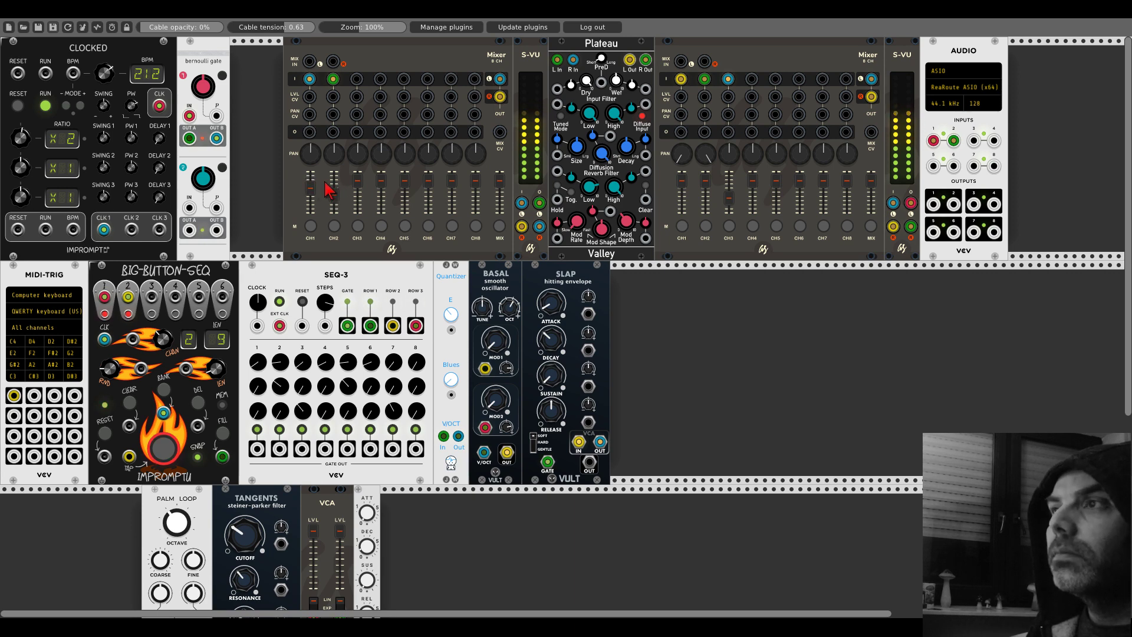
drag(325, 182, 312, 180)
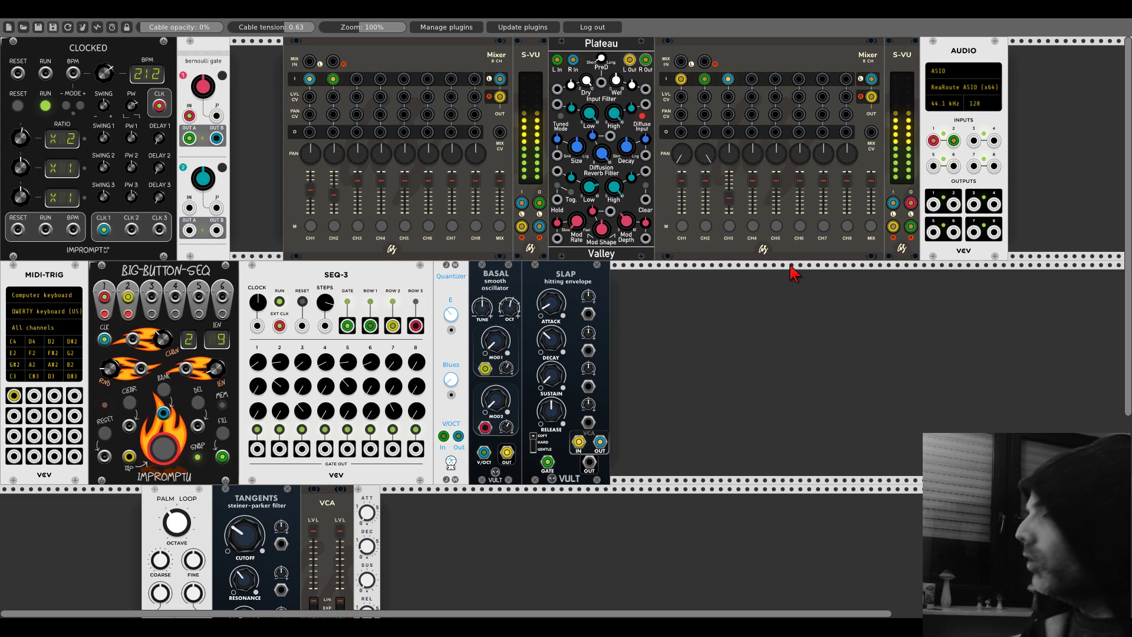
Step: Try the MSM Dual Delay module after Slap in the second row and delete it
right_click(715, 317)
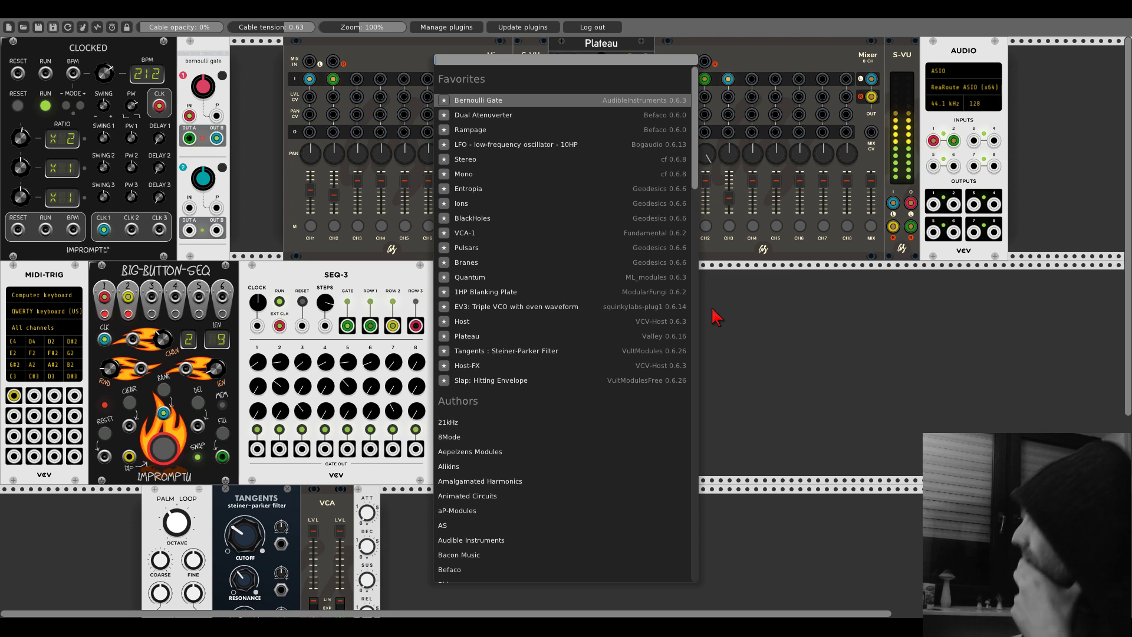
text(dual de)
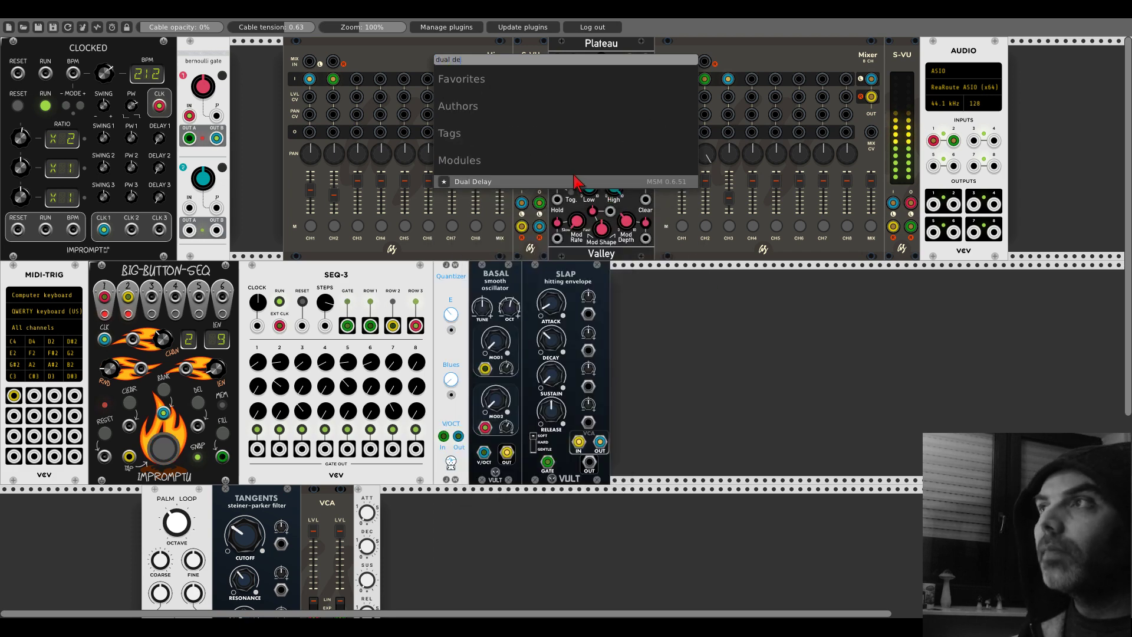
key(Return)
right_click(670, 271)
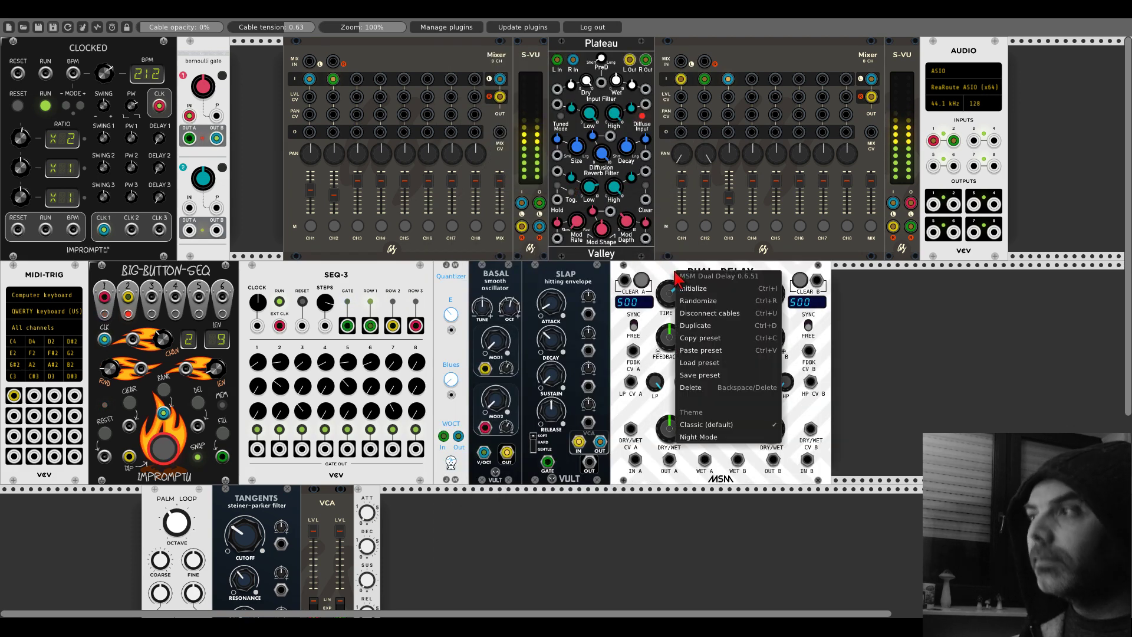
click(684, 387)
Step: Add the AS DelayPlus Fx module to the empty space after Slap in the second row
right_click(674, 386)
text(as)
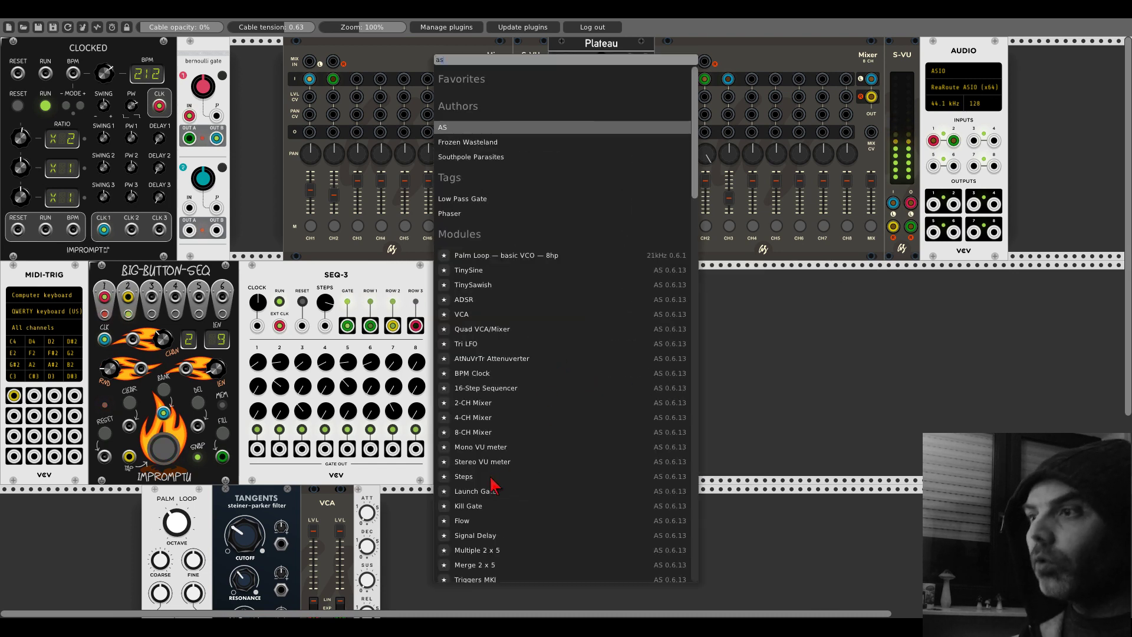
scroll(494, 519, down, 3)
scroll(494, 518, down, 3)
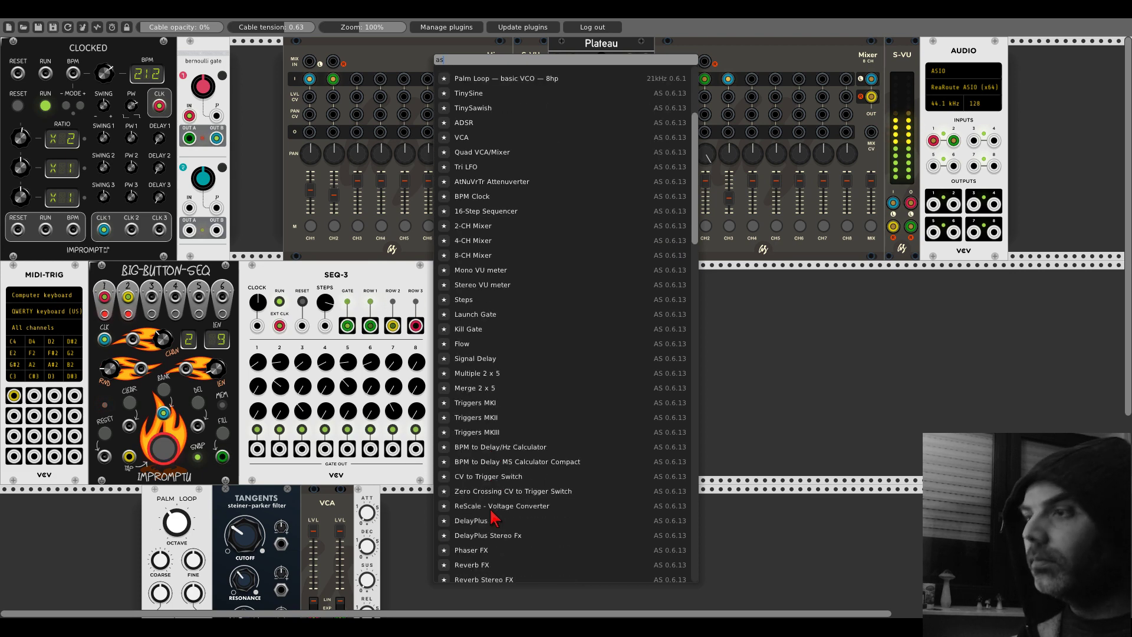
click(481, 520)
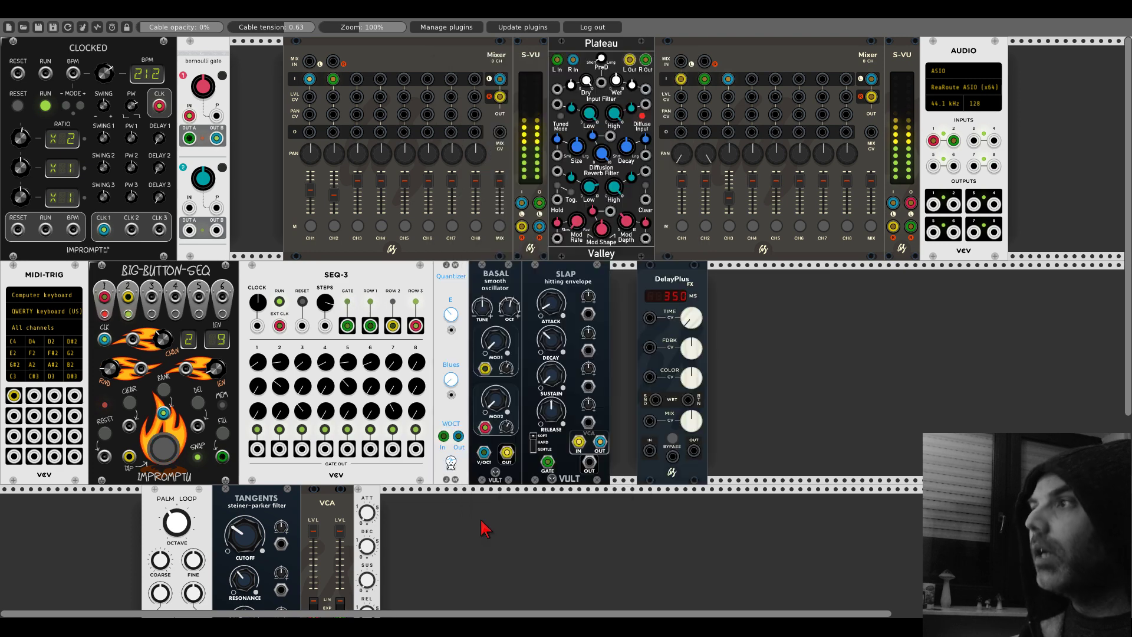
Step: Move DelayPlus against Slap and add the BPM to Delay MS Calculator Compact beside it, fed from Clocked's CLK output
drag(688, 281, 660, 283)
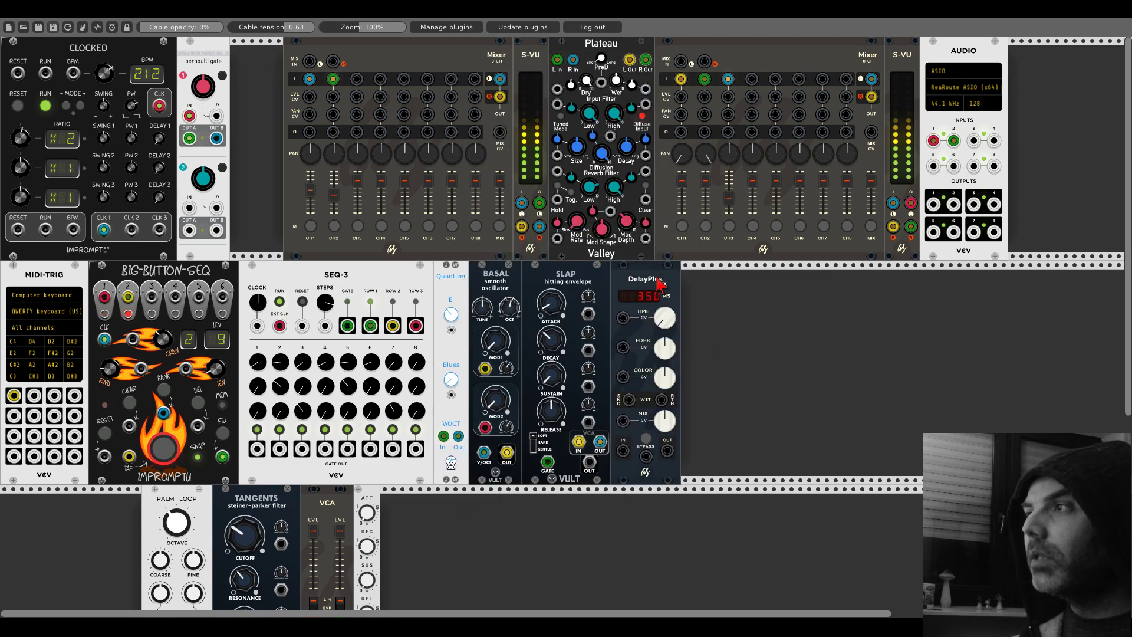
right_click(816, 342)
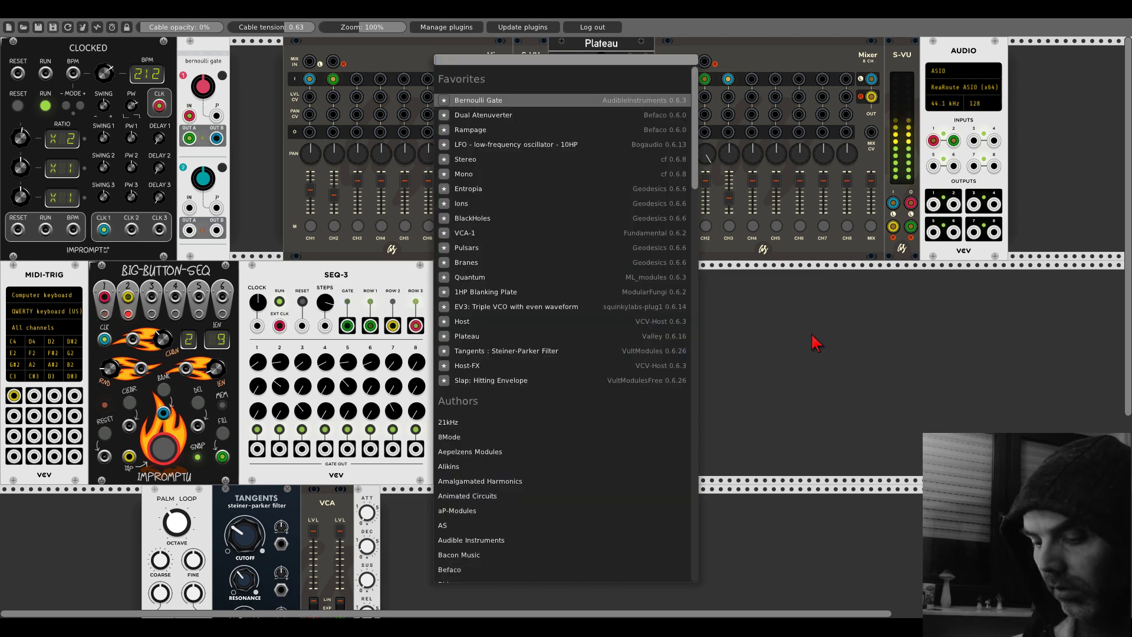
text(calc)
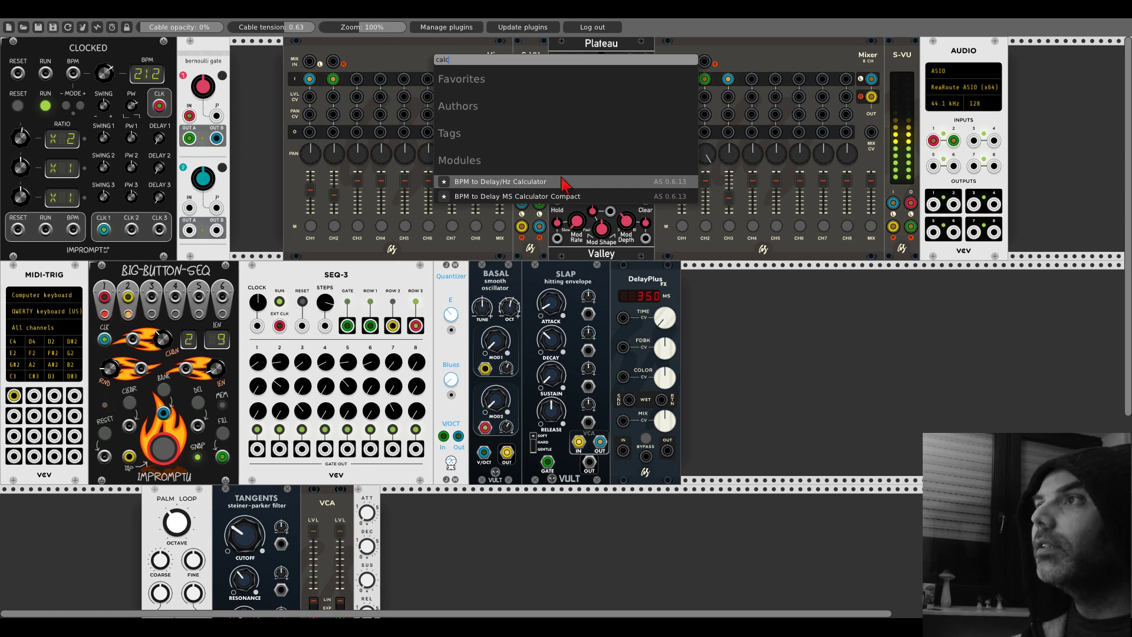
click(517, 196)
drag(784, 280, 159, 106)
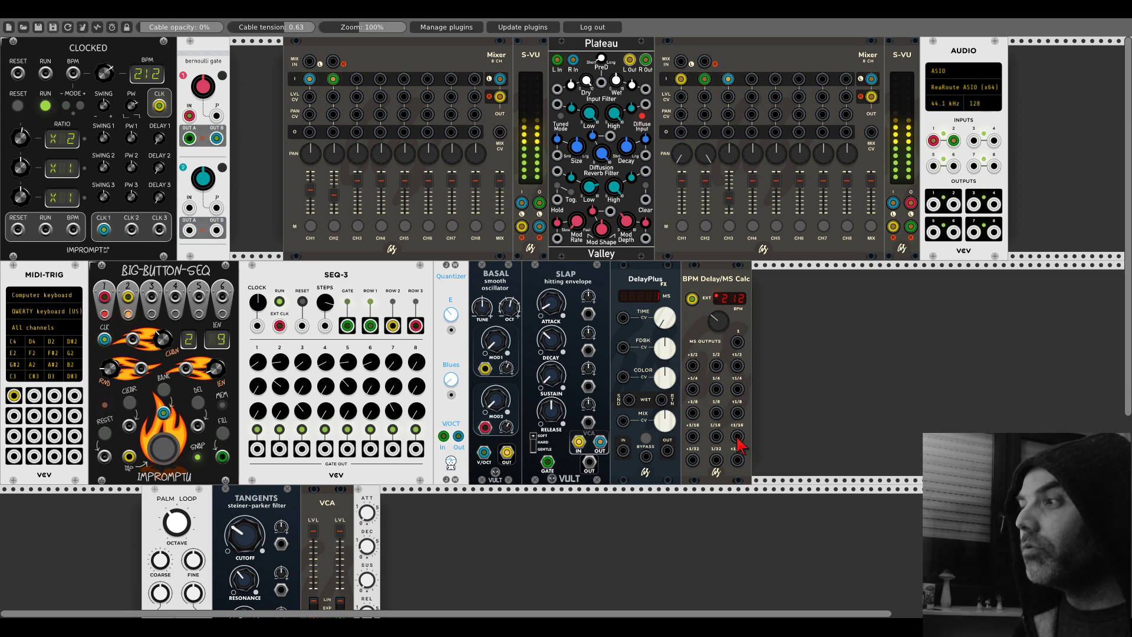
Step: Patch the calculator's dotted 1/4 output into DelayPlus's time CV and connect Slap's VCA output through DelayPlus
drag(737, 436, 622, 317)
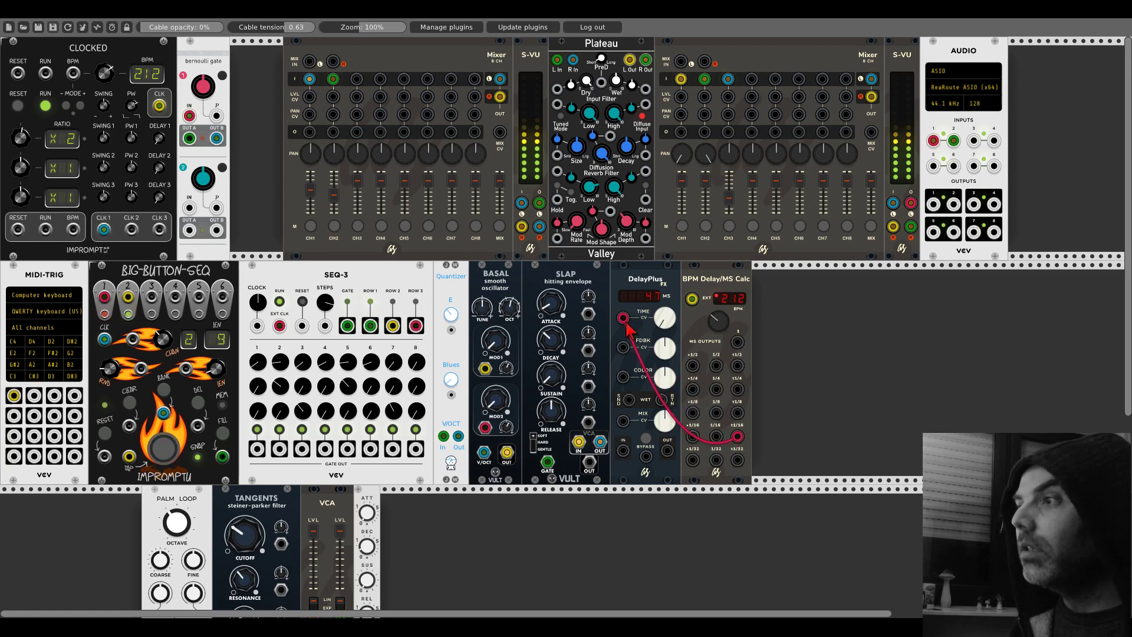
drag(600, 442, 622, 451)
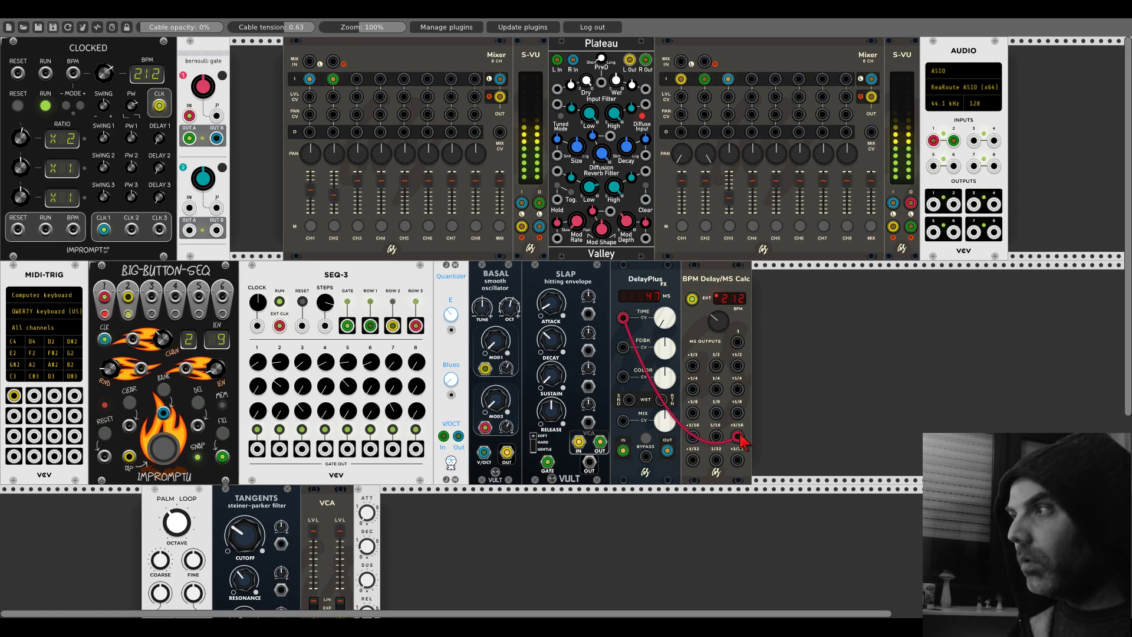
drag(738, 438, 697, 393)
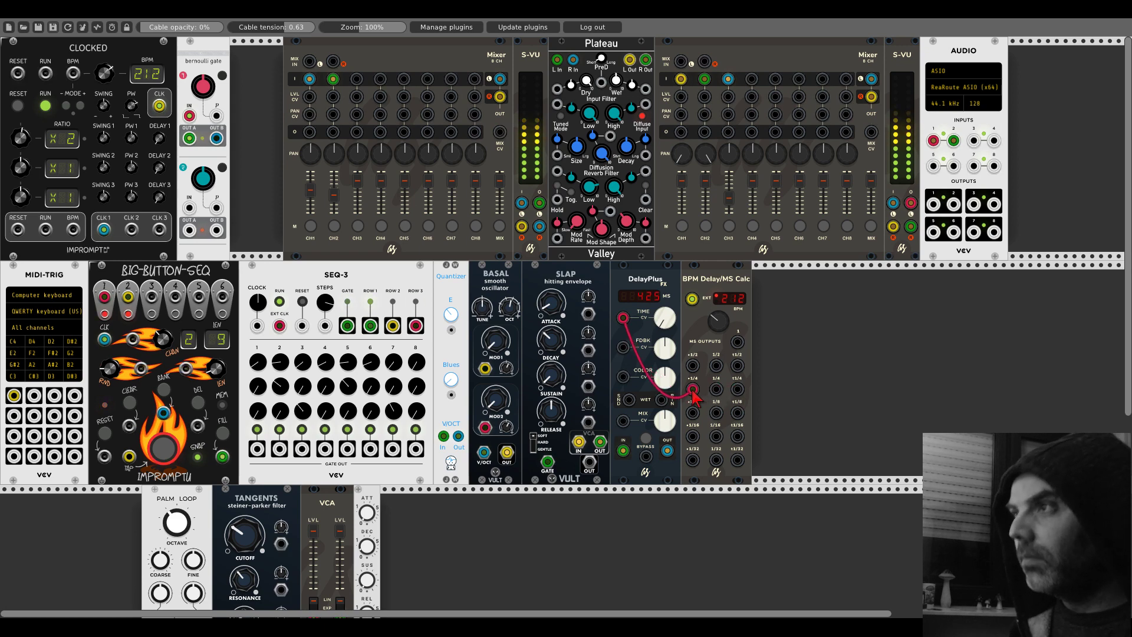
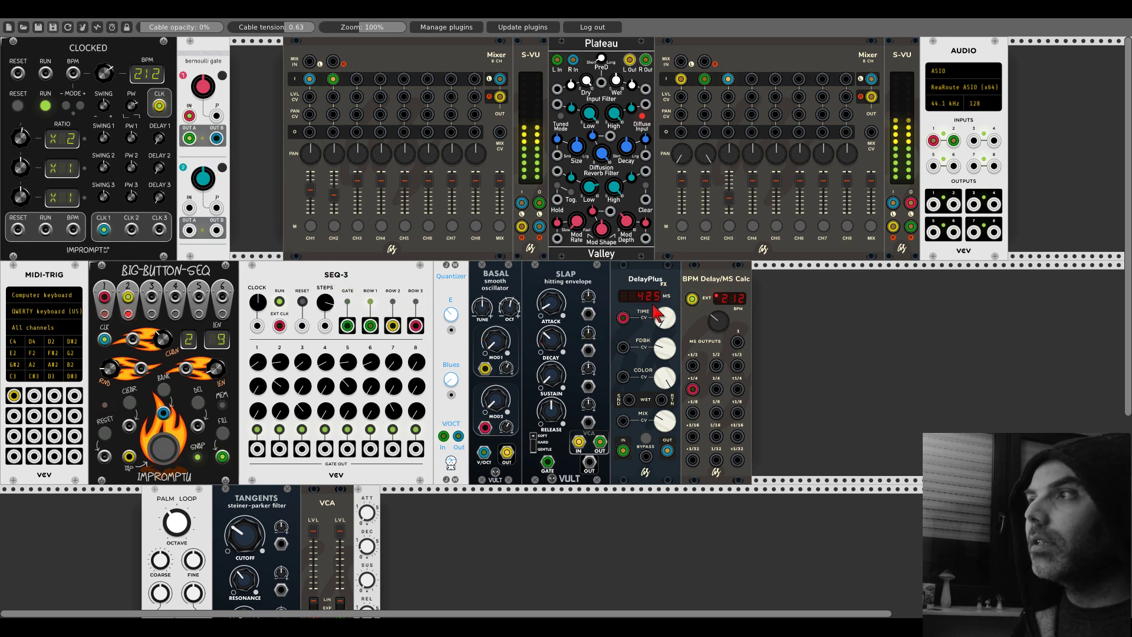
Step: Disconnect DelayPlus's time CV, keeping its time at 425 ms, and delete the BPM delay calculator module
drag(659, 315, 659, 336)
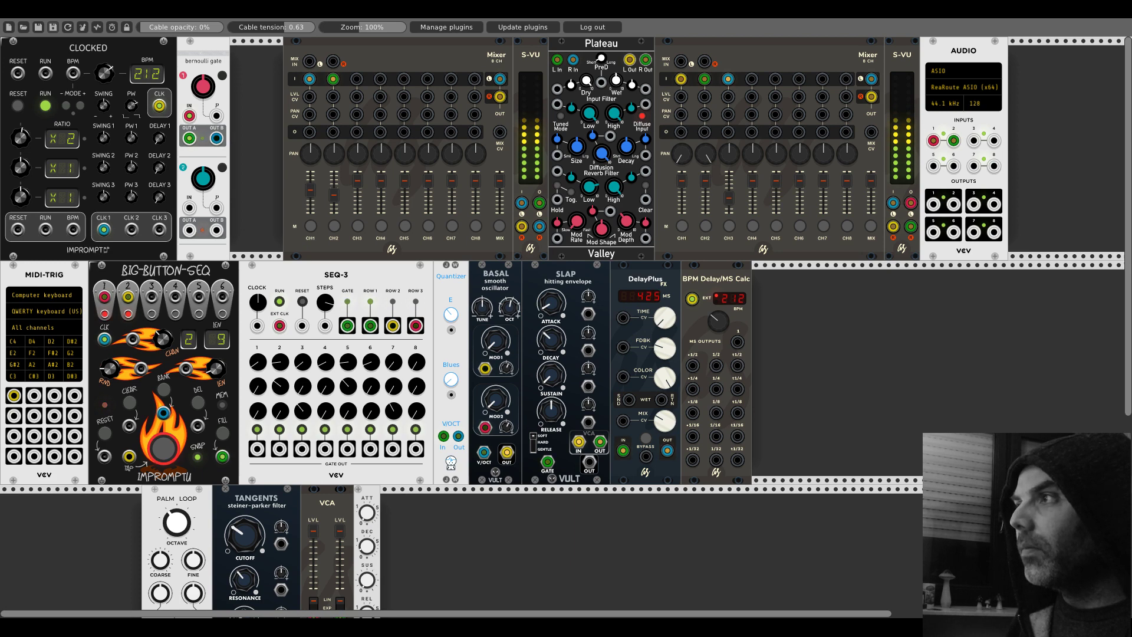
right_click(696, 281)
click(723, 405)
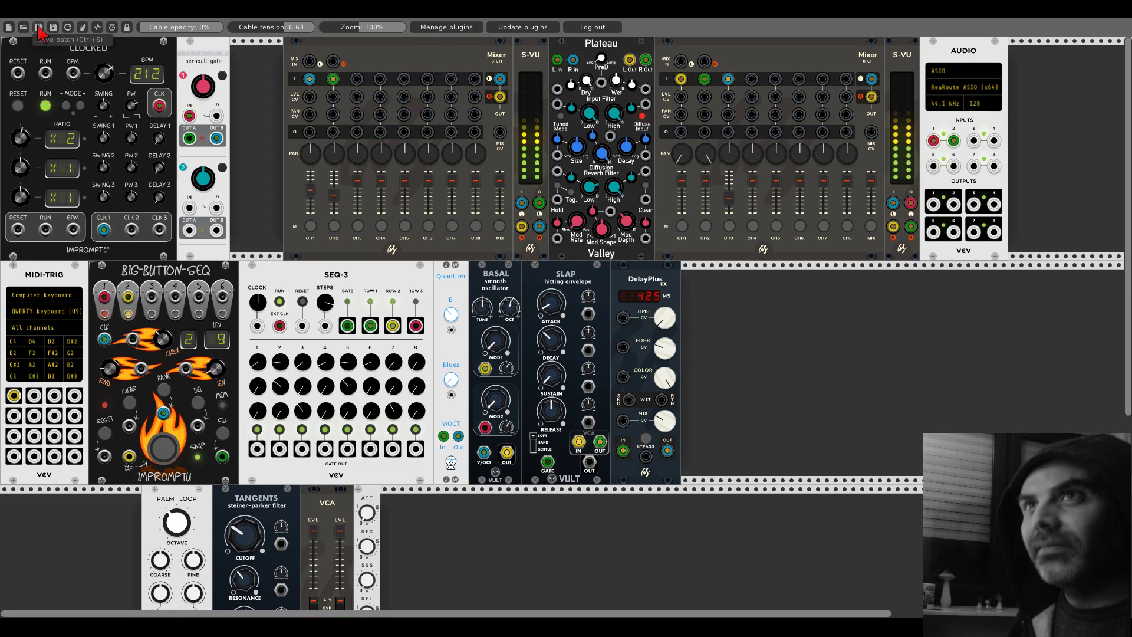
Step: Move Palm Loop, Tangents, the VCA and the ADSR to the start of the third row without gaps
scroll(222, 286, down, 5)
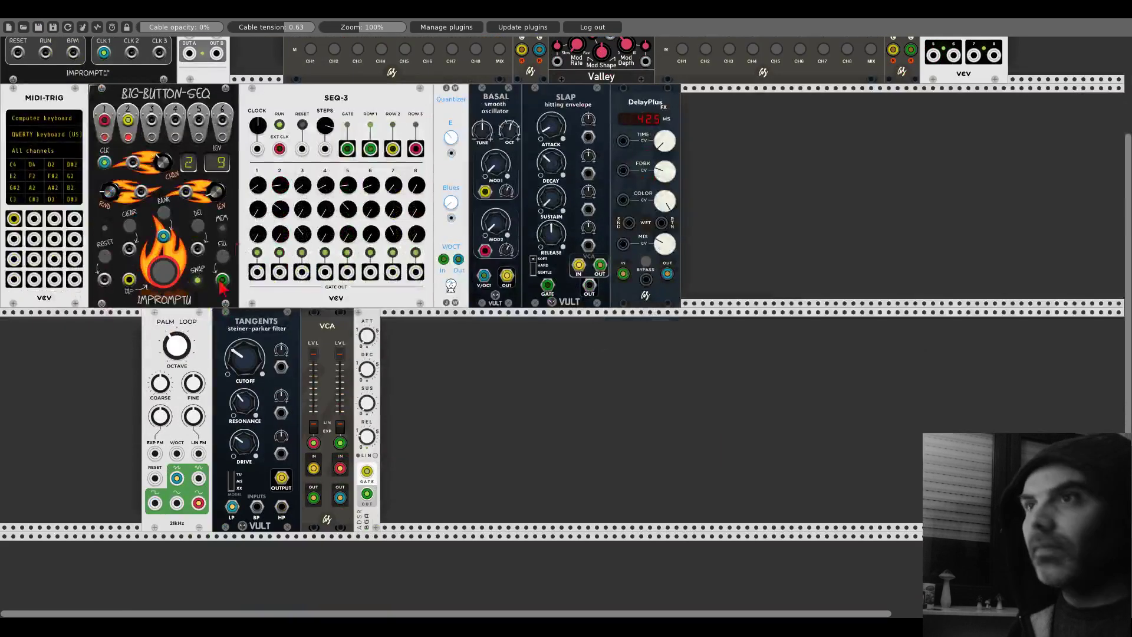
drag(244, 357, 30, 316)
drag(215, 323, 53, 324)
drag(324, 324, 183, 324)
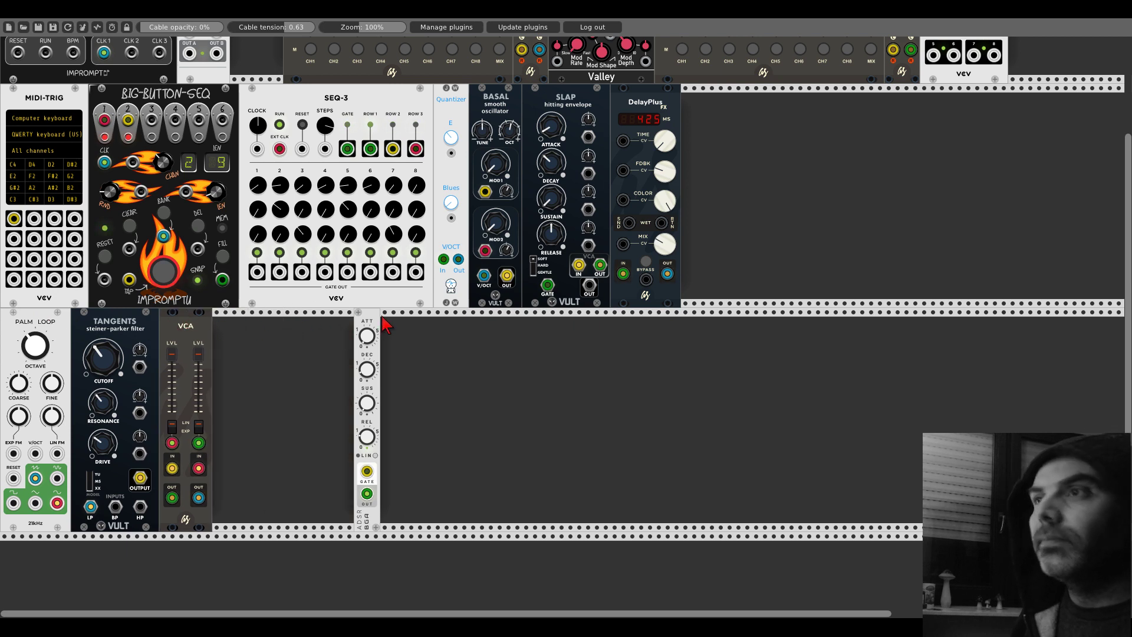
drag(383, 322, 241, 323)
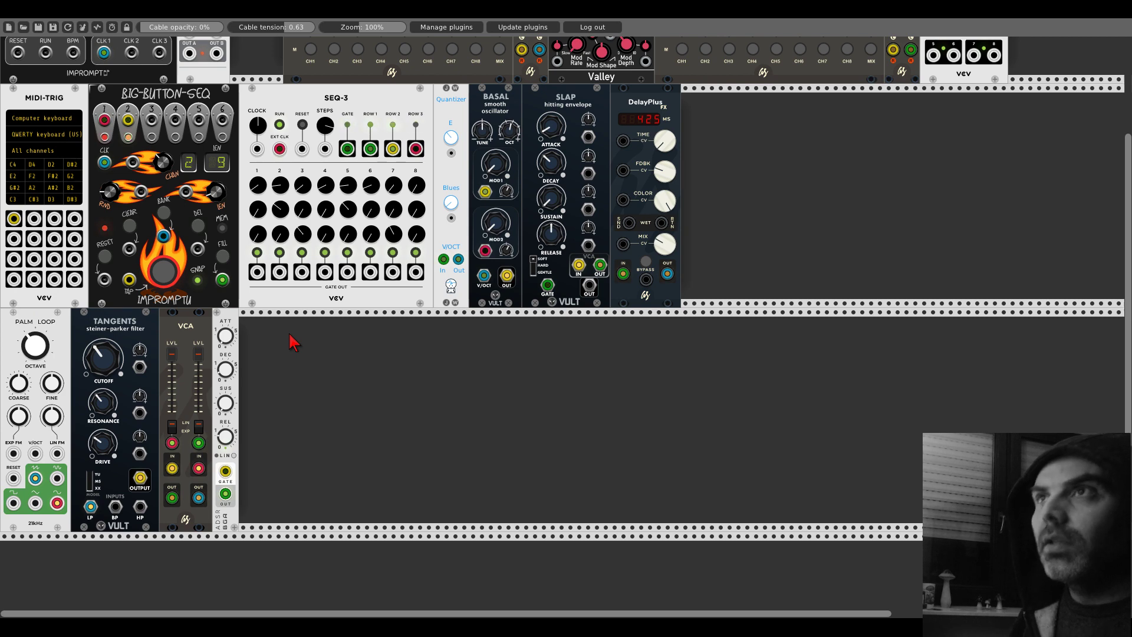
Step: Shift the Audio module, both S-VUs, Plateau and both Mixers along the first row to free space after the Bernoulli gate
scroll(291, 339, up, 5)
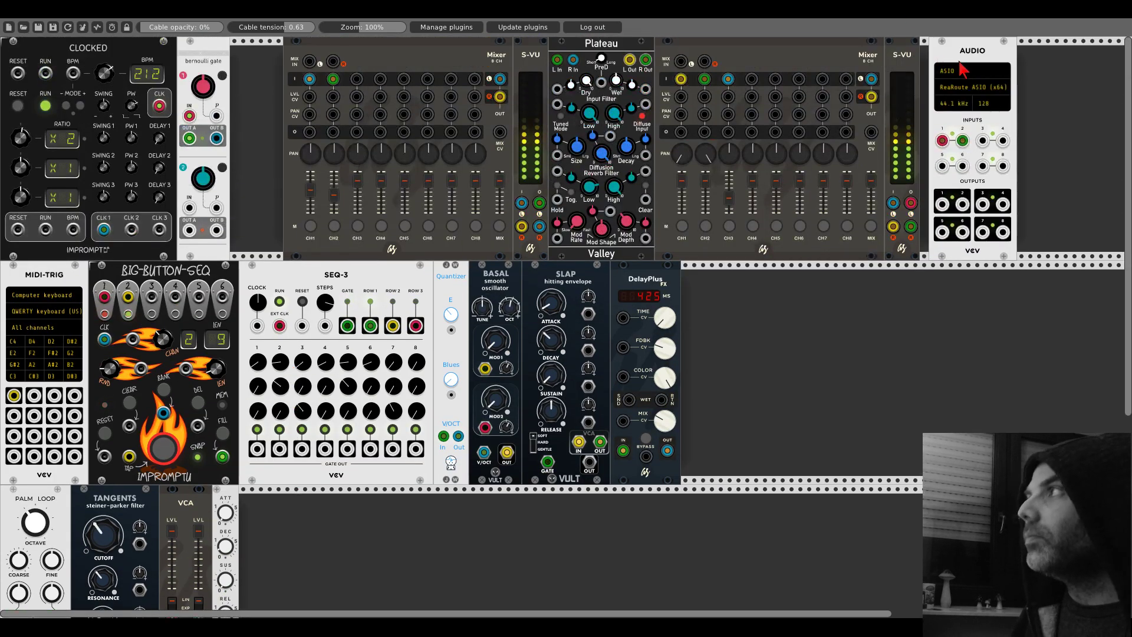
drag(959, 70, 1039, 69)
drag(901, 50, 976, 59)
drag(601, 45, 689, 44)
drag(530, 54, 619, 54)
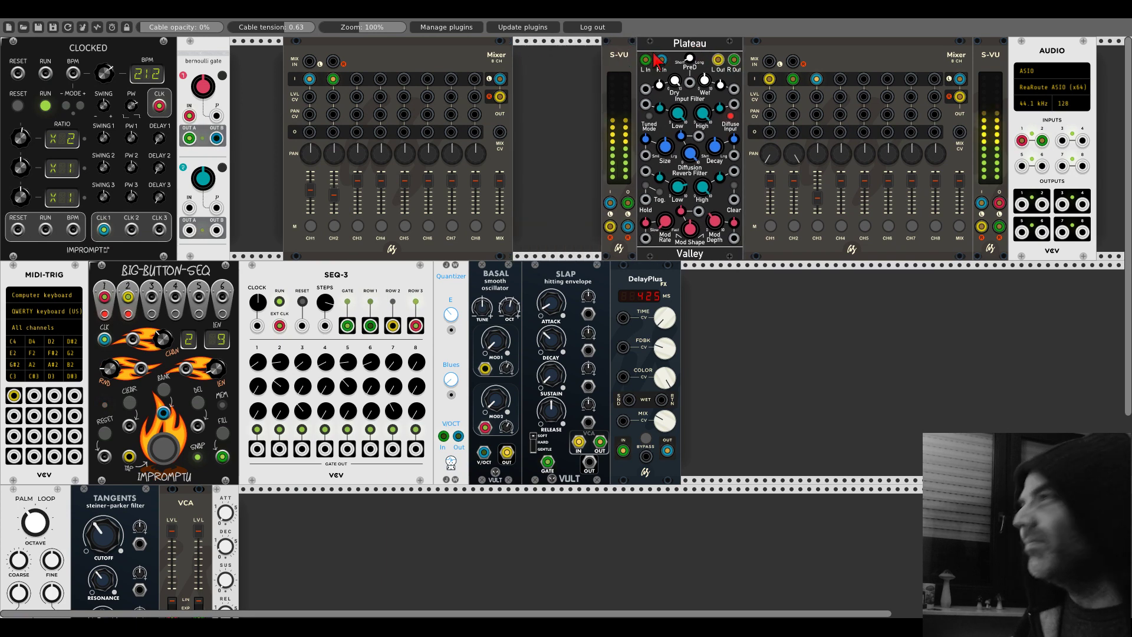
drag(292, 127, 380, 127)
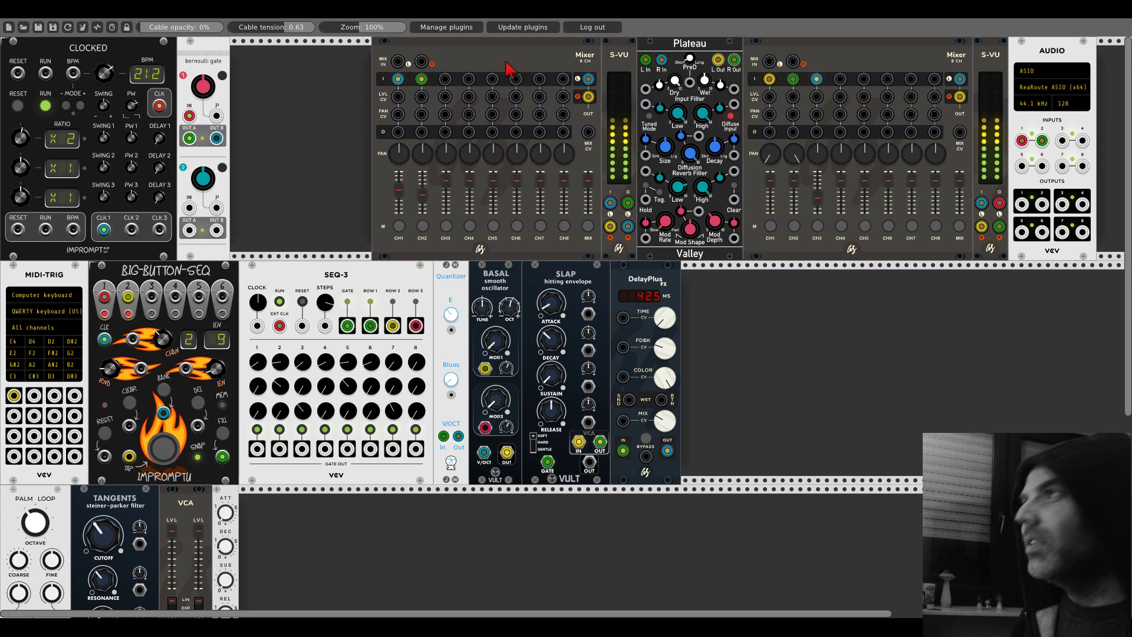
Step: Add Branes directly after the Bernoulli gate and switch its panel theme to Dark matter edition
right_click(323, 133)
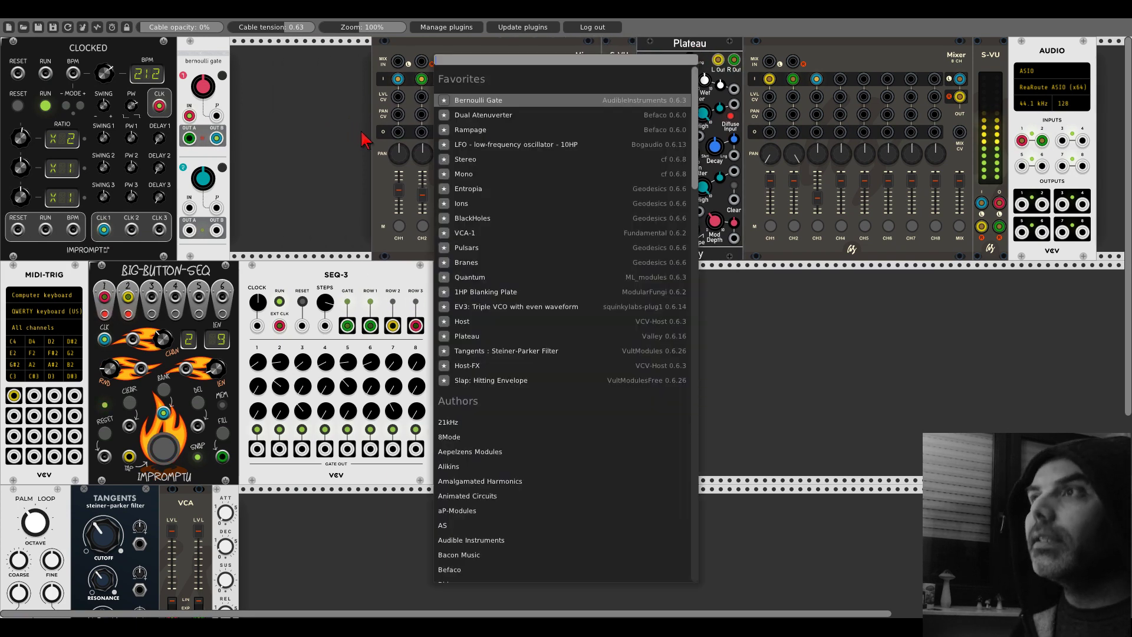
click(466, 262)
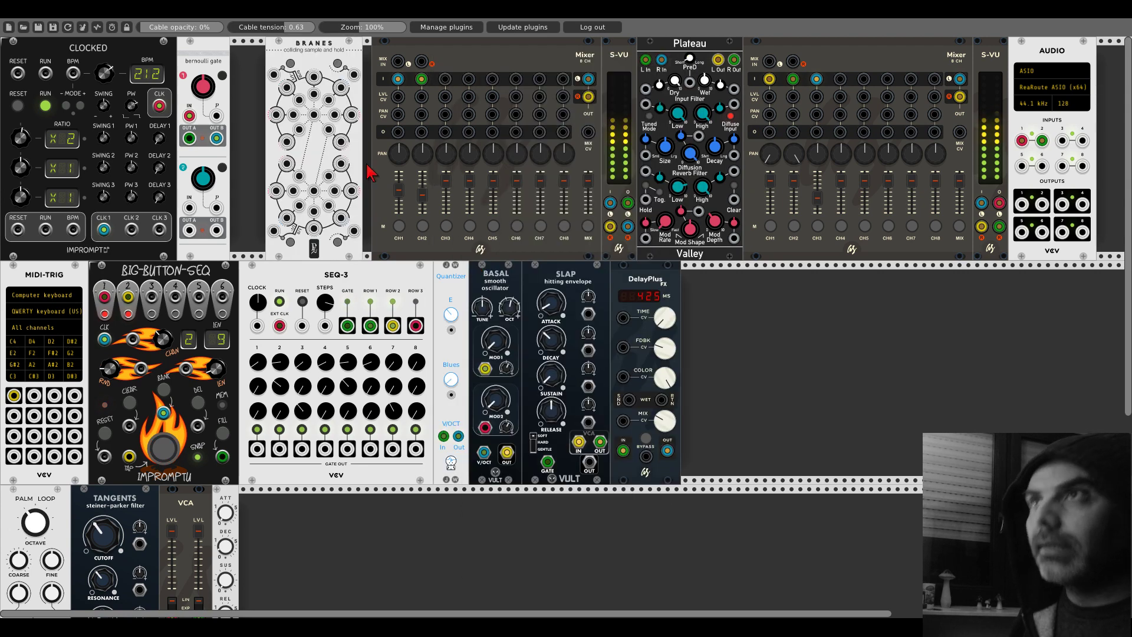
right_click(314, 60)
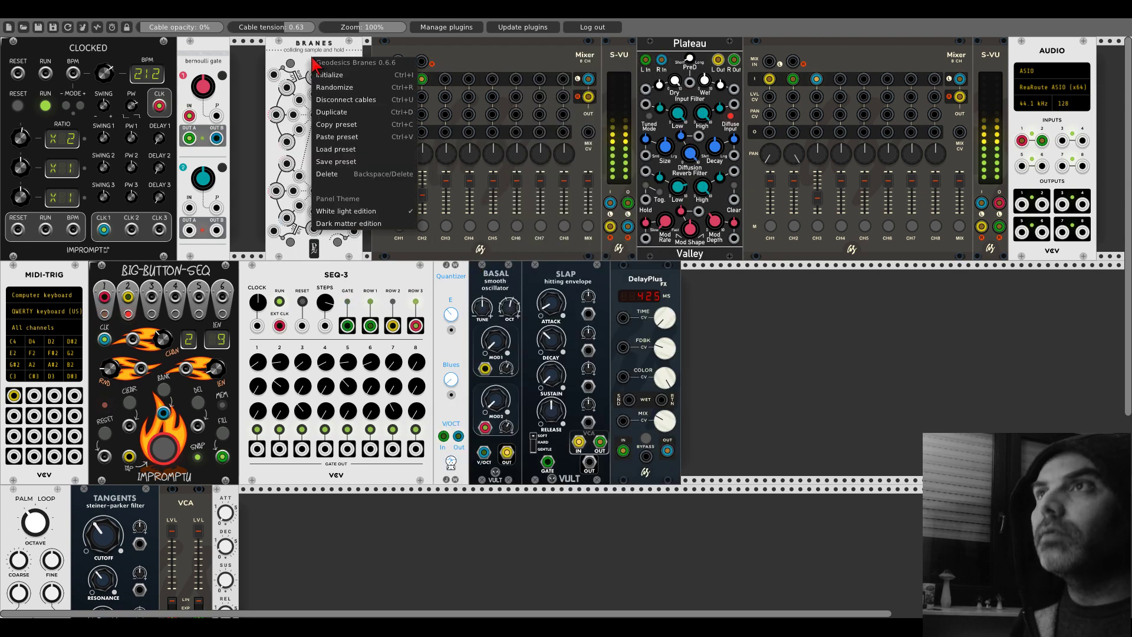
click(352, 223)
drag(323, 51, 288, 52)
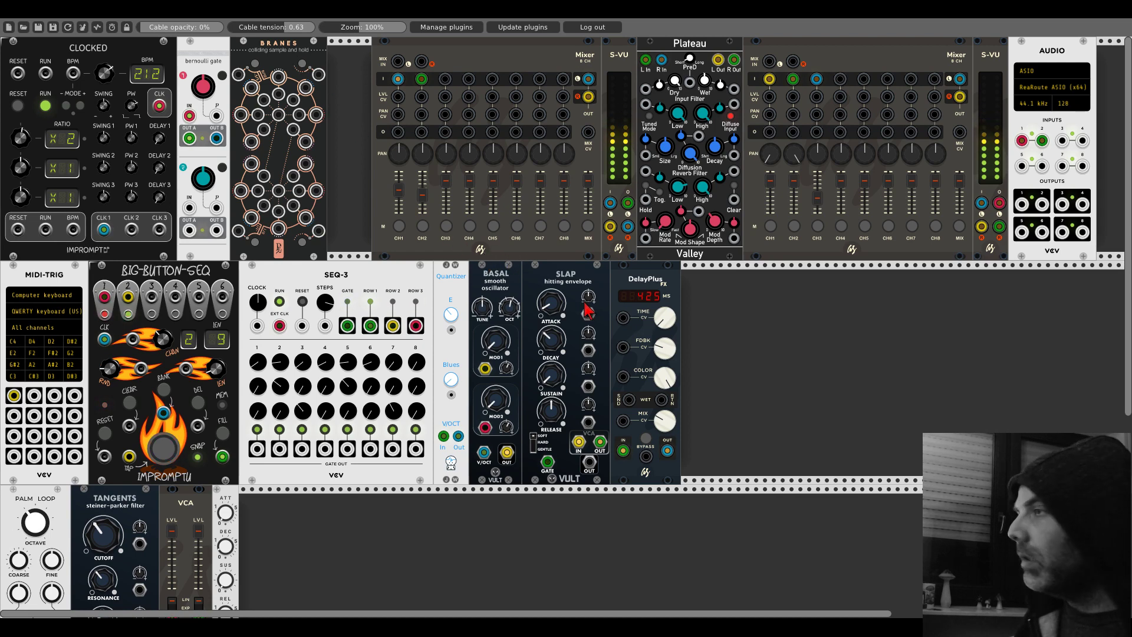
drag(665, 318, 665, 324)
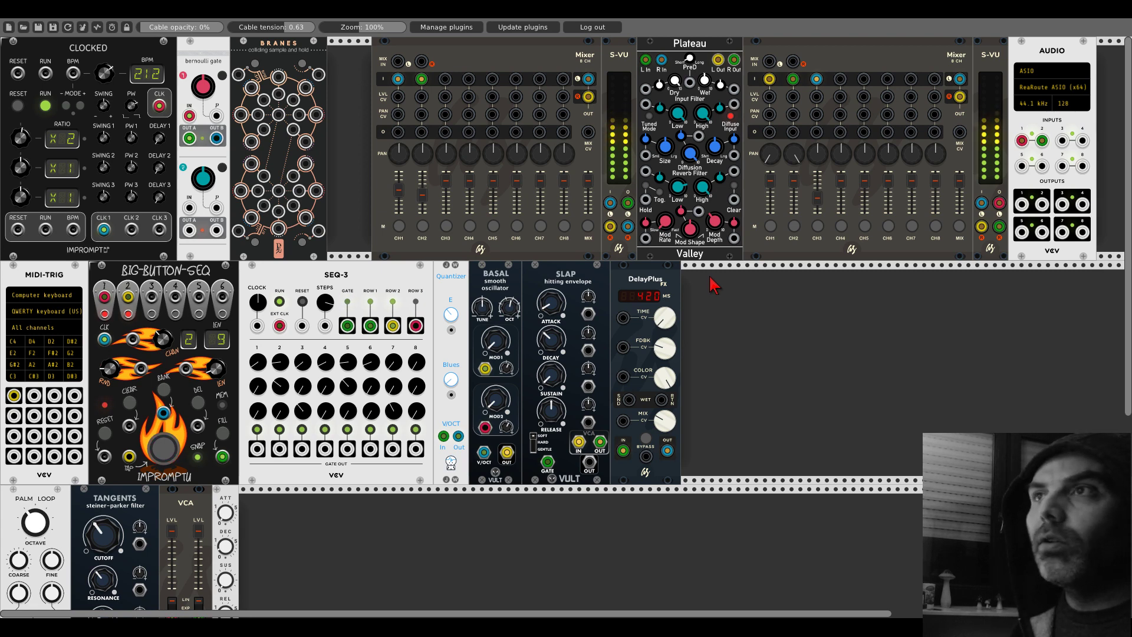
drag(278, 117, 140, 396)
scroll(282, 84, down, 5)
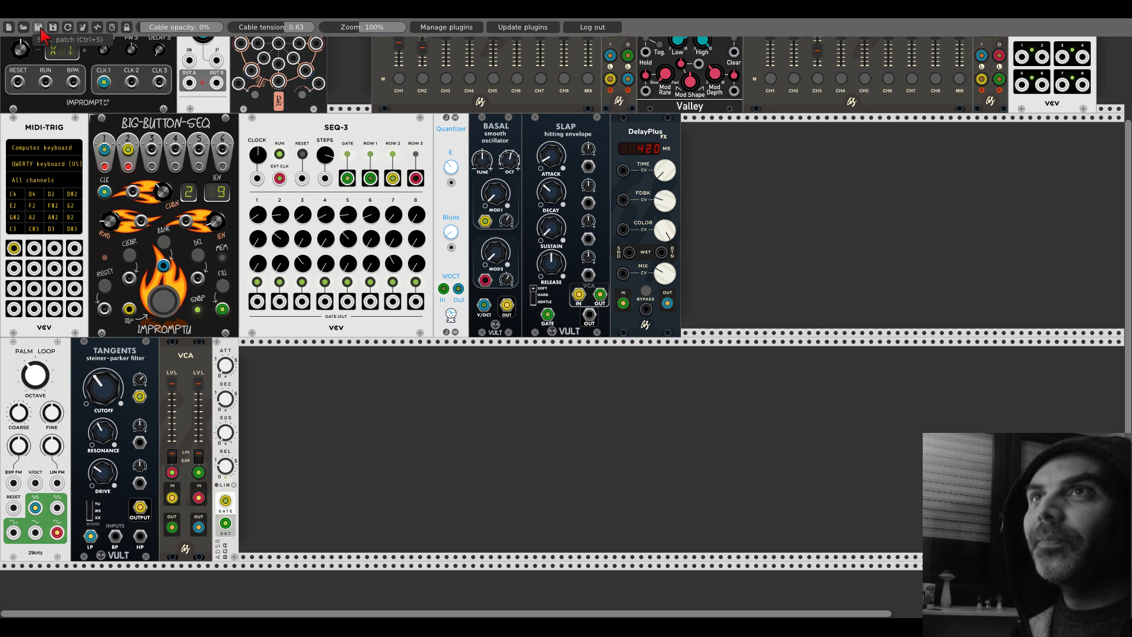
scroll(312, 329, up, 5)
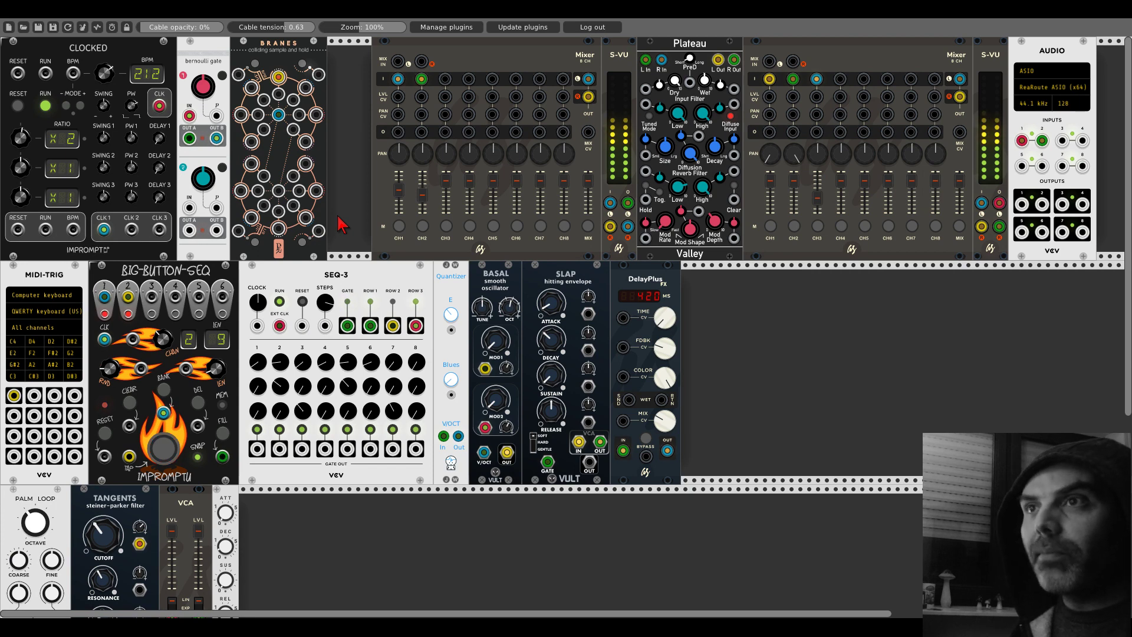
Step: Select channel 3 on Big-Button-Seq and enter a trigger pattern for it
scroll(340, 224, down, 2)
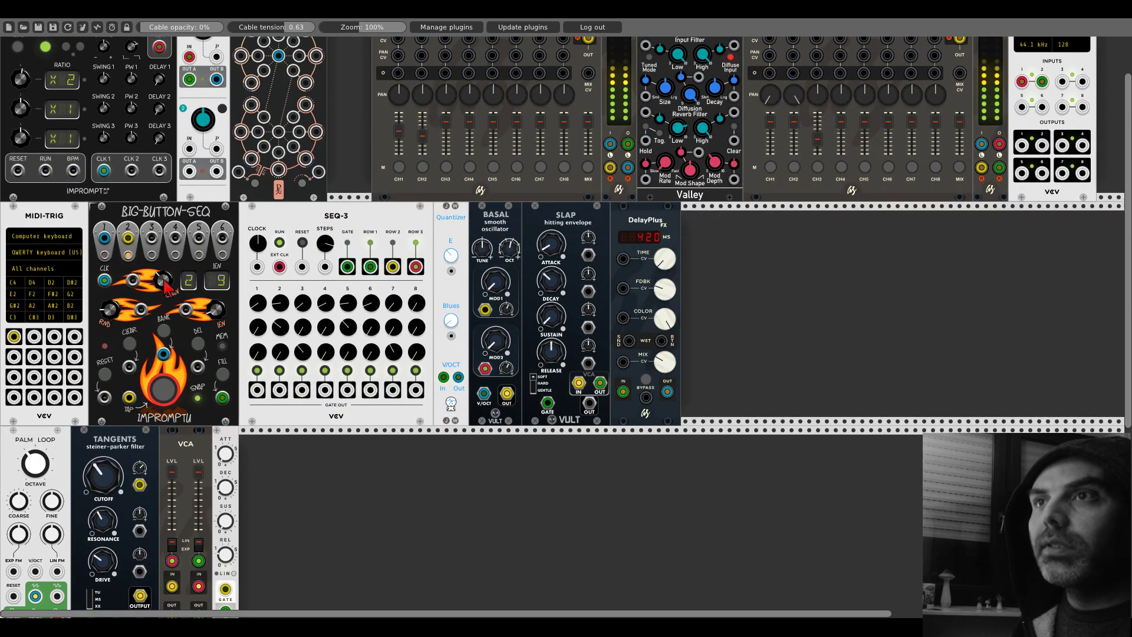
drag(167, 286, 167, 285)
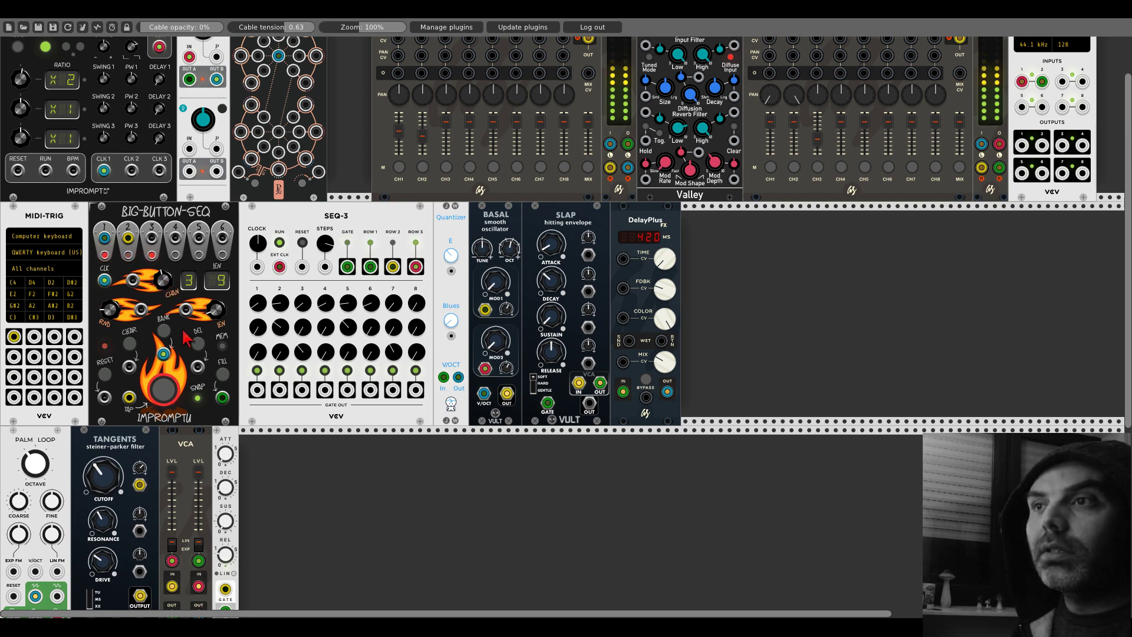
drag(189, 79, 229, 401)
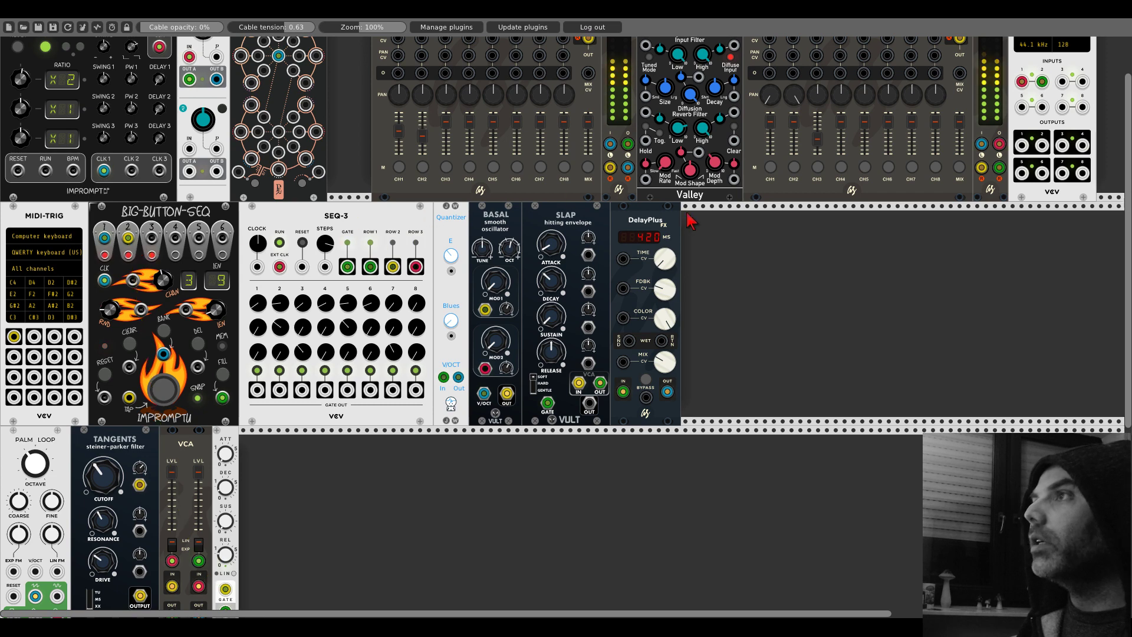
Step: Disconnect Big-Button-Seq's fill input and patch it back to the Bernoulli gate's first OUT A
scroll(588, 182, up, 2)
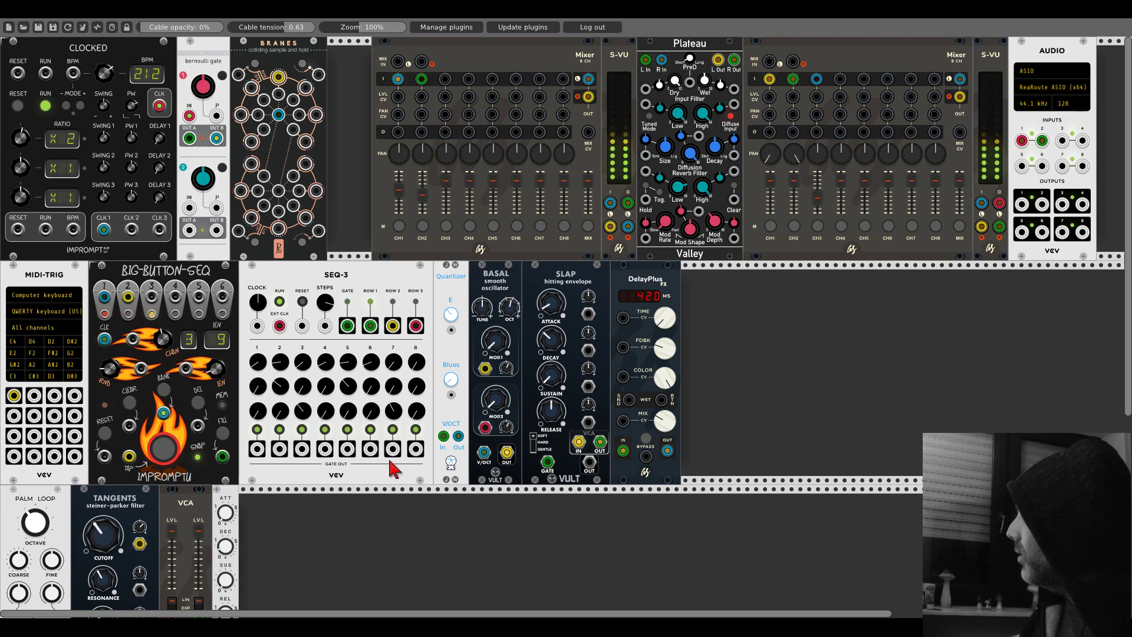
scroll(390, 469, down, 5)
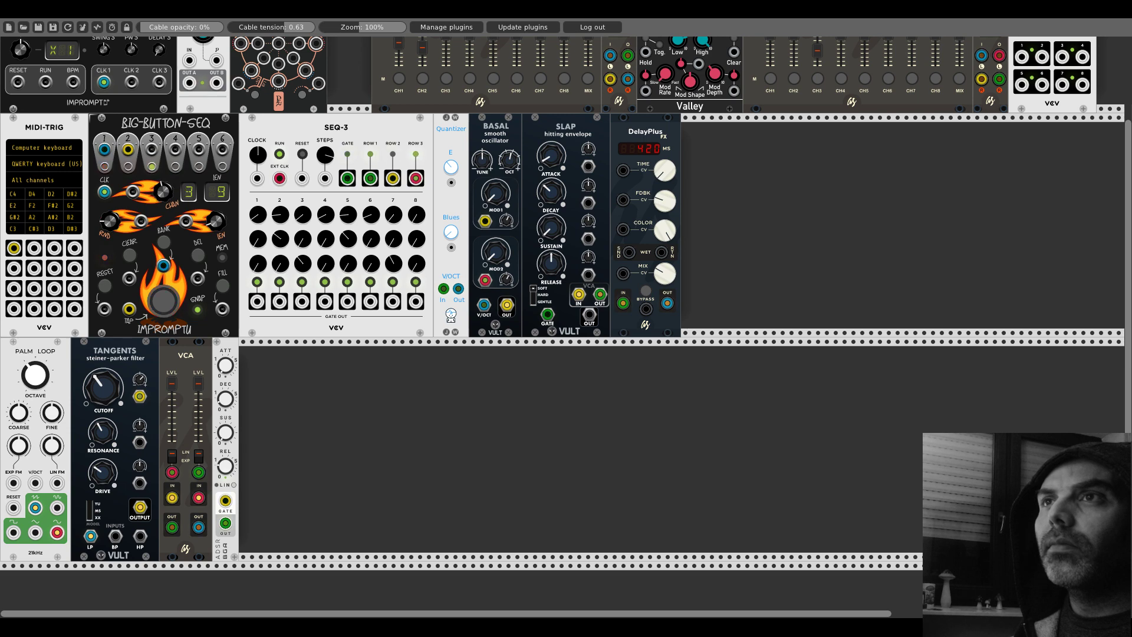
click(221, 284)
mouse_move(163, 264)
mouse_down()
mouse_move(178, 267)
mouse_move(165, 265)
mouse_up()
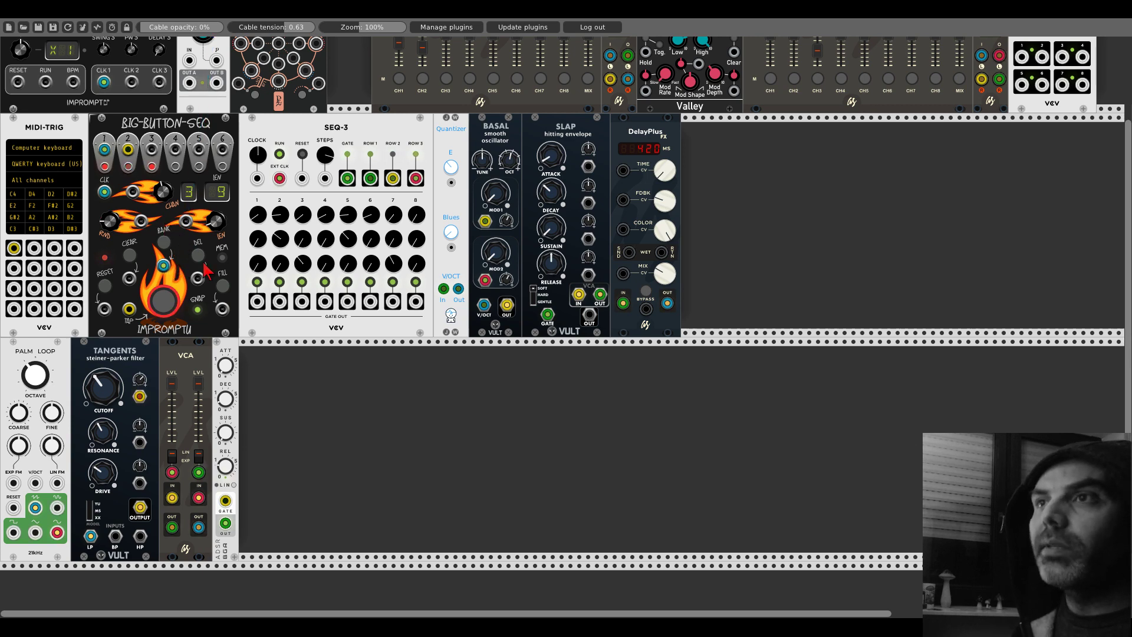
drag(222, 309, 189, 138)
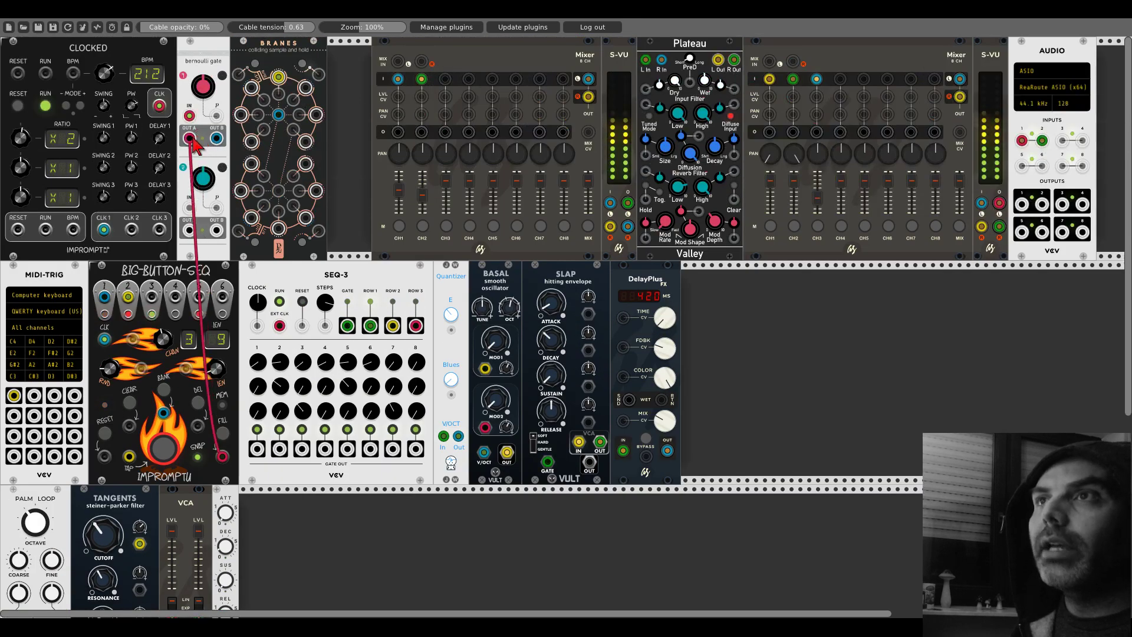
scroll(117, 265, down, 2)
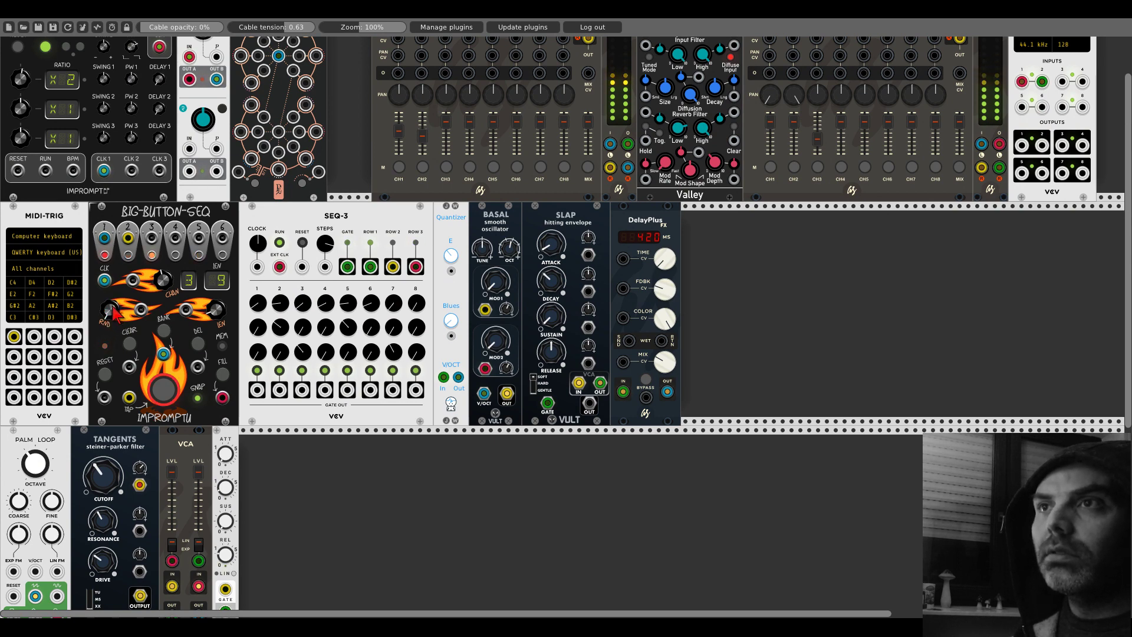
drag(188, 79, 221, 397)
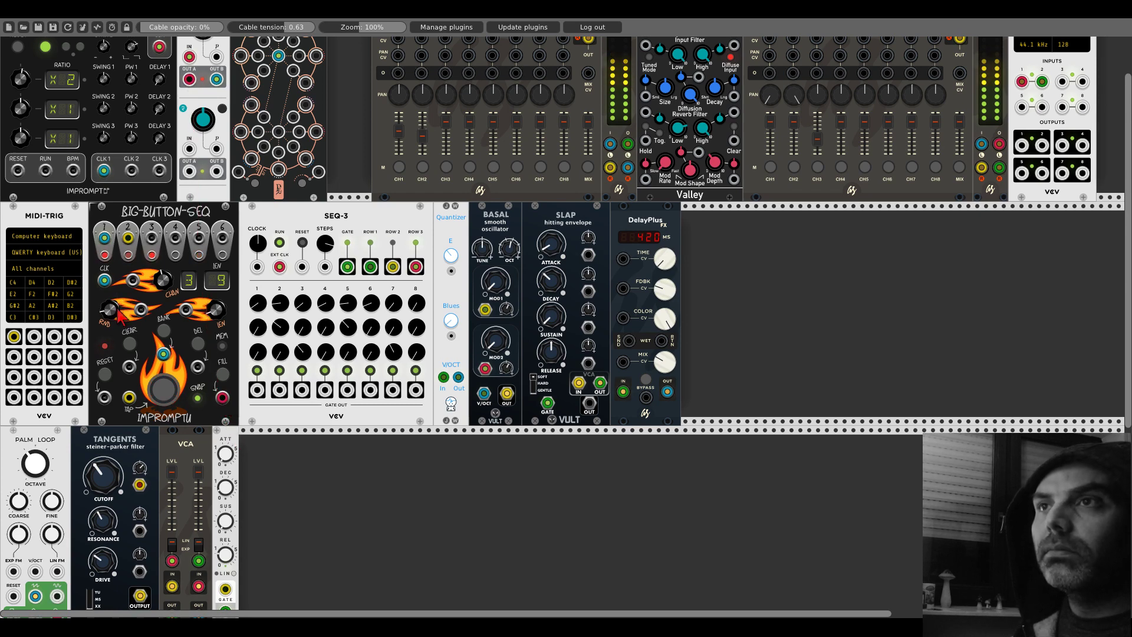
Step: Add a Bogaudio FM-OP module to the third row after the ADSR and duplicate it directly beside the original
scroll(232, 349, down, 1)
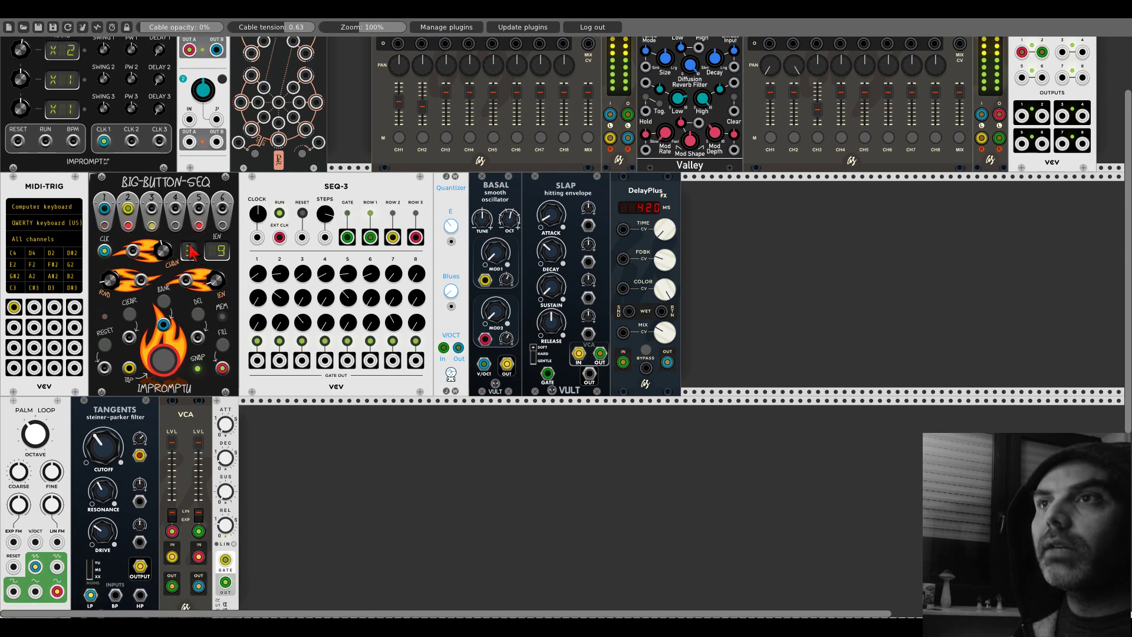
scroll(342, 472, down, 2)
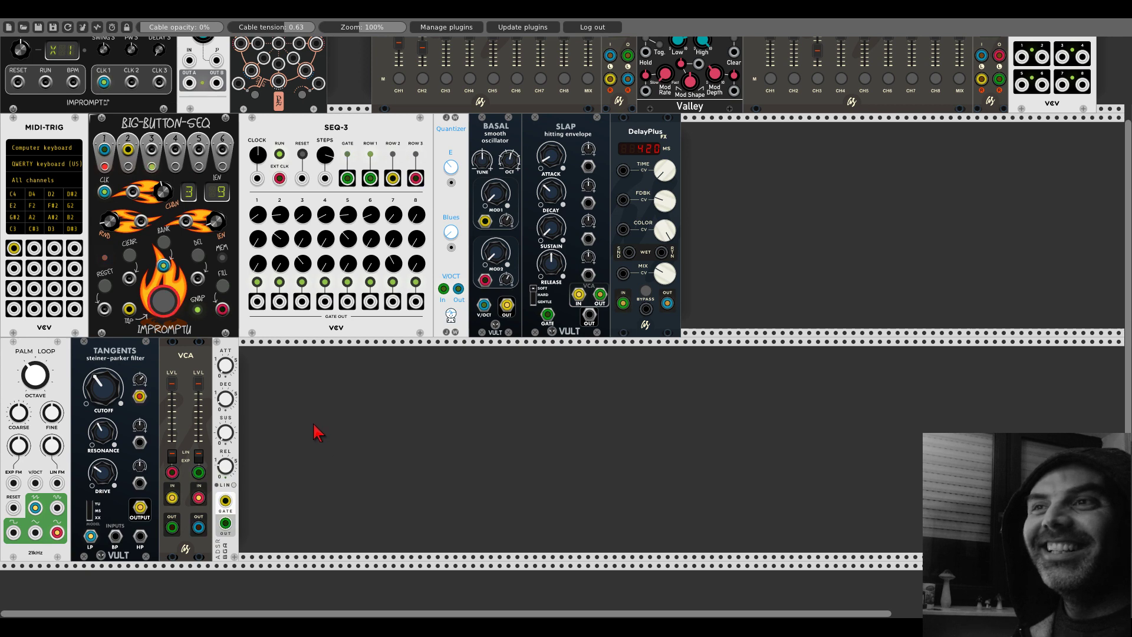
right_click(316, 432)
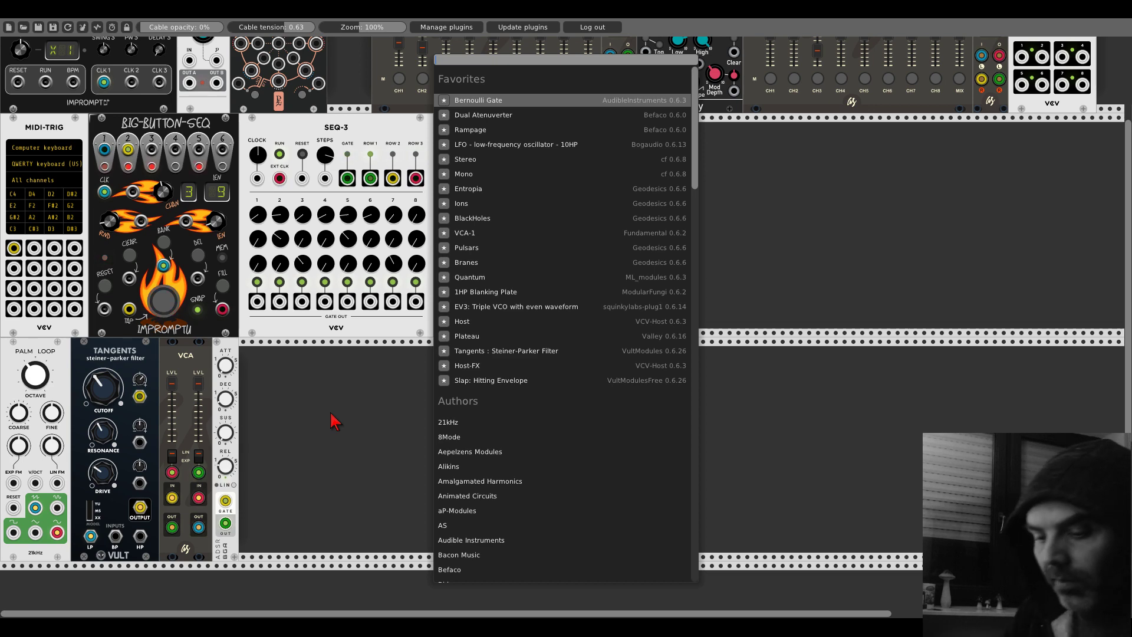
text(fm)
click(523, 183)
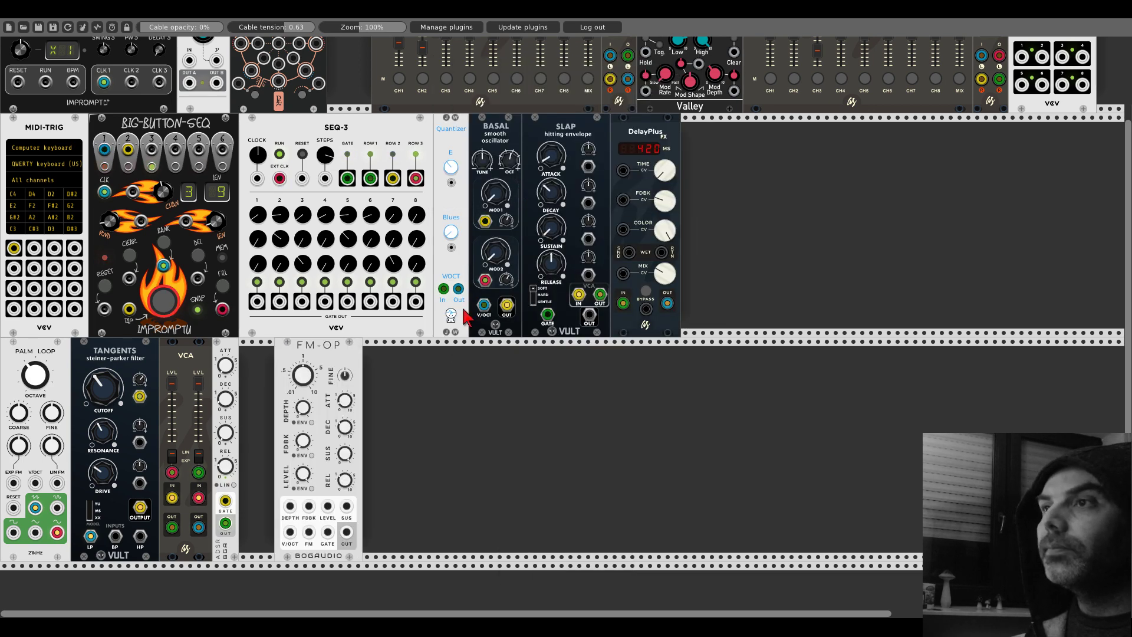
key(ctrl+d)
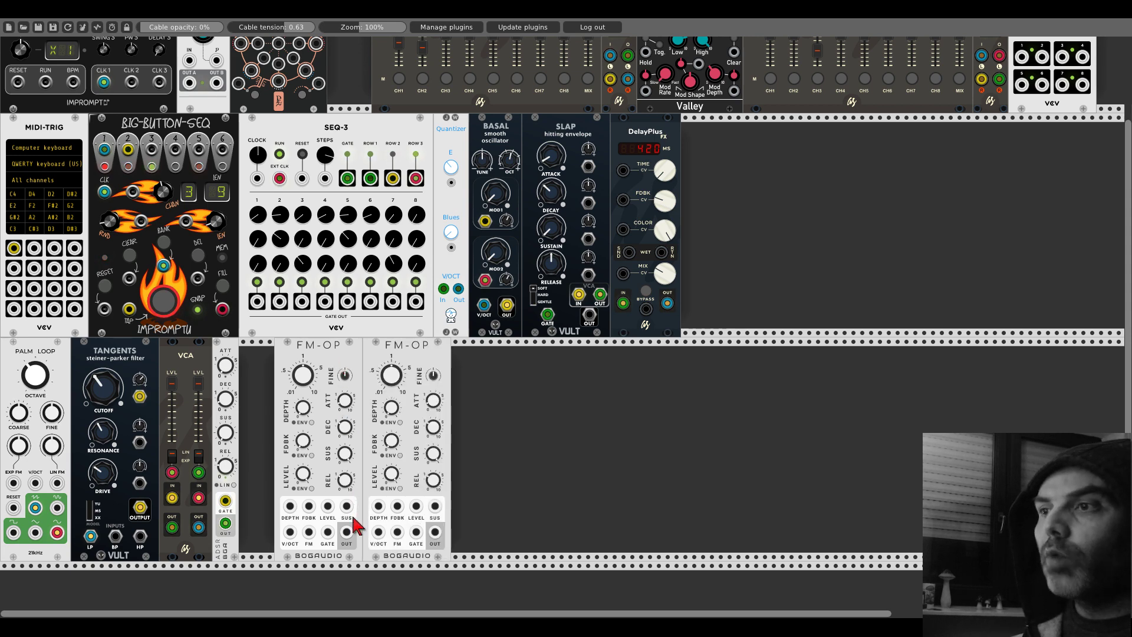
Step: Patch the first FM-OP's output into the second's FM input, the second's output to mixer channel 3, and Big-Button-Seq channel 3 to its gate
drag(346, 532, 397, 531)
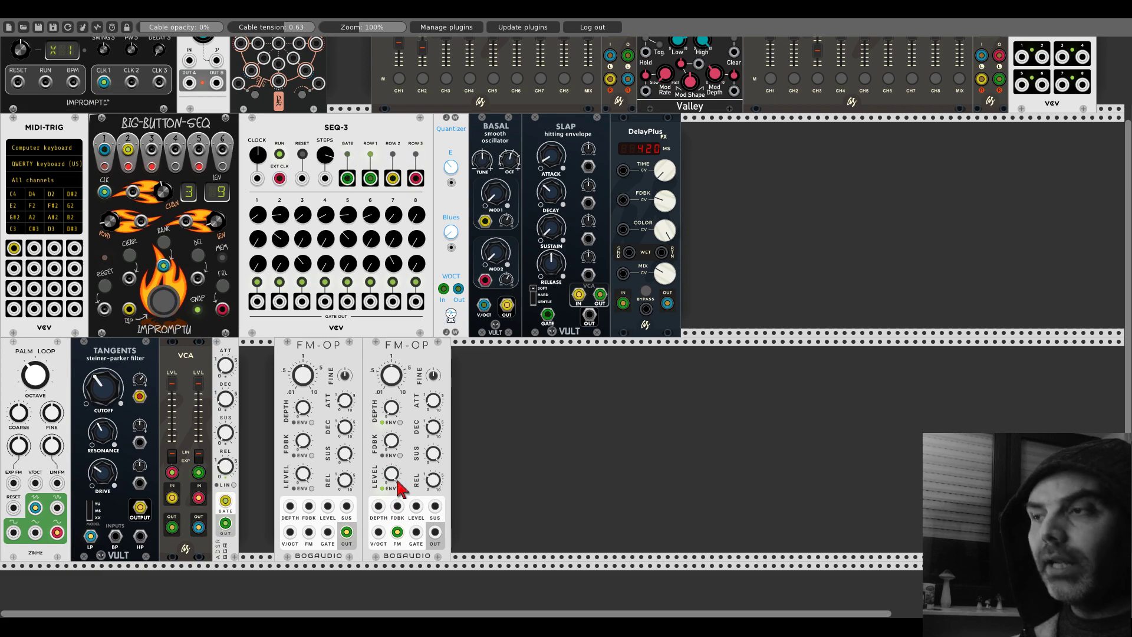
drag(434, 532, 445, 79)
scroll(540, 115, down, 5)
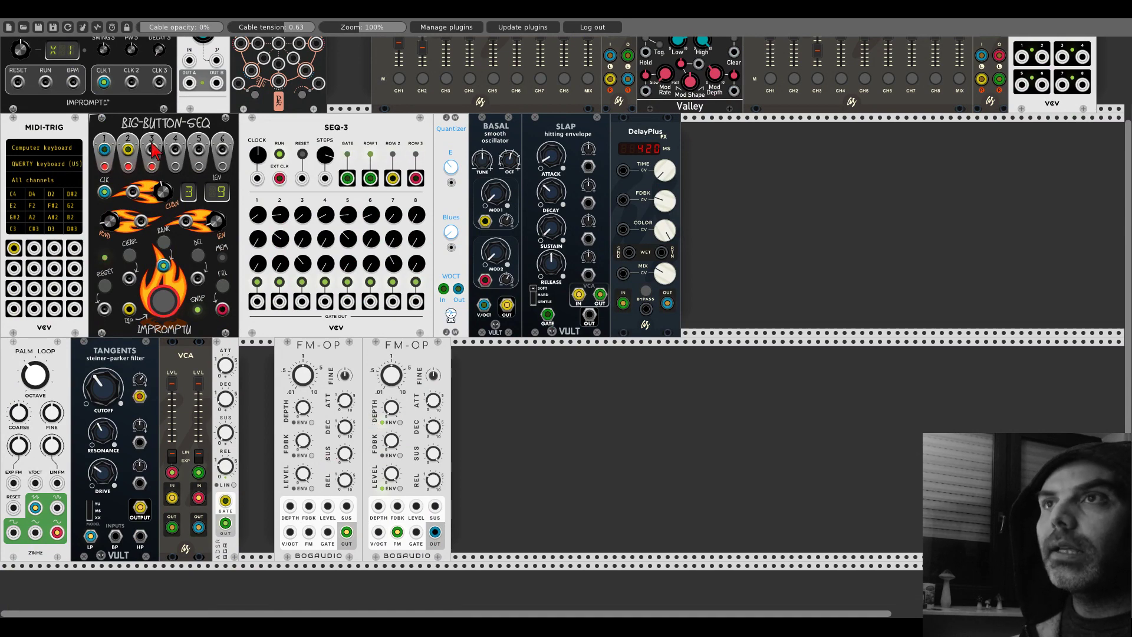
drag(153, 148, 416, 532)
Step: Mute channels 1 and 2 on the first mixer to audition the FM-OP voice alone, and unmute both again
scroll(488, 365, up, 5)
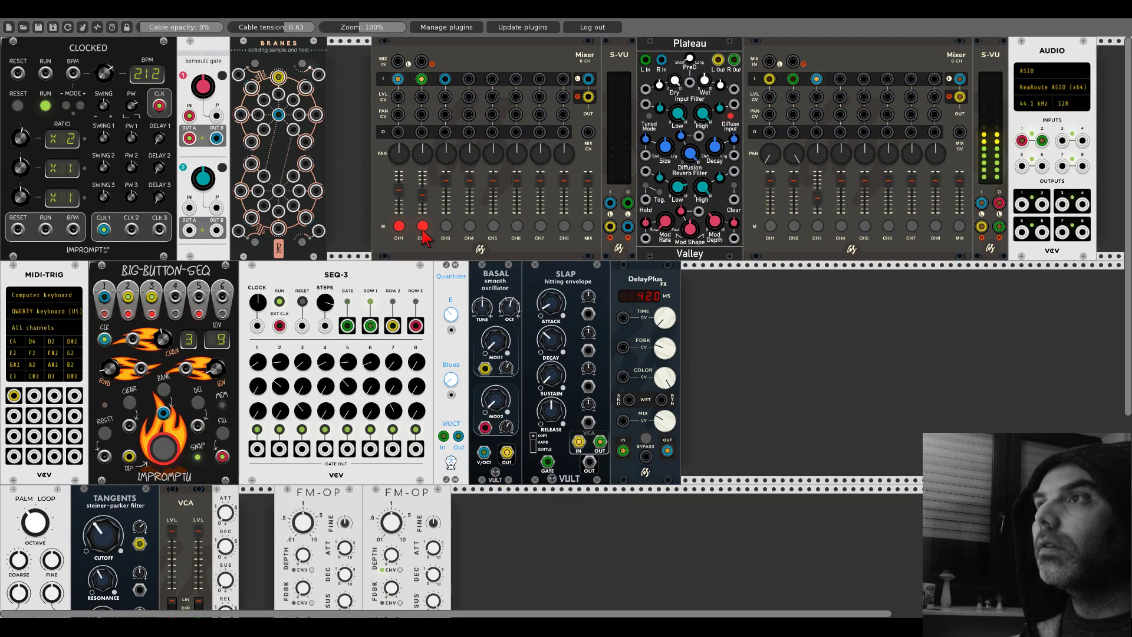
scroll(430, 333, down, 8)
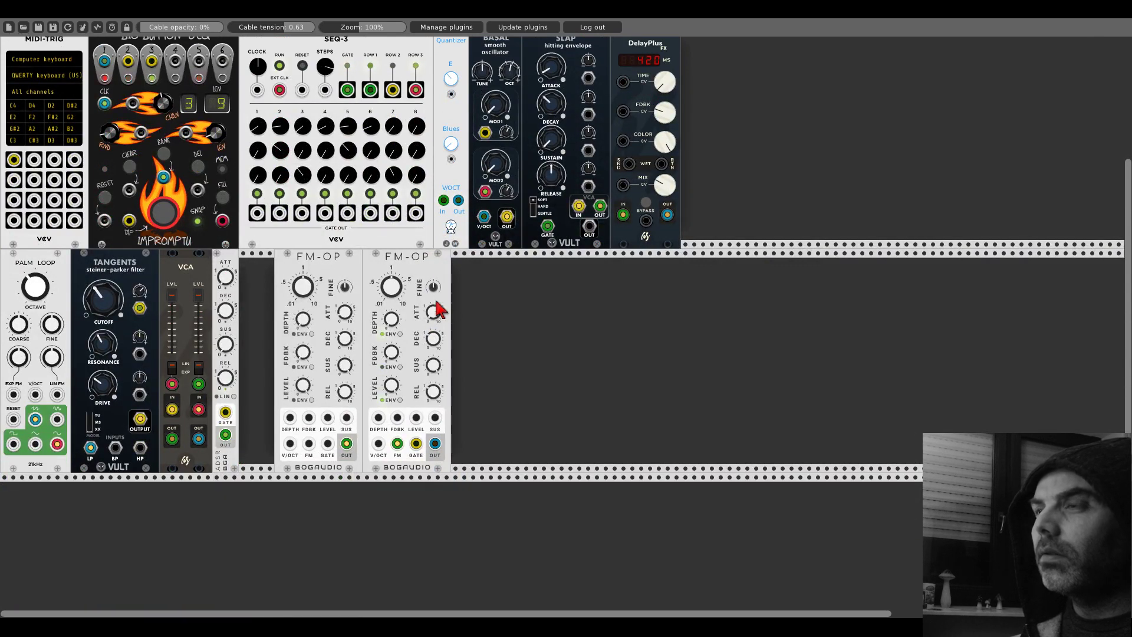
scroll(566, 324, up, 8)
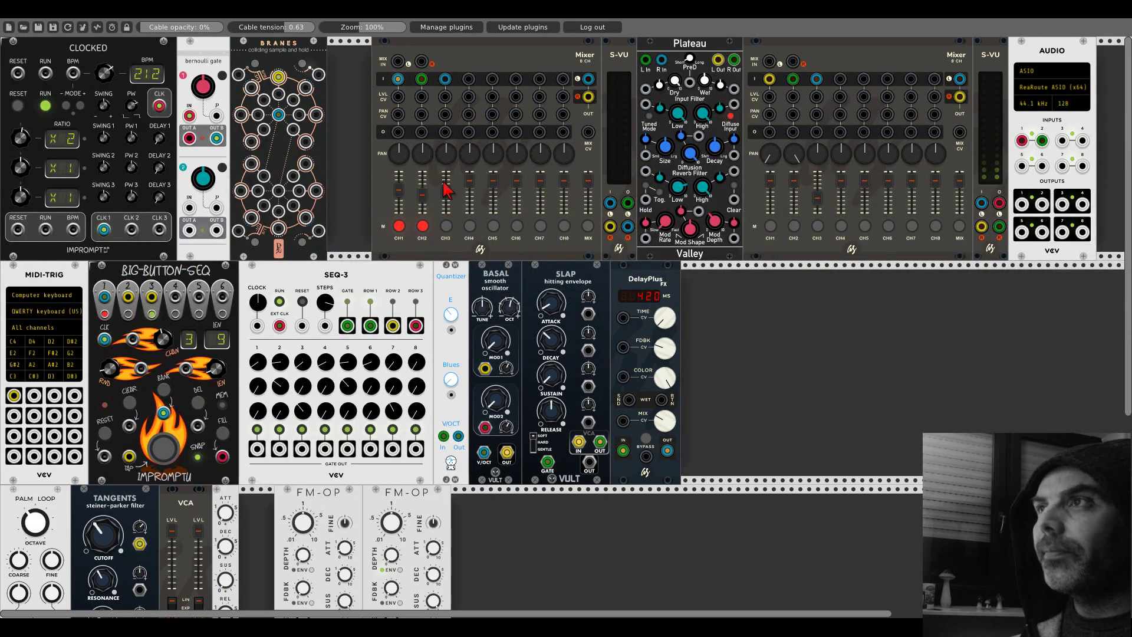
scroll(565, 324, down, 4)
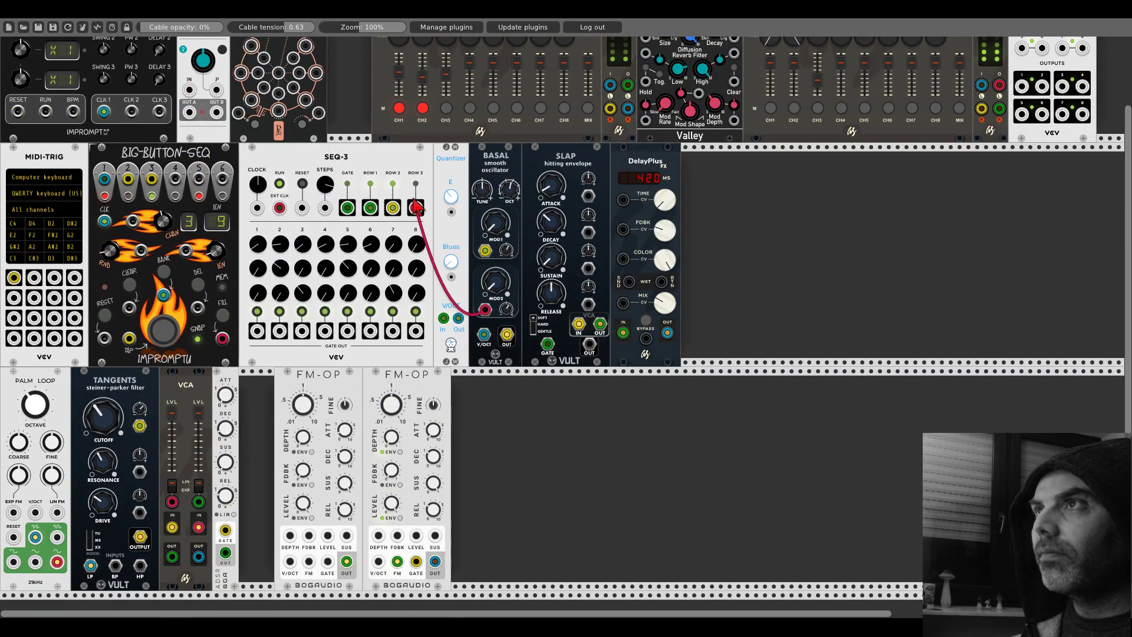
scroll(413, 248, up, 4)
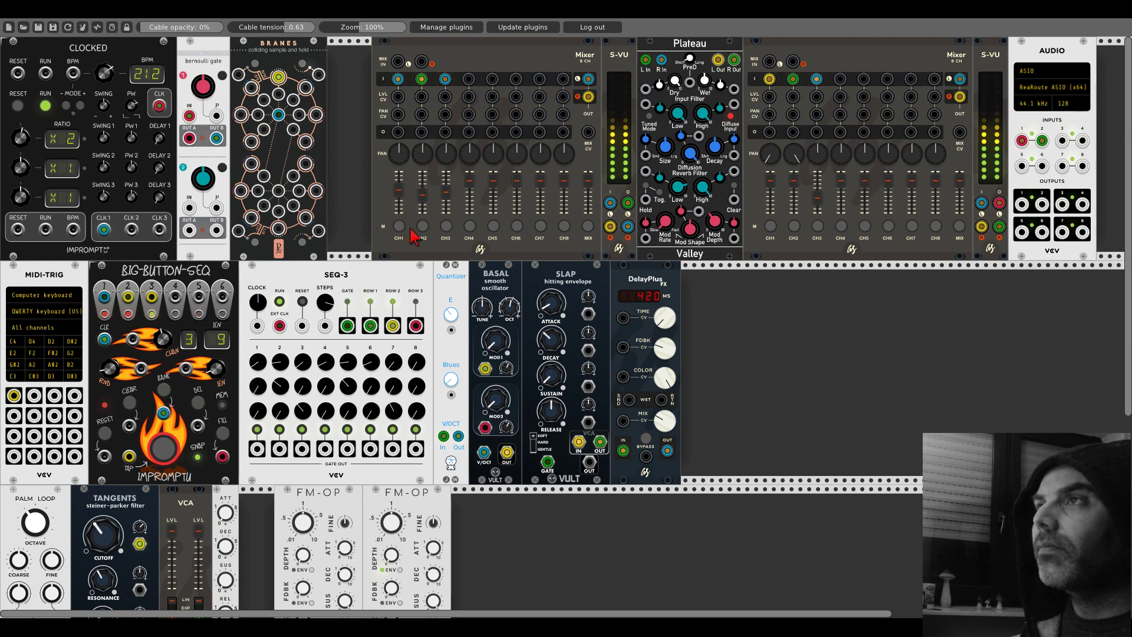
Step: Adjust the first FM-OP's ratio and the second FM-OP's decay and release
scroll(336, 233, down, 6)
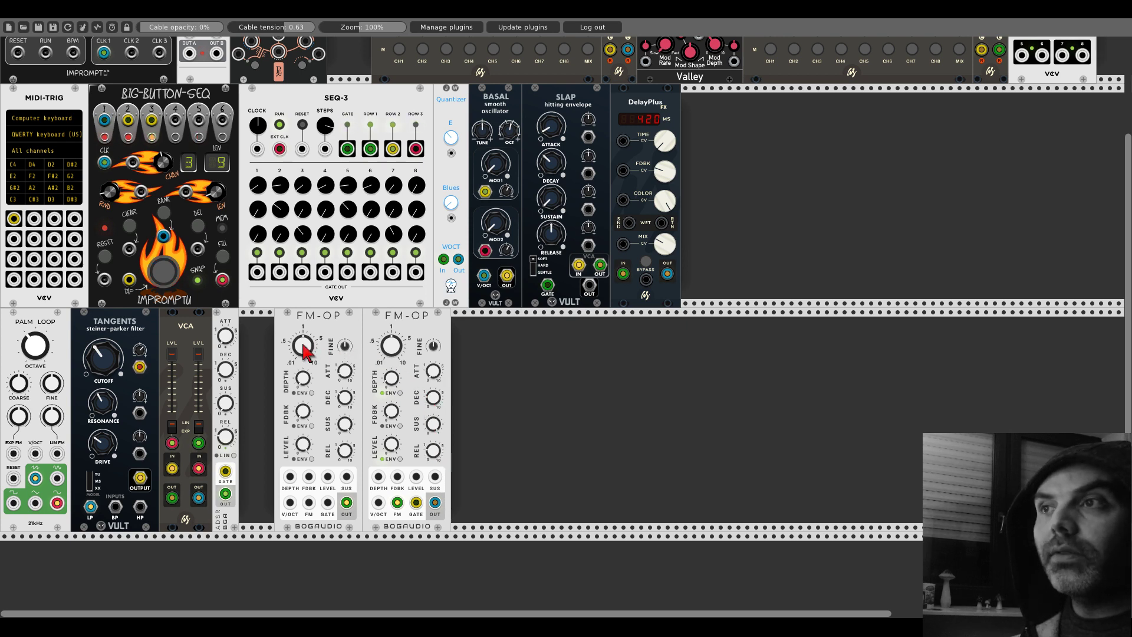
drag(312, 349, 306, 353)
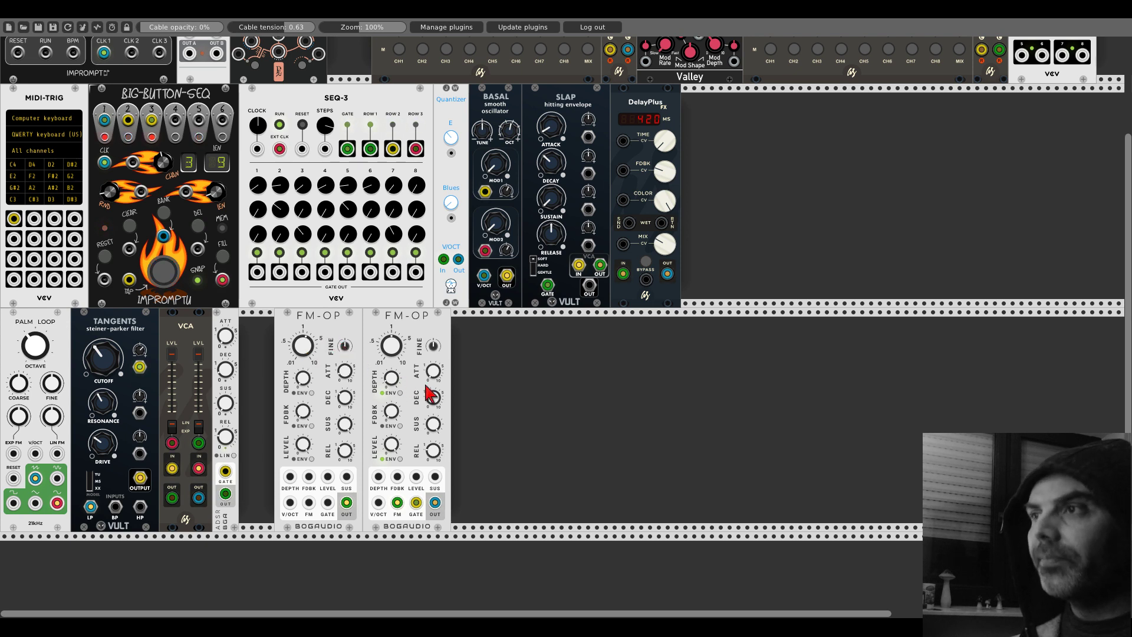
drag(435, 393, 436, 460)
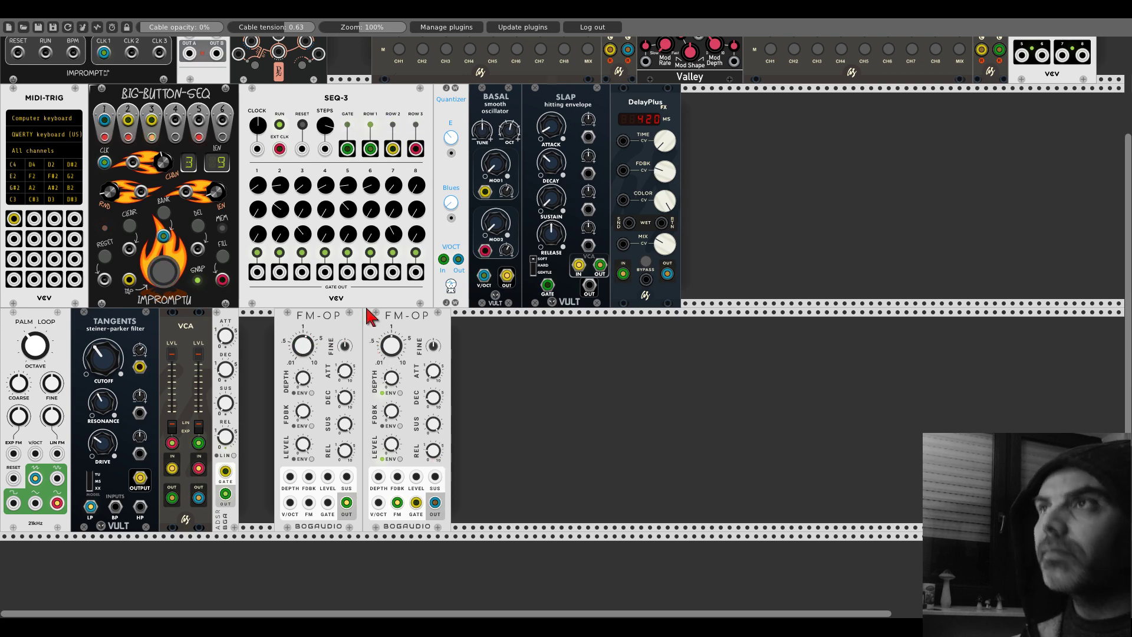
Step: Move both FM-OP modules along the third row so they sit close beside the ADSR
scroll(370, 316, up, 5)
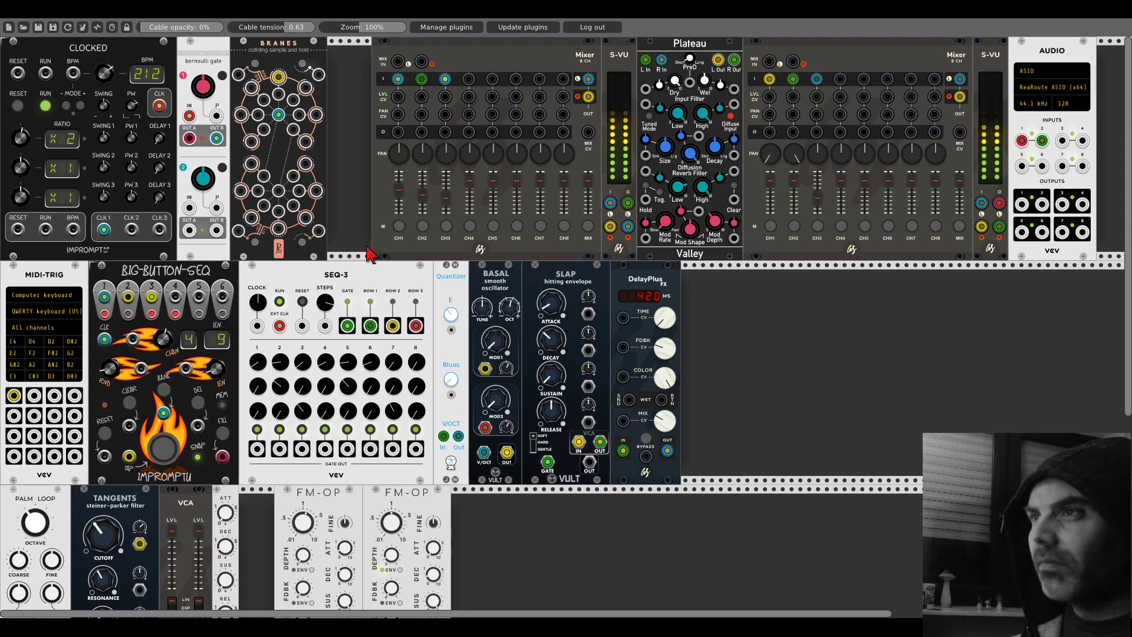
scroll(368, 251, down, 5)
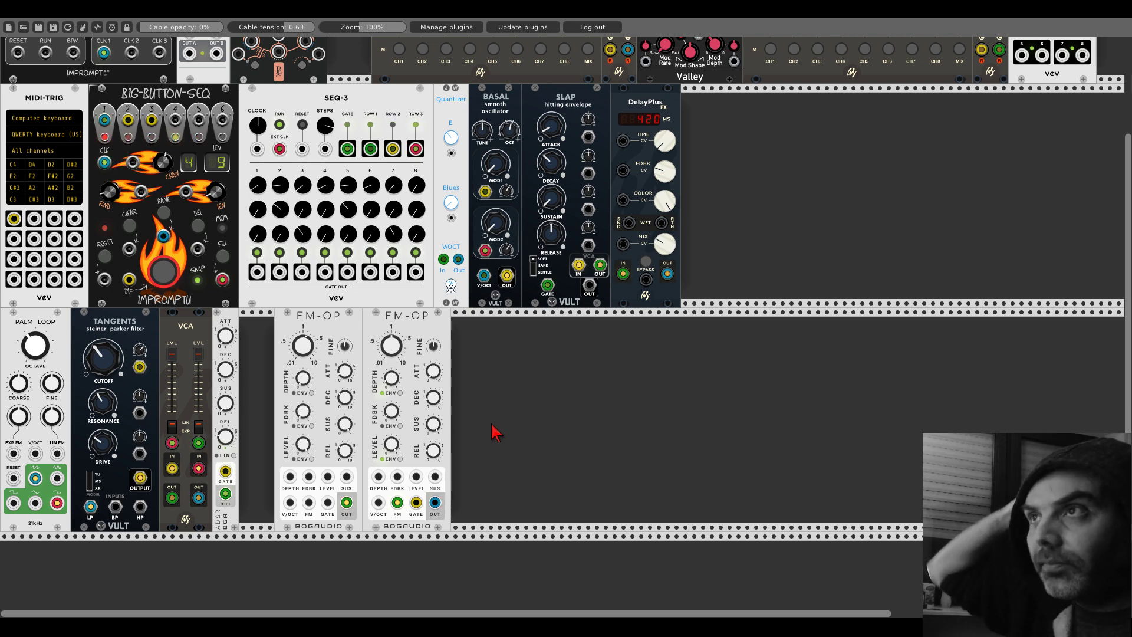
scroll(494, 432, up, 4)
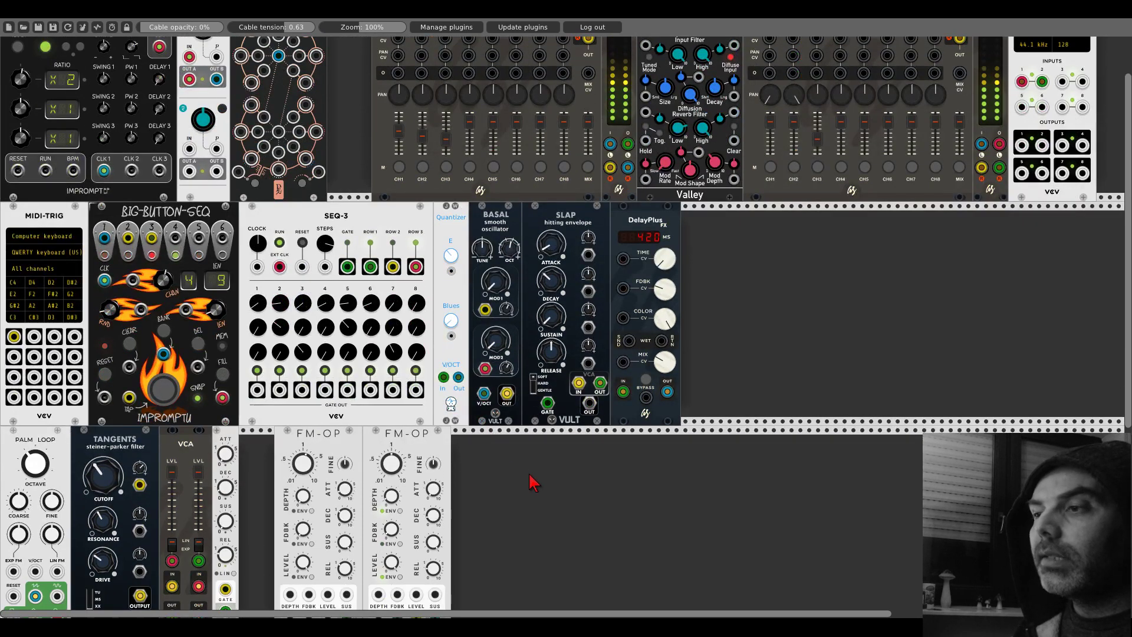
scroll(504, 445, down, 3)
mouse_move(353, 362)
mouse_down()
mouse_move(325, 361)
mouse_move(379, 361)
mouse_move(363, 352)
mouse_up()
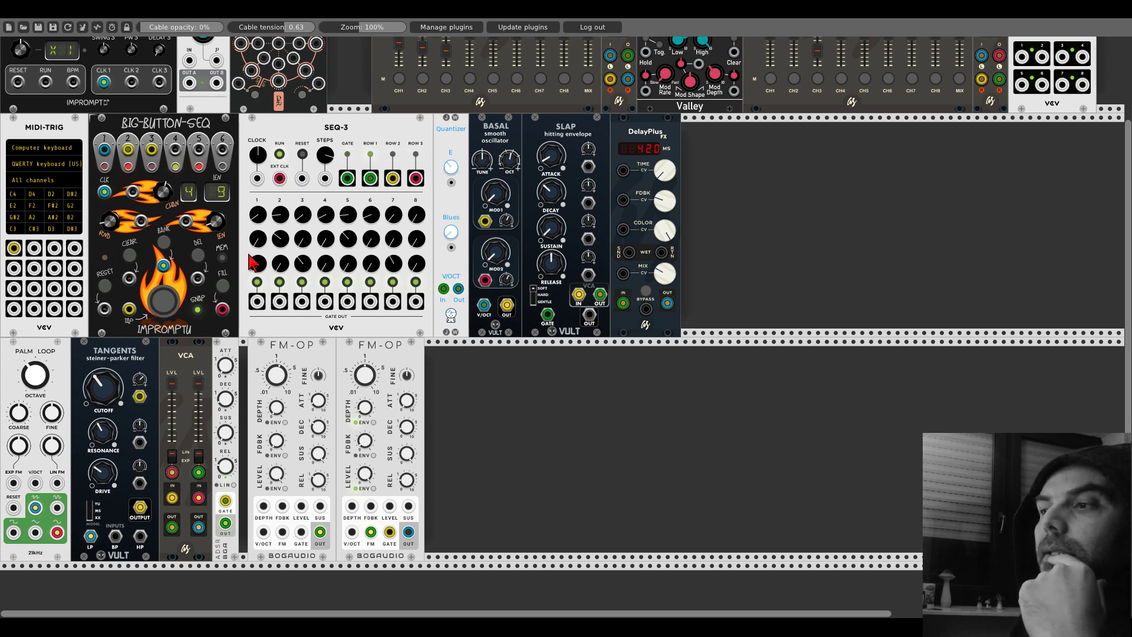
Step: Add Rampage after the FM-OPs and patch Big-Button-Seq's channels 4 and 5 to its two trigger inputs
right_click(522, 394)
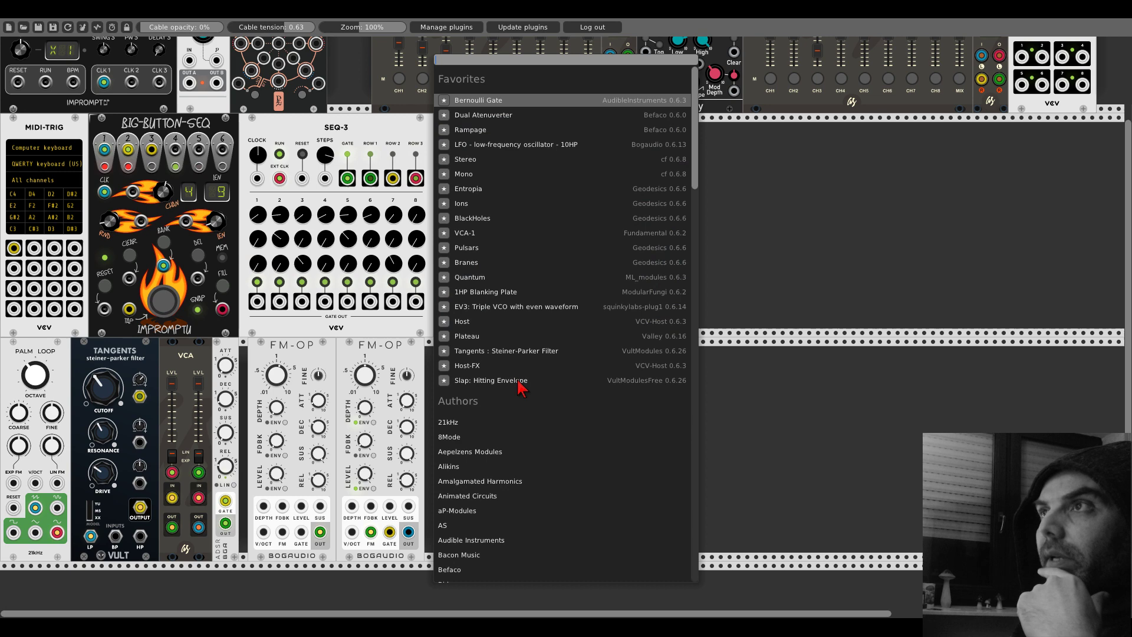
click(470, 129)
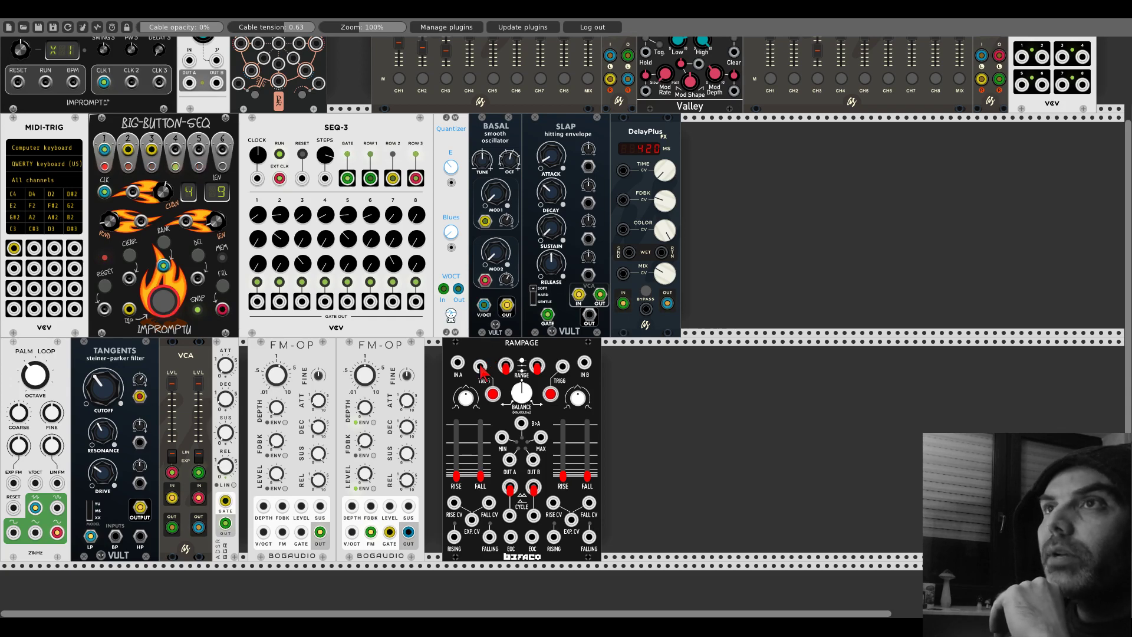
drag(480, 366, 562, 366)
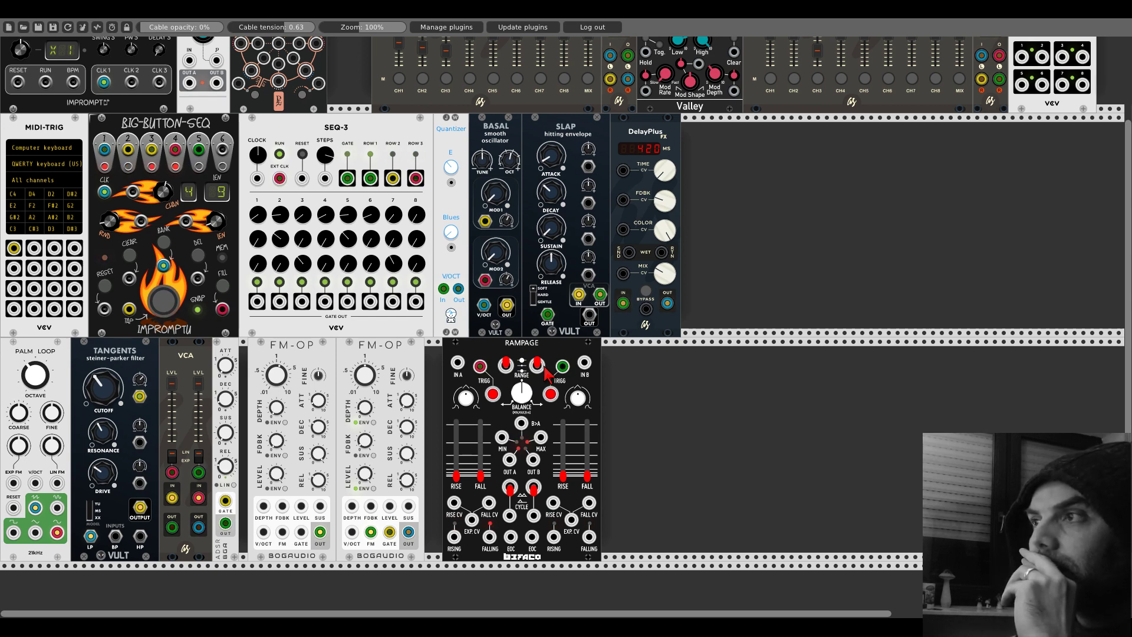
Step: Add the Cosmic oscillator module to the third row after Rampage
right_click(699, 436)
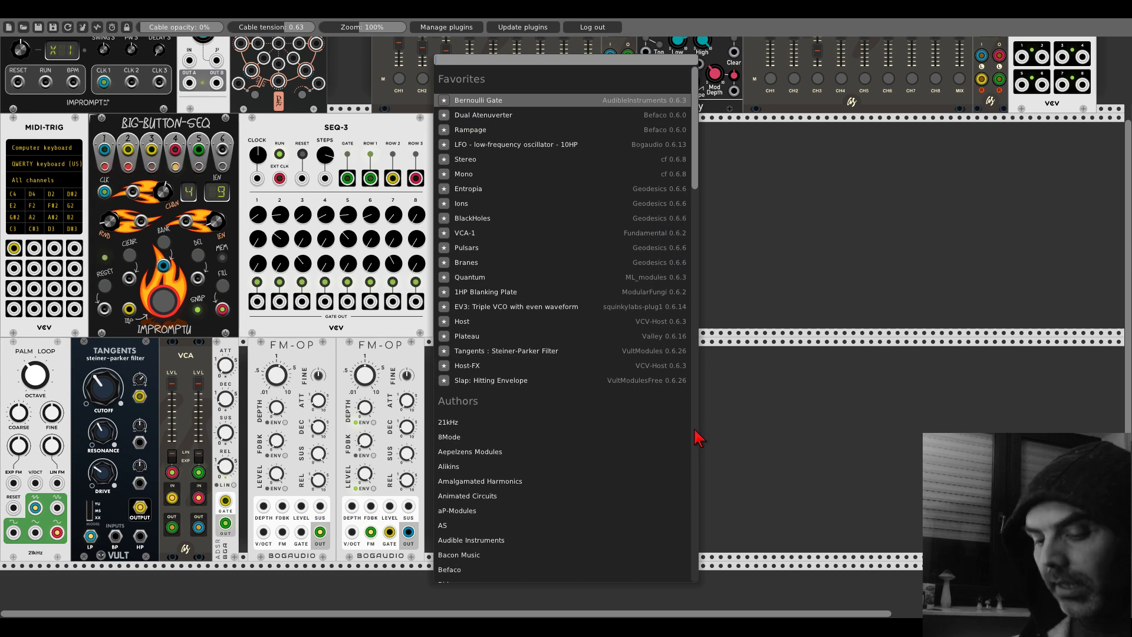
text(cosmic)
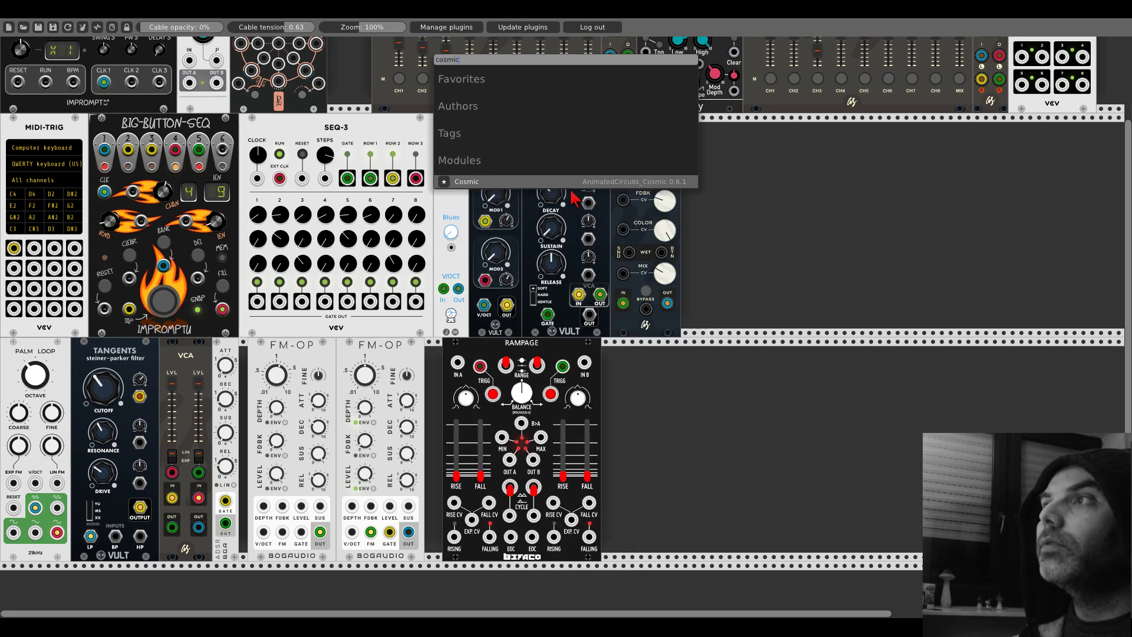
click(558, 185)
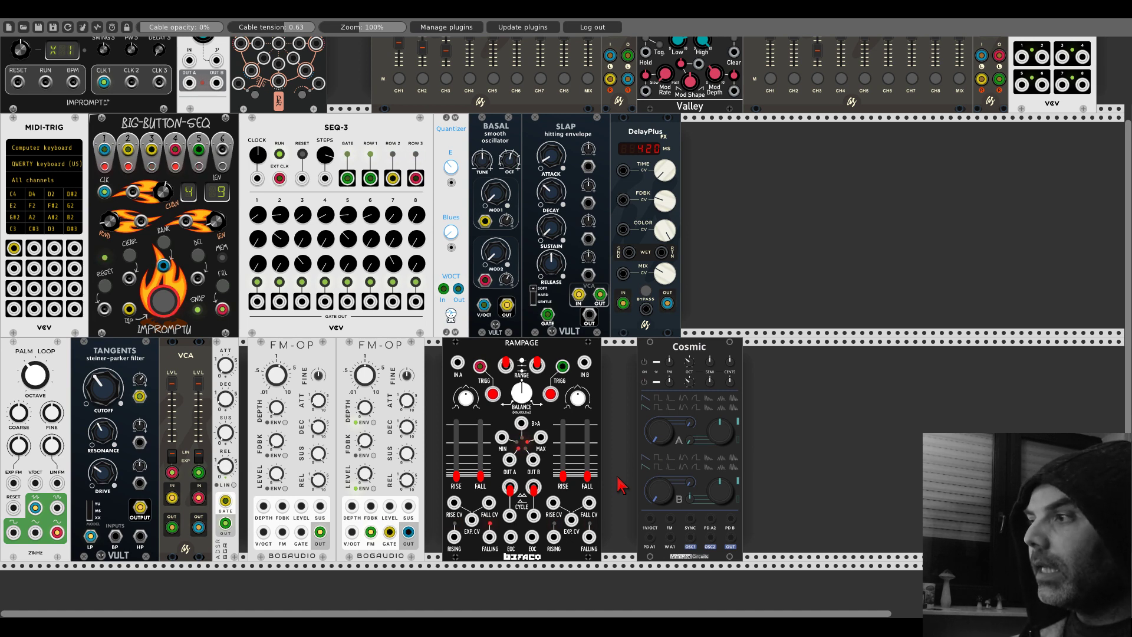
Step: Add an AS VCA to the third row and place it directly against Cosmic
right_click(785, 435)
text(vca)
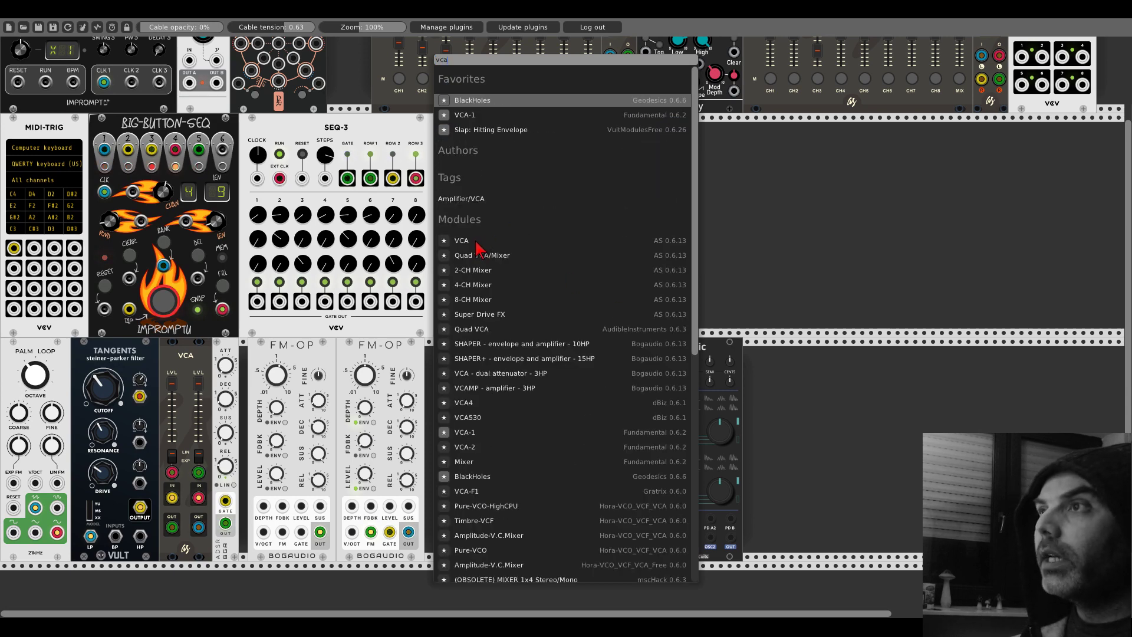
click(475, 243)
drag(764, 429, 763, 402)
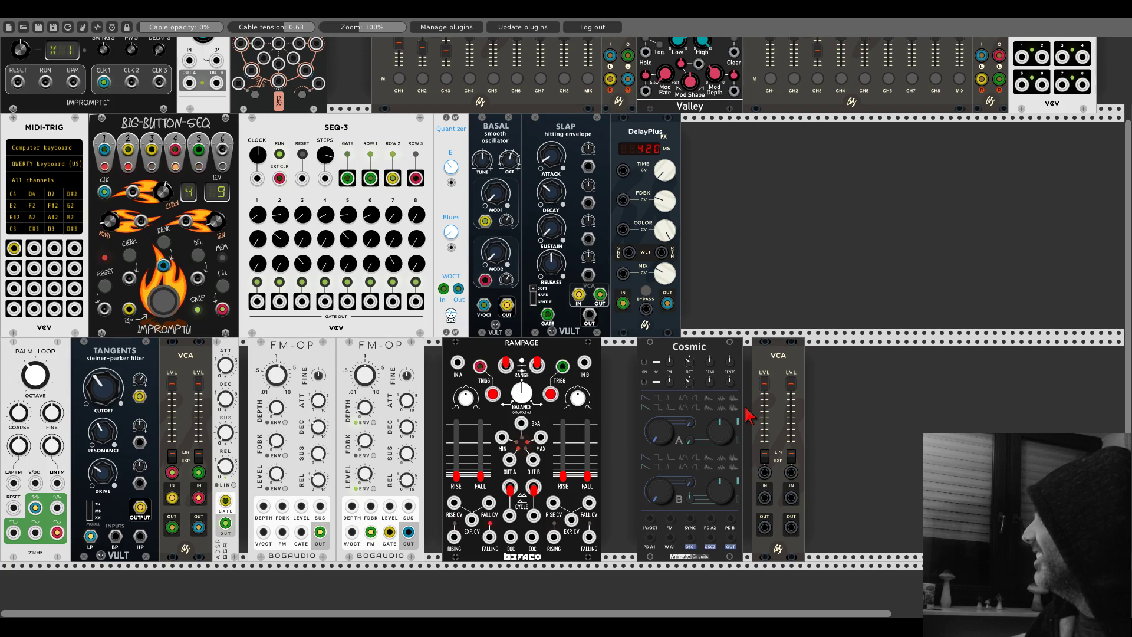
drag(767, 368, 758, 368)
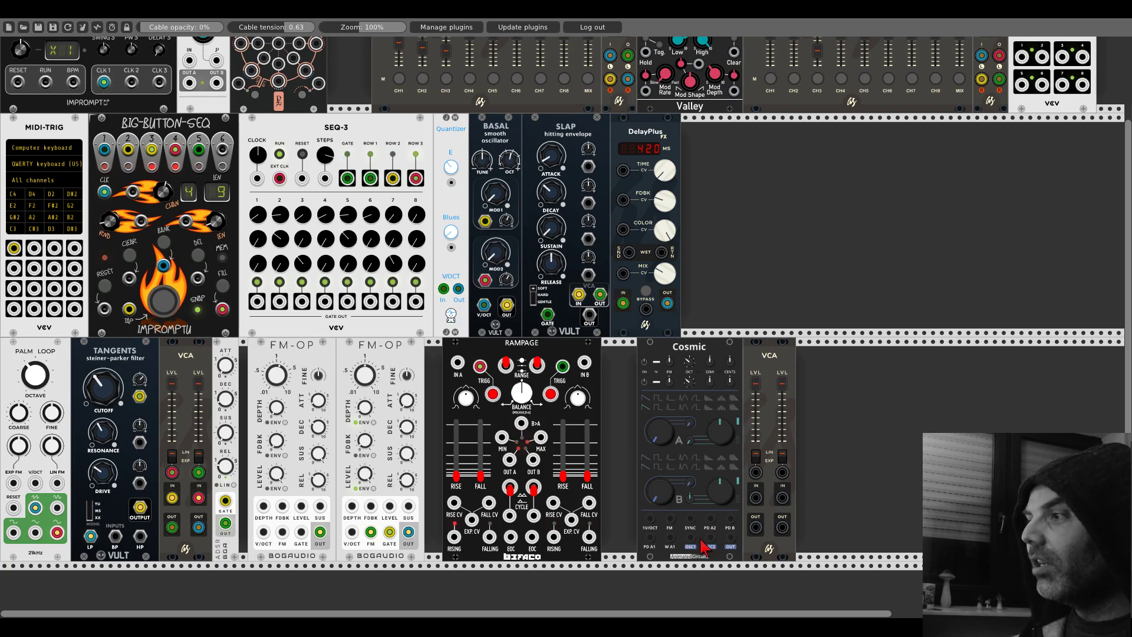
Step: Patch Cosmic's two oscillator outputs into the new VCA's inputs and Rampage's OUT A and OUT B into its CV inputs
drag(703, 542, 782, 498)
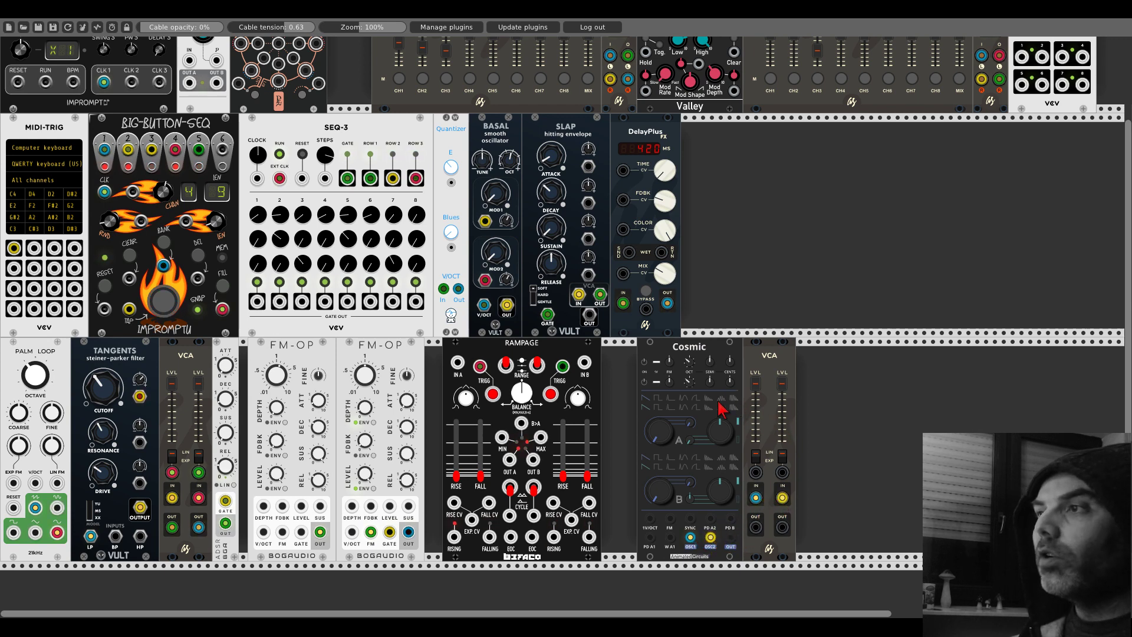
drag(508, 461, 781, 472)
Step: Shift the VCA, Cosmic and Rampage further along the third row, keeping them adjacent and leaving a gap after the FM-OPs
drag(760, 375, 901, 380)
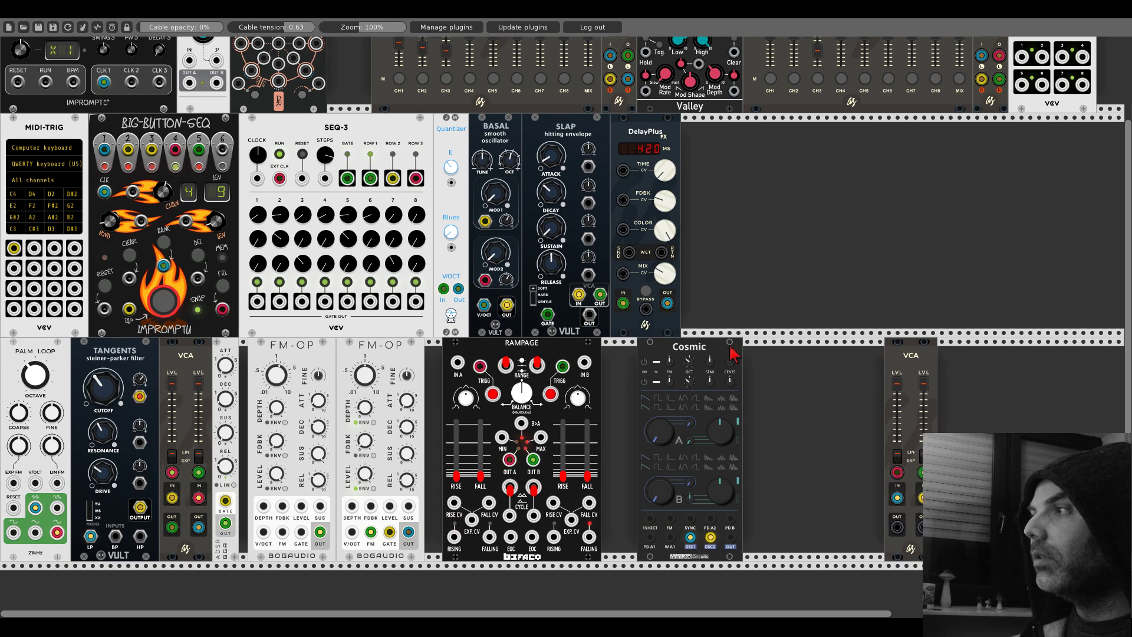
drag(735, 354, 877, 354)
drag(526, 358, 703, 357)
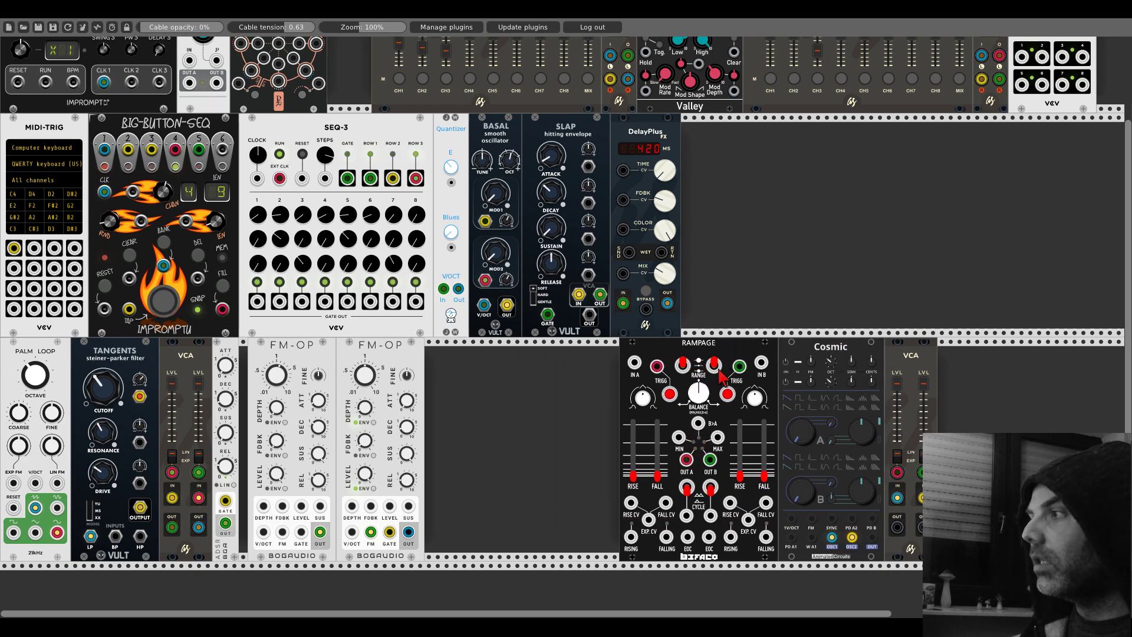
Step: Patch the new VCA's first output to the first mixer's channel 4, pan that channel left and lower its fader
drag(899, 527, 469, 79)
scroll(905, 537, up, 5)
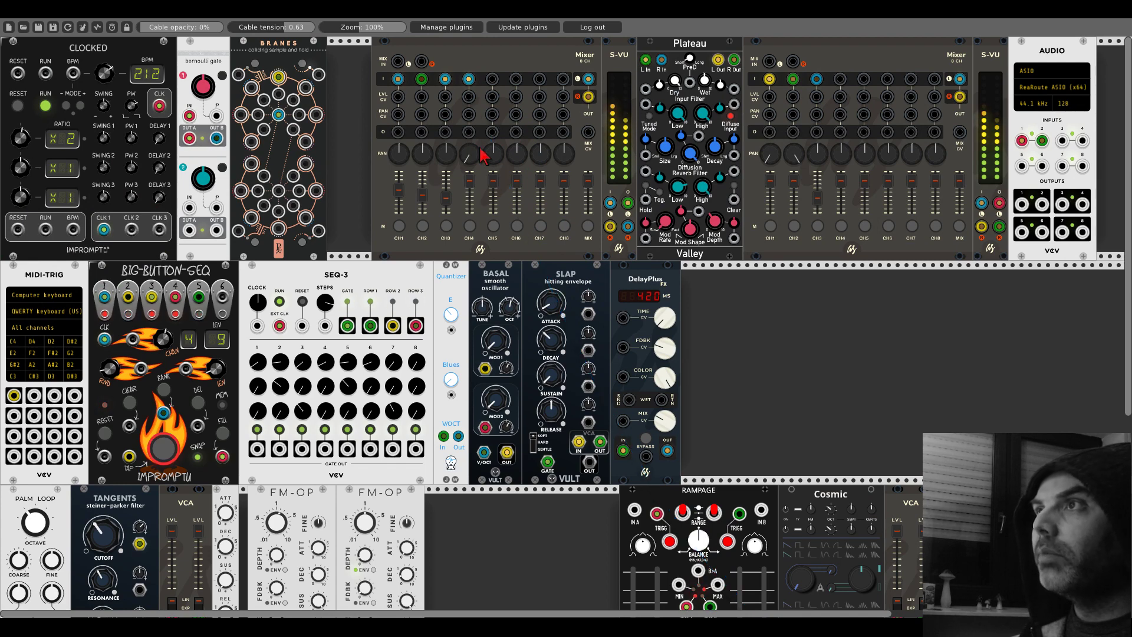
drag(469, 181, 469, 195)
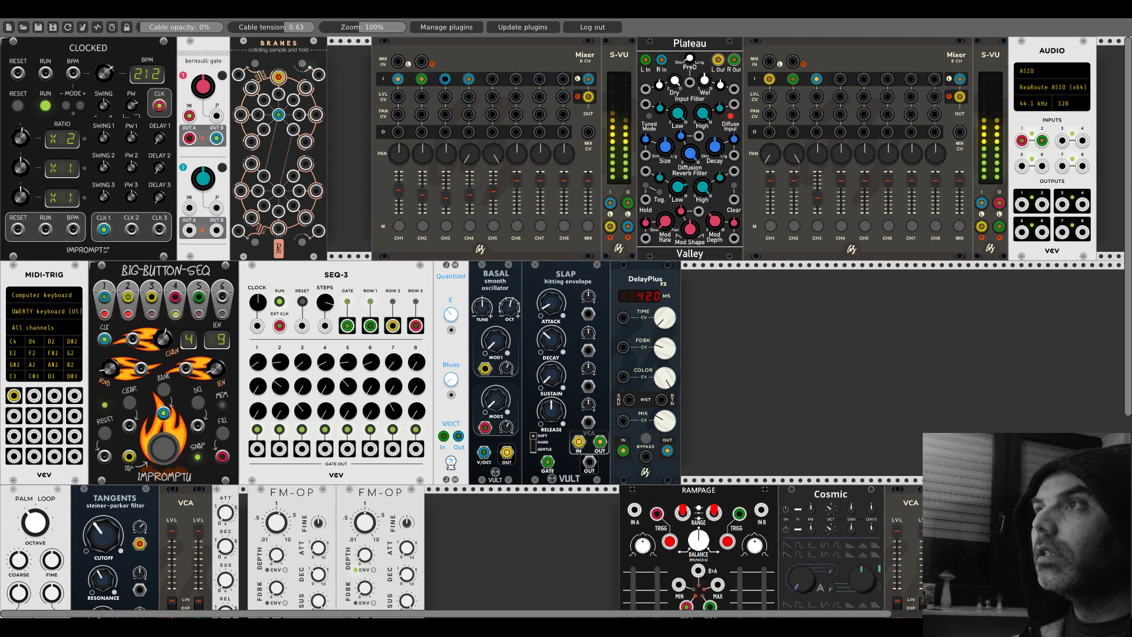
Step: Patch the new VCA's second output to the first mixer's channel 5 and lower that channel's fader
scroll(707, 295, down, 5)
drag(492, 79, 922, 497)
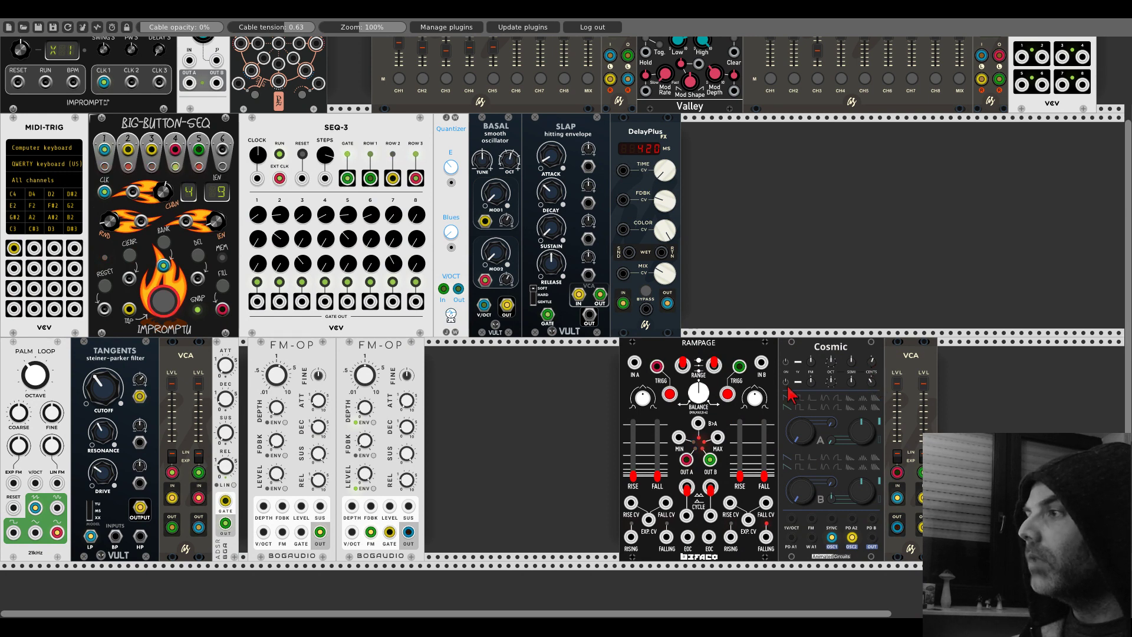
scroll(577, 361, up, 5)
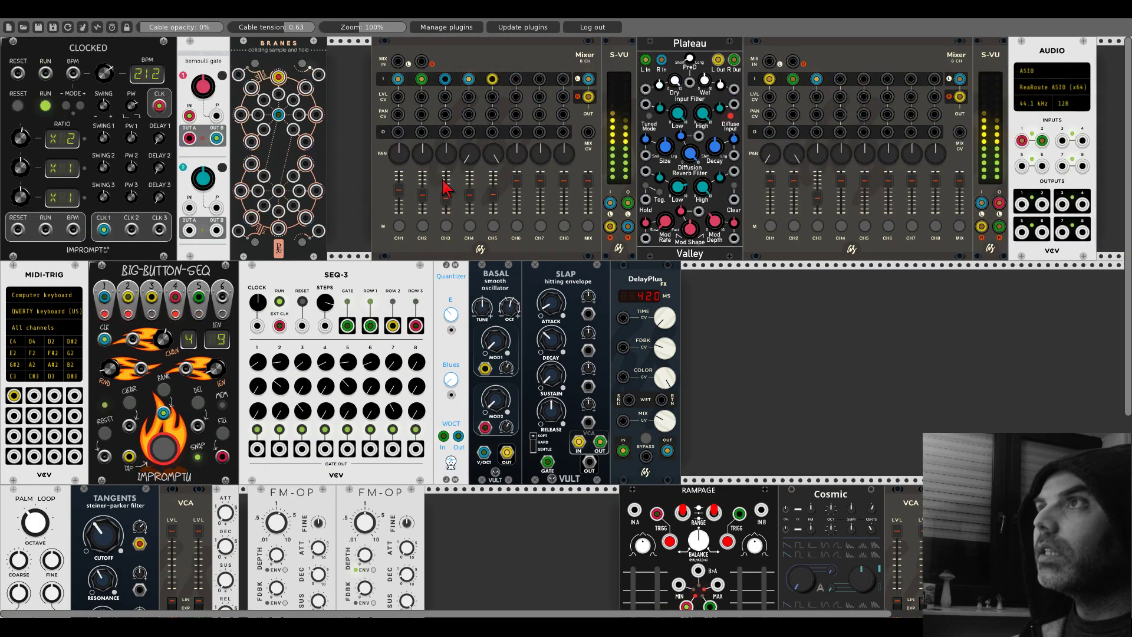
Step: Mute channels 1, 2 and 3 on the first mixer and channel 3 on the second mixer
click(399, 227)
click(422, 225)
click(446, 226)
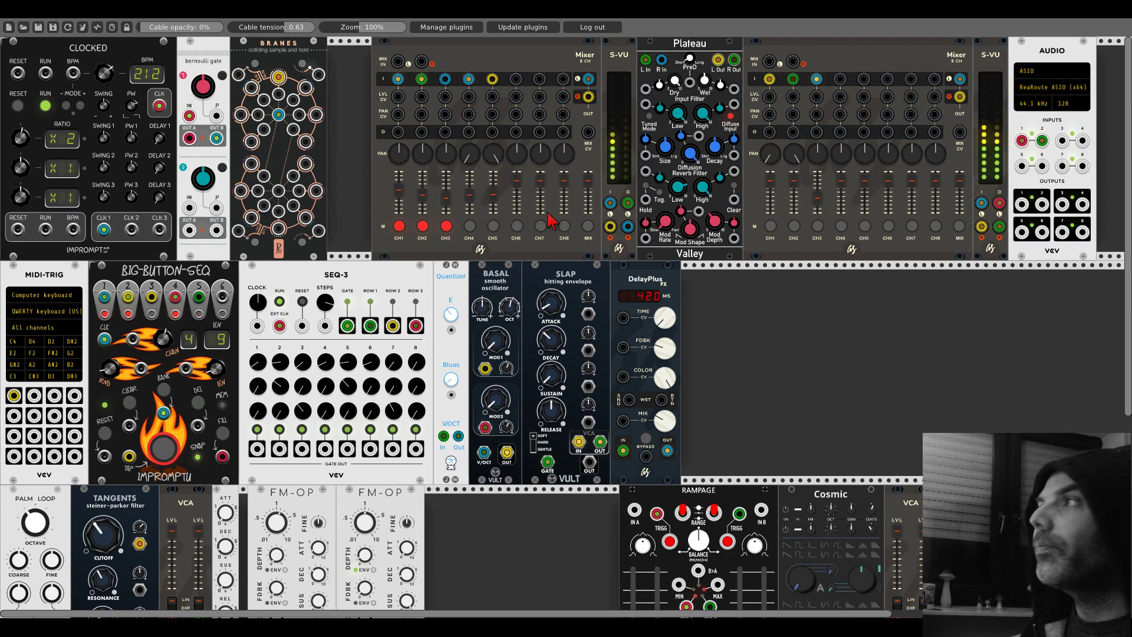
click(816, 226)
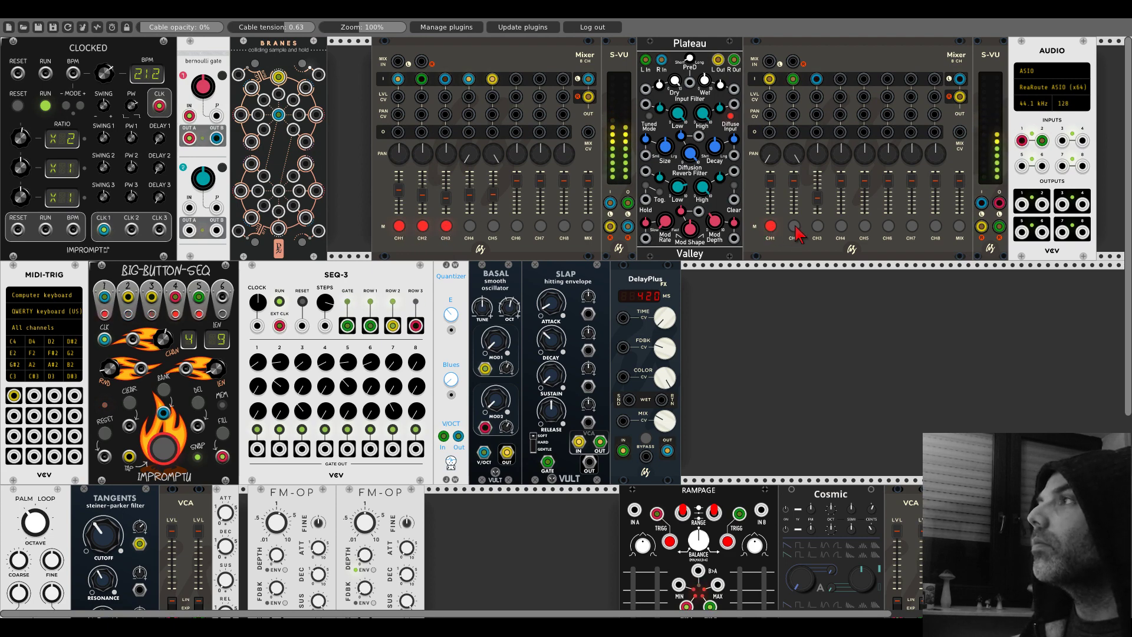
scroll(821, 354, down, 5)
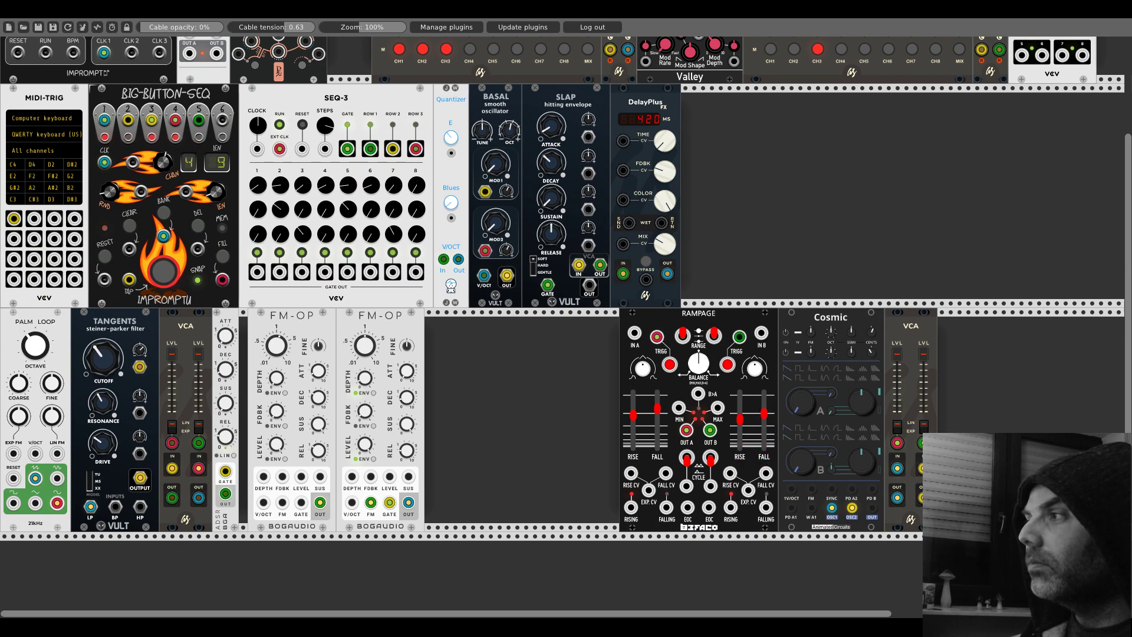
scroll(547, 339, up, 6)
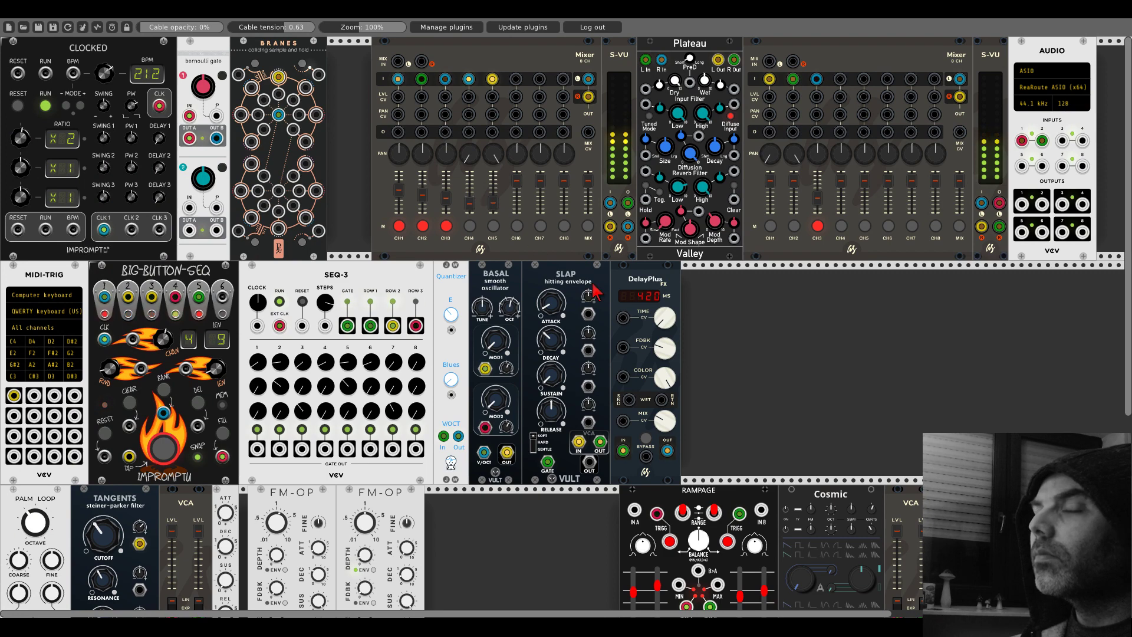
scroll(831, 434, down, 3)
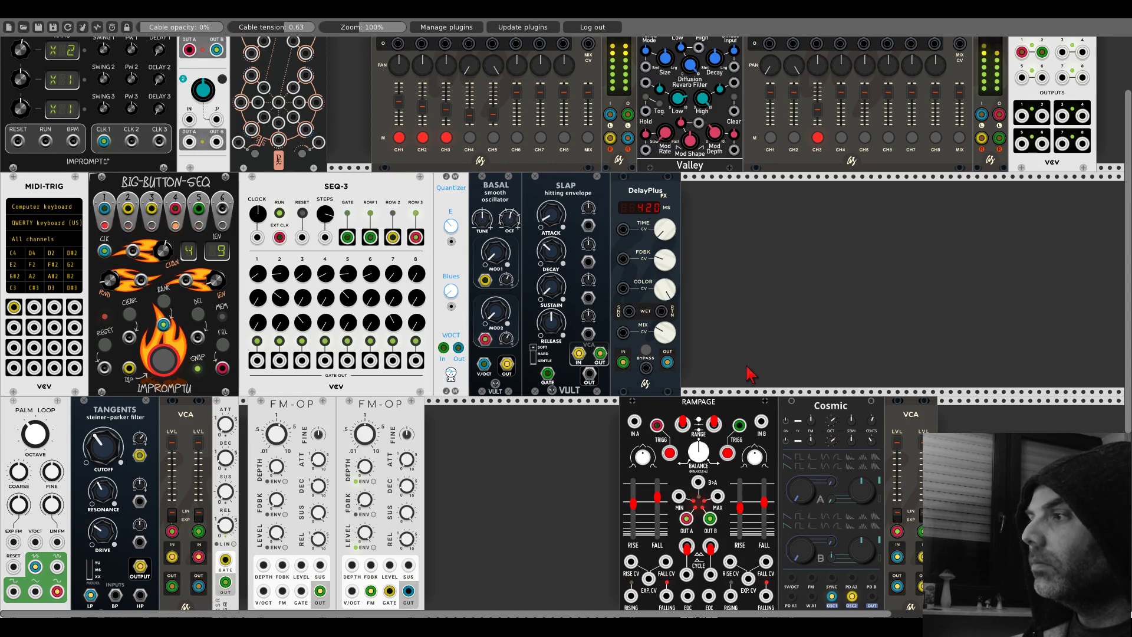
scroll(749, 372, down, 3)
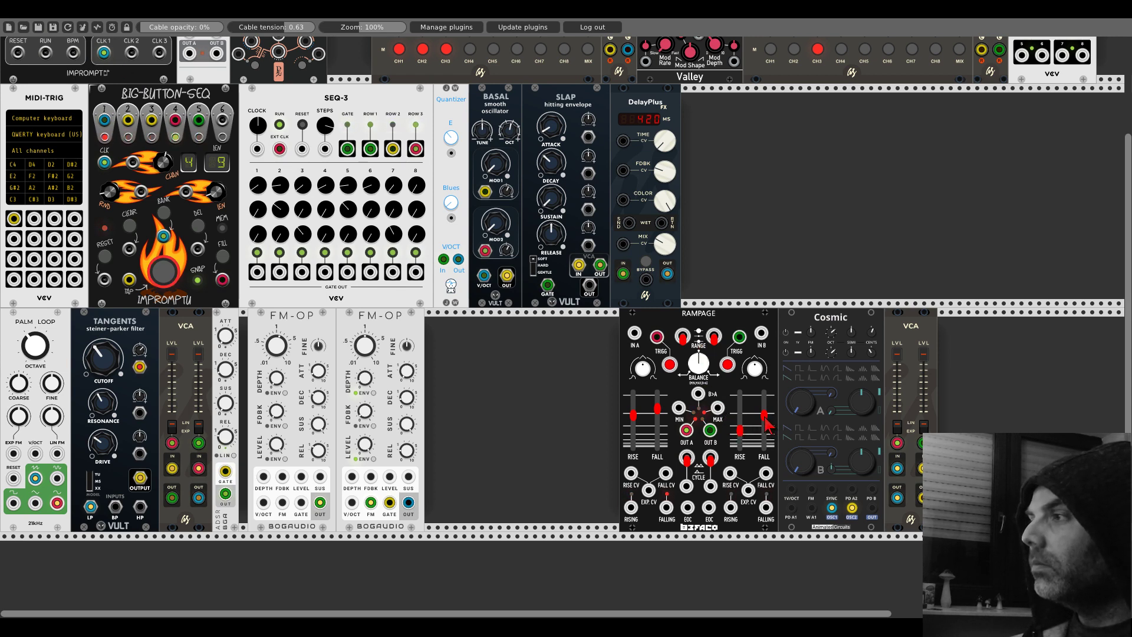
drag(766, 422, 764, 409)
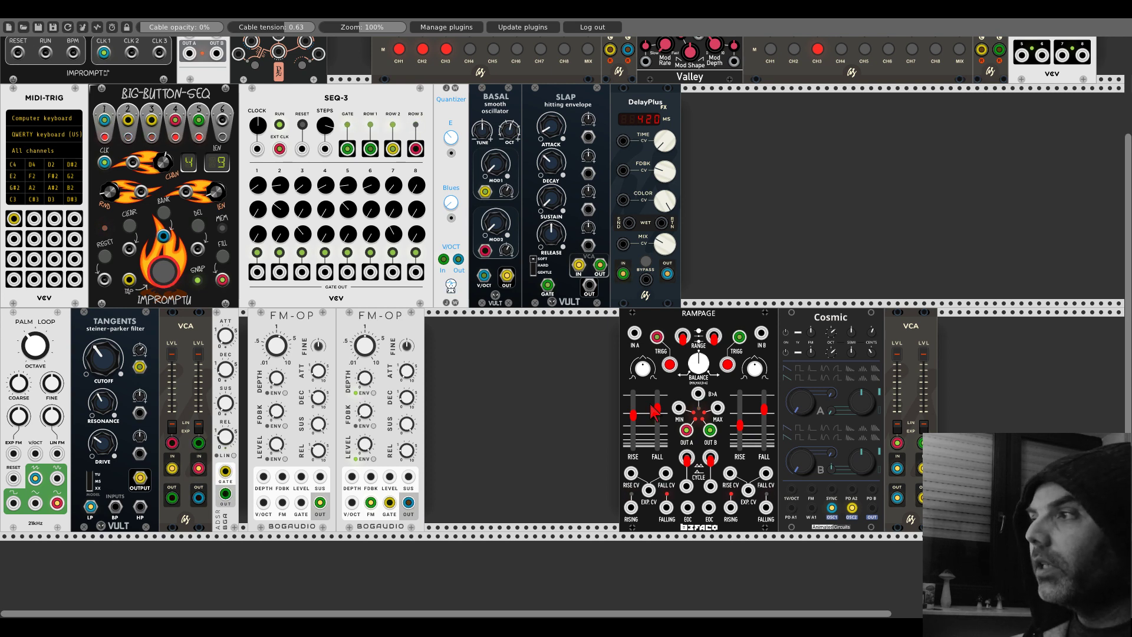
drag(658, 421, 657, 426)
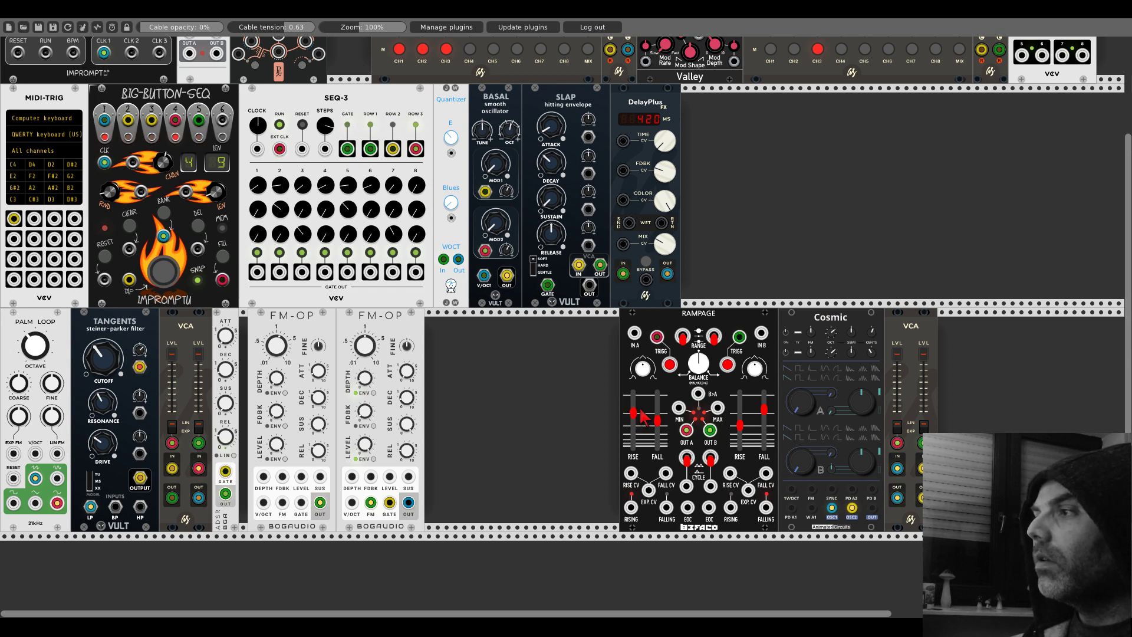
Step: Try a Sequential Switch 8->1 module in the gap before Rampage and remove it
right_click(575, 404)
text(seq)
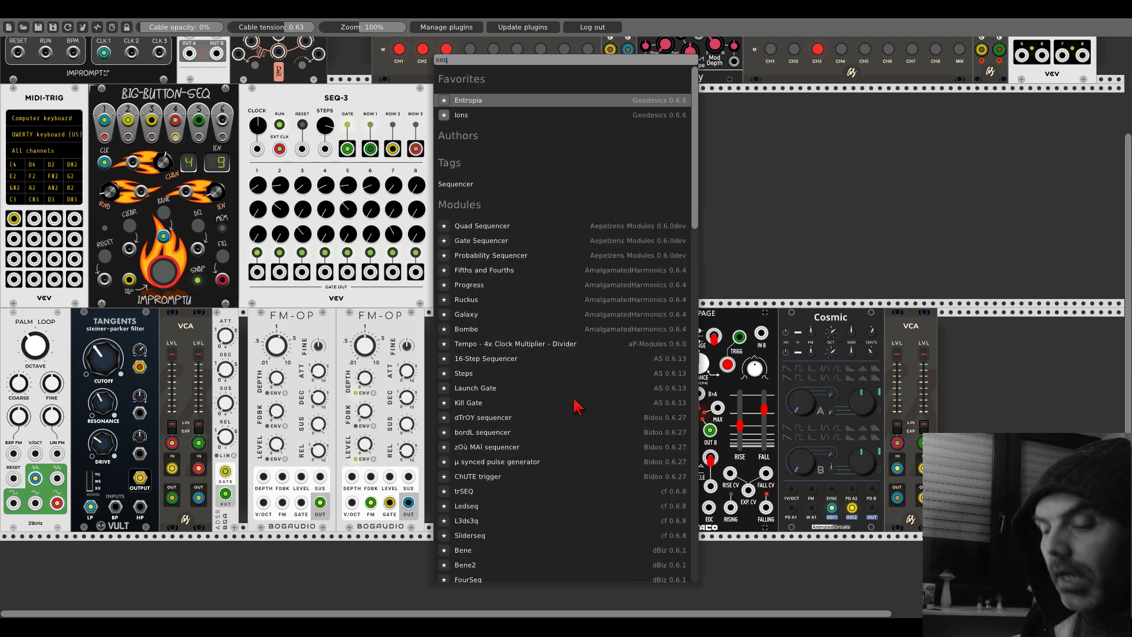
text(ue)
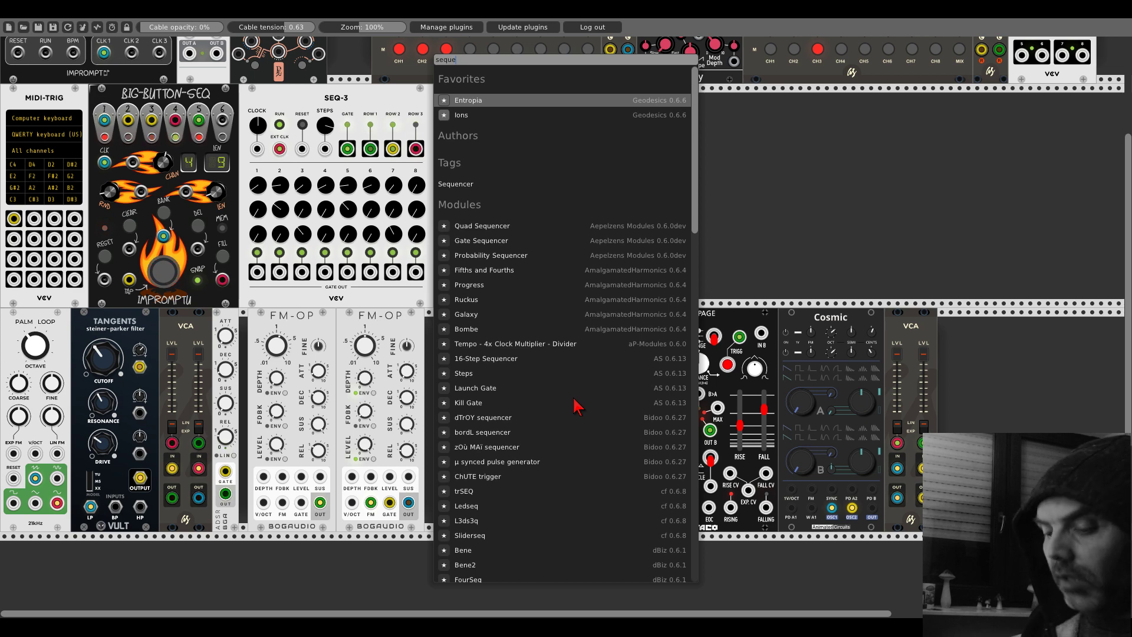
text(t)
key(BackSpace)
key(BackSpace)
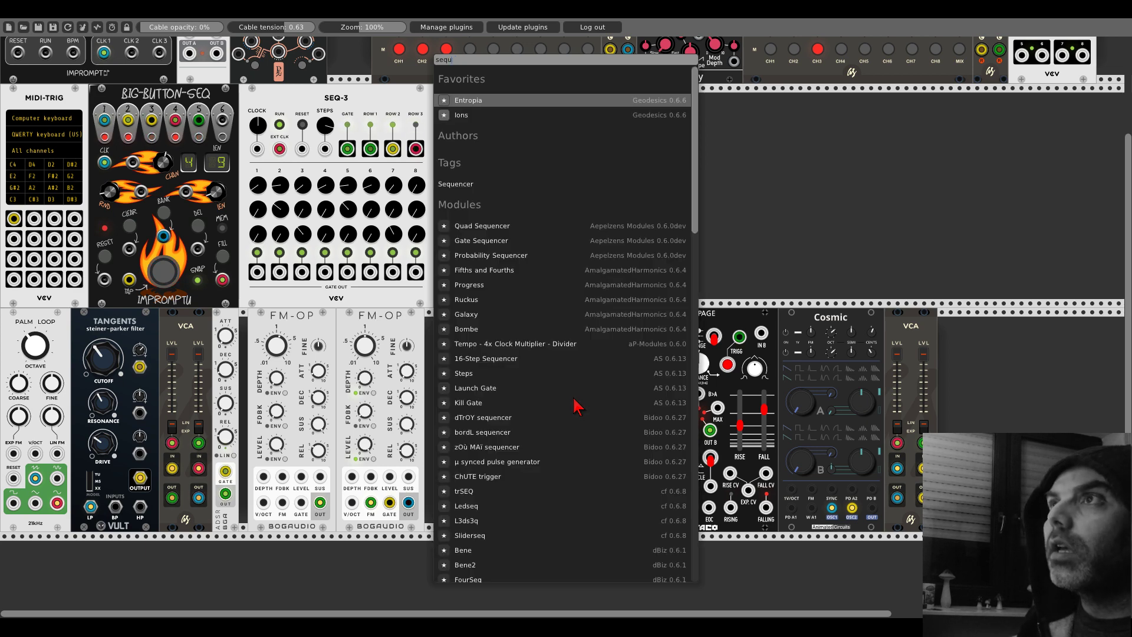
text(n)
key(BackSpace)
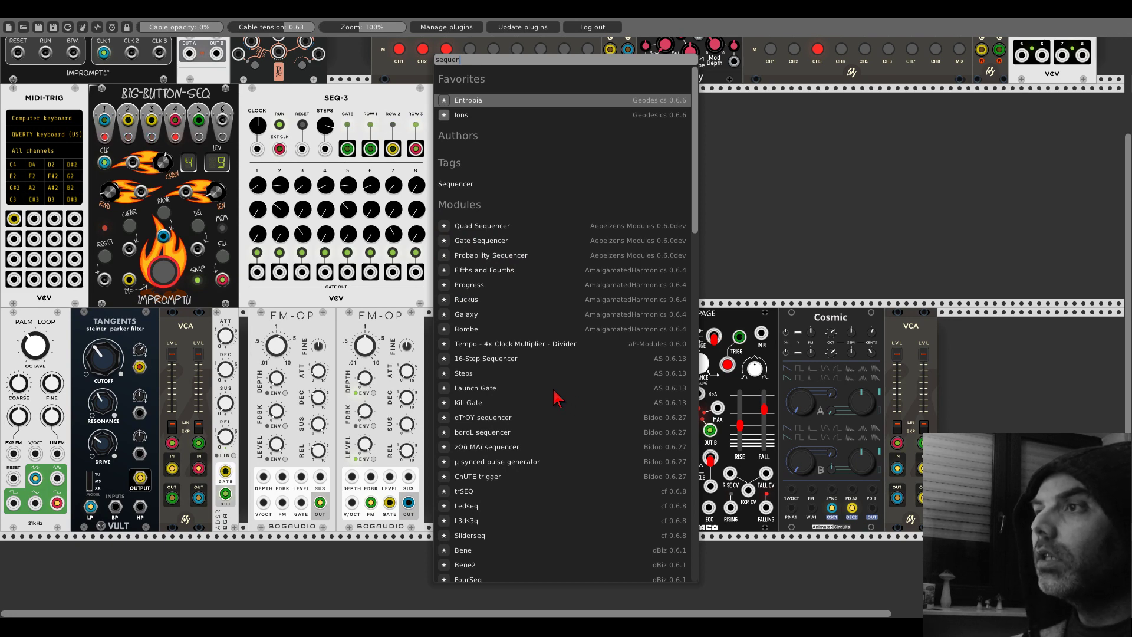
scroll(557, 399, down, 5)
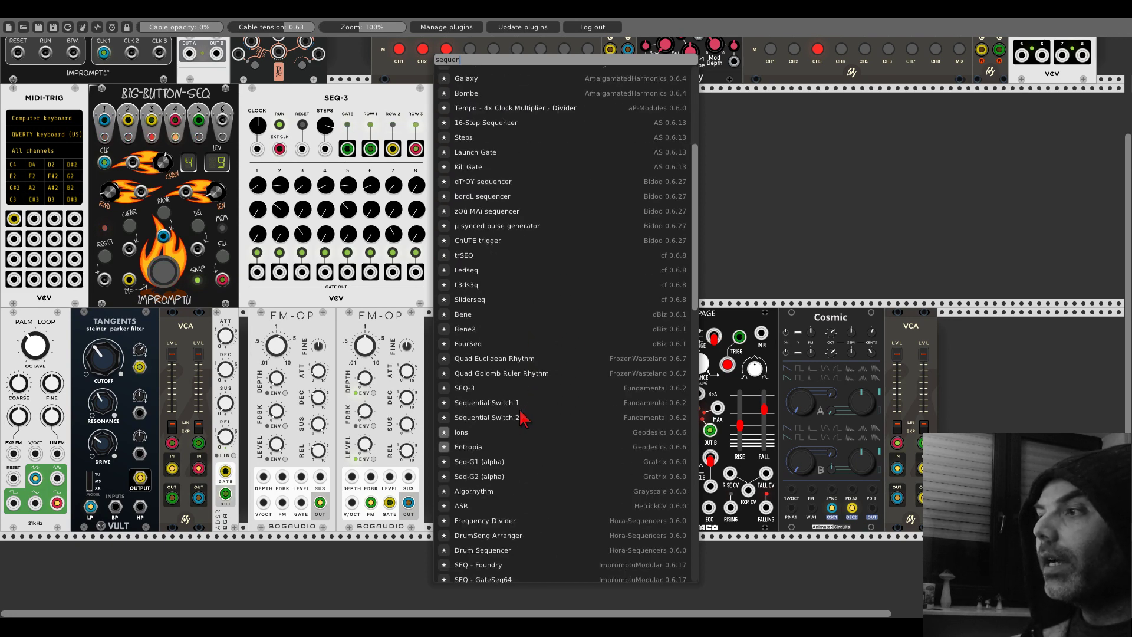
scroll(521, 417, down, 8)
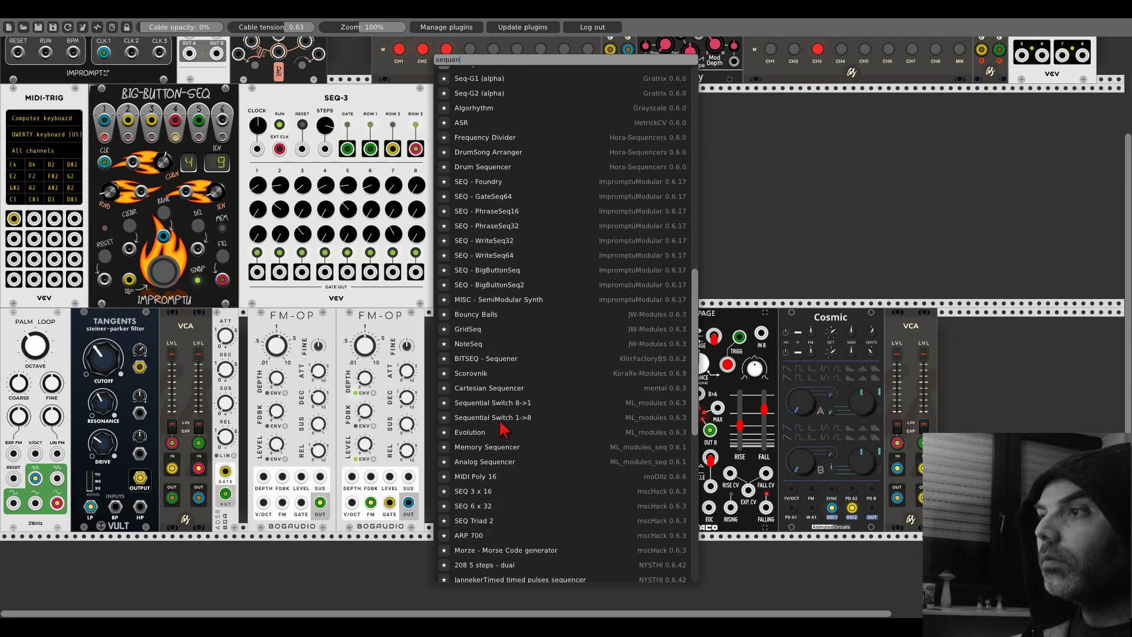
click(510, 403)
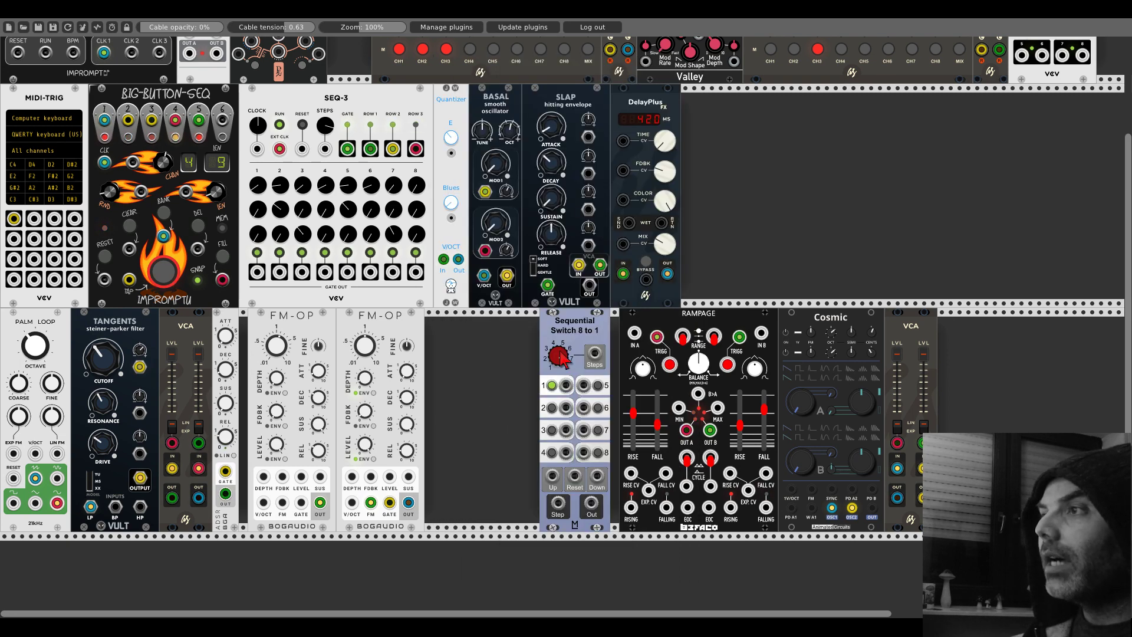
right_click(588, 332)
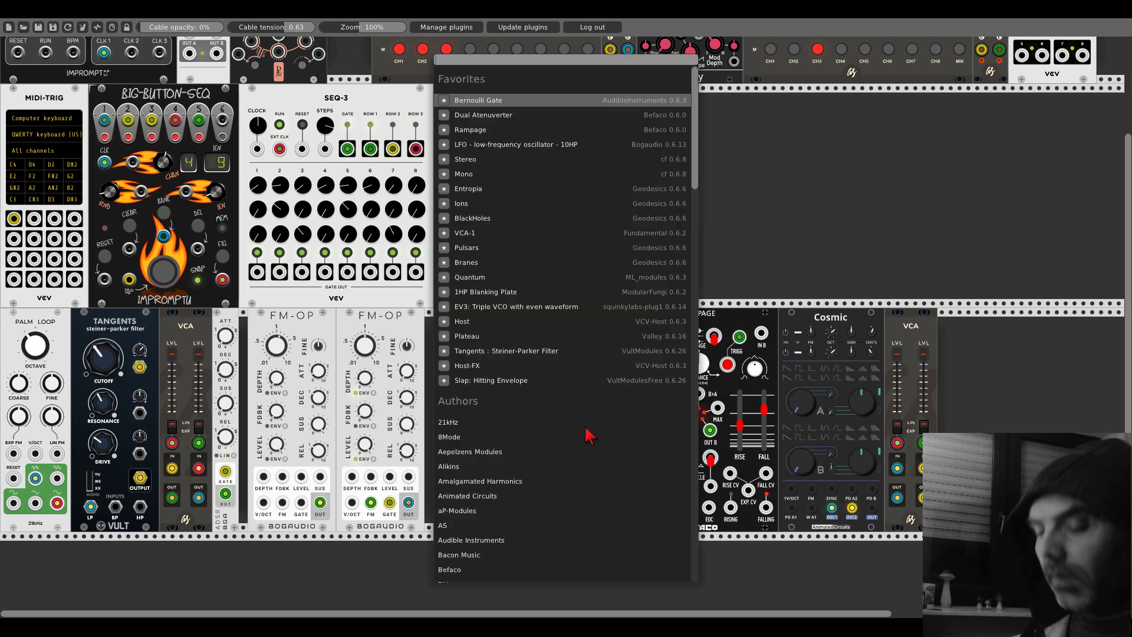
click(588, 435)
right_click(587, 435)
text(sequenti)
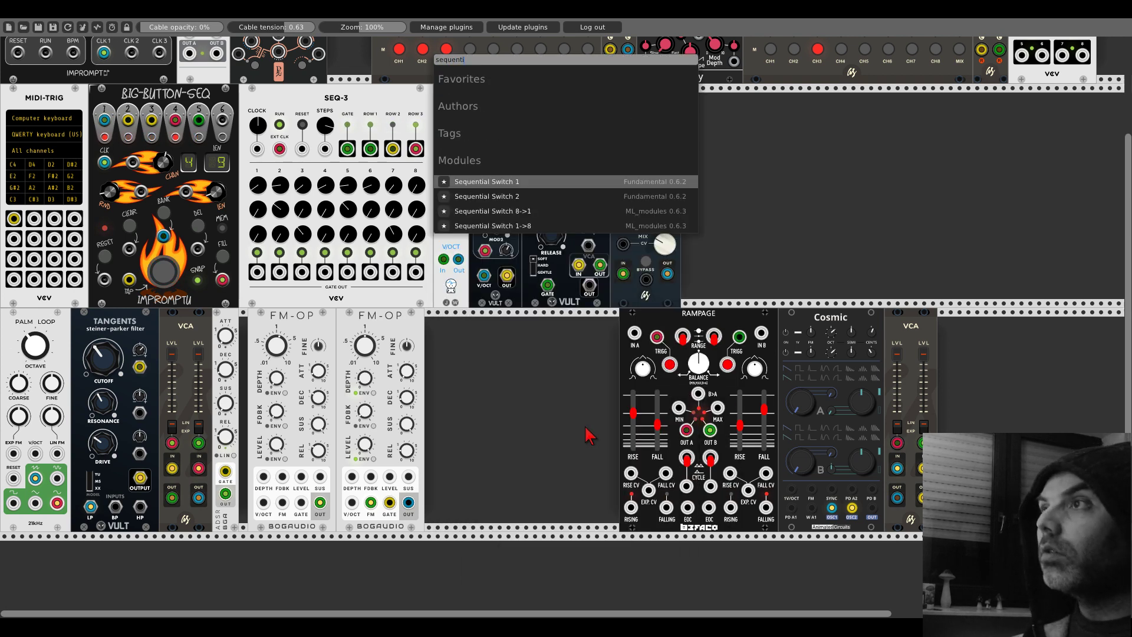
click(535, 227)
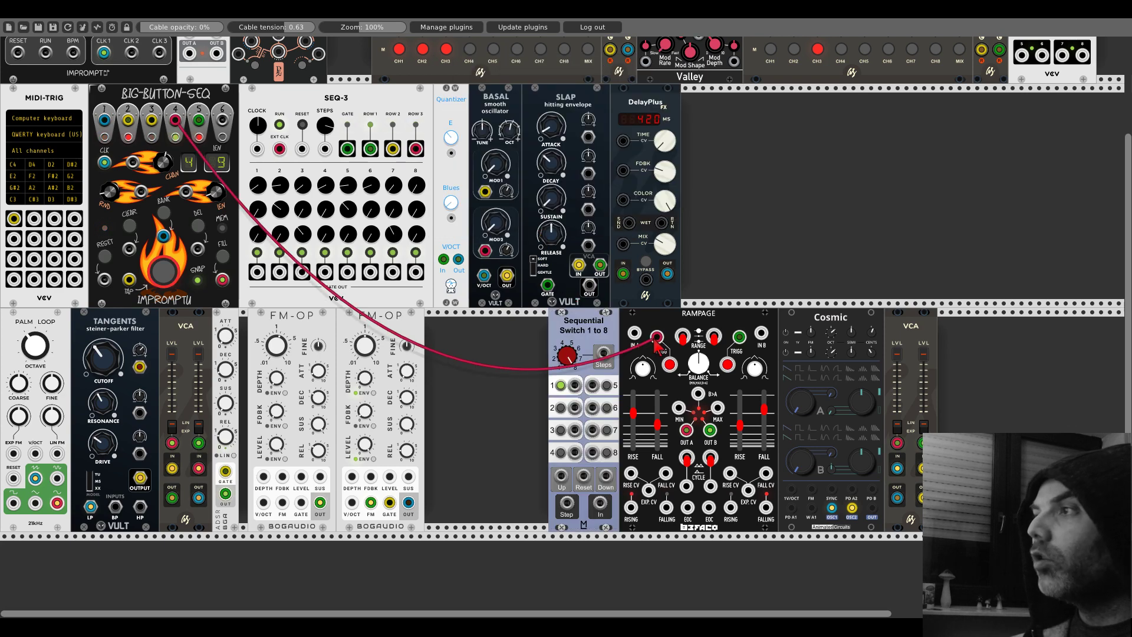
drag(655, 339, 600, 503)
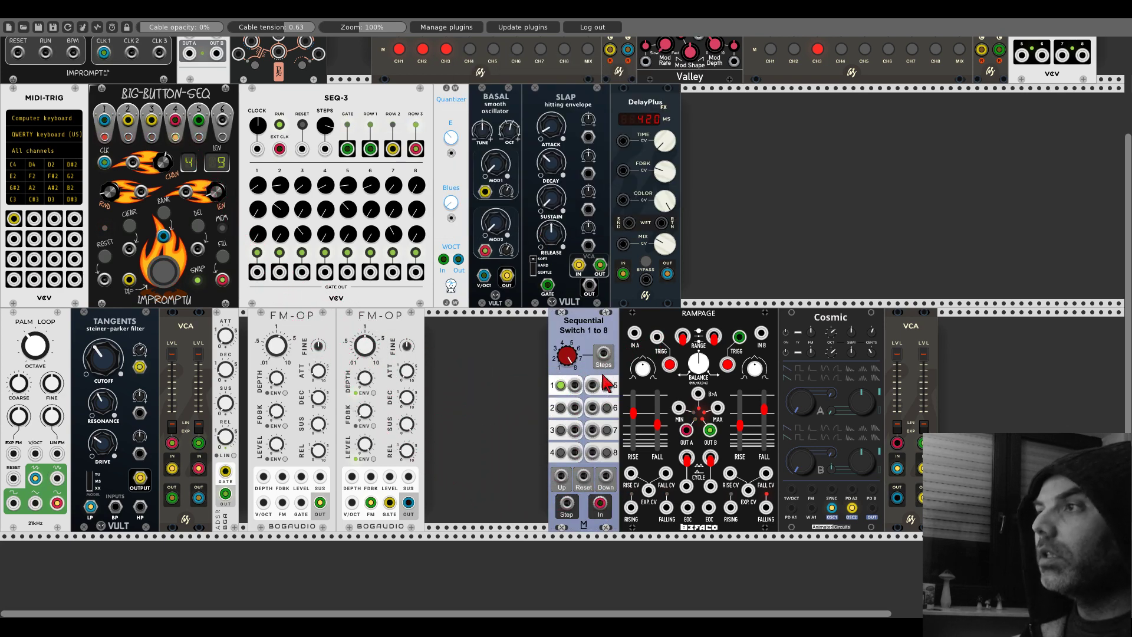
drag(609, 331, 530, 339)
key(ctrl+d)
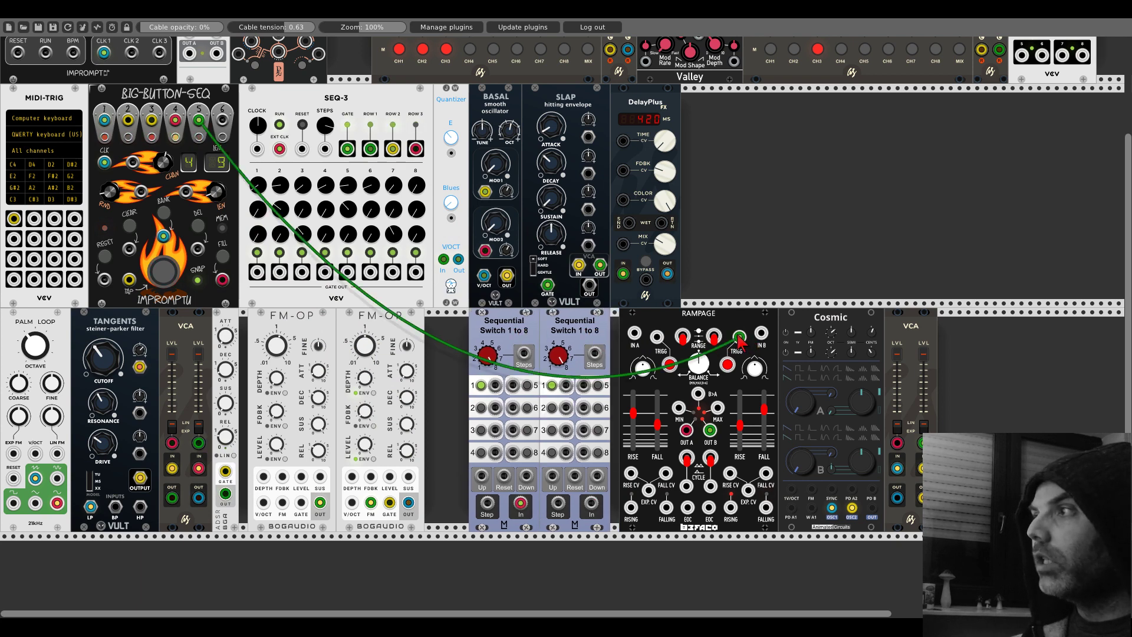
drag(739, 338, 591, 504)
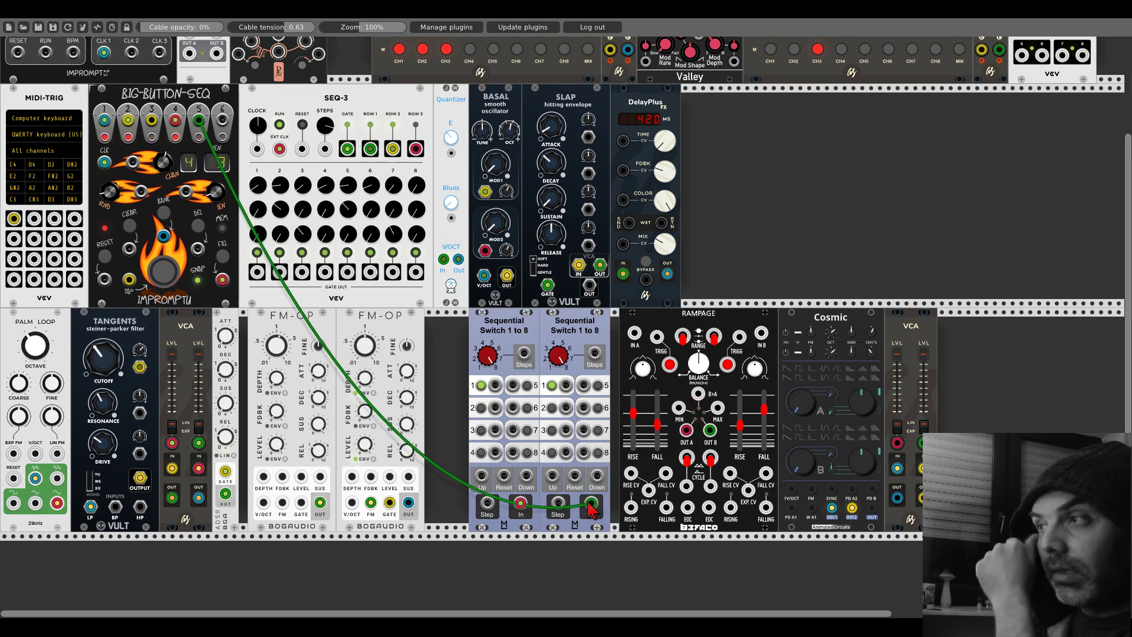
drag(595, 328, 605, 328)
drag(533, 331, 557, 335)
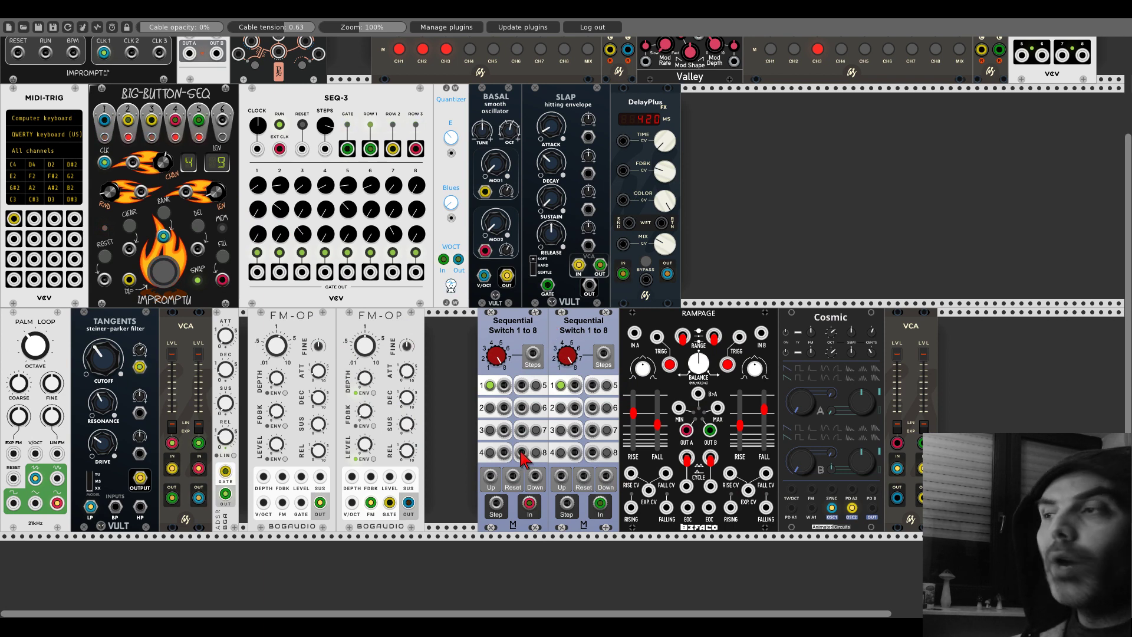
drag(504, 430, 657, 337)
drag(589, 451, 739, 336)
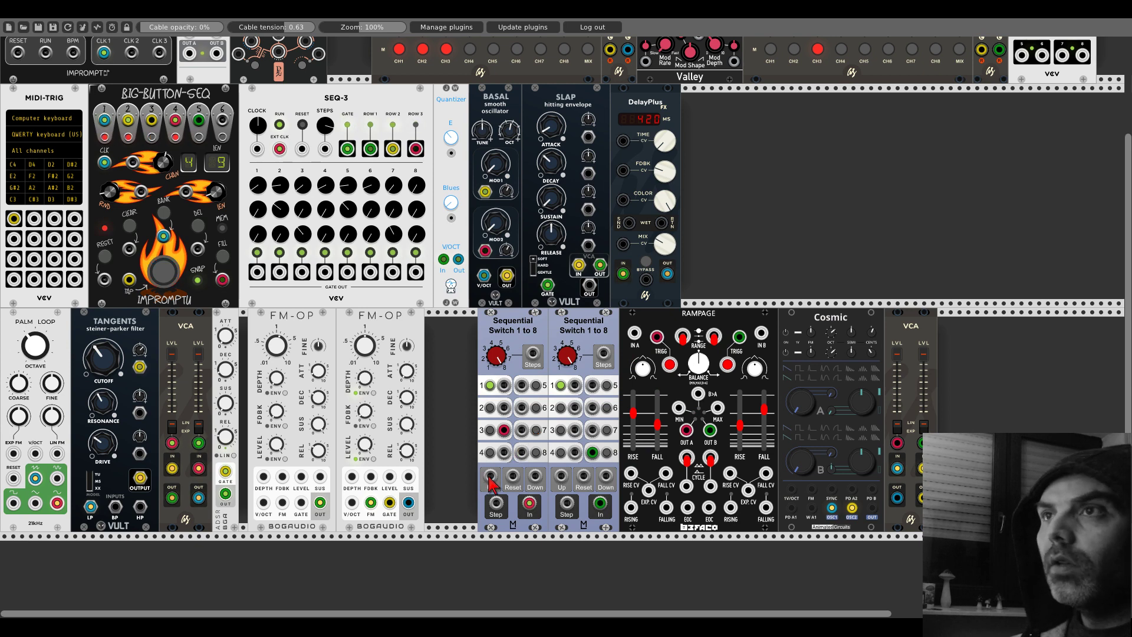
Step: Patch Big-Button-Seq outputs into both switches' Up inputs and the second Bernoulli gate's OUT A and OUT B into their Down inputs
drag(490, 482, 177, 124)
drag(561, 476, 223, 121)
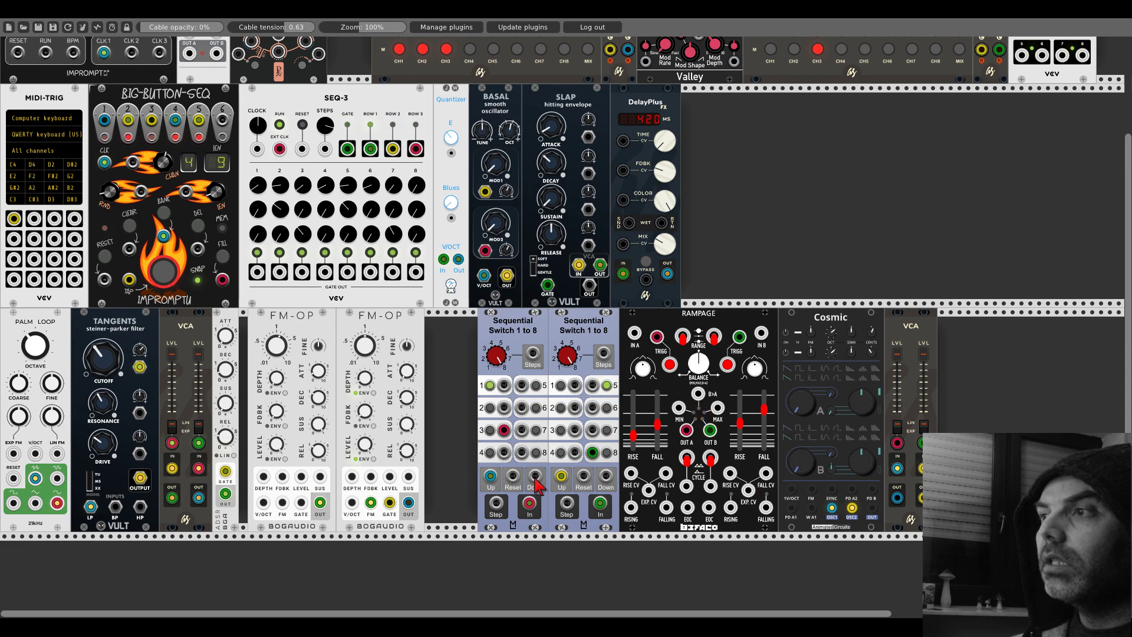
drag(535, 478, 401, 489)
scroll(224, 112, up, 4)
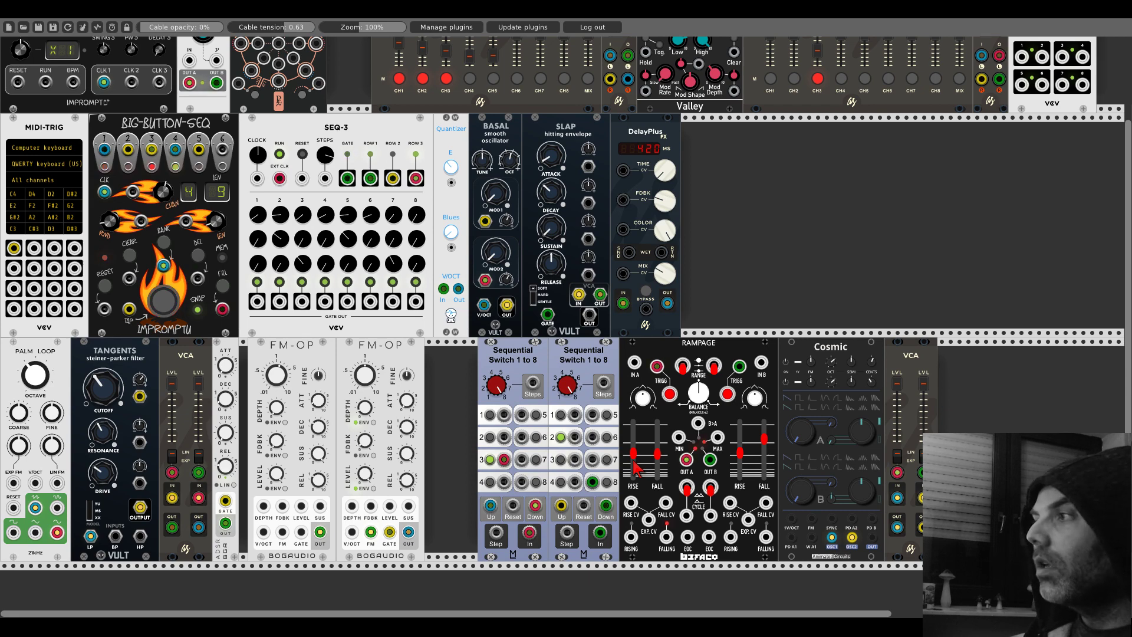
Step: Unmute channels 1, 2 and 3 on the first mixer and channel 3 on the second mixer
scroll(479, 204, up, 5)
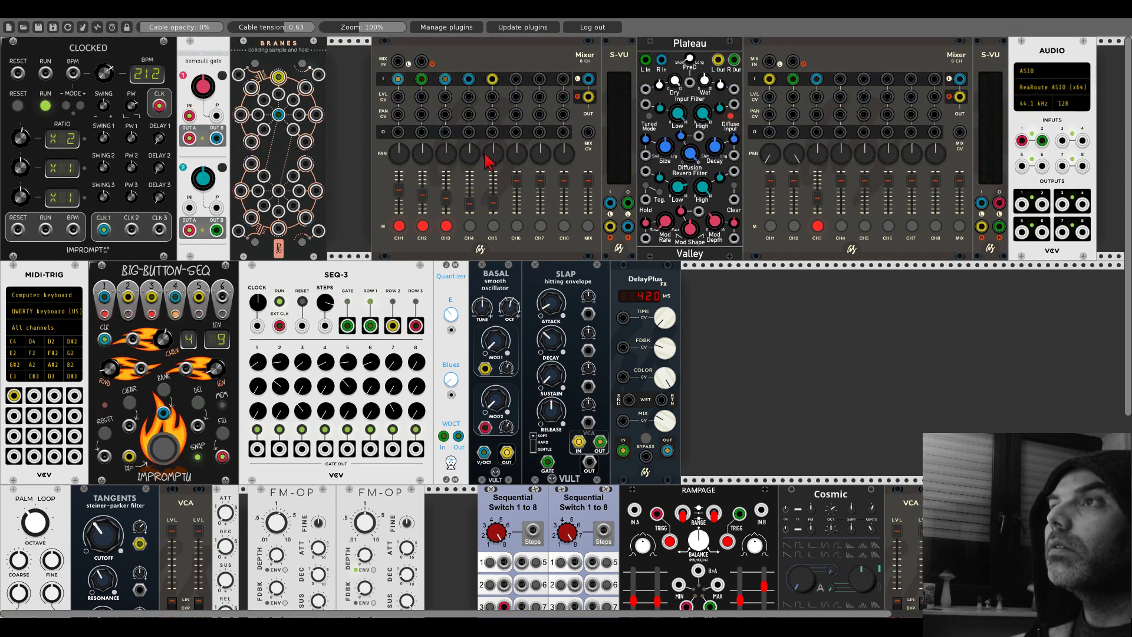
scroll(770, 383, down, 4)
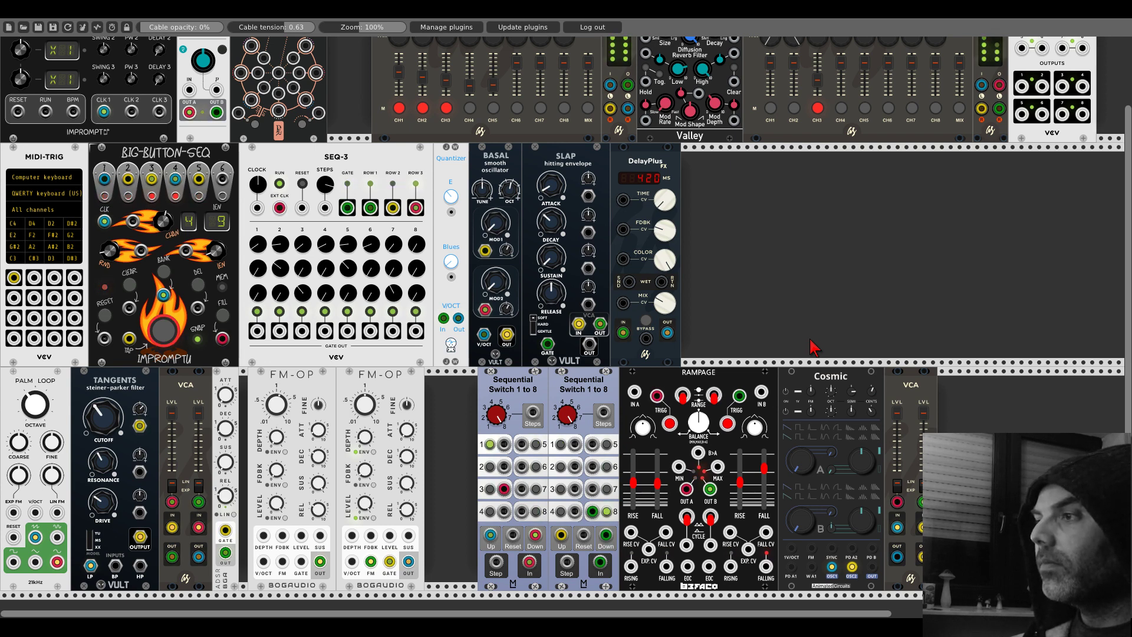
scroll(811, 347, up, 4)
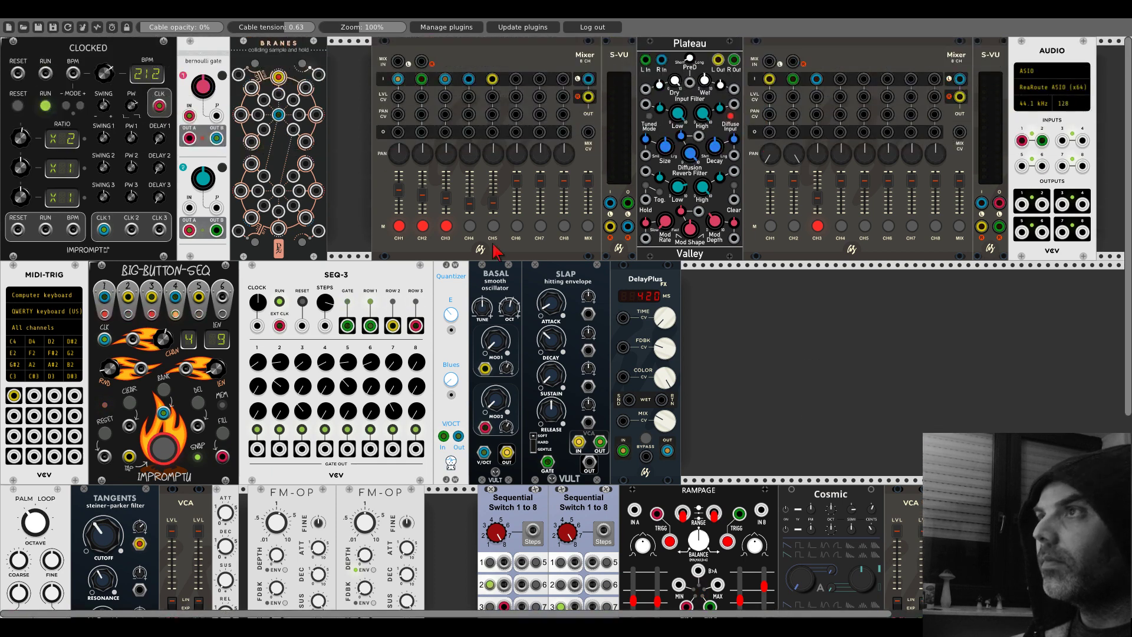
click(446, 225)
click(422, 226)
click(399, 226)
click(817, 226)
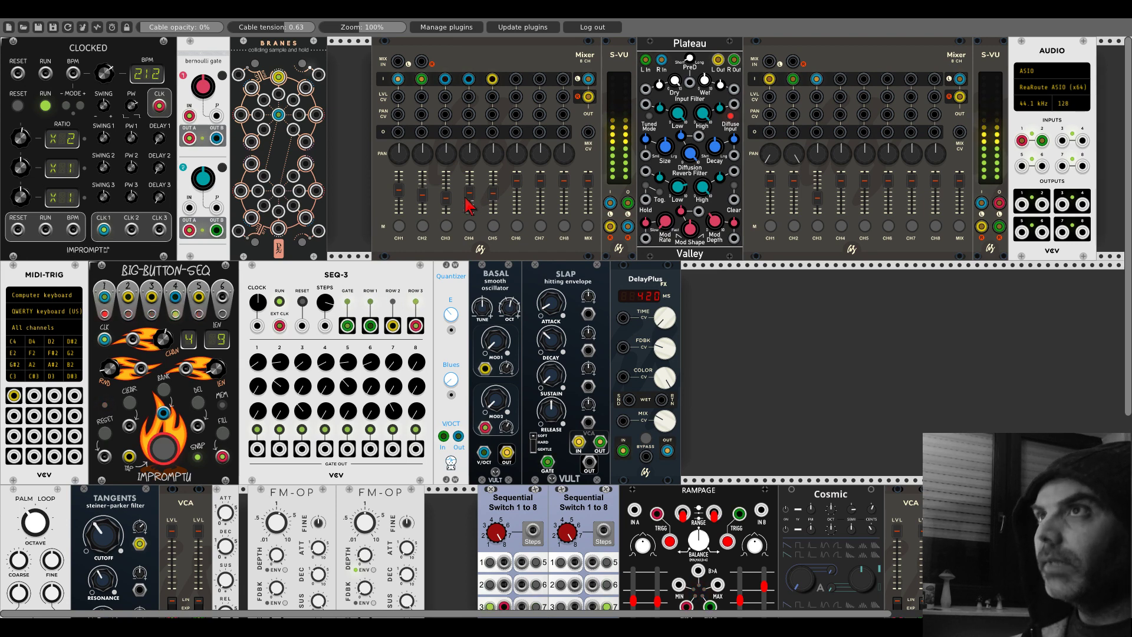
Step: Patch two further Branes outputs into Cosmic's PD A1 and PD B inputs
drag(278, 77, 871, 469)
scroll(873, 456, up, 3)
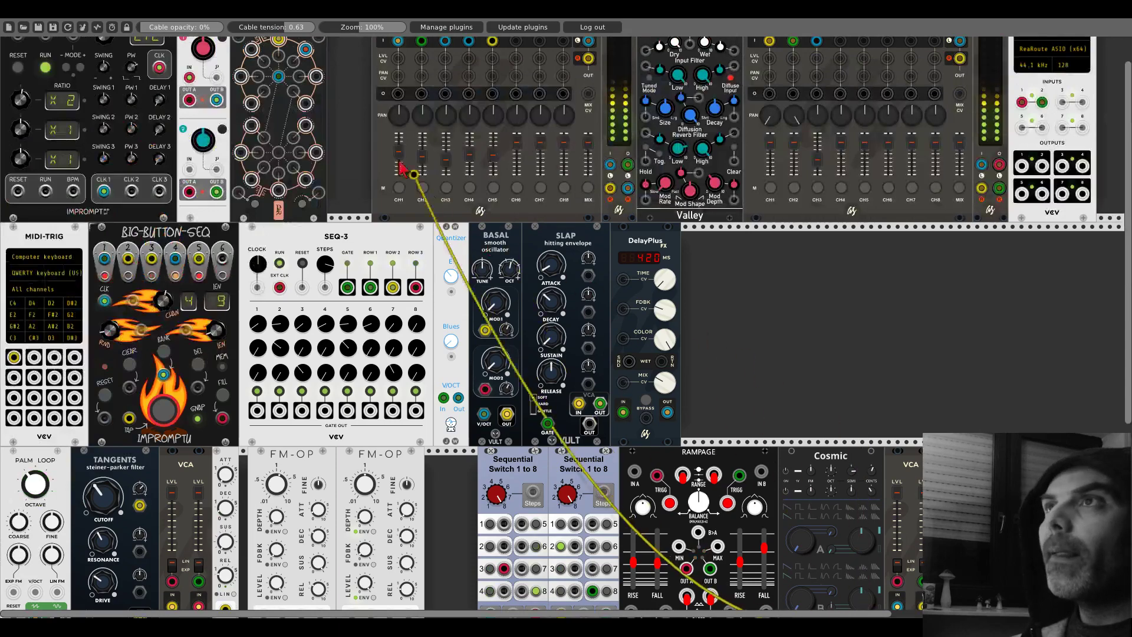
scroll(854, 394, down, 2)
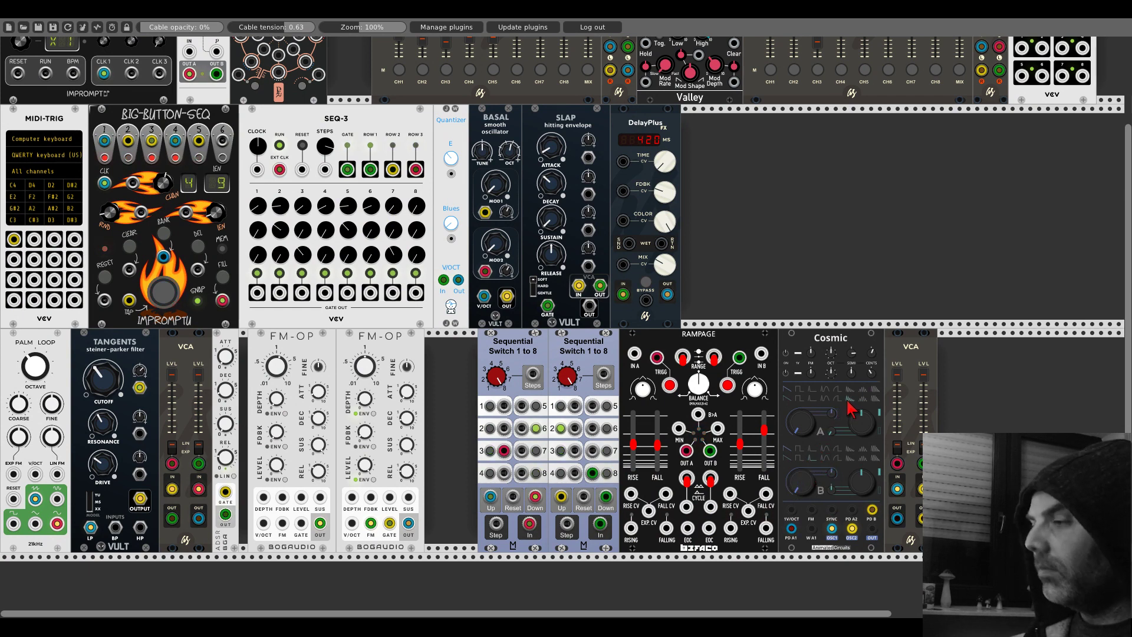
scroll(770, 320, up, 3)
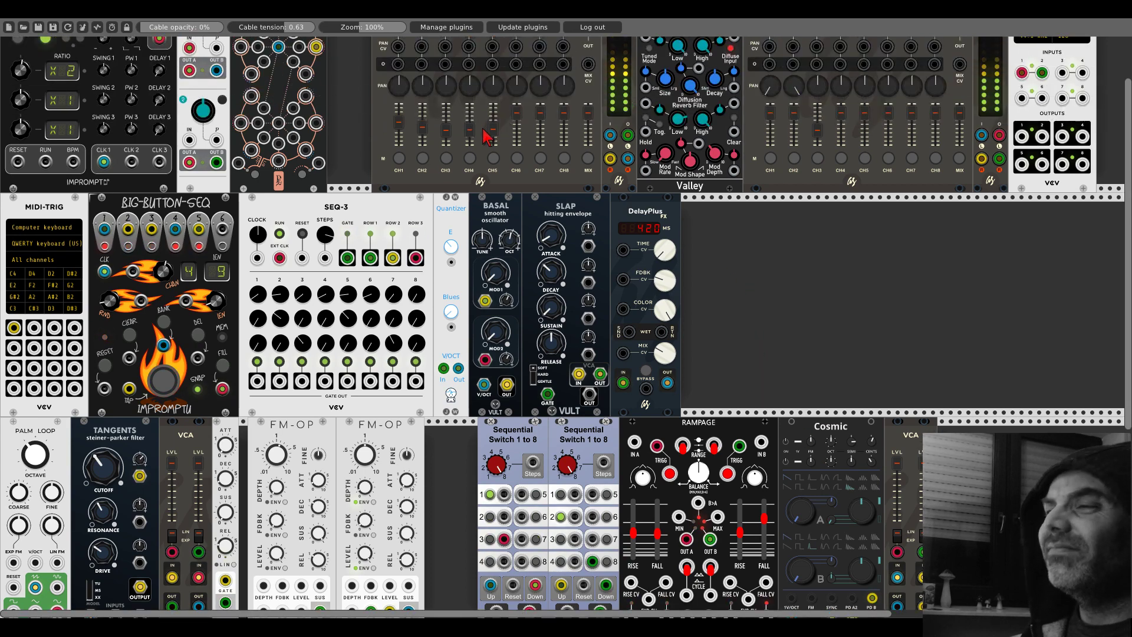
scroll(731, 321, down, 3)
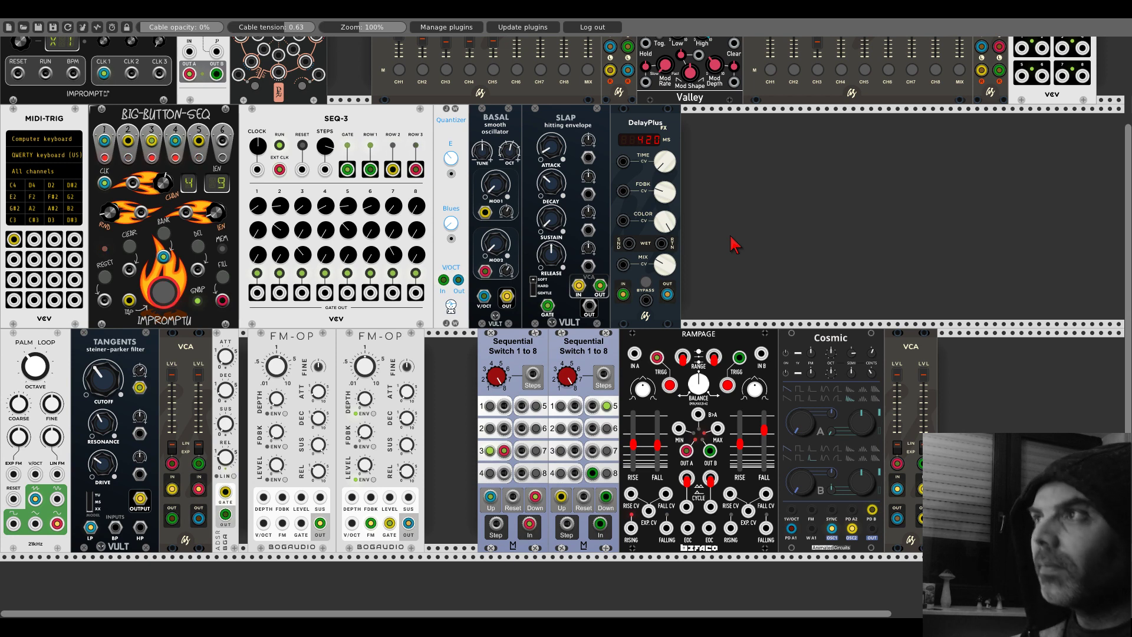
scroll(734, 245, up, 5)
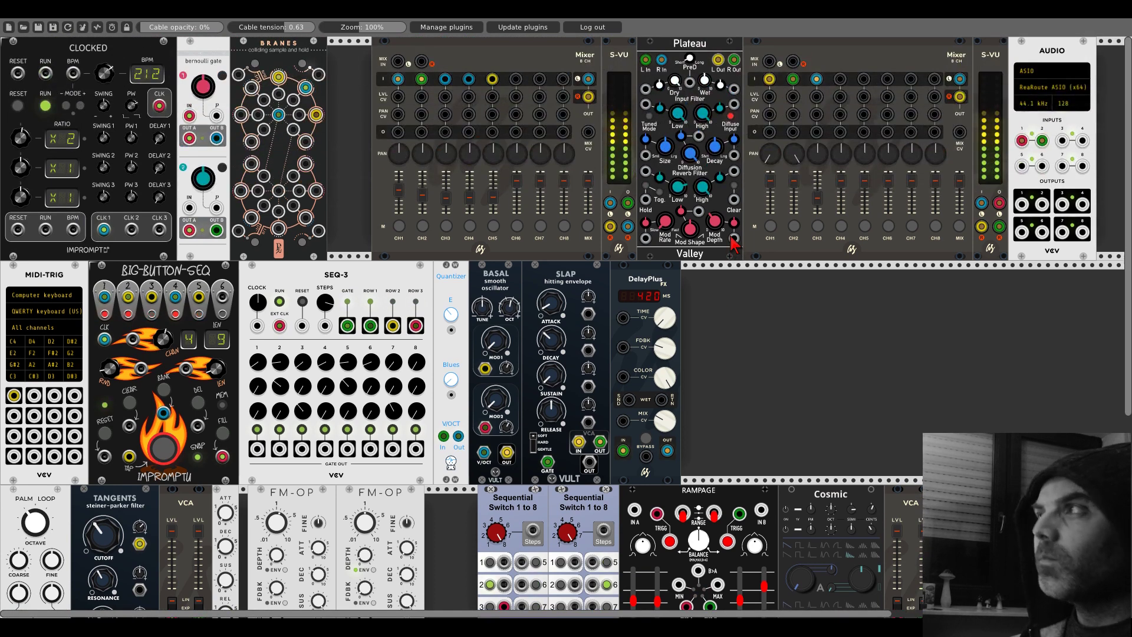
scroll(734, 243, down, 2)
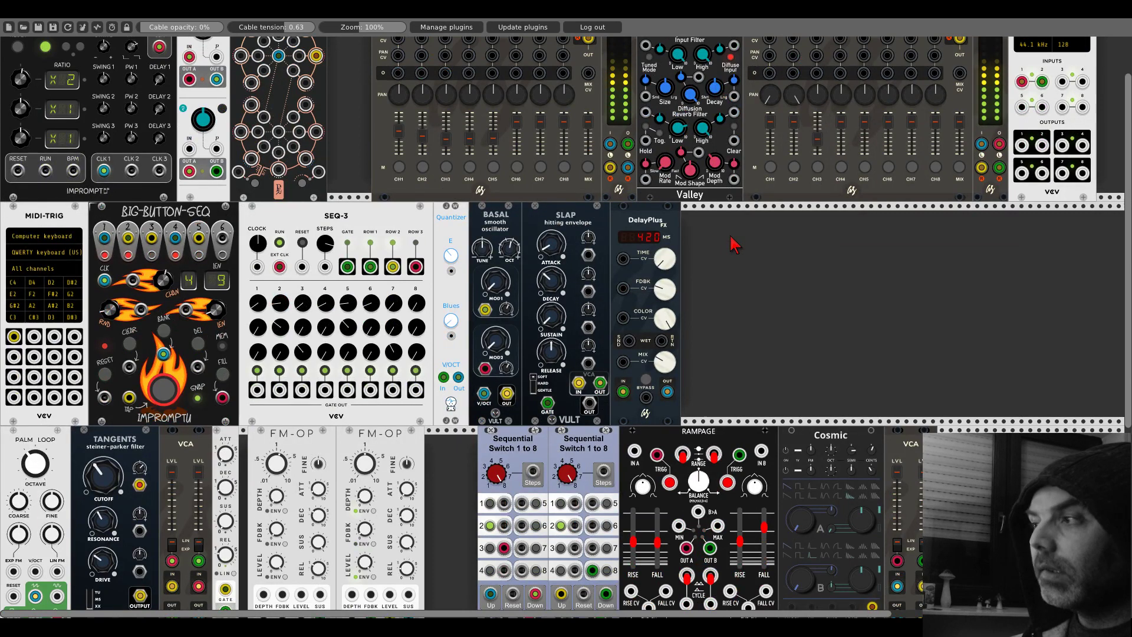
Step: Duplicate the second FM-OP and place the copy in the free space of the middle row, beyond DelayPlus
scroll(734, 244, down, 1)
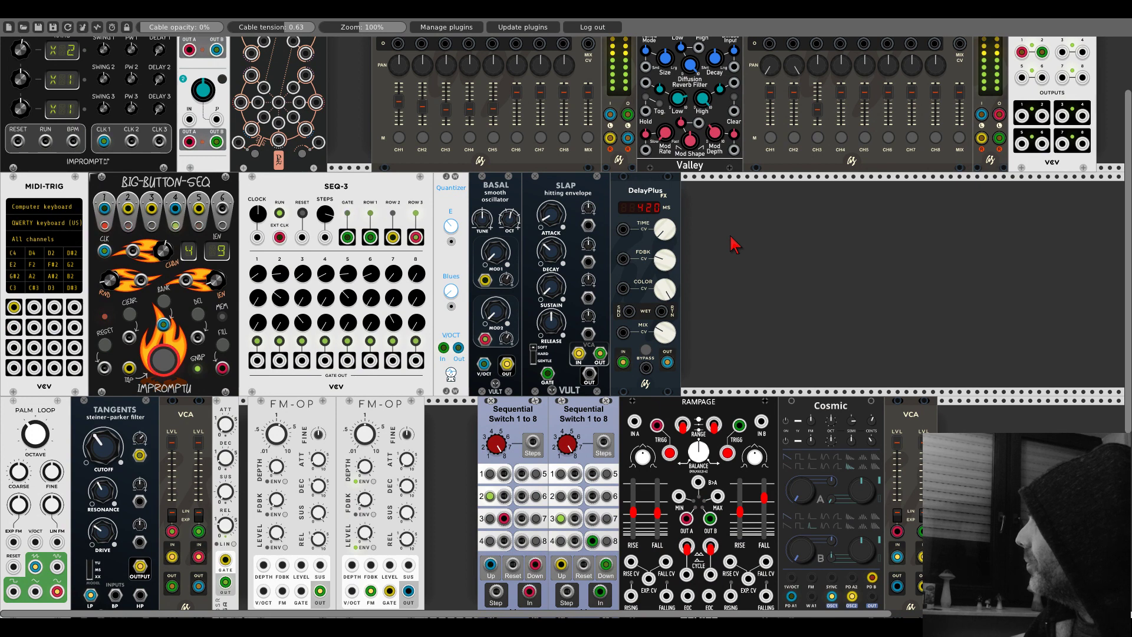
scroll(733, 253, up, 3)
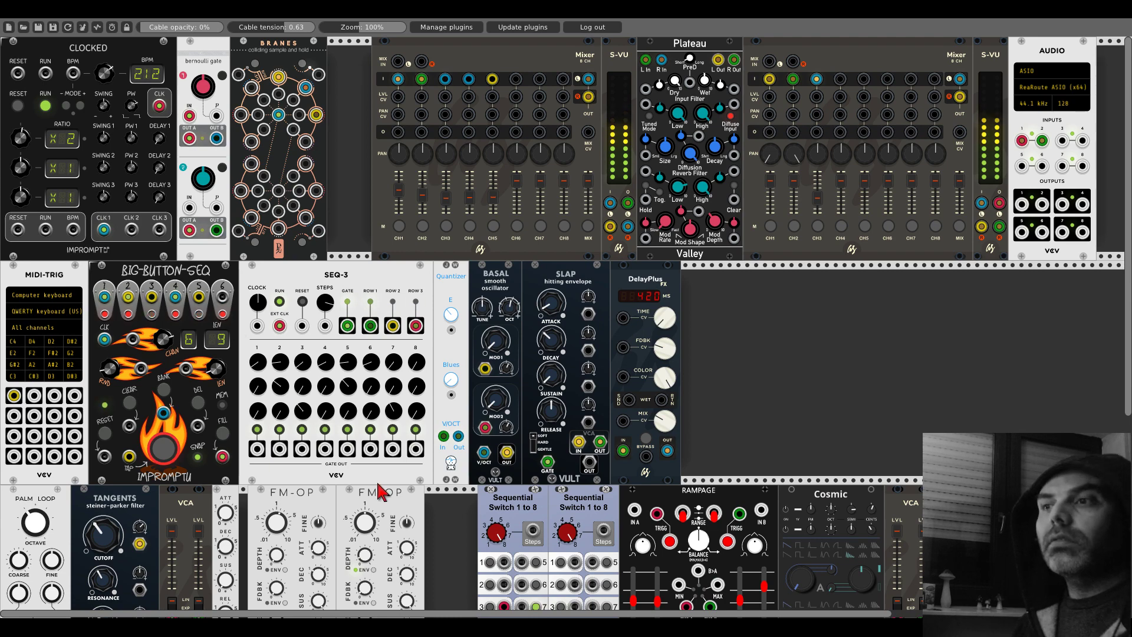
scroll(413, 494, down, 5)
key(ctrl+d)
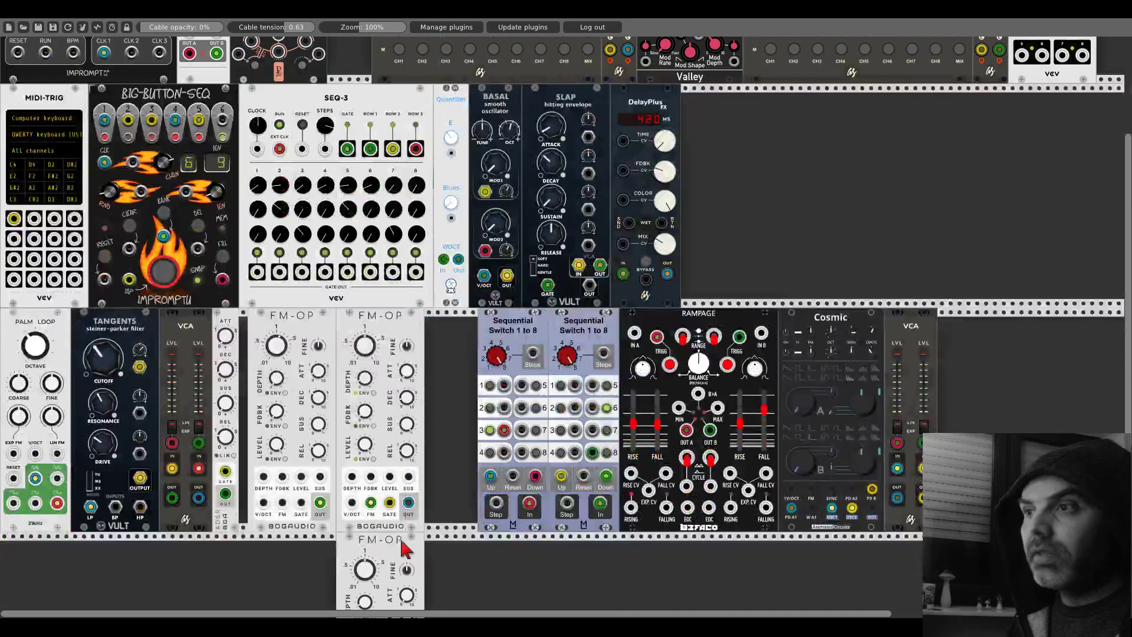
click(823, 197)
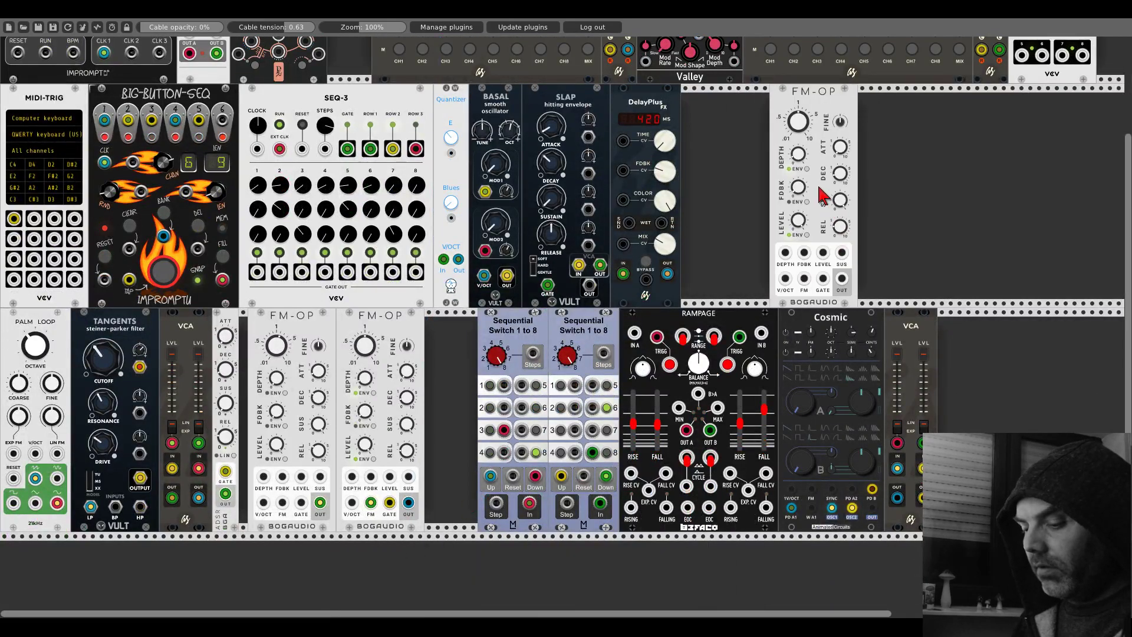
scroll(819, 204, up, 4)
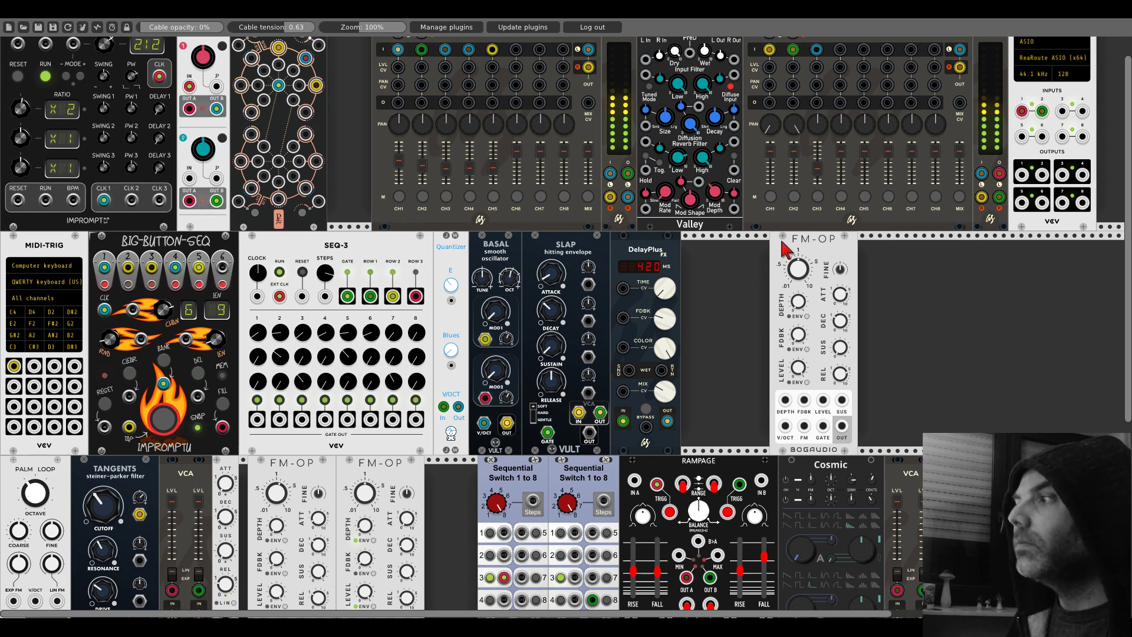
drag(784, 249, 976, 250)
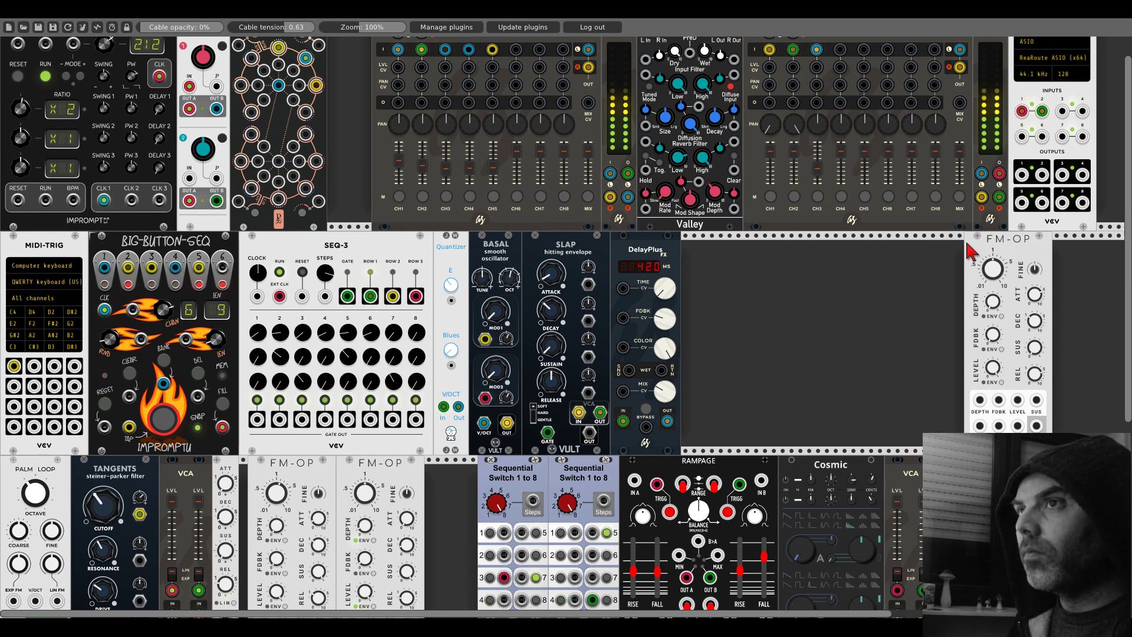
right_click(847, 328)
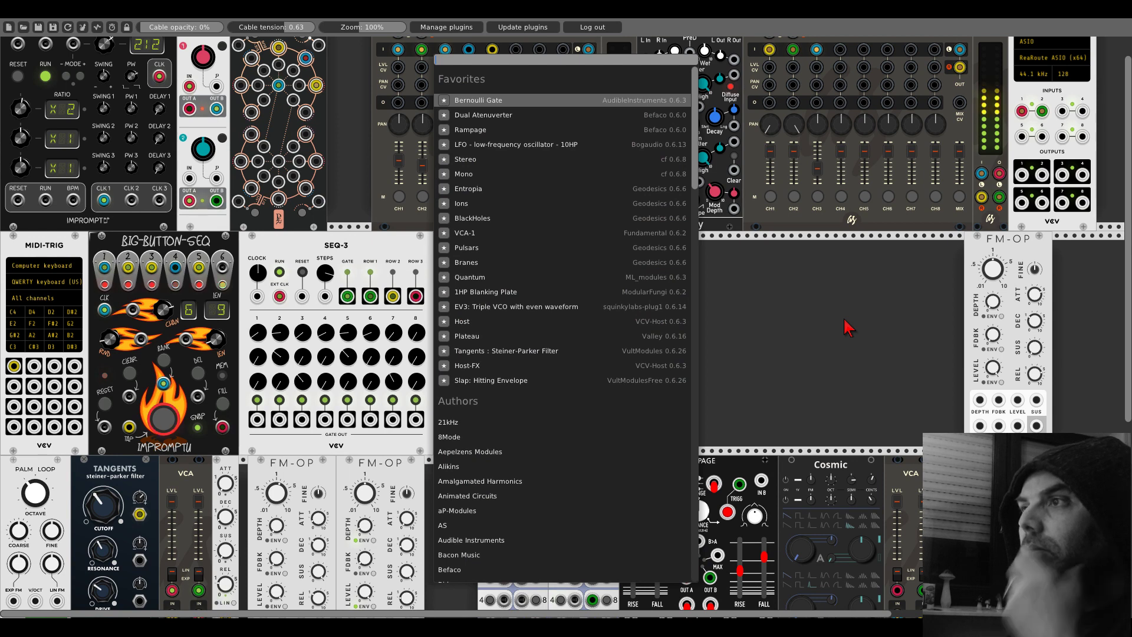
click(847, 328)
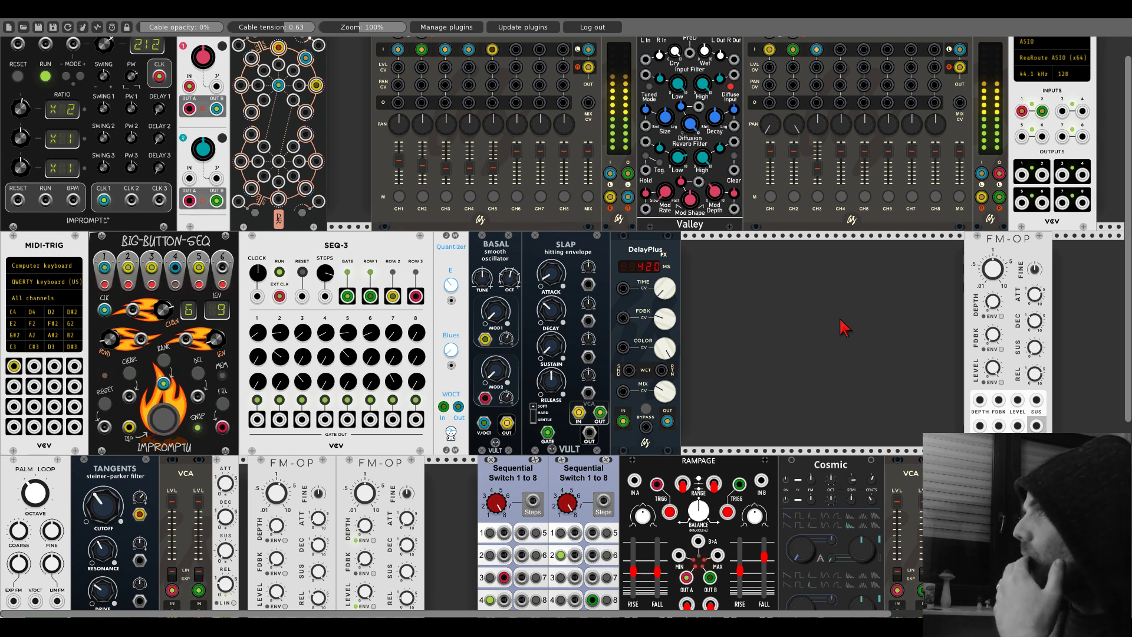
drag(978, 266, 841, 285)
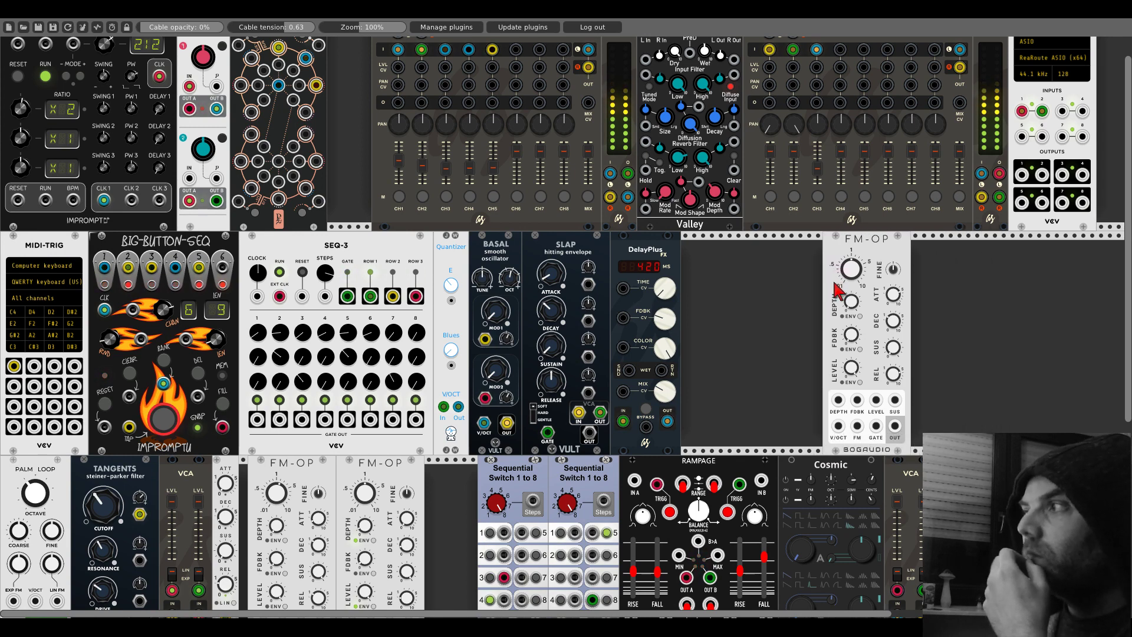
Step: Add a Bogaudio MANUAL module, patch its first output into the new FM-OP's GATE, and send the FM-OP's OUT to the first mixer's channel 6
right_click(803, 321)
text(gate)
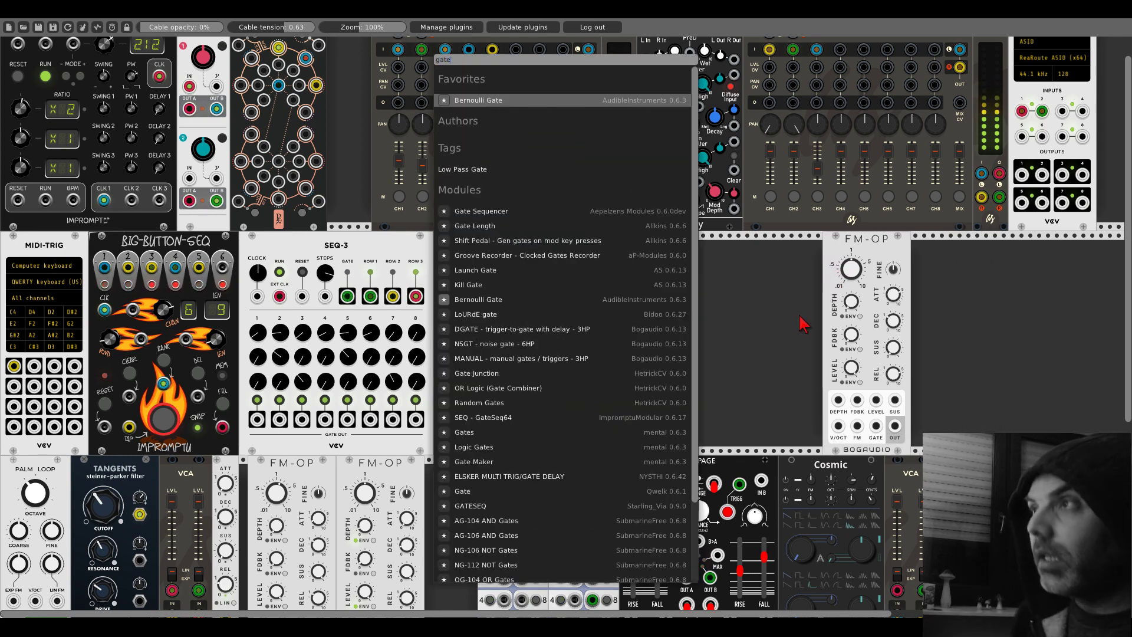
click(499, 359)
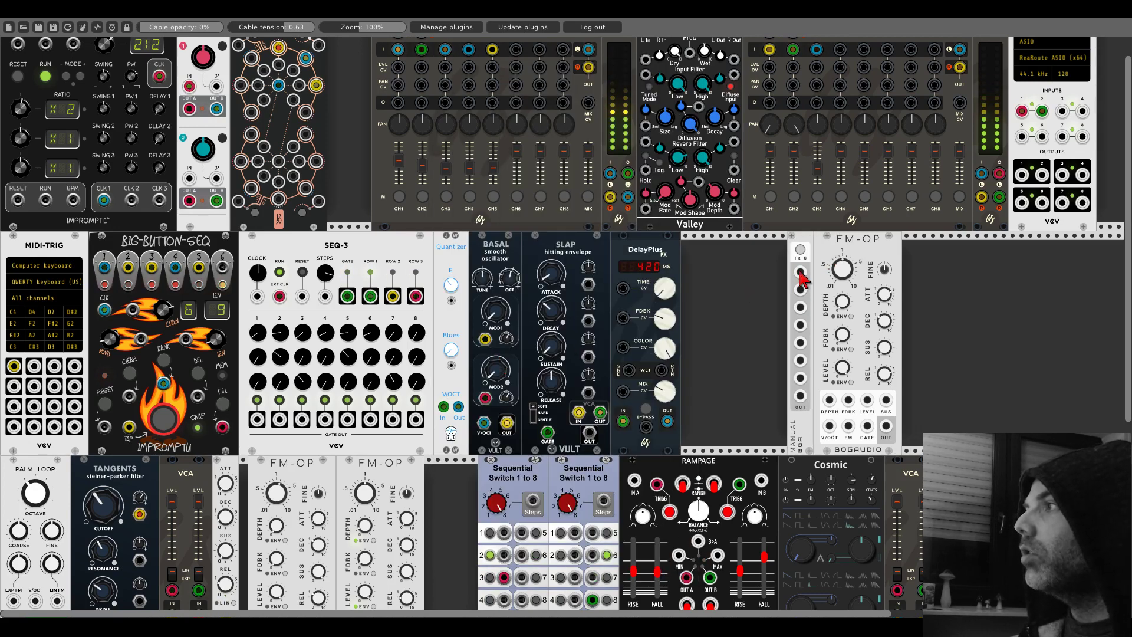
drag(800, 272, 515, 78)
scroll(691, 306, up, 1)
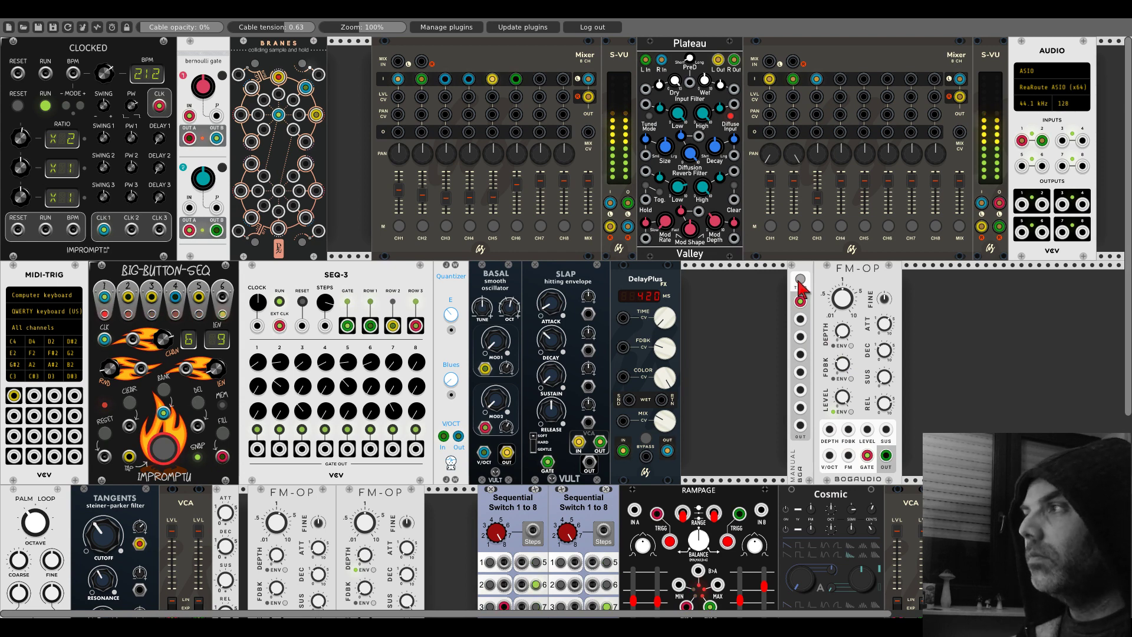
Step: Move the new FM-OP further along the row and delete the MANUAL module
drag(837, 277, 890, 277)
right_click(810, 265)
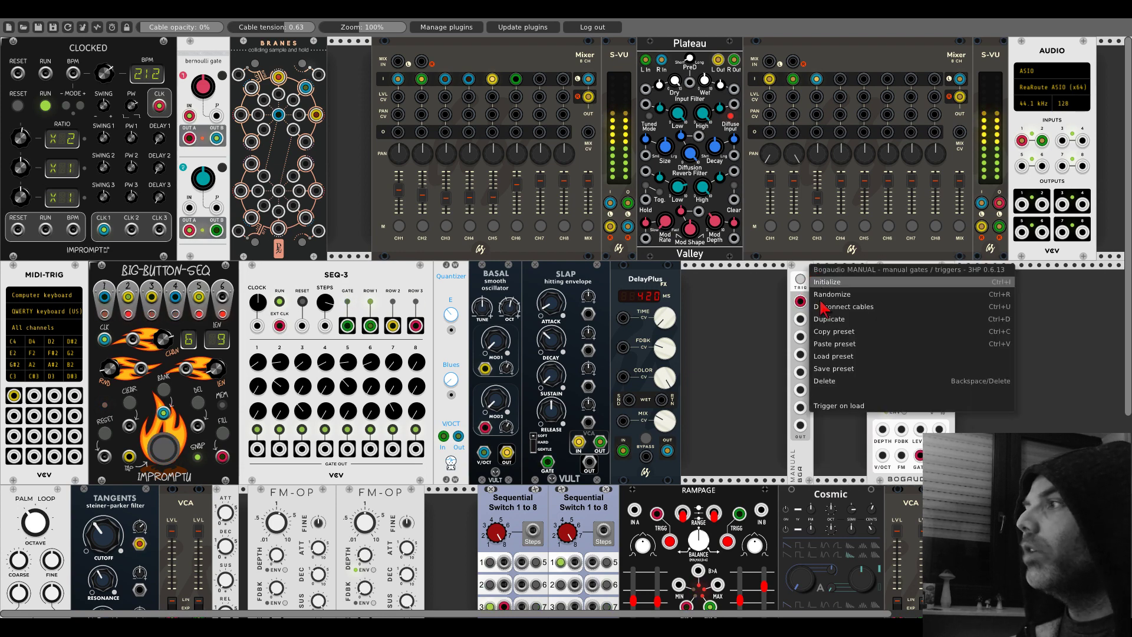
click(838, 383)
scroll(770, 379, down, 1)
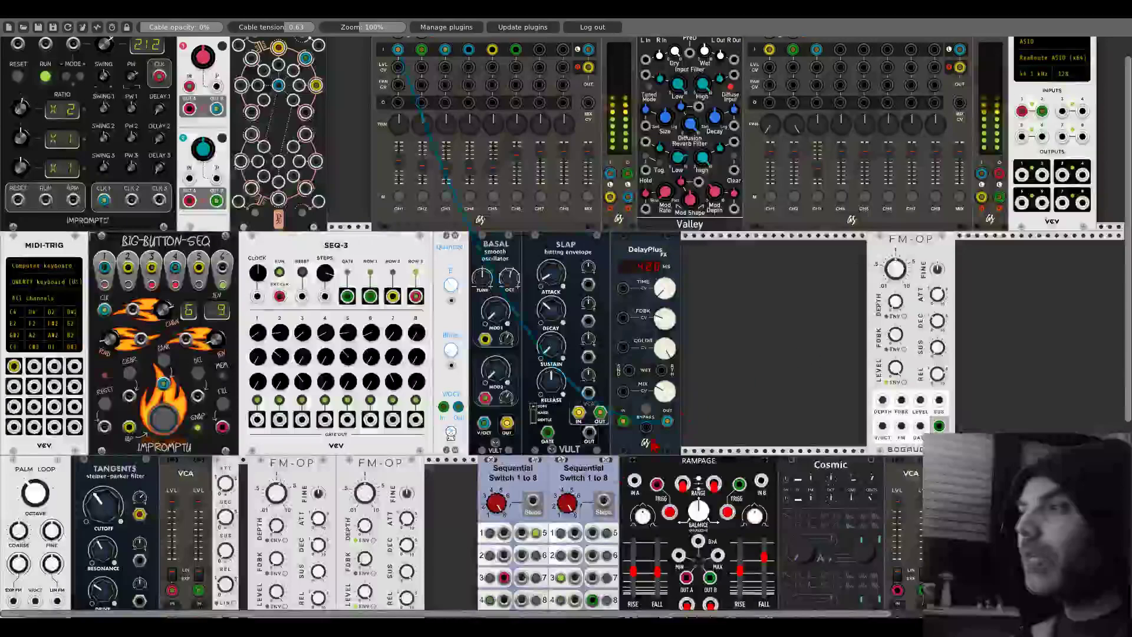
drag(589, 481, 810, 108)
scroll(747, 228, up, 3)
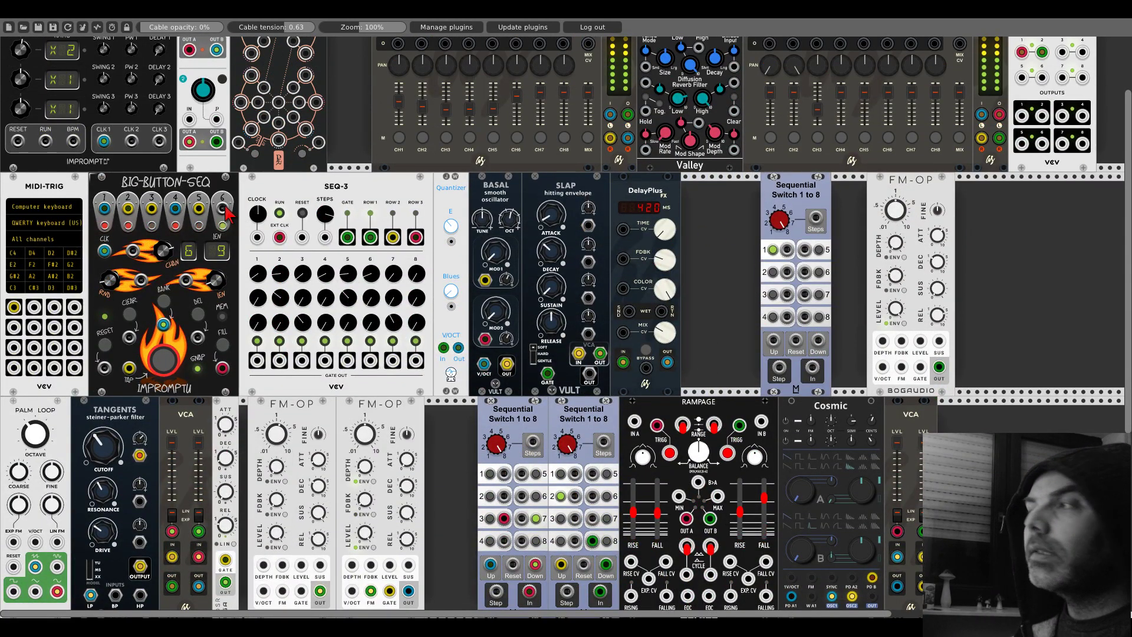
drag(222, 209, 812, 367)
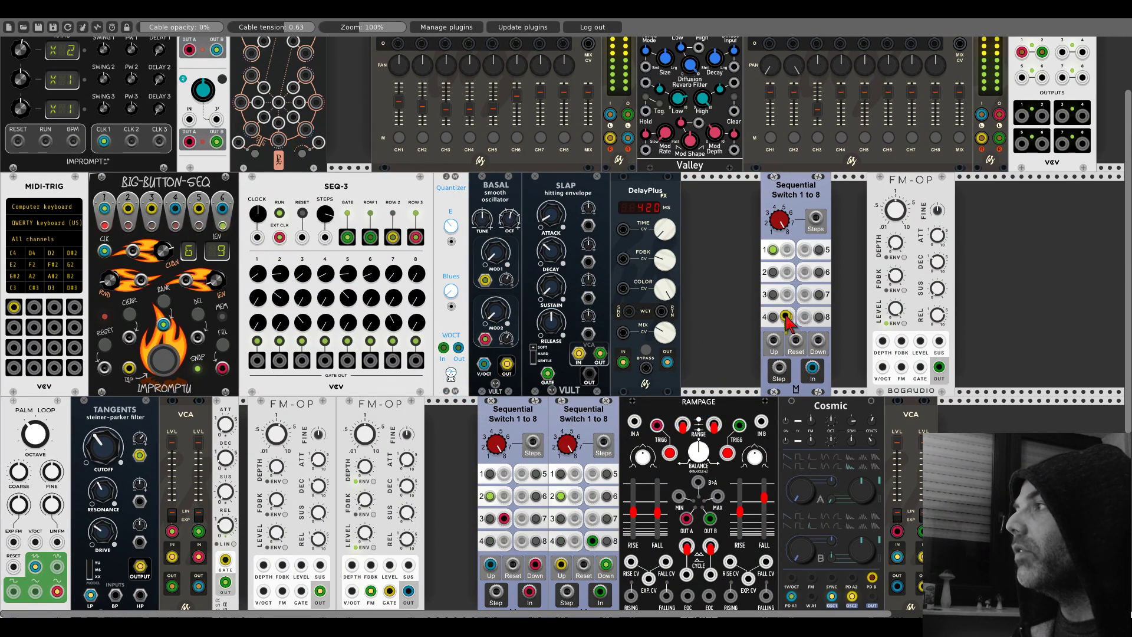
drag(787, 317, 855, 348)
Step: Make room before the FM-OP, add a Fundamental Scope beside the new switch, and patch the switch's output 1 into X IN
drag(887, 188, 1050, 195)
right_click(970, 235)
text(scope)
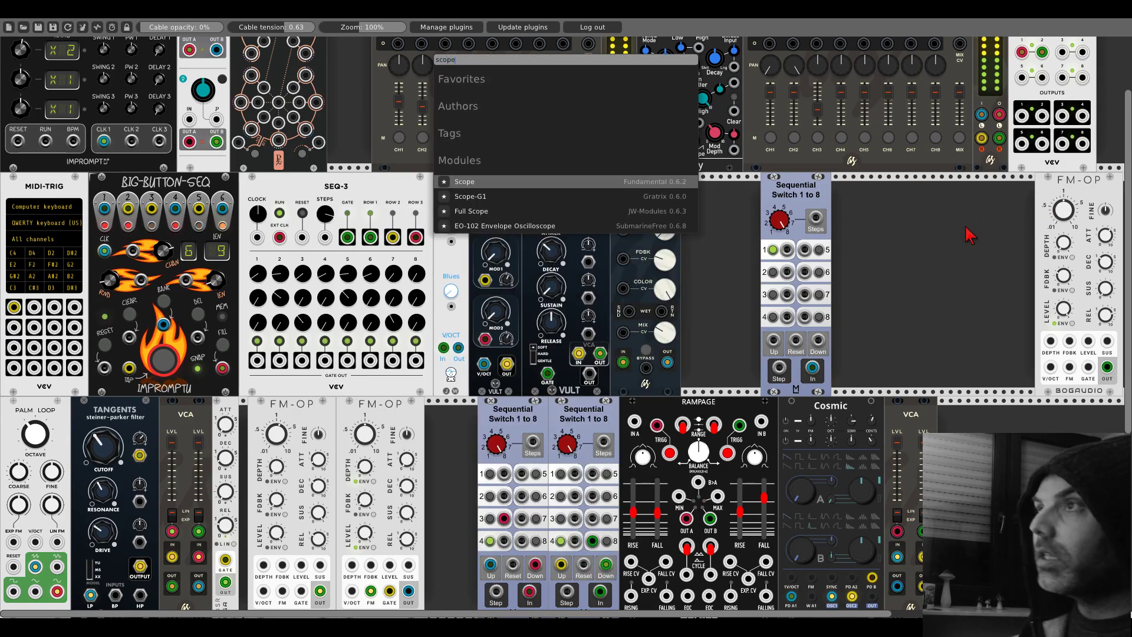
click(613, 192)
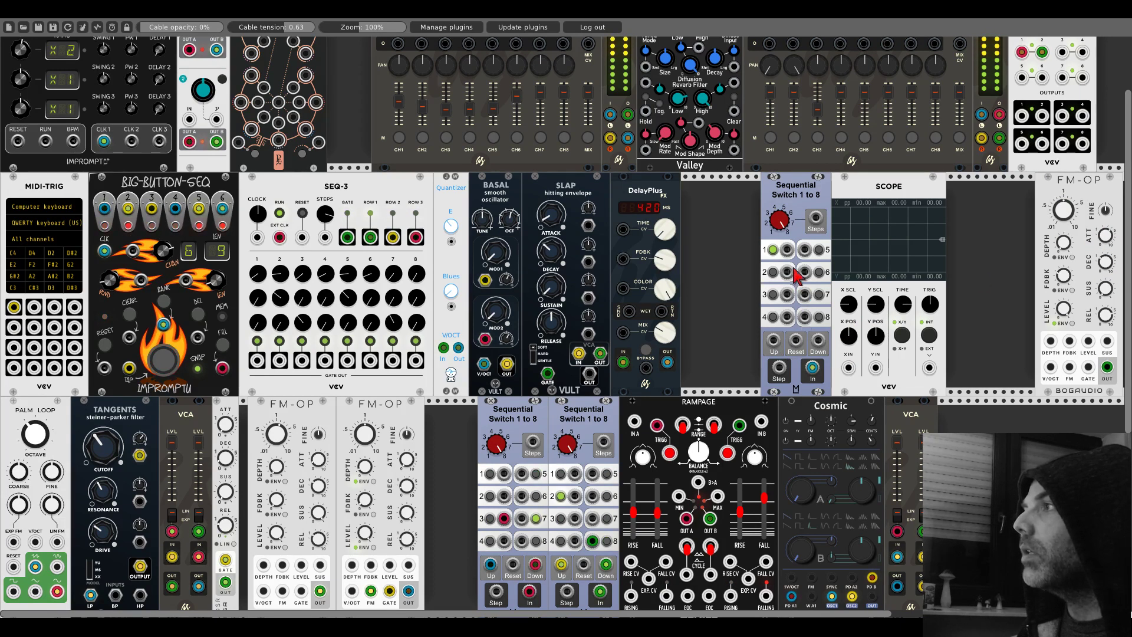
drag(787, 250, 849, 368)
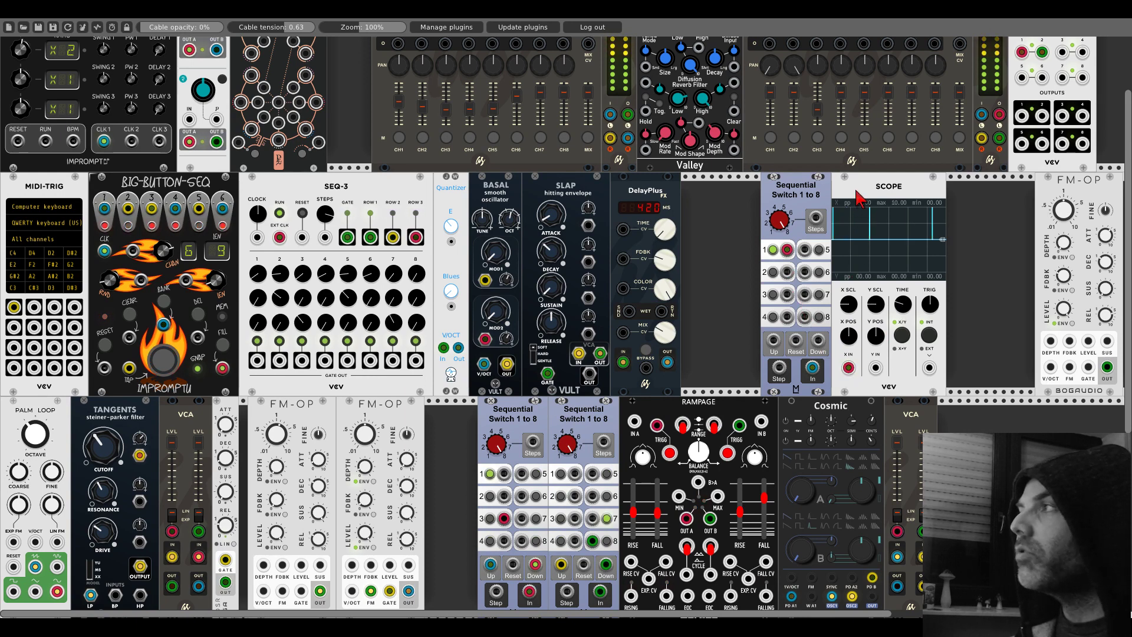
Step: Add a DGATE beside the new switch, patching the switch's output 1 into TRIG and the GATE output into the Scope's Y IN
drag(832, 198, 882, 227)
right_click(882, 227)
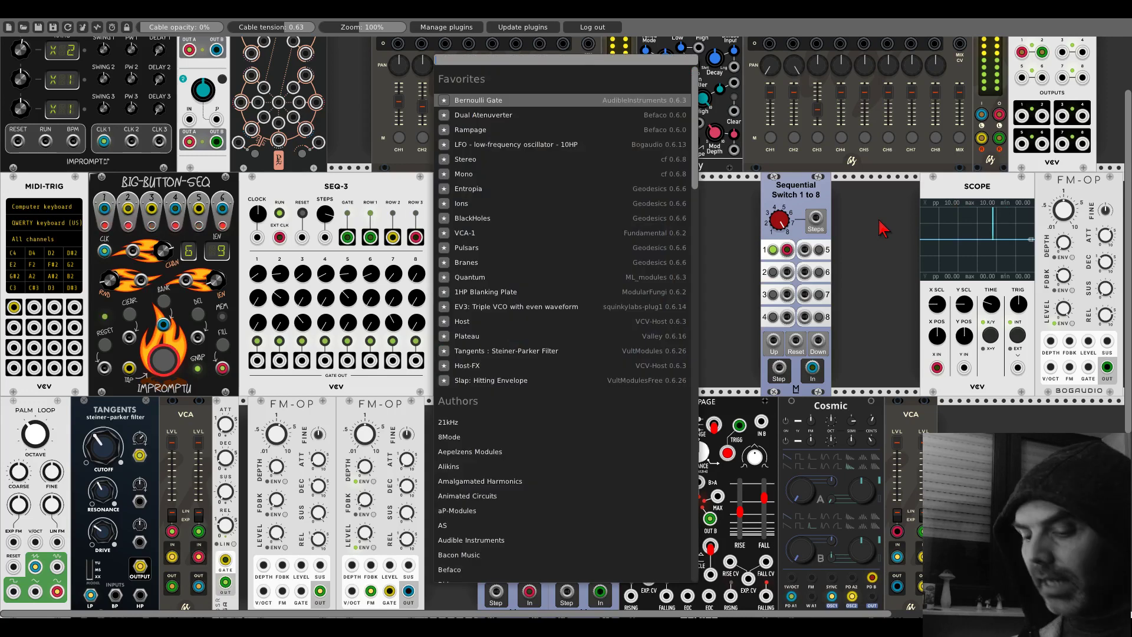
text(dgate)
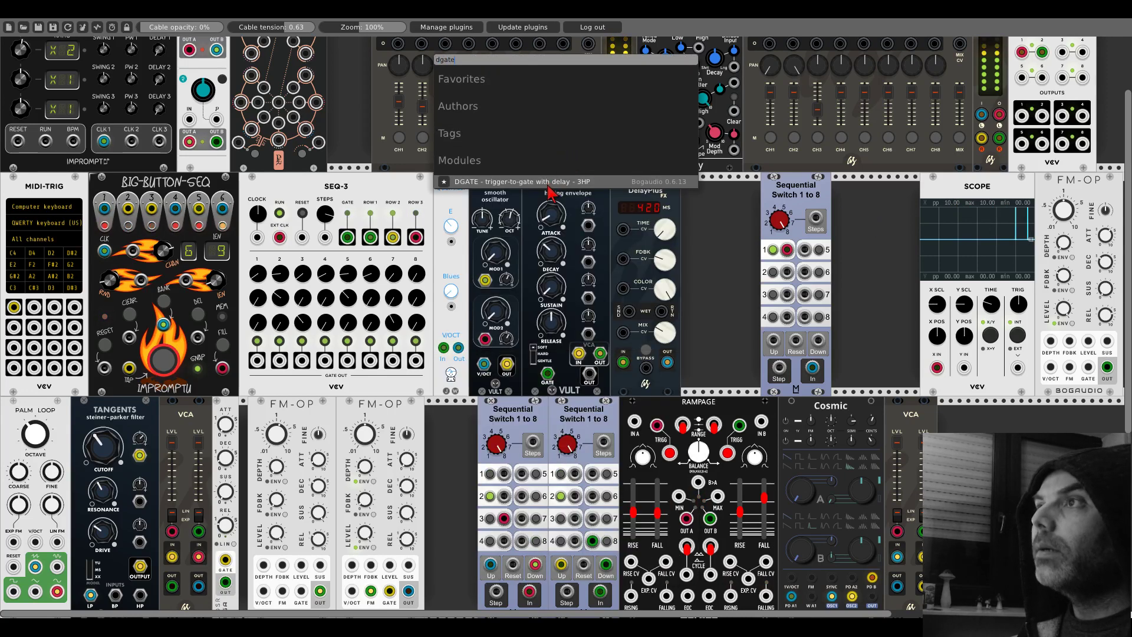
click(548, 183)
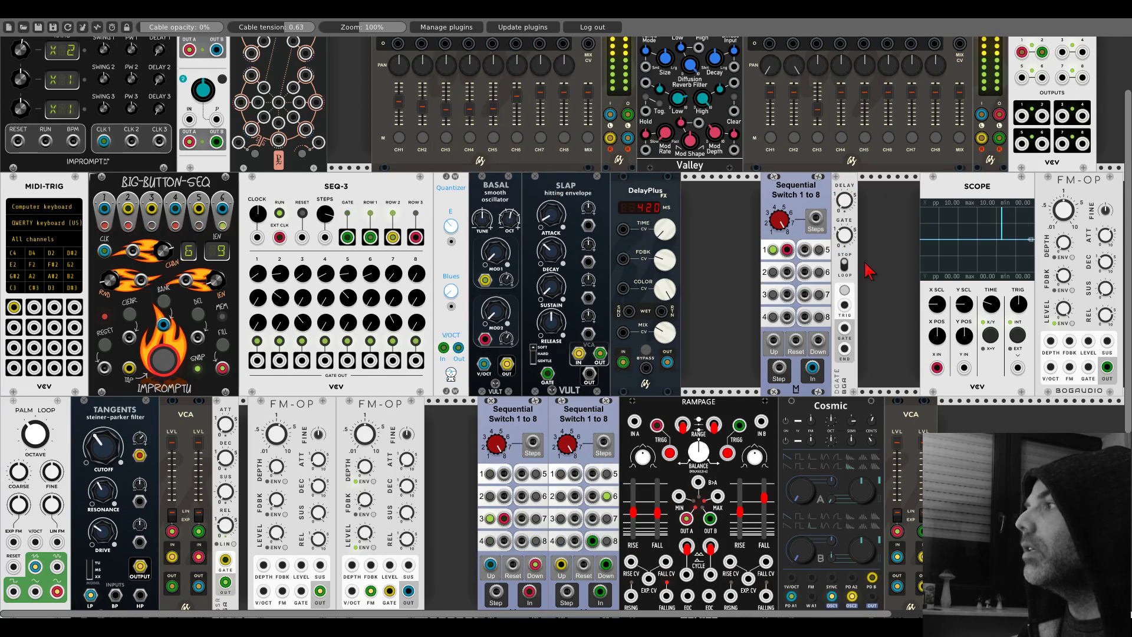
drag(787, 249, 936, 367)
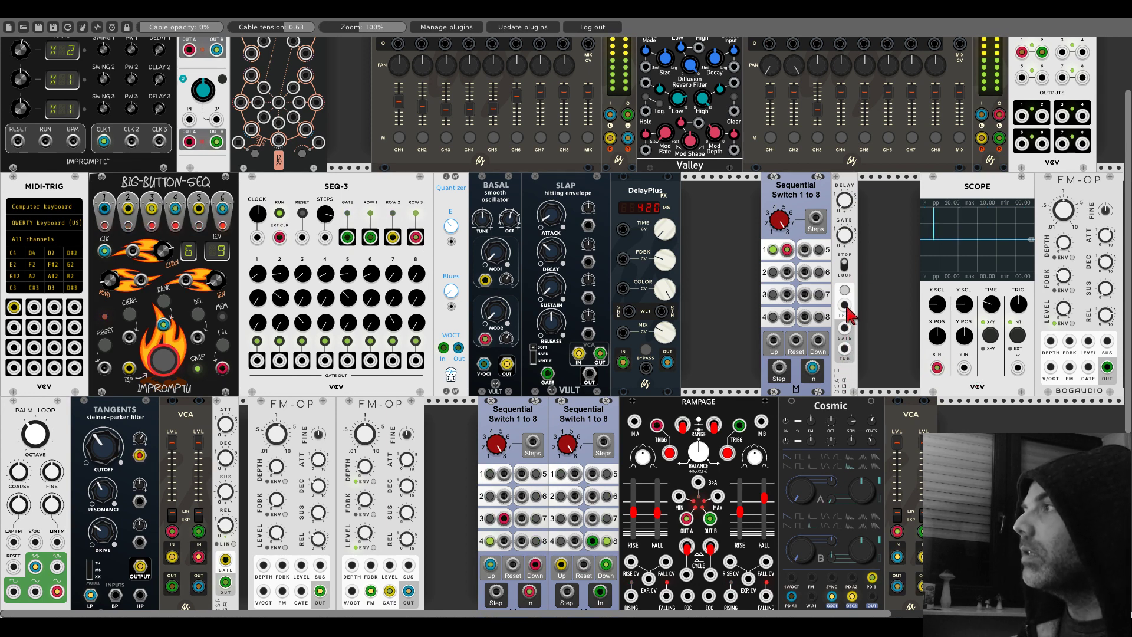
drag(844, 305, 787, 250)
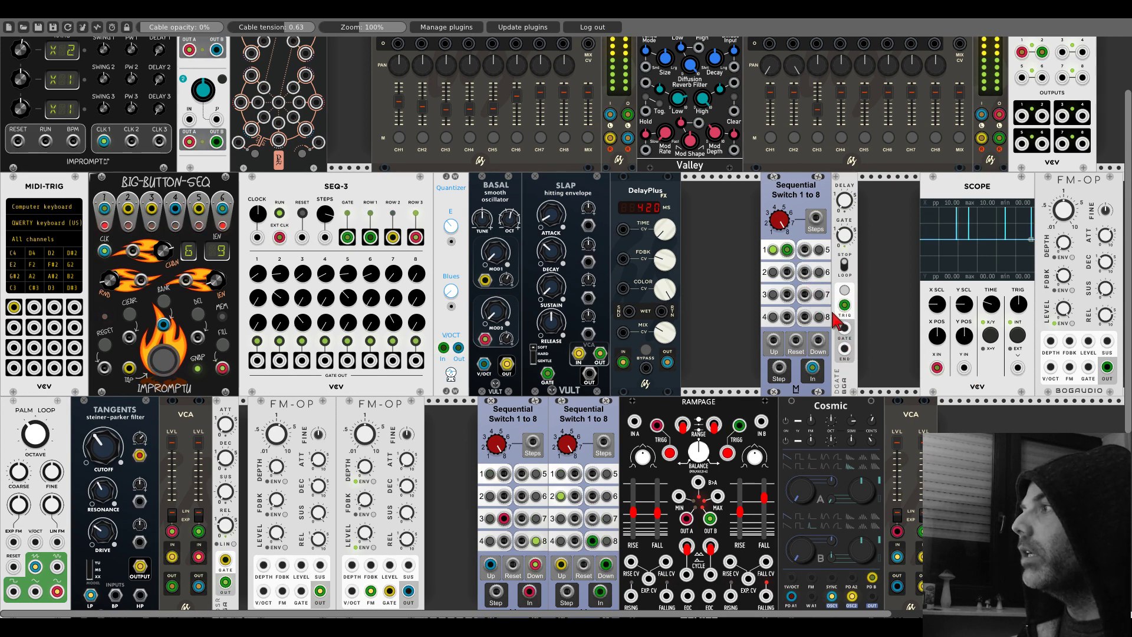
mouse_move(844, 327)
mouse_down()
mouse_move(878, 354)
mouse_move(940, 373)
mouse_move(963, 367)
mouse_up()
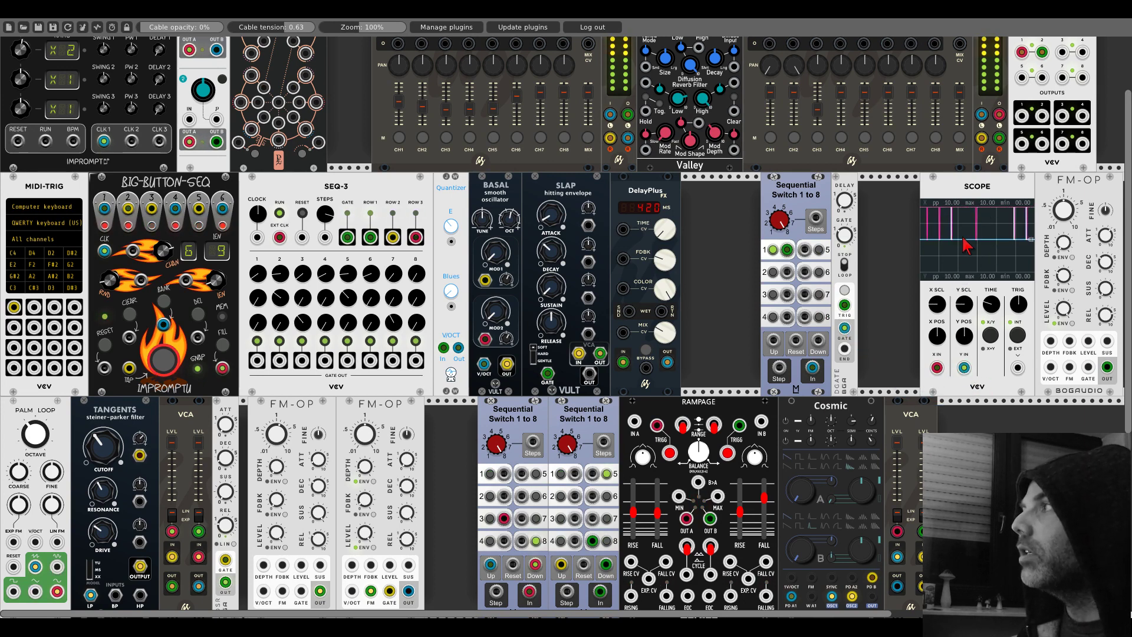
Step: Delete the Scope and move the new FM-OP back near DGATE
right_click(947, 194)
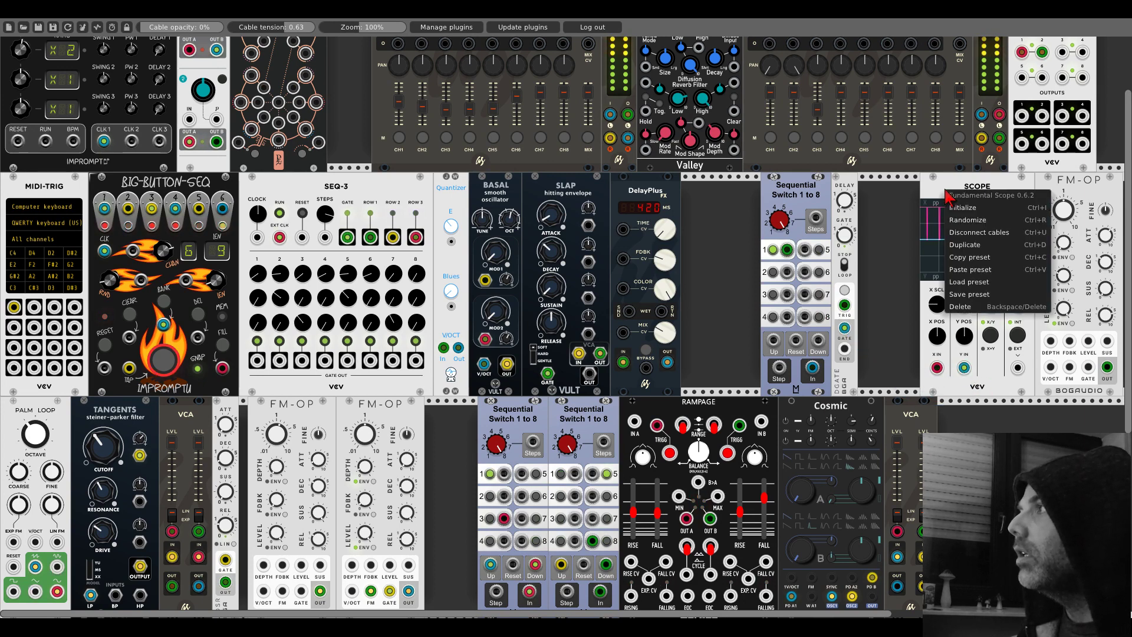
click(958, 307)
drag(1051, 181, 880, 183)
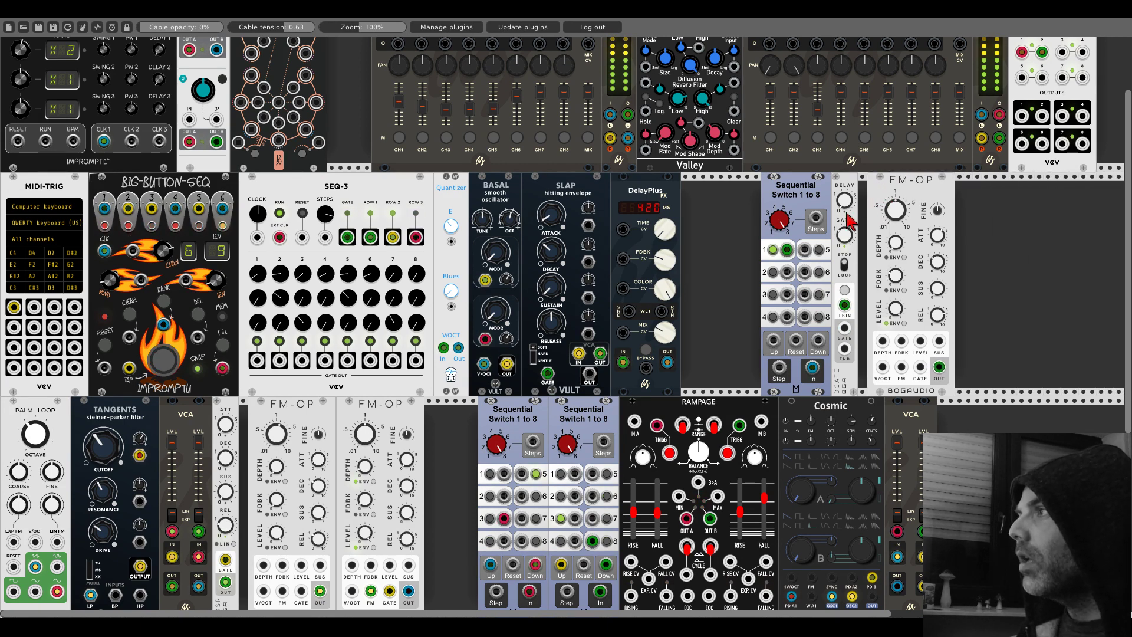
Step: Patch SEQ-3's first gate output into the new switch's Up input and DGATE's GATE output into the new FM-OP's GATE
drag(844, 304, 786, 254)
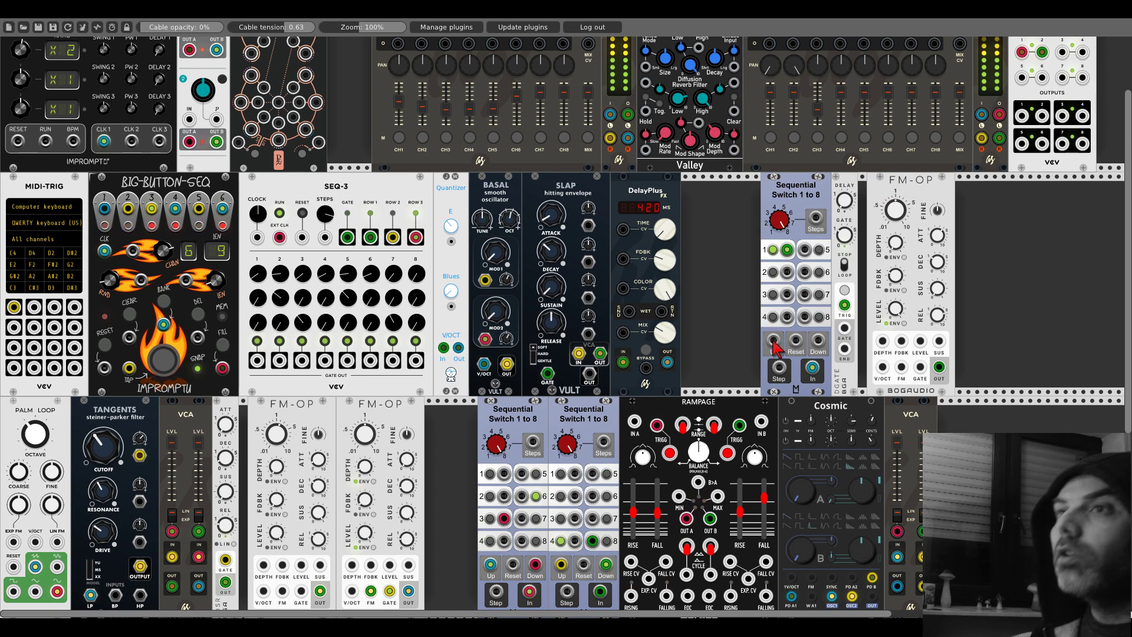
drag(774, 344, 256, 362)
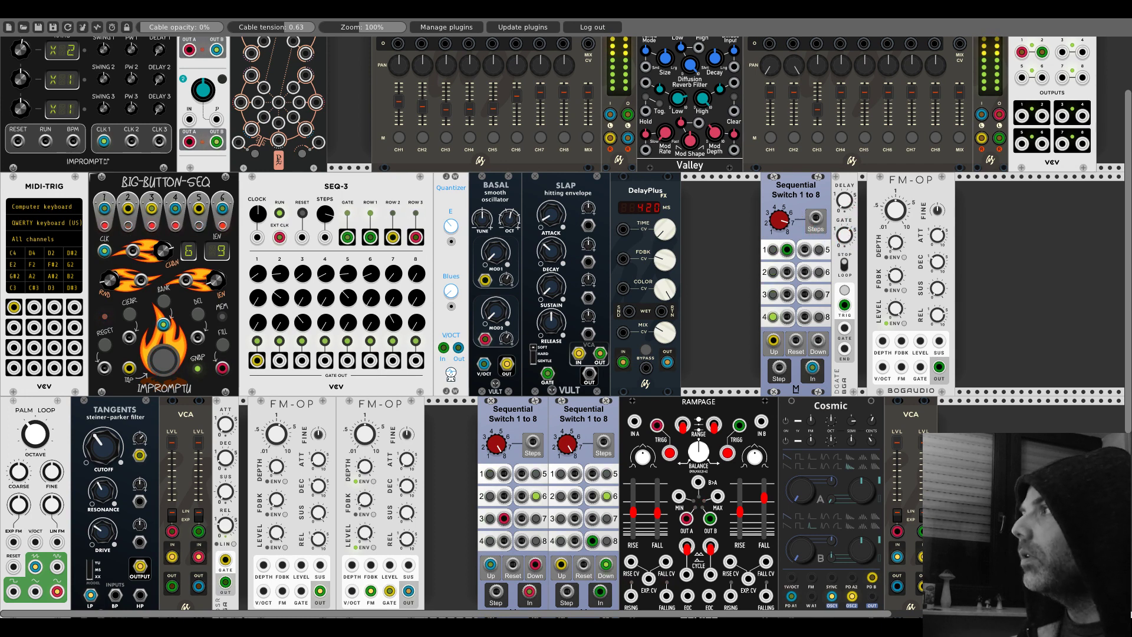
drag(886, 196, 876, 194)
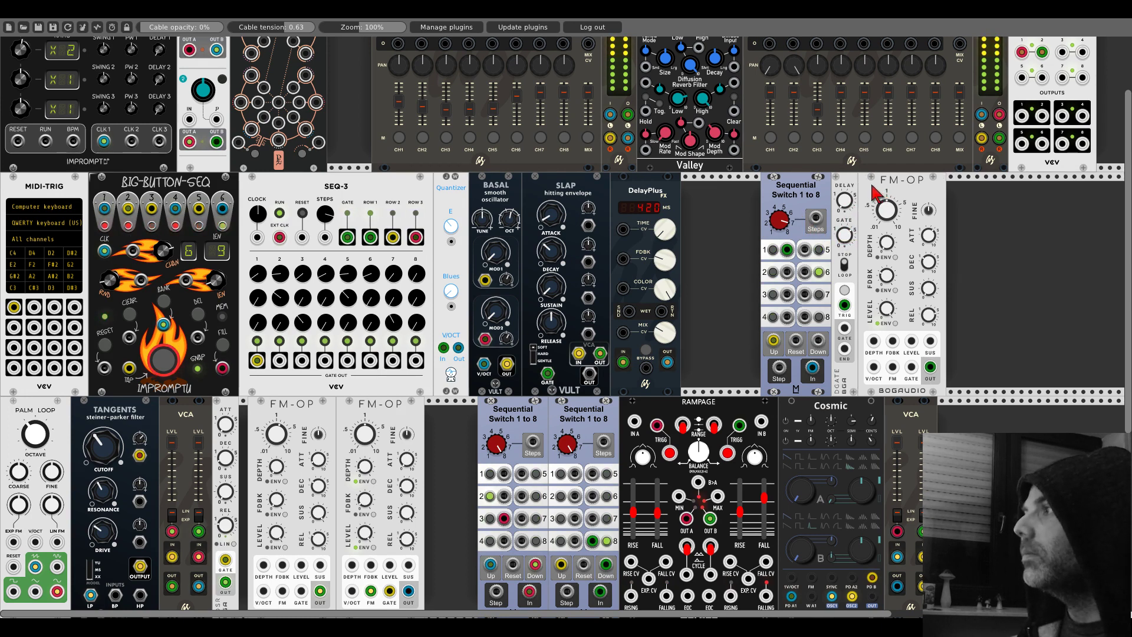
drag(911, 367, 844, 329)
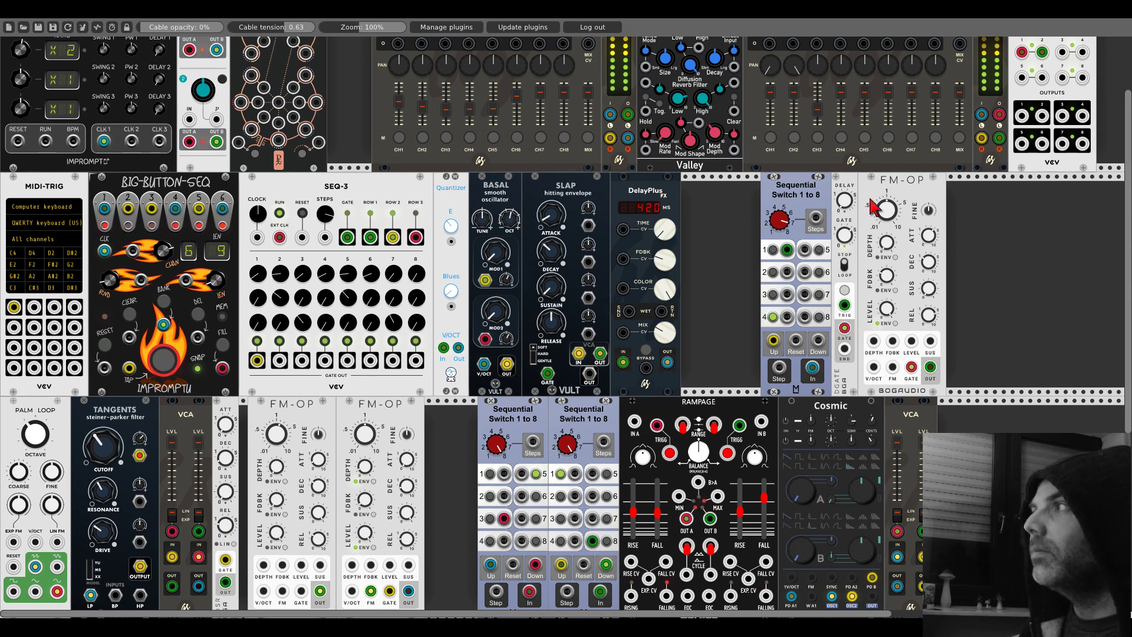
Step: Space the new FM-OP apart from the switch and DGATE, and patch SEQ-3's first gate output into the centre jack of Branes' lower section
drag(872, 202, 987, 204)
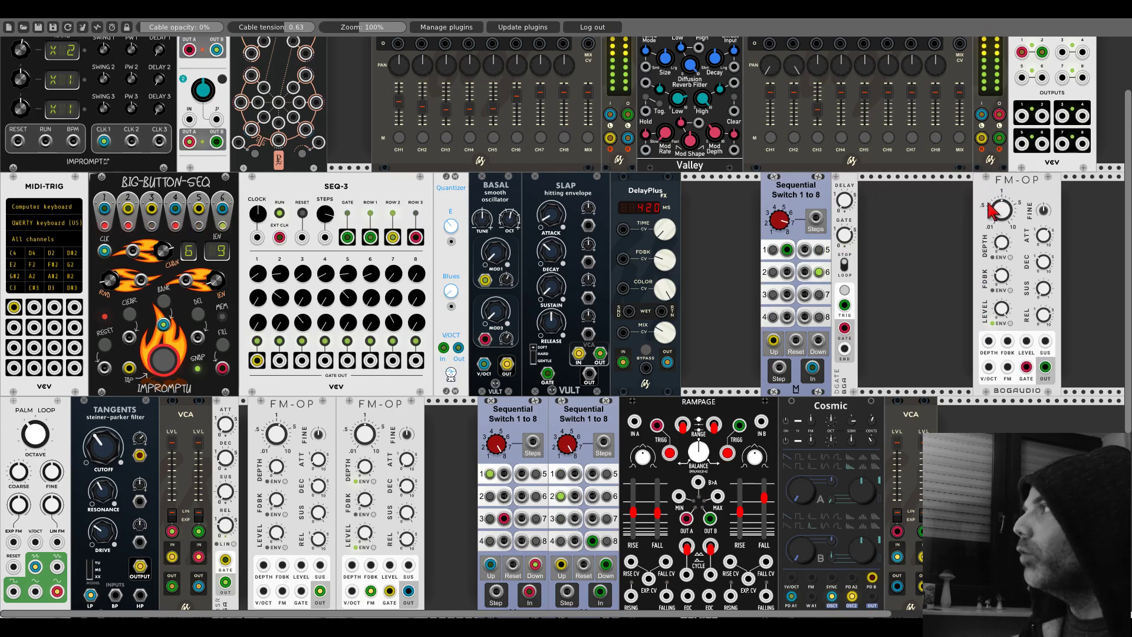
mouse_move(807, 180)
mouse_down()
mouse_move(763, 180)
mouse_move(791, 189)
mouse_up()
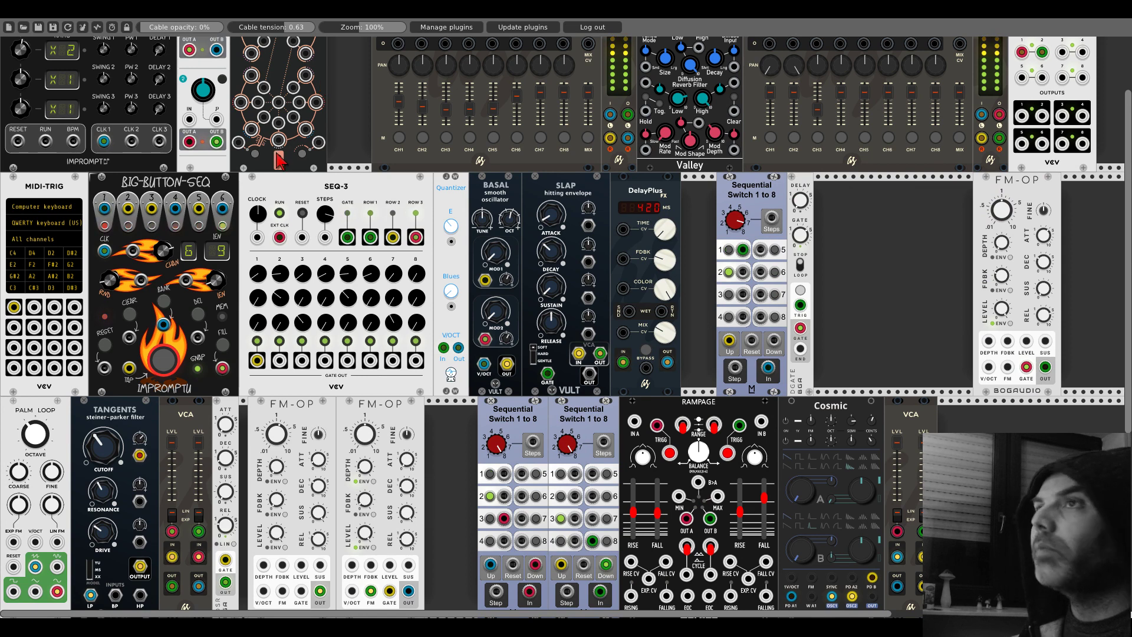
scroll(277, 159, up, 2)
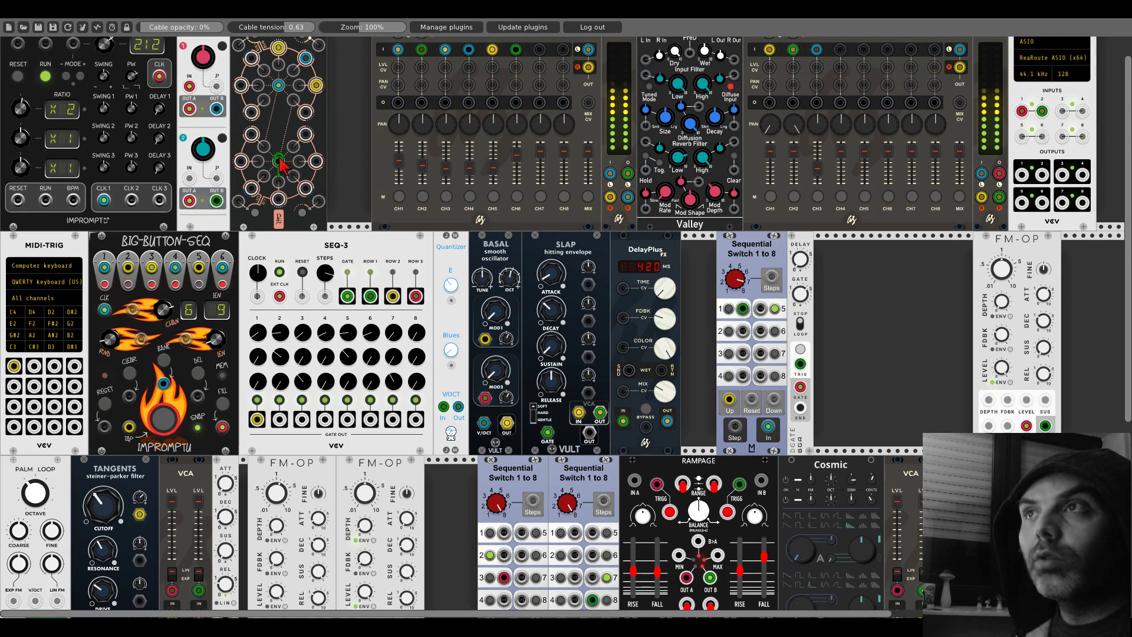
drag(278, 160, 257, 420)
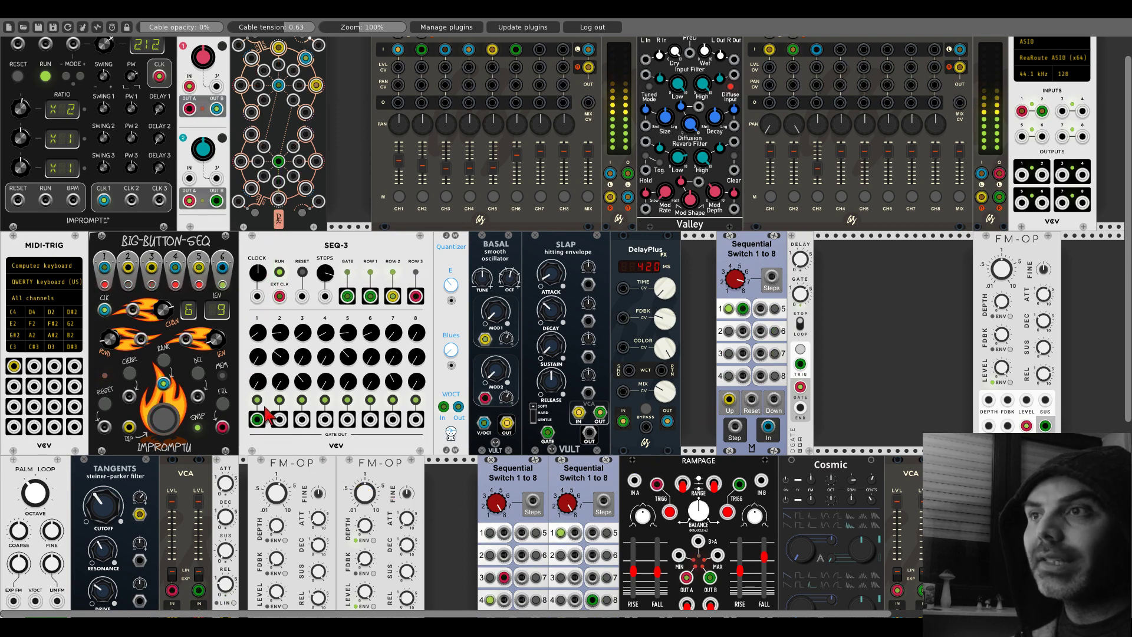
Step: Set the cable opacity to 50% and, after a closer look at the patch, return the zoom to 100%
double_click(186, 27)
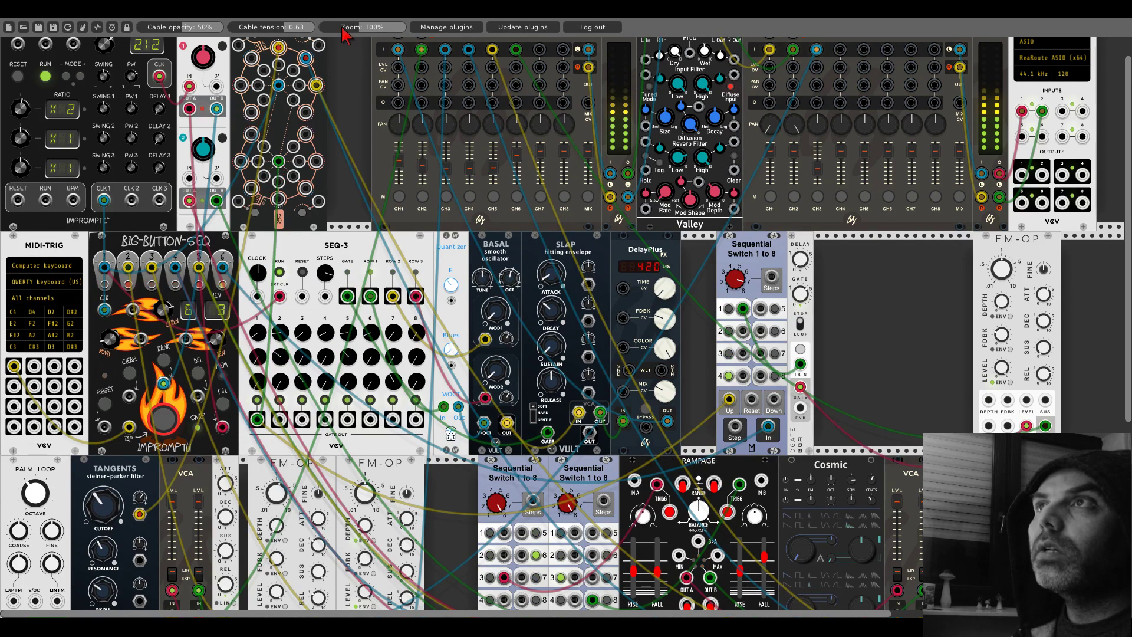
drag(356, 34, 393, 34)
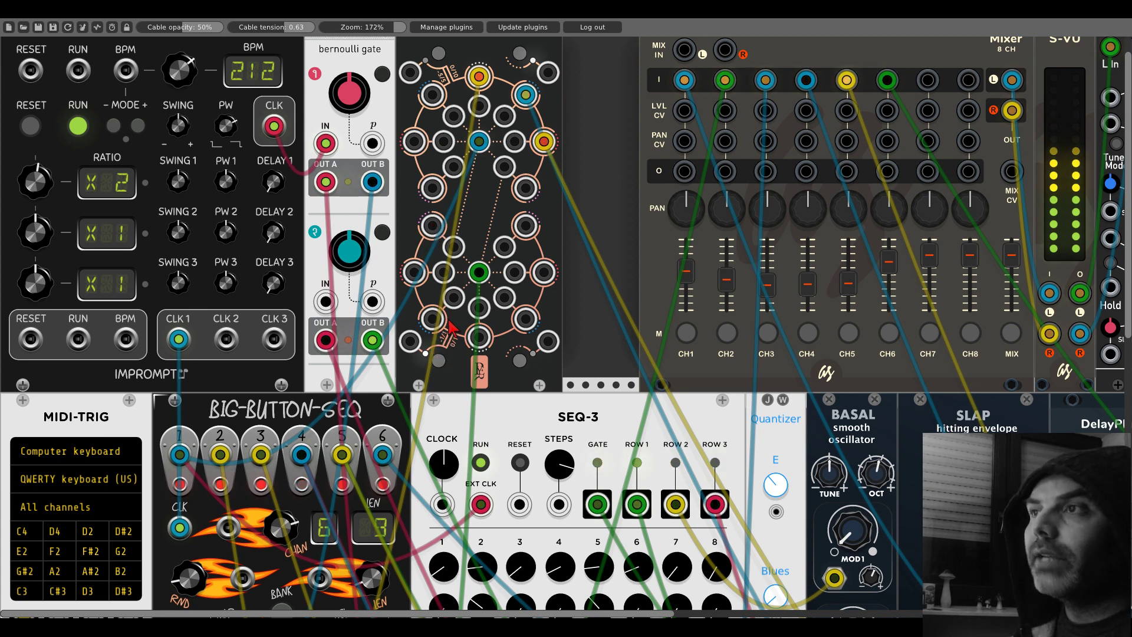
double_click(358, 27)
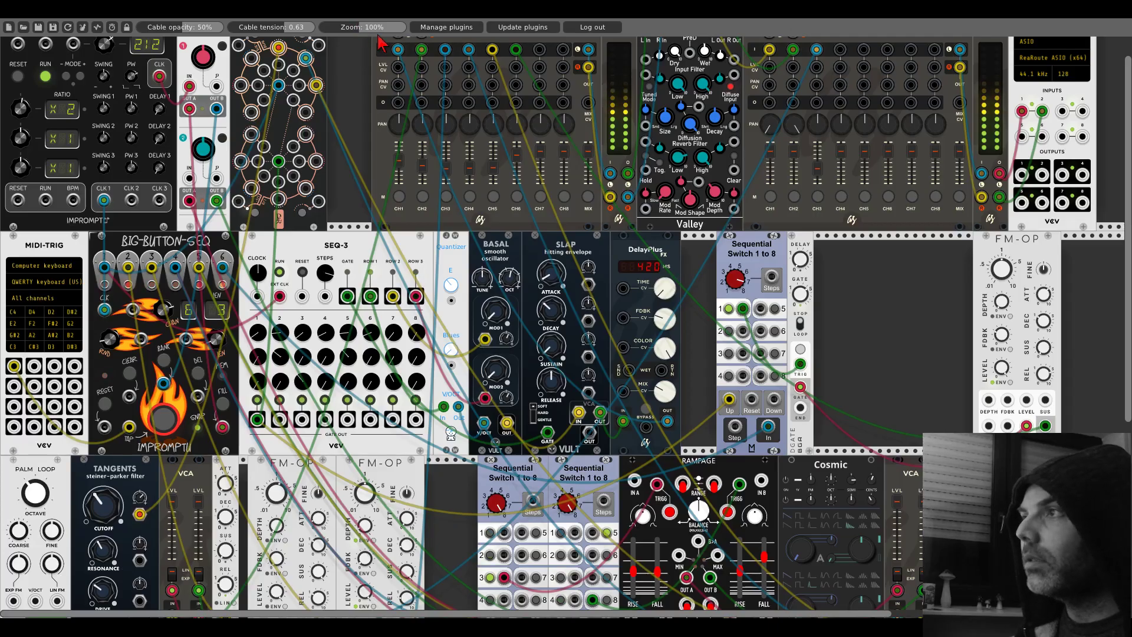
Step: Duplicate the Quantizer between DGATE and the new FM-OP, patching a lower-section jack of Branes through it into the FM-OP's V/OCT
key(ctrl+d)
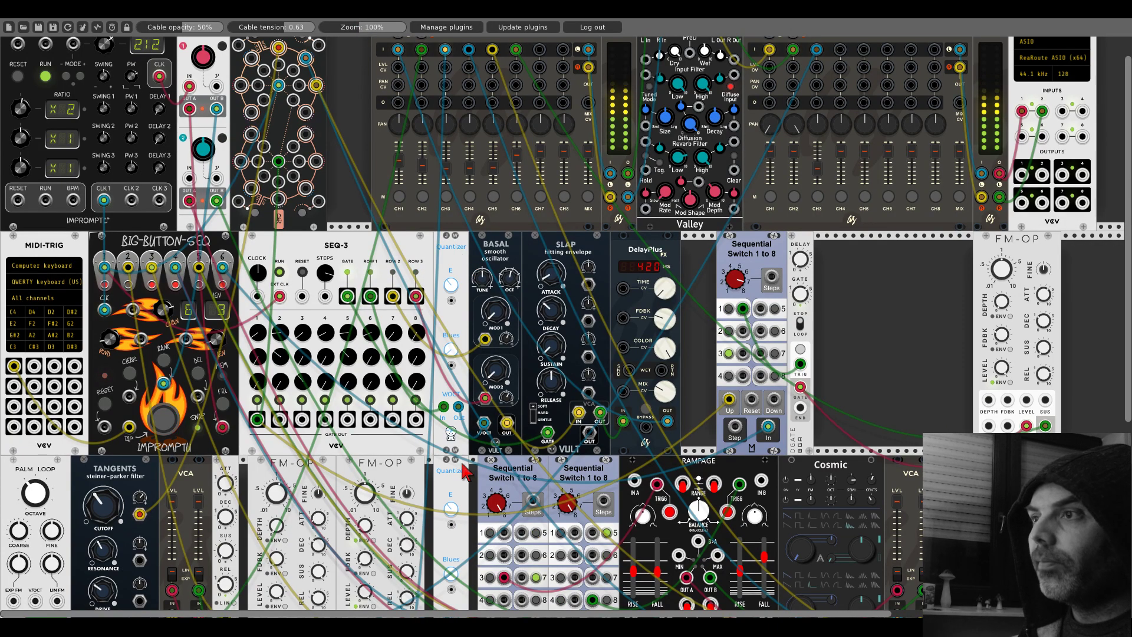
drag(465, 472, 812, 293)
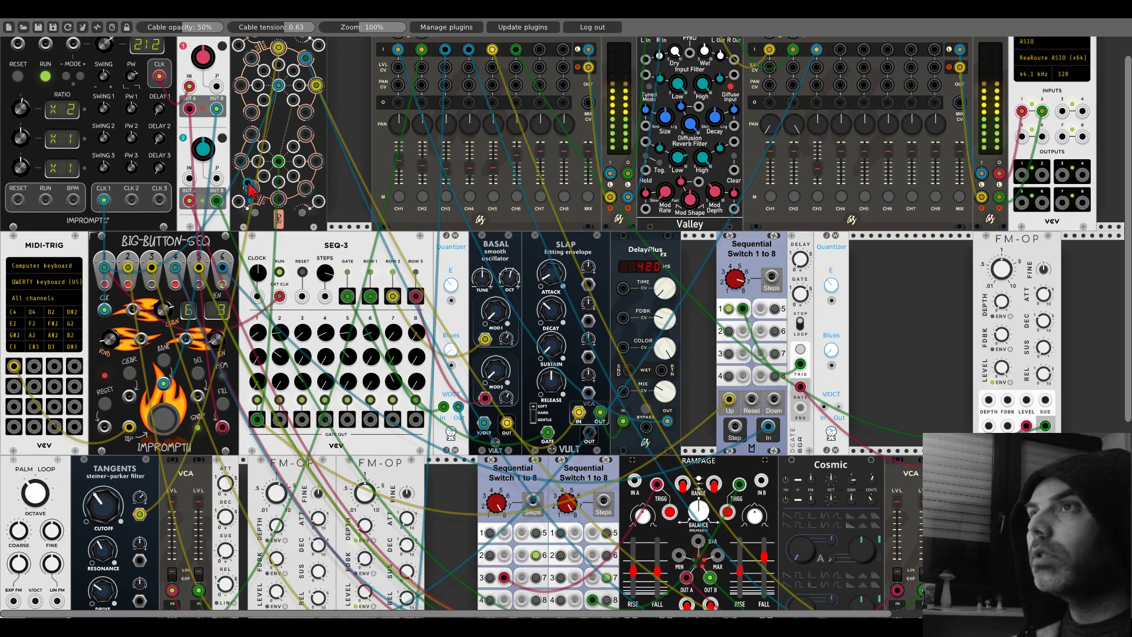
drag(251, 189, 989, 425)
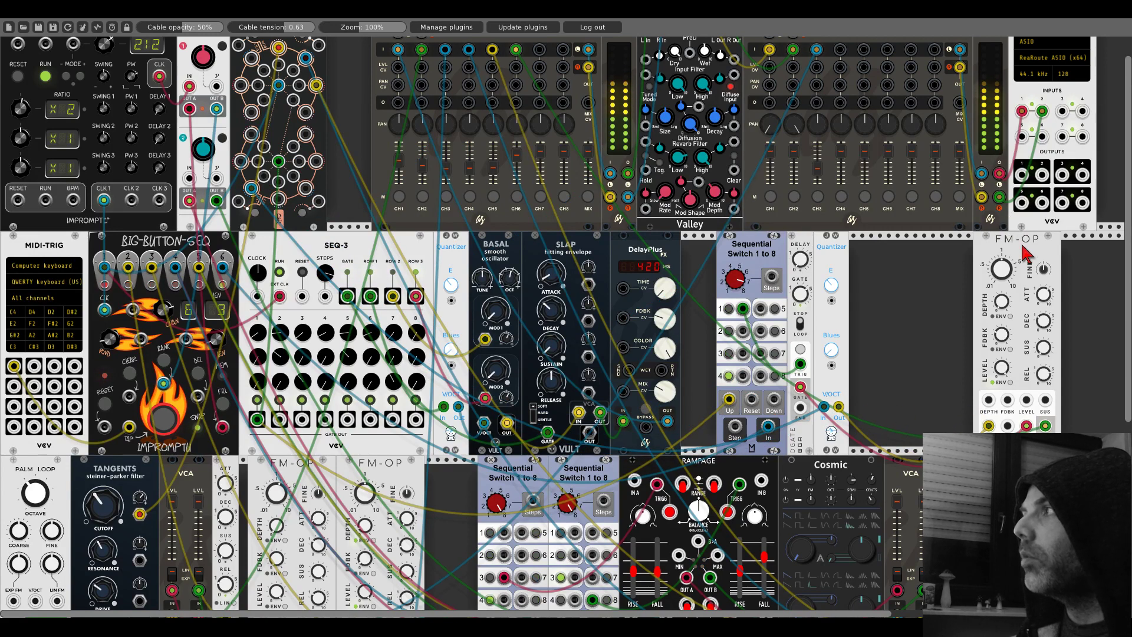
drag(1024, 252, 900, 254)
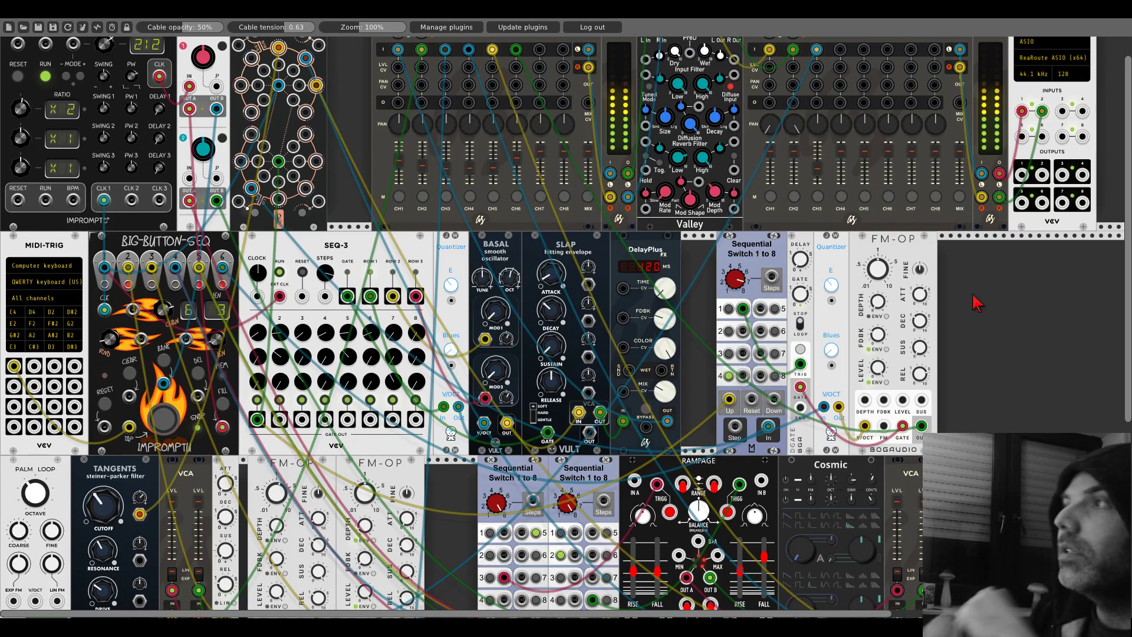
Step: Add a Plateau reverb directly beside the new FM-OP in the middle row
drag(976, 282, 806, 324)
right_click(806, 324)
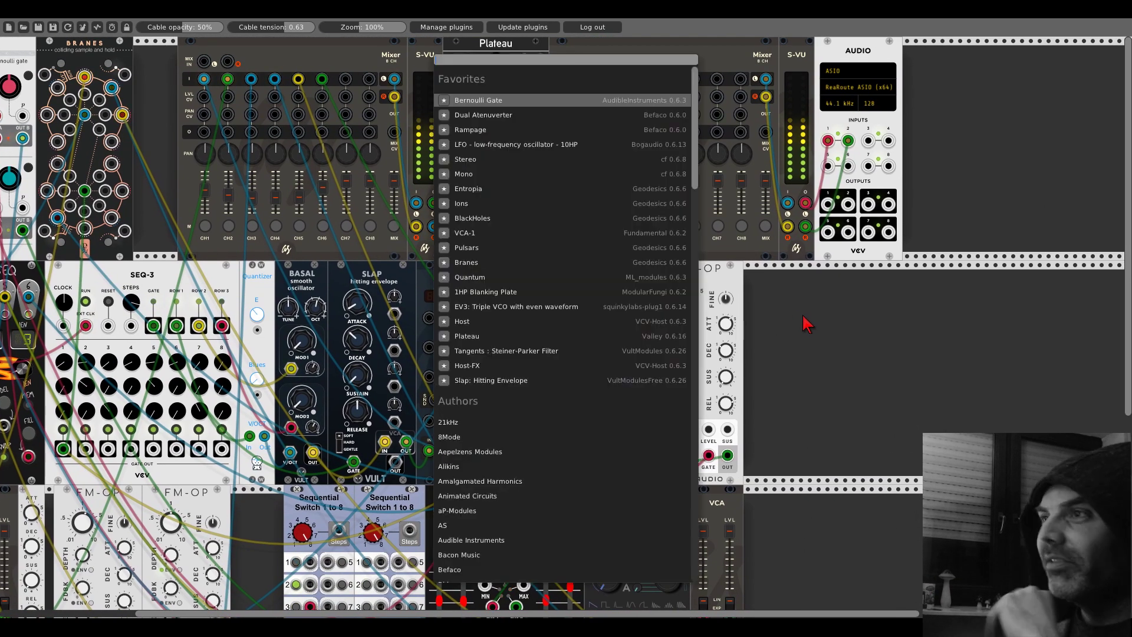
click(471, 341)
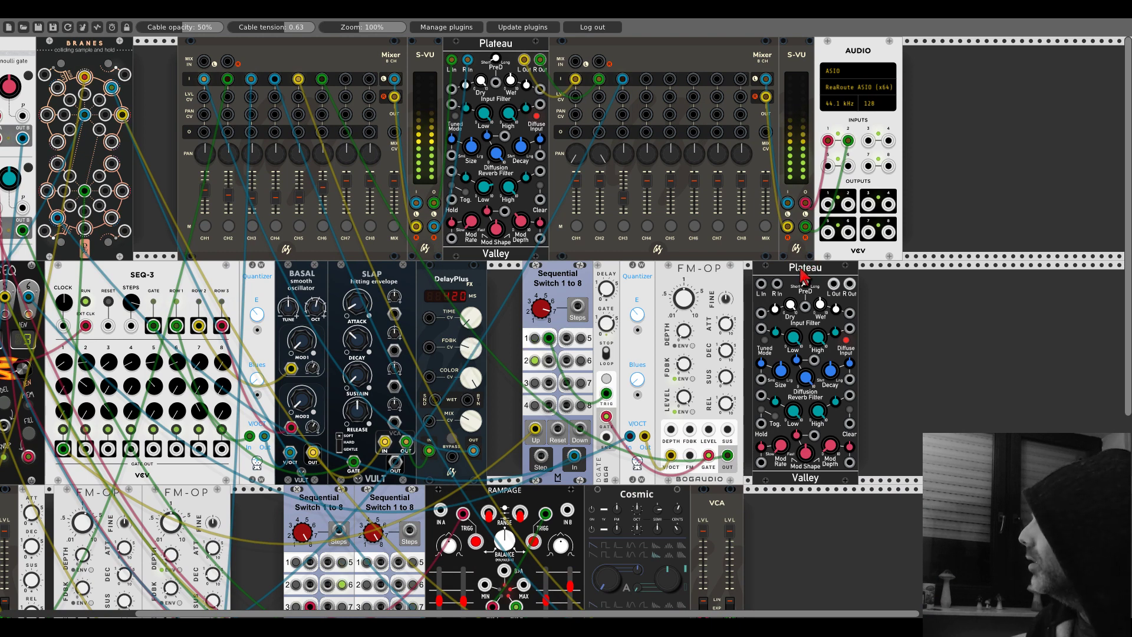
drag(803, 272, 792, 272)
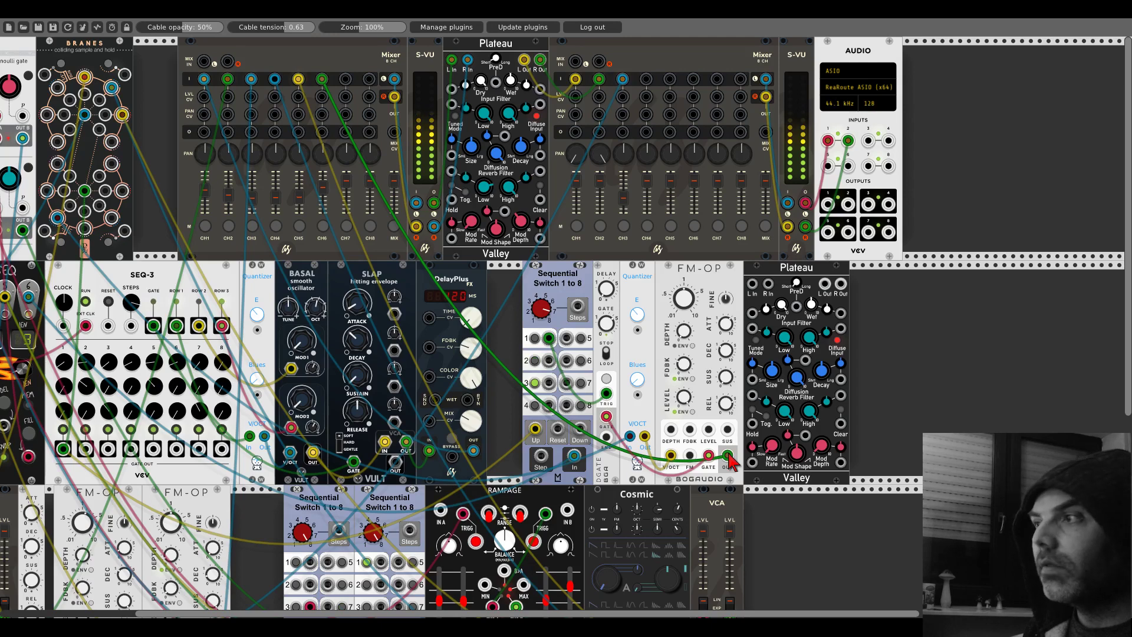
Step: Patch the new FM-OP's OUT into the new Plateau's L In and Plateau's L and R outputs into channels 6 and 7 of the first Mixer
drag(728, 455, 752, 284)
drag(825, 283, 322, 79)
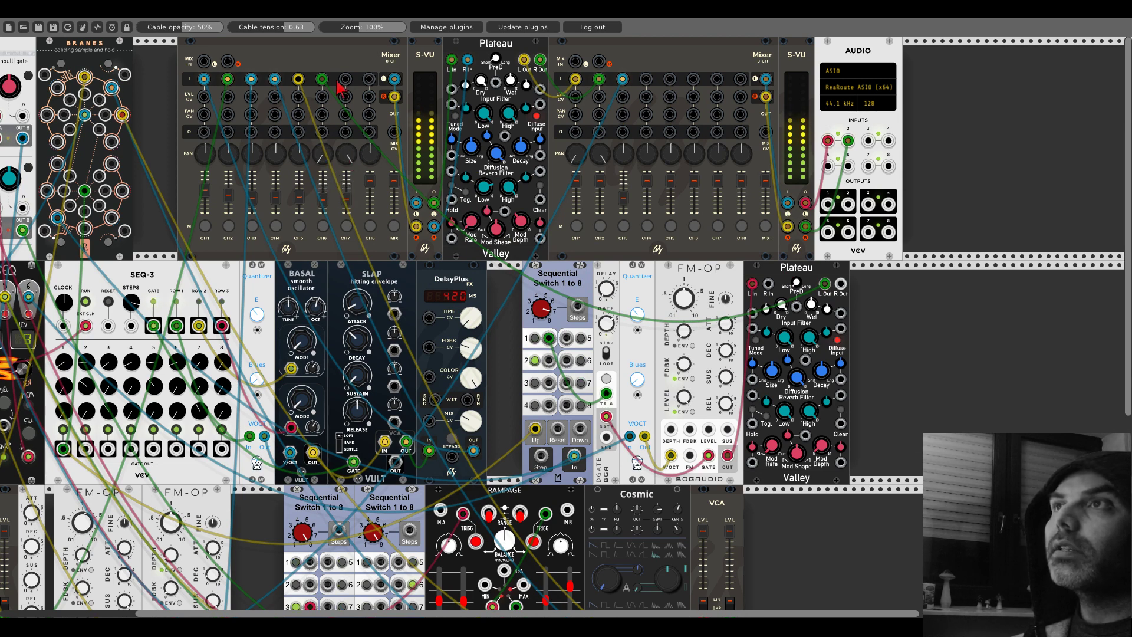
drag(345, 79, 841, 284)
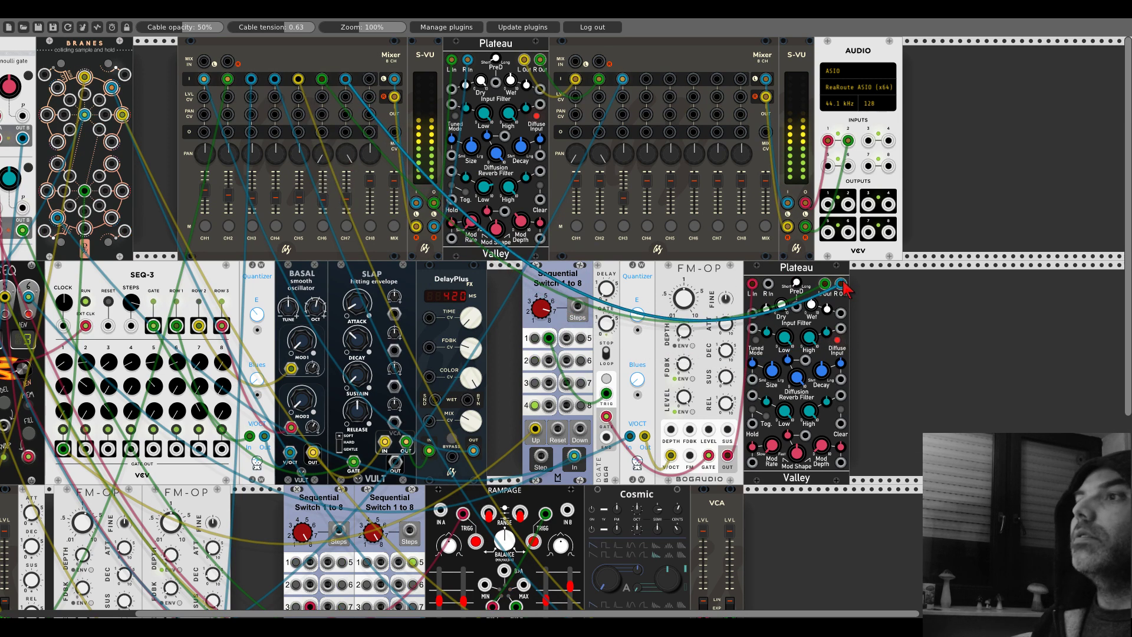
Step: Turn on the new Plateau's output saturation and adjust its Dry level
right_click(817, 271)
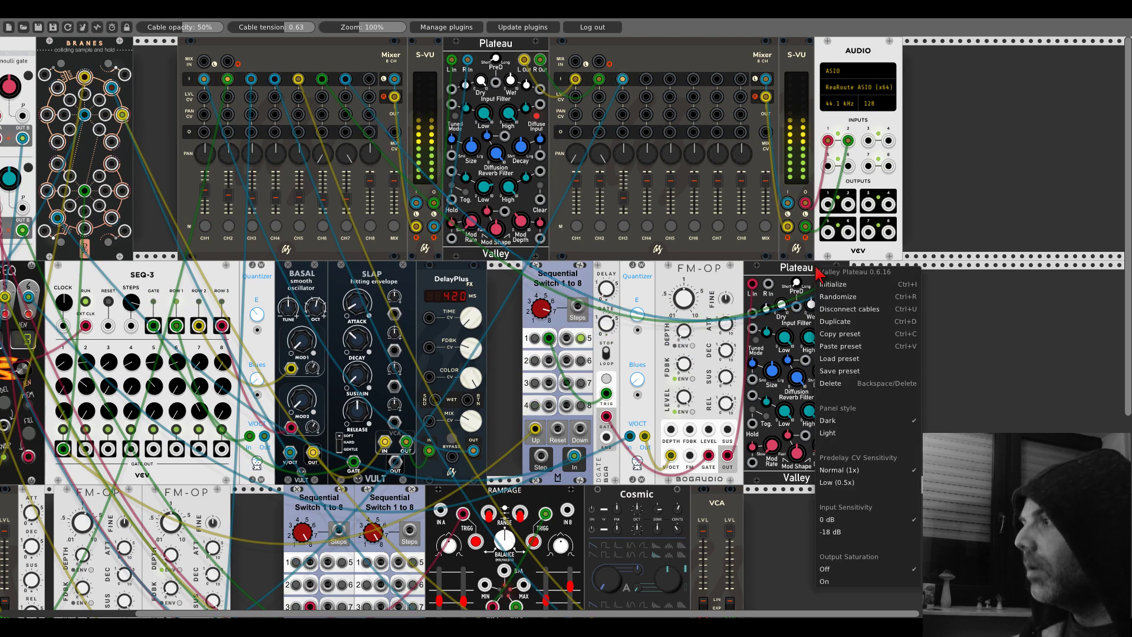
click(849, 582)
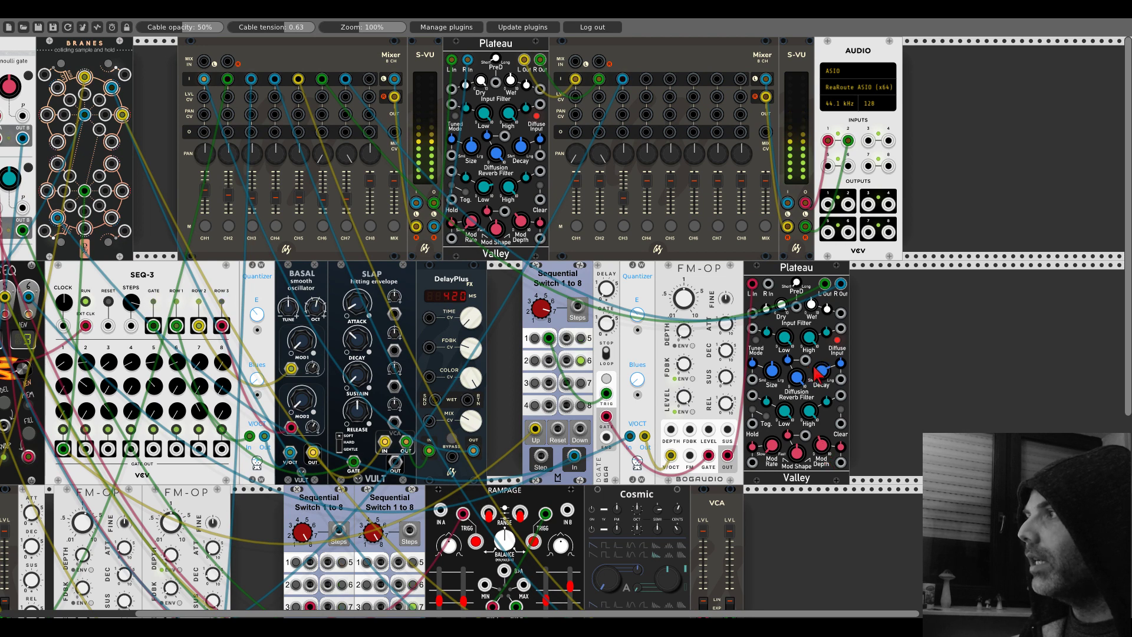
drag(782, 306, 790, 303)
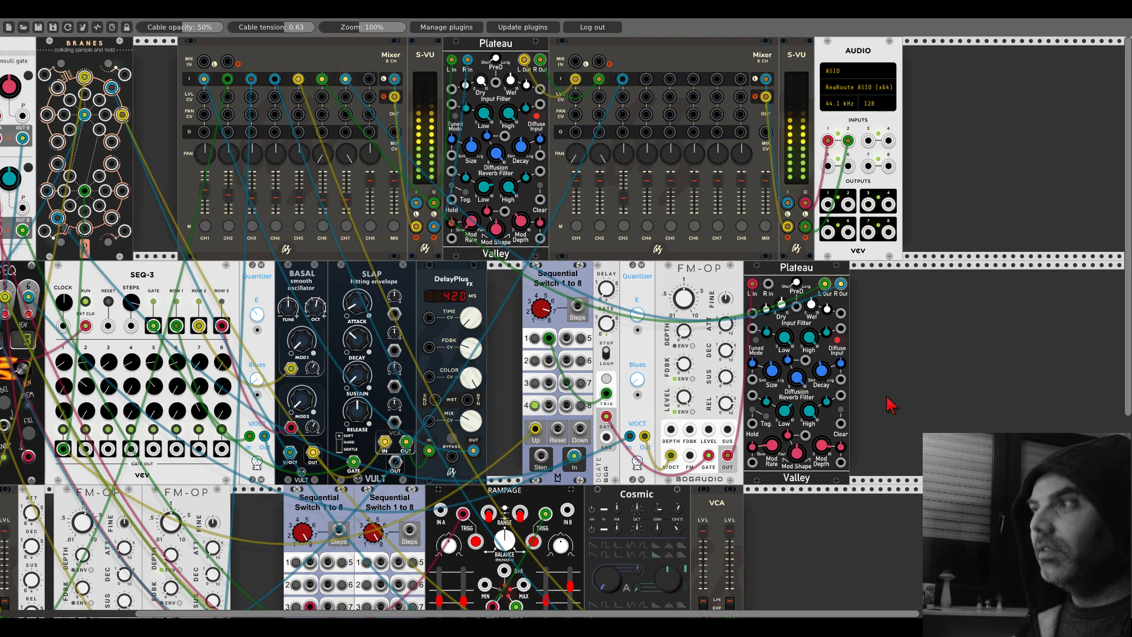
Step: Add a Functional VCO-1 and a Fundamental ADSR side by side at the end of the bottom row
scroll(893, 397, down, 4)
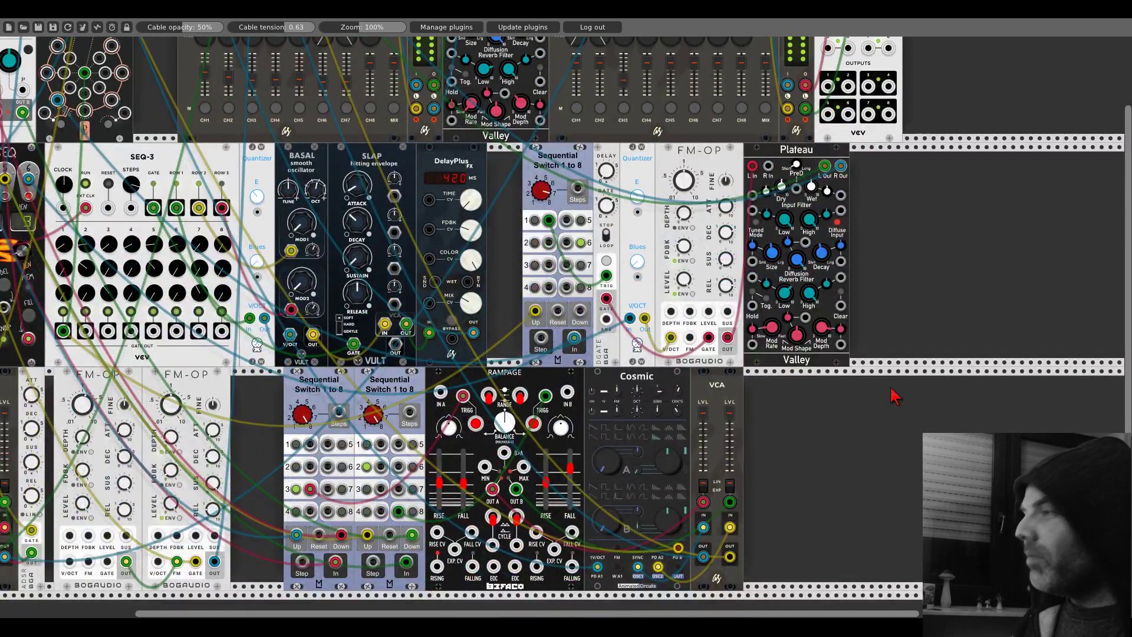
right_click(838, 455)
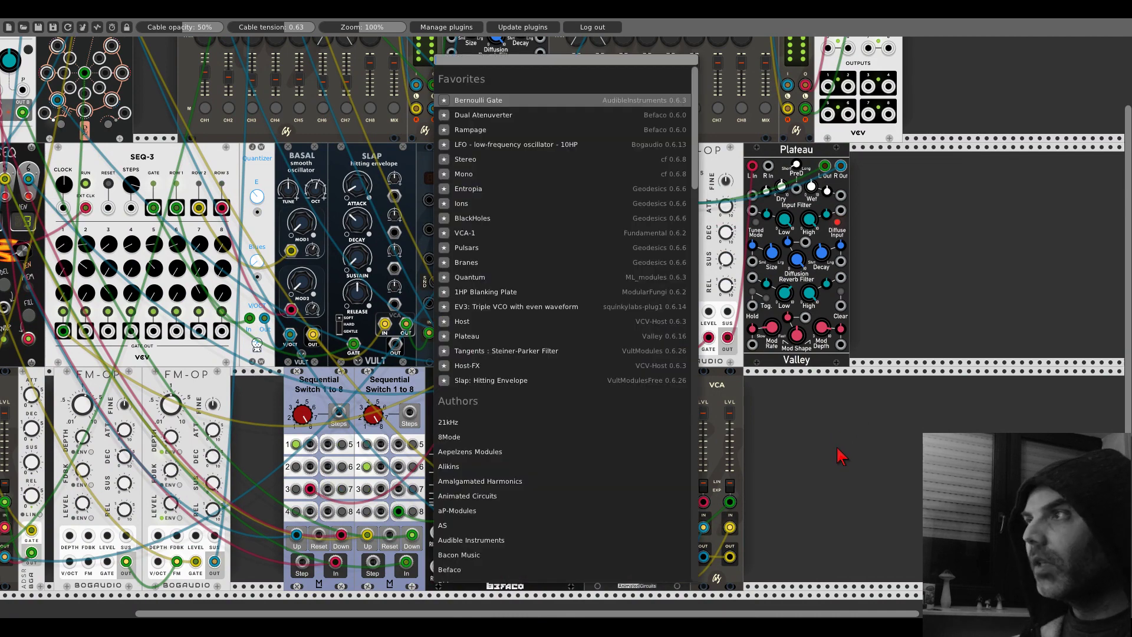
text(functio)
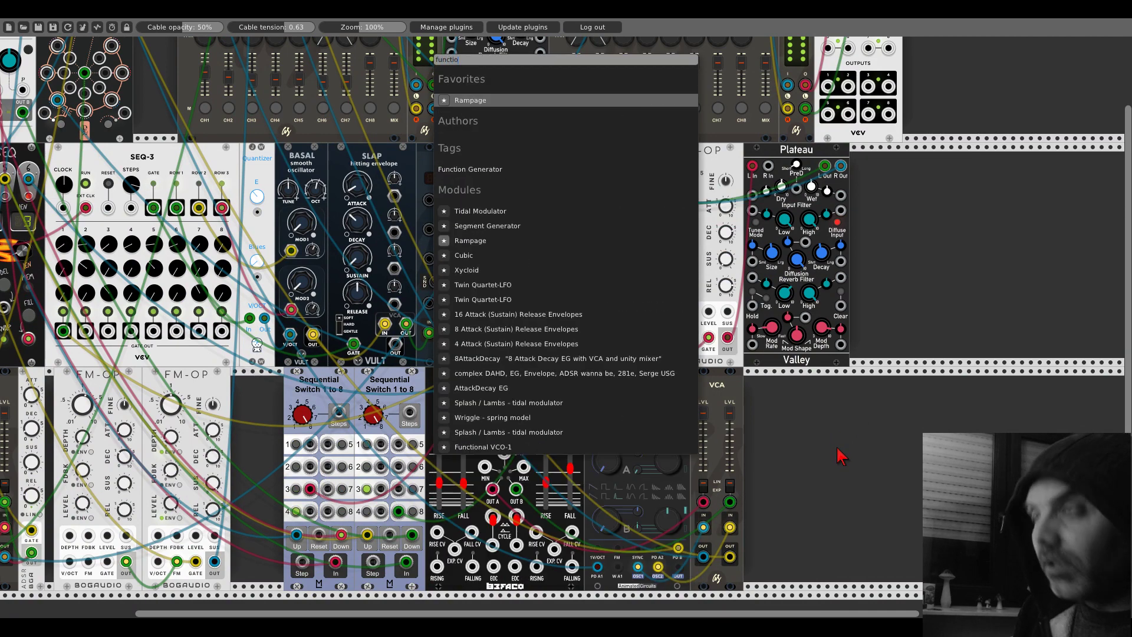
click(484, 447)
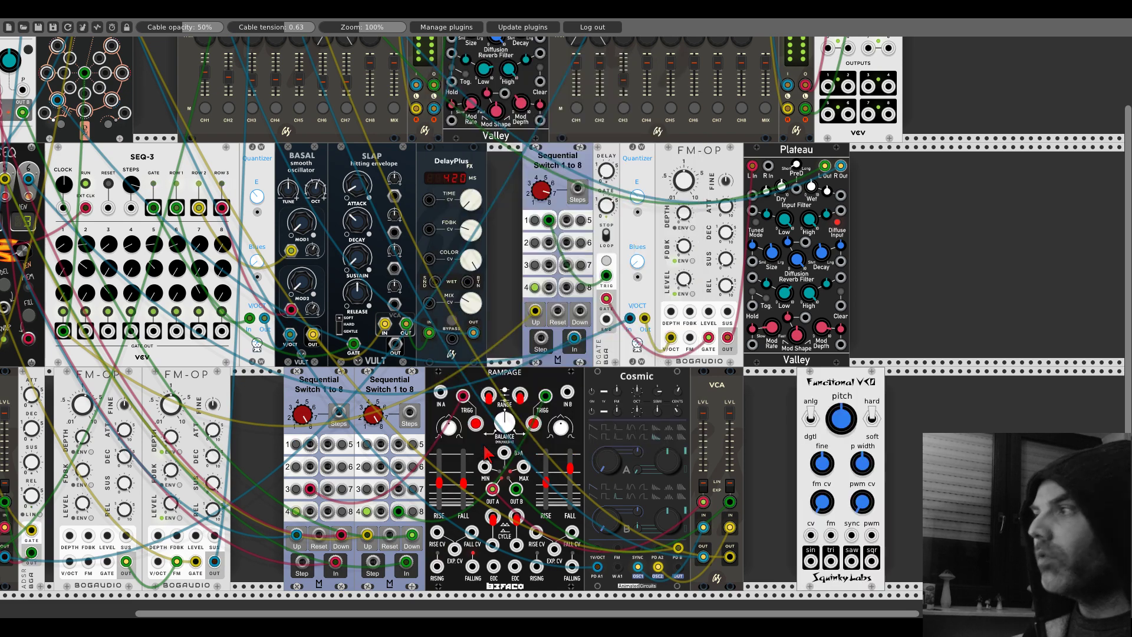
right_click(917, 442)
text(adsr)
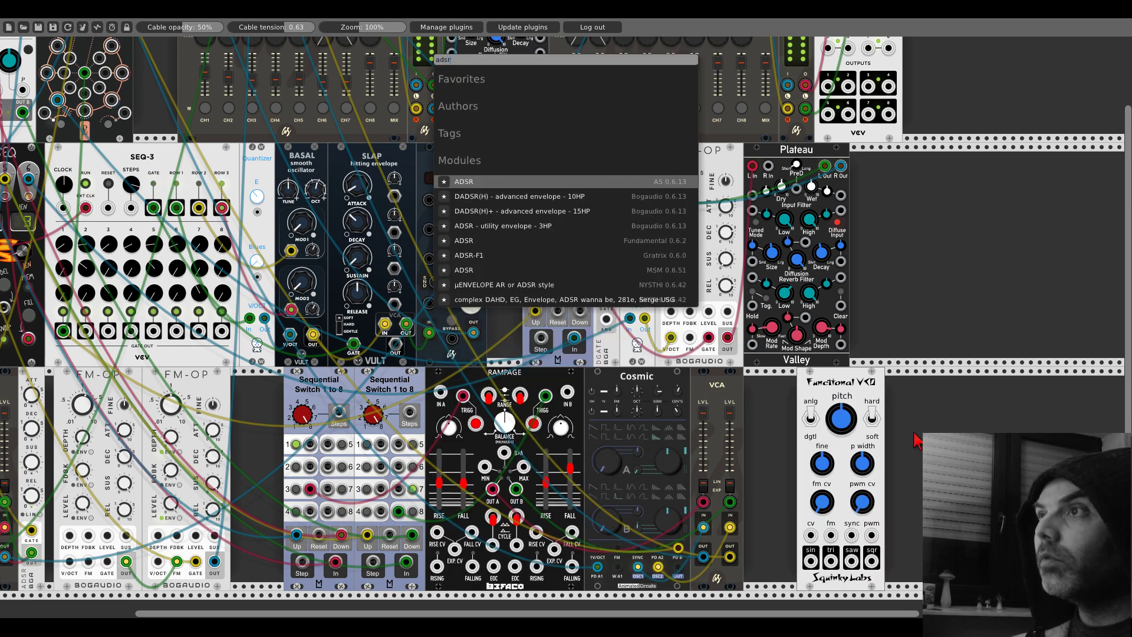
click(481, 241)
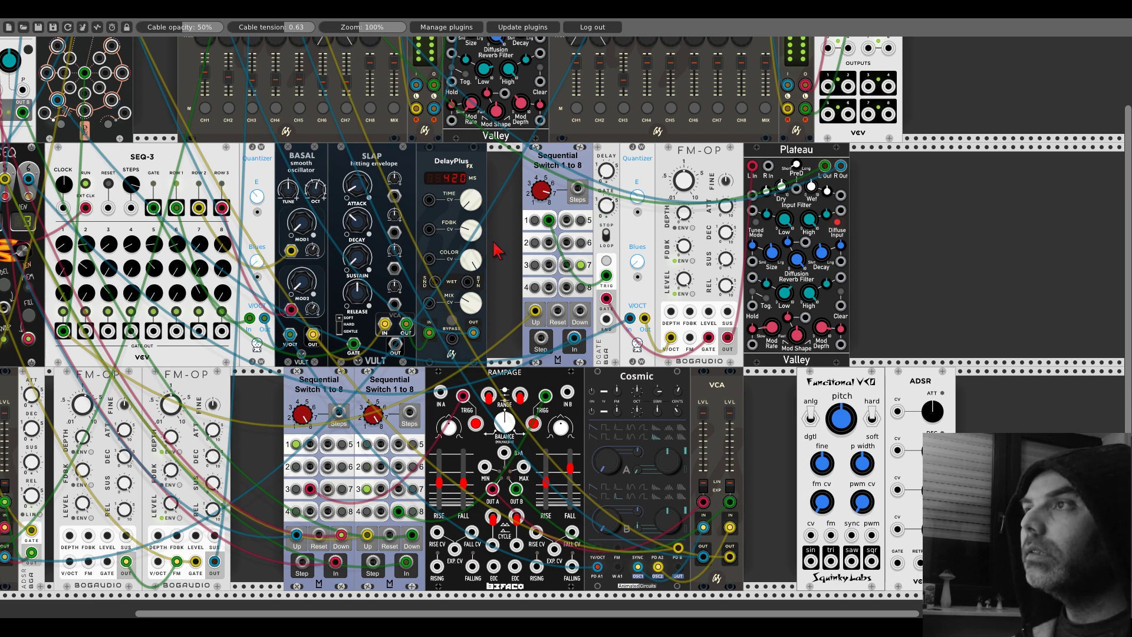
Step: Add a VCA-1 between the Functional VCO-1 and the ADSR
scroll(498, 250, left, 6)
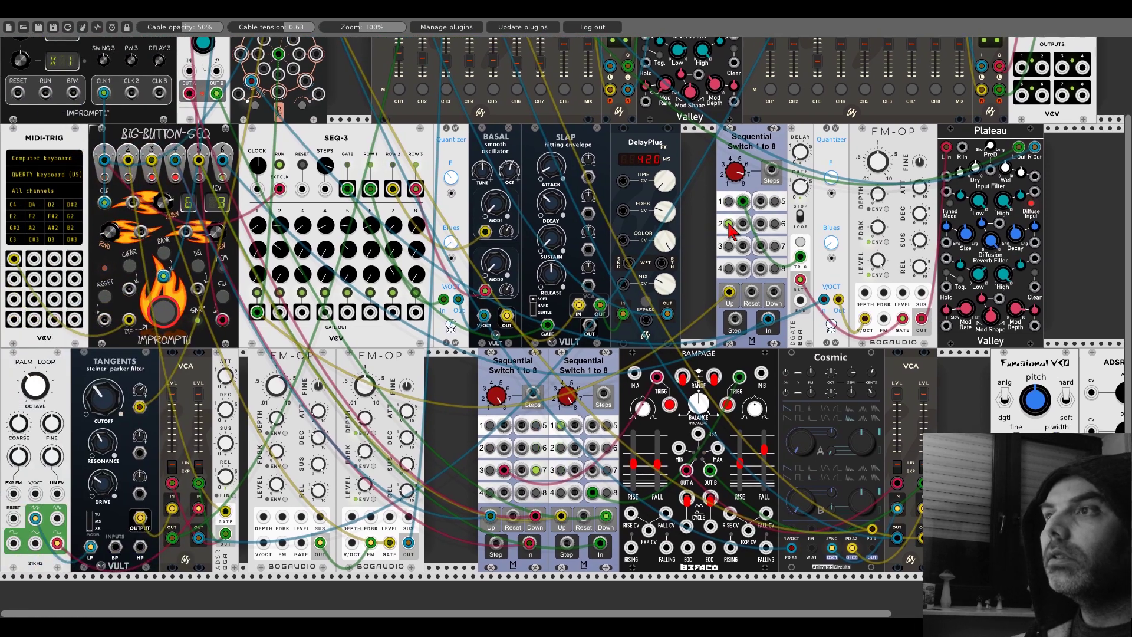
scroll(828, 203, up, 4)
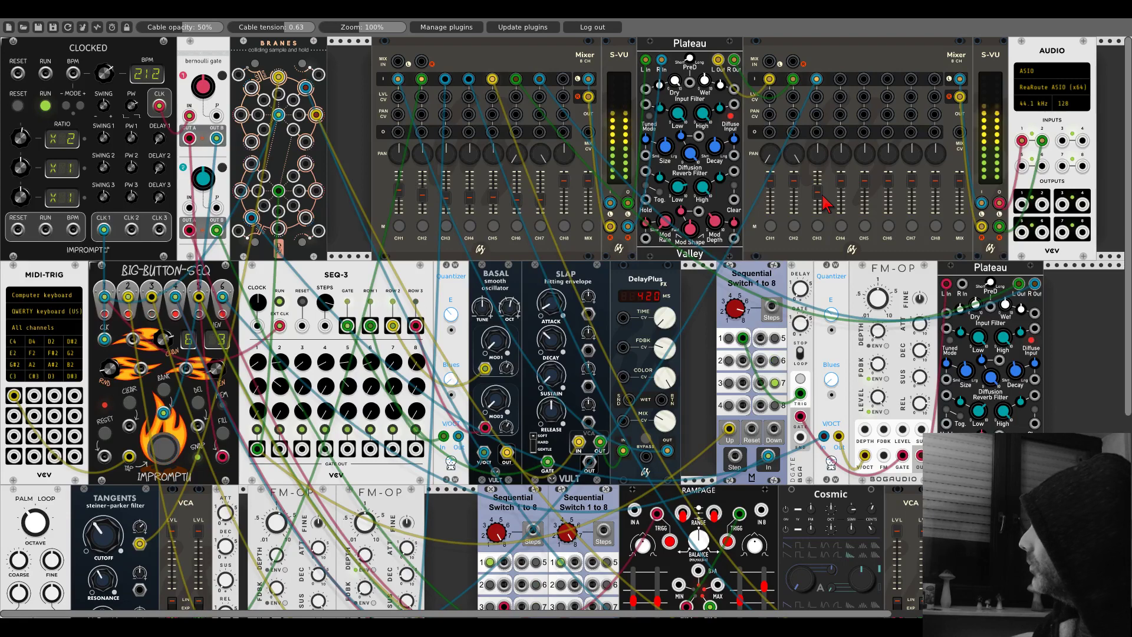
scroll(831, 221, right, 10)
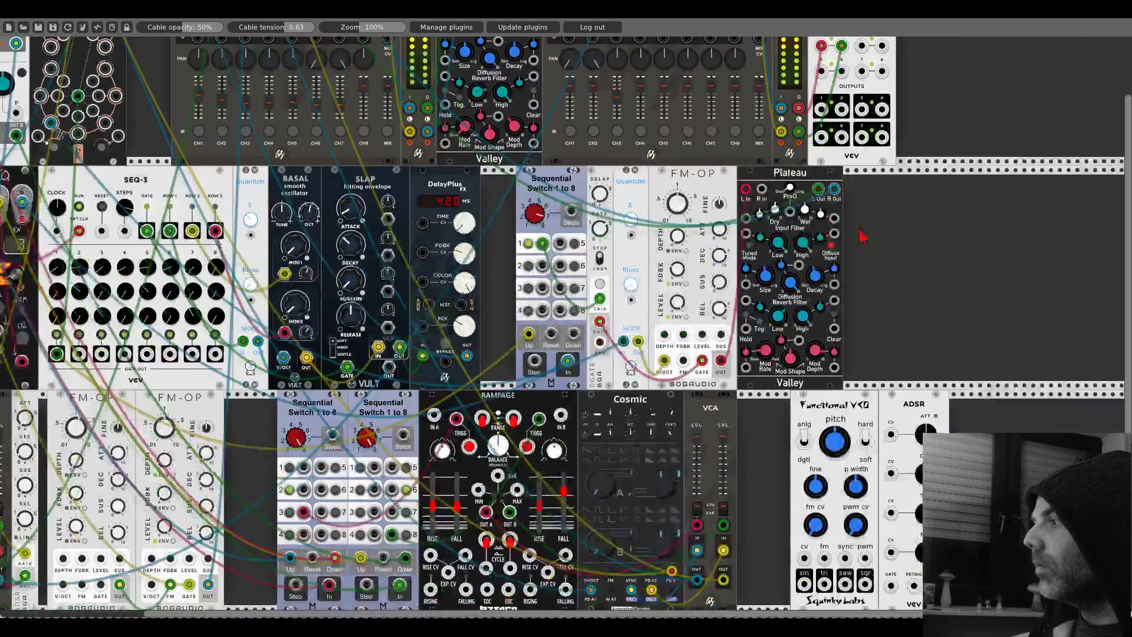
scroll(859, 240, down, 5)
right_click(728, 323)
drag(722, 316, 688, 305)
click(690, 241)
drag(763, 318, 722, 304)
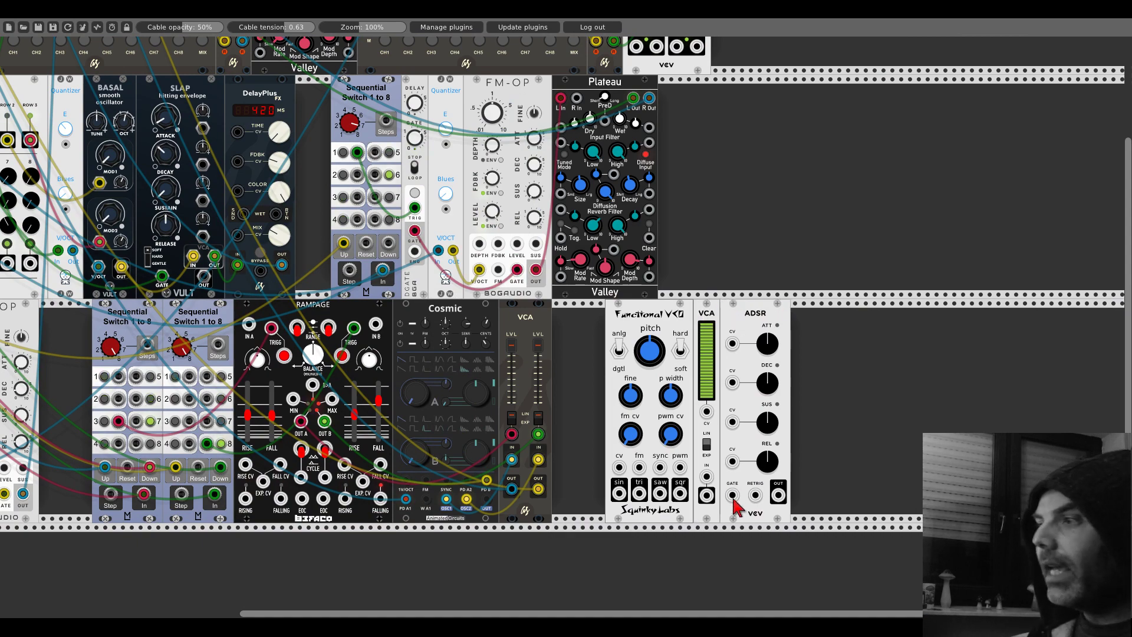
Step: Patch Clocked's CLK 2 output into the ADSR's GATE and set Clocked's second ratio to /4
drag(734, 493, 130, 229)
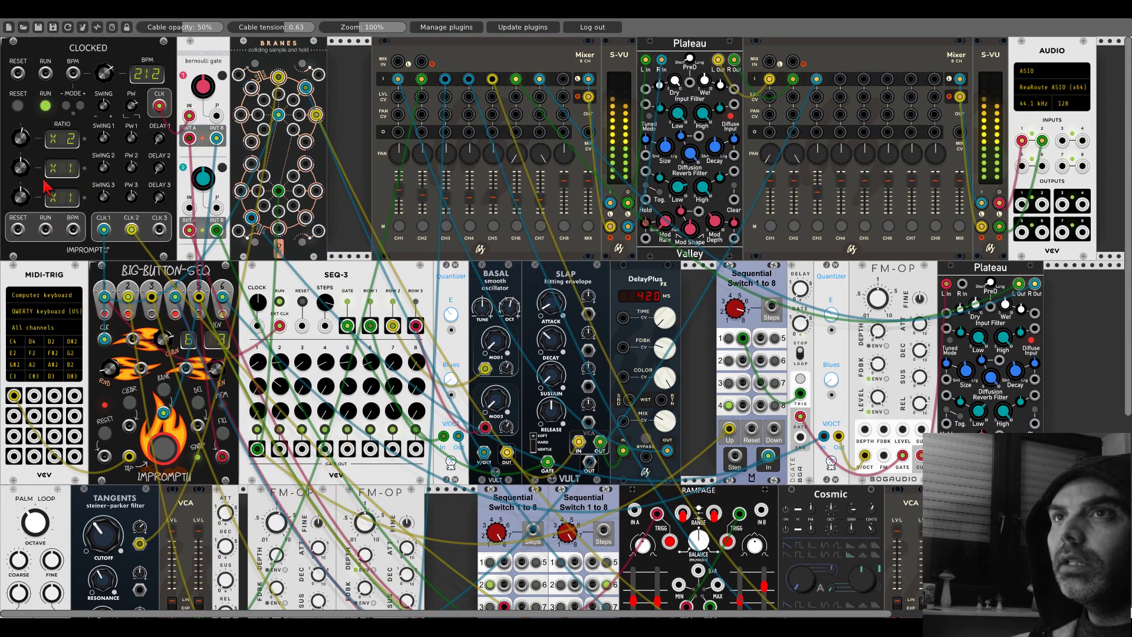
drag(22, 170, 21, 177)
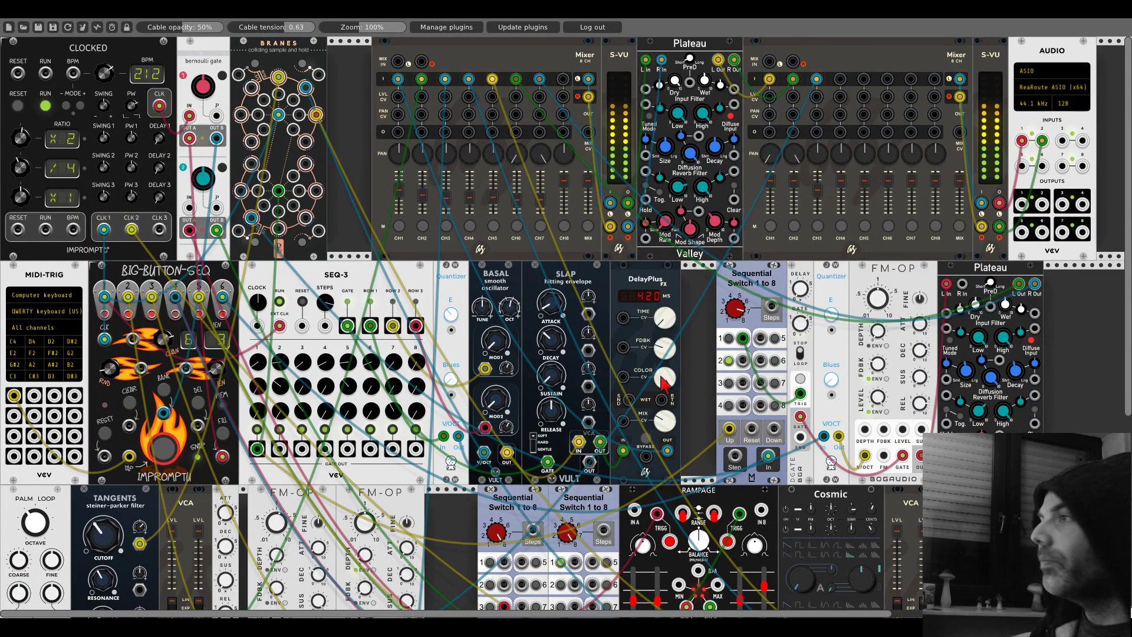
Step: Move the ADSR aside and duplicate the VCA-1 into the gap beside it
scroll(729, 377, down, 1)
scroll(729, 377, down, 6)
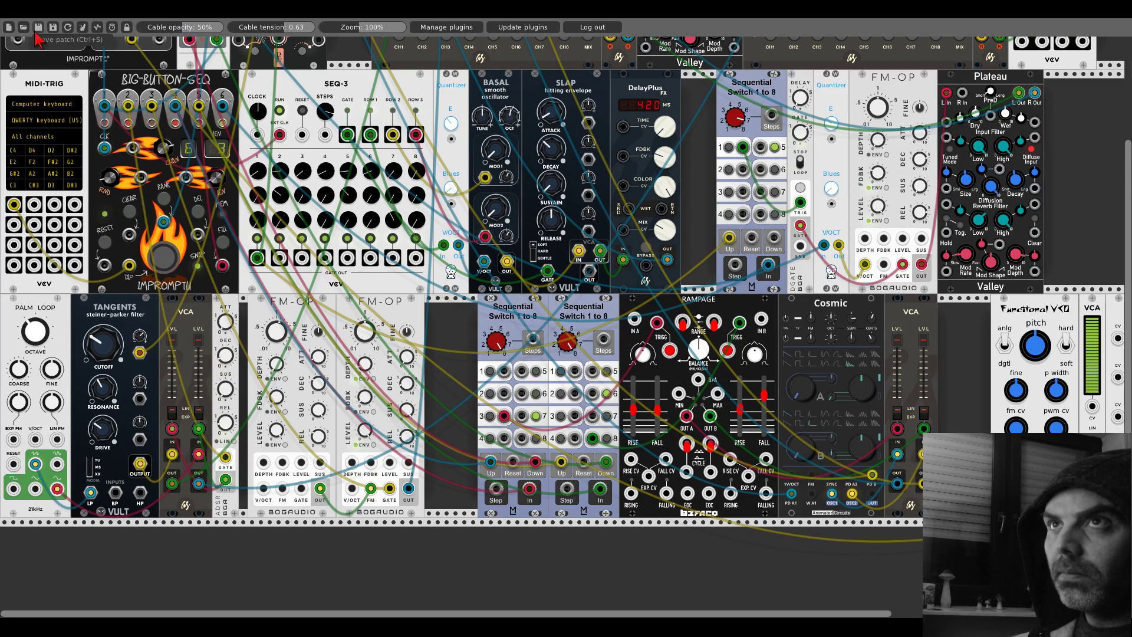
scroll(470, 337, right, 10)
scroll(469, 337, down, 2)
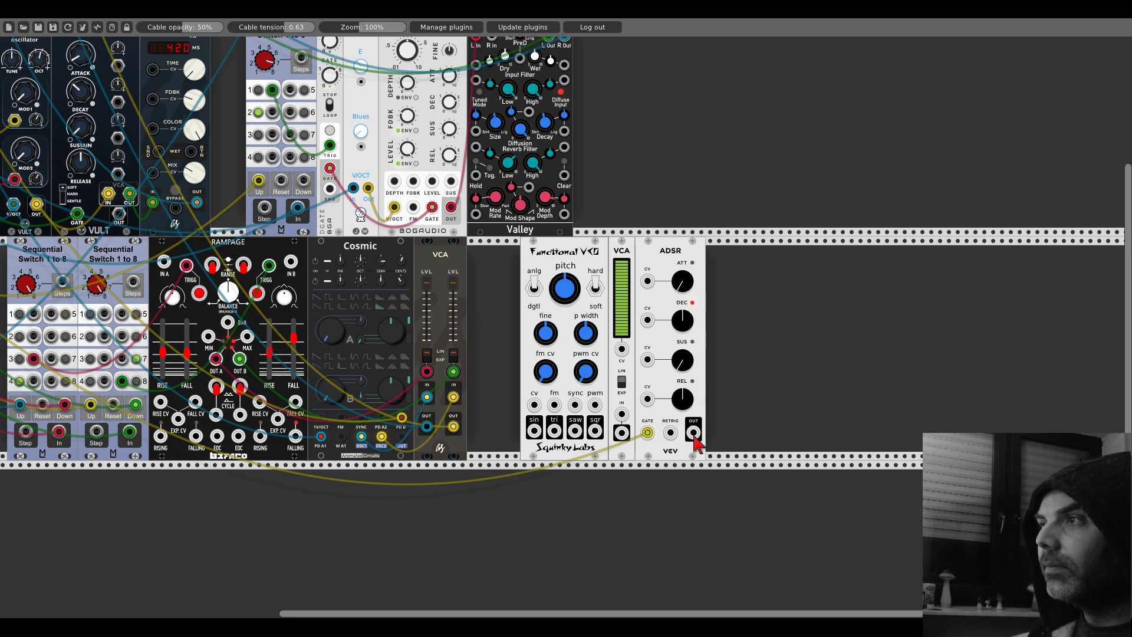
drag(666, 263, 692, 262)
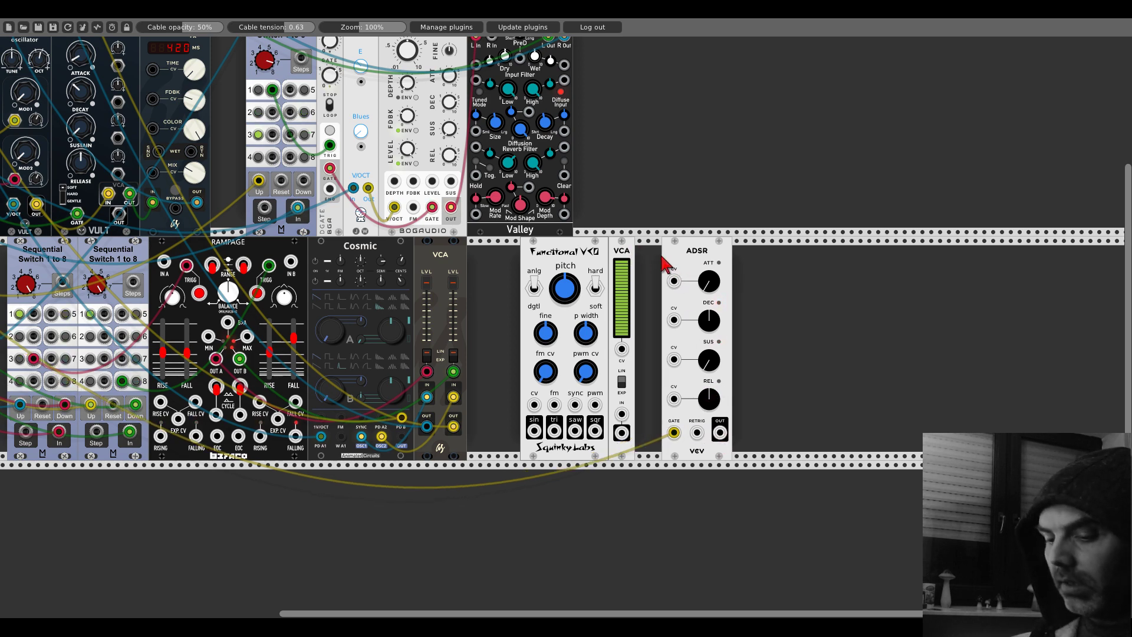
key(ctrl+d)
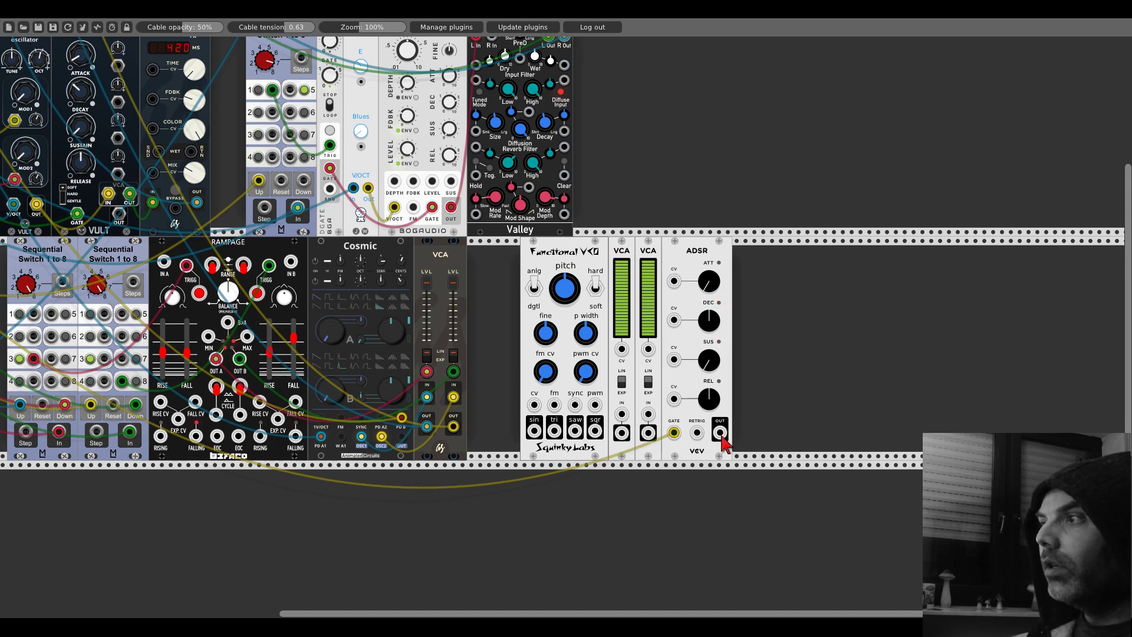
Step: Patch the ADSR's OUT into the Functional VCO-1's fm input and delete the duplicate VCA-1, closing the gap with the ADSR
drag(719, 432, 554, 405)
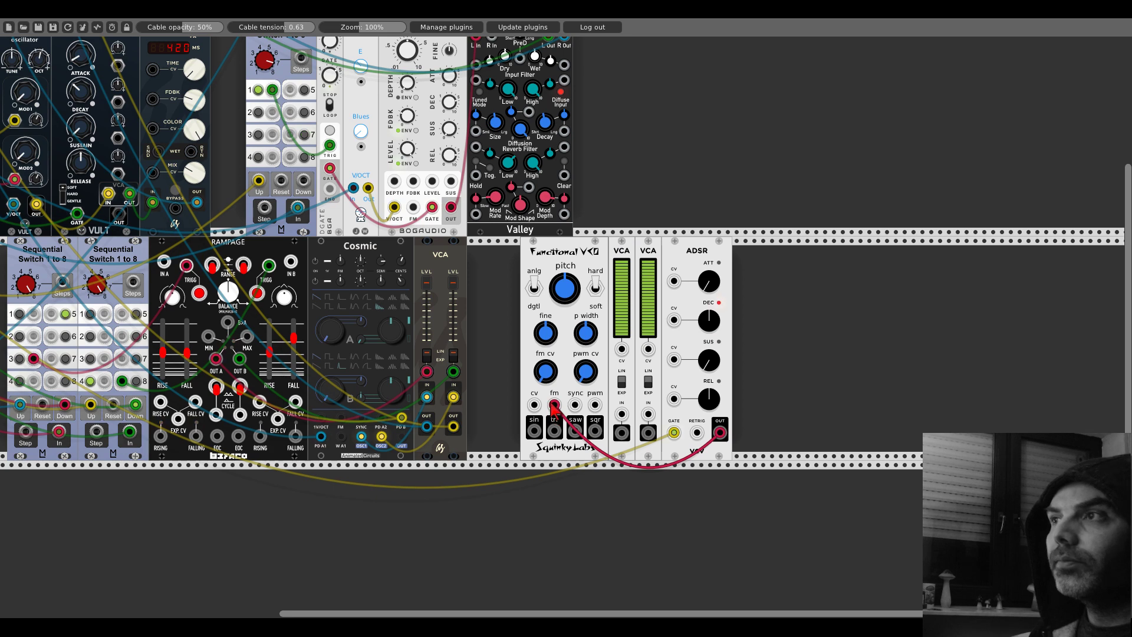
right_click(643, 249)
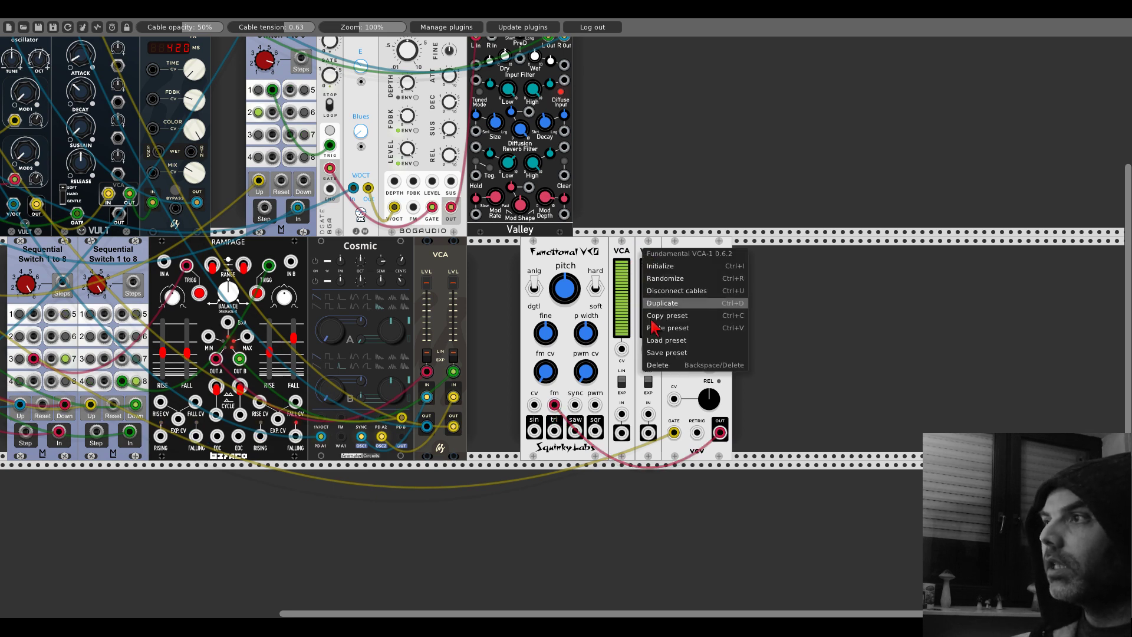
click(658, 366)
drag(684, 330, 659, 330)
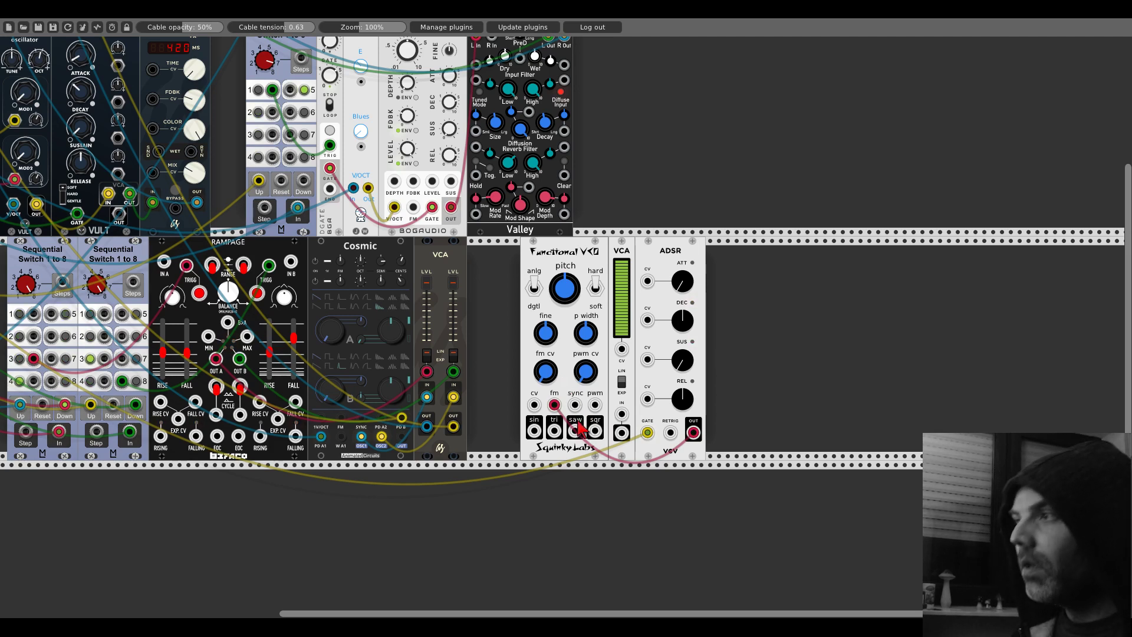
Step: Patch the Functional VCO-1's tri output into the VCA-1's IN
drag(554, 430, 621, 414)
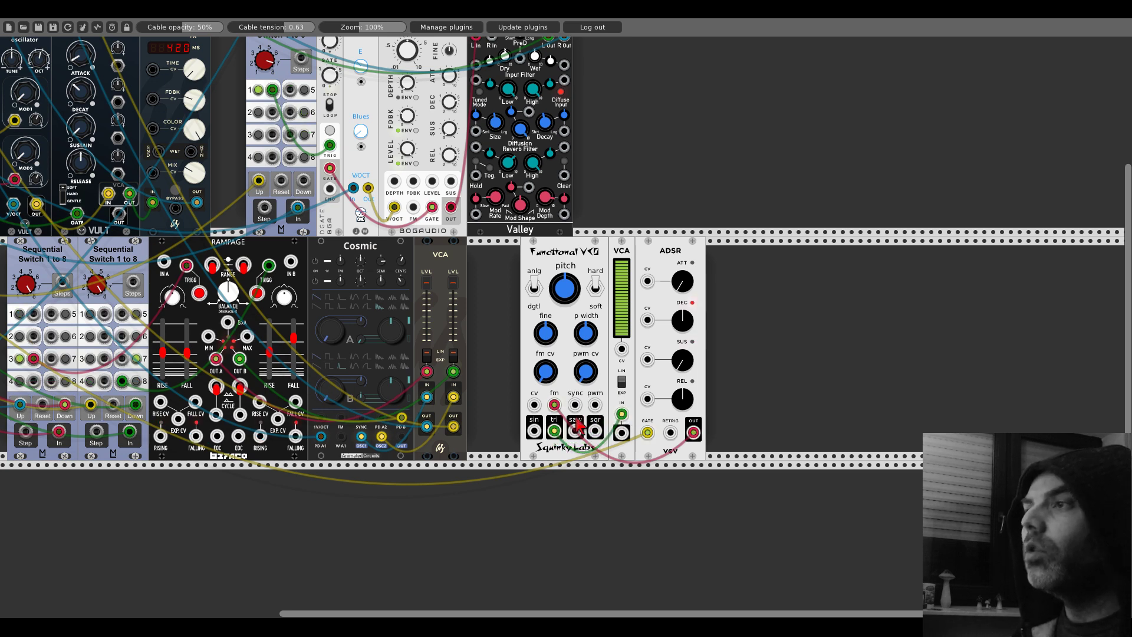
Step: Move the VCA-1's input cable to the Functional VCO-1's sin output, then patch VCA-1's CV from the ADSR's OUT and its OUT into mixer channel 4
drag(554, 431, 534, 432)
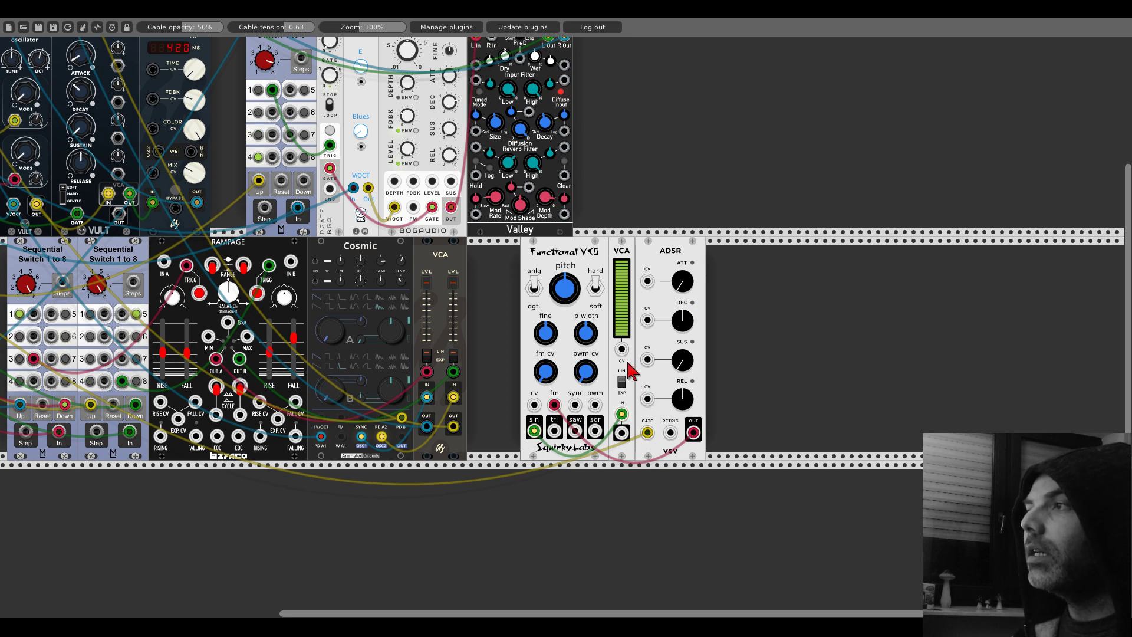
drag(621, 349, 370, 80)
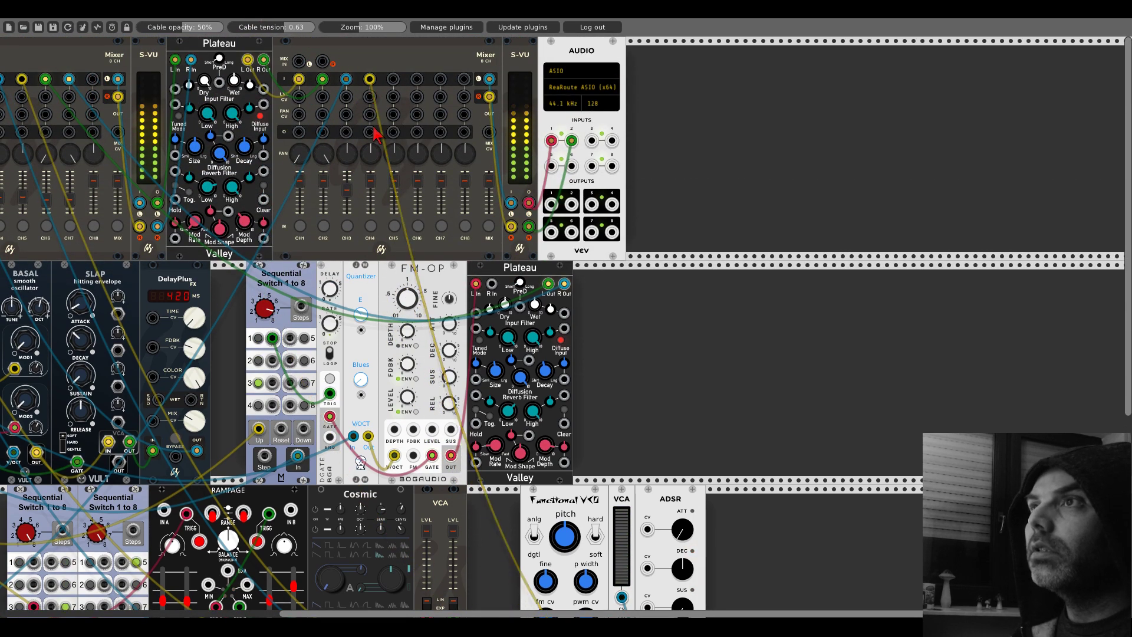
scroll(377, 194, down, 5)
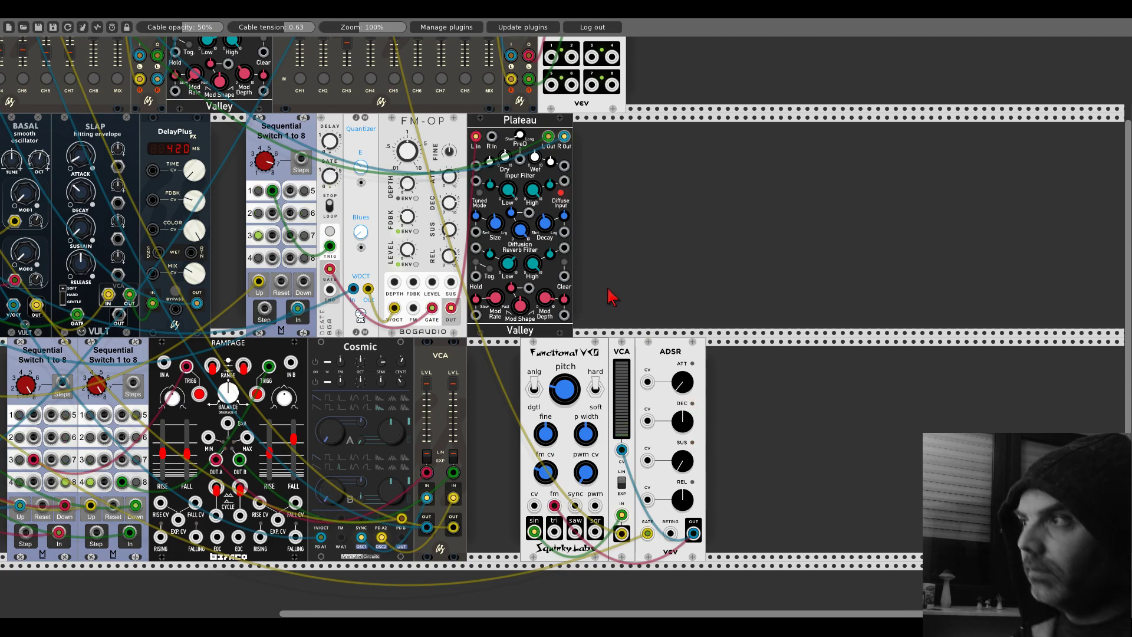
scroll(667, 293, left, 10)
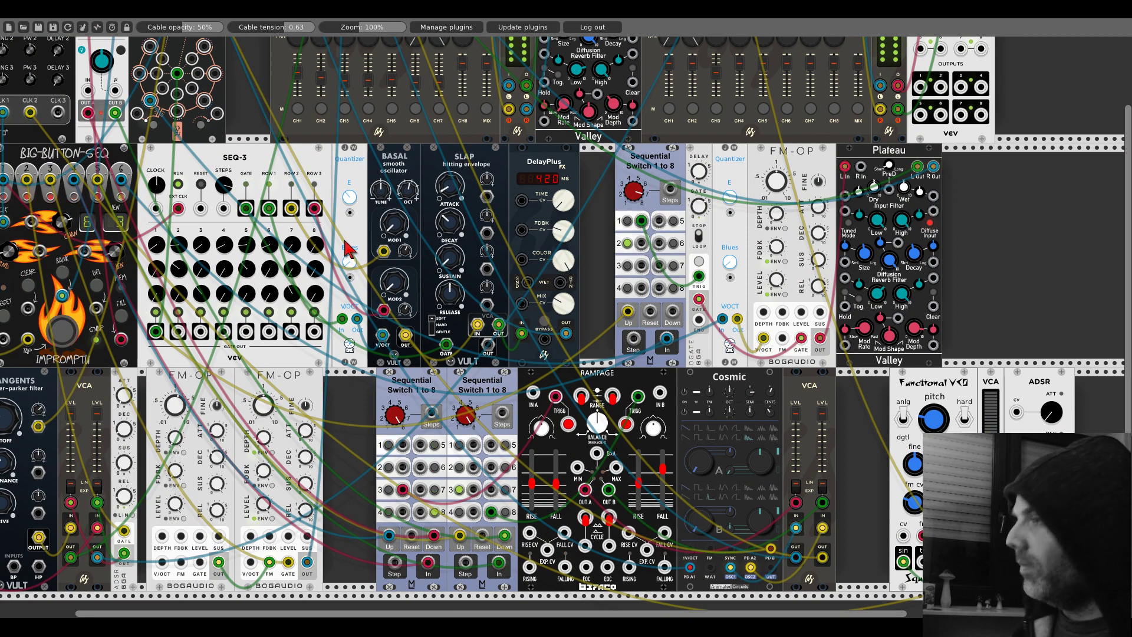
drag(371, 29, 364, 33)
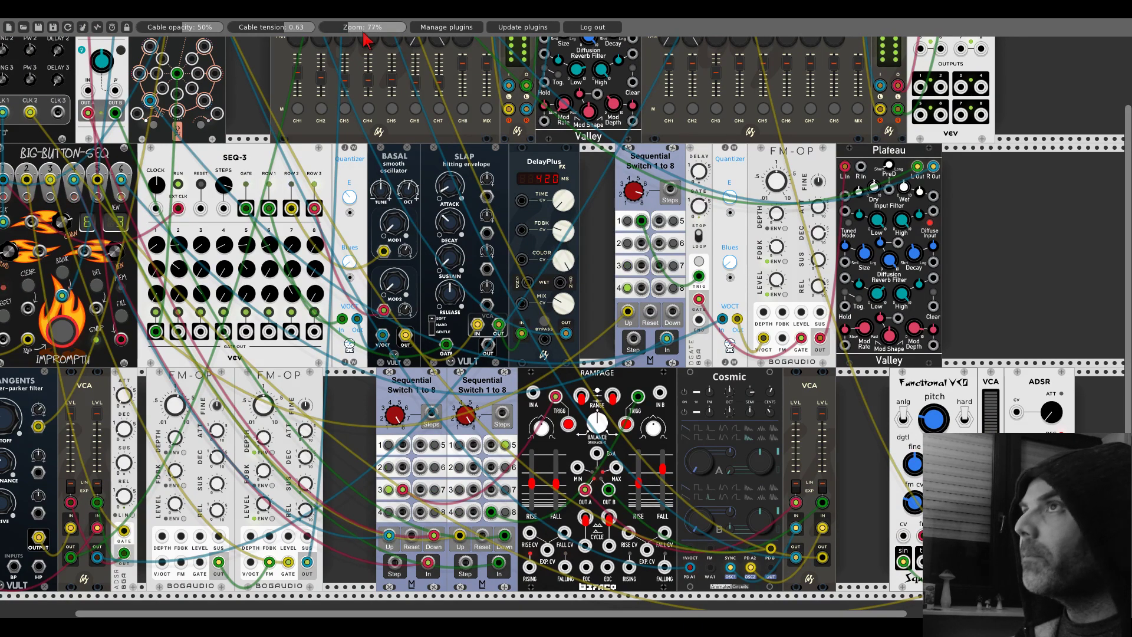
scroll(459, 147, up, 3)
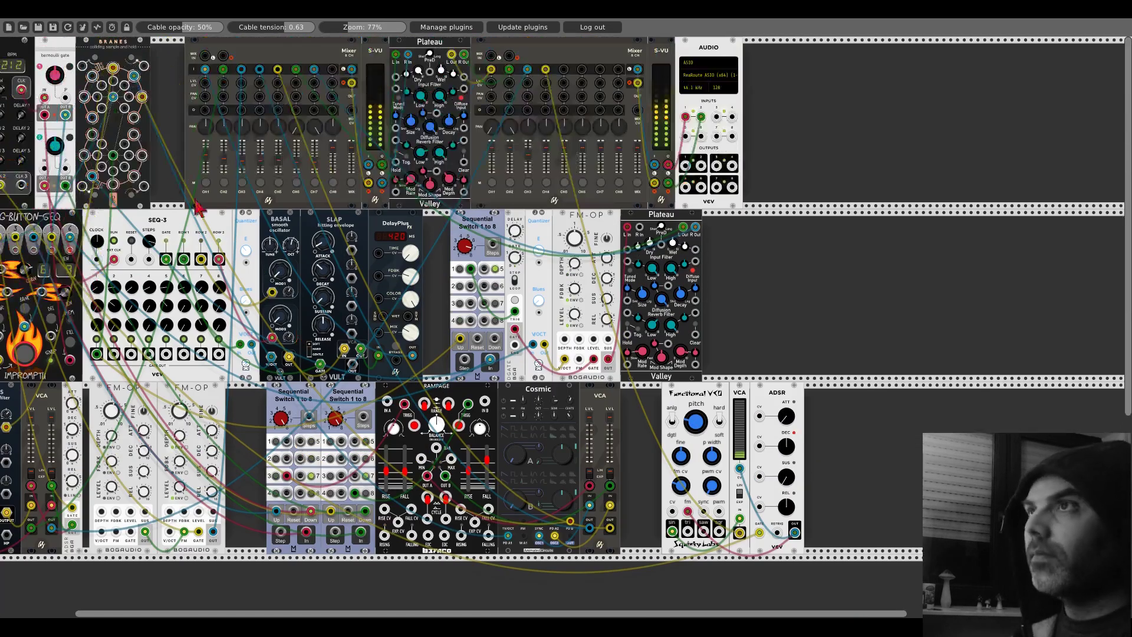
scroll(458, 147, up, 1)
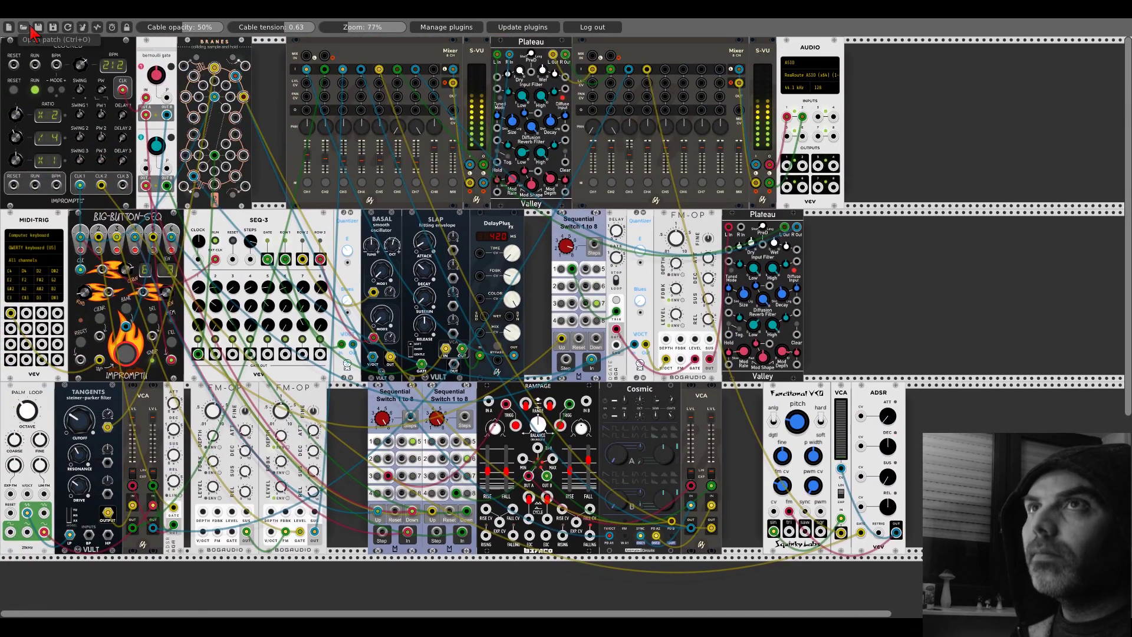
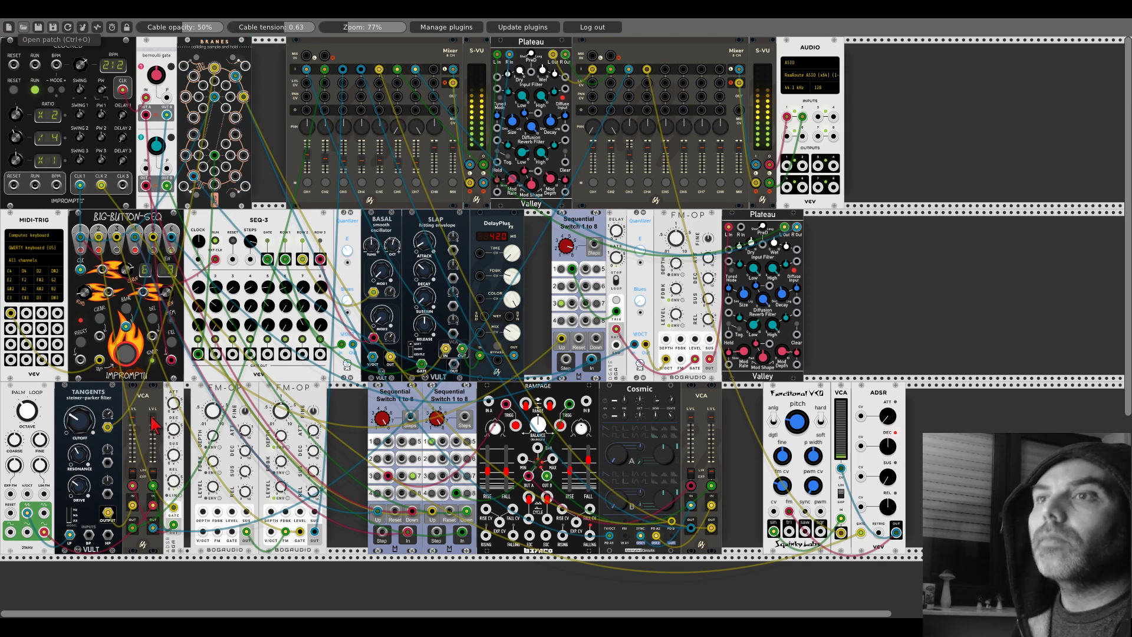
Step: Start a new patch and replace its Audio Interface 16 with the Core Audio module
key(ctrl+n)
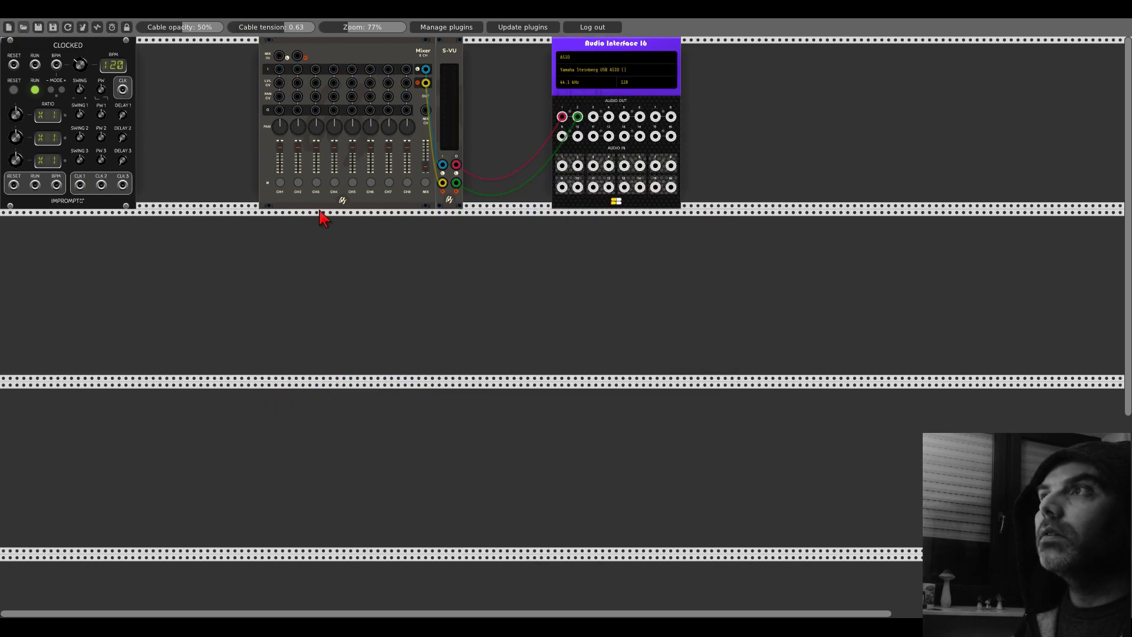
right_click(563, 47)
click(575, 166)
right_click(575, 149)
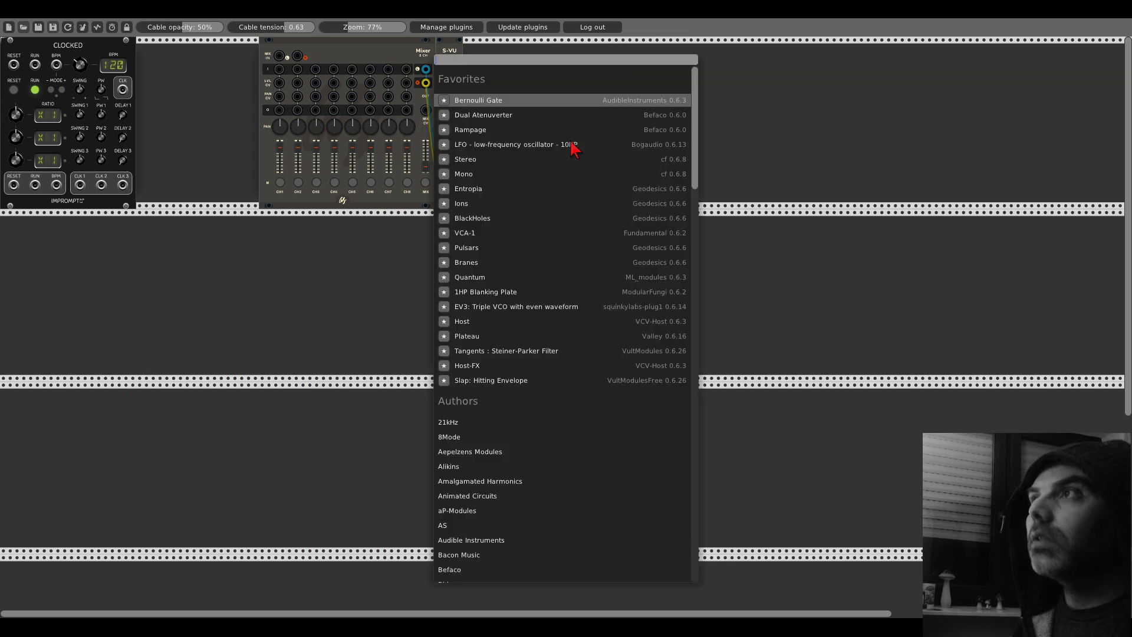
text(audio)
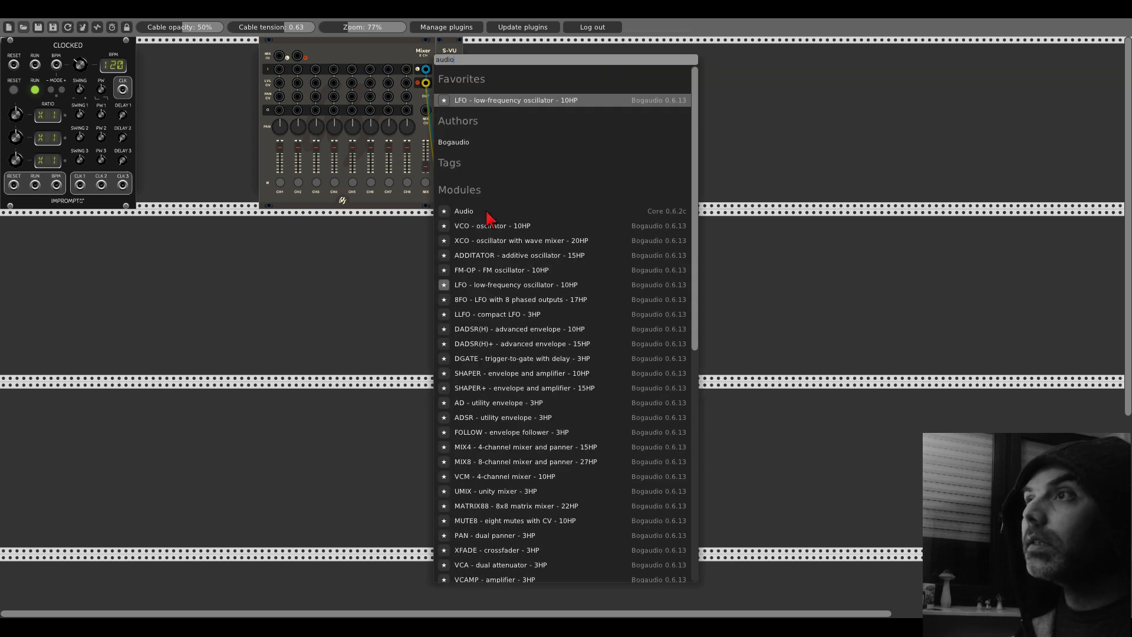
click(486, 212)
Step: Patch the S-VU's two outputs into the Audio module's inputs 1 and 2 and select the ReaRoute ASIO (x64) (1-8 in, 1-8 out) device
drag(456, 165, 549, 118)
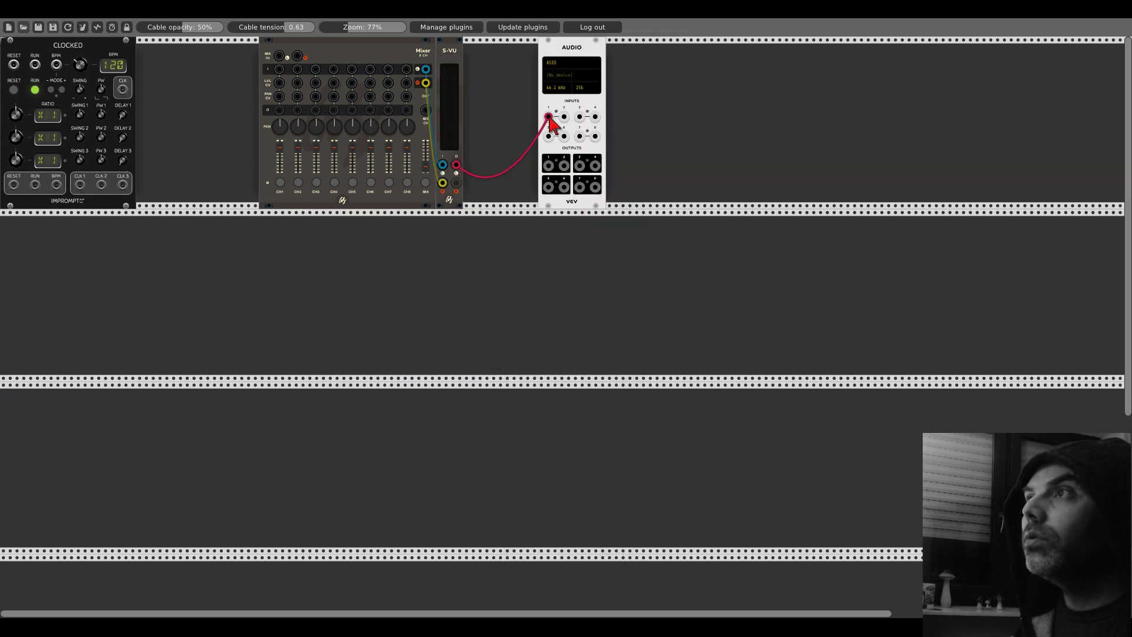
drag(456, 183, 548, 136)
click(557, 75)
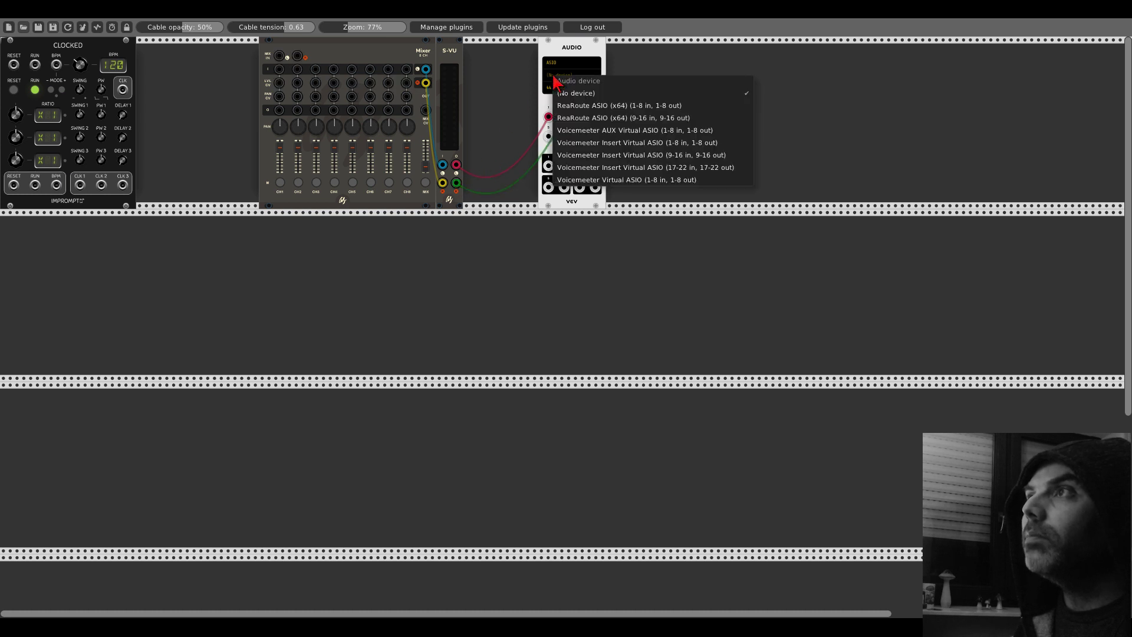
click(563, 105)
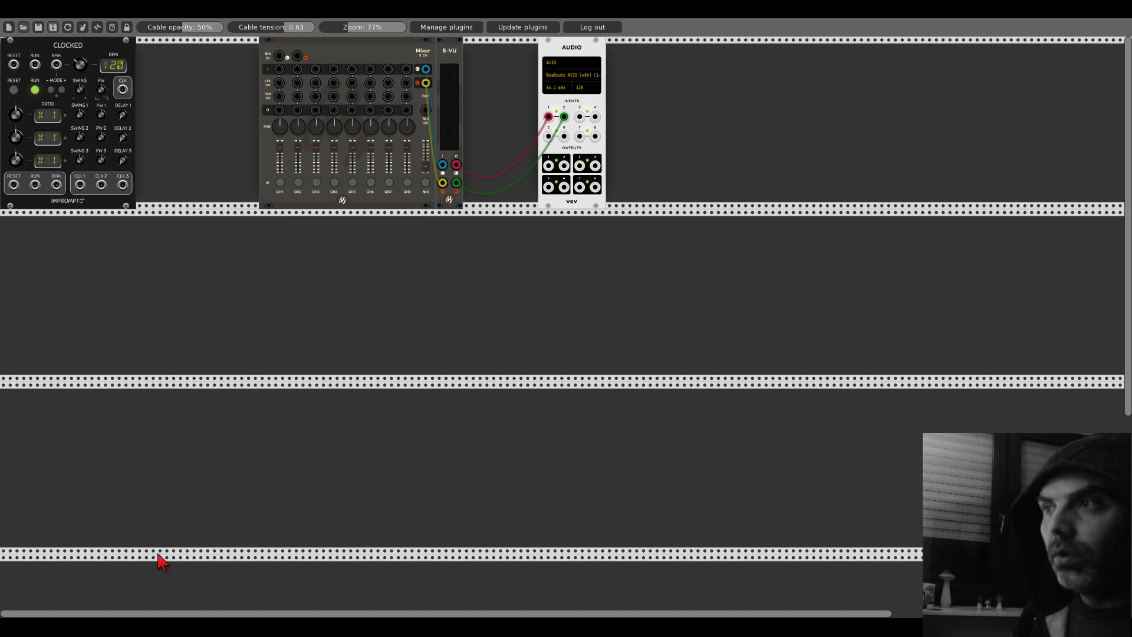
Step: Add Impromptu Modular's SEQ - BigButtonSeq2 module in the second row below the mixer
right_click(359, 260)
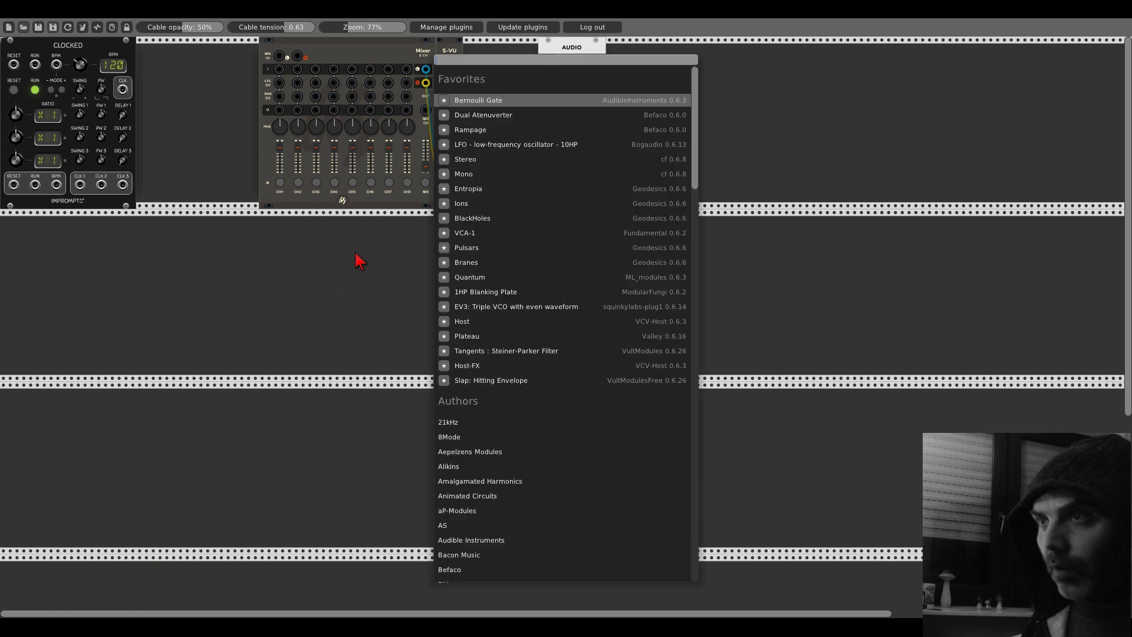
text(big)
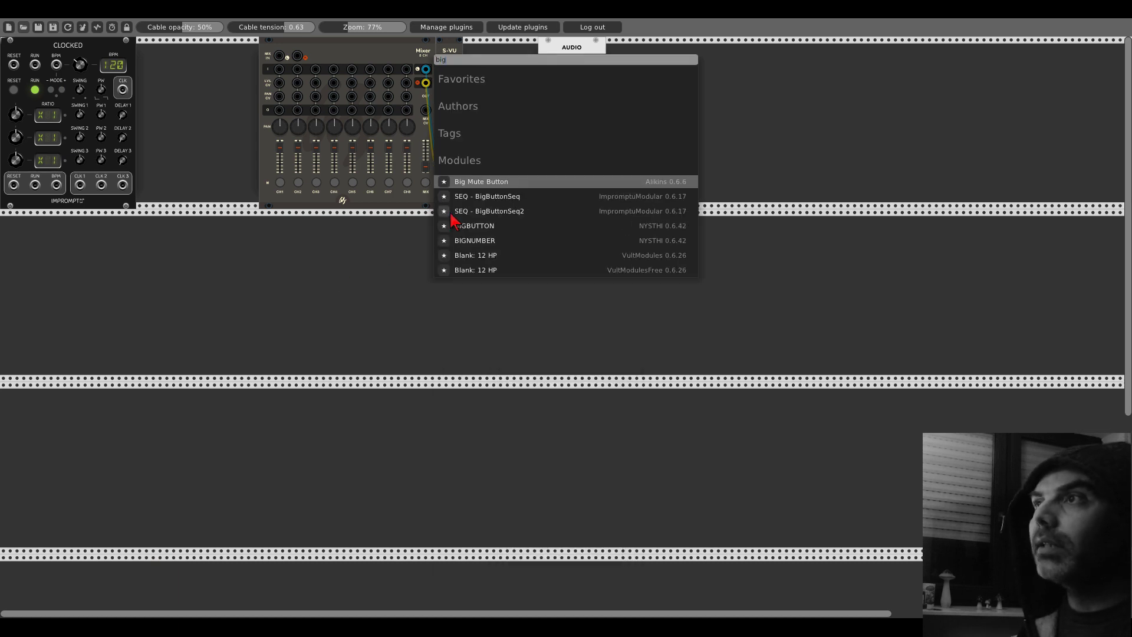
click(493, 211)
Step: Set the BigButtonSeq2's panel theme to Dark-valor Hot-rod
double_click(365, 28)
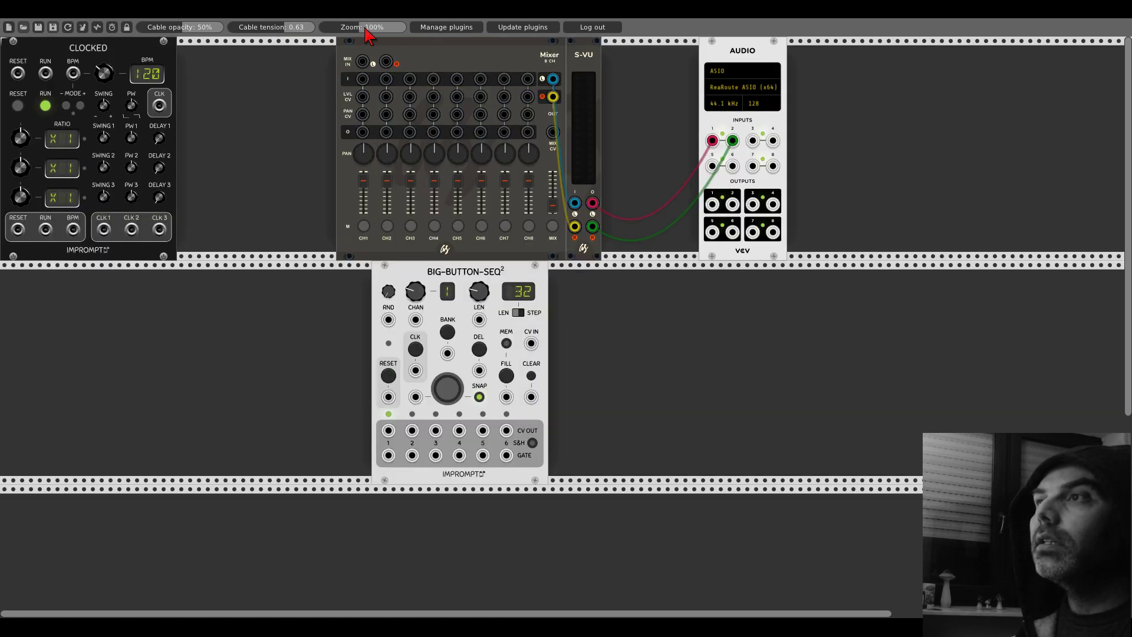
drag(366, 36, 378, 37)
scroll(687, 324, down, 5)
scroll(531, 336, right, 3)
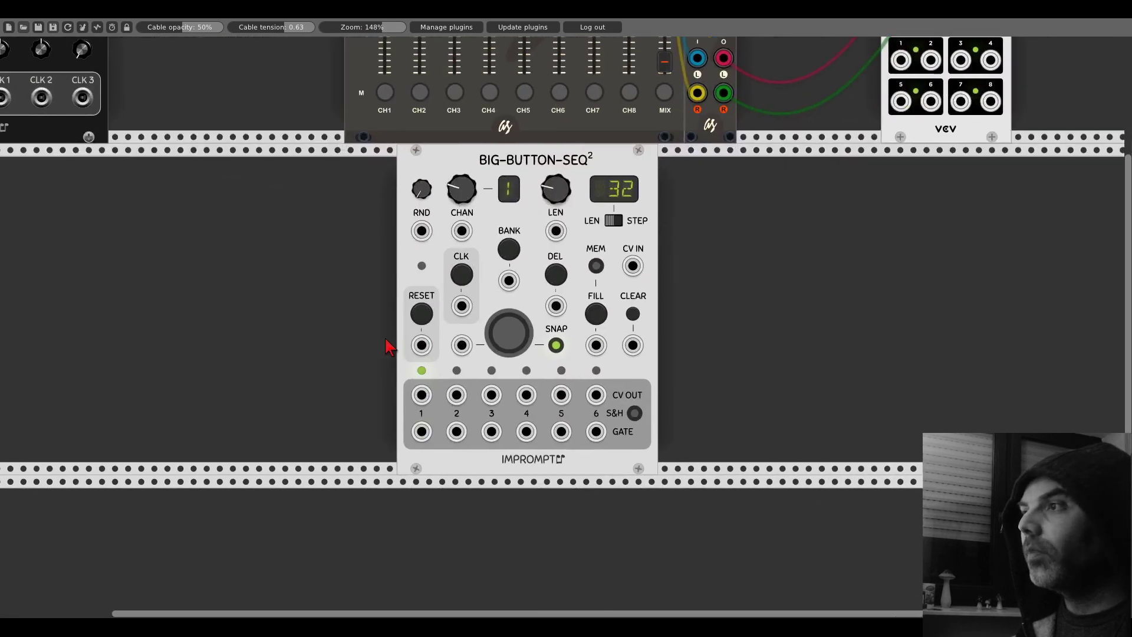
scroll(389, 347, right, 1)
right_click(523, 175)
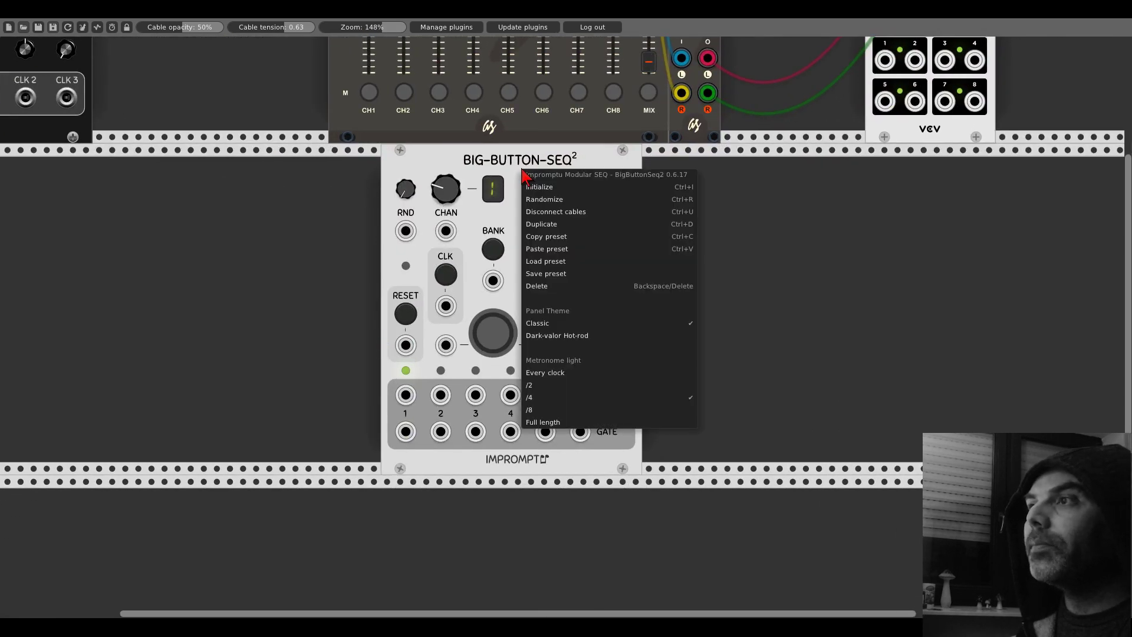
click(549, 337)
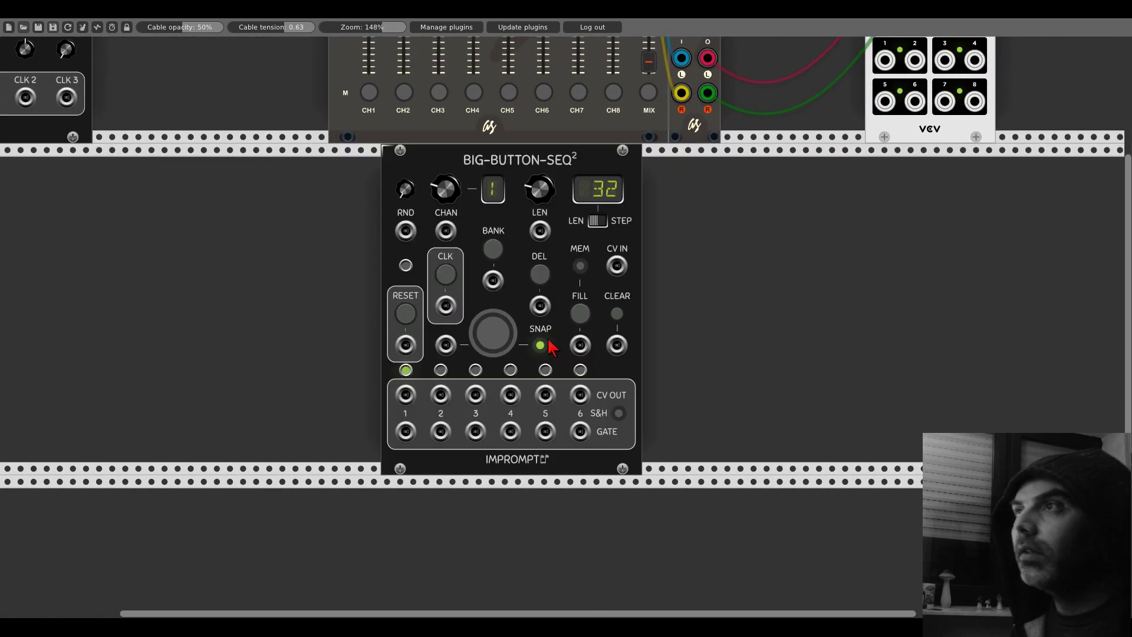
Step: Look over the BigButtonSeq2's metronome light options without changing them and switch its display mode to STEP
right_click(510, 216)
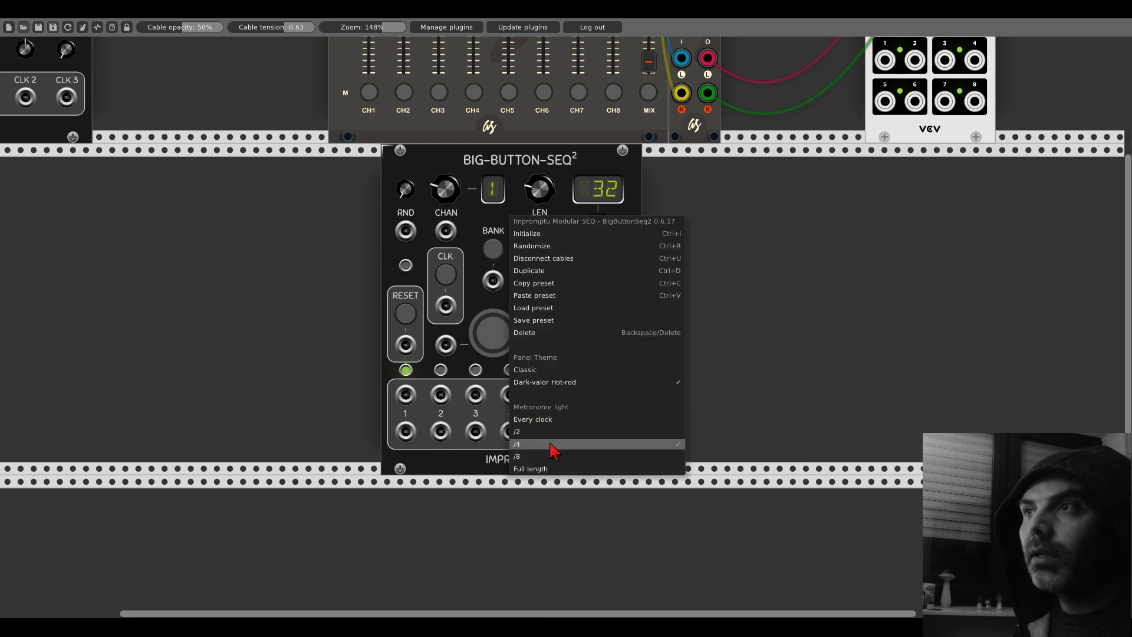
click(360, 242)
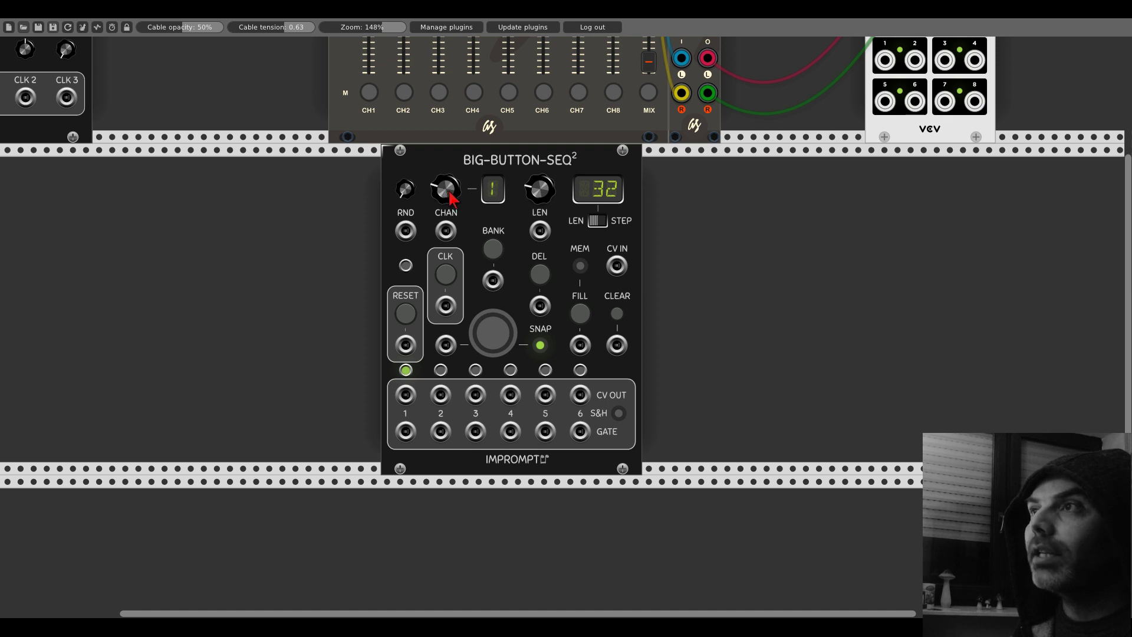
drag(450, 196, 550, 153)
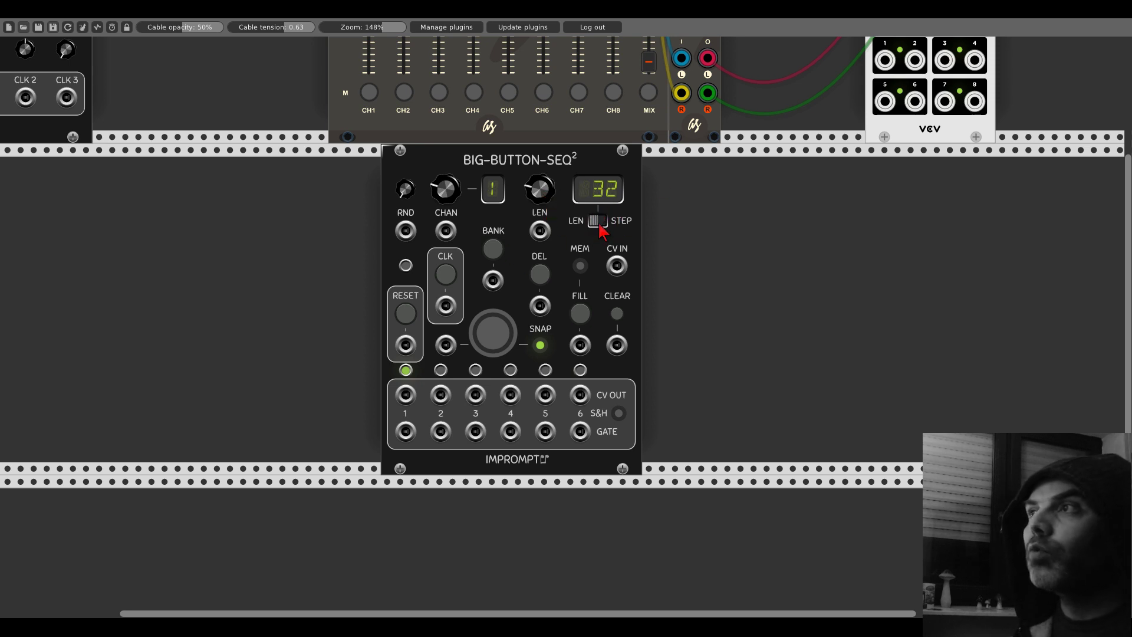
click(597, 221)
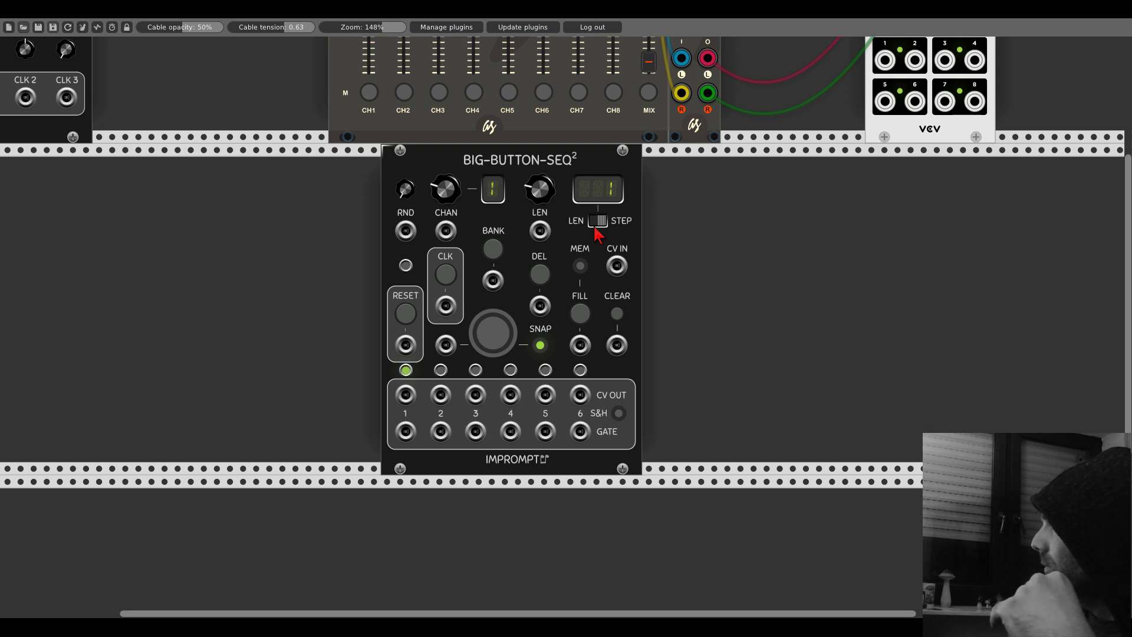
Step: Set Clocked's tempo to 190 BPM
double_click(370, 26)
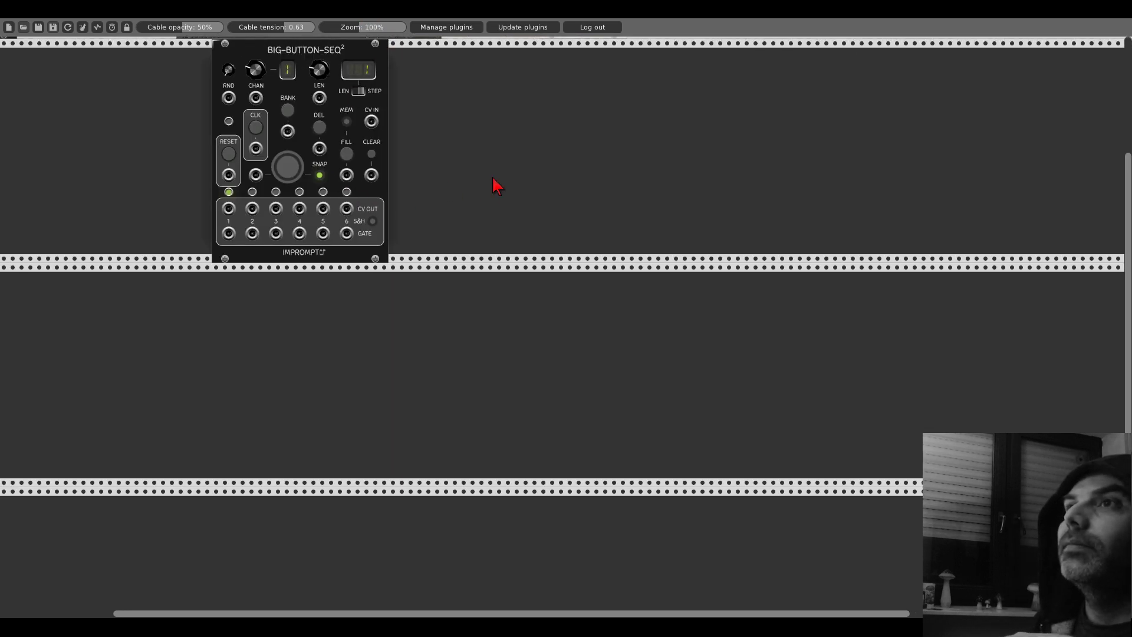
drag(497, 186, 882, 371)
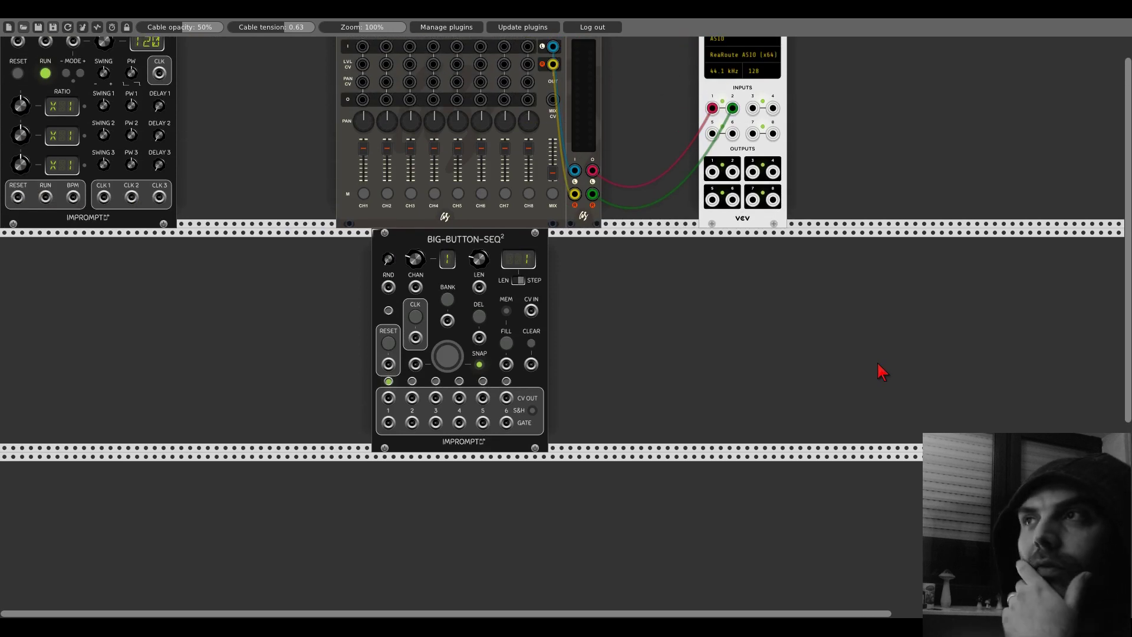
scroll(678, 366, up, 1)
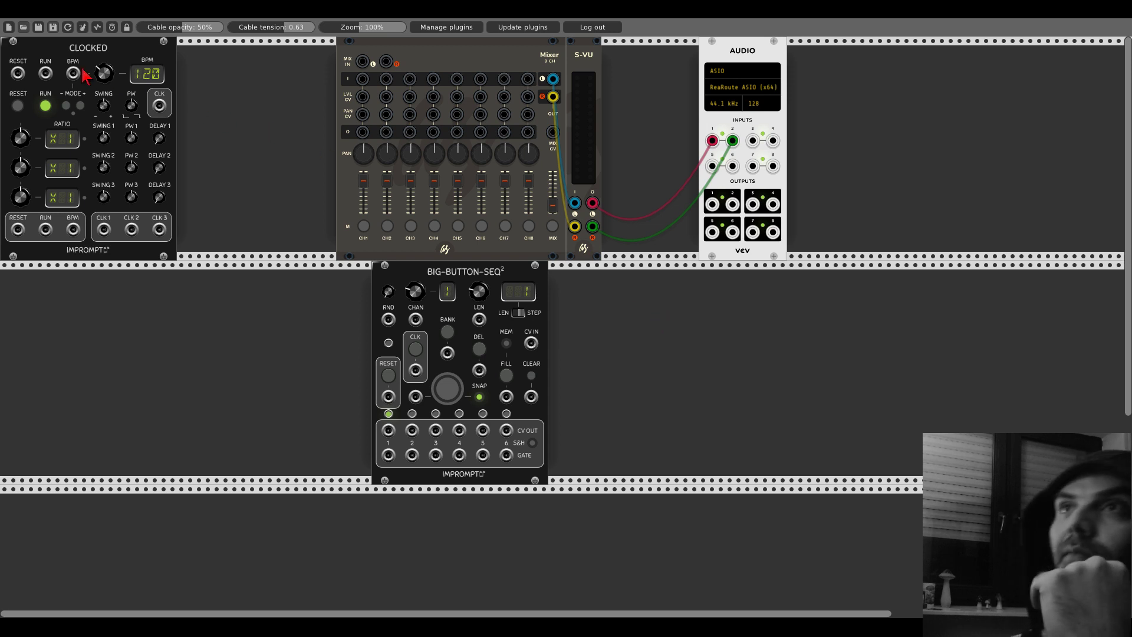
drag(104, 73, 104, 65)
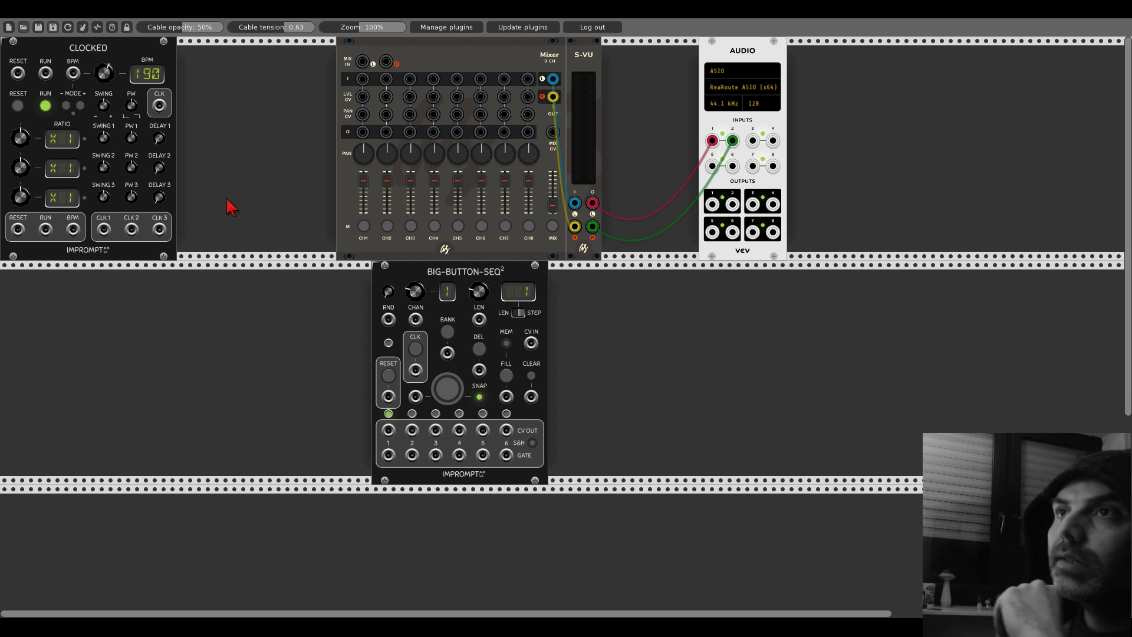
Step: Add StellareModular's Turing Machine in the second row, in the free space beside the BigButtonSeq2
right_click(243, 365)
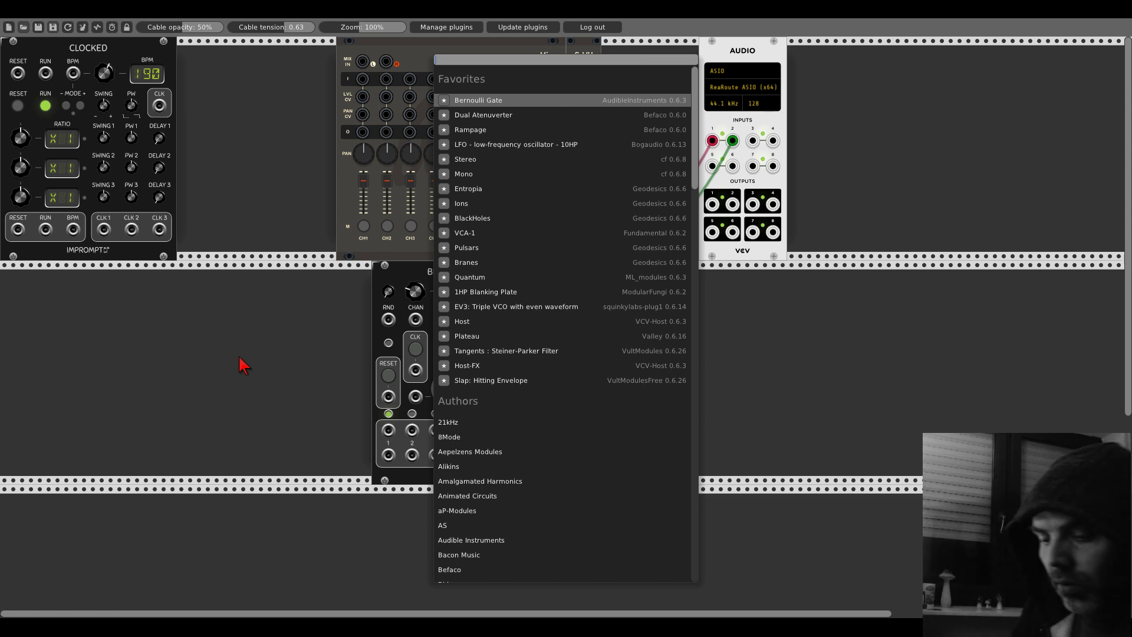
text(tur)
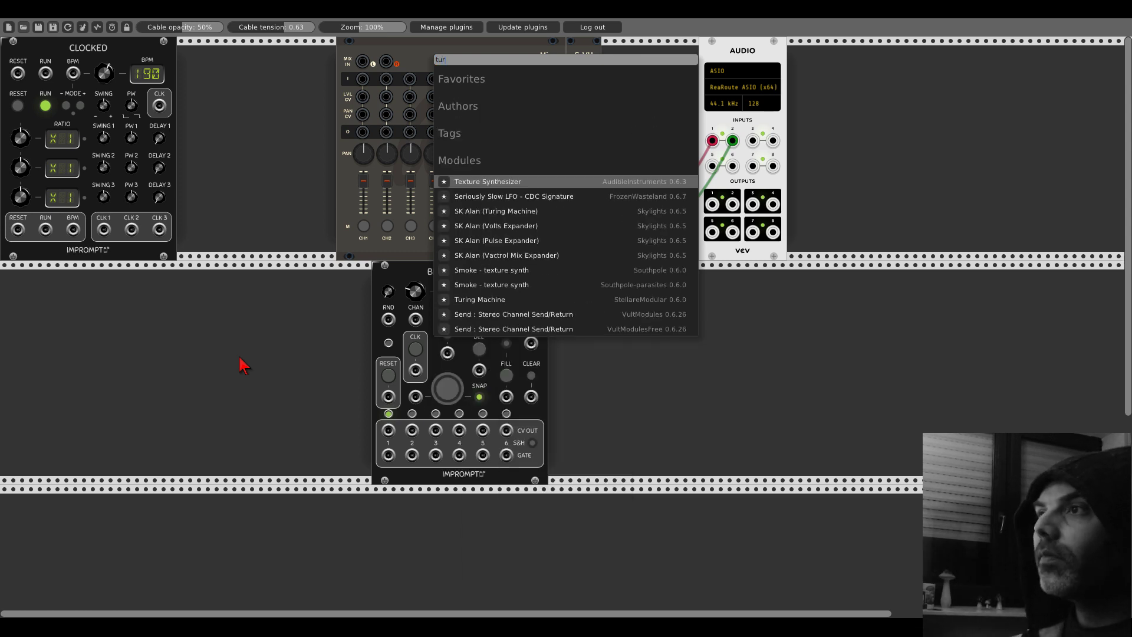
click(516, 300)
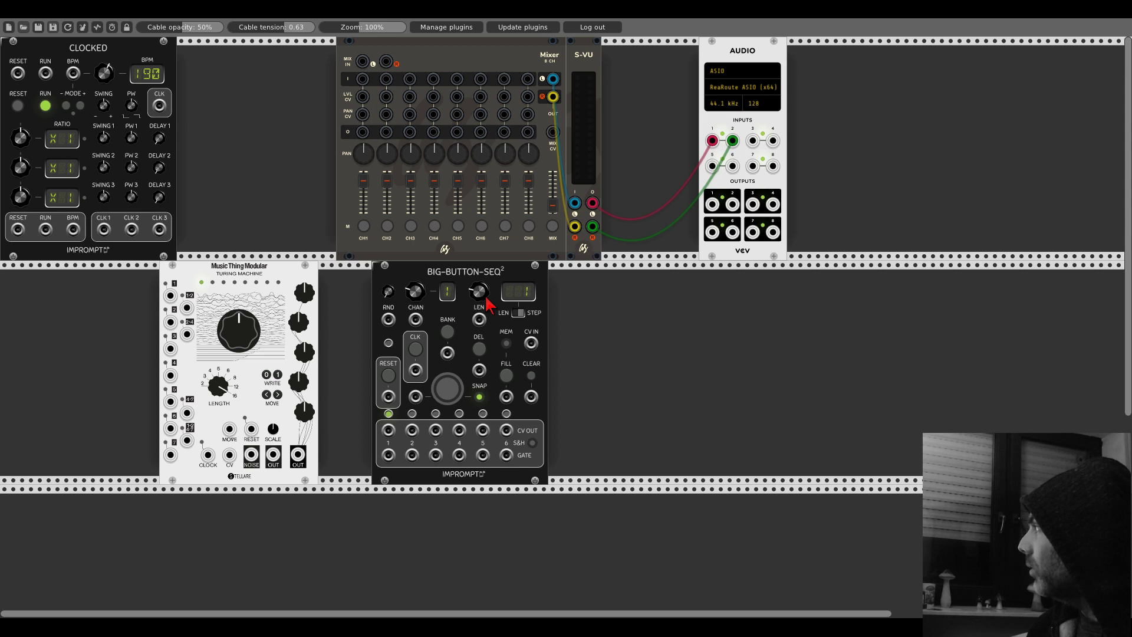
Step: Turn the BigButtonSeq2's SNAP off and back on
click(479, 397)
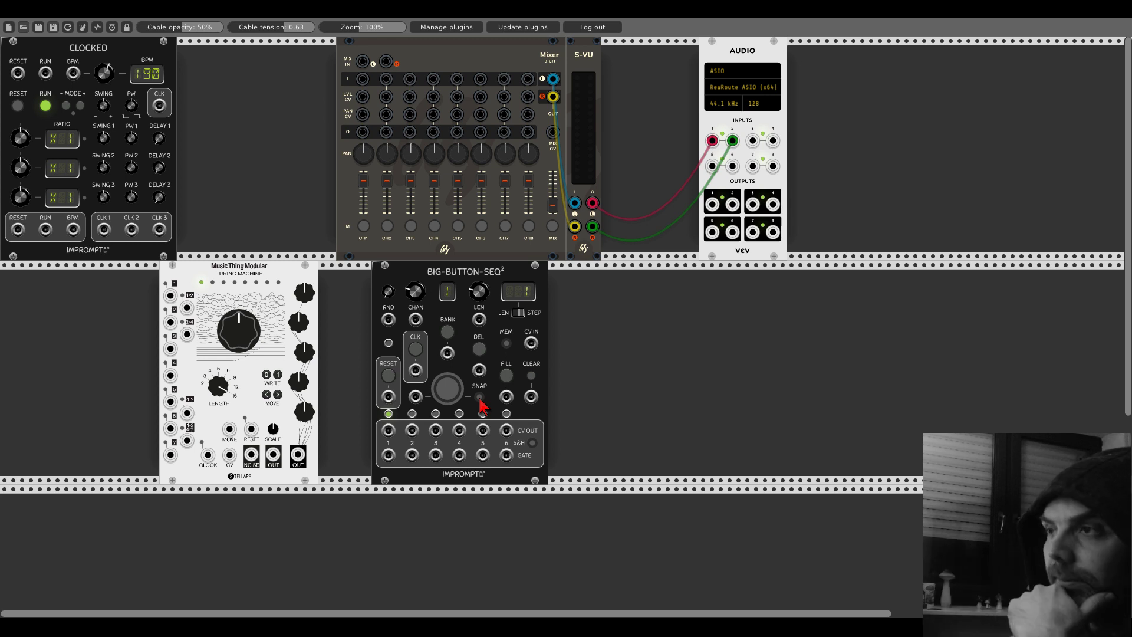
click(478, 397)
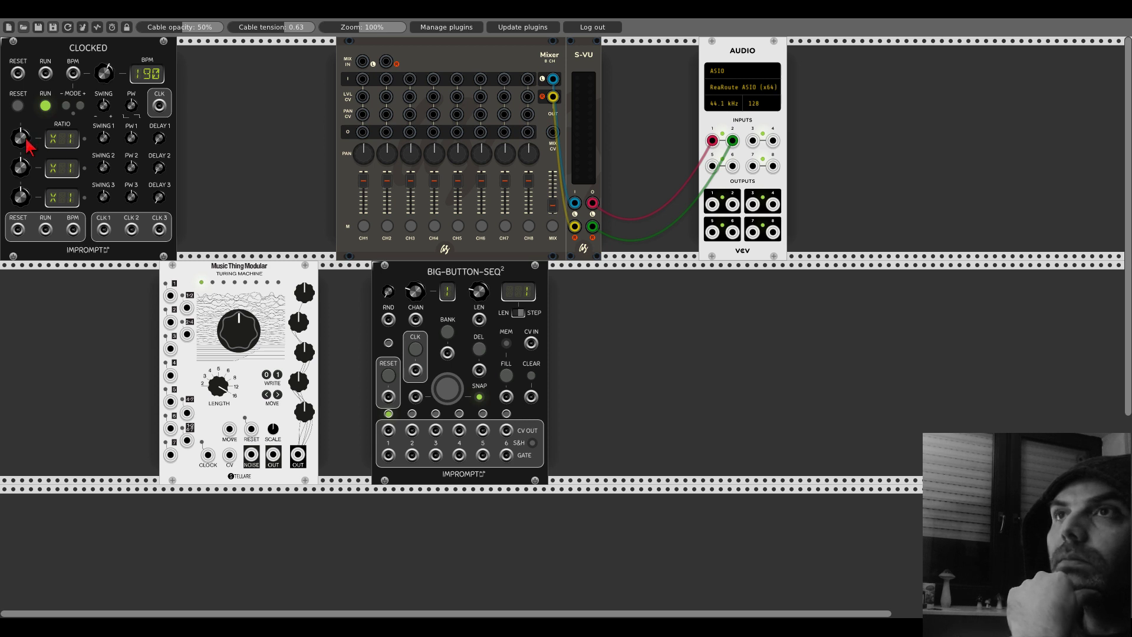
Step: Set Clocked's first ratio to x2 and patch its CLK 1 output into the Turing Machine's CLOCK input
mouse_move(27, 144)
mouse_down()
mouse_move(27, 134)
mouse_move(34, 148)
mouse_up()
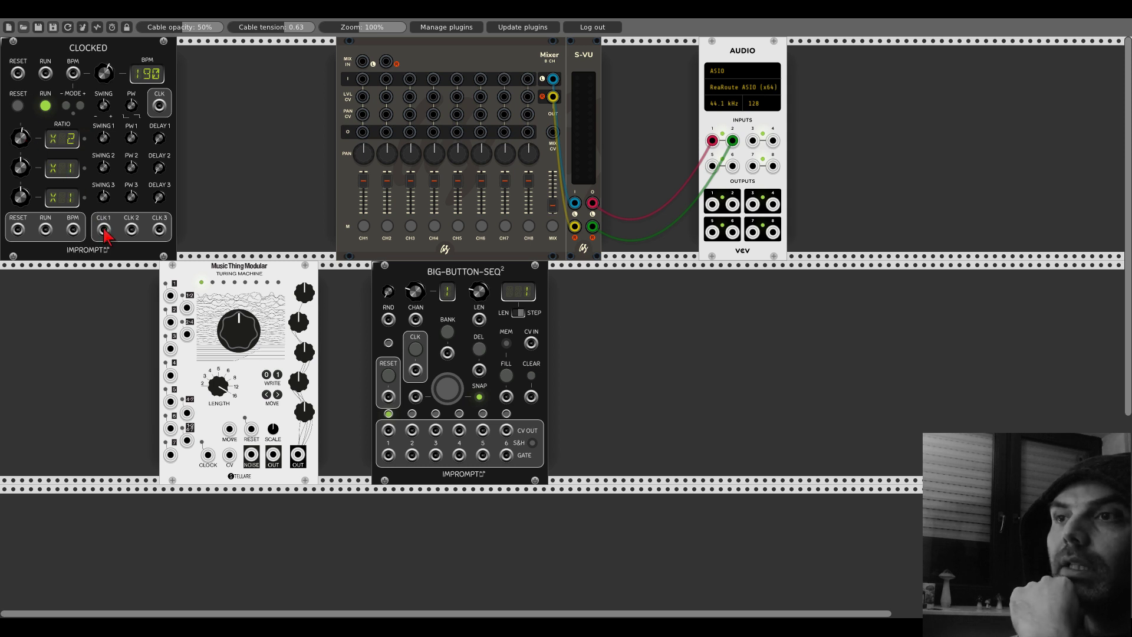
drag(104, 230, 215, 463)
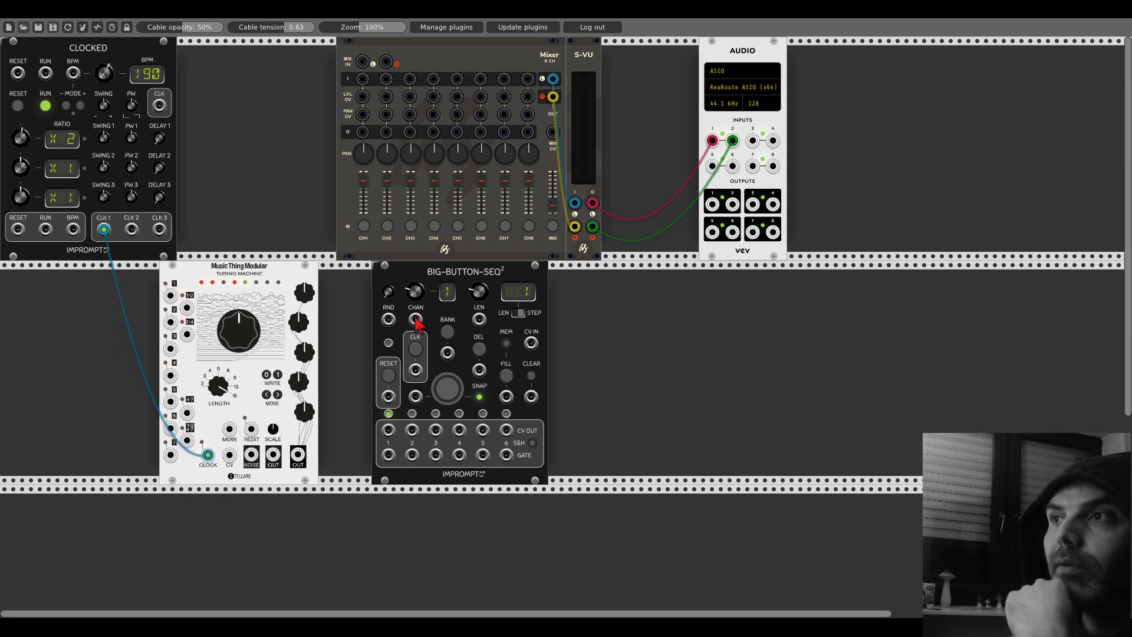
Step: Patch Clocked's CLK 1 into the BigButtonSeq2's CLK input and set the sequencer's length to 10
drag(415, 370, 102, 229)
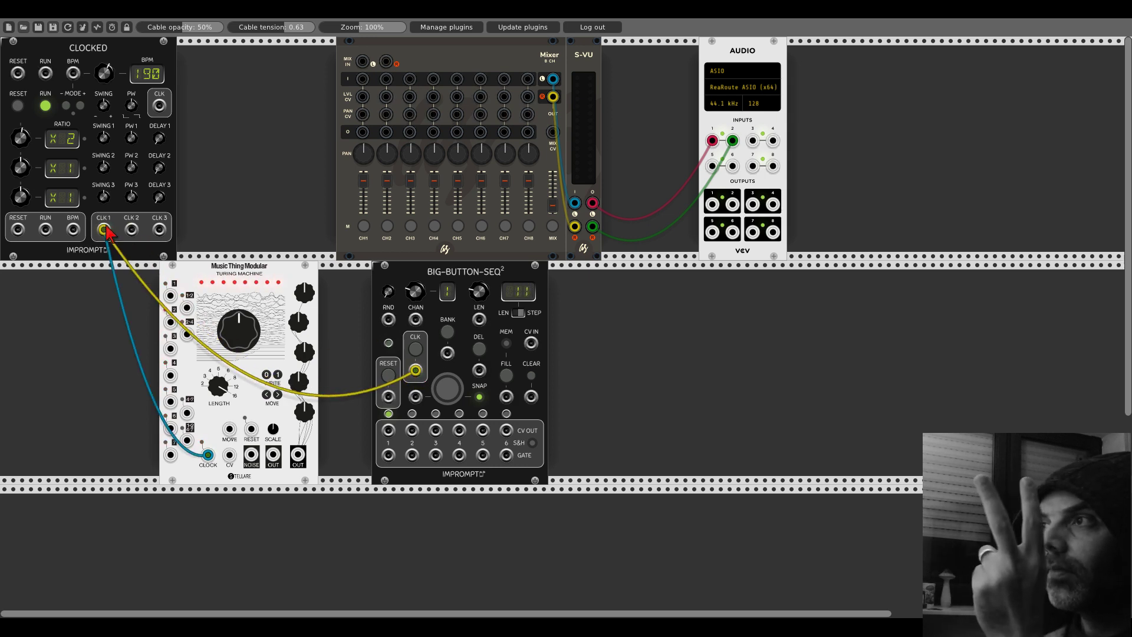
click(512, 313)
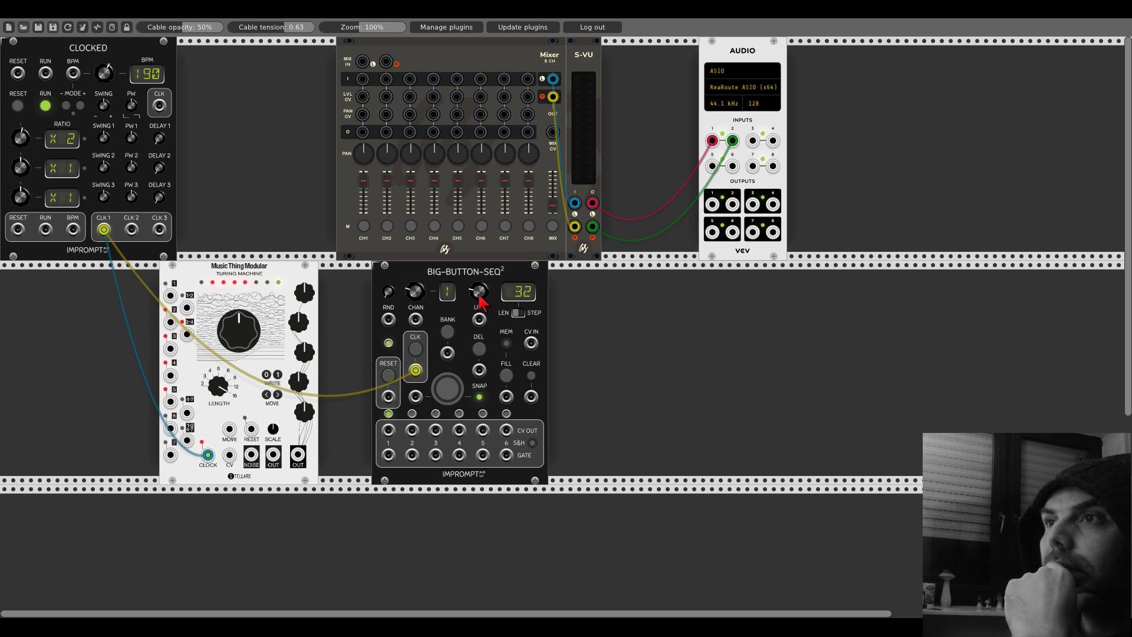
drag(481, 302, 480, 321)
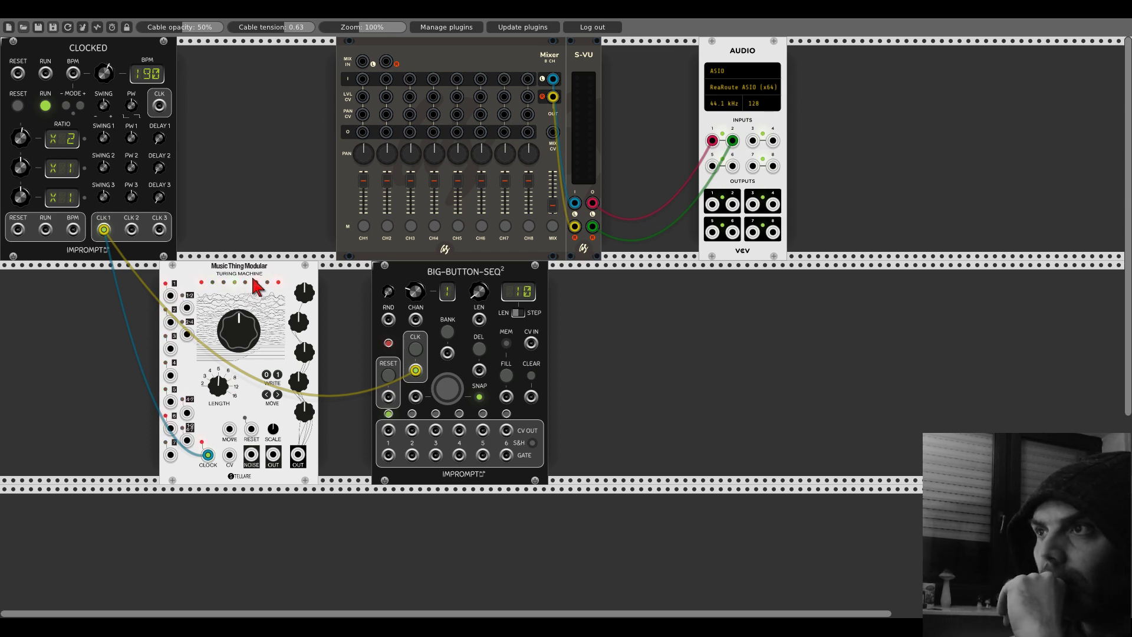
Step: Make room beside the Turing Machine and add ML_modules' Quantum between it and the BigButtonSeq2
drag(380, 277, 416, 277)
right_click(374, 309)
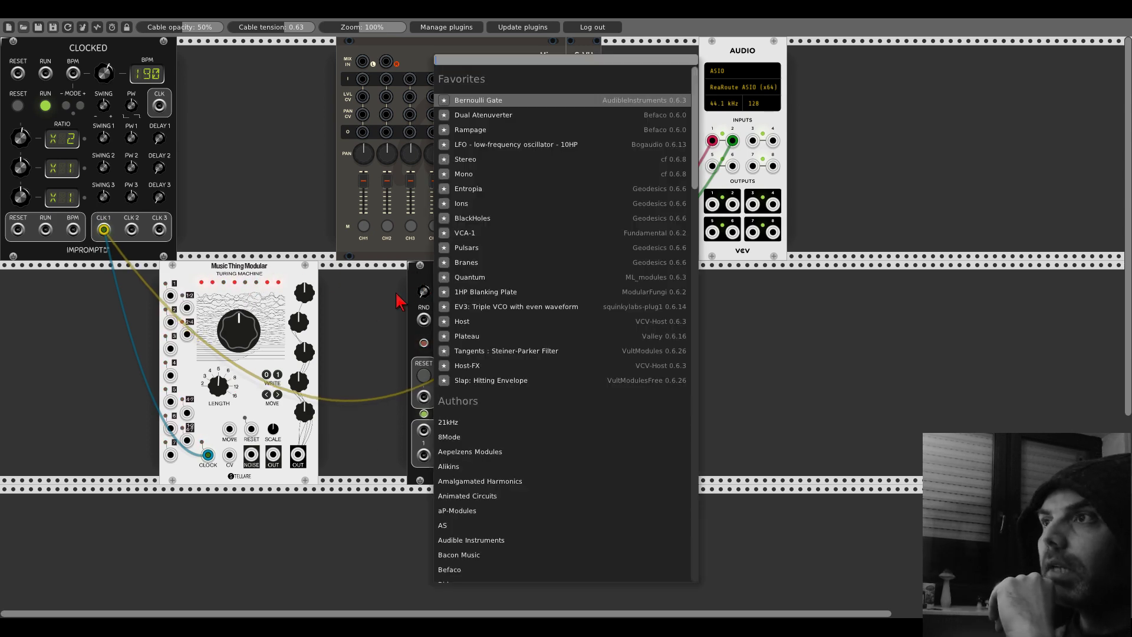
click(468, 278)
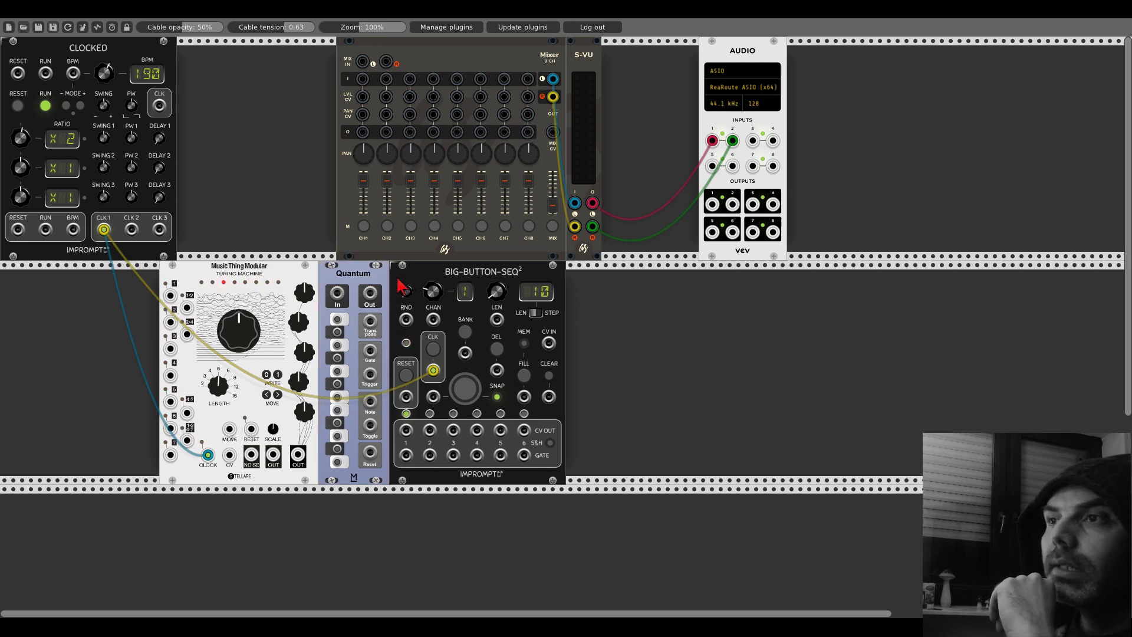
Step: Enable a scale of notes on Quantum and patch the Turing Machine's OUT through it into the BigButtonSeq2's CV IN
click(336, 436)
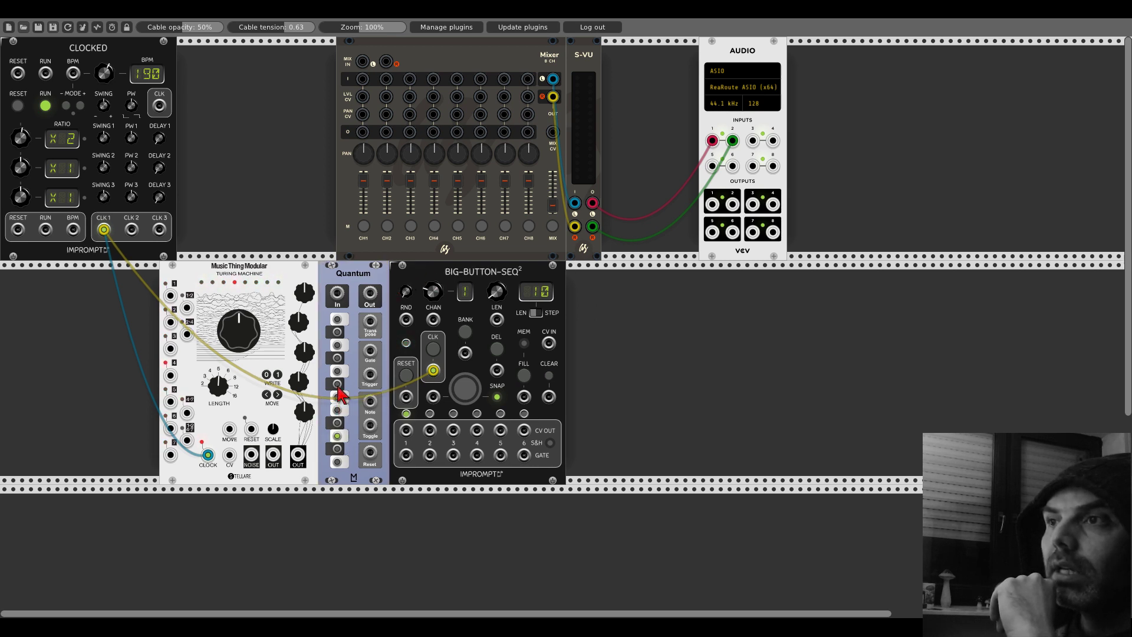
click(338, 396)
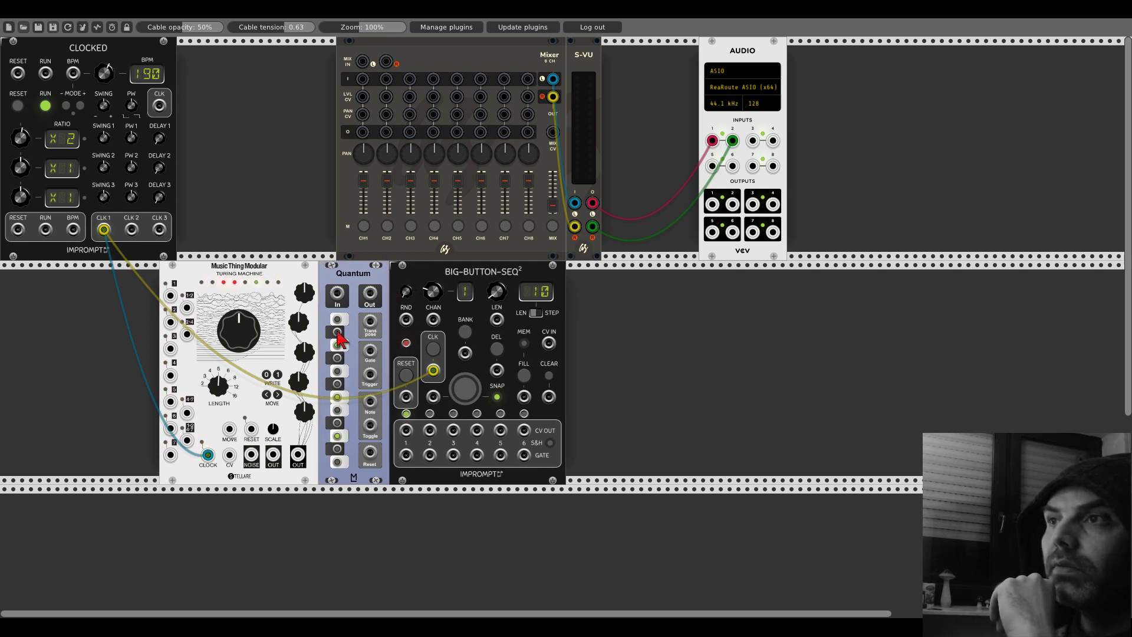
drag(273, 454, 549, 343)
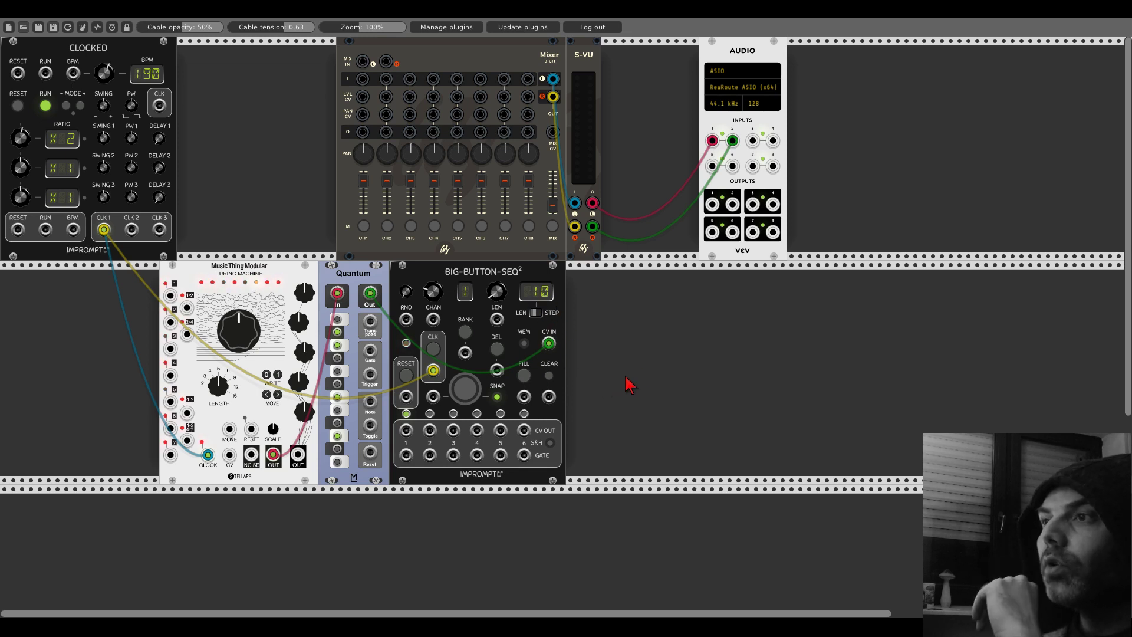
Step: Add 8Mode's SoftSN Machine in the second row, directly after the BigButtonSeq2
right_click(641, 365)
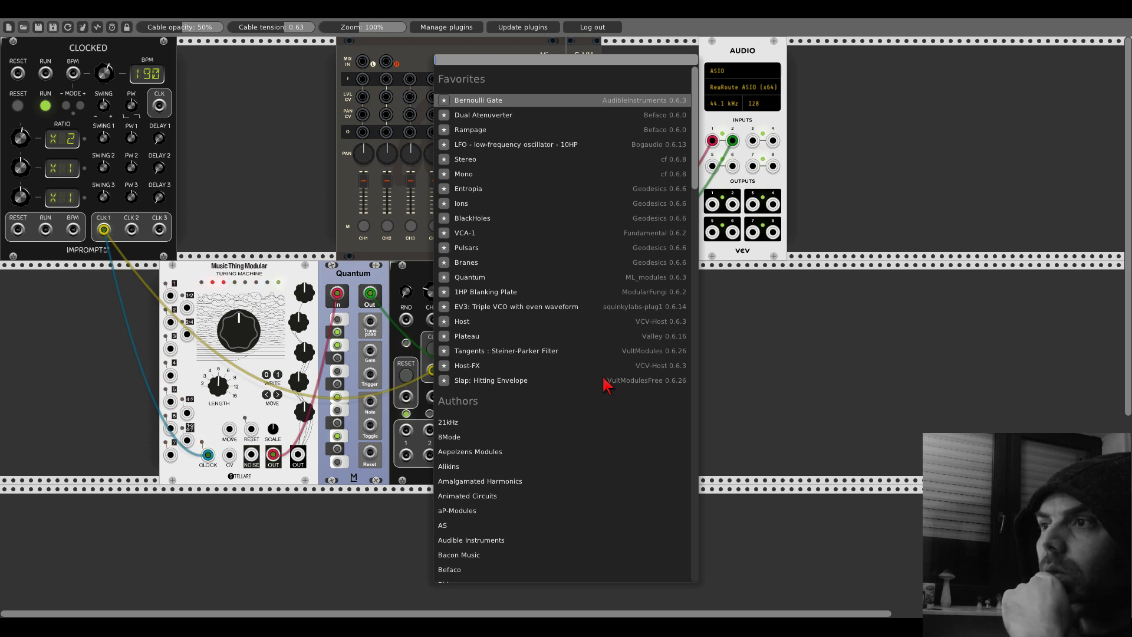
click(474, 437)
click(481, 118)
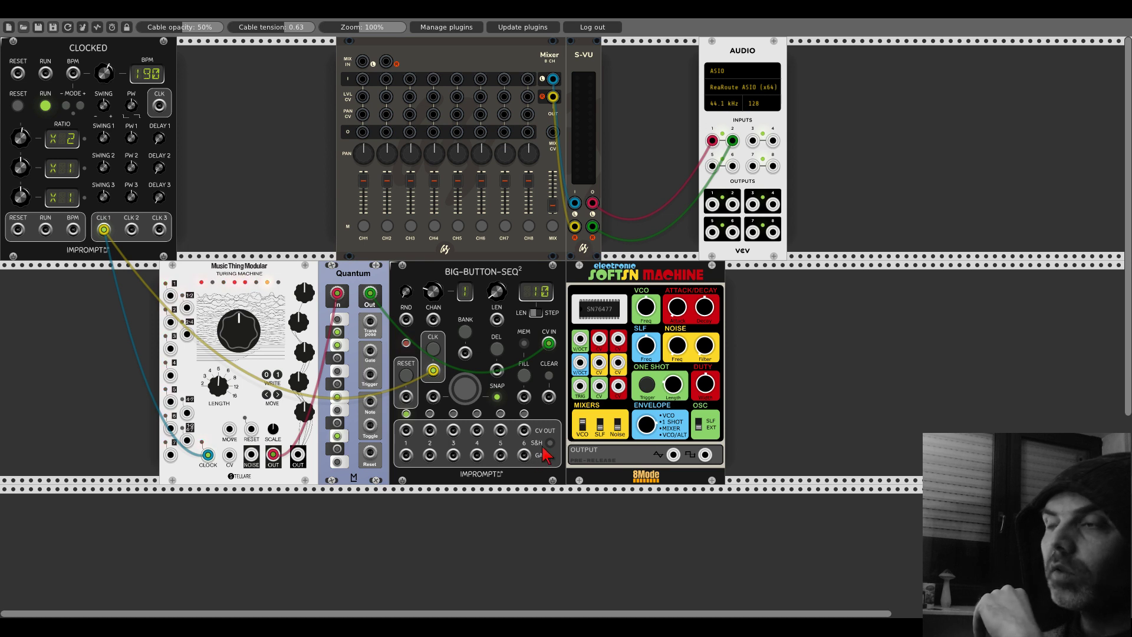
Step: Patch the BigButtonSeq2's channel 1 GATE and CV OUT into the SoftSN's TRIG and V/OCT, and turn the Turing Machine's main knob fully down
drag(406, 456, 580, 387)
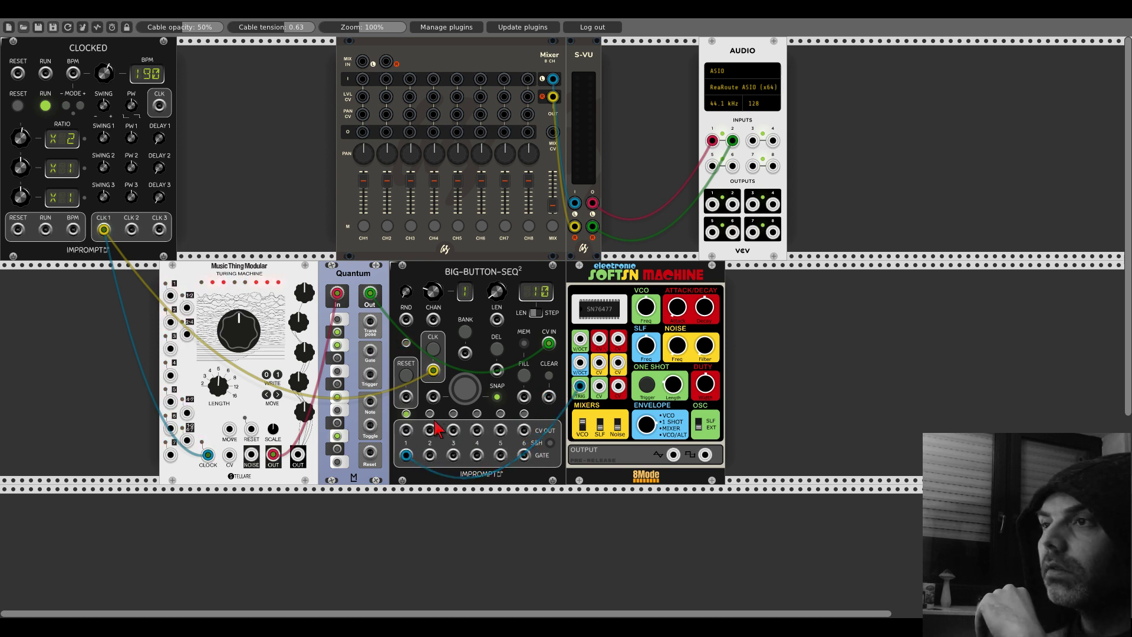
drag(406, 430, 580, 339)
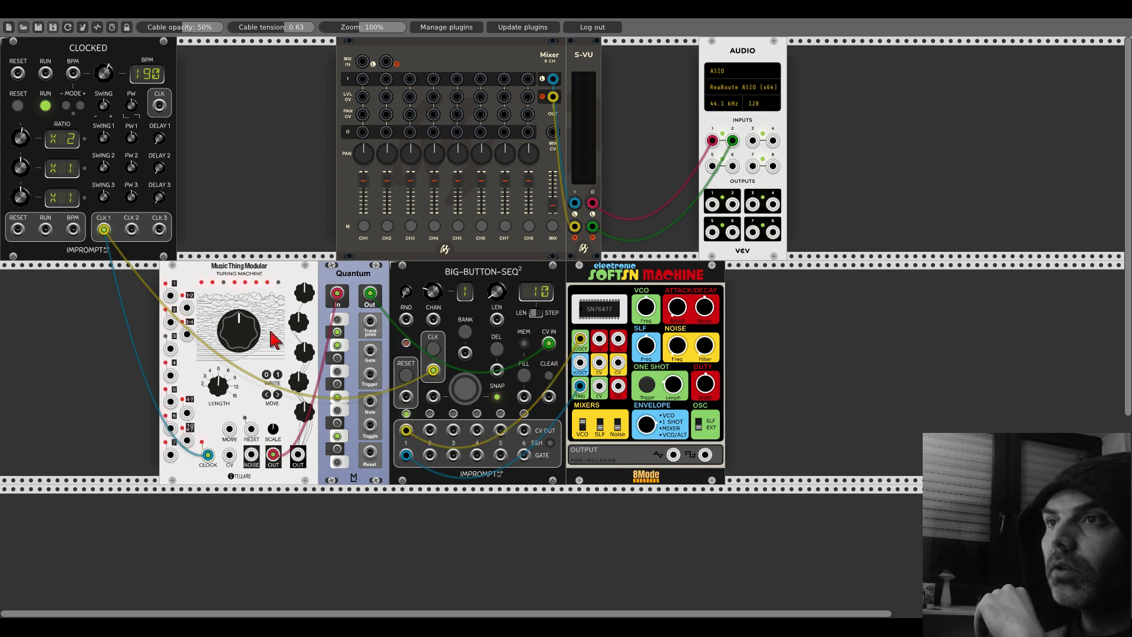
drag(254, 334, 254, 336)
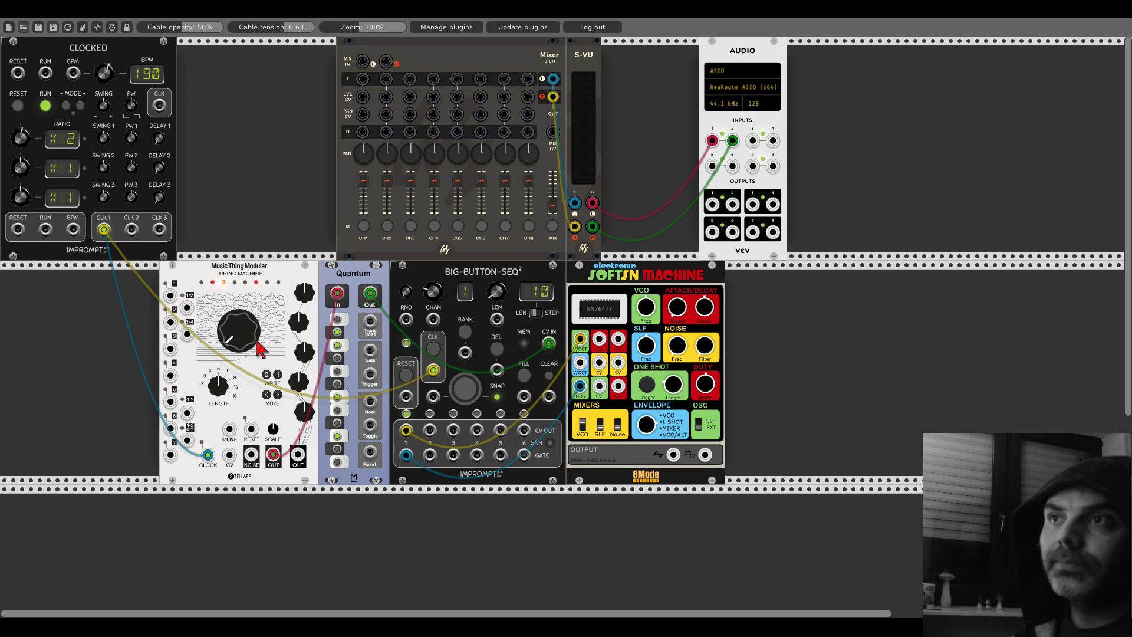
Step: Add a MIDI-TRIG module after the SoftSN Machine and set it to the Computer keyboard driver with the QWERTY keyboard (US) device
right_click(779, 339)
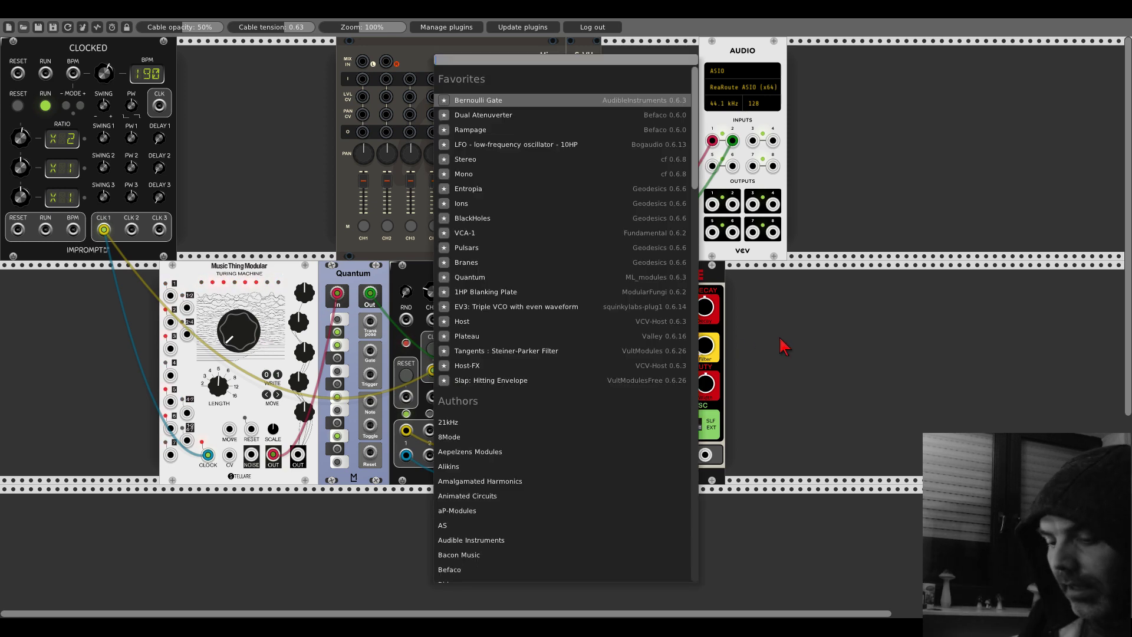
text(midi)
click(475, 242)
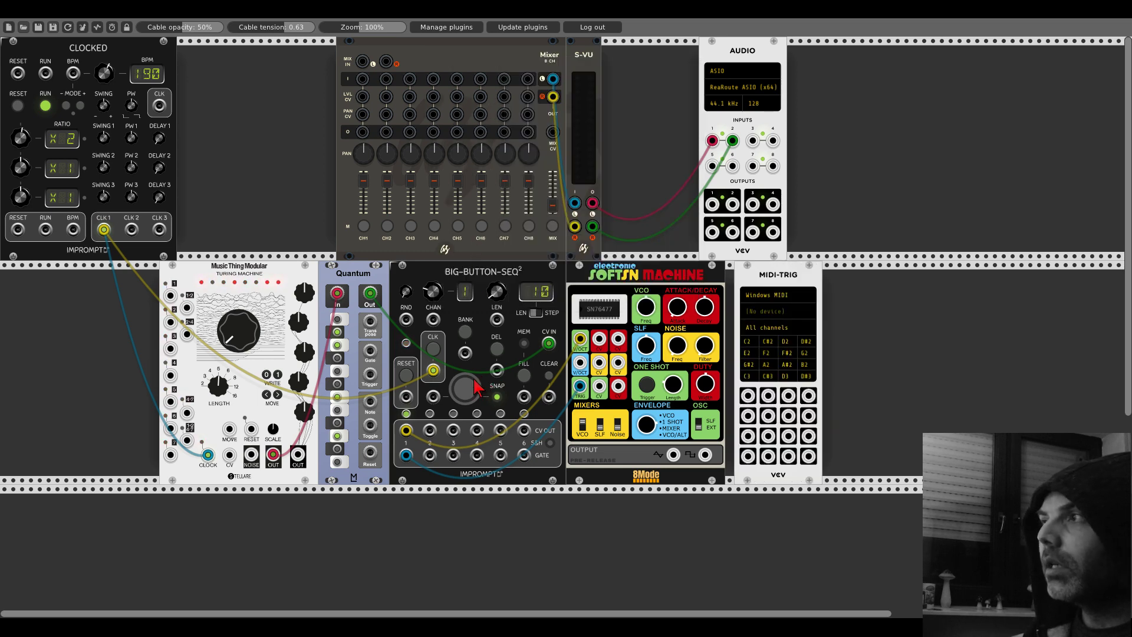
click(760, 296)
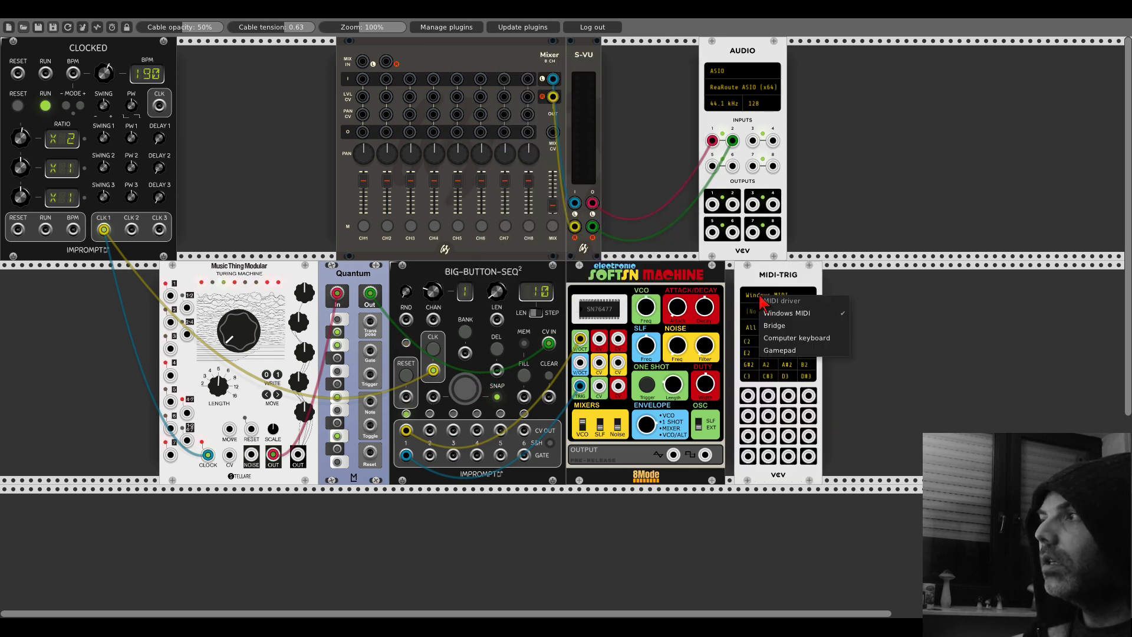
click(769, 338)
click(760, 311)
click(769, 341)
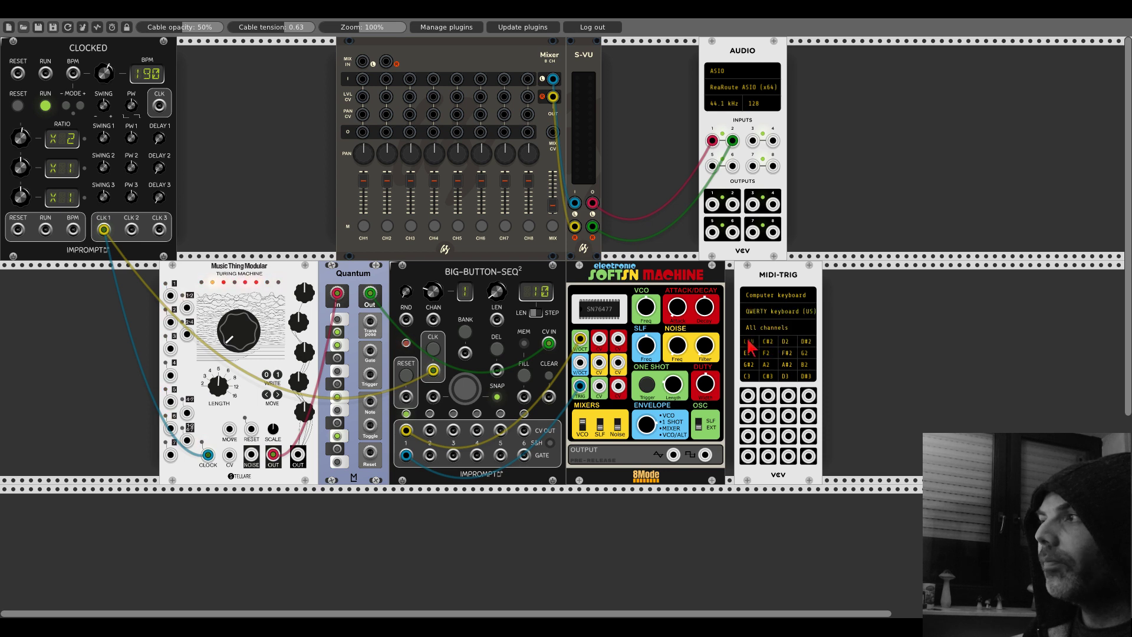
Step: Assign C4 to the MIDI-TRIG's first cell and patch its output into the BigButtonSeq2's big-button input
key(z)
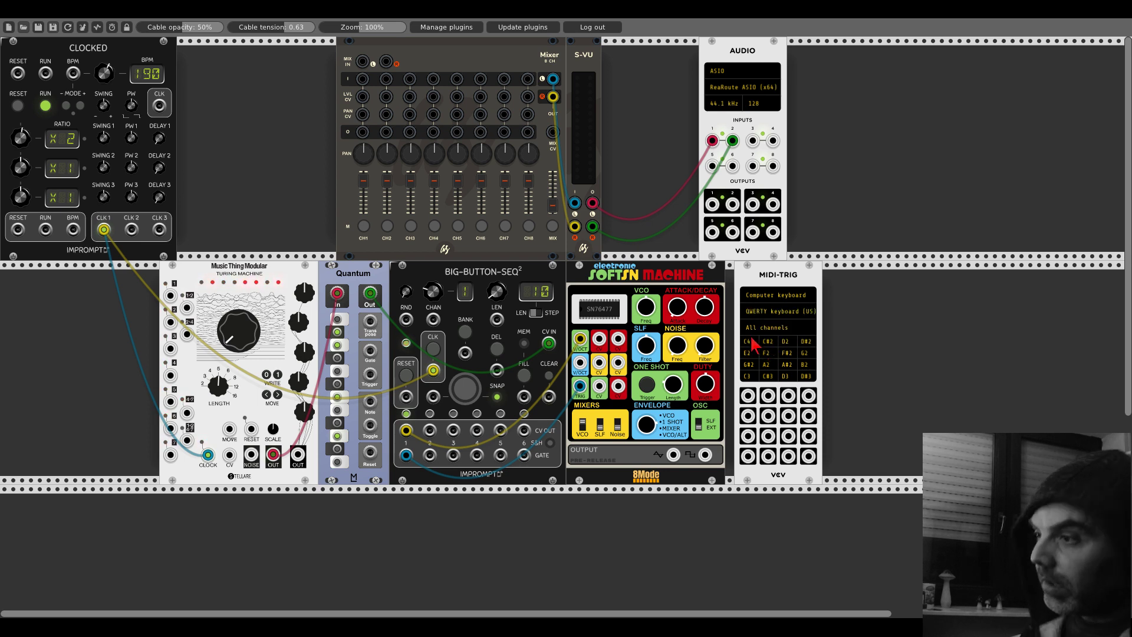
drag(748, 395, 433, 396)
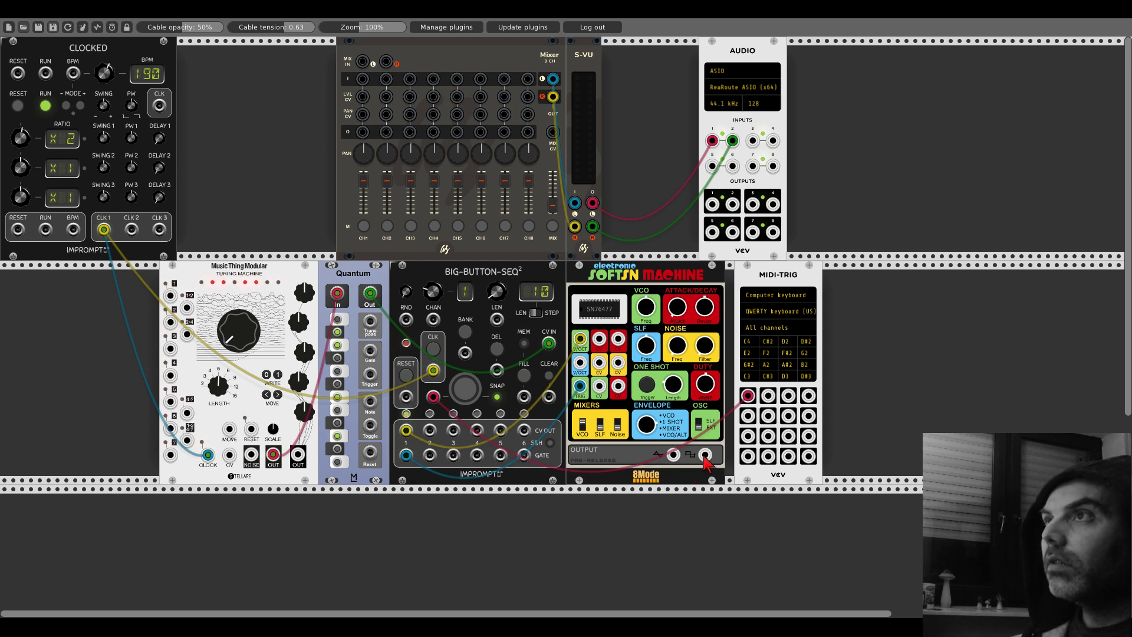
Step: Lower the mixer's channel 1 fader and patch the SoftSN Machine's square-wave output into the channel 1 input
drag(363, 183, 363, 211)
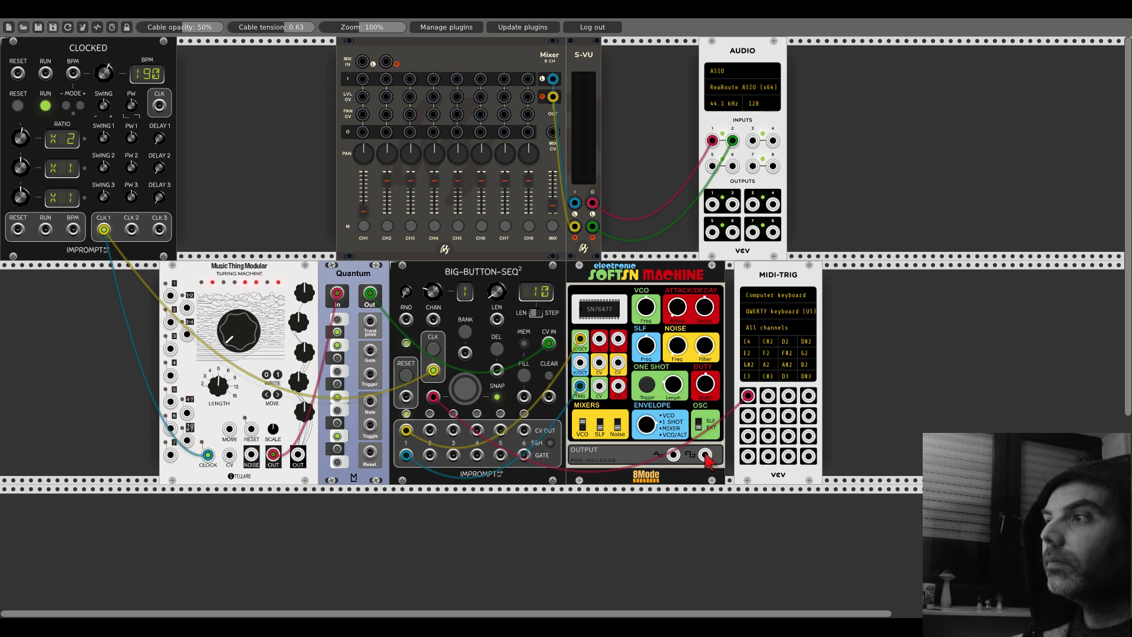
drag(704, 454, 362, 78)
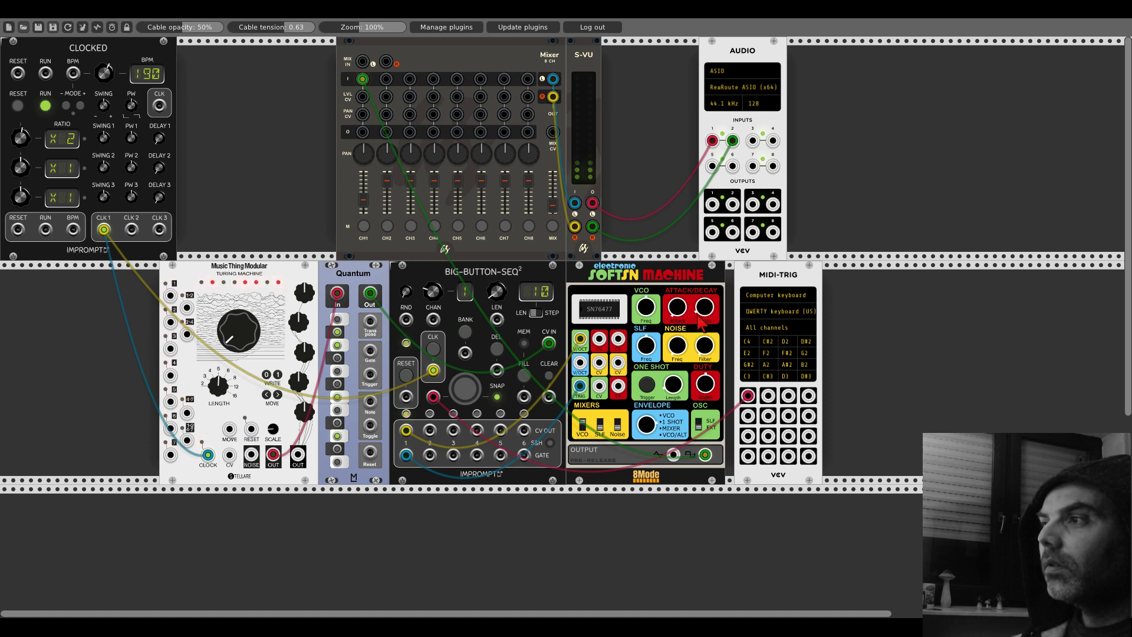
Step: Move the MIDI-TRIG into the first row beside Clocked and adjust the SoftSN Machine's decay
drag(753, 289, 196, 64)
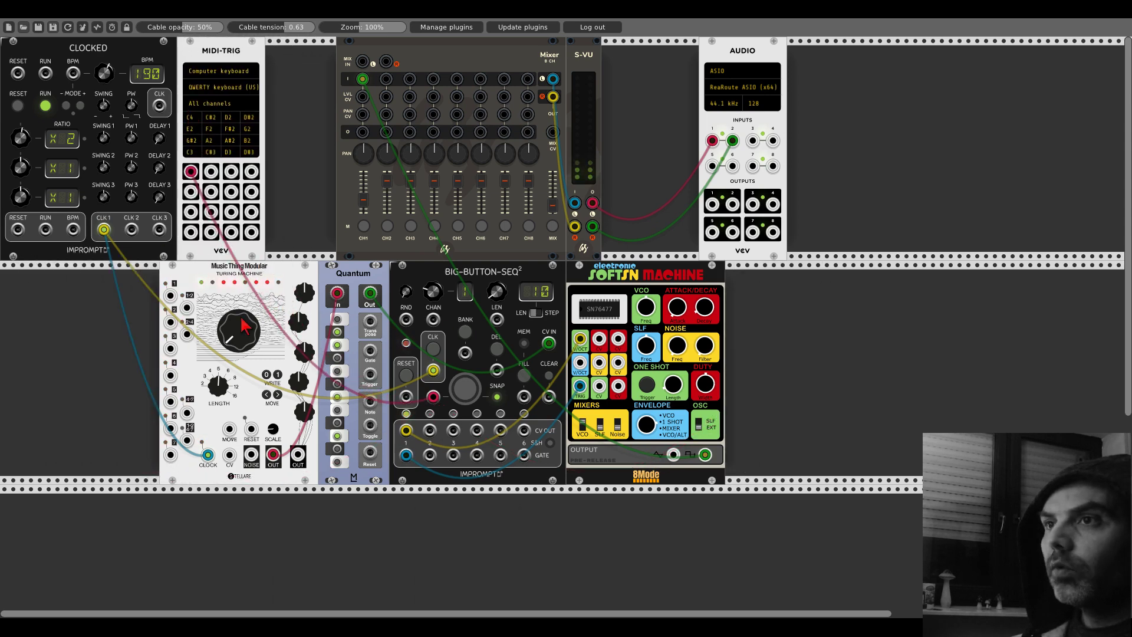
drag(242, 325, 259, 365)
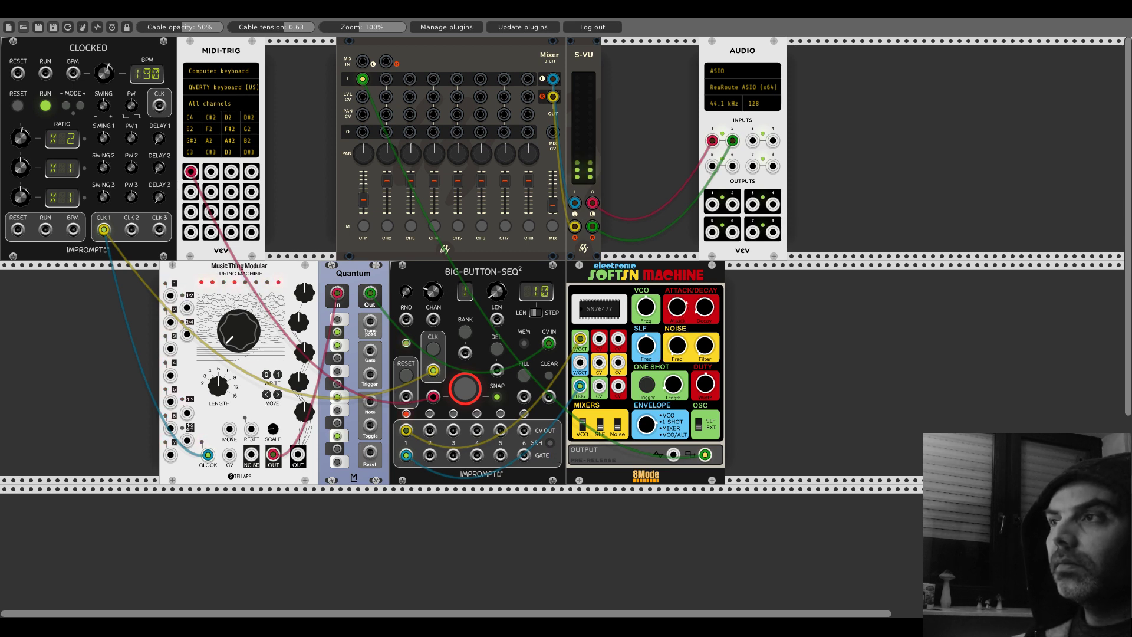
drag(704, 307, 704, 297)
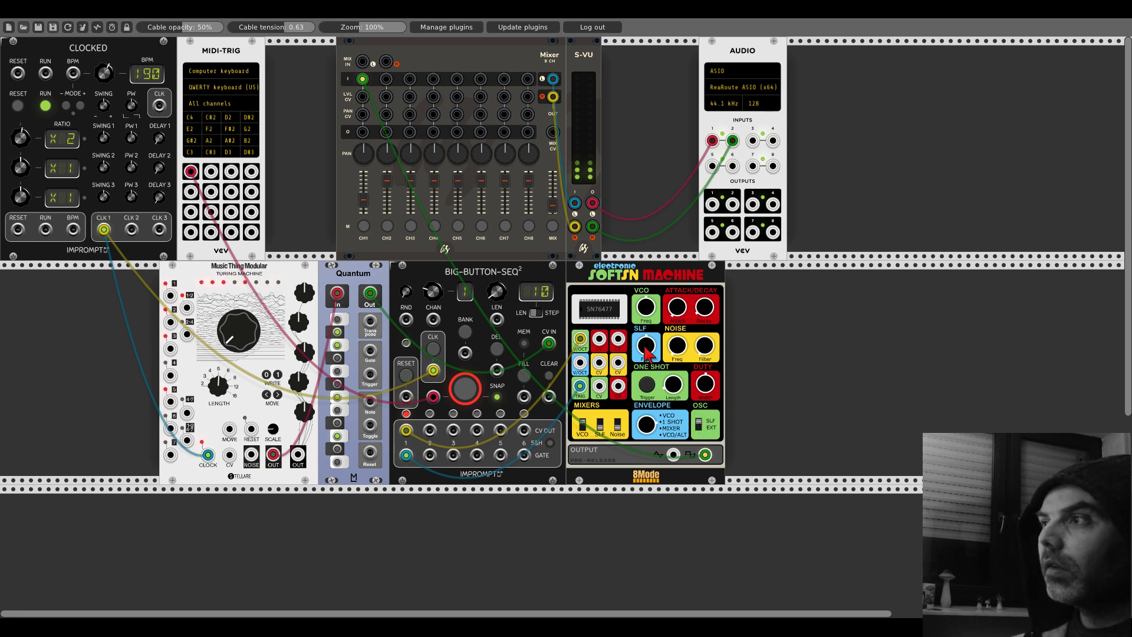
Step: Adjust the SoftSN Machine's SLF frequency and shift the Turing Machine, Quantum, Big-Button-Seq2 and SoftSN Machine modules left into one adjacent row
drag(646, 345, 646, 337)
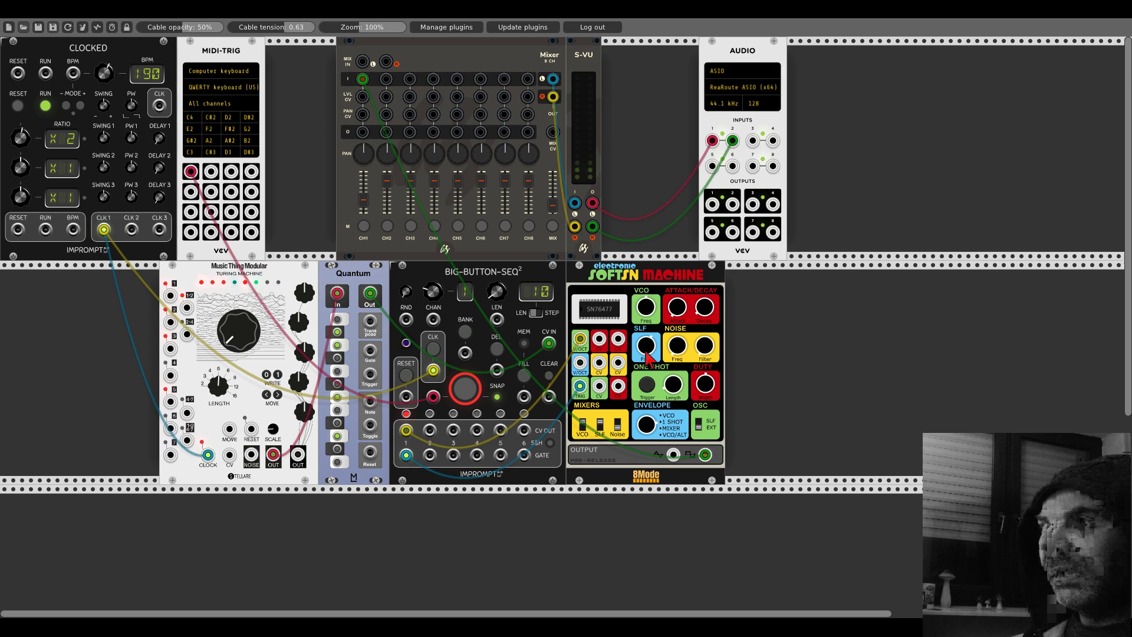
drag(354, 273, 195, 273)
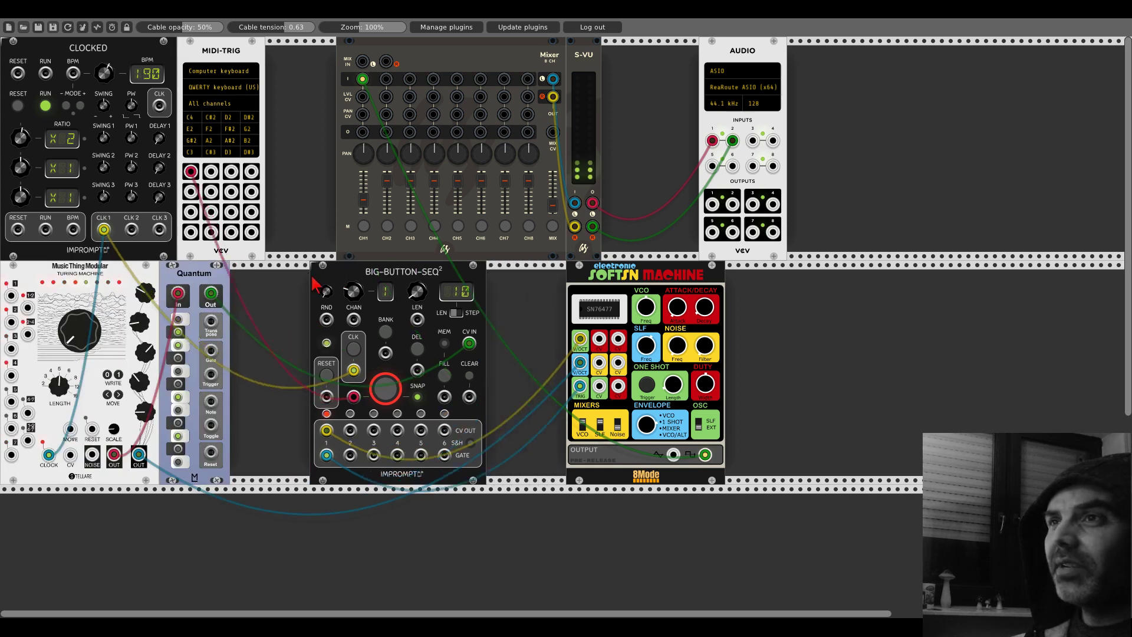
drag(448, 270, 289, 270)
drag(578, 268, 418, 268)
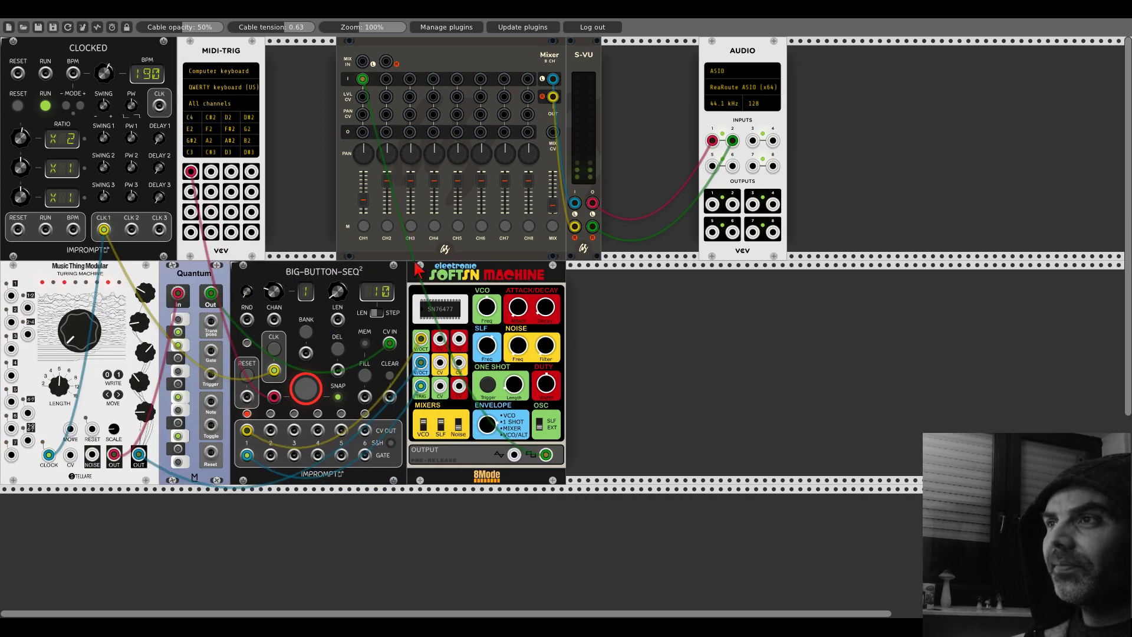
Step: Enable sample-and-hold on the Big-Button-Seq2 CV outputs and raise the mixer's master level
click(460, 416)
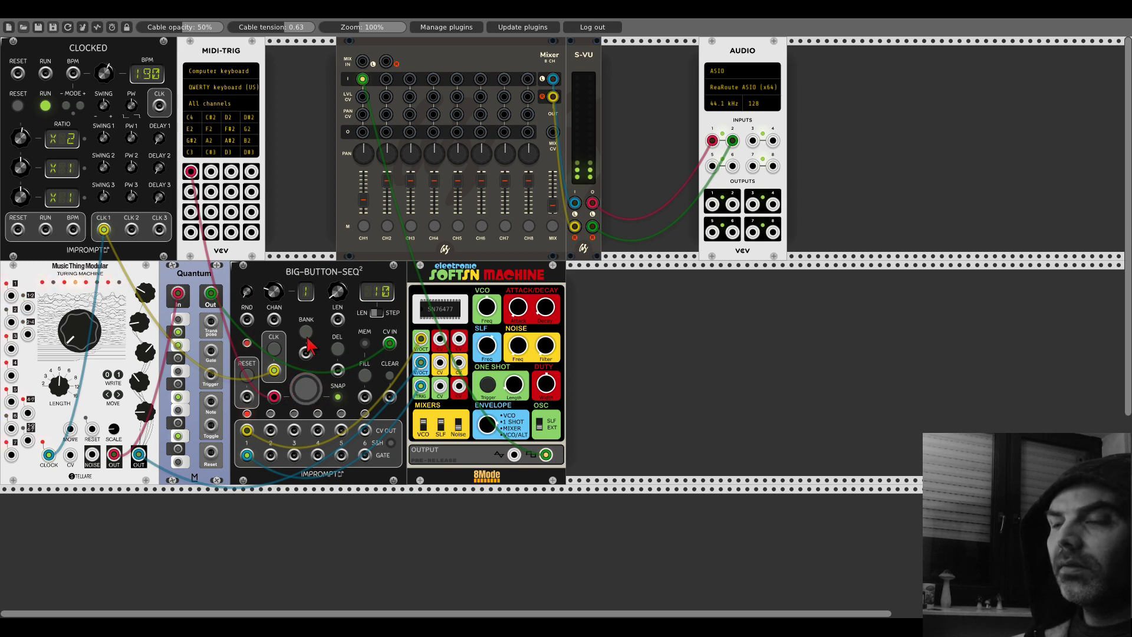
click(391, 443)
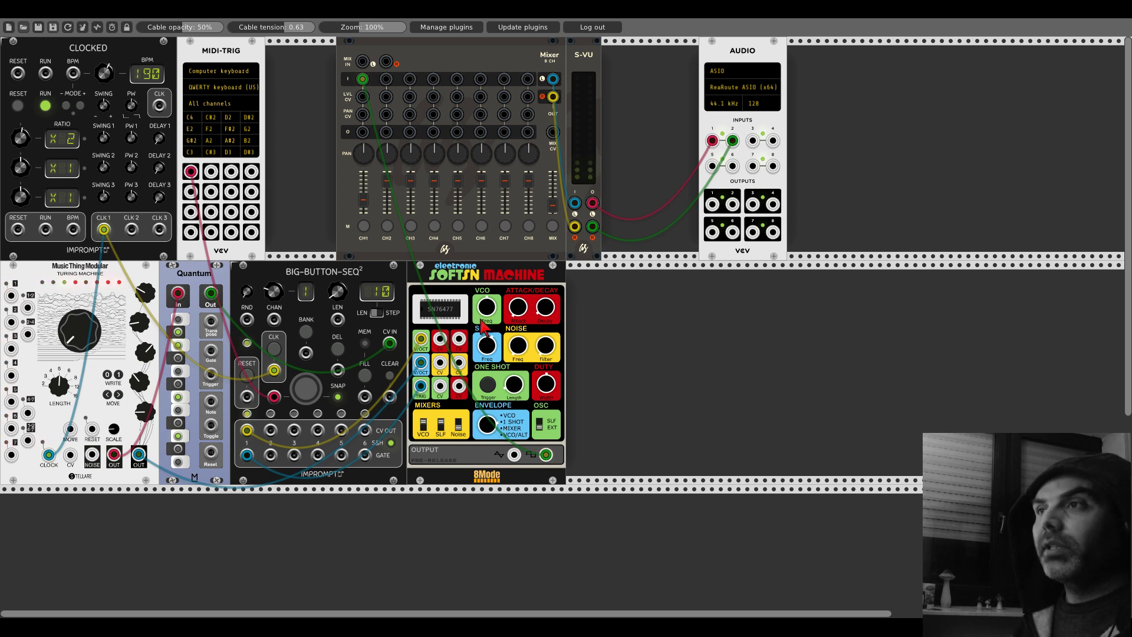
drag(553, 204, 552, 190)
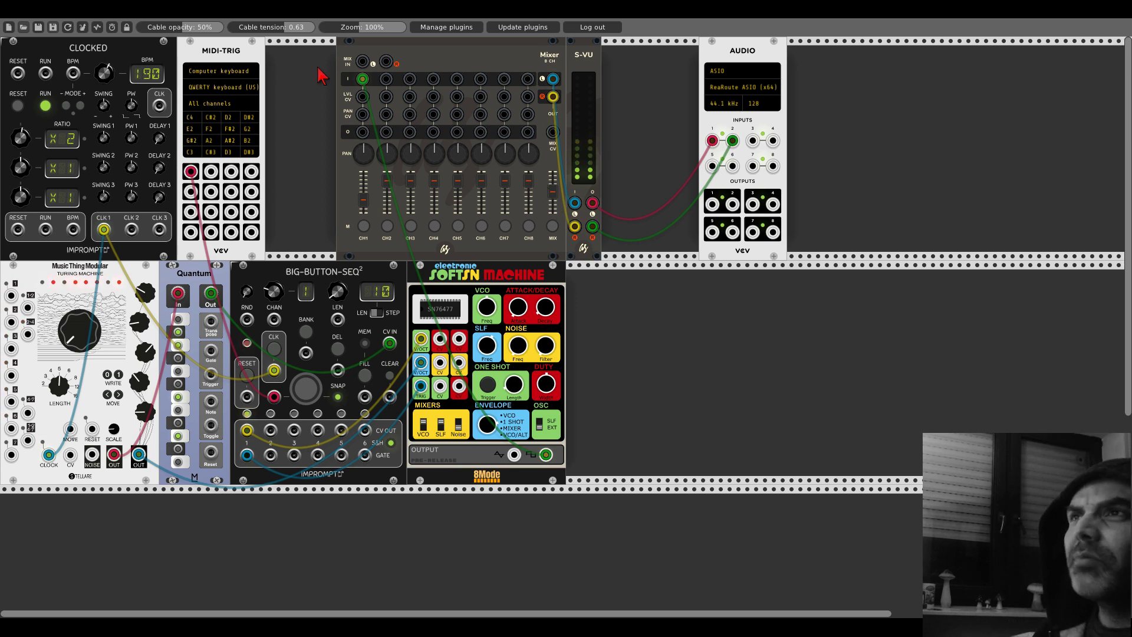
Step: Add Blamsoft's XFX Reverb module directly after the SoftSN Machine
right_click(592, 354)
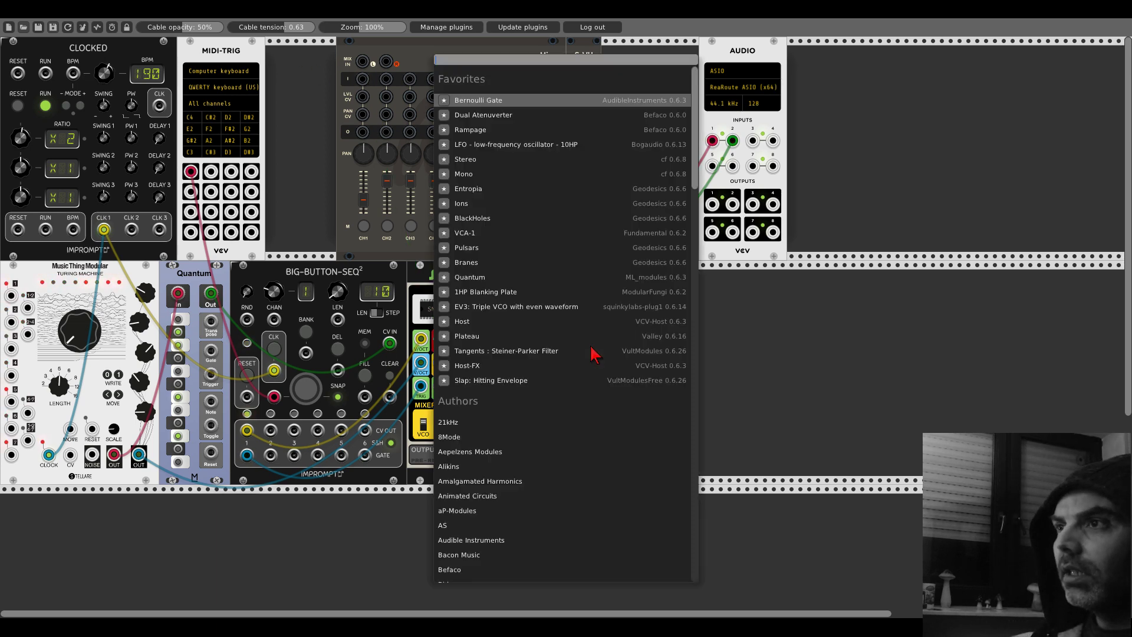
scroll(566, 407, down, 4)
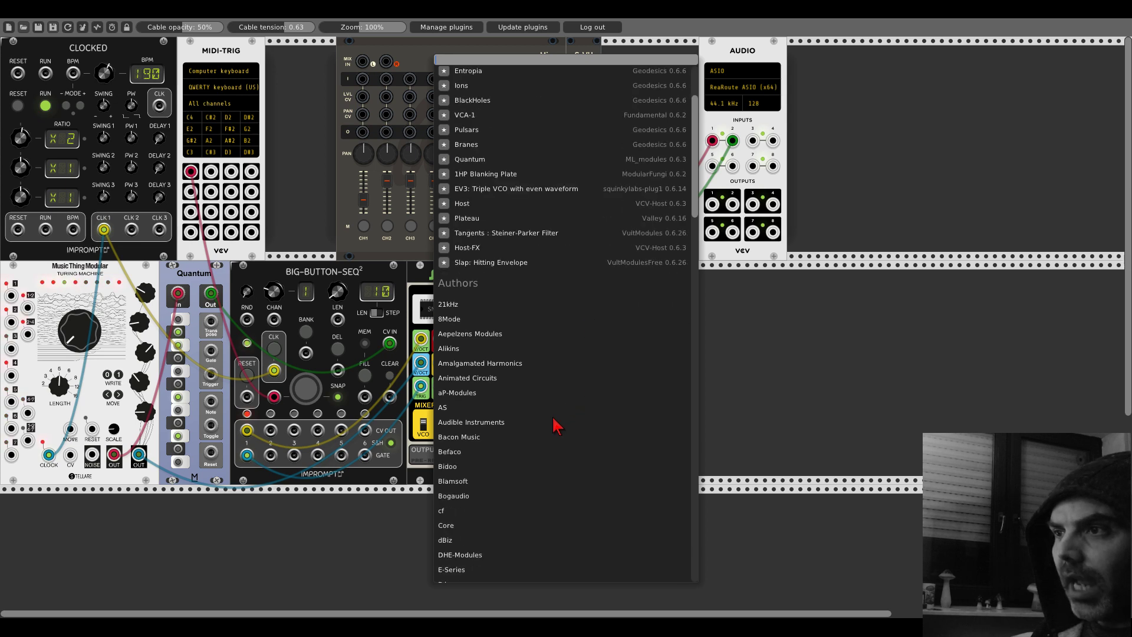
click(466, 482)
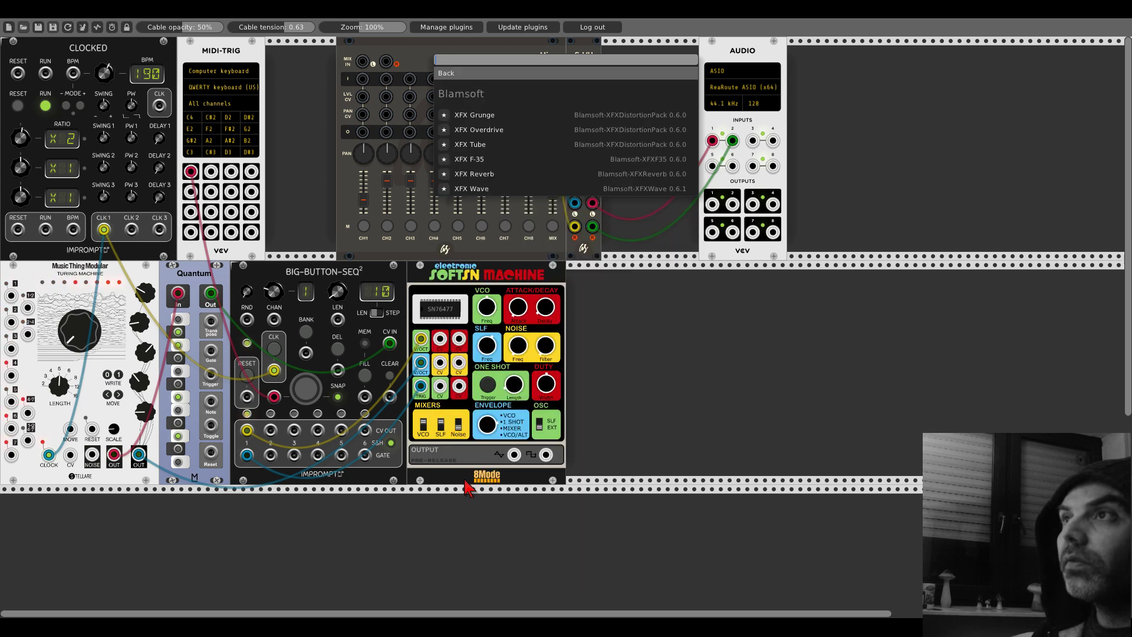
click(475, 174)
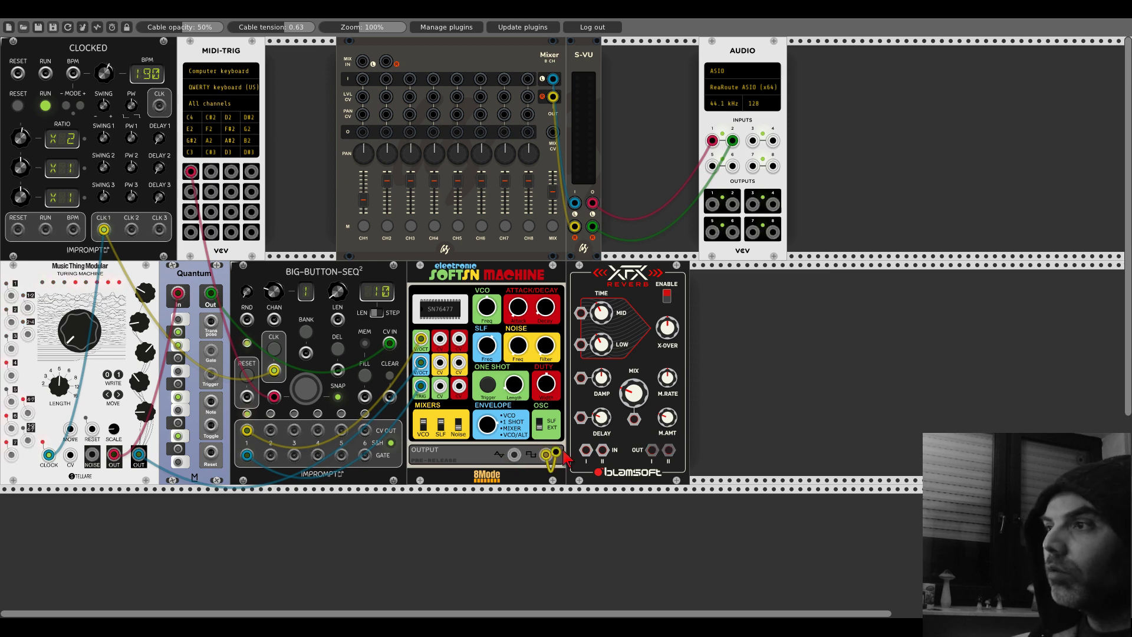
Step: Route the SoftSN Machine output through both XFX Reverb inputs into mixer channels 1 and 2, panned apart, and adjust the reverb mix
drag(546, 455, 668, 450)
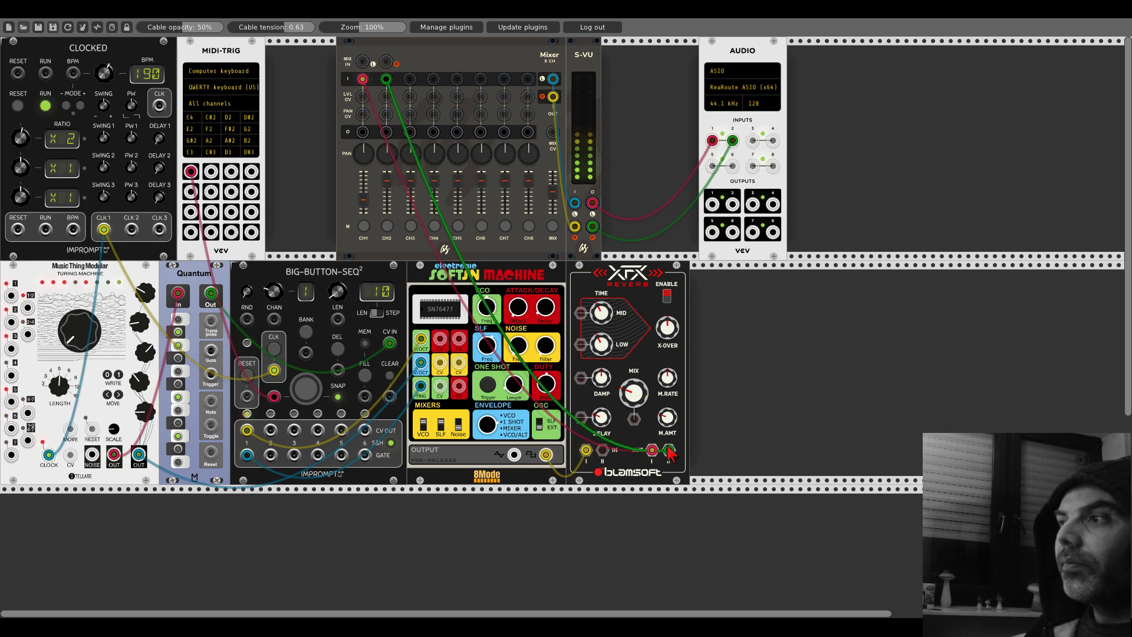
drag(363, 153, 383, 191)
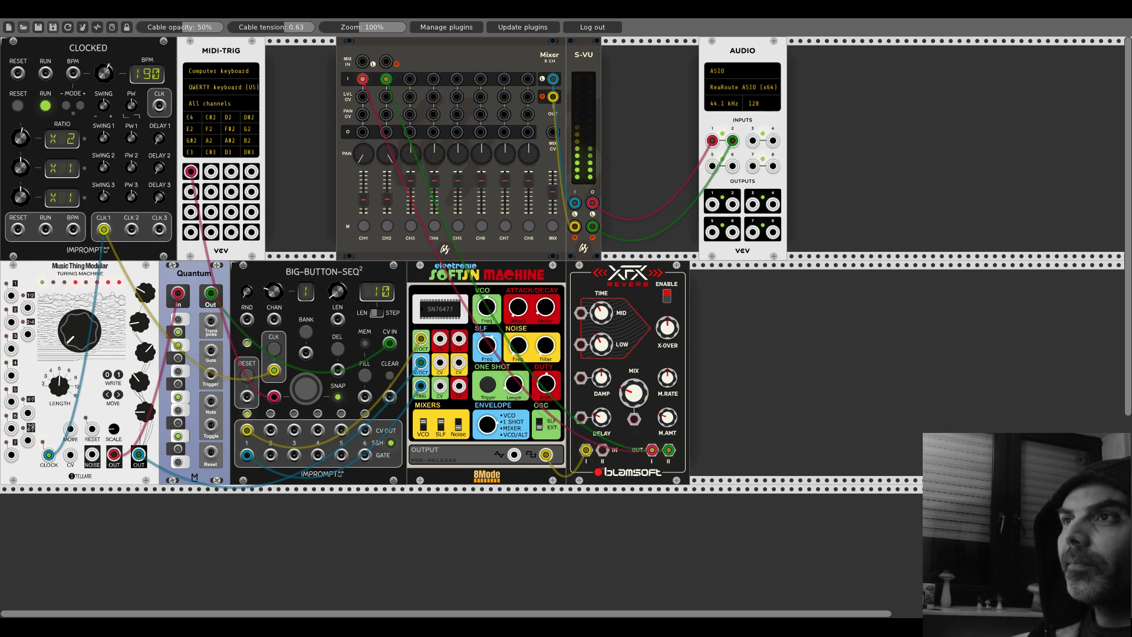
drag(602, 450, 545, 454)
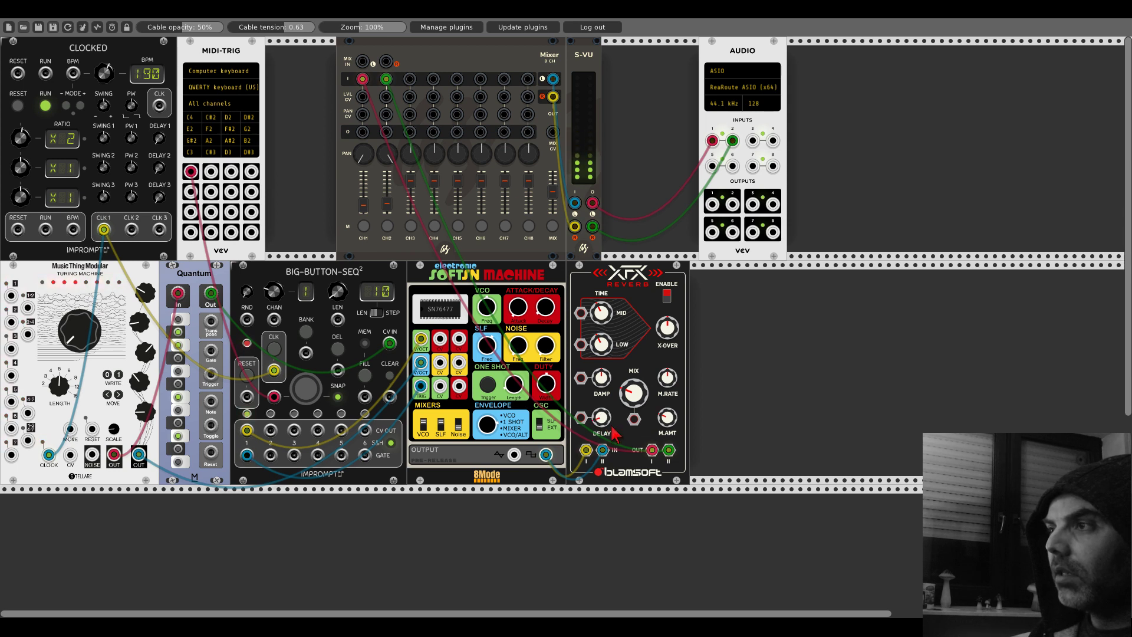
drag(634, 392, 665, 413)
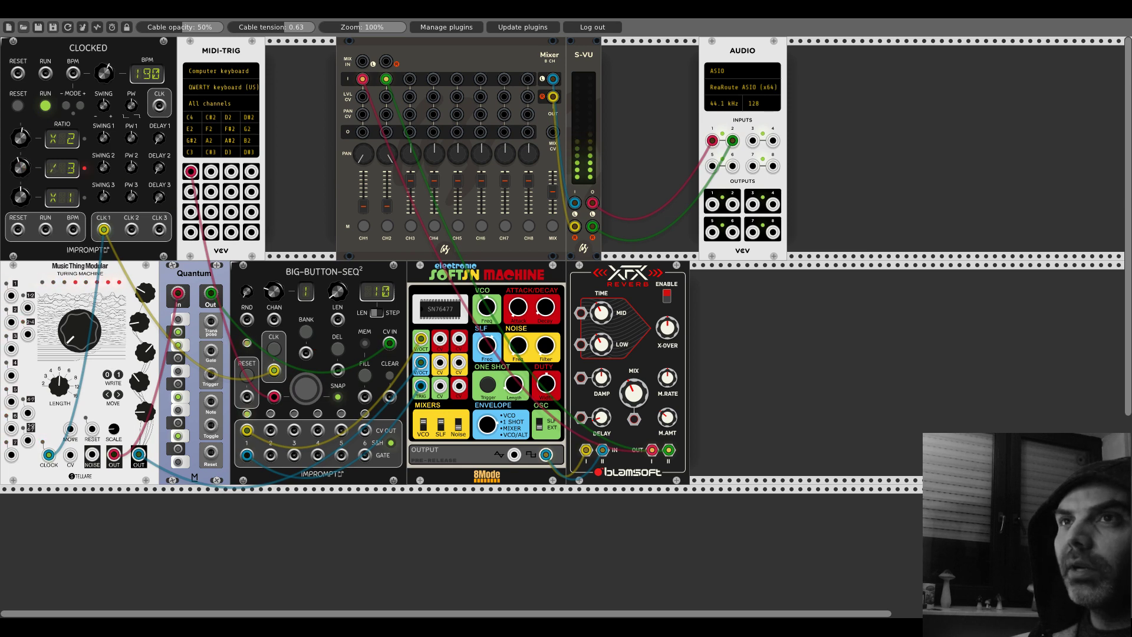
Step: Patch Clocked's CLK 2 output into the Big-Button-Seq2 BANK input at a /8 ratio, and tweak the SoftSN Machine's VCO frequency
drag(132, 229, 305, 352)
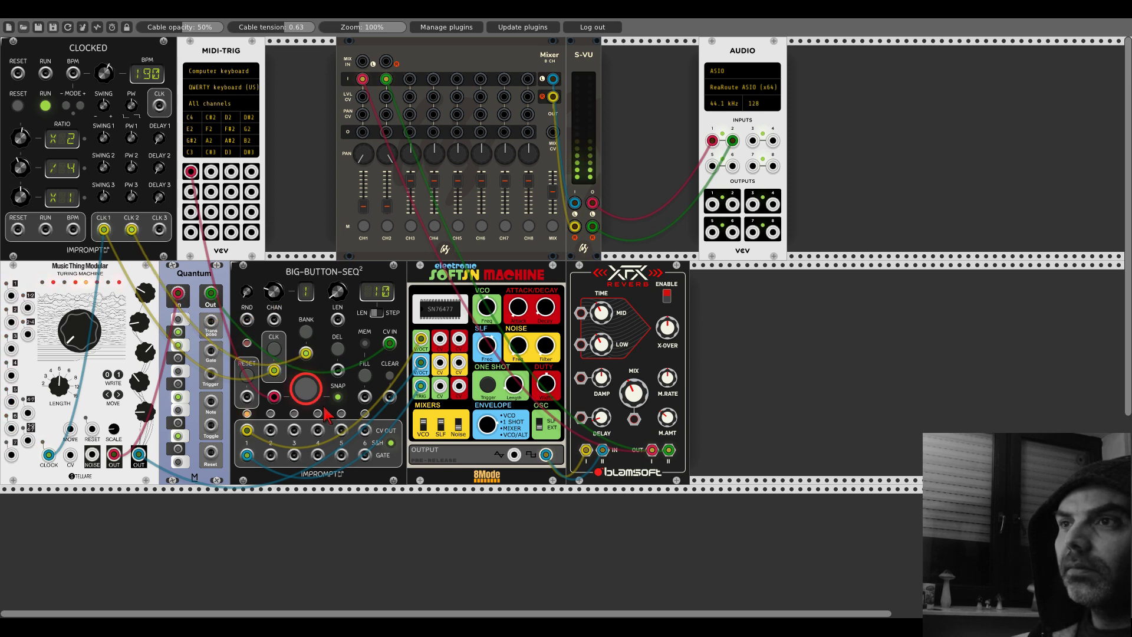
mouse_move(23, 167)
mouse_down()
mouse_move(23, 155)
mouse_move(24, 167)
mouse_up()
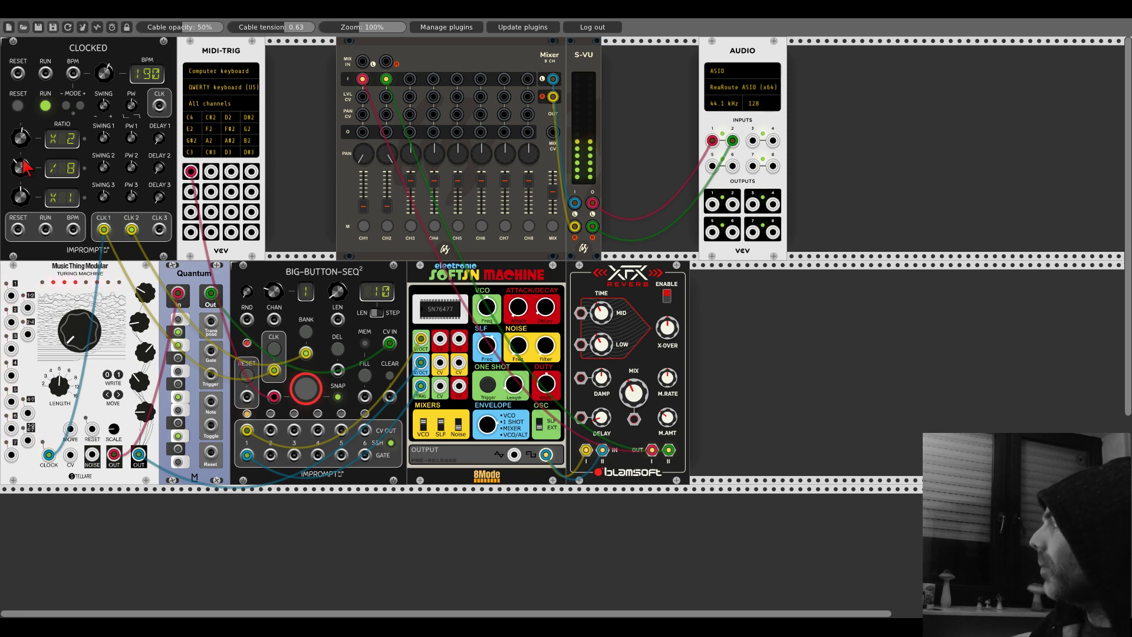
drag(354, 162, 354, 161)
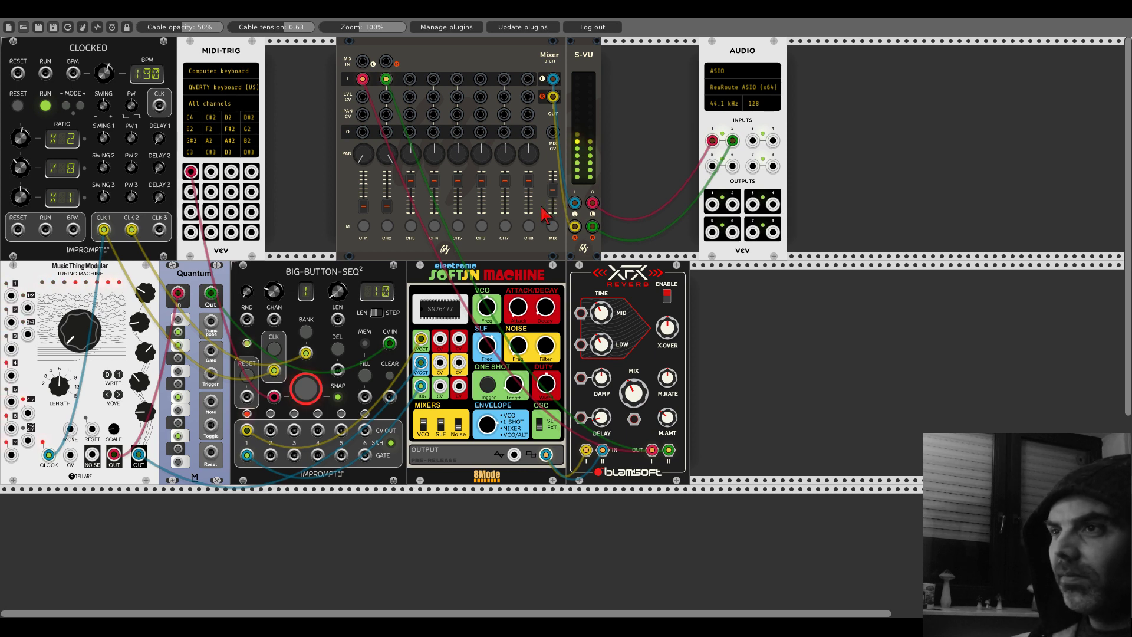
mouse_move(486, 304)
mouse_down()
mouse_move(486, 292)
mouse_move(486, 304)
mouse_up()
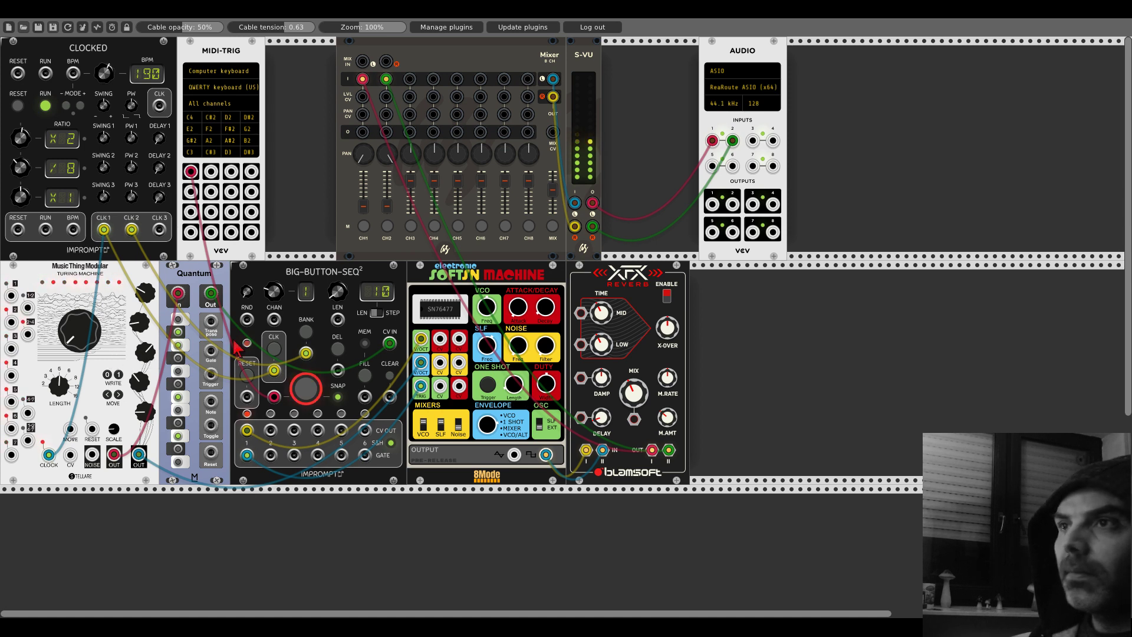
Step: Switch the Big-Button-Seq2 to channel 2 and add the Audible Instruments Resonator beside the XFX Reverb
drag(289, 300, 289, 291)
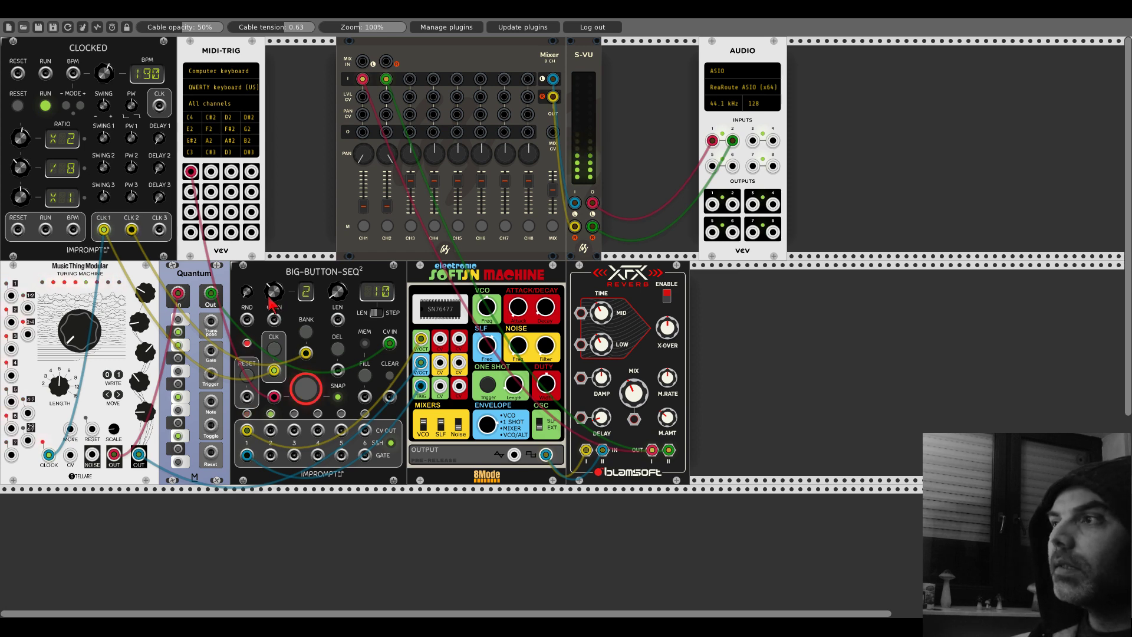
right_click(726, 362)
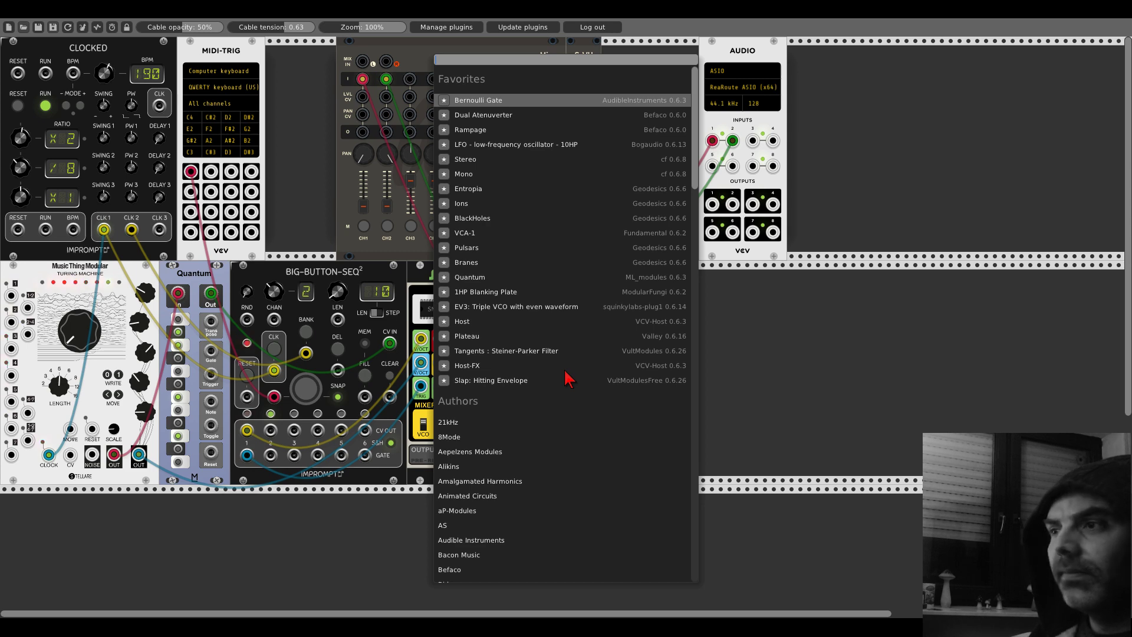
click(500, 540)
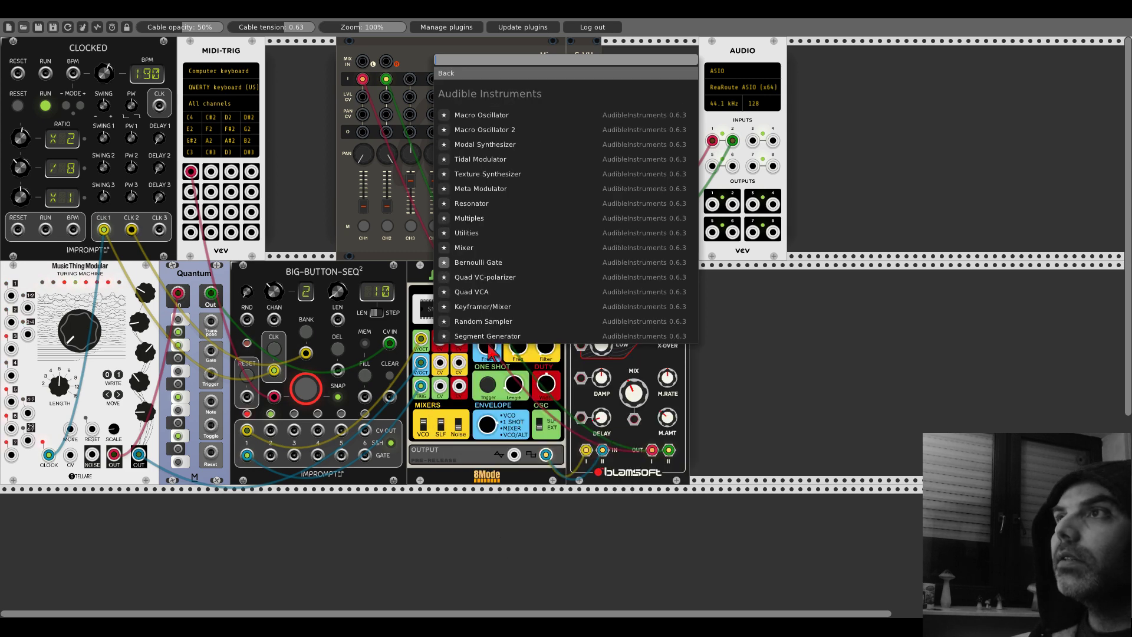
click(495, 205)
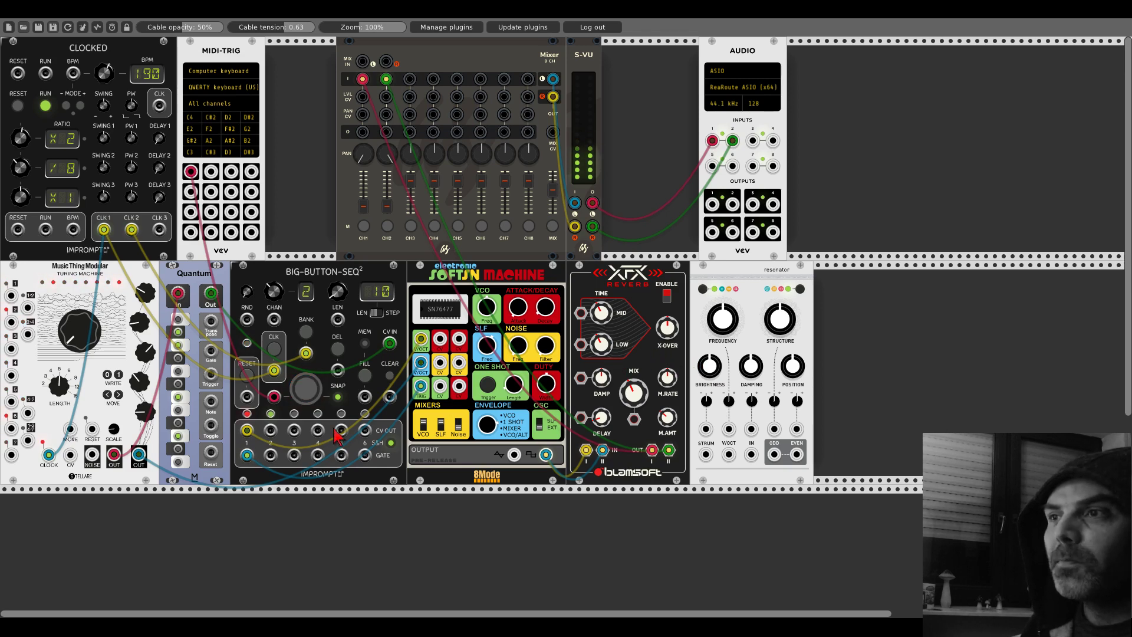
Step: Patch sequencer channel 2's CV and gate to the Resonator's V/OCT and STRUM, and its ODD and EVEN outputs to mixer channels 3 and 4
drag(270, 431, 728, 454)
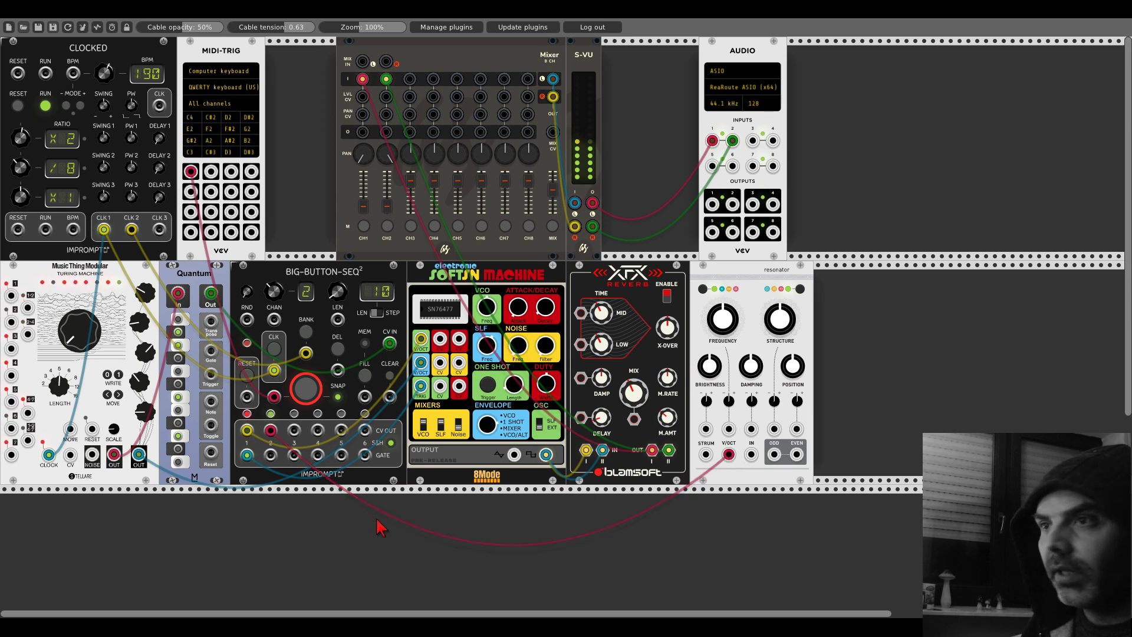
drag(270, 459, 705, 463)
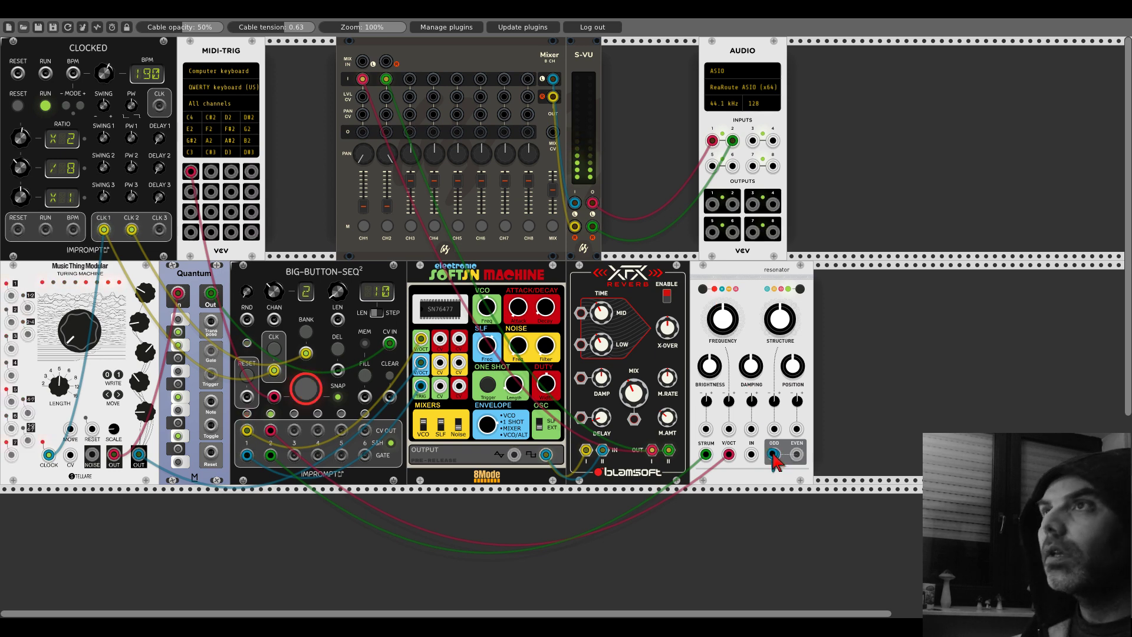
mouse_move(774, 454)
mouse_down()
mouse_move(494, 129)
mouse_move(408, 80)
mouse_move(814, 506)
mouse_move(796, 454)
mouse_up()
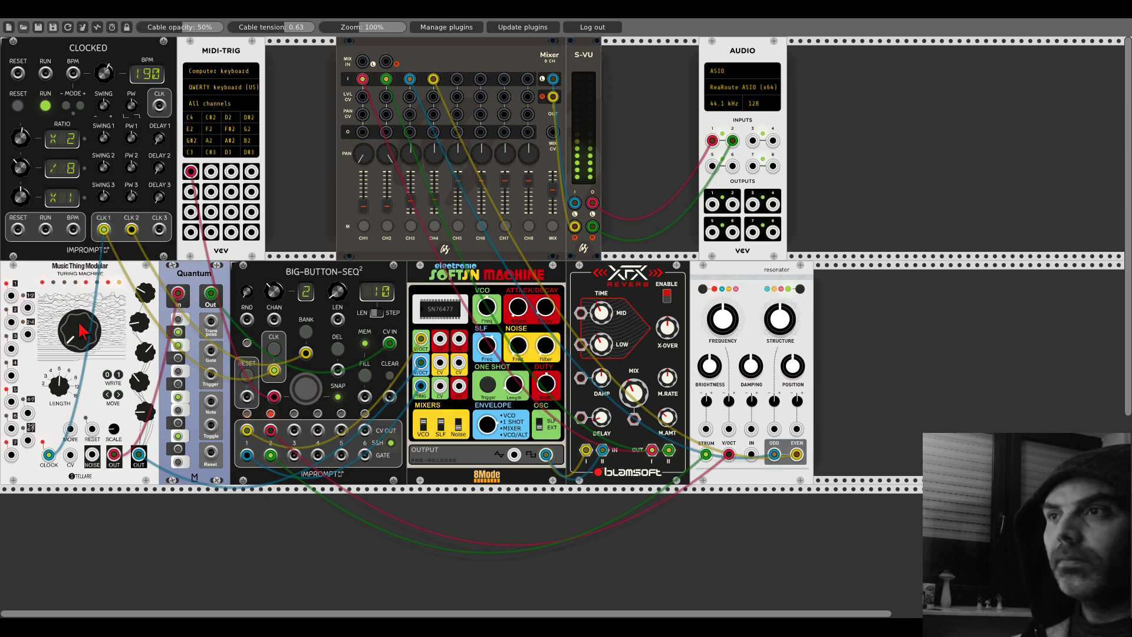
Step: Play trigger hits through MIDI-TRIG to record steps on channel 2 of the Big-Button-Seq2
key(z)
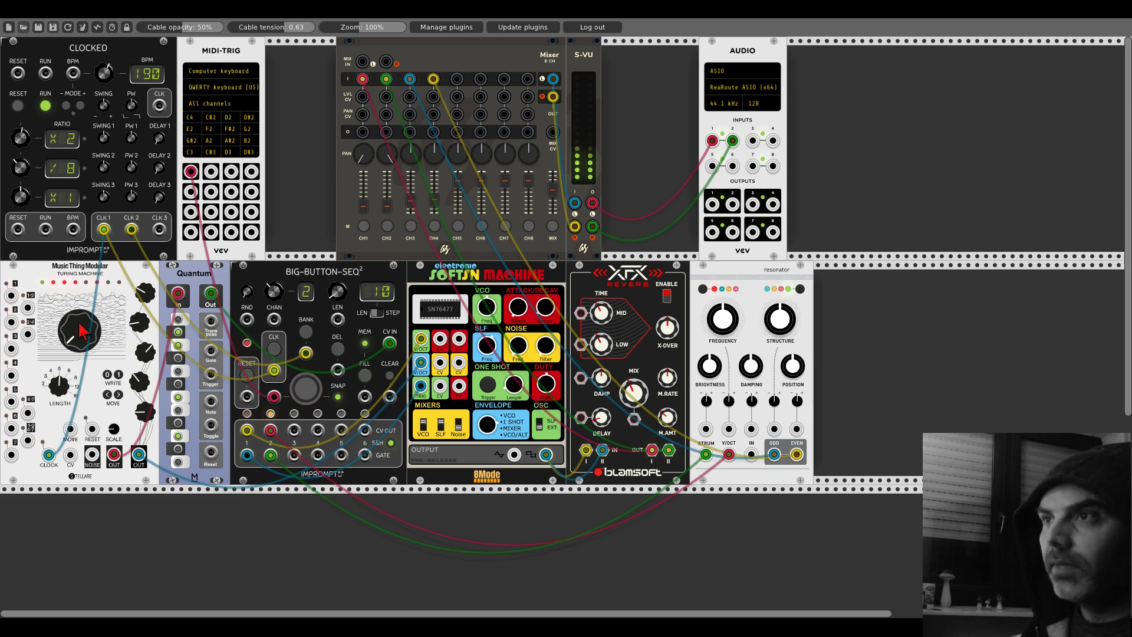
key(z)
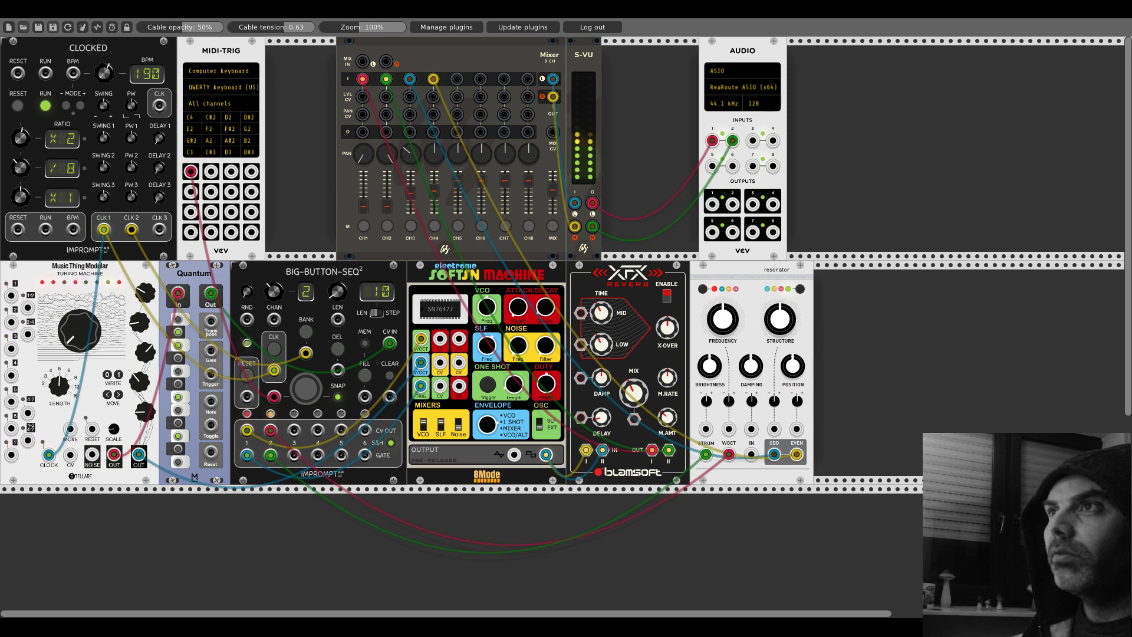
Step: Add the Plateau reverb beside the Resonator and reroute the Resonator's ODD and EVEN outputs into its left and right inputs
right_click(837, 398)
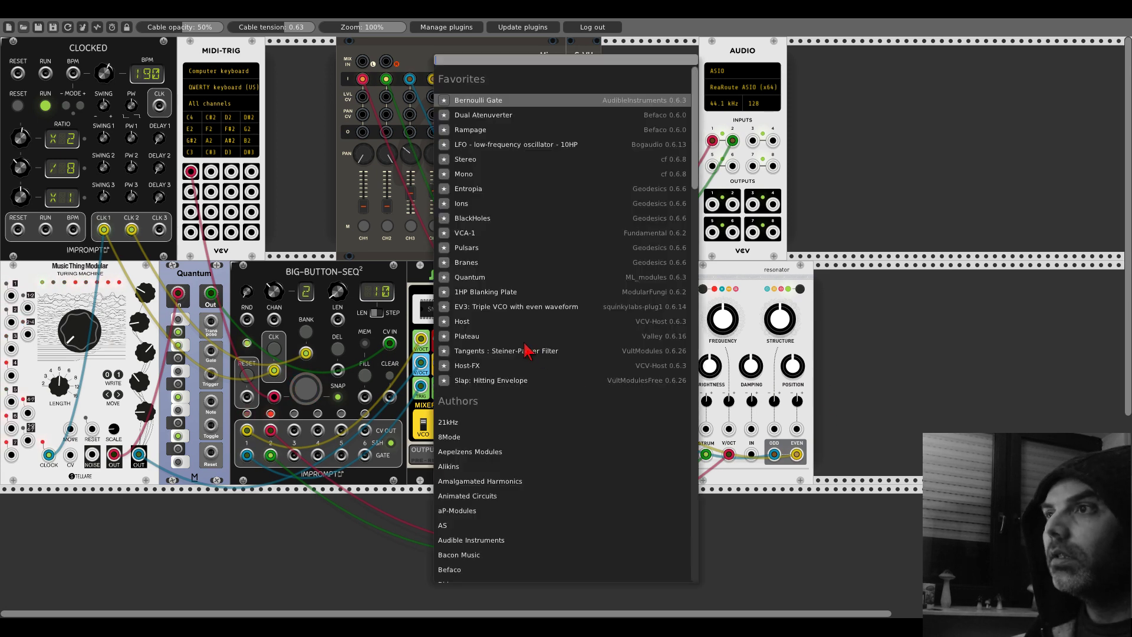
click(494, 337)
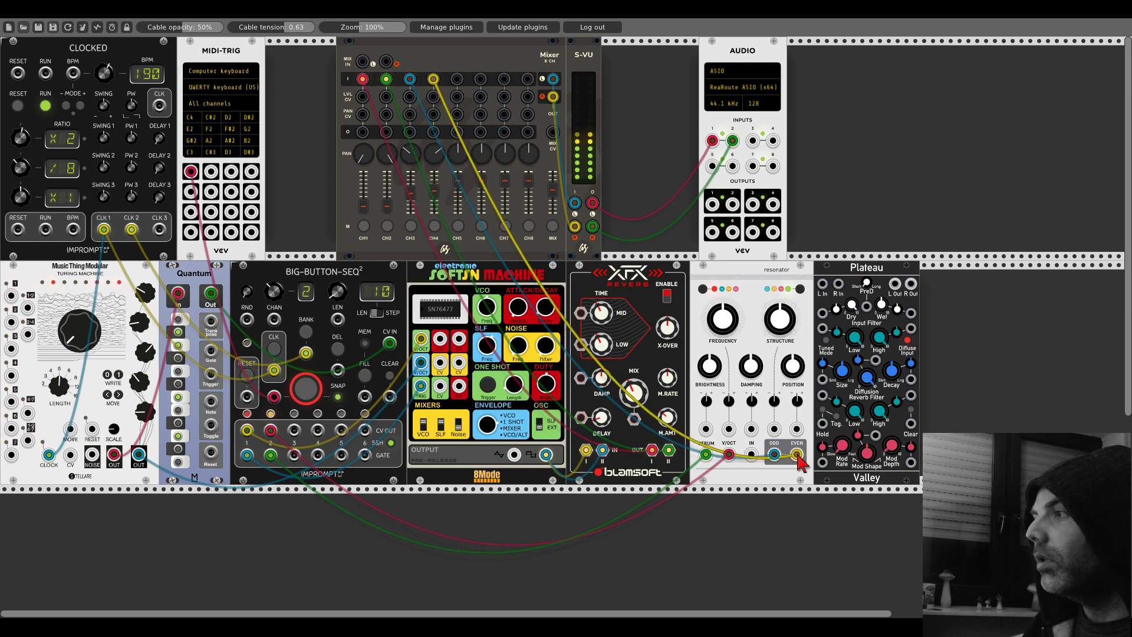
drag(797, 454, 766, 413)
drag(774, 454, 838, 285)
Step: Turn on Plateau's output saturation and patch its left and right outputs into mixer channels 3 and 4
right_click(849, 275)
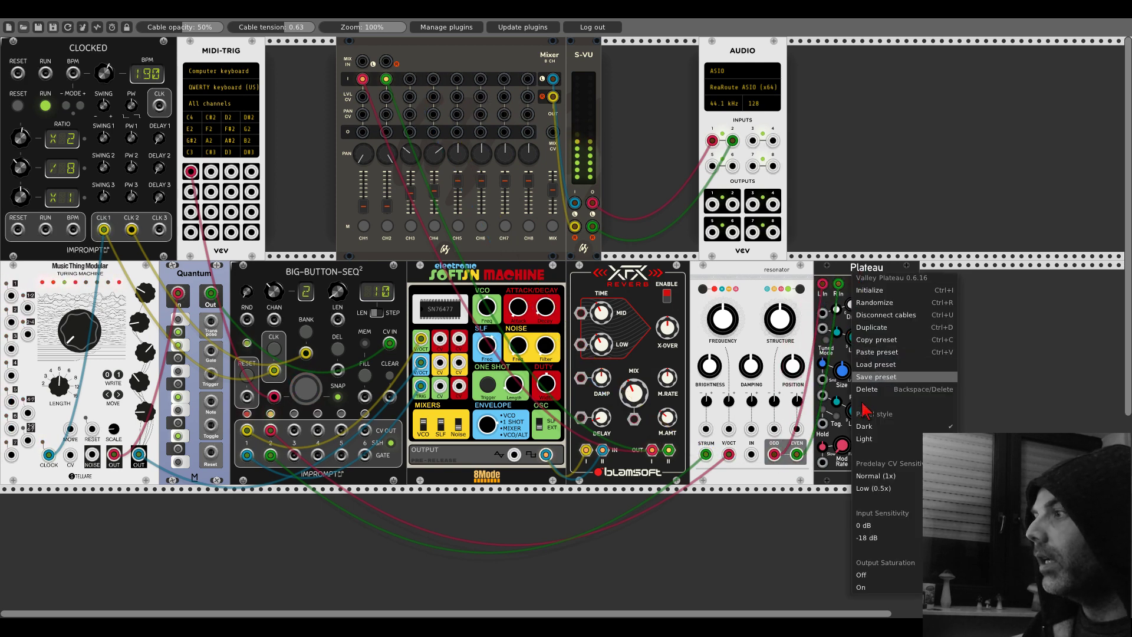
click(885, 586)
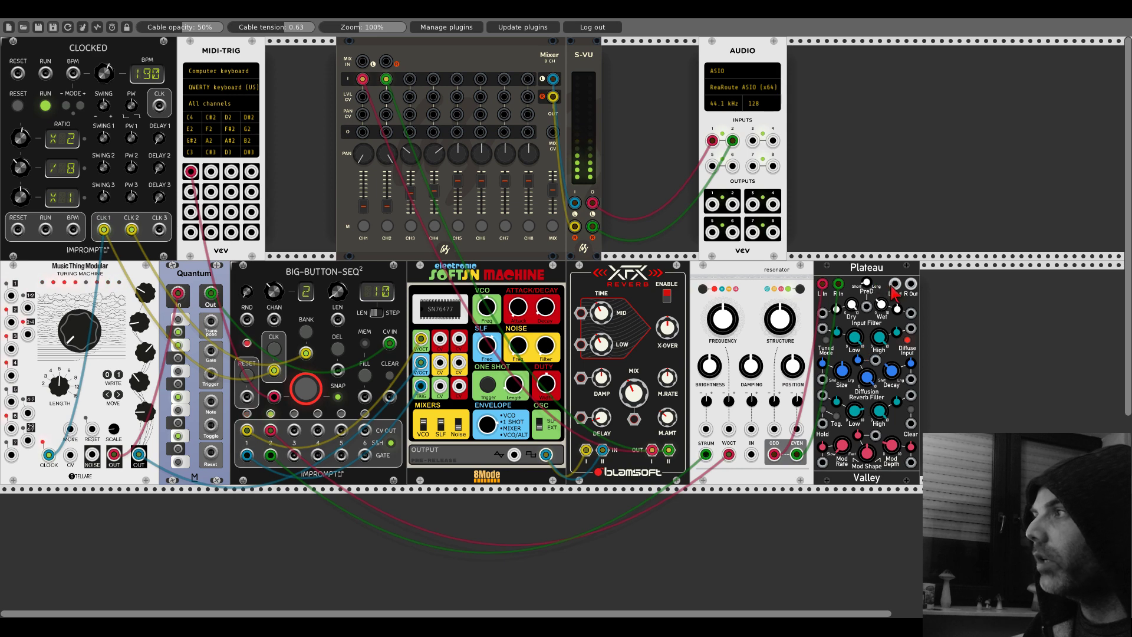
drag(895, 284, 434, 78)
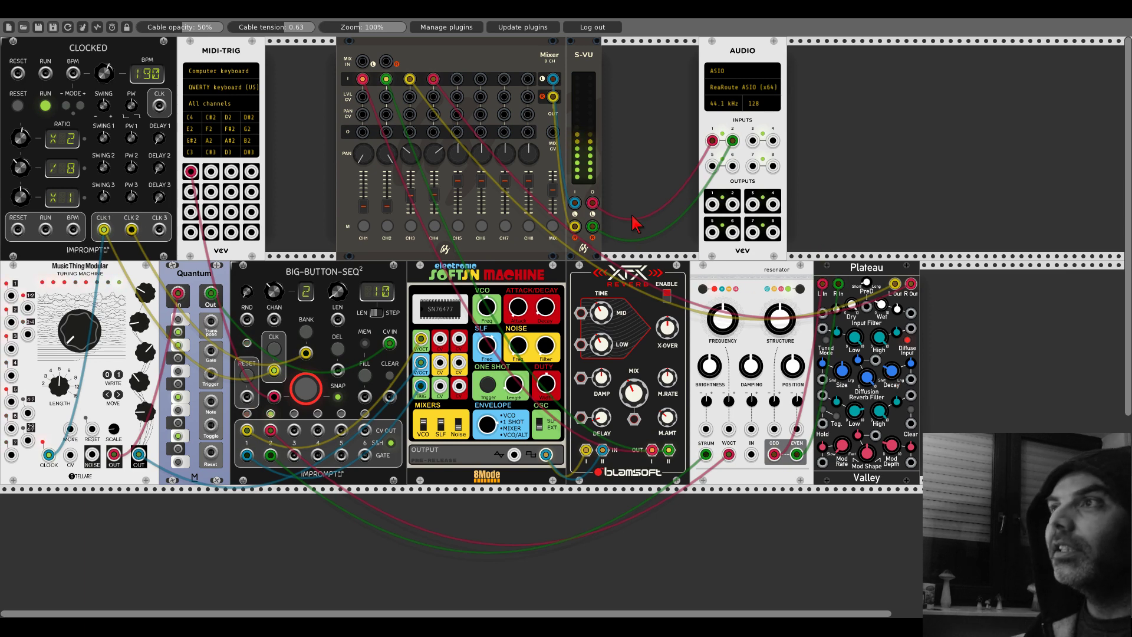
Step: Mute the mixer's master channel and unmute it again
click(552, 225)
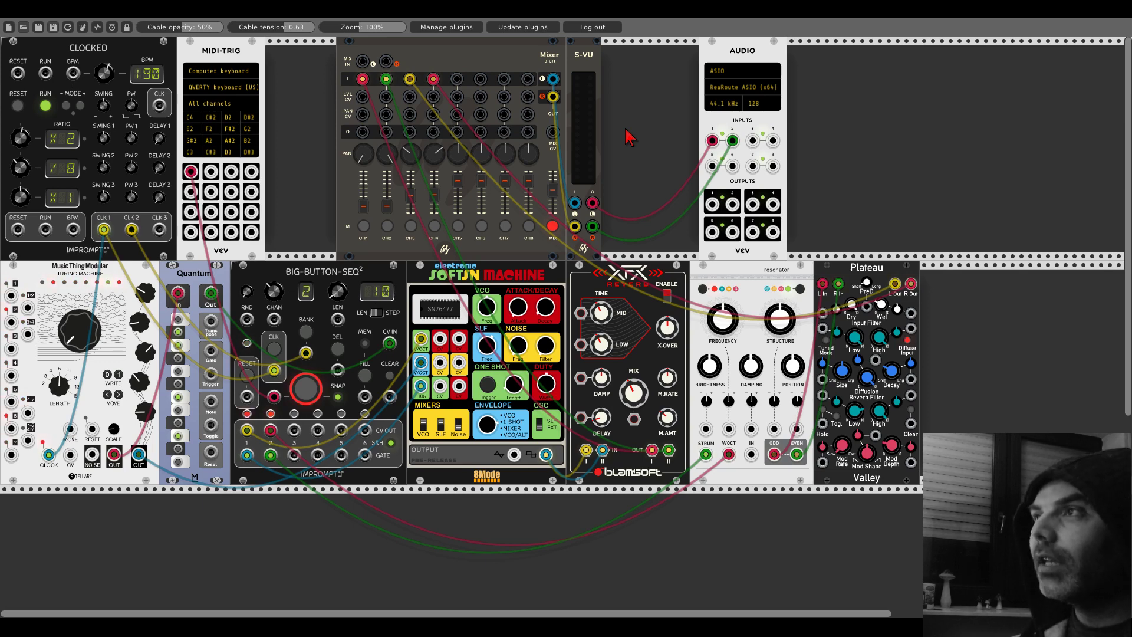
click(553, 226)
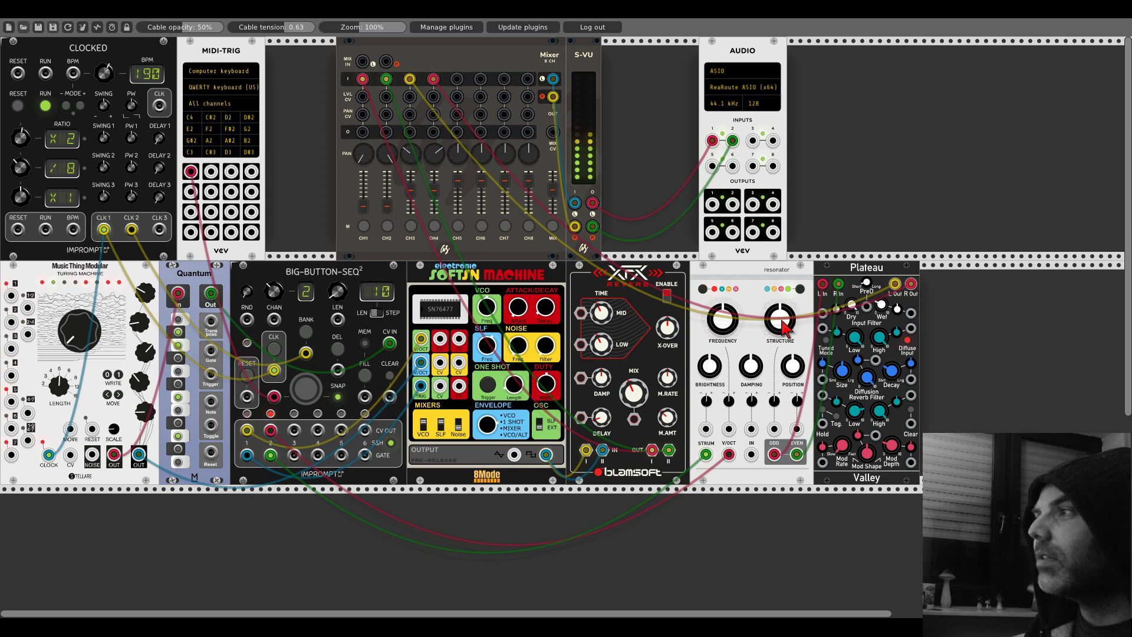
Step: Switch the Resonator to Sympathetic strings mode and fine-tune its STRUCTURE and FREQUENCY settings
drag(783, 326, 783, 317)
right_click(759, 310)
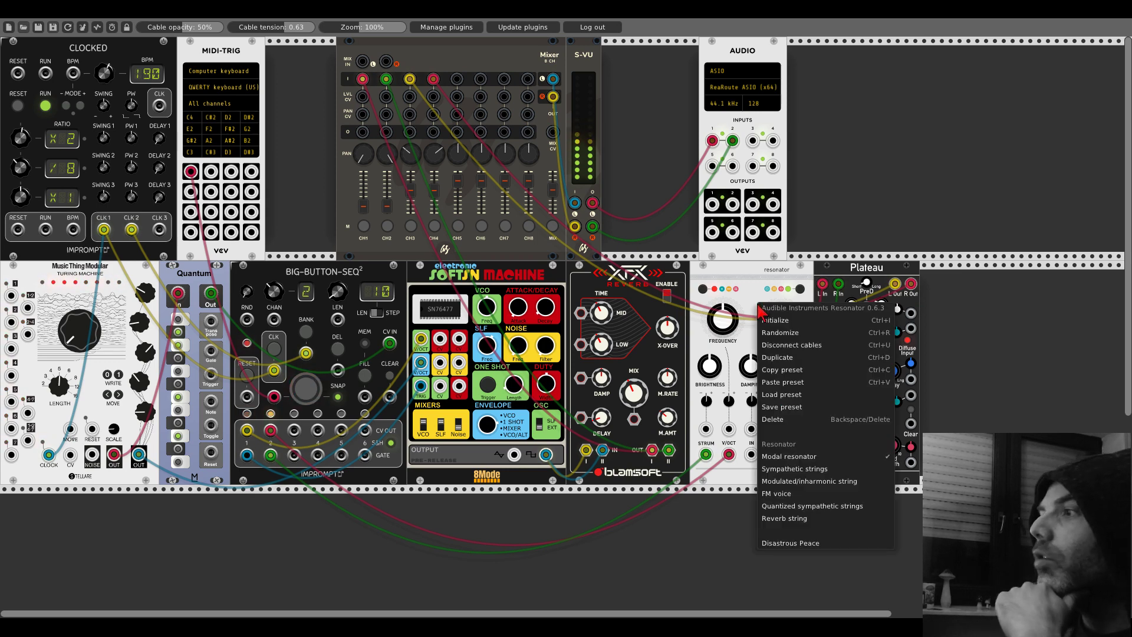
click(778, 470)
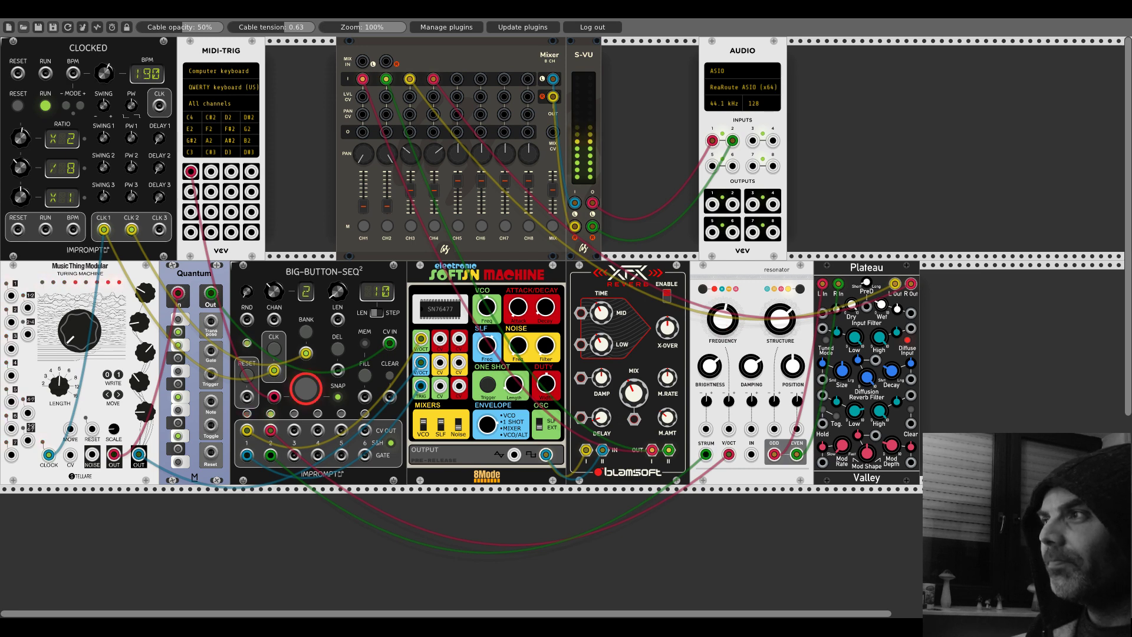
drag(716, 330, 718, 326)
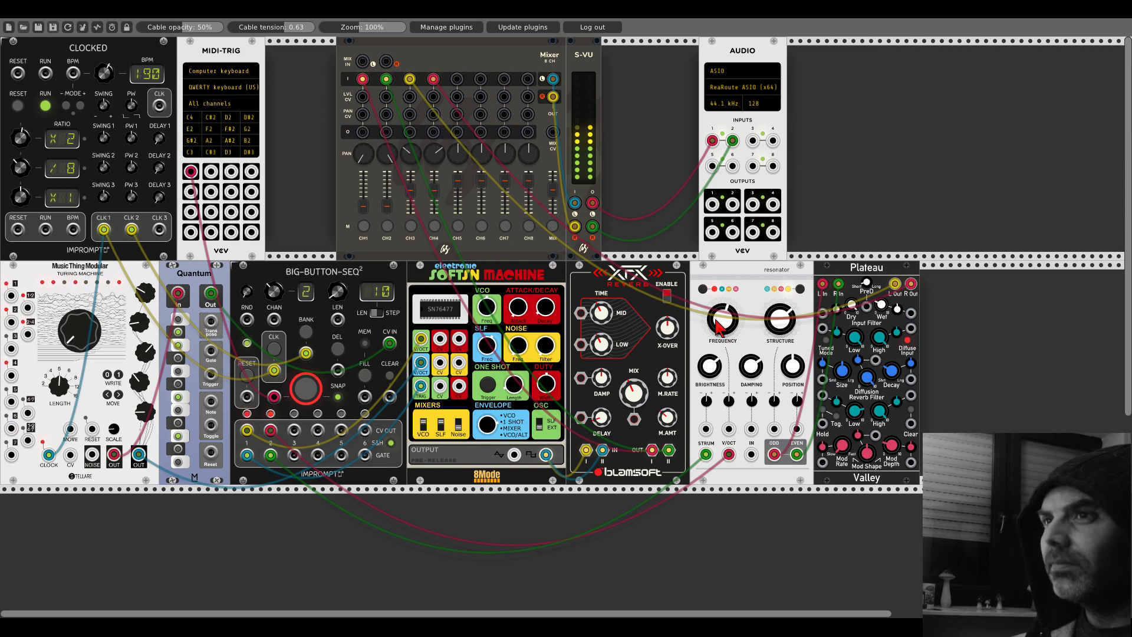
drag(718, 326, 717, 326)
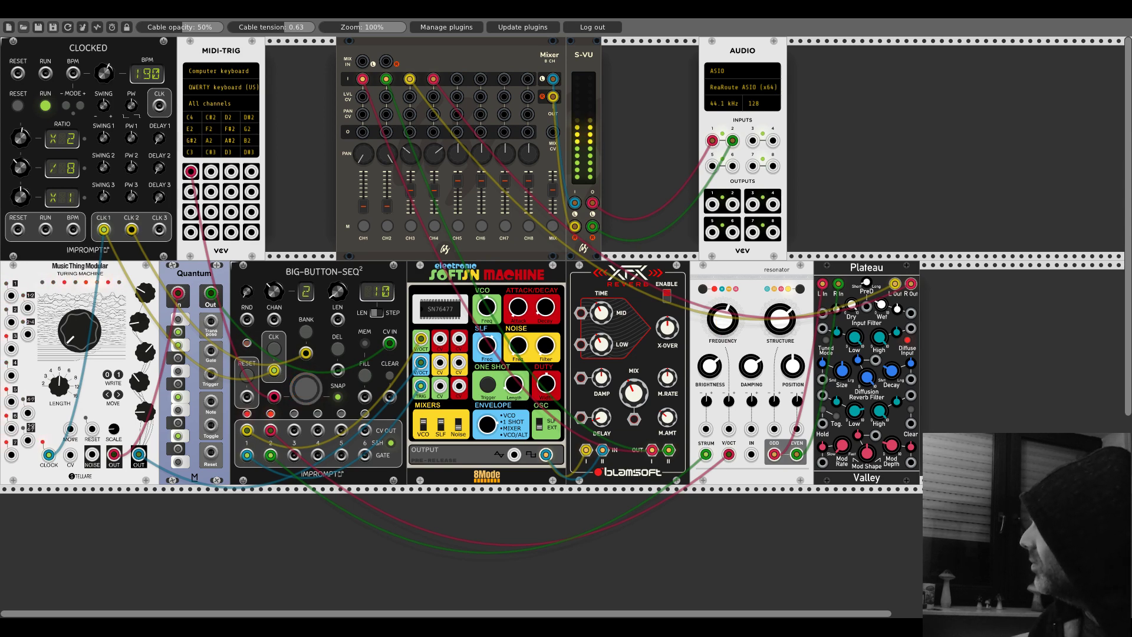
drag(718, 326, 718, 323)
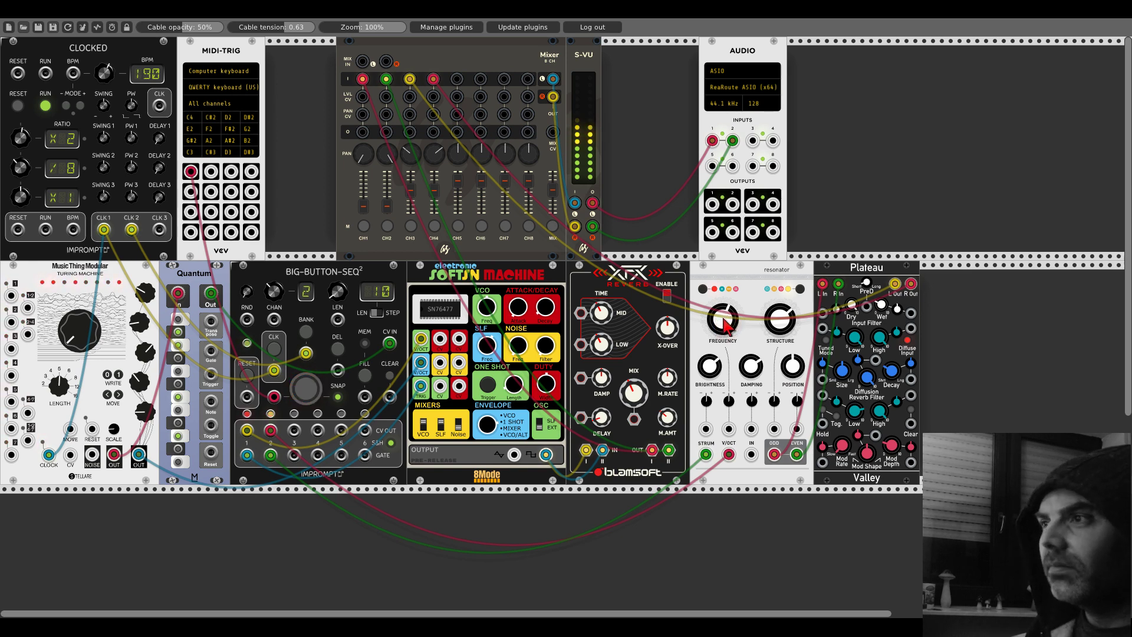
drag(724, 323, 725, 323)
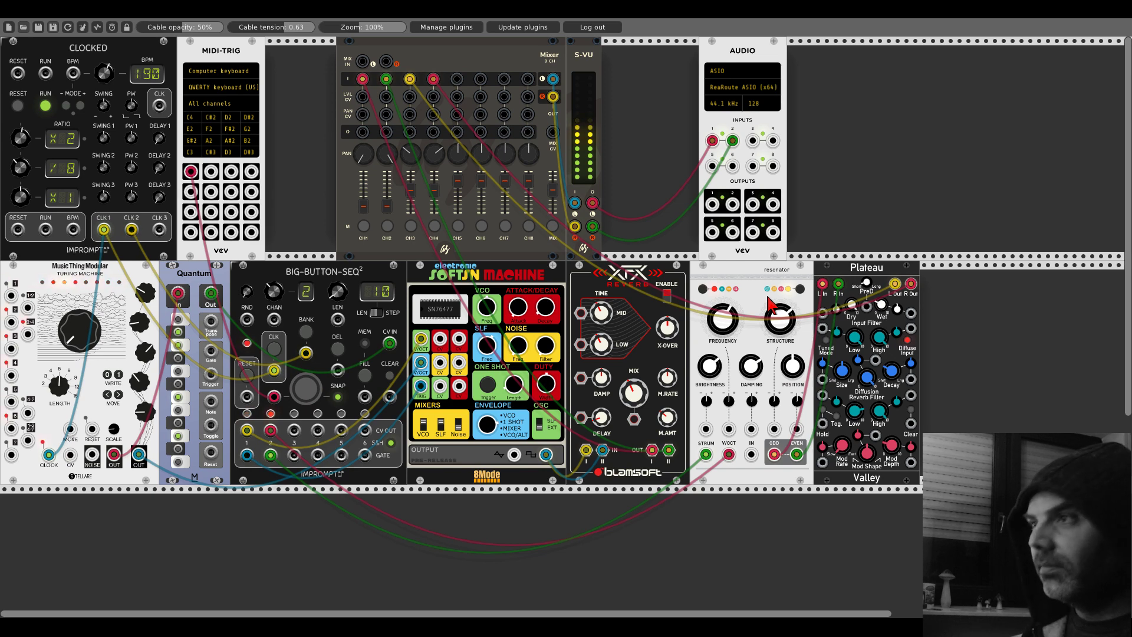
Step: Move Plateau and the Resonator away from the XFX Reverb and delete the XFX Reverb module
drag(831, 273, 885, 274)
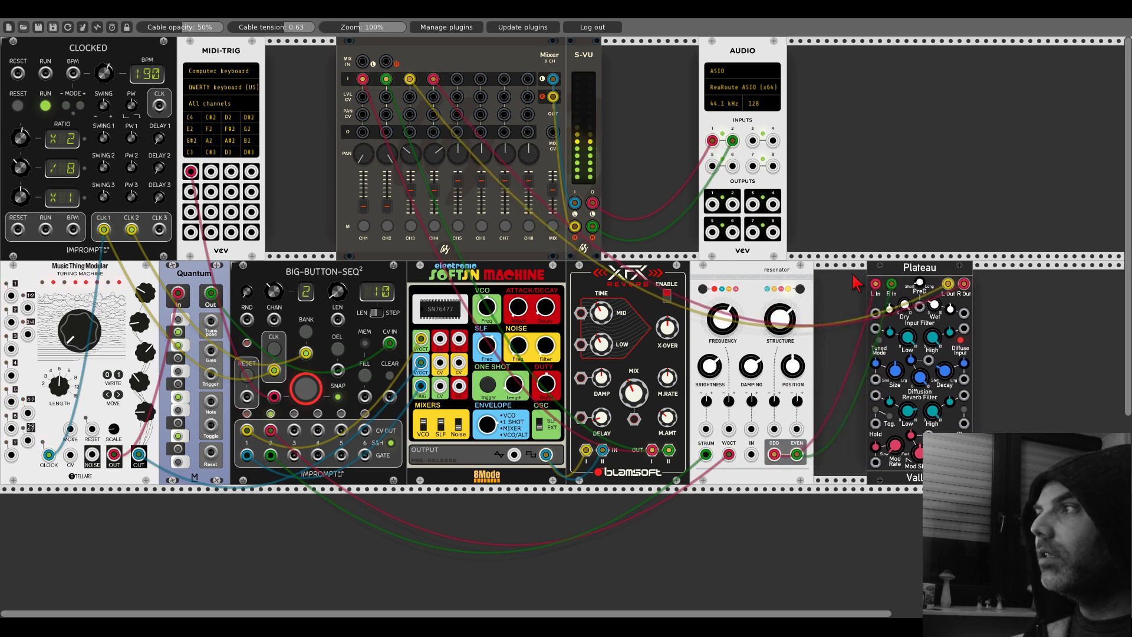
drag(784, 277, 819, 277)
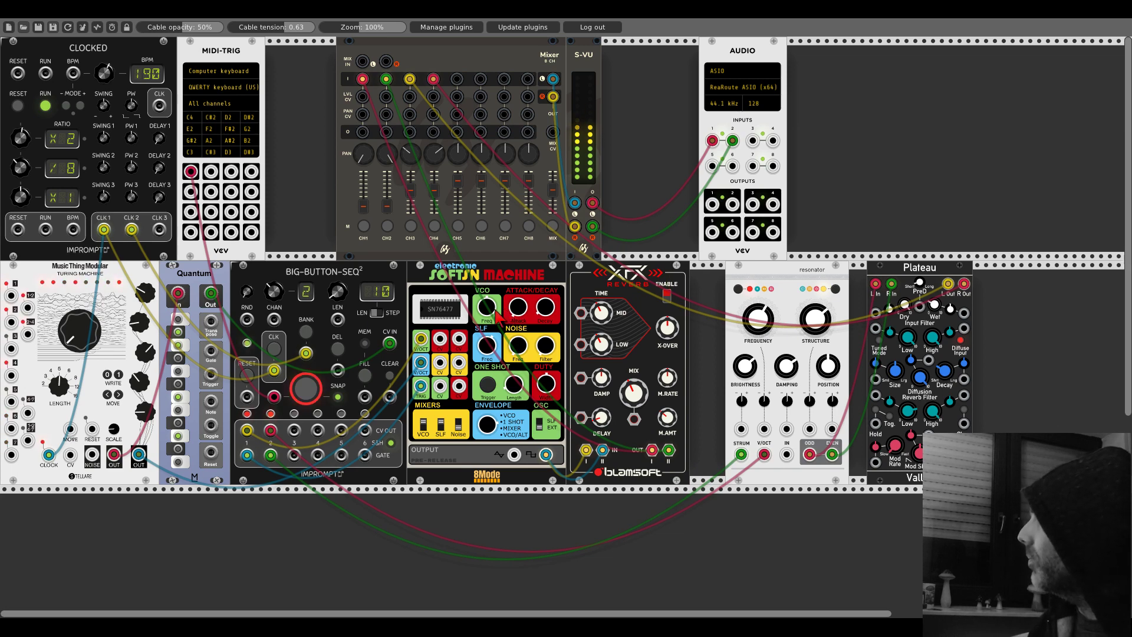
right_click(592, 292)
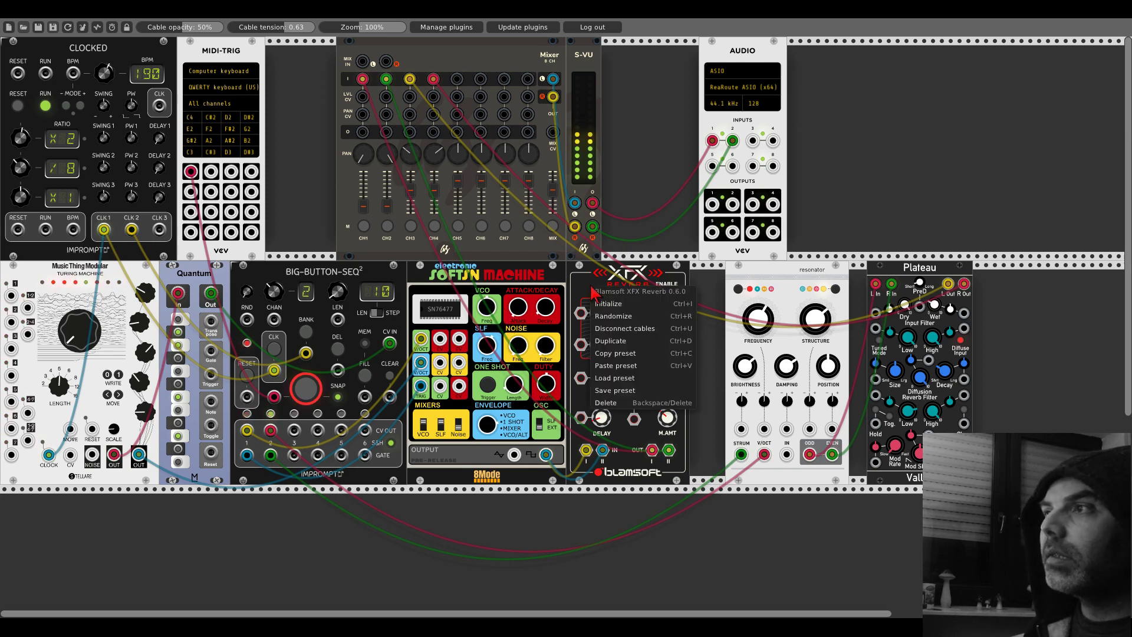
click(619, 398)
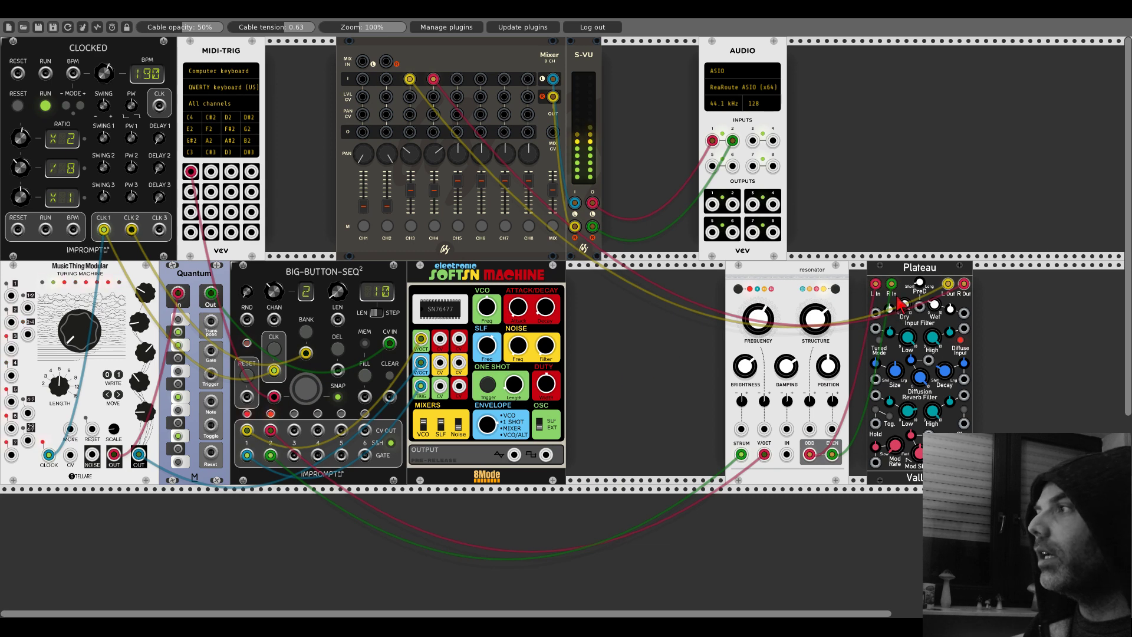
Step: Disconnect all of Plateau's cables and patch the SoftSN Machine's square output directly into mixer channel 1
drag(875, 284, 459, 202)
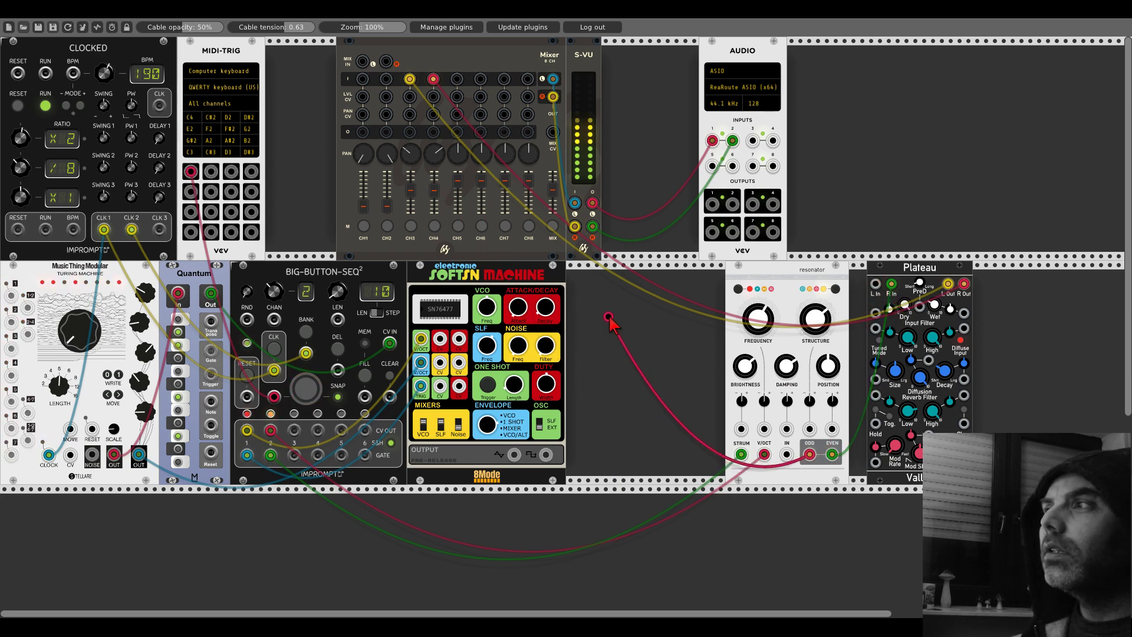
drag(882, 286, 837, 277)
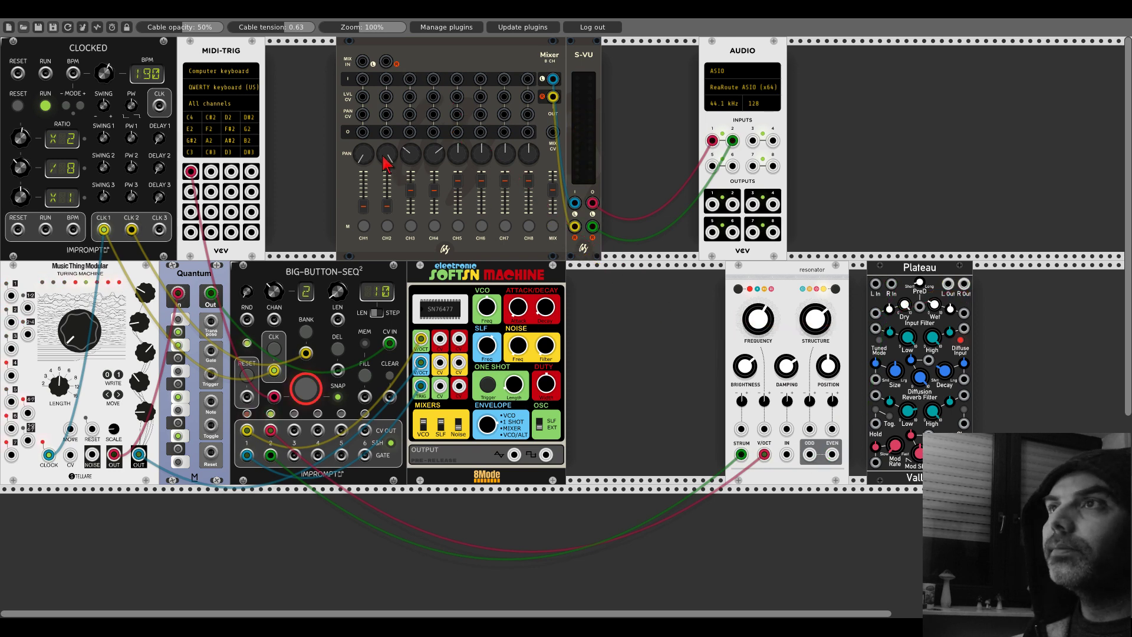
drag(362, 79, 362, 80)
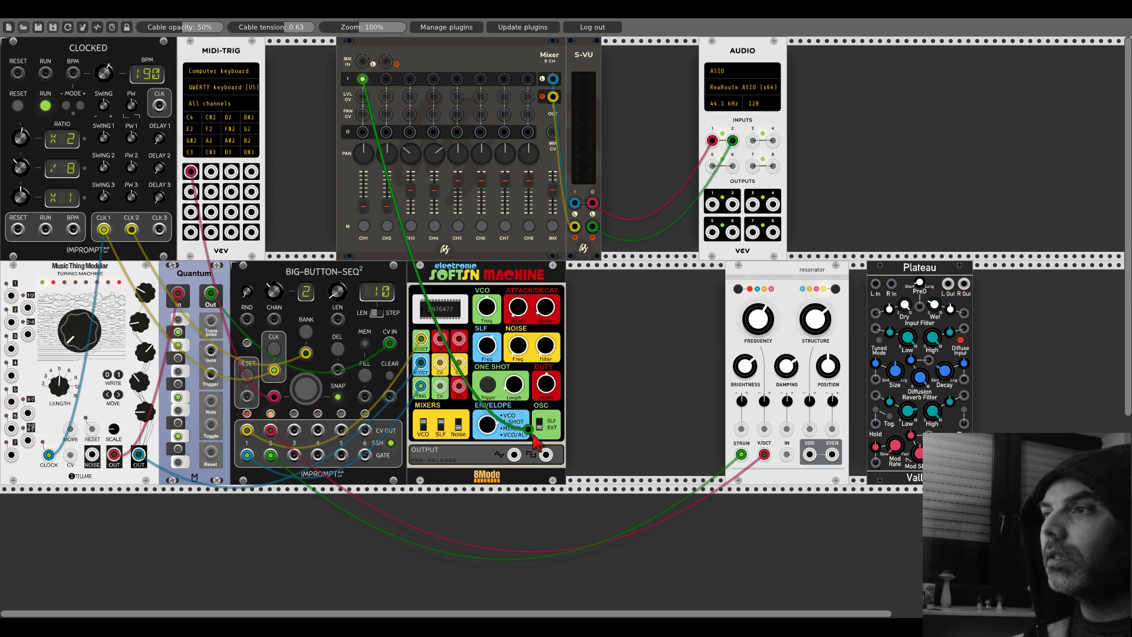
Step: Adjust the mixer's channel pans and levels, and patch the Resonator's ODD and EVEN outputs into channels 2 and 3
drag(411, 155, 411, 143)
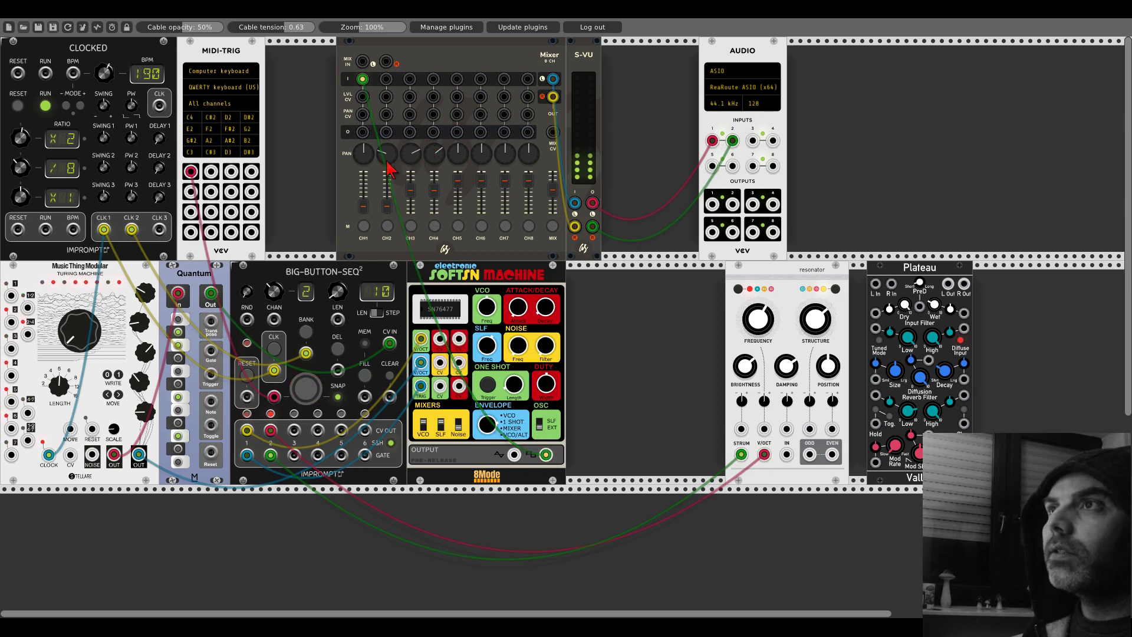
drag(392, 208, 392, 194)
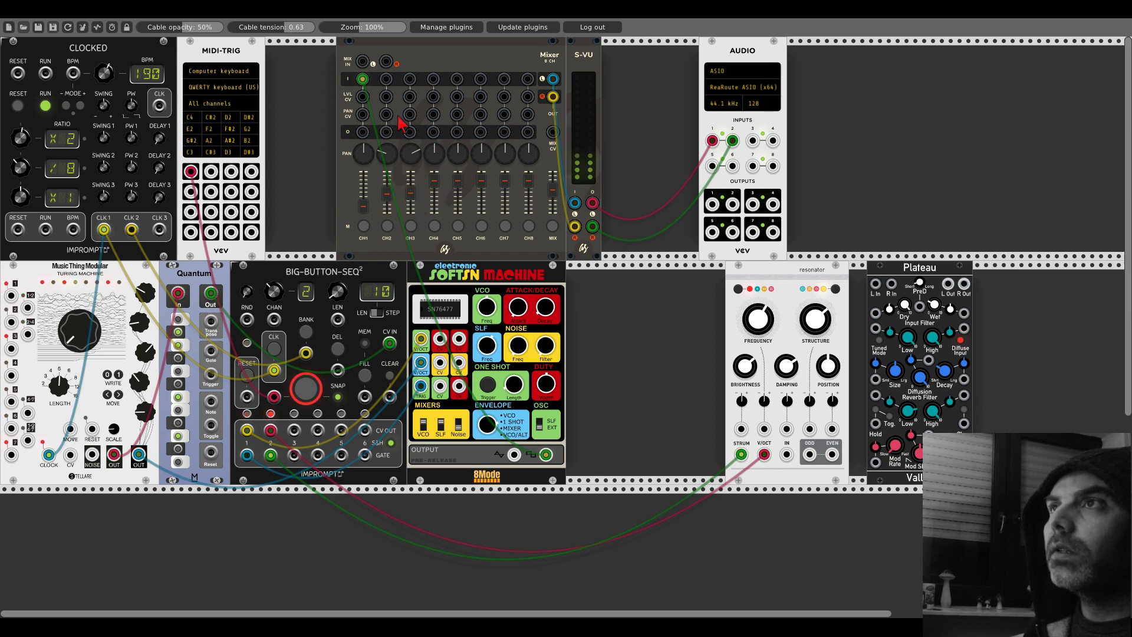
drag(386, 79, 411, 80)
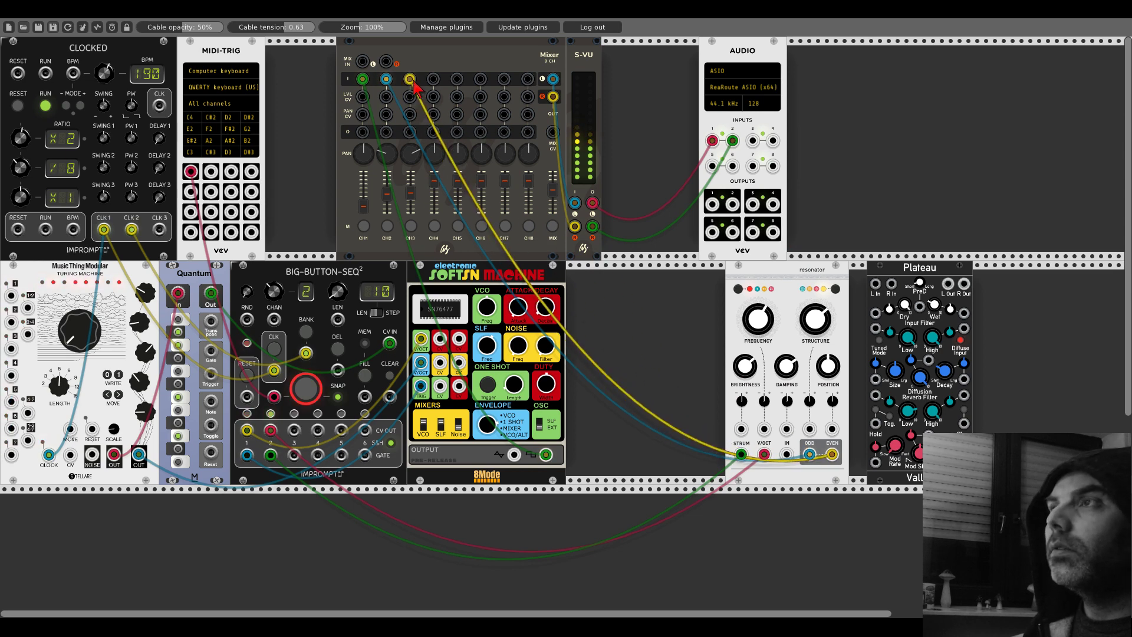
Step: Place Plateau beside the S-VU, with AUDIO moved aside, and reroute the S-VU's outputs into Plateau's left and right inputs
drag(741, 62, 874, 83)
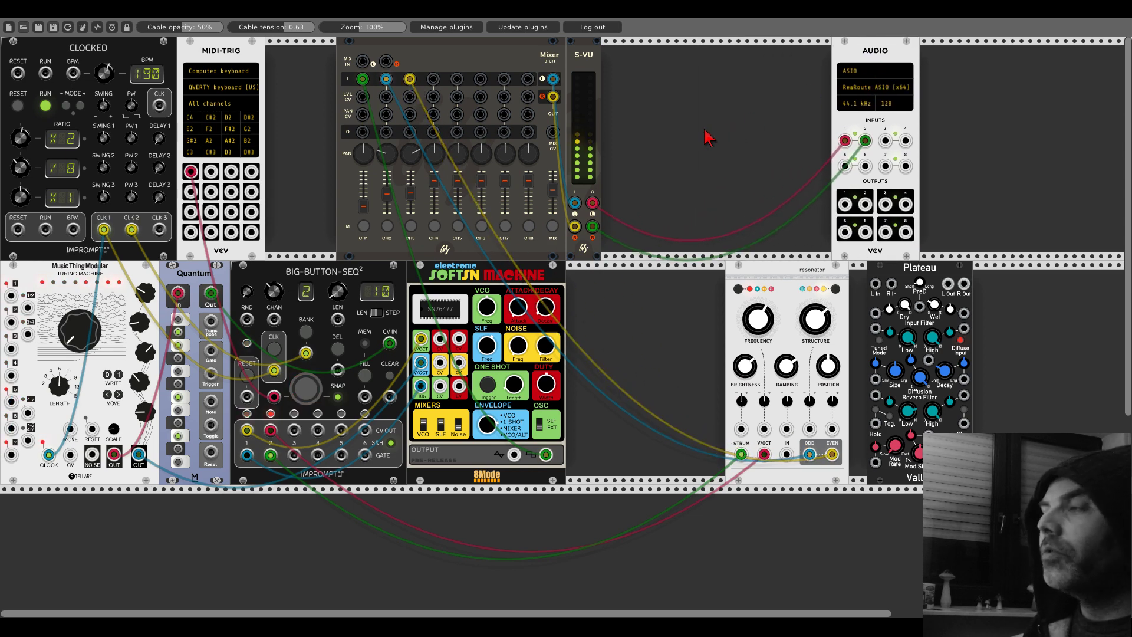
drag(887, 271, 745, 49)
drag(701, 159, 678, 157)
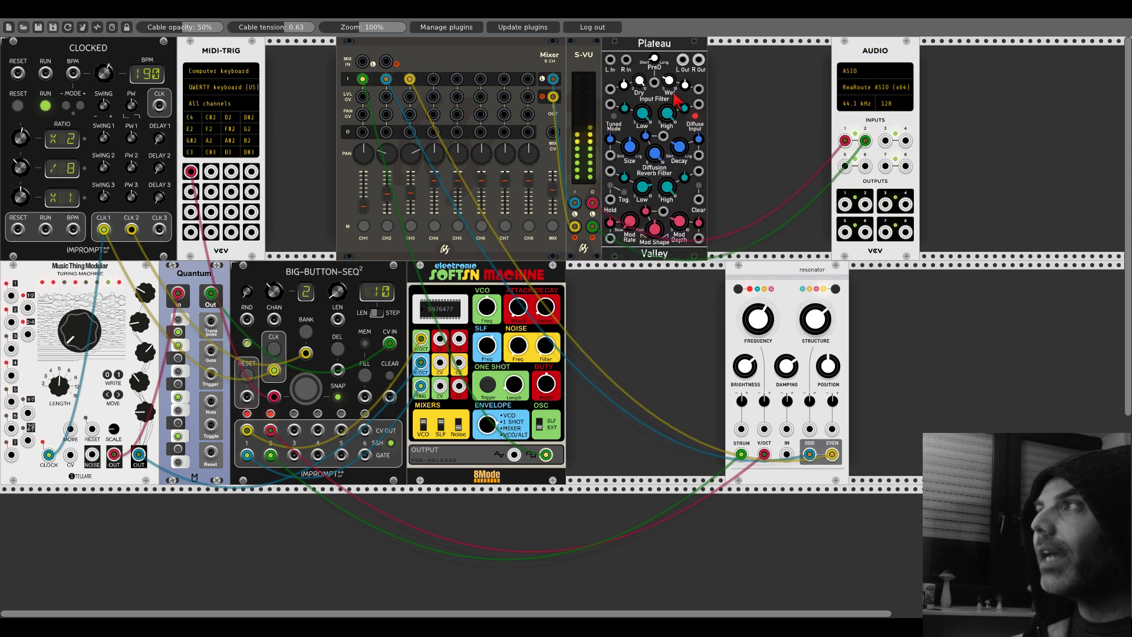
drag(845, 141, 610, 60)
drag(864, 140, 626, 60)
Step: Add the cf Stereo module beside Plateau and patch Plateau's outputs through it into AUDIO inputs 1 and 2
right_click(778, 113)
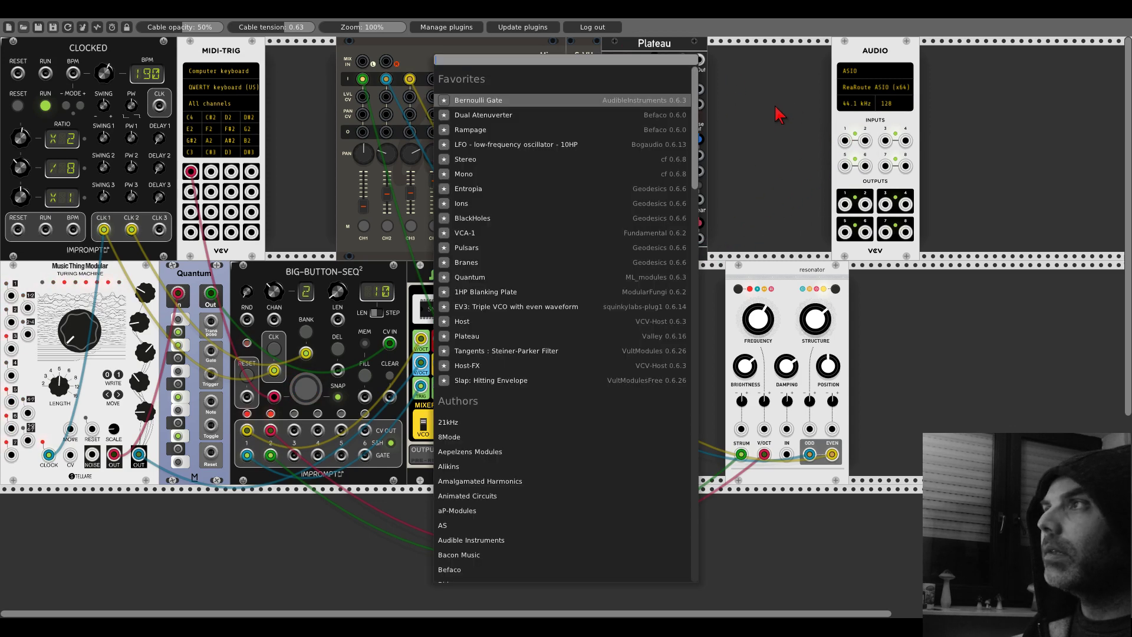
click(477, 161)
drag(764, 53, 720, 225)
drag(698, 59, 747, 242)
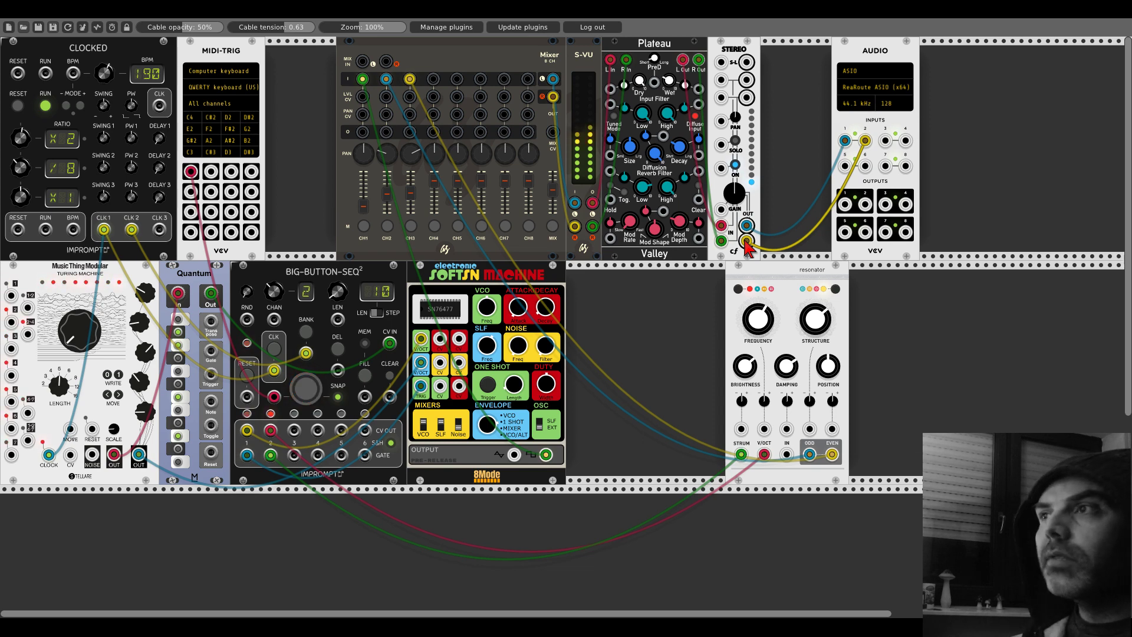
Step: Add the VultModulesFree Lateralus filter beside the SoftSN Machine and patch the square output through its 12 dB output into mixer channel 1
right_click(610, 350)
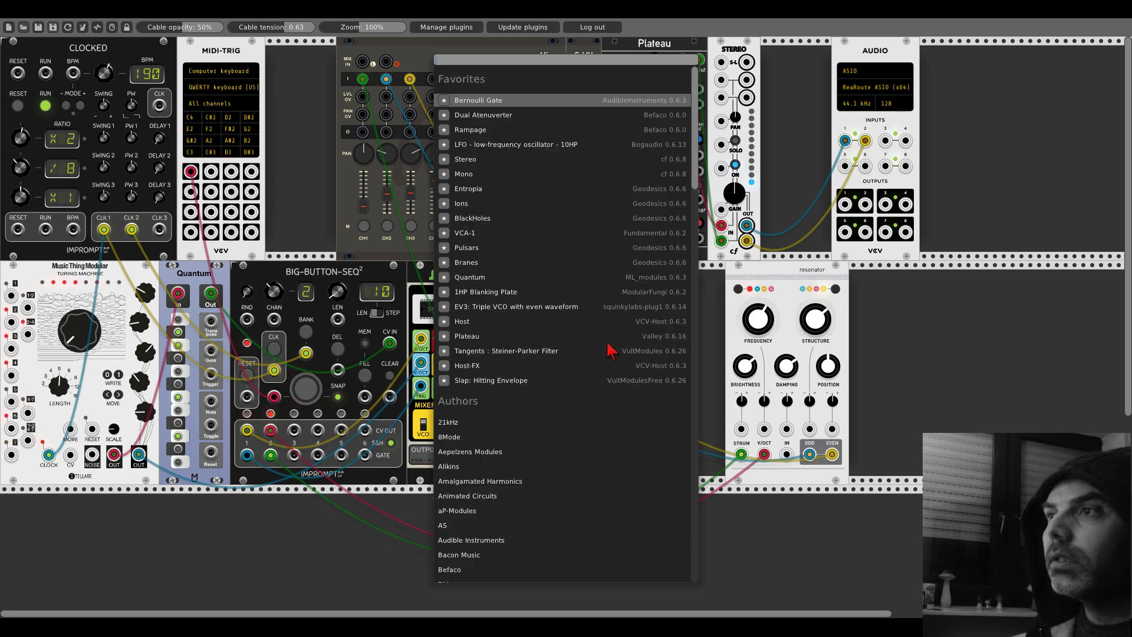
text(late)
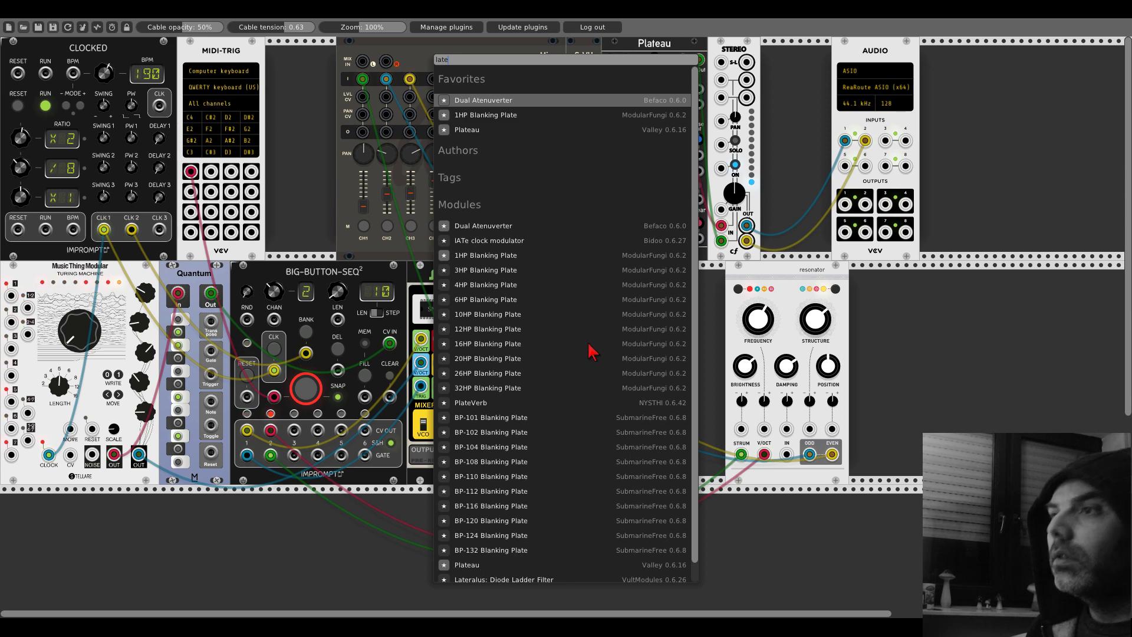
scroll(572, 363, down, 1)
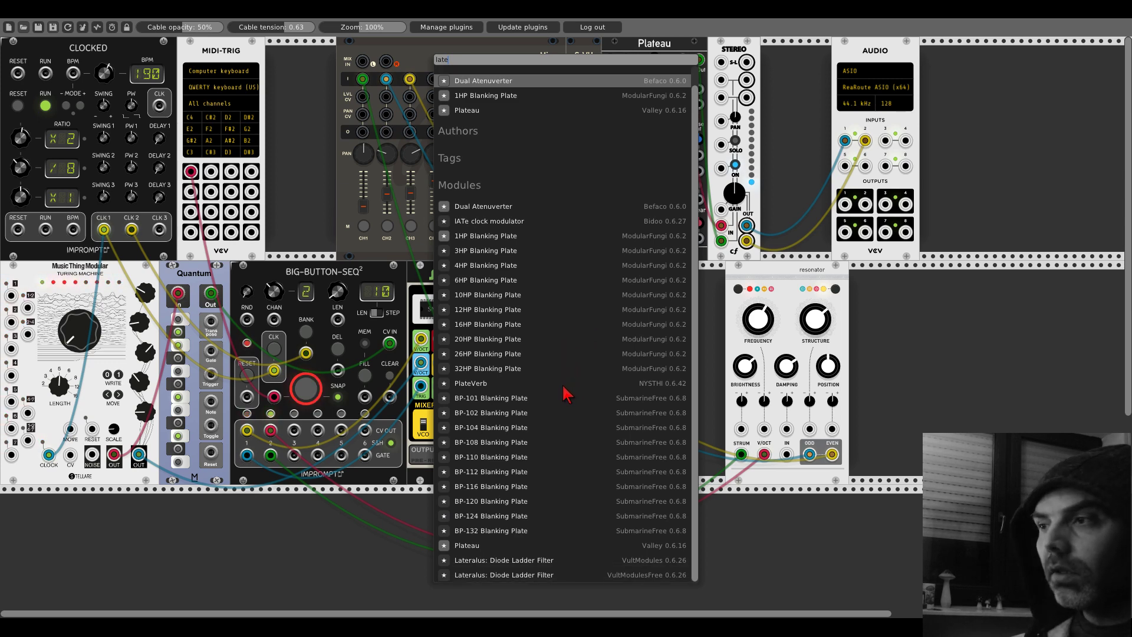
click(532, 575)
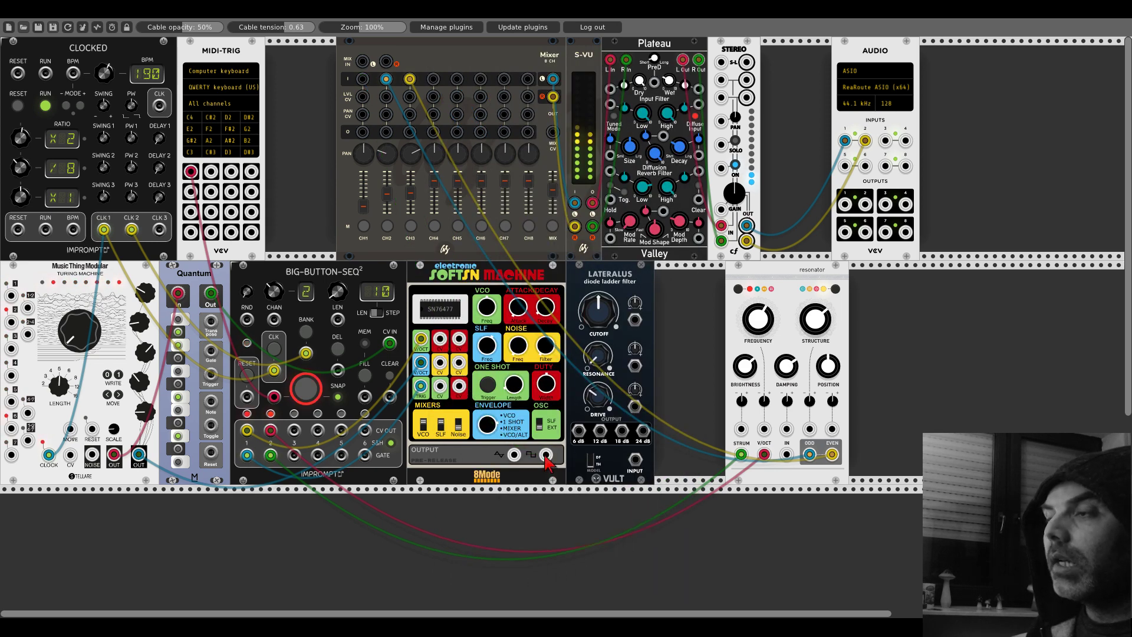
drag(545, 454, 361, 81)
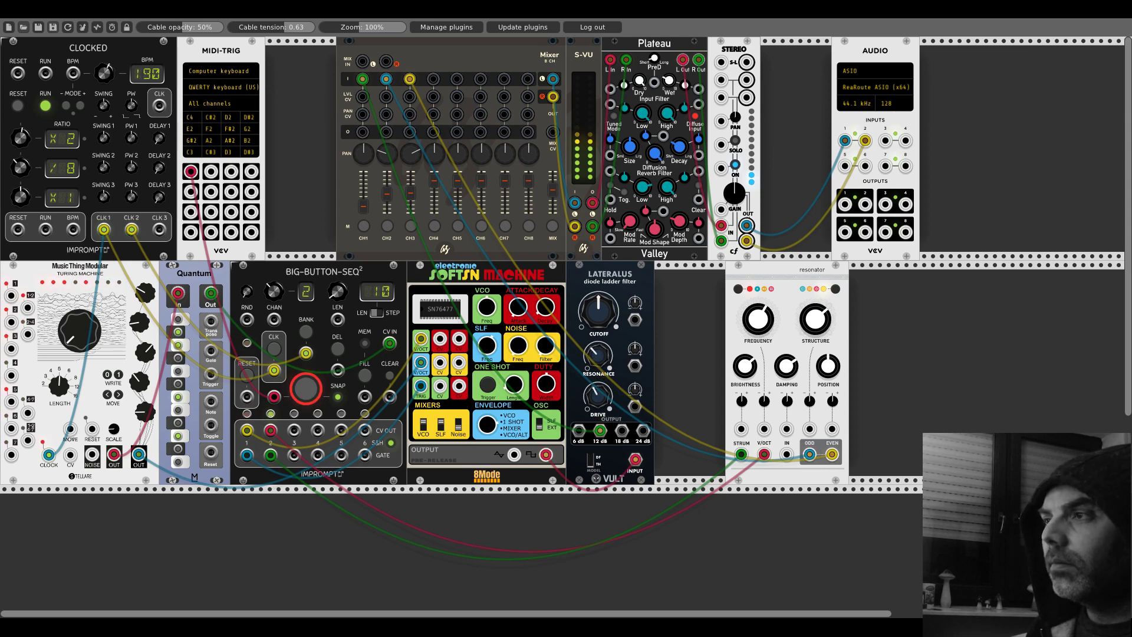
Step: Adjust Lateralus's cutoff and modulate it from the Turing Machine's rightmost OUT, with the Resonator moved up against the filter
mouse_move(598, 313)
mouse_down()
mouse_move(599, 298)
mouse_move(596, 323)
mouse_up()
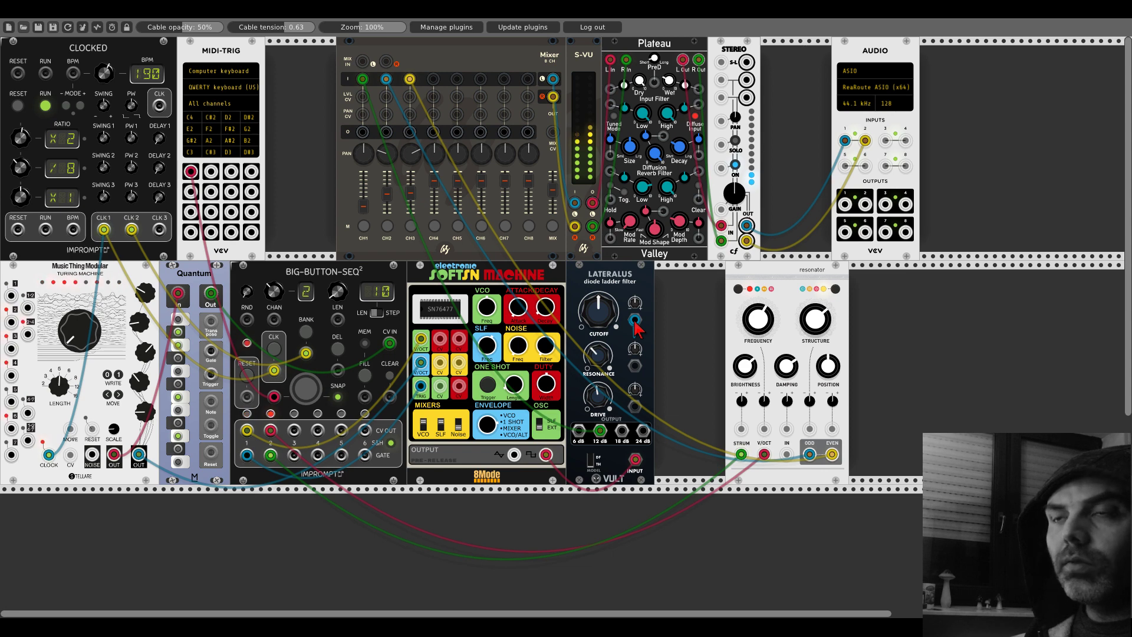
drag(634, 319, 139, 455)
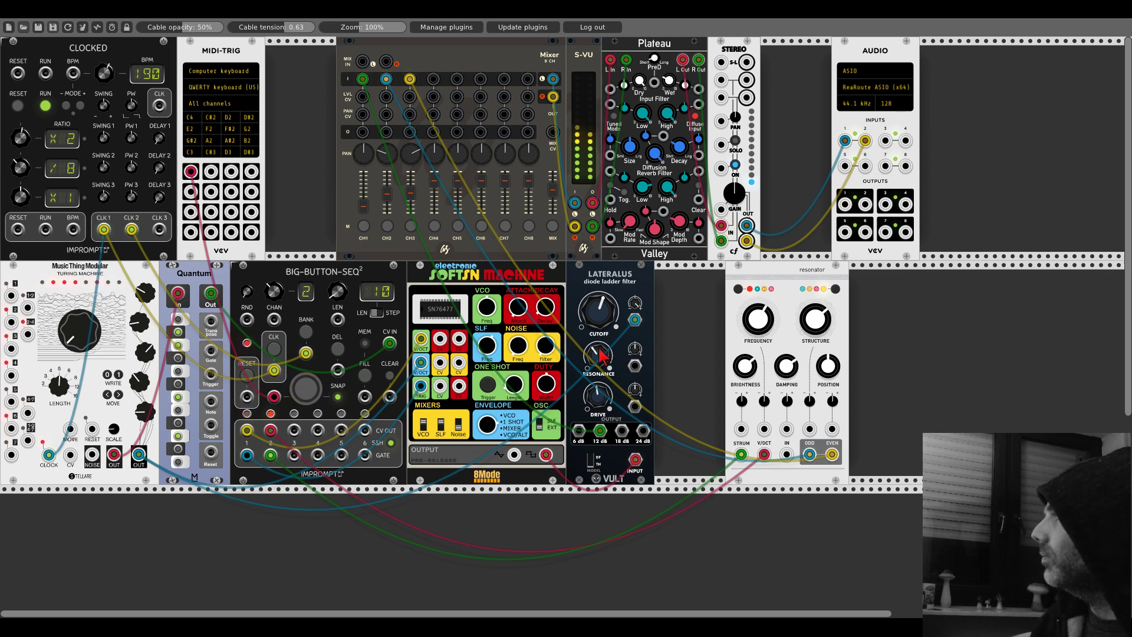
drag(768, 273, 702, 270)
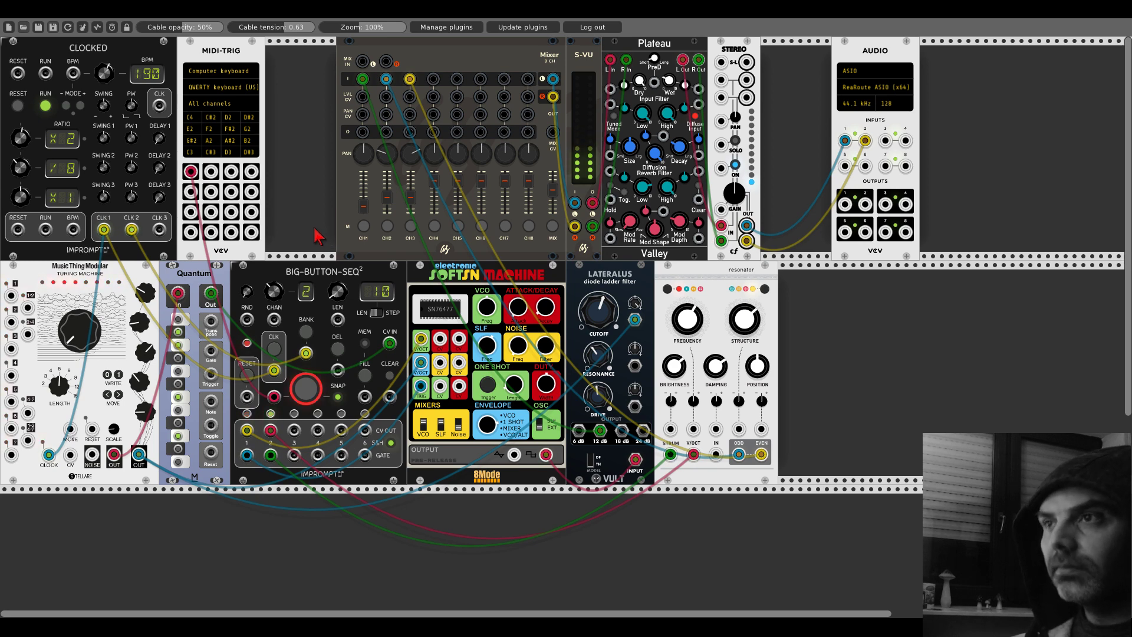
Step: Reset the Turing Machine's large central knob and undo the change
scroll(312, 224, down, 2)
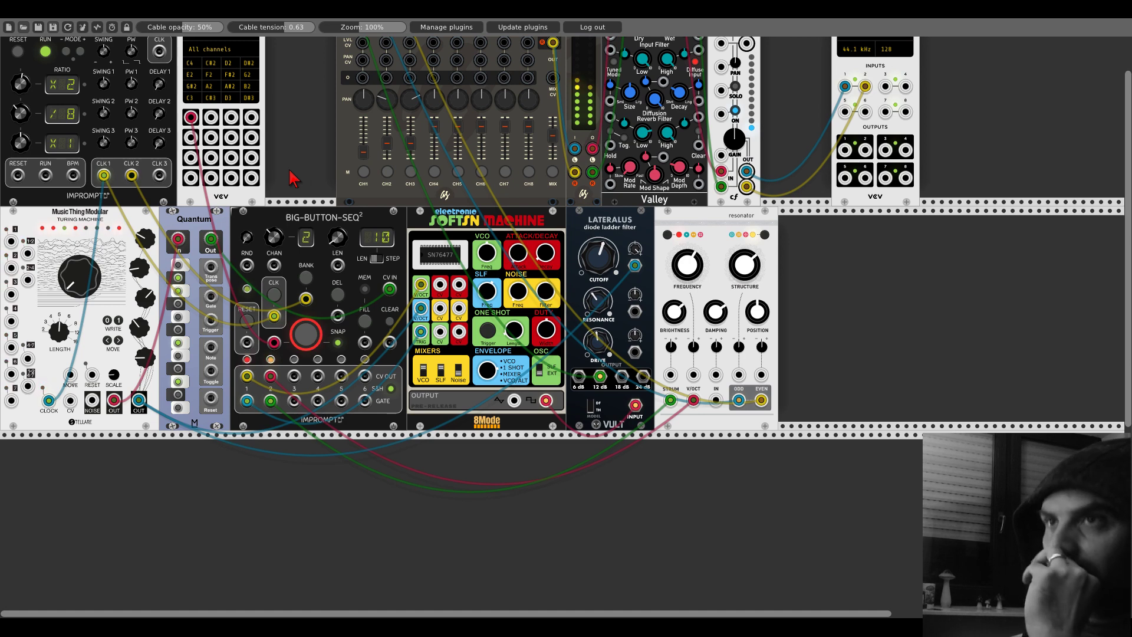
double_click(81, 272)
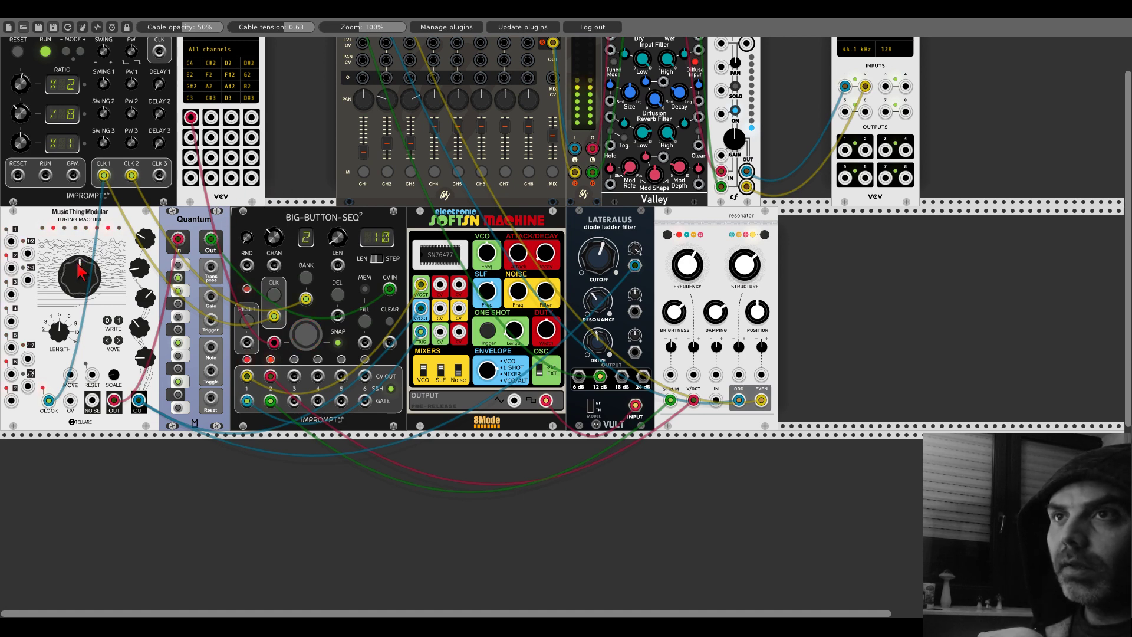
key(ctrl+z)
scroll(177, 230, up, 1)
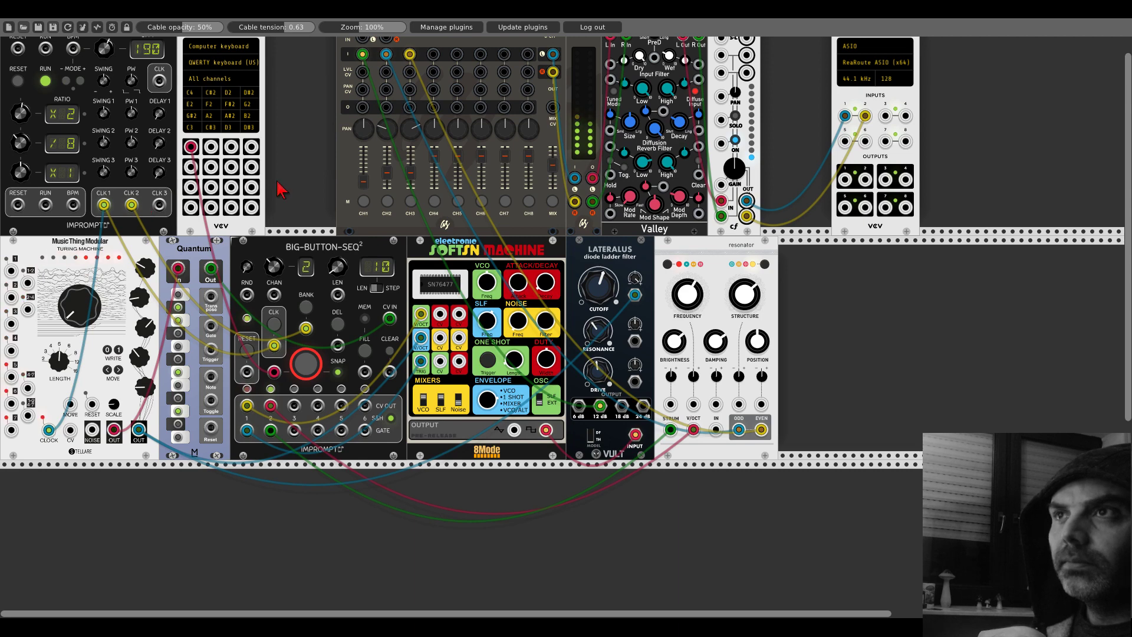
Step: Add the Blamsoft XFX Wave oscillator in the empty row below Big-Button-Seq2
scroll(289, 174, down, 2)
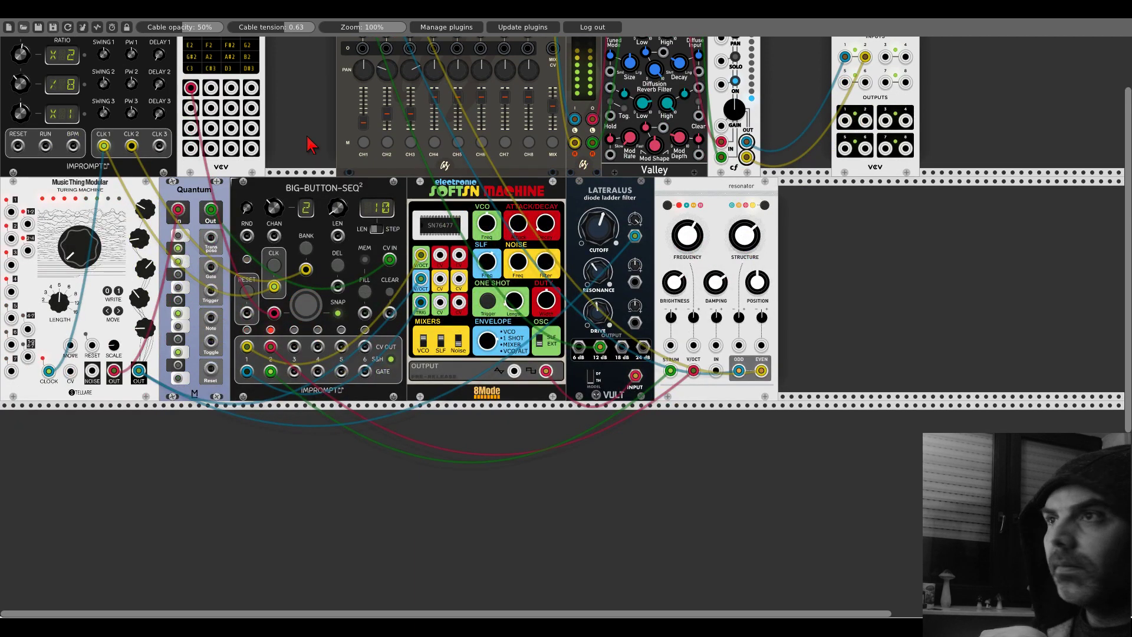
scroll(311, 144, down, 2)
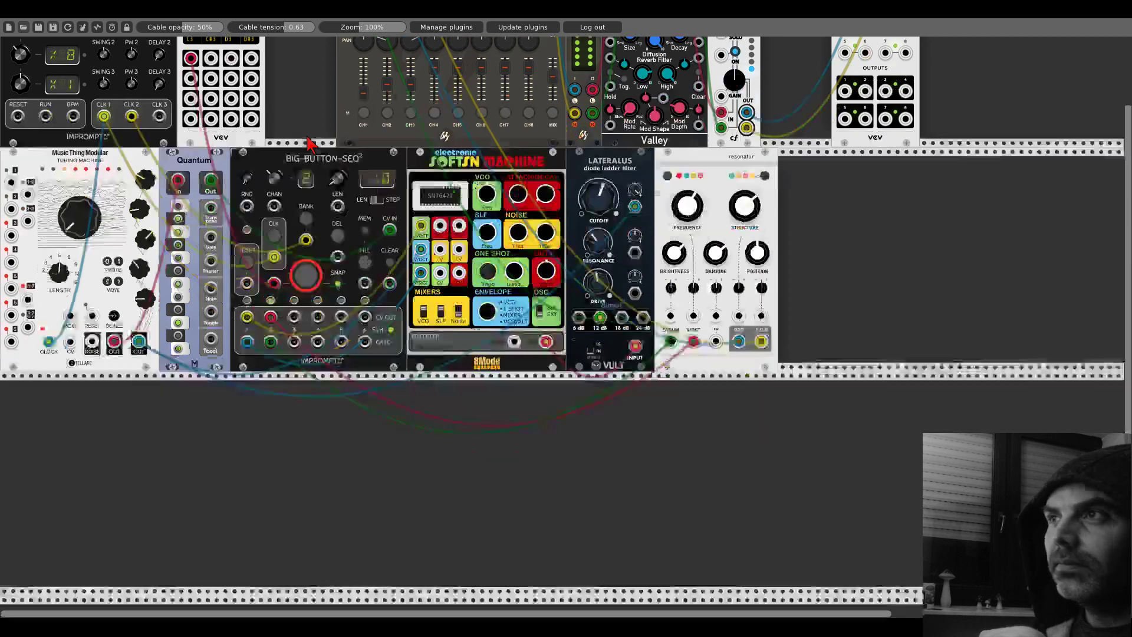
right_click(354, 389)
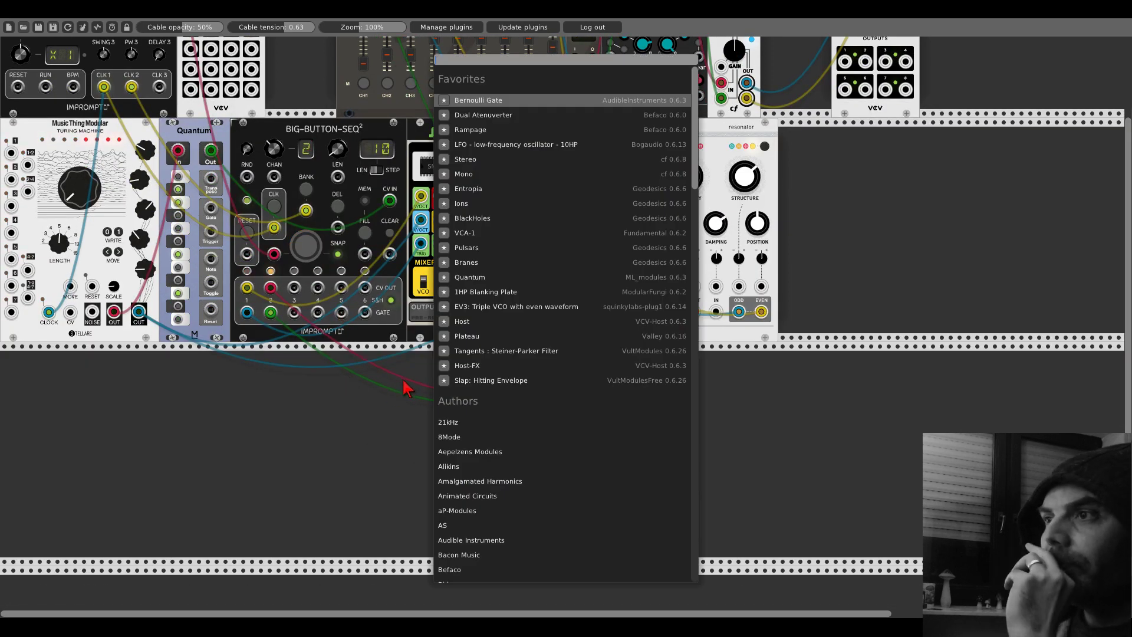
scroll(513, 390, down, 4)
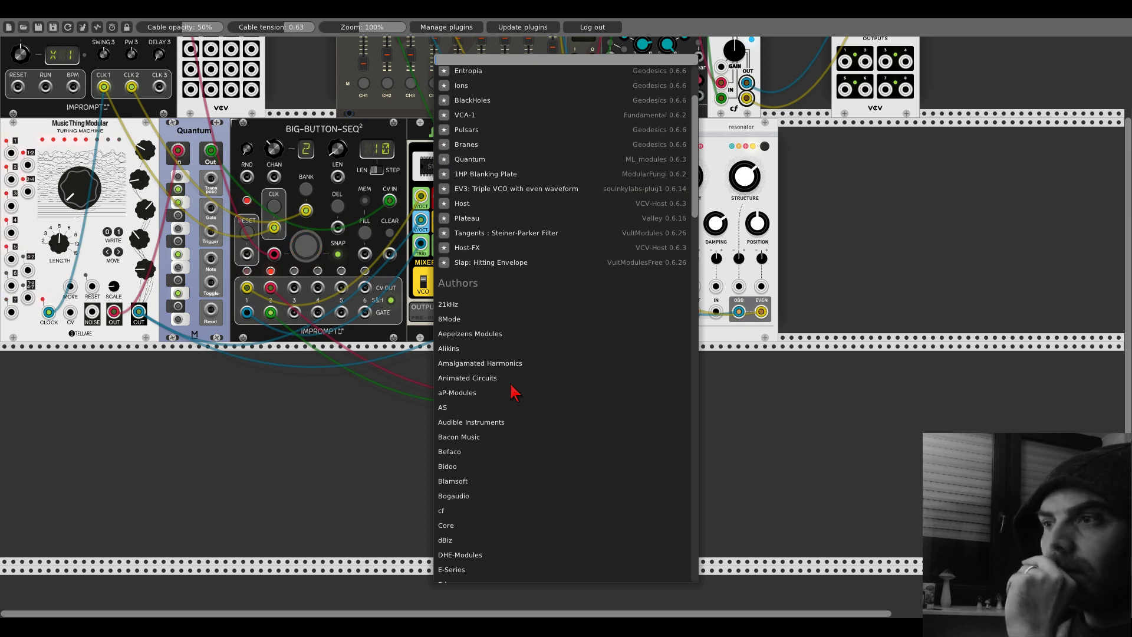
click(469, 480)
click(483, 190)
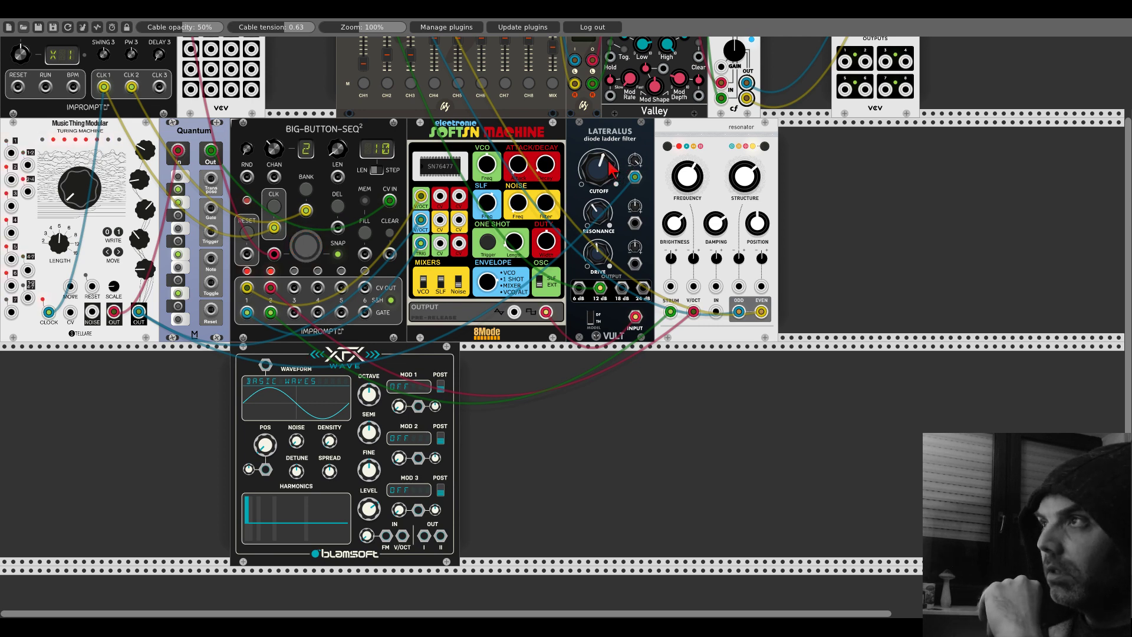
Step: Fine-tune Lateralus's cutoff and raise the Decay on Plateau
drag(611, 169, 610, 175)
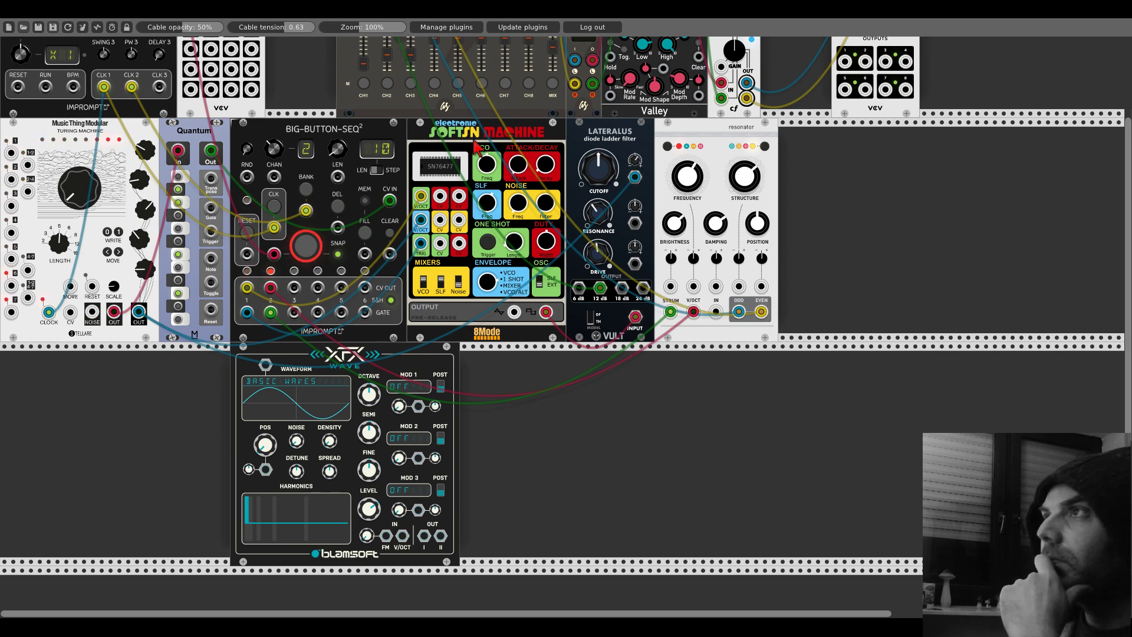
scroll(476, 147, up, 4)
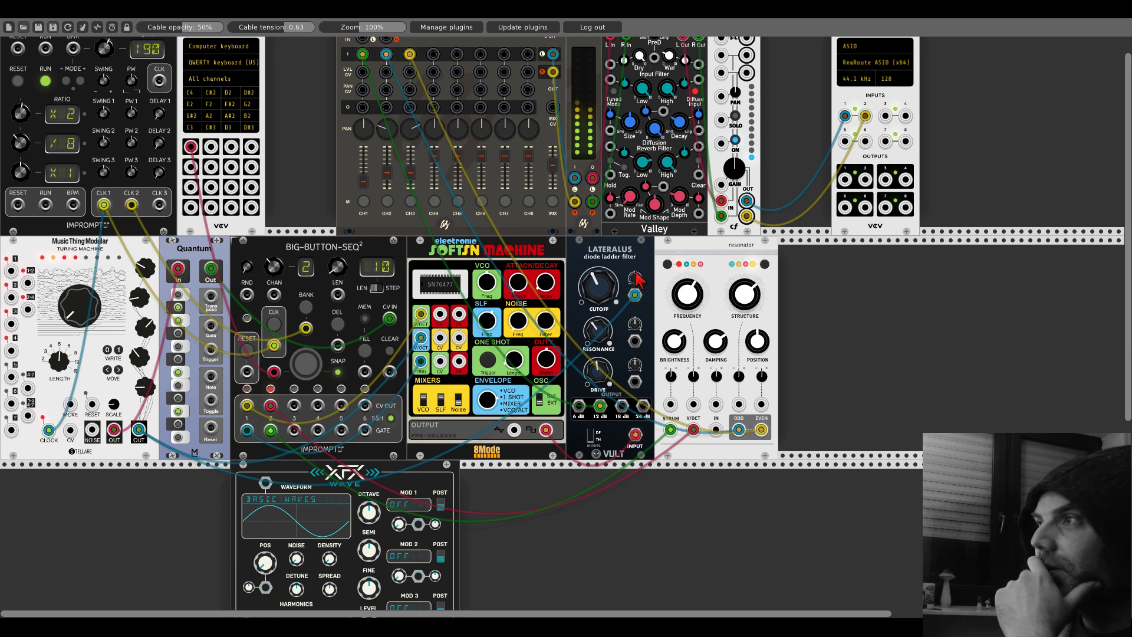
drag(607, 283, 608, 270)
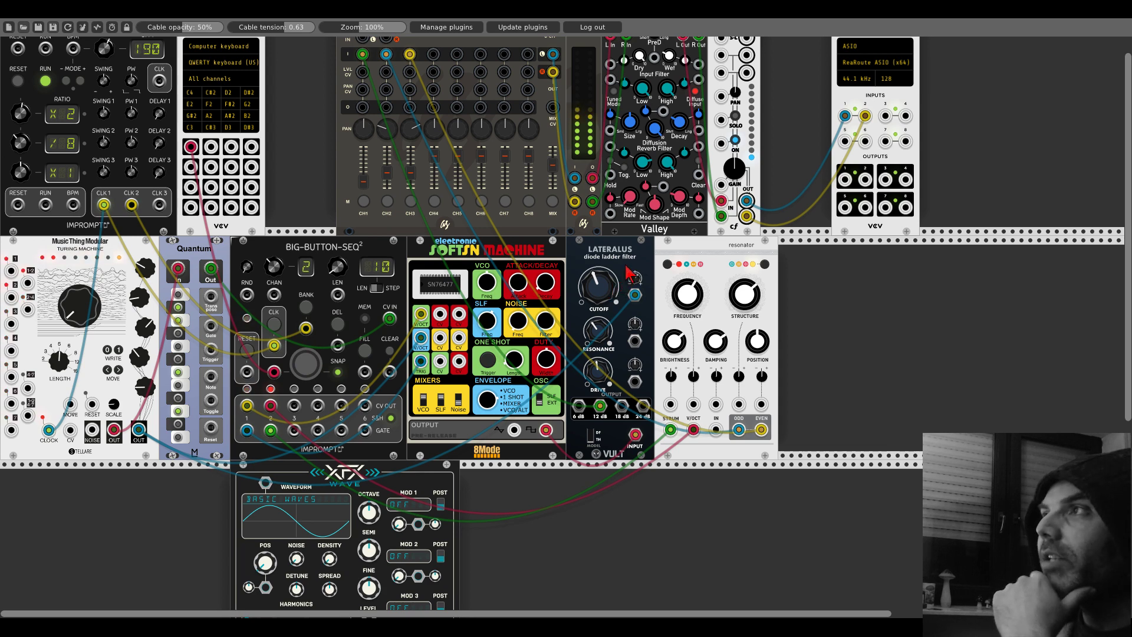
scroll(630, 275, up, 1)
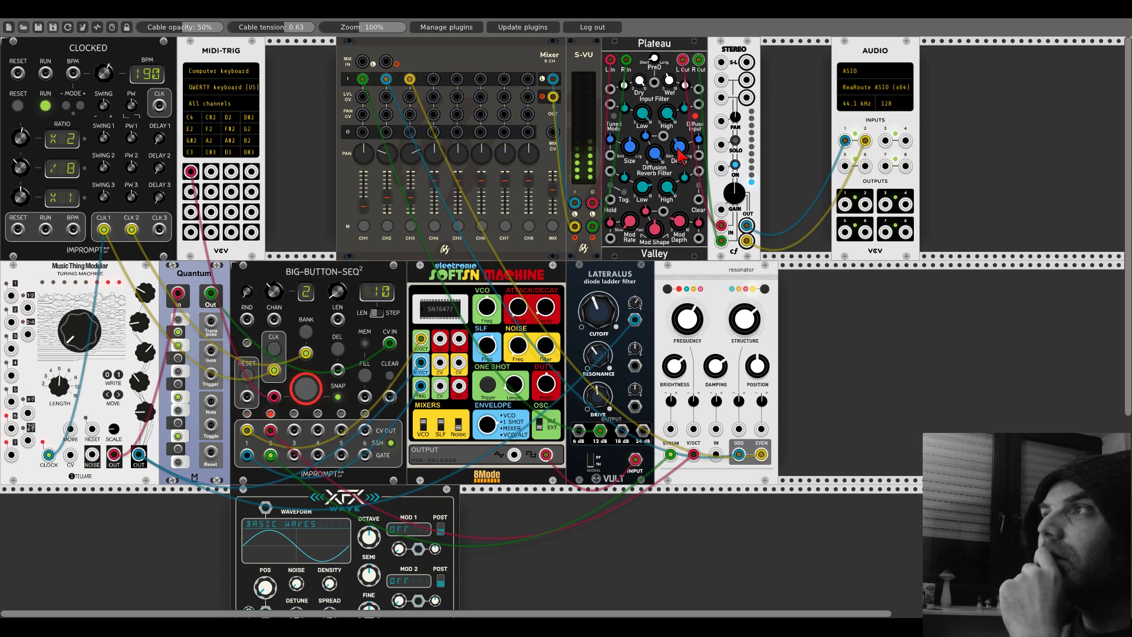
drag(679, 157, 680, 144)
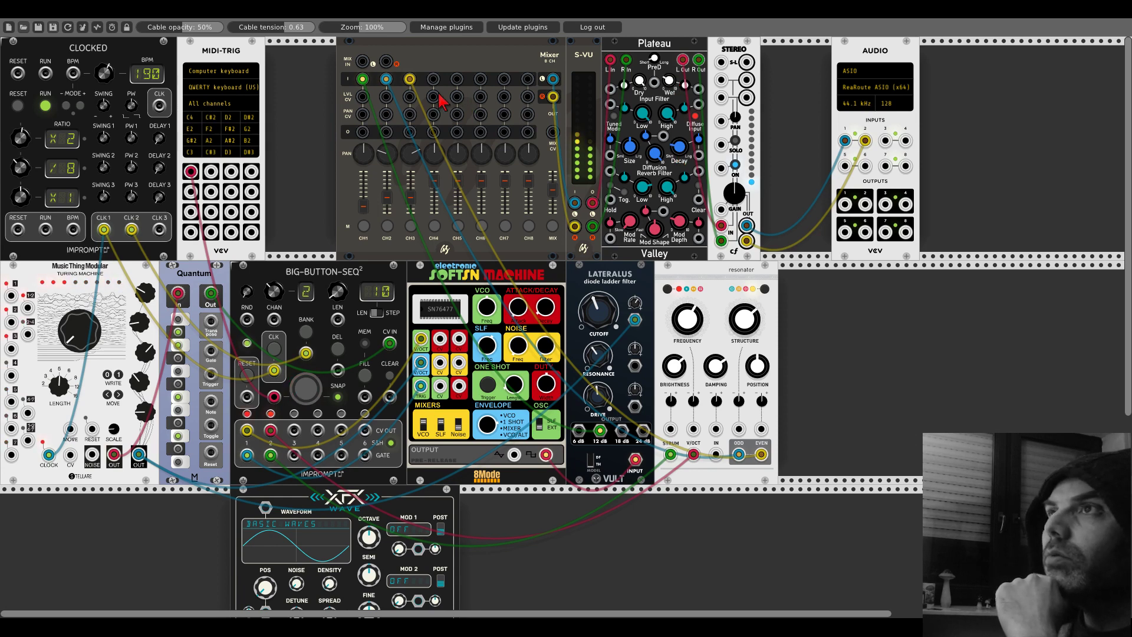
Step: Move the two Resonator cables over to mixer channels 3 and 4 and adjust the channel panning to match
drag(410, 78, 432, 79)
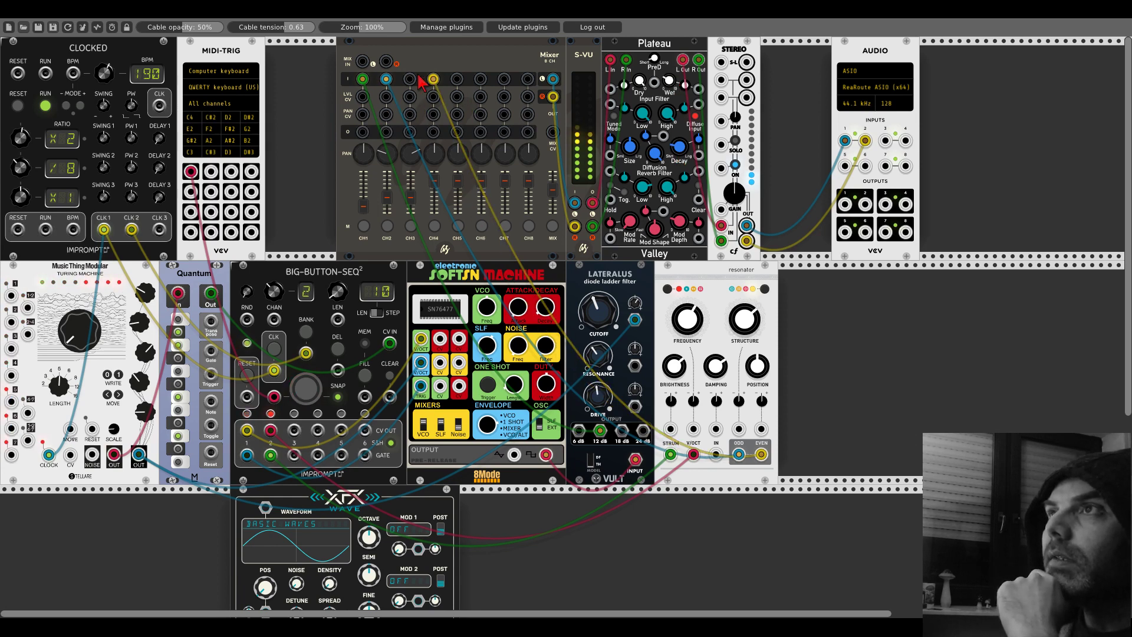
right_click(384, 139)
click(409, 152)
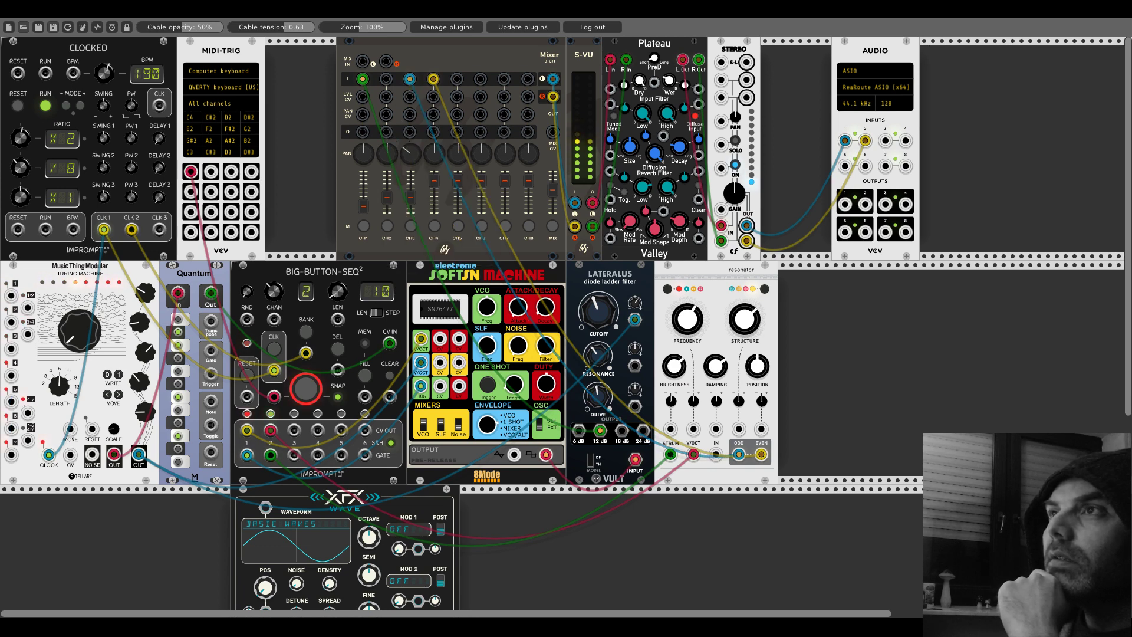
drag(434, 153, 436, 185)
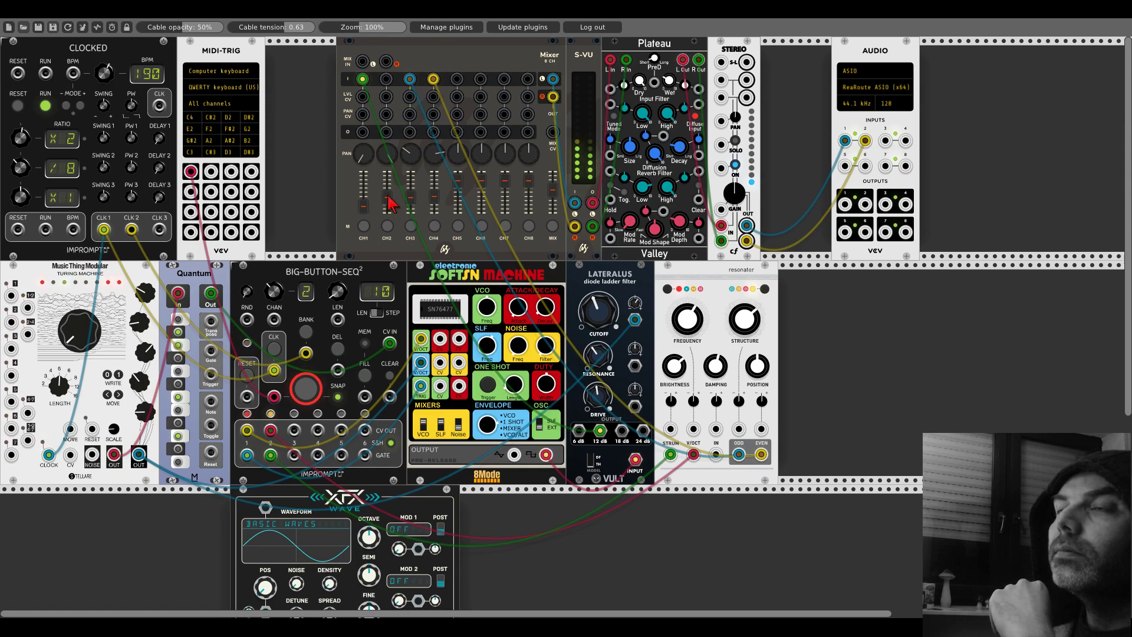
Step: Delete the Lateralus filter and its mixer cable, with the Resonator shifted away to open a gap beside the SoftSN Machine
click(363, 81)
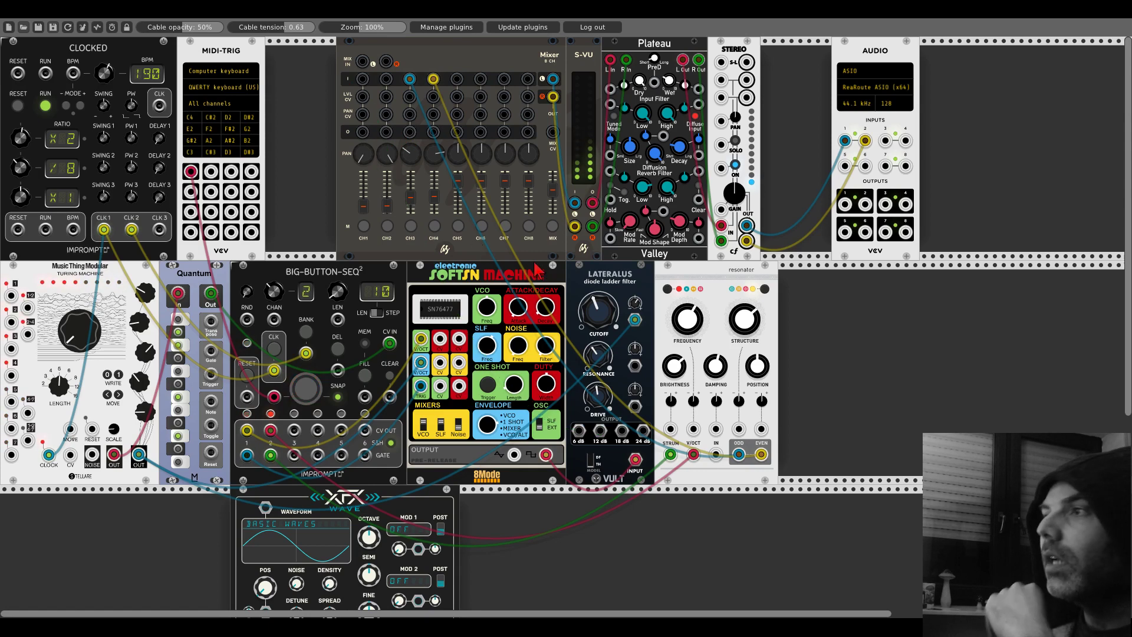
drag(684, 284, 834, 286)
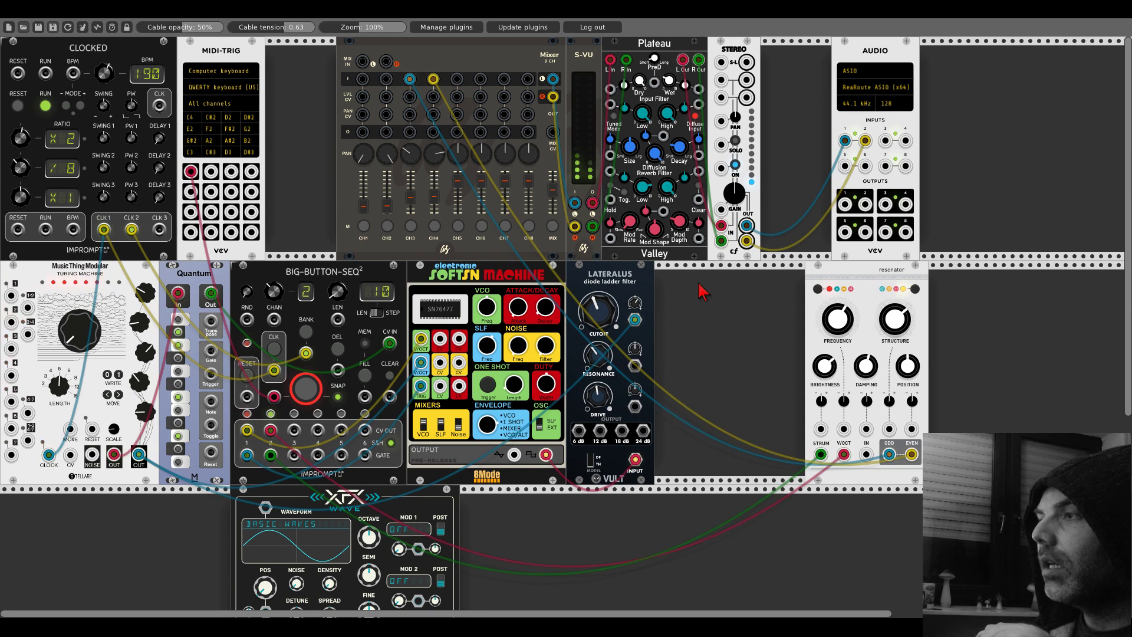
right_click(647, 276)
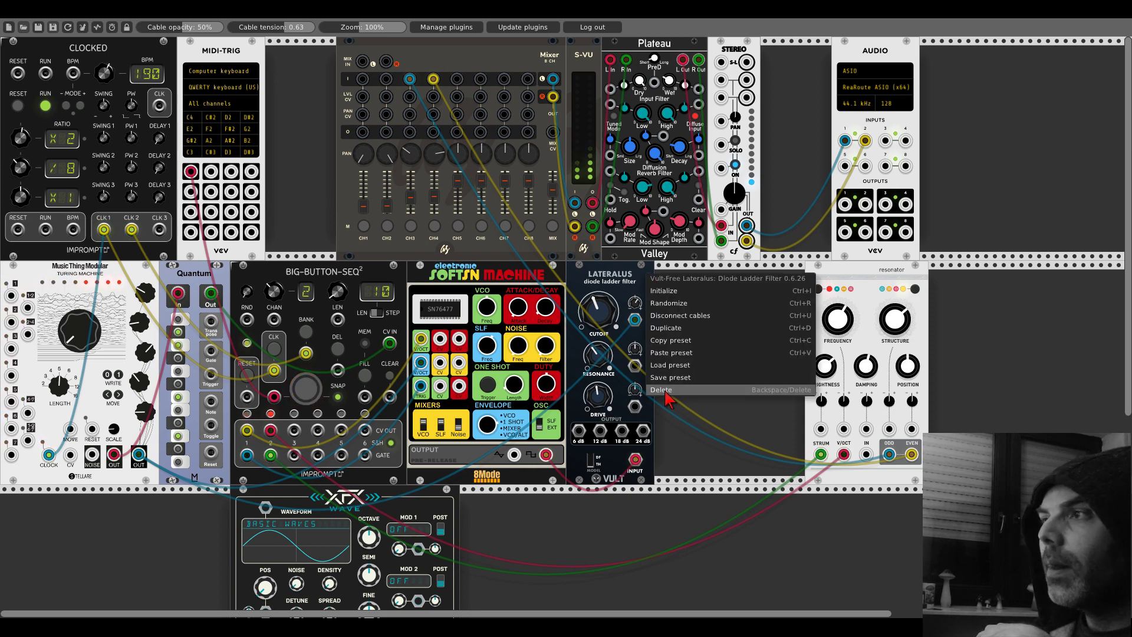
click(666, 391)
Step: Add the Audible Instruments Texture Synthesizer beside the SoftSN Machine, patching the square output into IN L and both outputs into mixer channels 1 and 2
right_click(667, 395)
text(clouds)
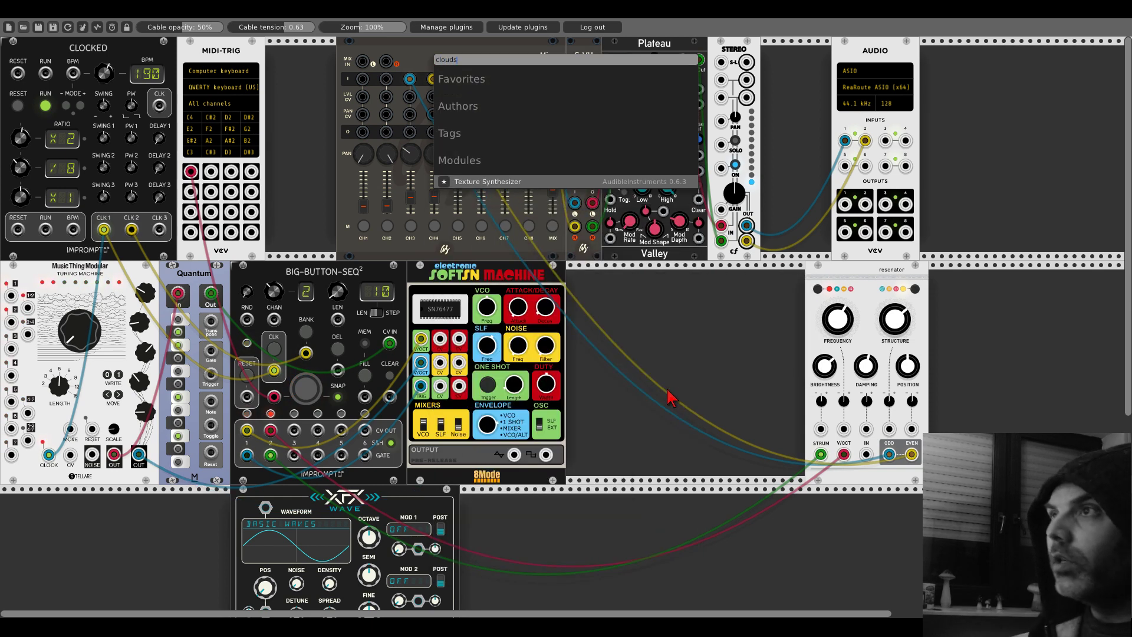
click(518, 183)
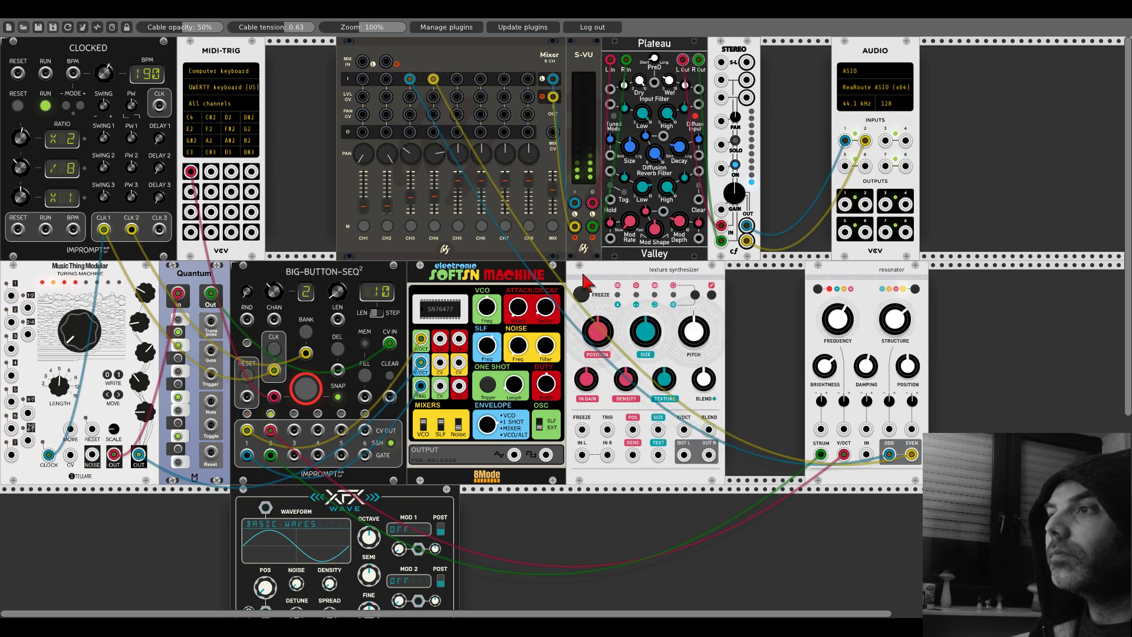
drag(544, 456, 581, 454)
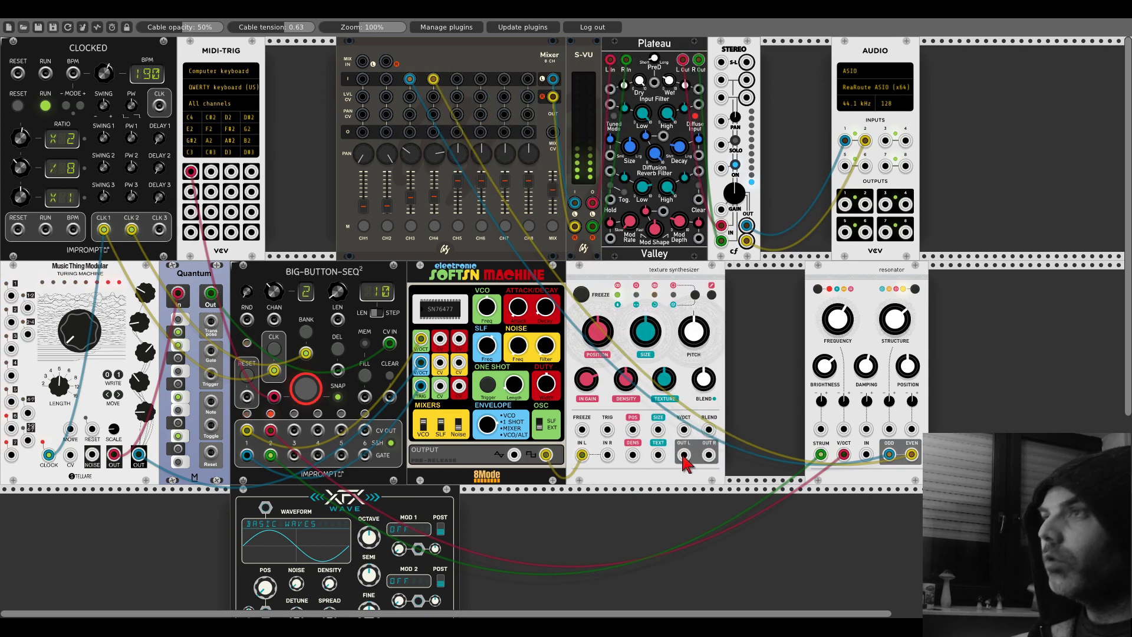
drag(683, 455, 708, 454)
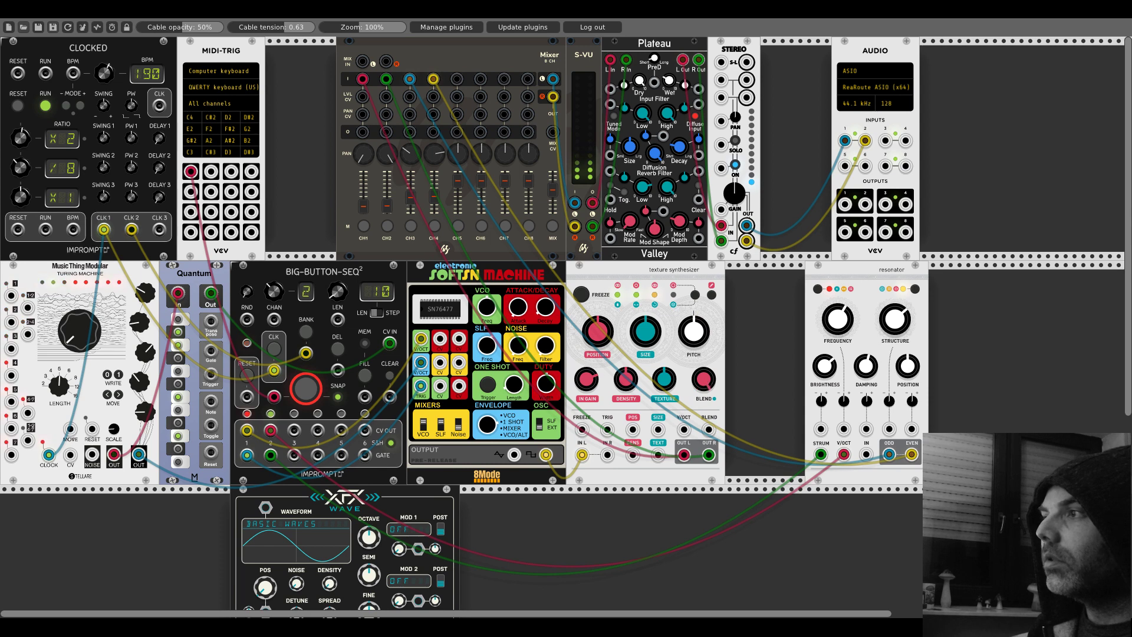
Step: Cycle the Texture Synthesizer's BLEND knob to its blue mode and unmute mixer channels 3 and 4
click(695, 295)
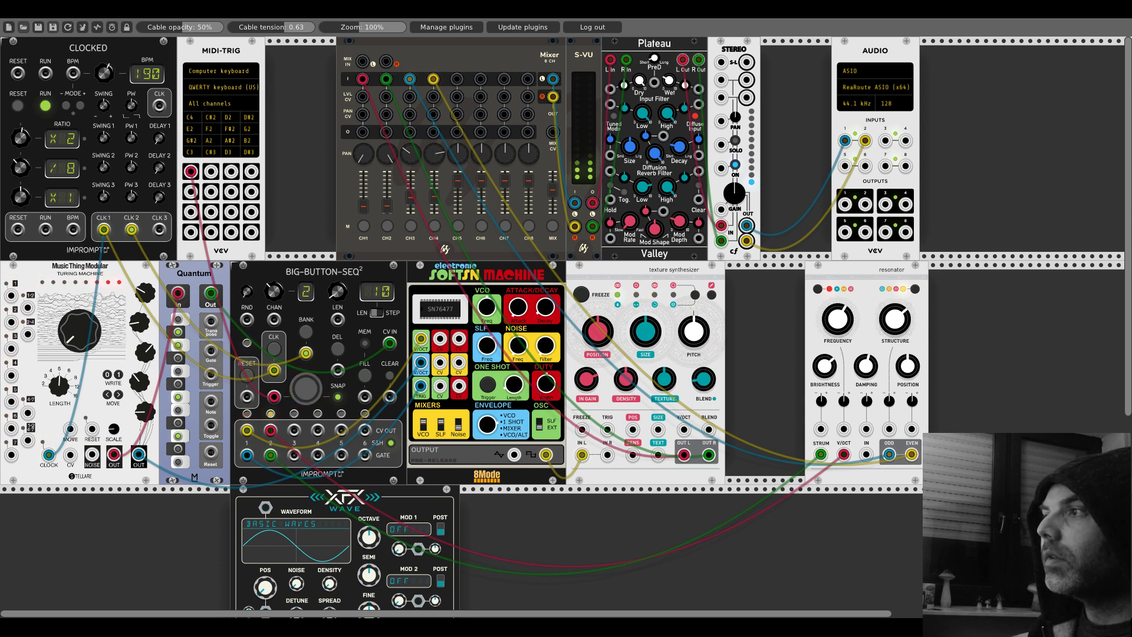
click(695, 294)
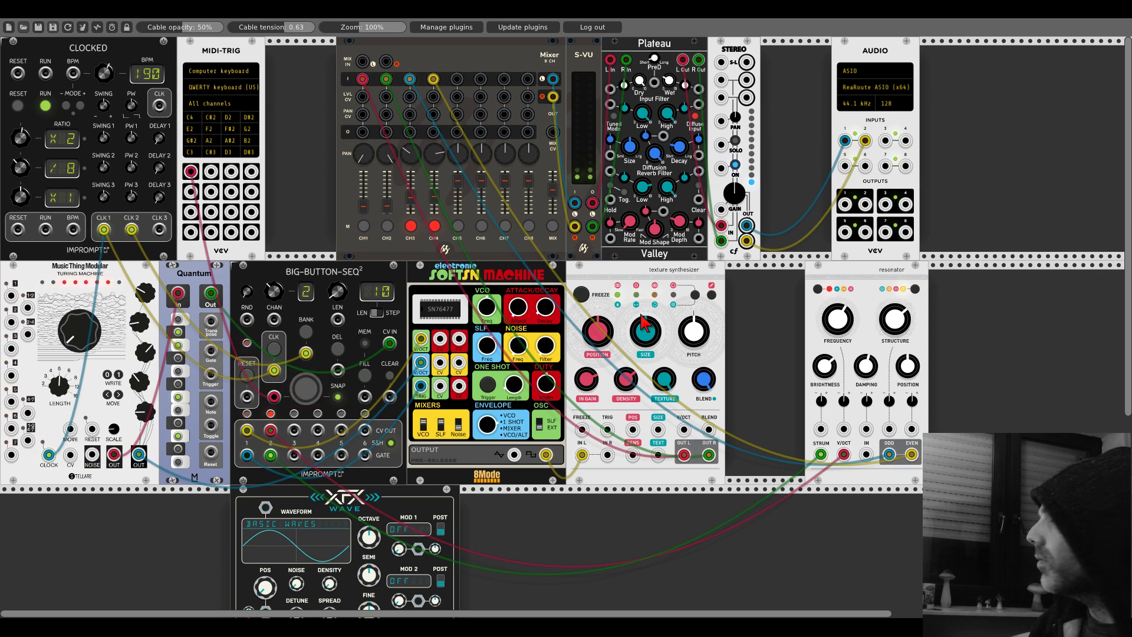
click(434, 225)
click(410, 226)
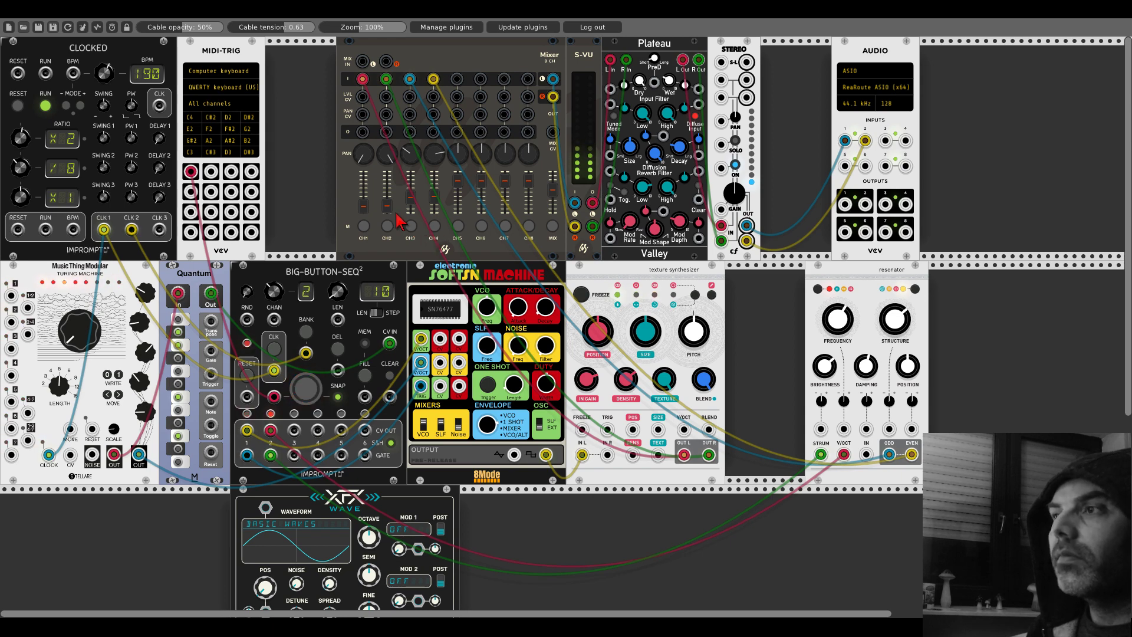
Step: Add a two-channel VCA and the Bogaudio AD utility envelope beside XFX Wave
scroll(392, 325, down, 3)
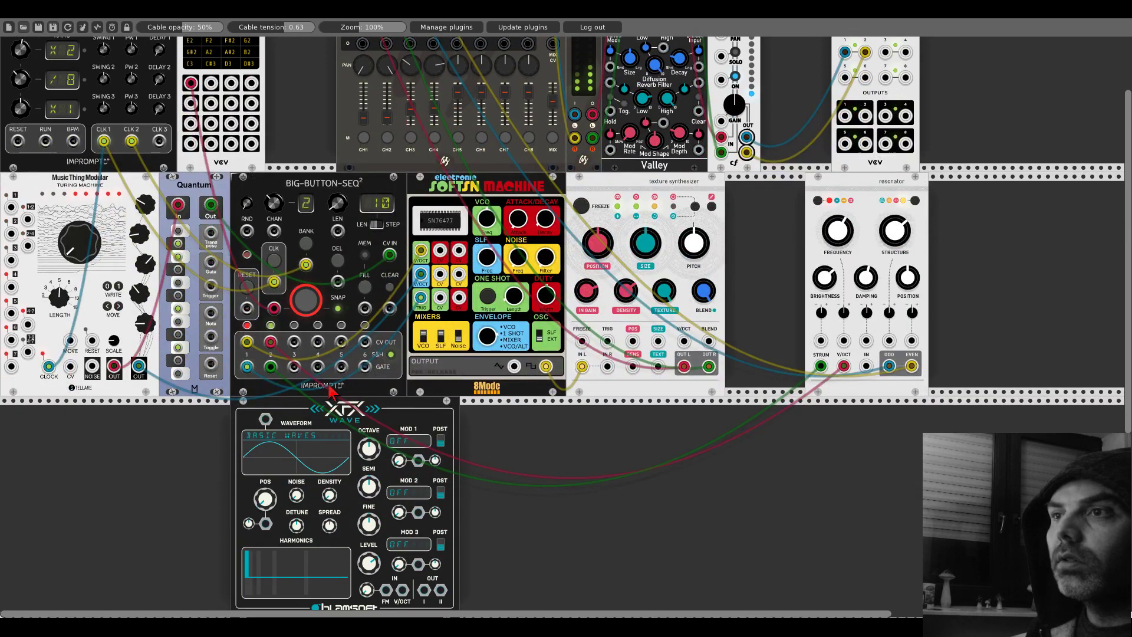
scroll(330, 392, down, 2)
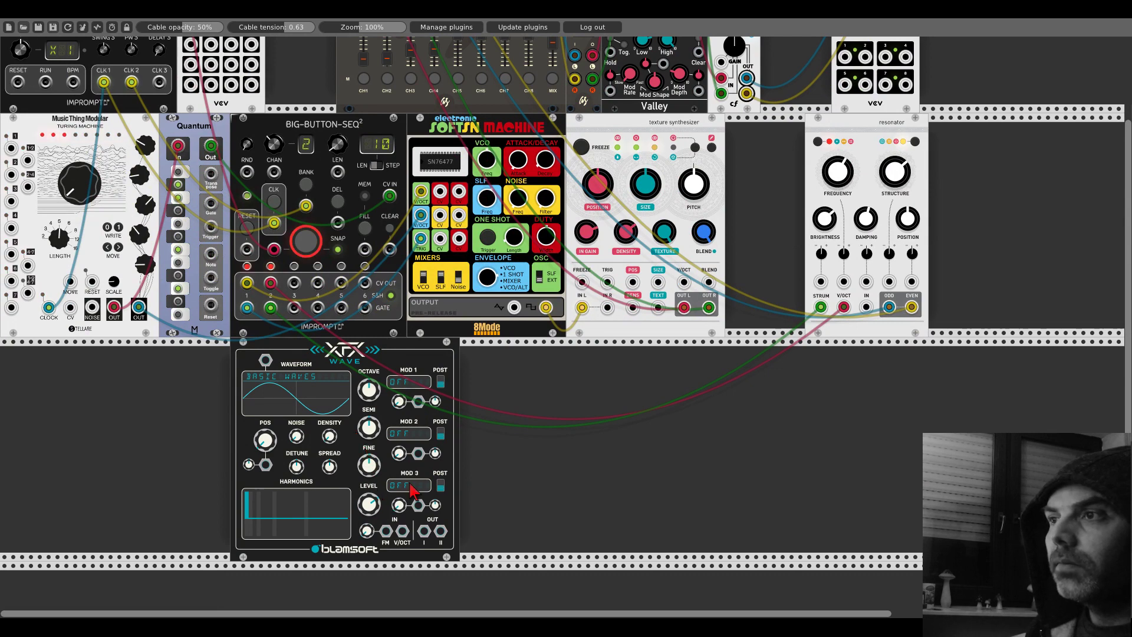
right_click(489, 450)
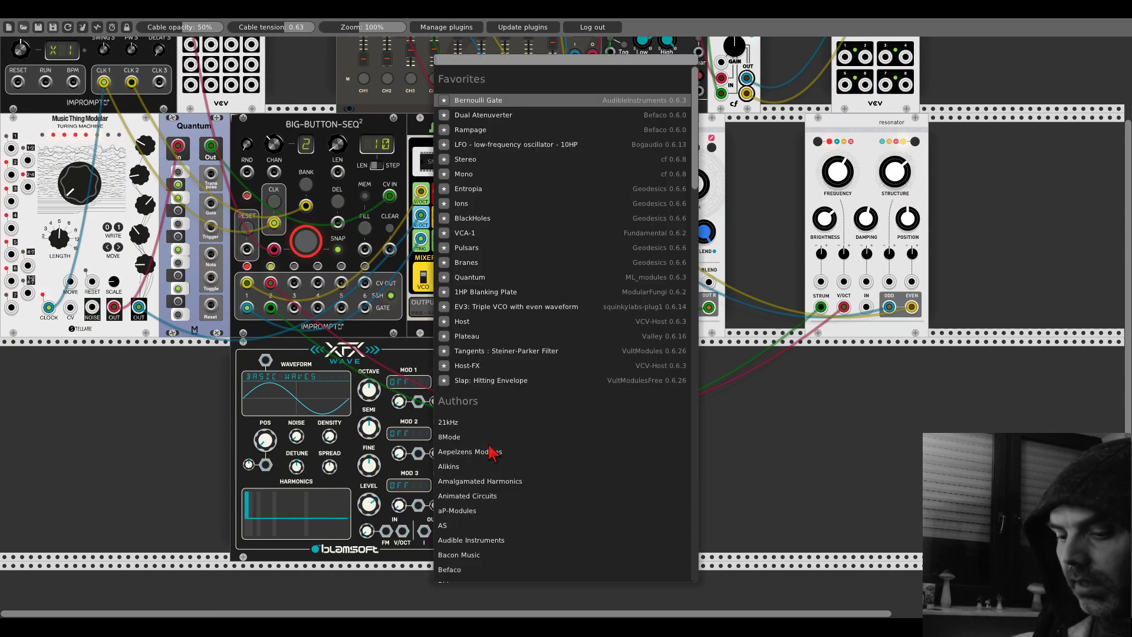
text(vca)
click(475, 251)
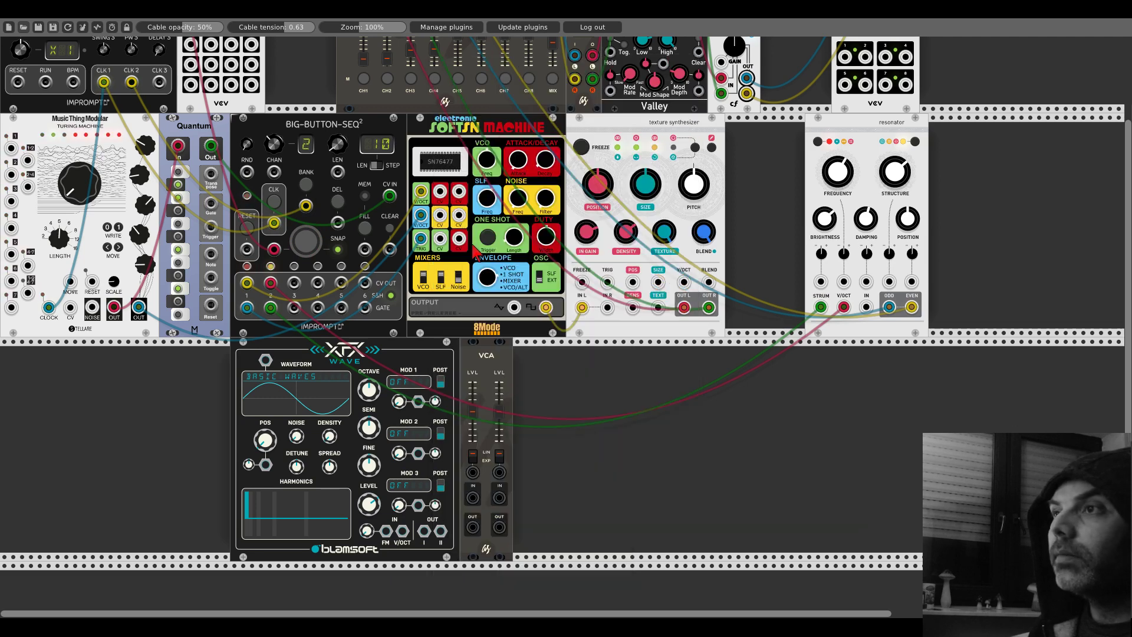
right_click(546, 393)
text(ad)
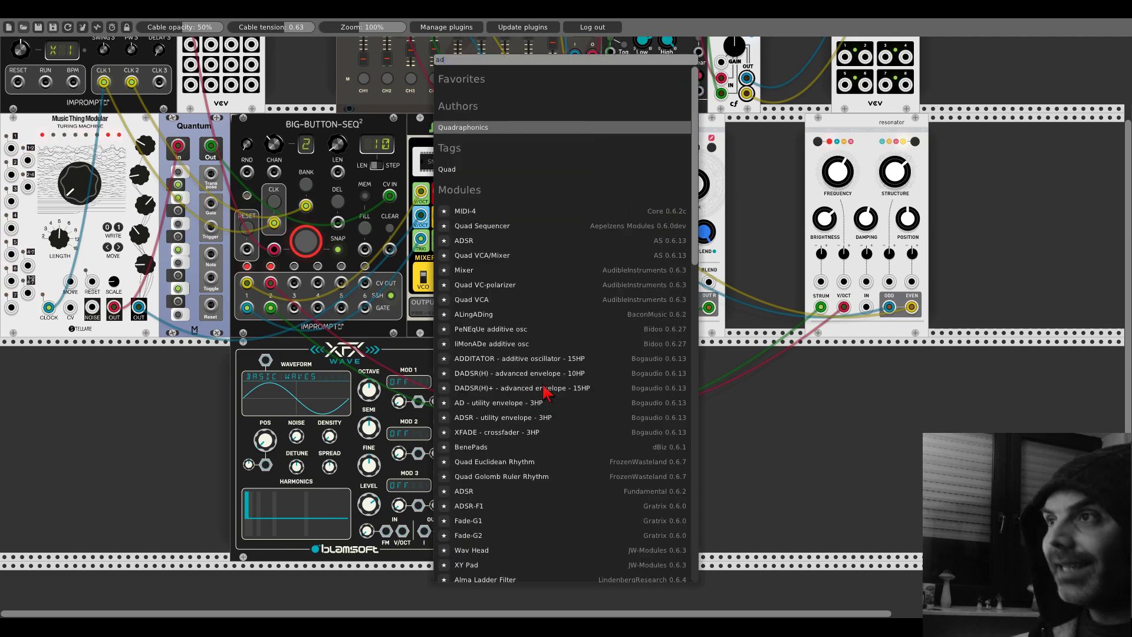
click(535, 403)
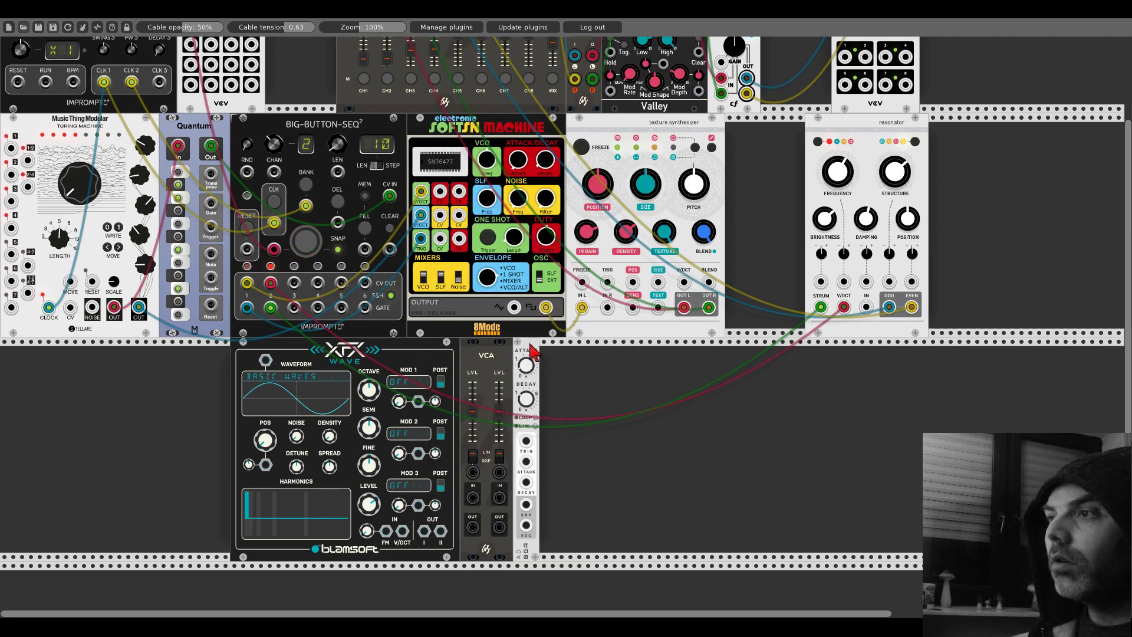
Step: Reset both VCA levels, then patch XFX Wave outputs I and II into the VCA inputs and AD's ENV into both level CV inputs
double_click(475, 423)
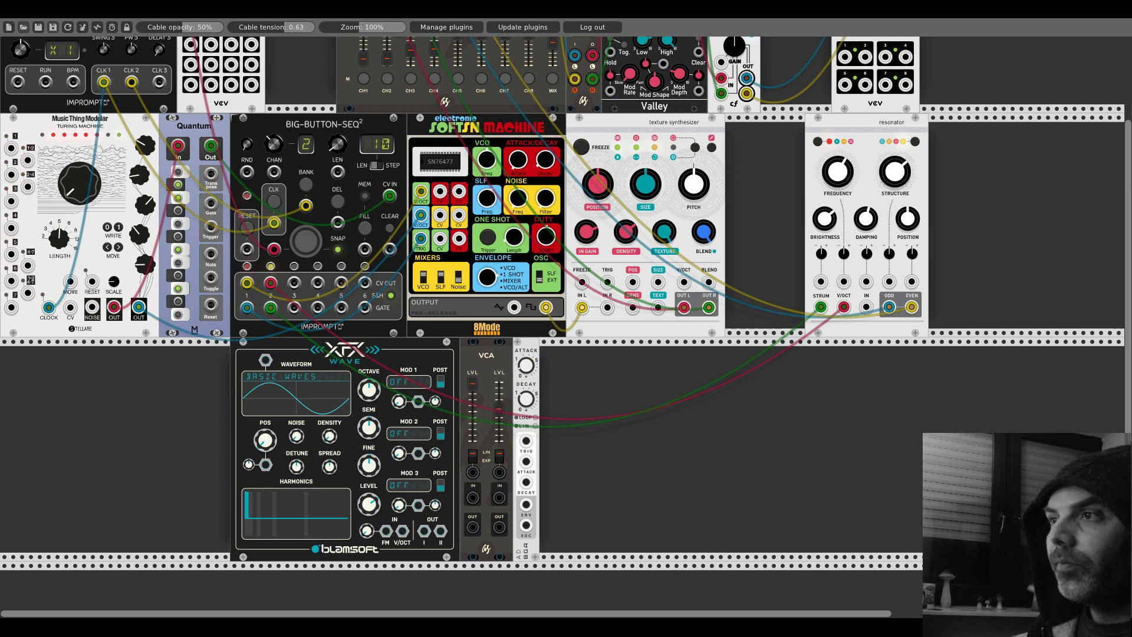
double_click(495, 414)
drag(424, 530, 499, 497)
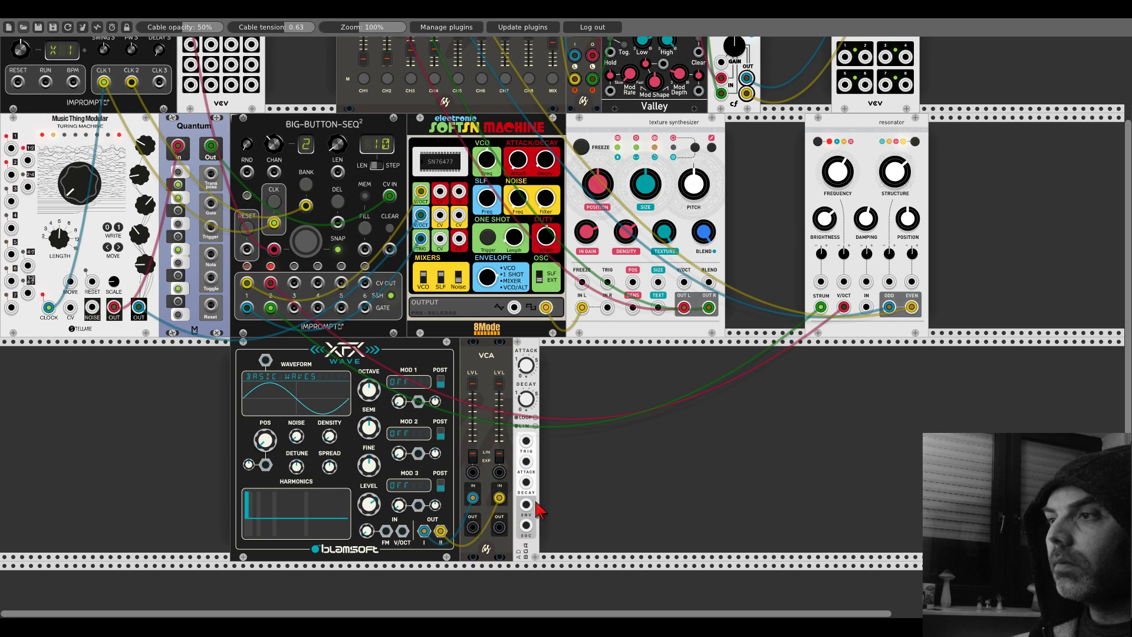
drag(526, 504, 473, 472)
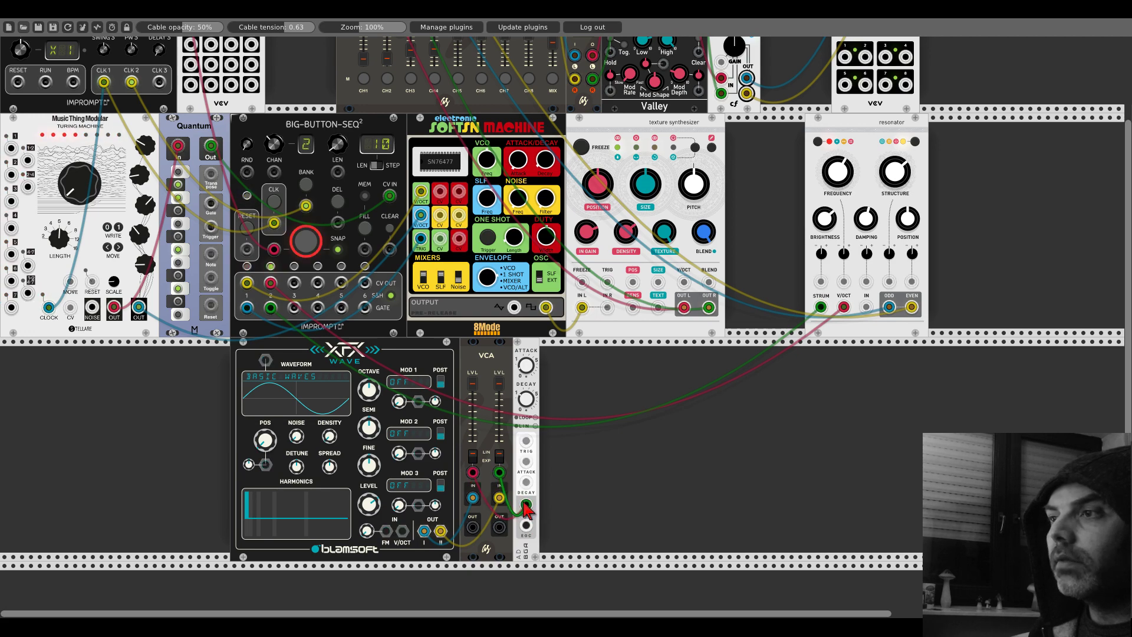
Step: Patch the two VCA outputs into mixer channels 5 and 6
scroll(477, 523, up, 5)
drag(473, 524, 473, 151)
scroll(479, 107, down, 7)
scroll(480, 108, up, 7)
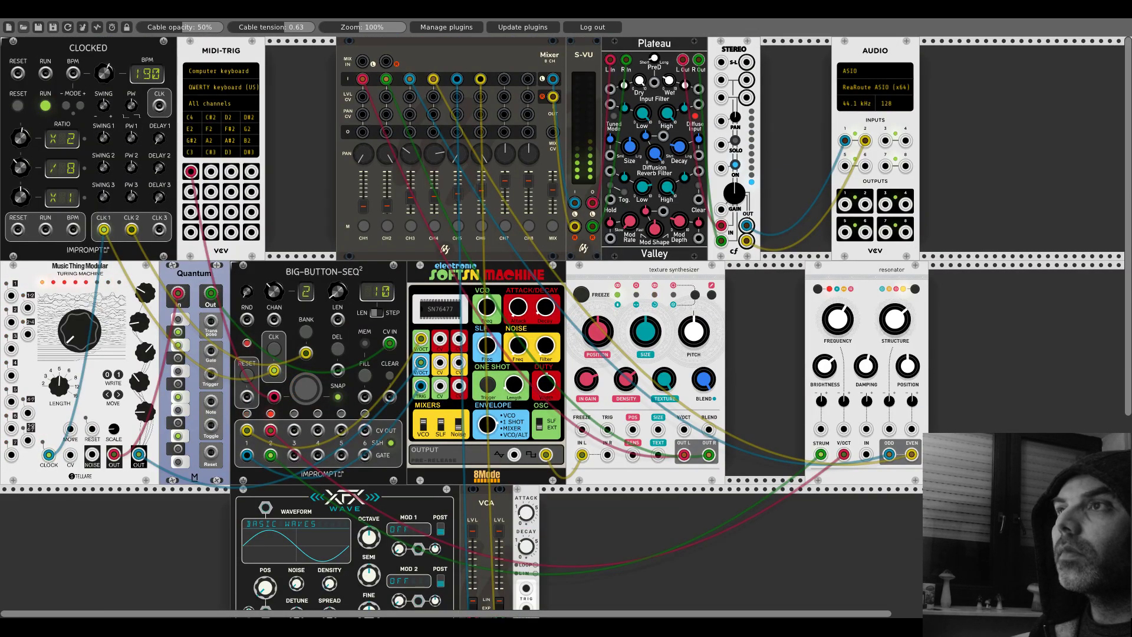
Step: Select channel 3 on Big-Button-Seq2 and patch its third CV output into XFX Wave's V/OCT input
scroll(474, 183, down, 7)
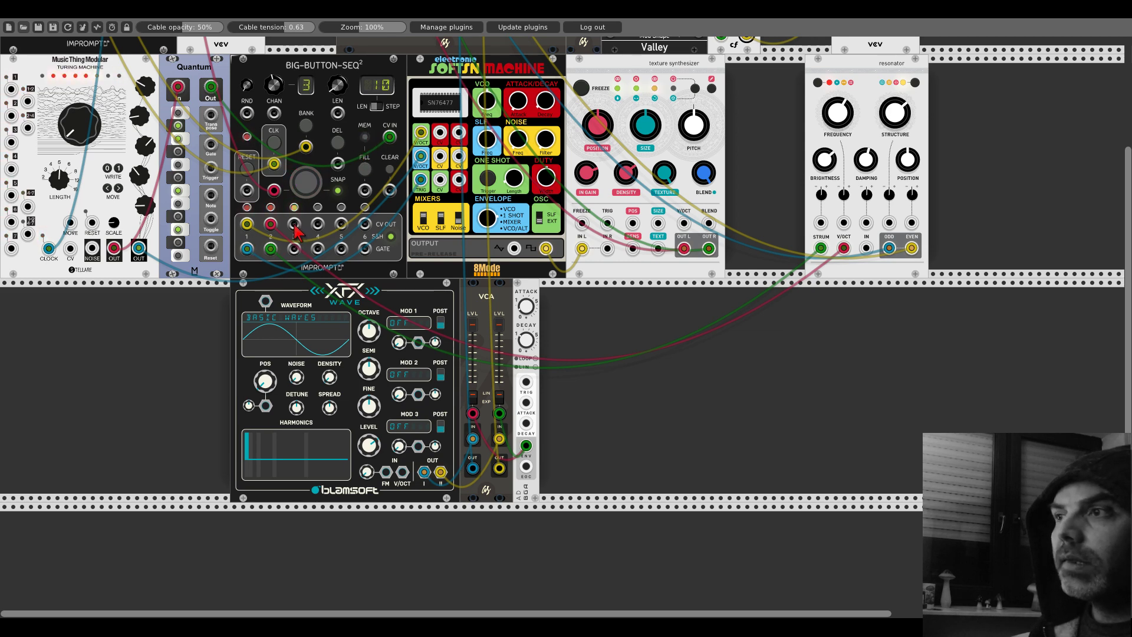
drag(293, 224, 402, 471)
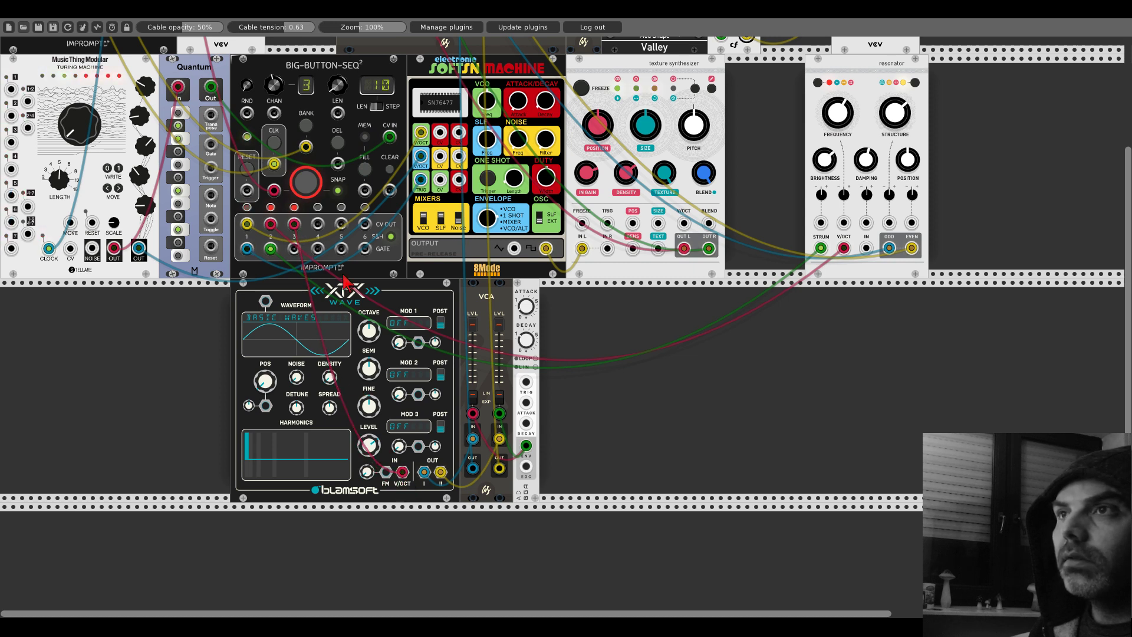
Step: Patch Big-Button-Seq2's third gate output into the AD envelope's TRIG input
drag(294, 248, 526, 382)
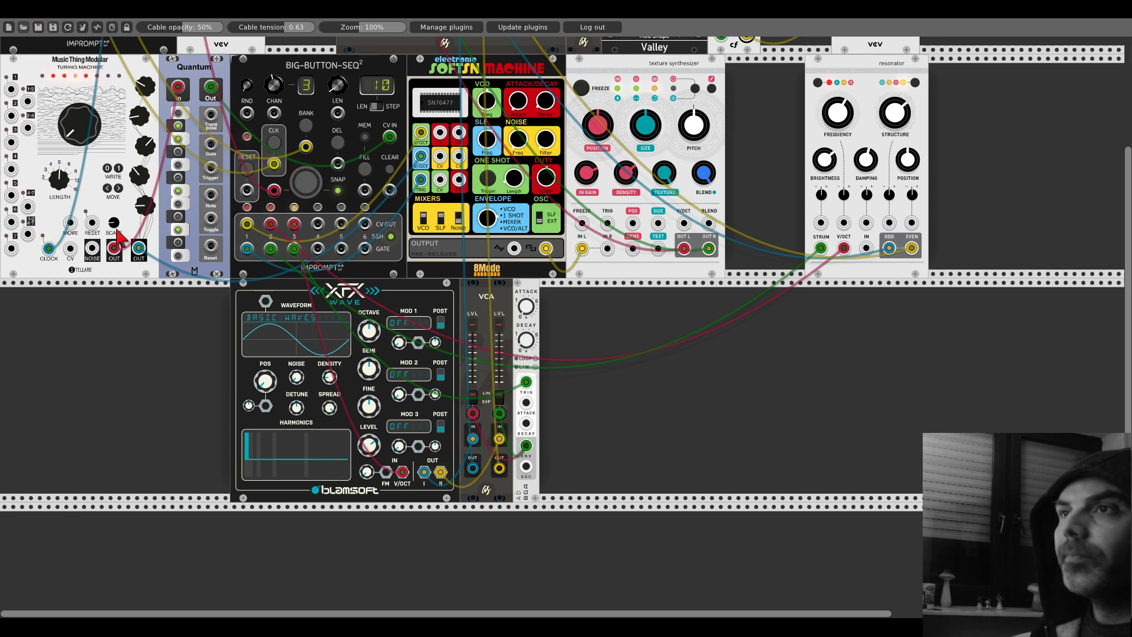
scroll(135, 357, up, 5)
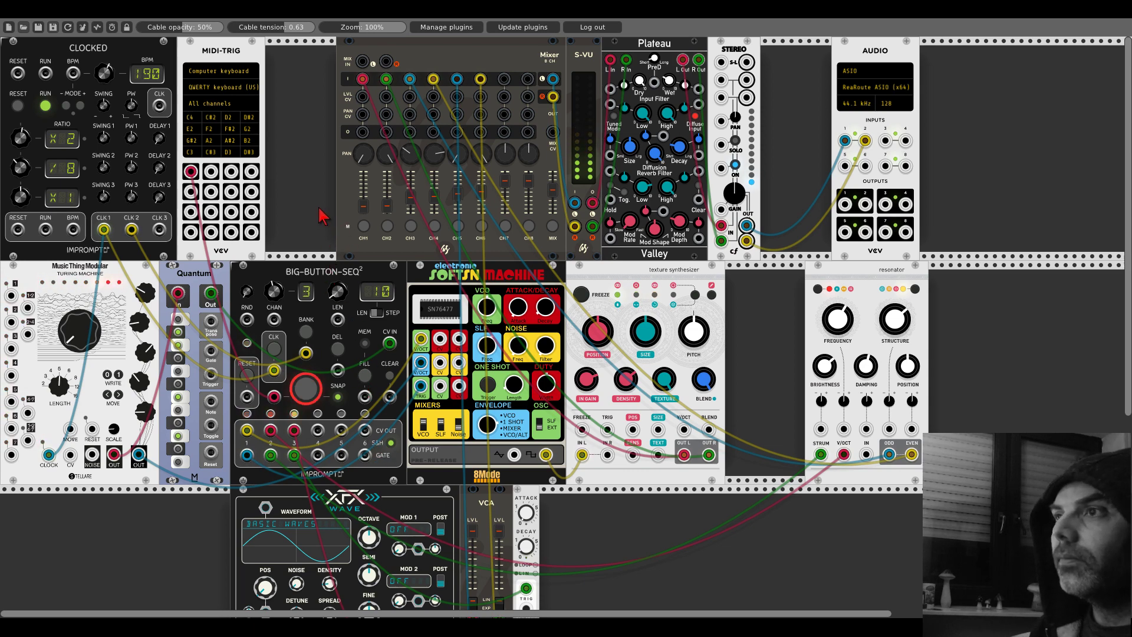
scroll(323, 217, down, 5)
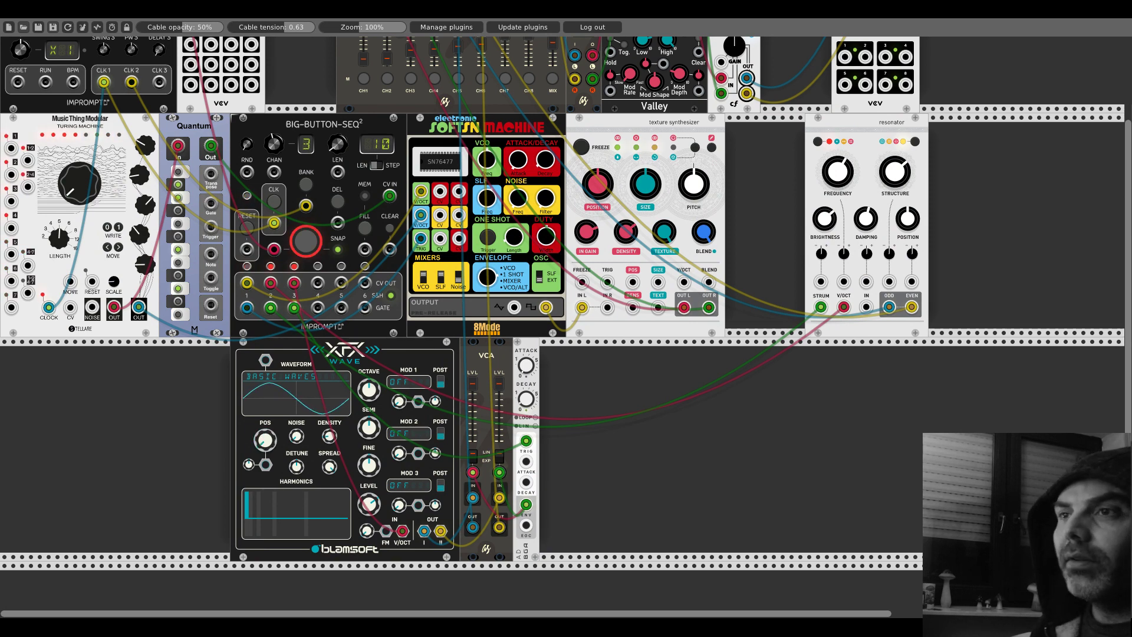
Step: Browse XFX Wave's waveform banks down to the XTable entries, then close the list without choosing one and try the POS knob
click(272, 393)
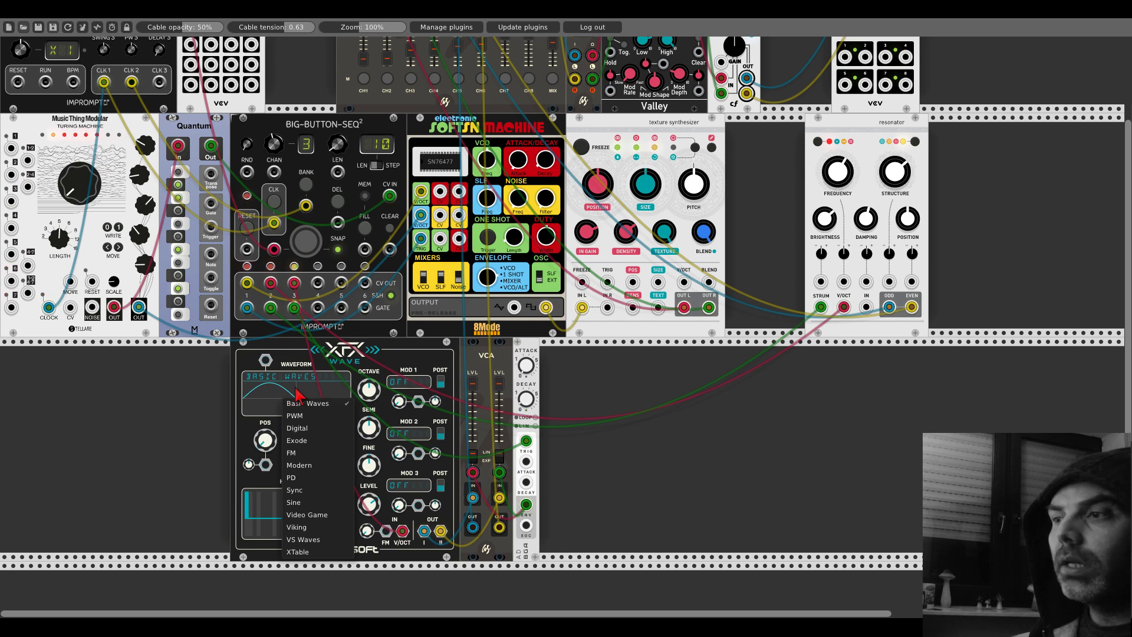
mouse_move(326, 468)
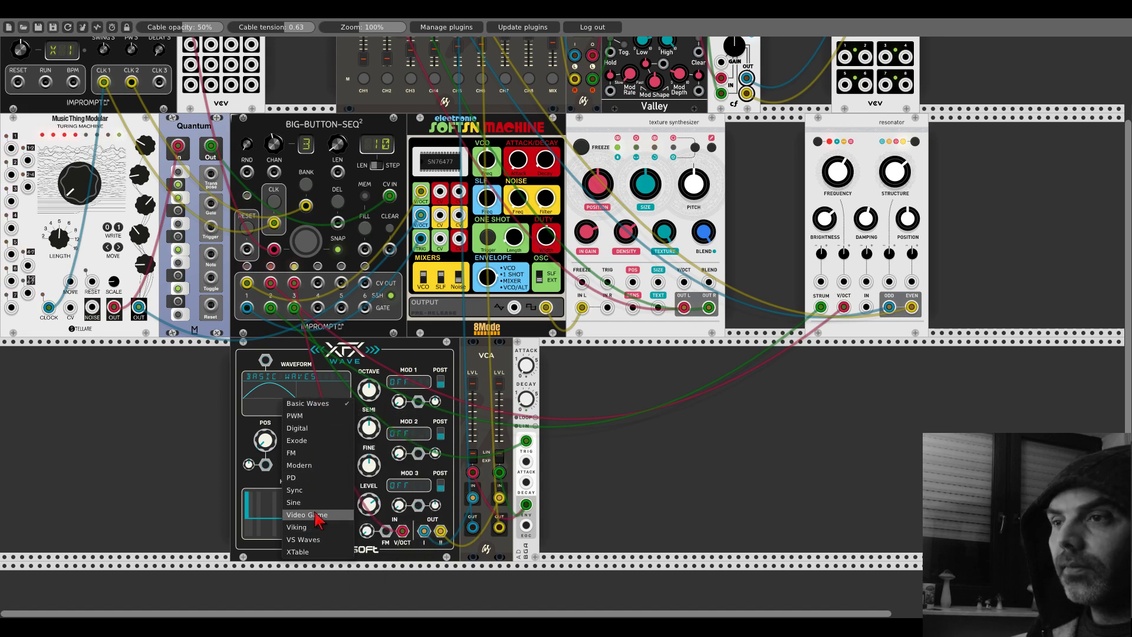
mouse_move(313, 553)
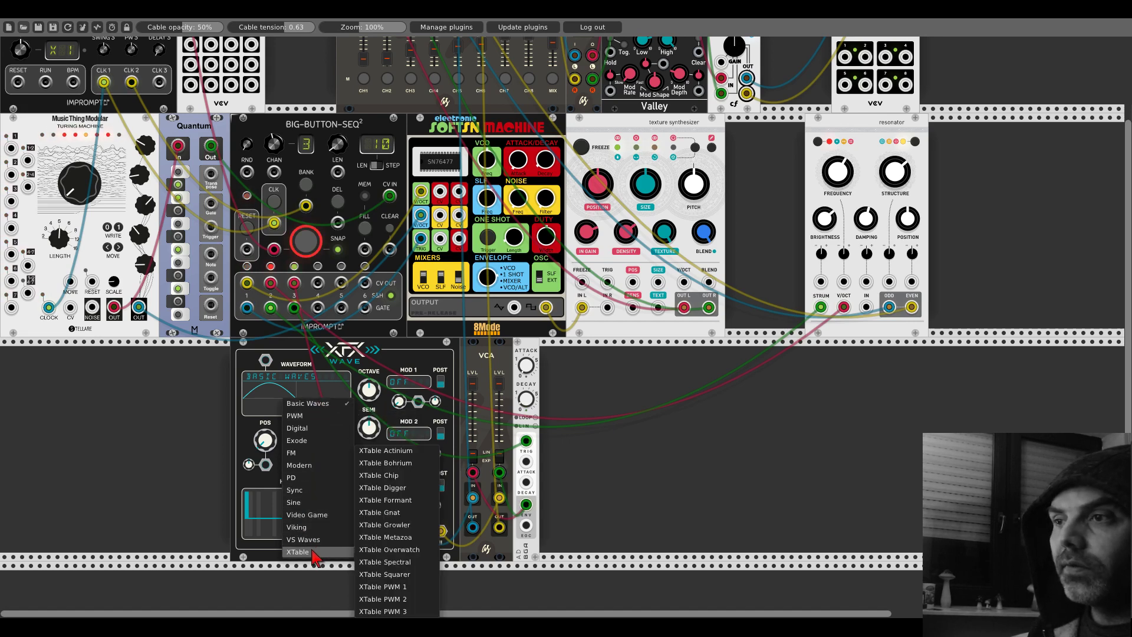
click(295, 352)
mouse_move(264, 448)
mouse_down()
mouse_move(263, 412)
mouse_move(263, 441)
mouse_up()
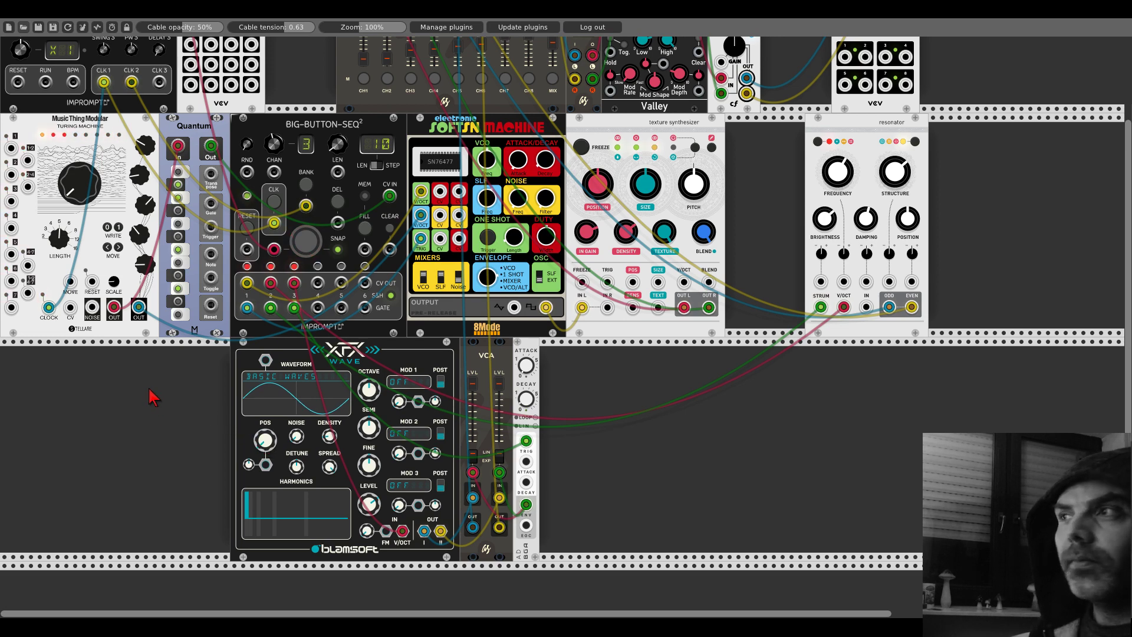
Step: Move Resonator flush against Texture Synthesizer, and set XFX Wave's MOD 1 effect to Saturate
drag(830, 125, 749, 127)
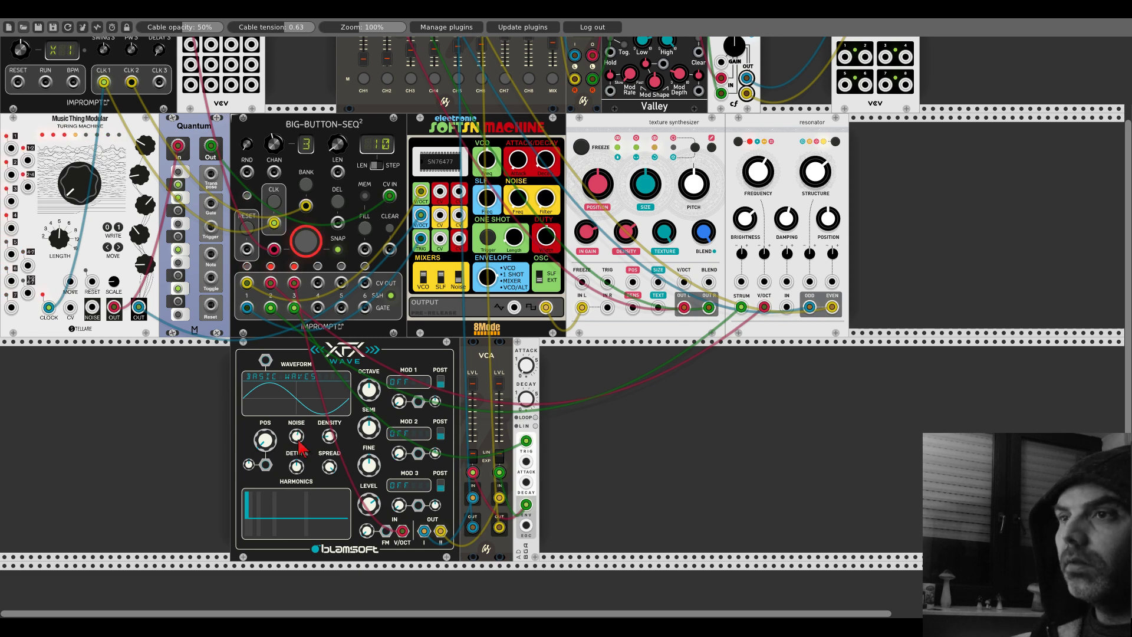
drag(265, 439, 289, 436)
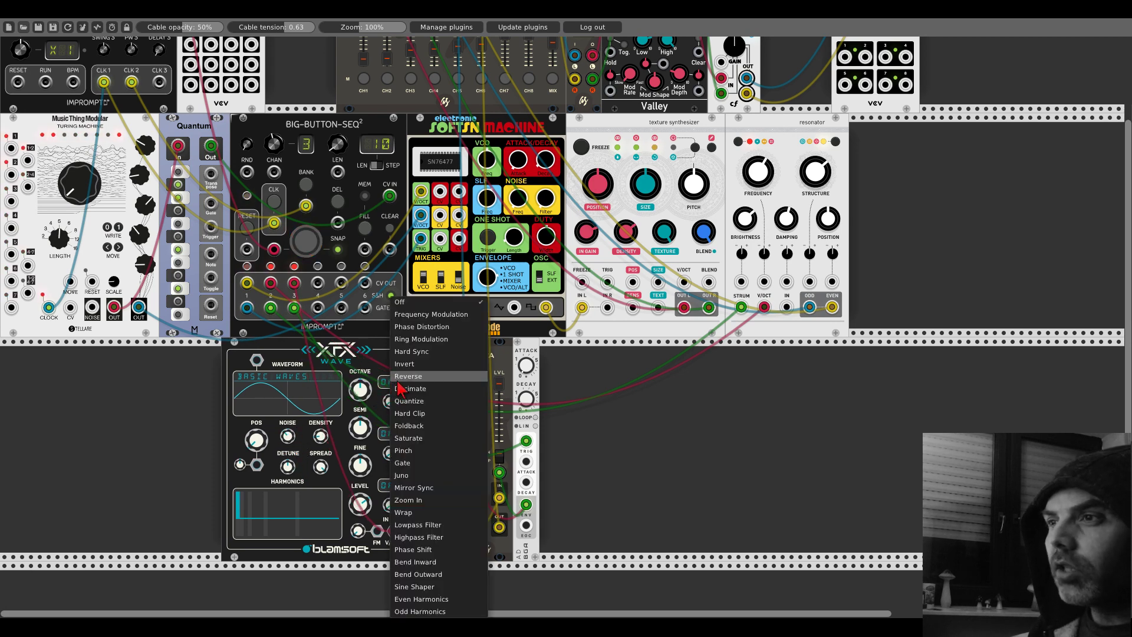
click(408, 438)
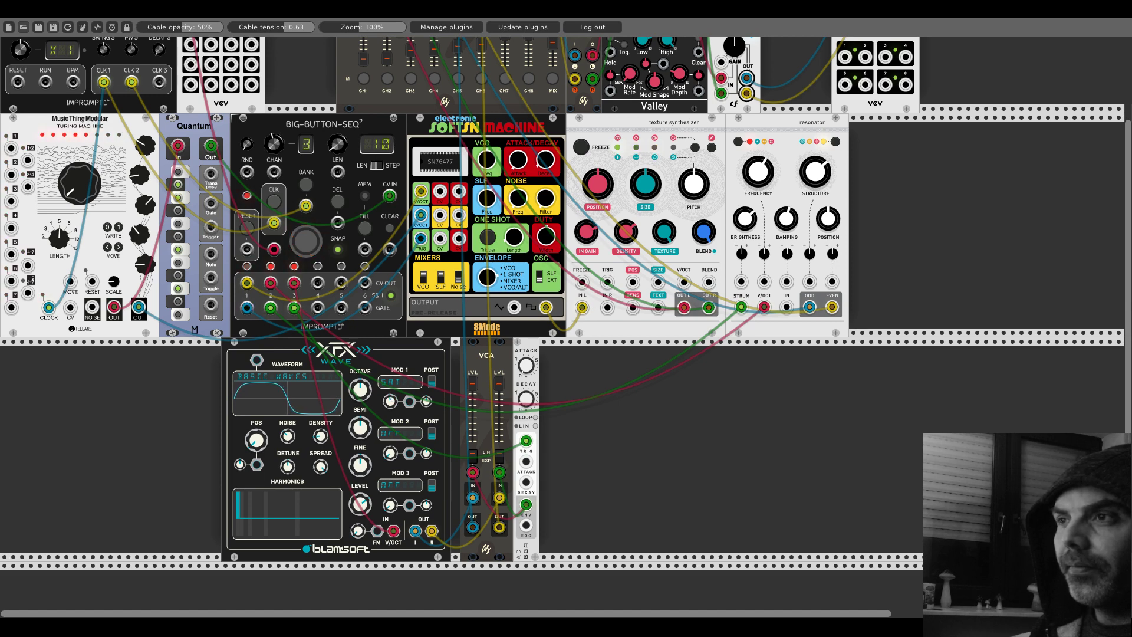
drag(260, 357, 305, 368)
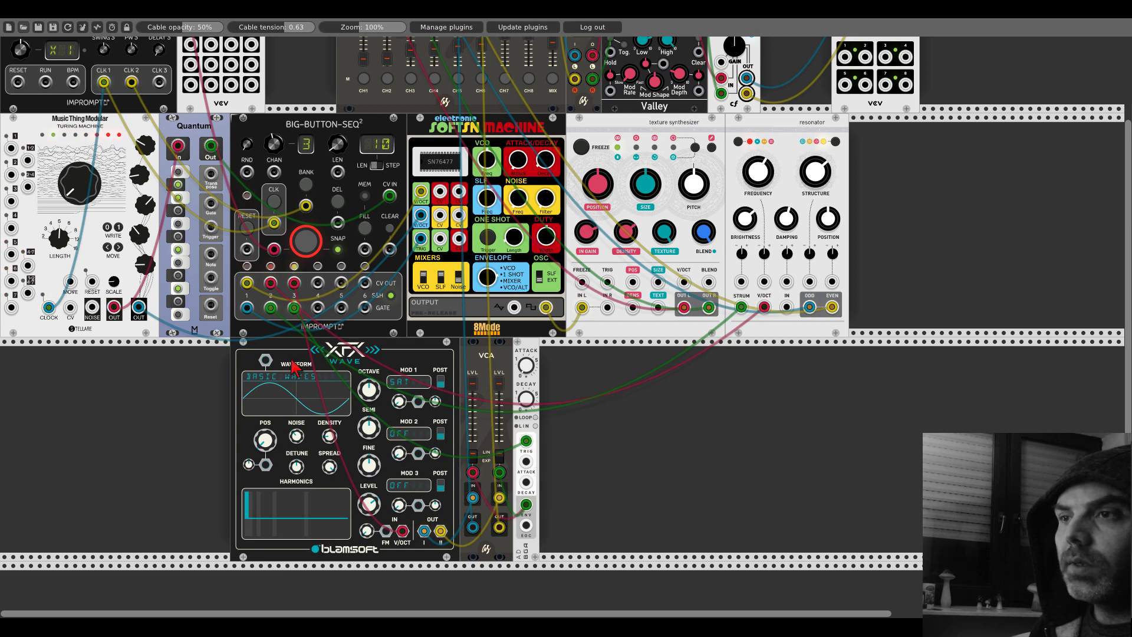
Step: Search the modules for "twin" and add the Hora-ModulationFree Twin Quartet-LFO directly before XFX Wave
right_click(135, 438)
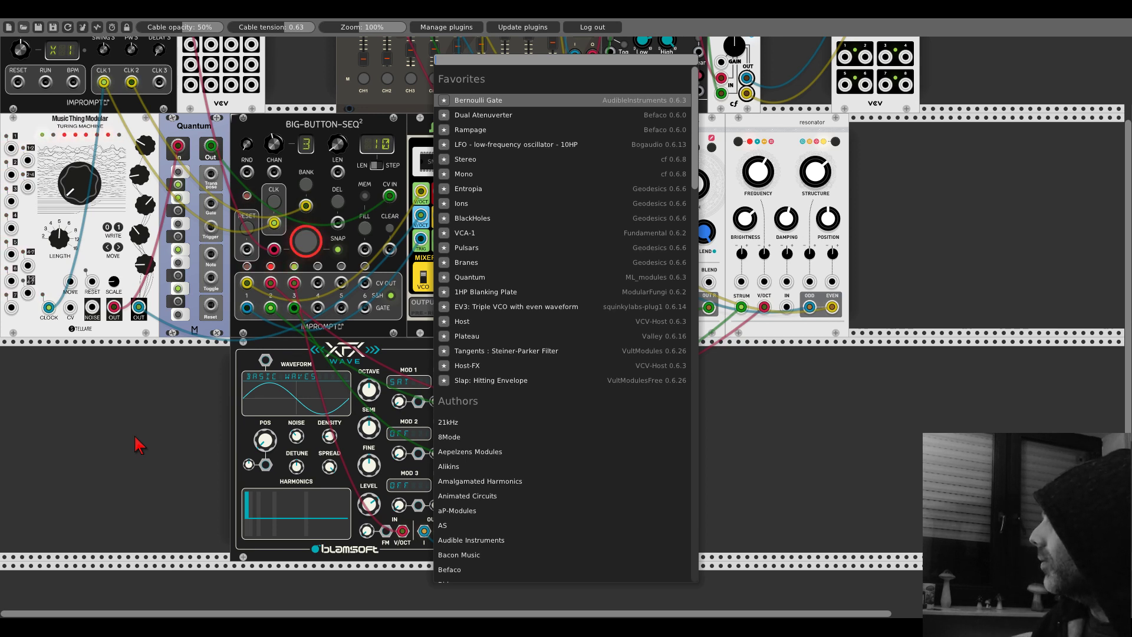
click(791, 434)
scroll(791, 434, up, 5)
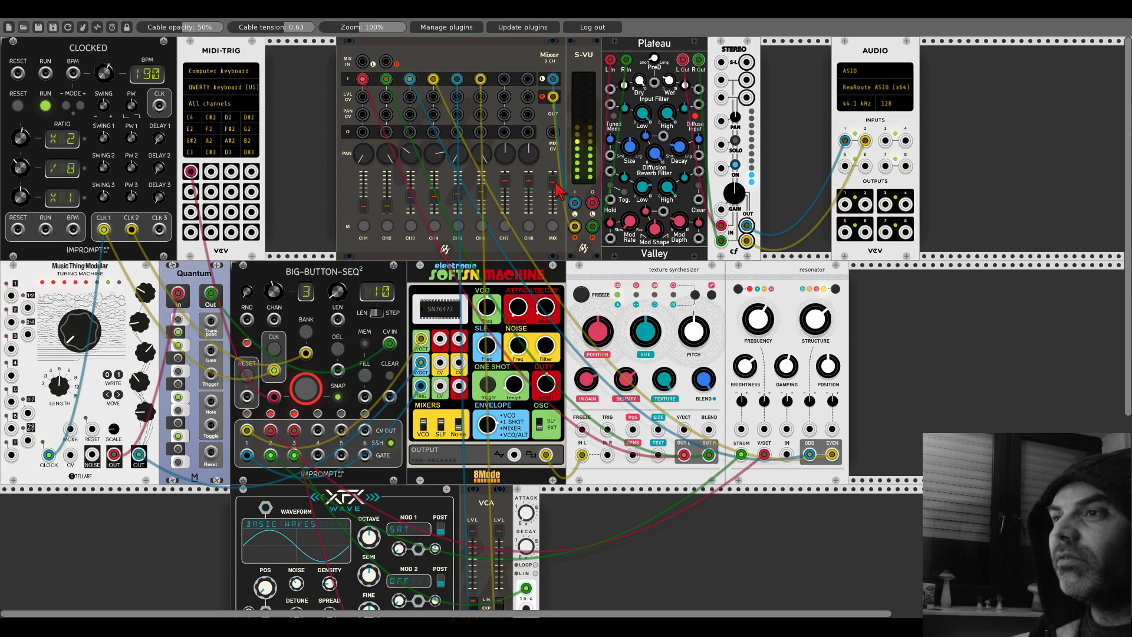
scroll(367, 233, down, 4)
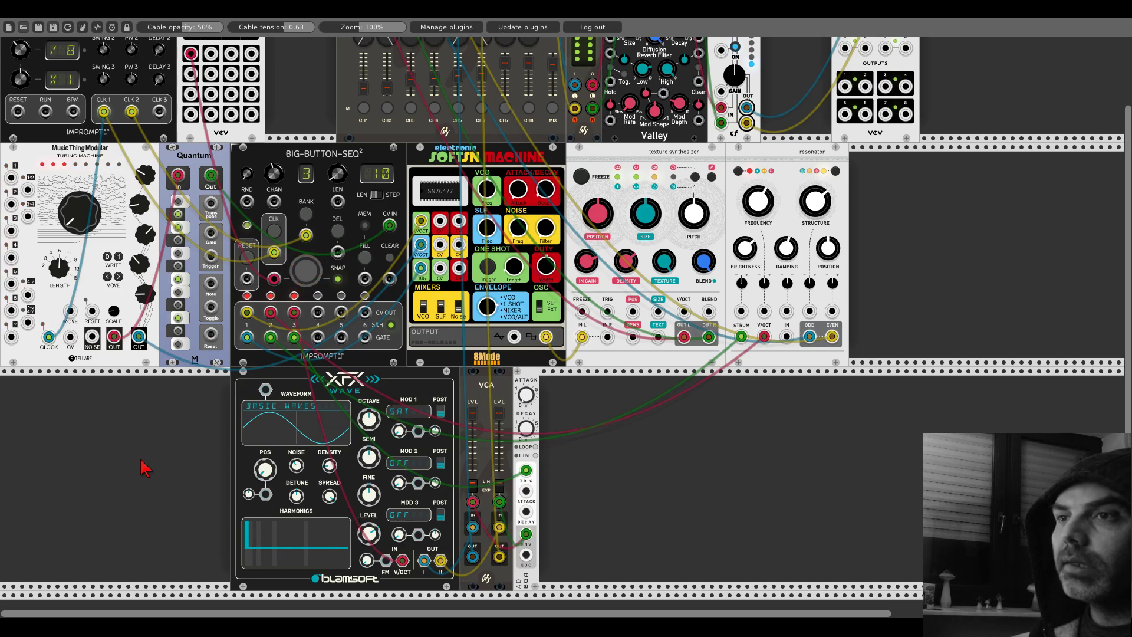
right_click(180, 451)
text(twin)
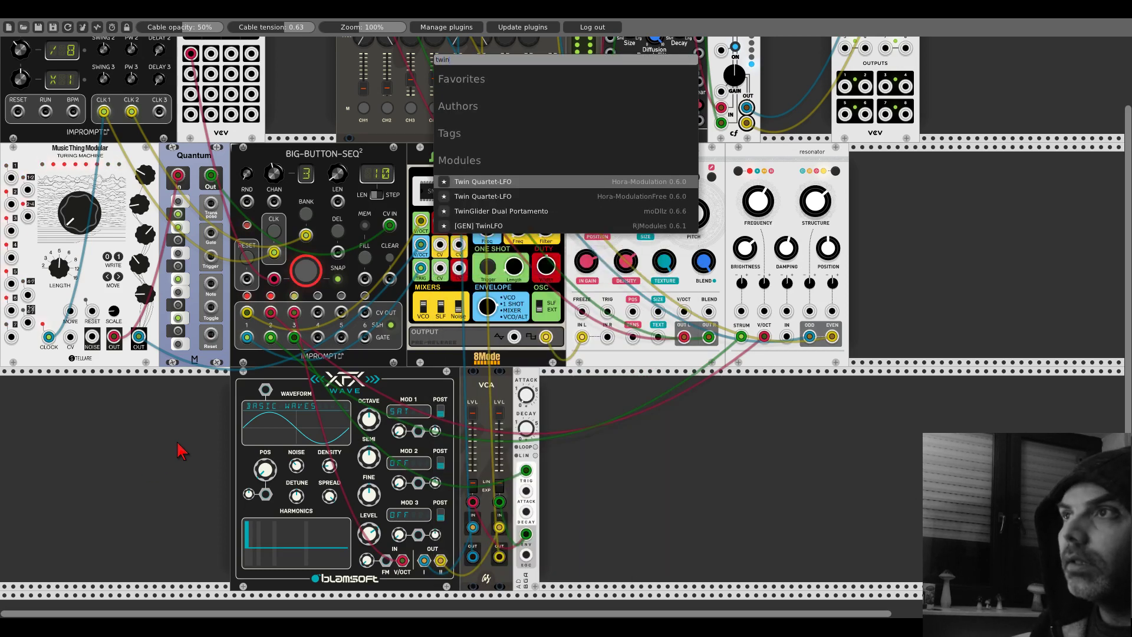
click(478, 200)
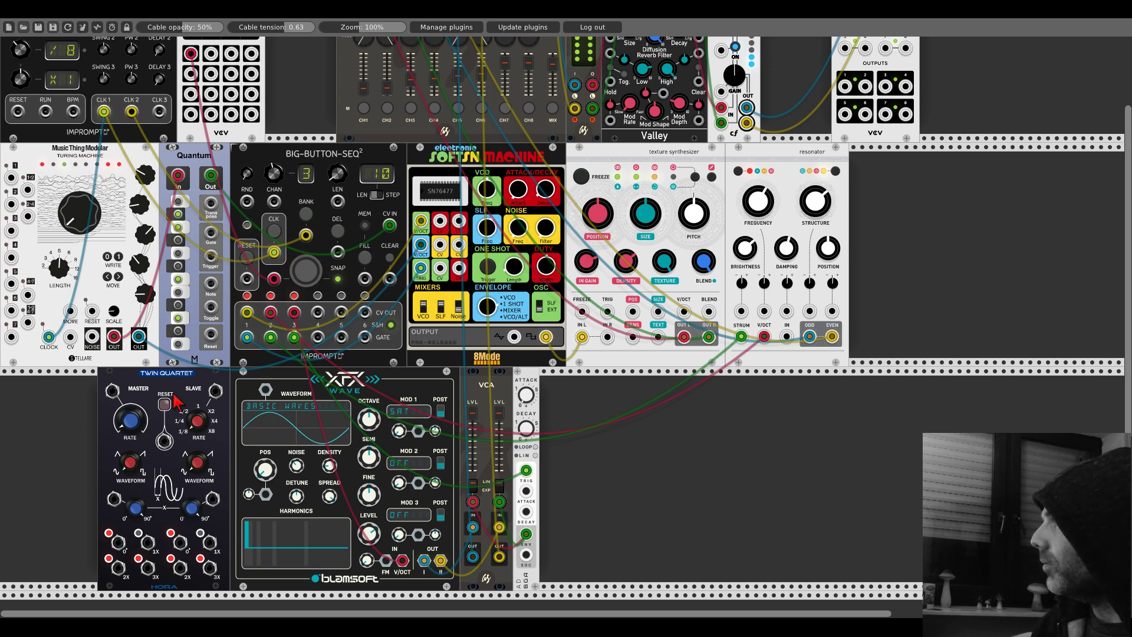
scroll(177, 389, down, 2)
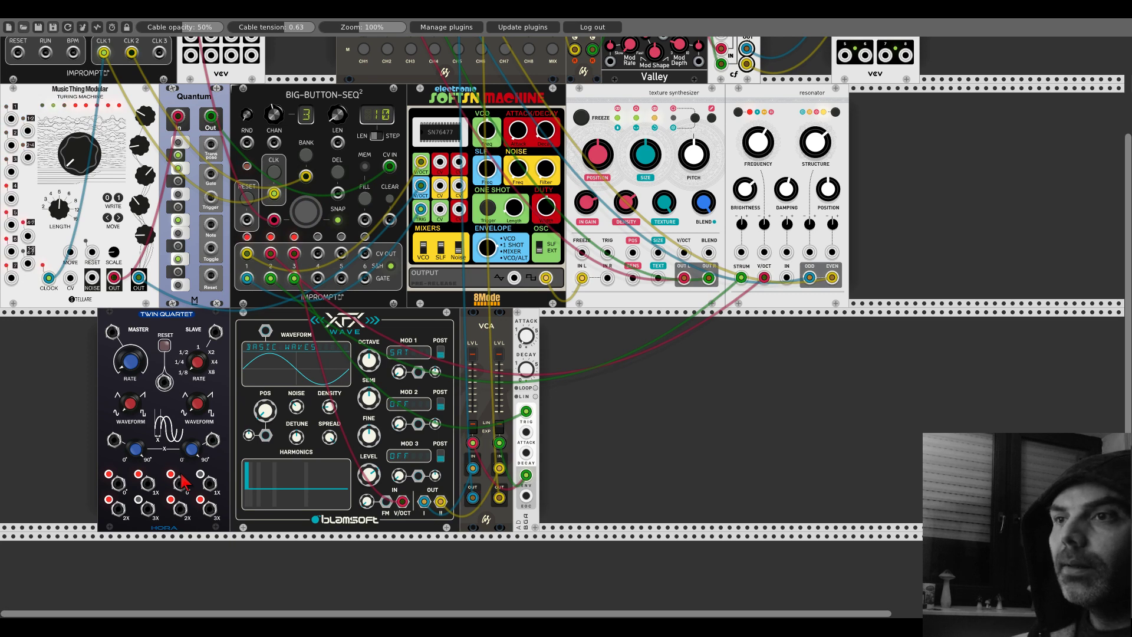
Step: Patch Twin Quartet's first two 1X outputs into XFX Wave's POS and MOD 1 CV inputs
drag(119, 483, 119, 487)
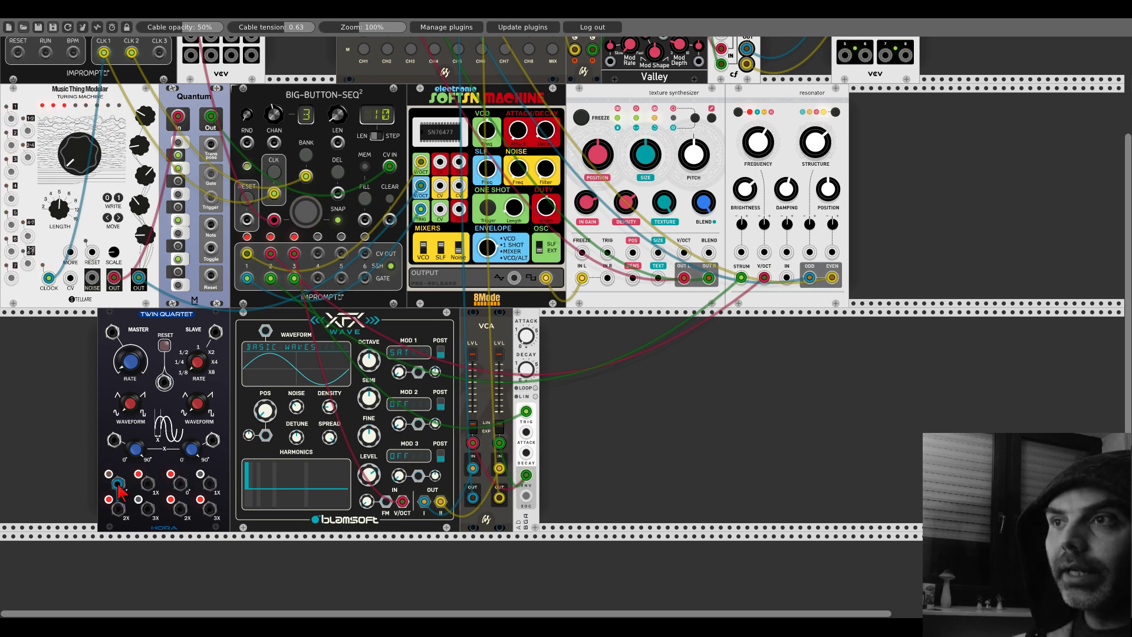
drag(118, 487, 265, 435)
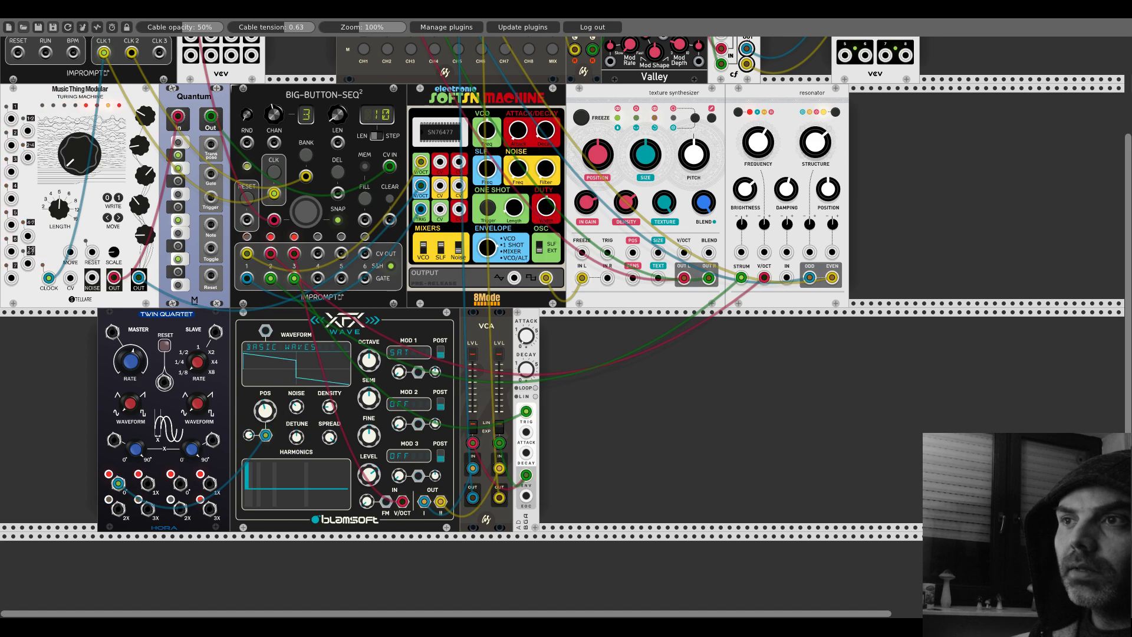
drag(131, 361, 134, 363)
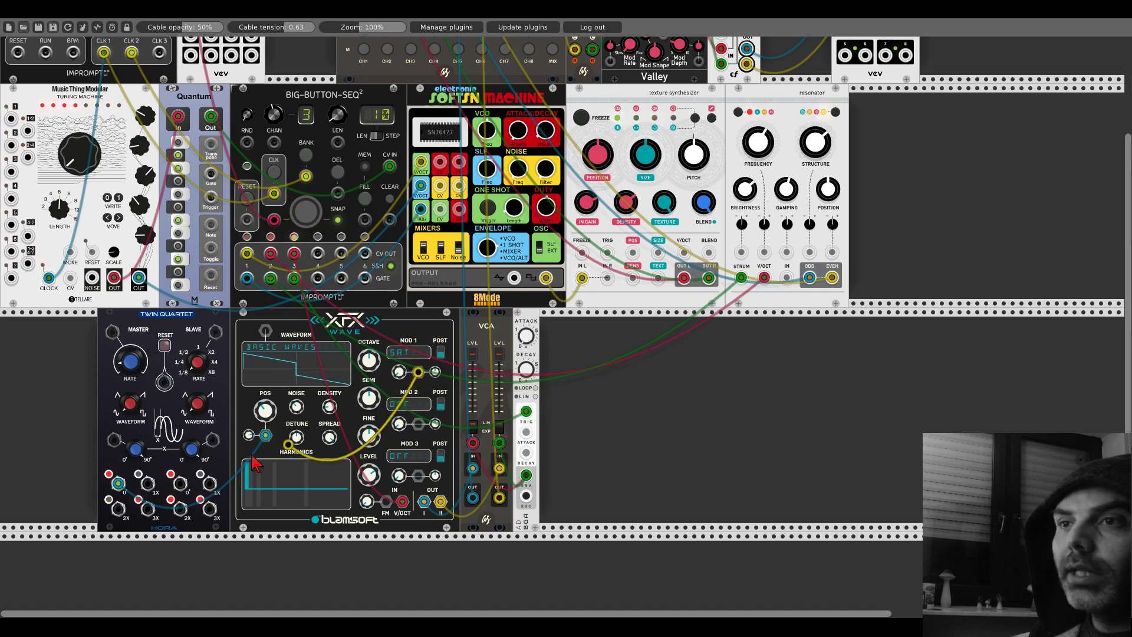
Step: Check Twin Quartet's first two 1X outputs on a temporary Fundamental Scope's X and Y inputs, and delete the Scope
right_click(604, 407)
text(scope)
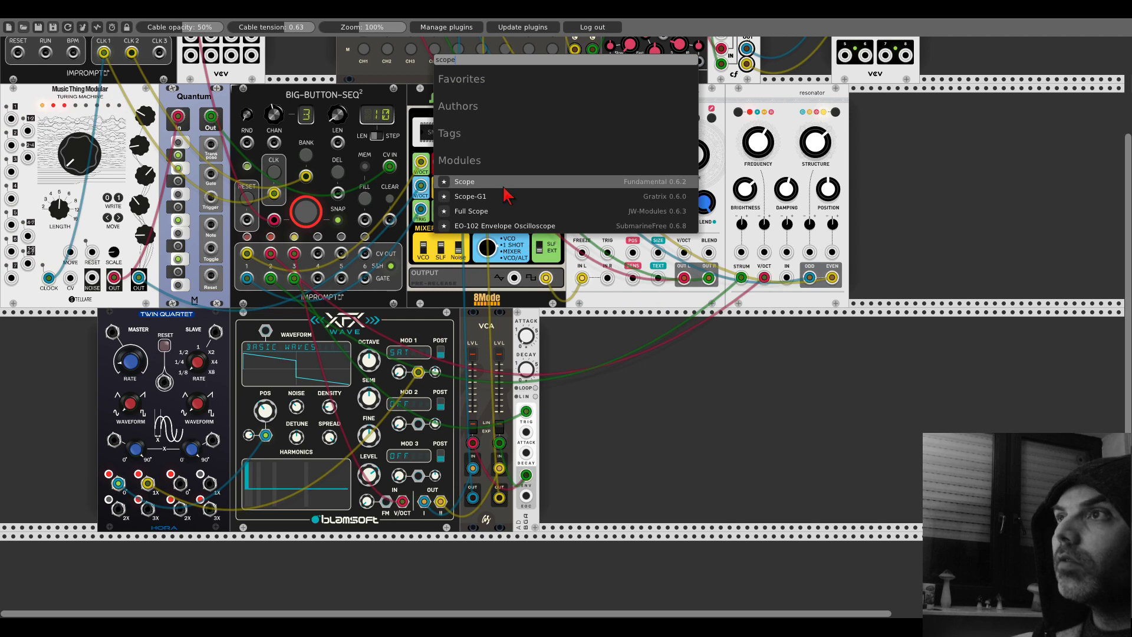
key(Return)
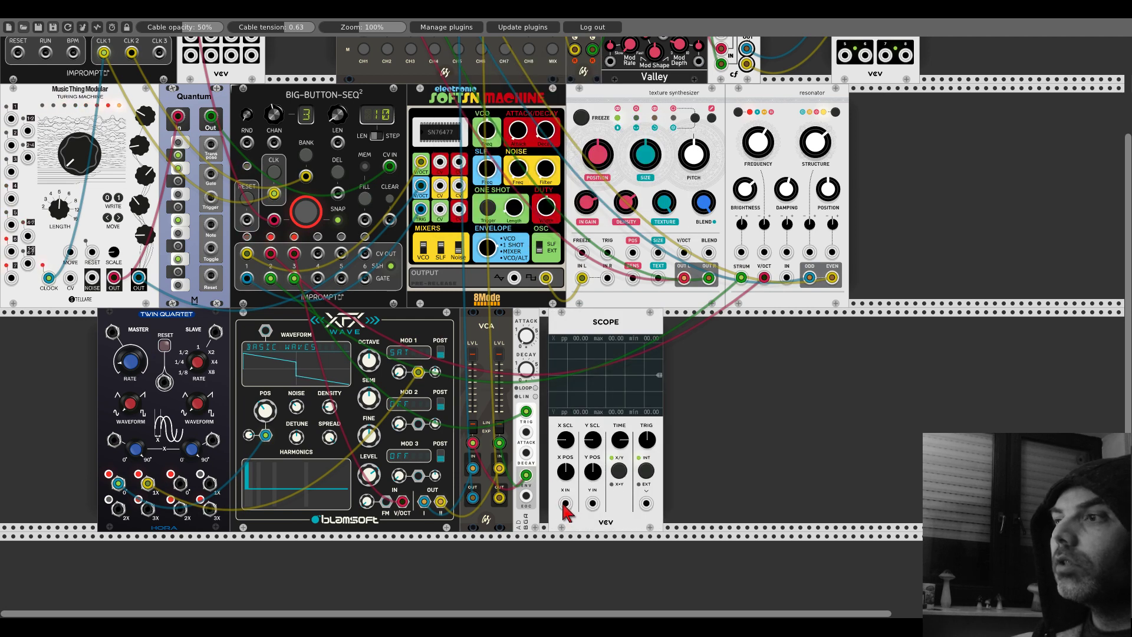
mouse_move(564, 505)
mouse_down()
mouse_move(95, 474)
mouse_move(117, 484)
mouse_up()
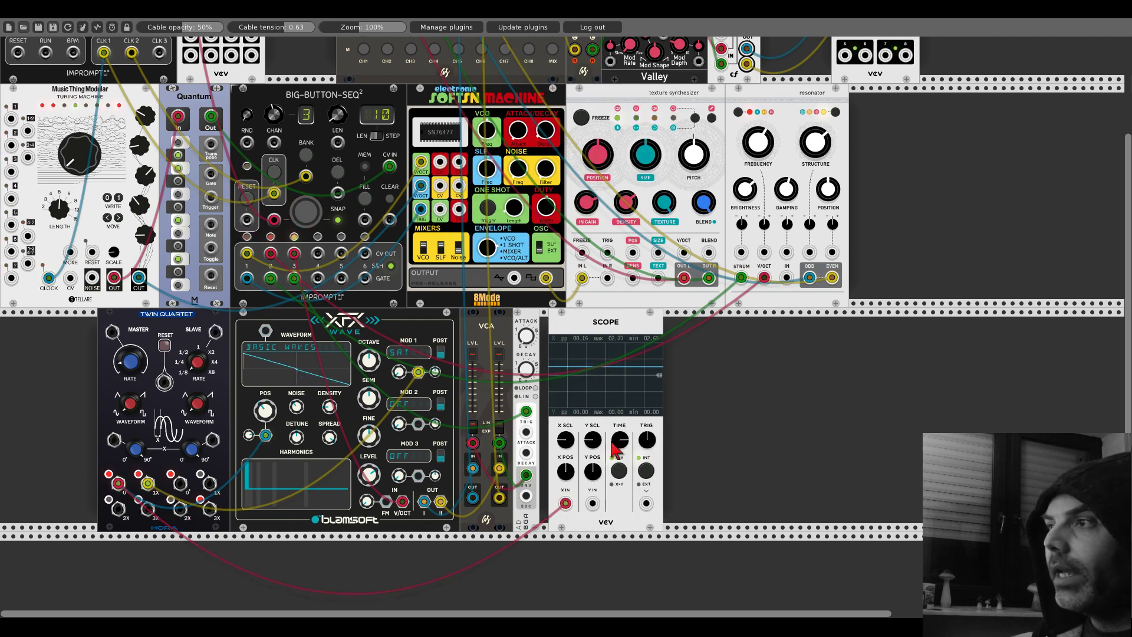
drag(614, 450, 613, 433)
mouse_move(592, 503)
mouse_down()
mouse_move(497, 512)
mouse_move(147, 483)
mouse_up()
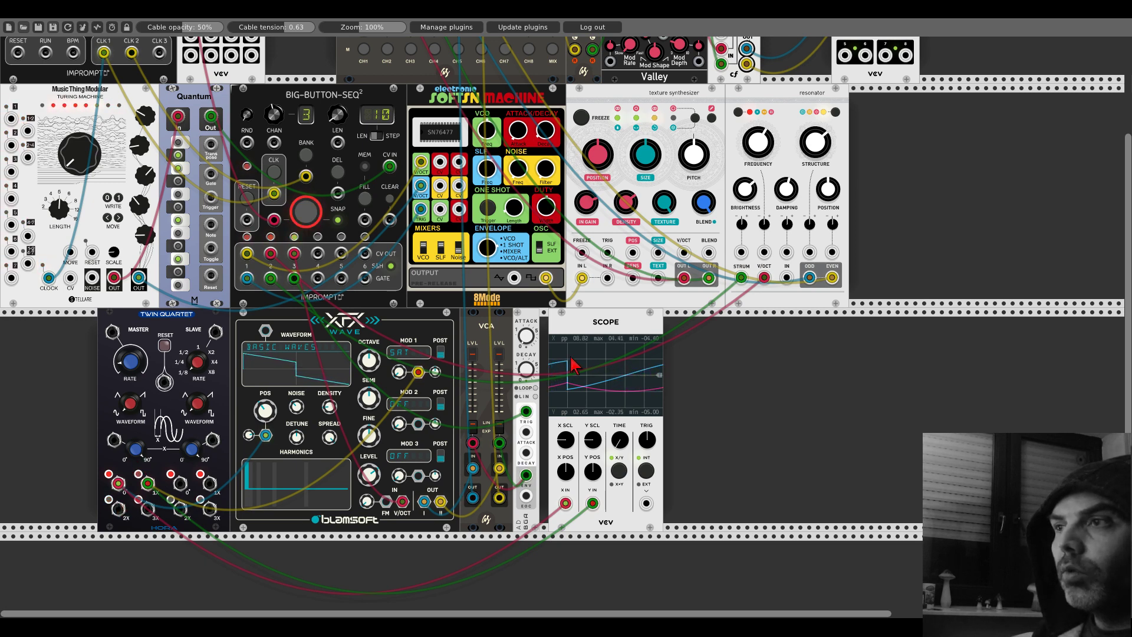
right_click(580, 330)
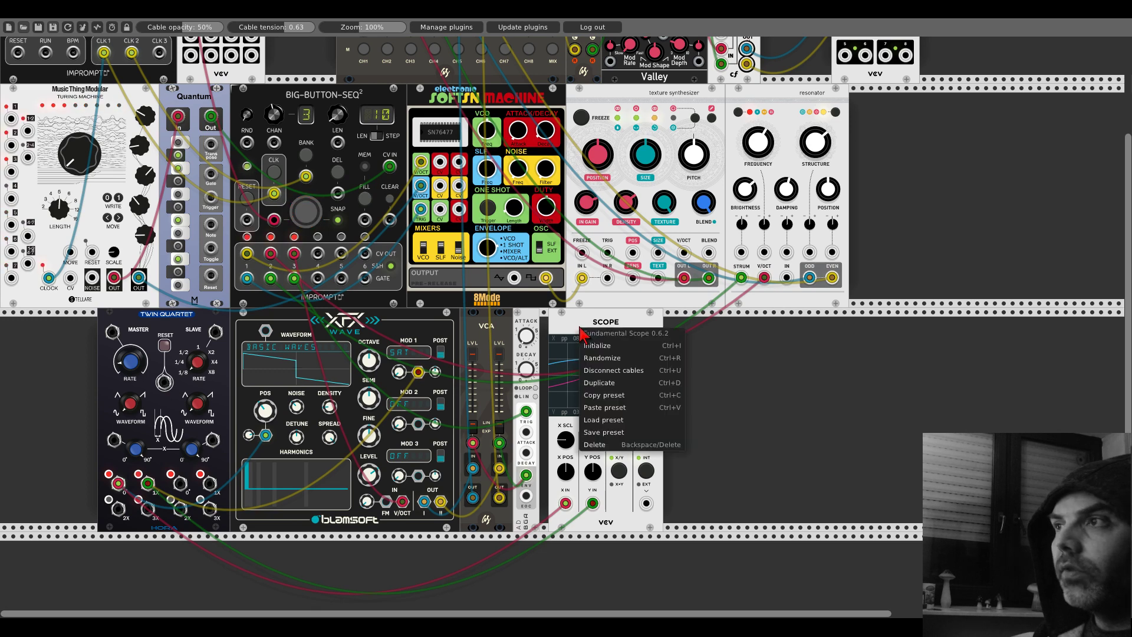
click(604, 445)
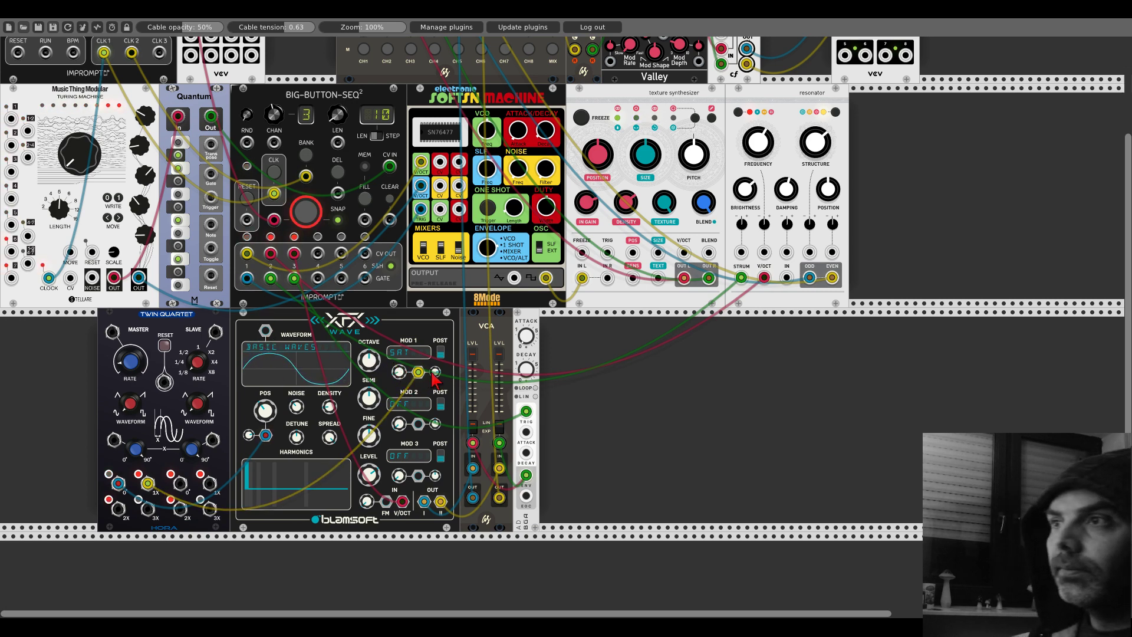
Step: Set XFX Wave's MOD 2 effect to Even Harmonics and patch its CV input from Twin Quartet's first 2X output
click(411, 406)
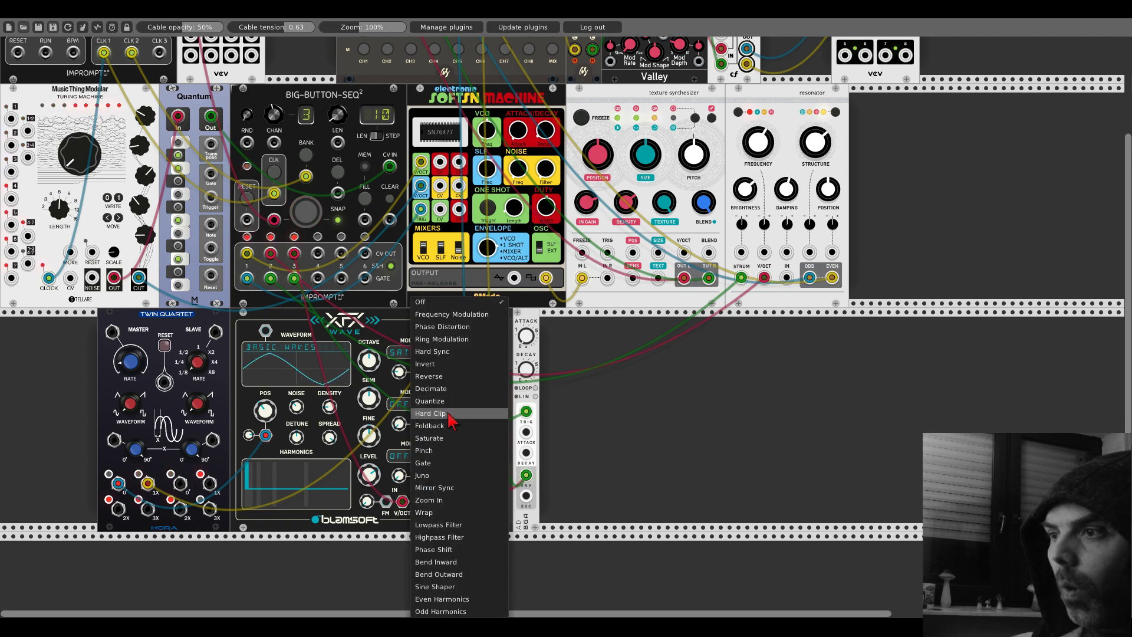
click(442, 599)
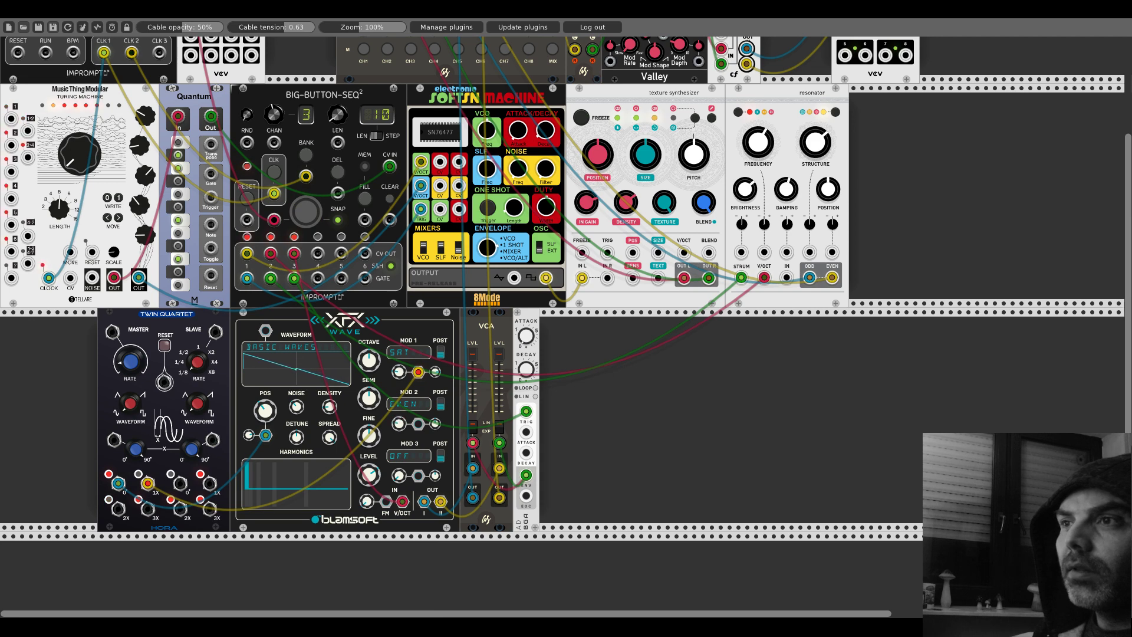
drag(418, 424, 119, 511)
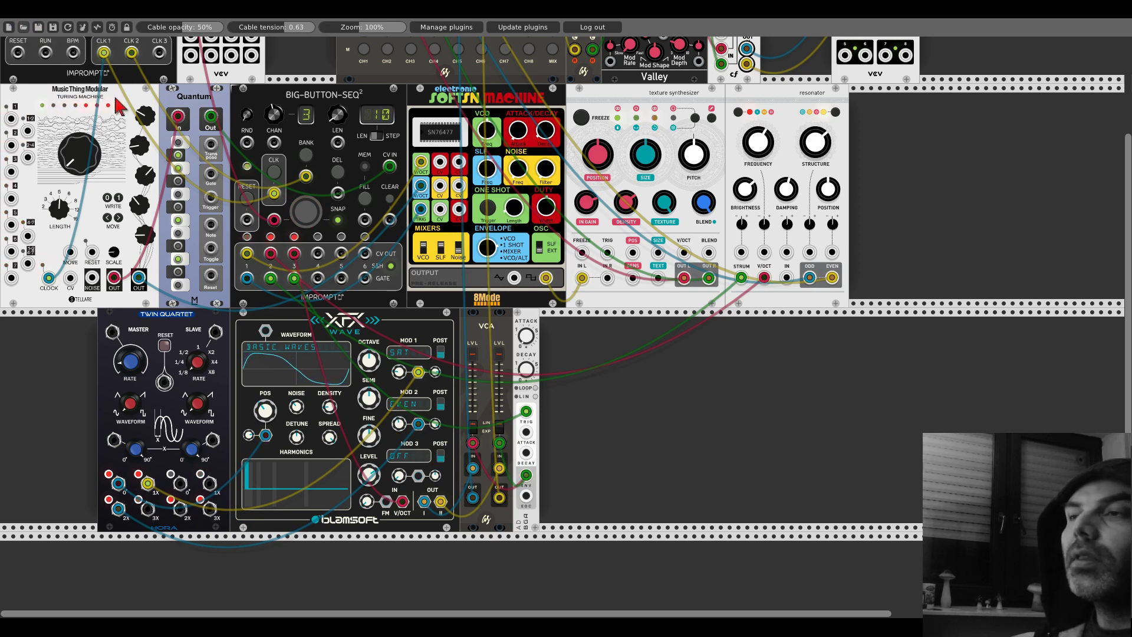
Step: Set XFX Wave's MOD 3 effect to Ring Modulation and patch its CV input from Twin Quartet's second 2X output
click(407, 461)
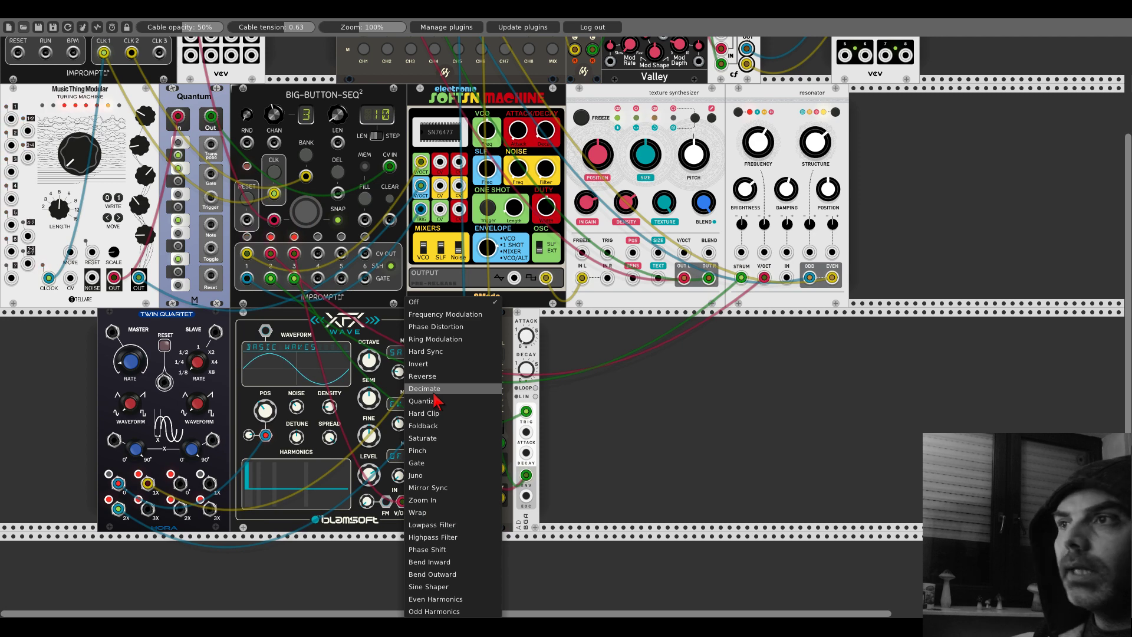
click(435, 339)
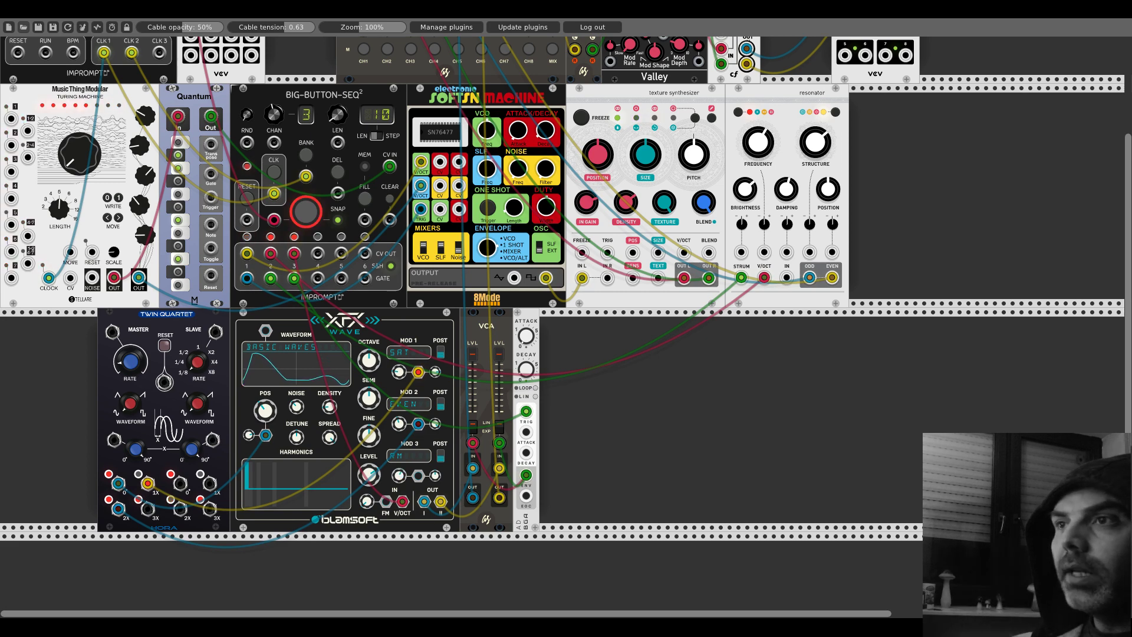
drag(418, 475, 147, 508)
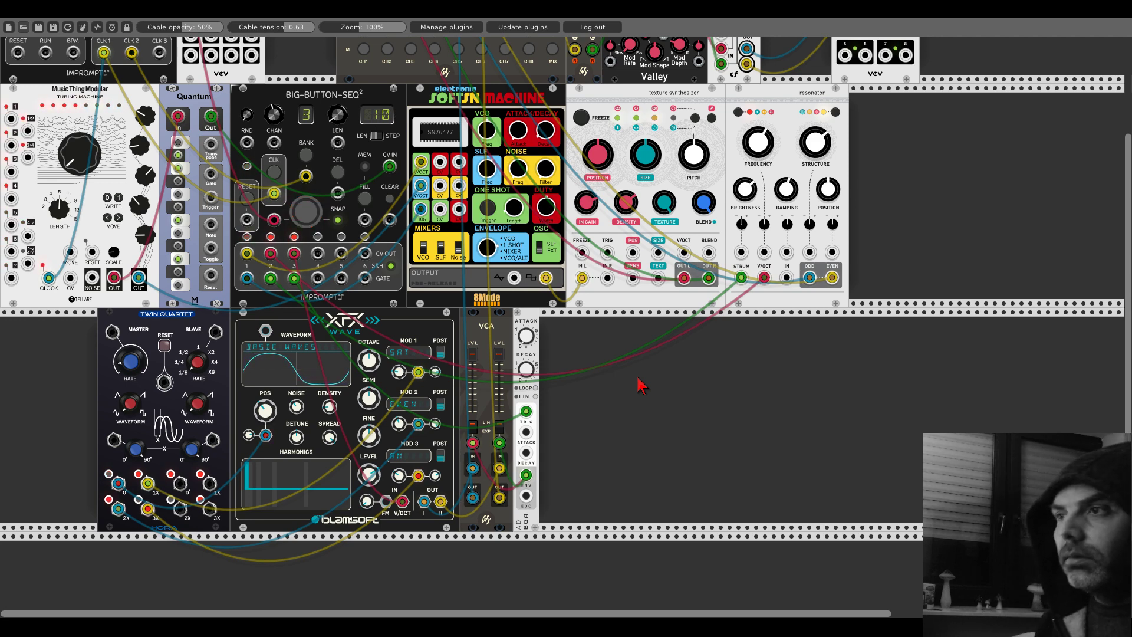
Step: Shift Twin Quartet to the start of the third row and line up XFX Wave, the VCA and AD directly after it
drag(220, 329, 83, 341)
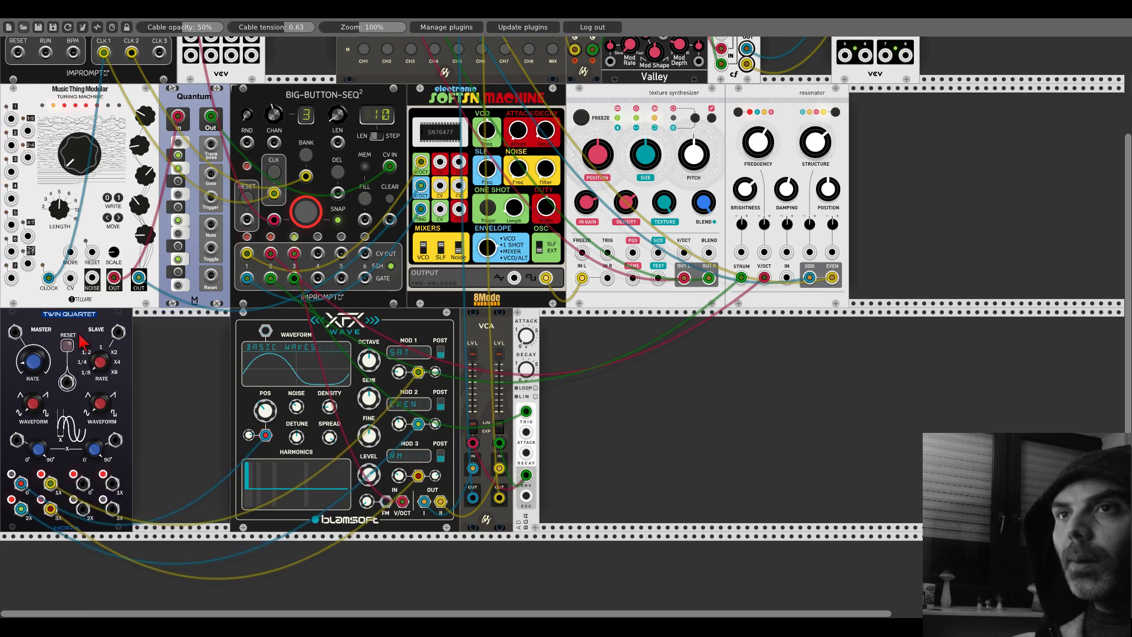
drag(270, 319, 200, 322)
drag(477, 322, 386, 321)
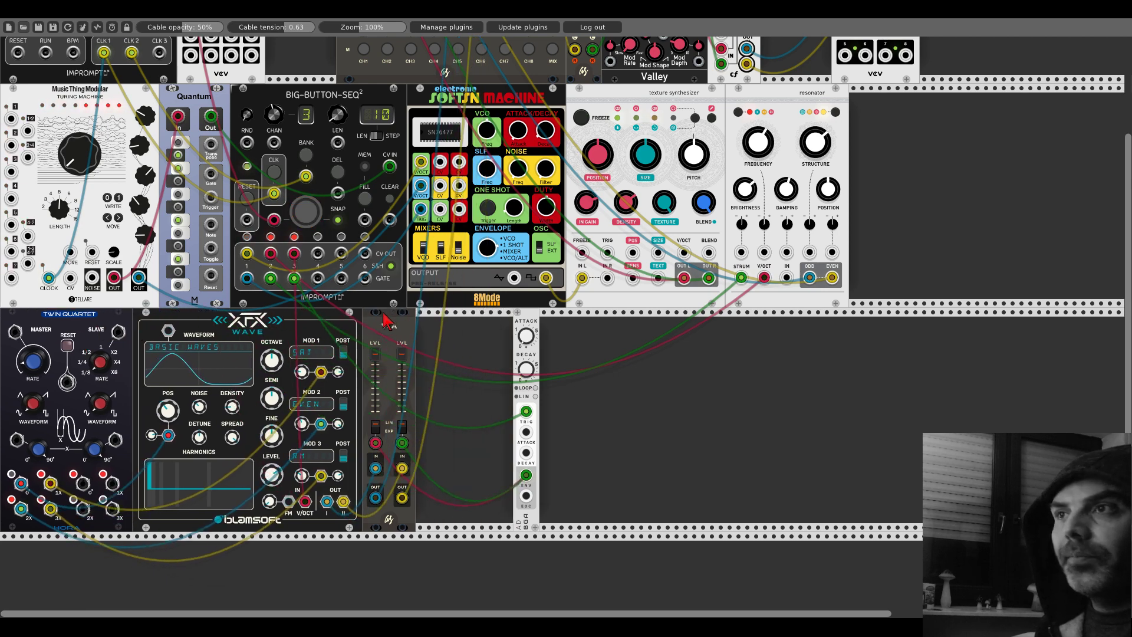
drag(529, 321, 432, 321)
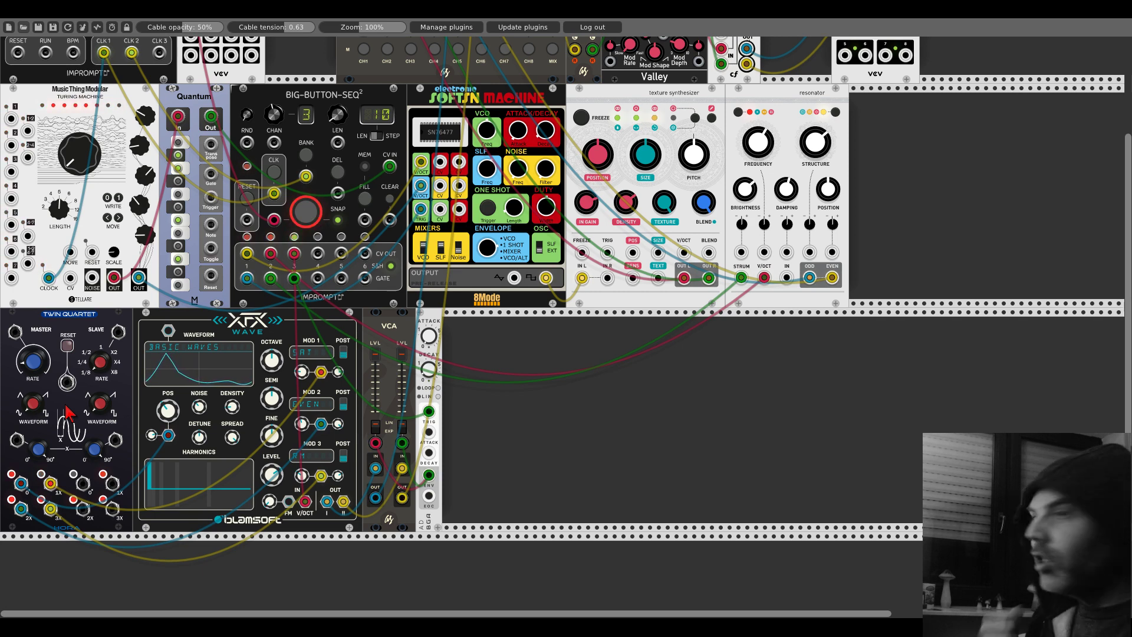
Step: Add Vult's Knock bass drum to the third row and patch its GATE input from Clocked's master CLK output
right_click(511, 399)
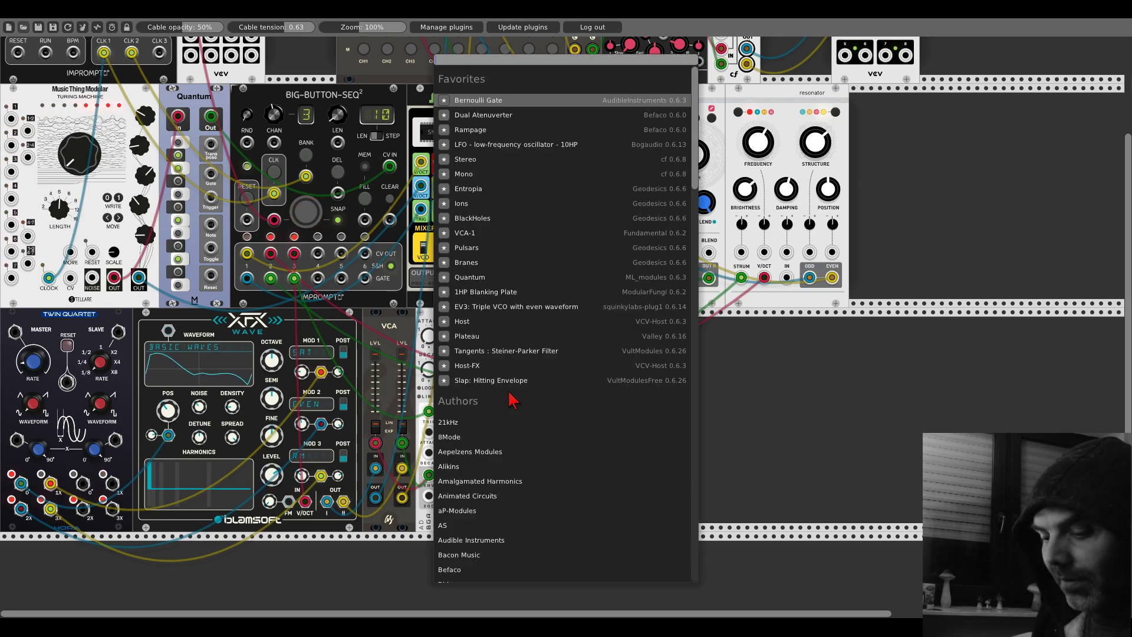
text(knock)
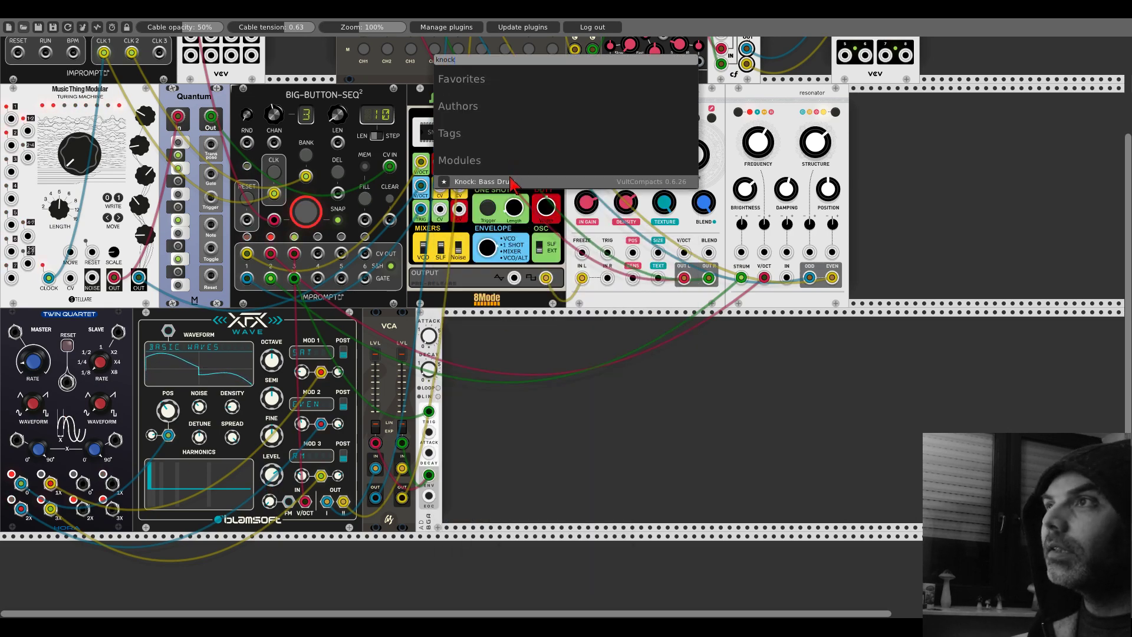
click(511, 182)
scroll(474, 507, up, 3)
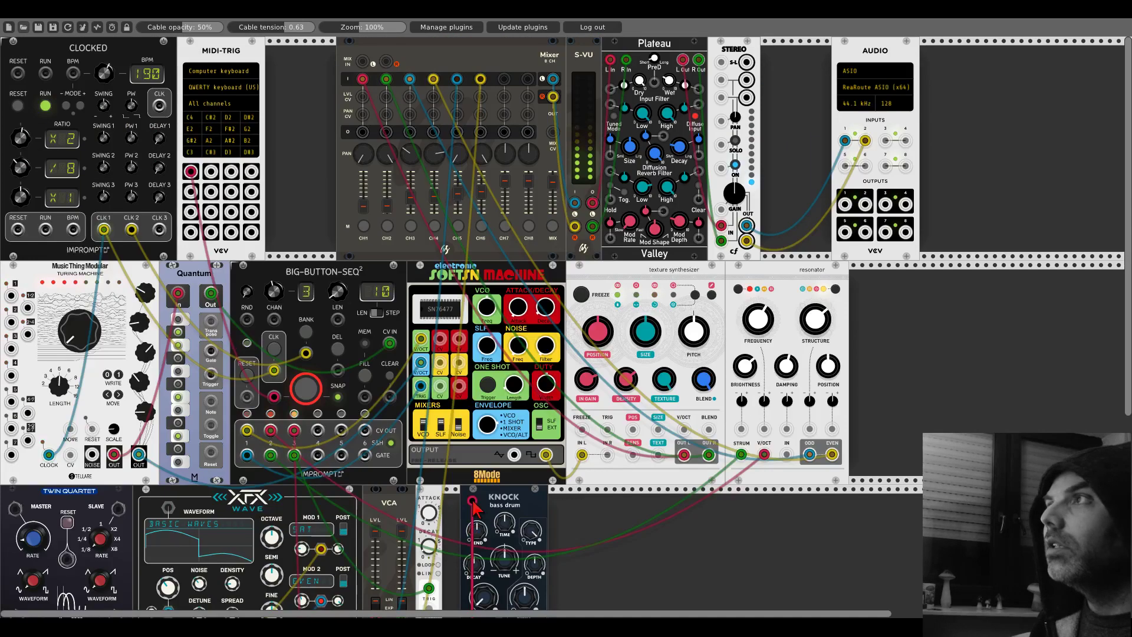
drag(475, 507, 159, 106)
Step: Shift the Audio module away from Stereo and add a cf Mono module in the space between them
drag(835, 59, 950, 59)
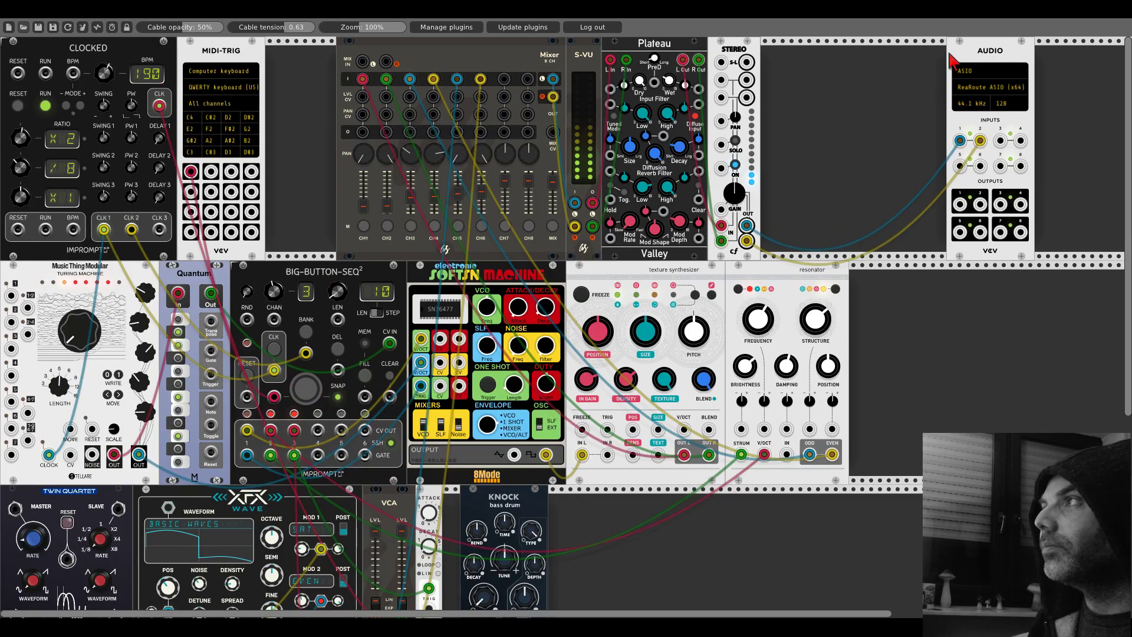
right_click(876, 80)
click(598, 121)
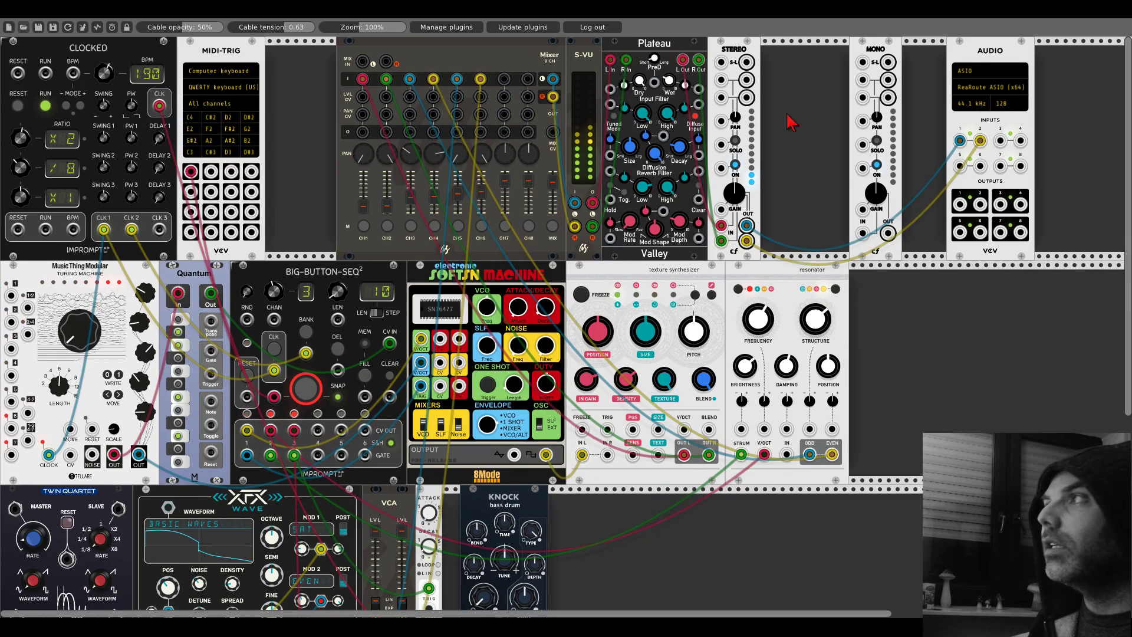
Step: Reroute Stereo's two cables from Audio into Mono's chain inputs and patch Mono's two chain outputs to Audio inputs 1 and 2
drag(959, 140, 862, 79)
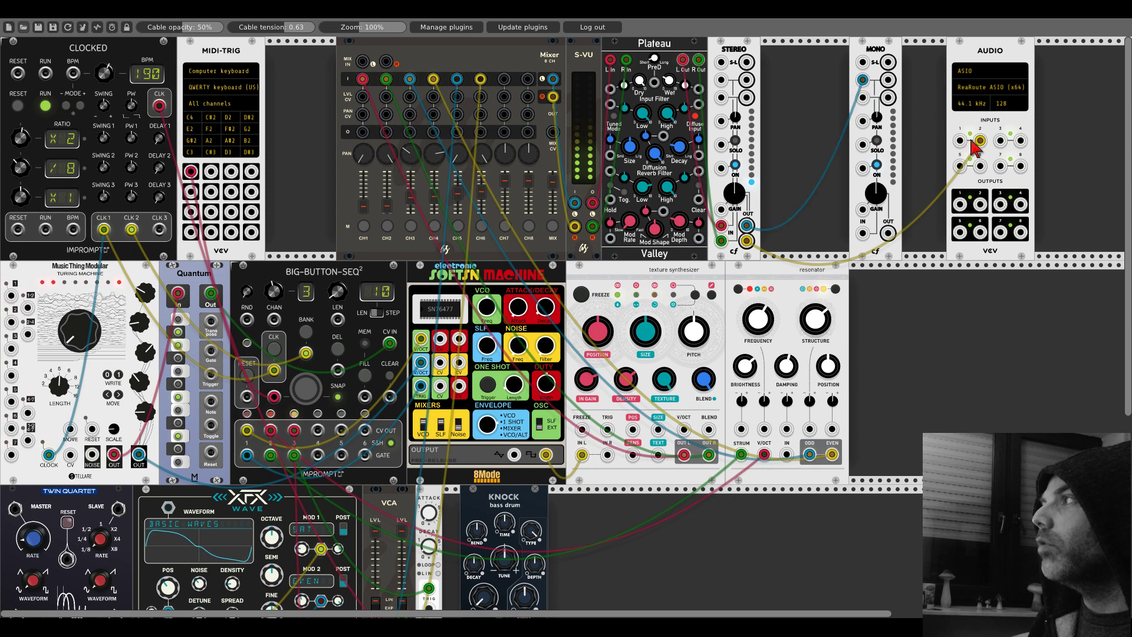
mouse_move(979, 141)
mouse_down()
mouse_move(861, 97)
mouse_move(960, 140)
mouse_up()
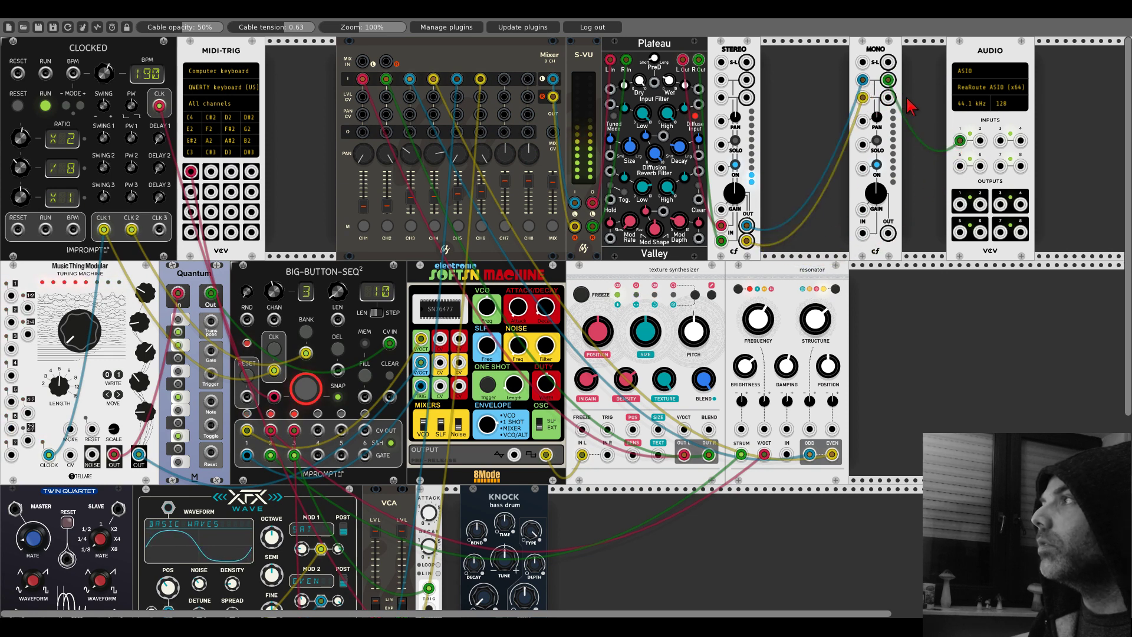
drag(887, 97, 979, 140)
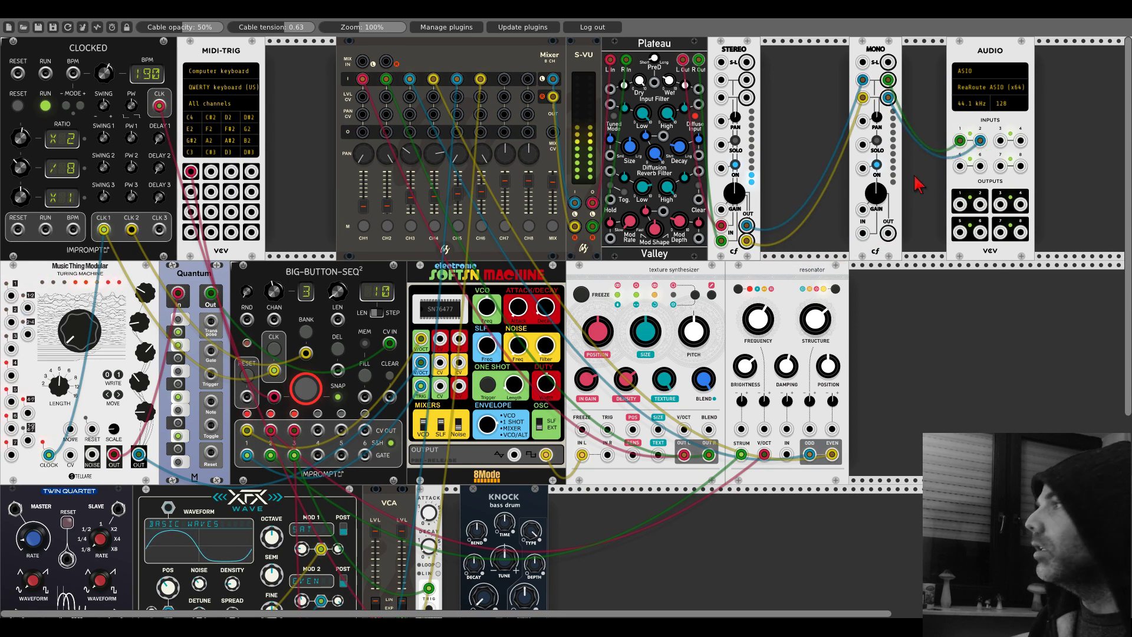
Step: Patch Knock's OUT to Mono's IN
drag(862, 233, 537, 474)
scroll(766, 324, down, 3)
scroll(557, 479, up, 3)
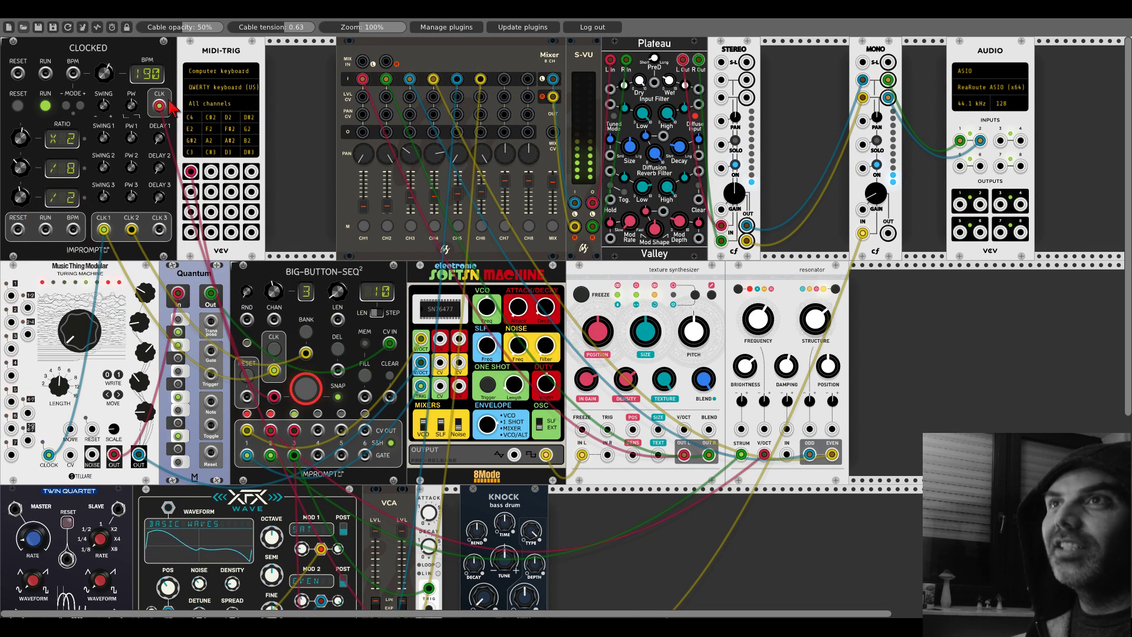
Step: Move Knock's gate cable from Clocked's master CLK to the CLK 3 output and set the third clock ratio to 1.5
drag(160, 106, 159, 230)
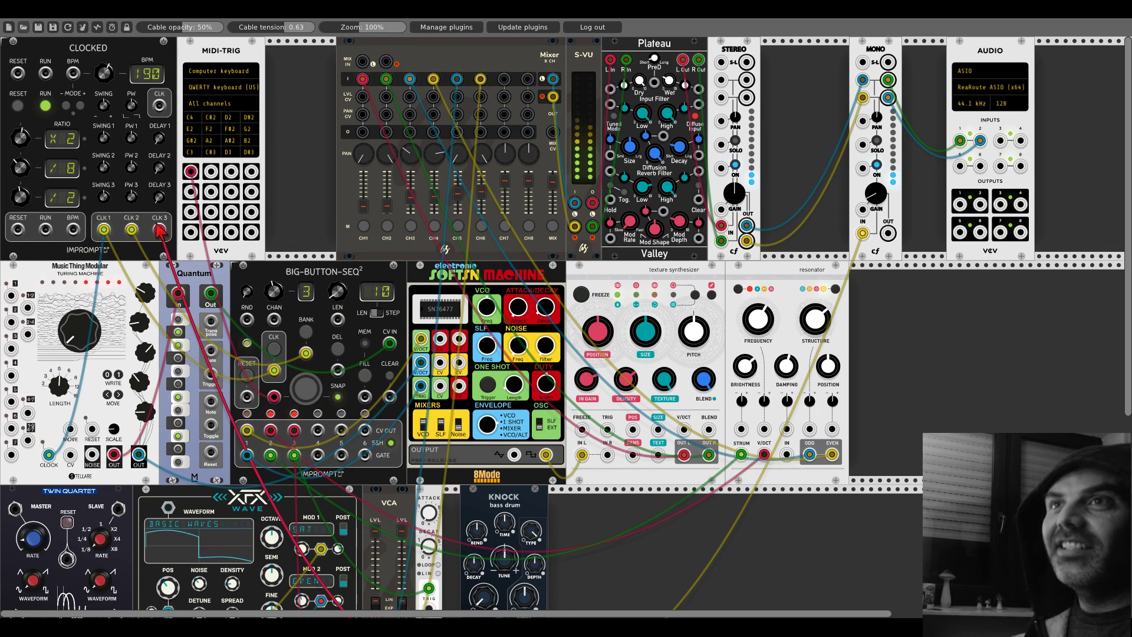
drag(26, 199, 27, 188)
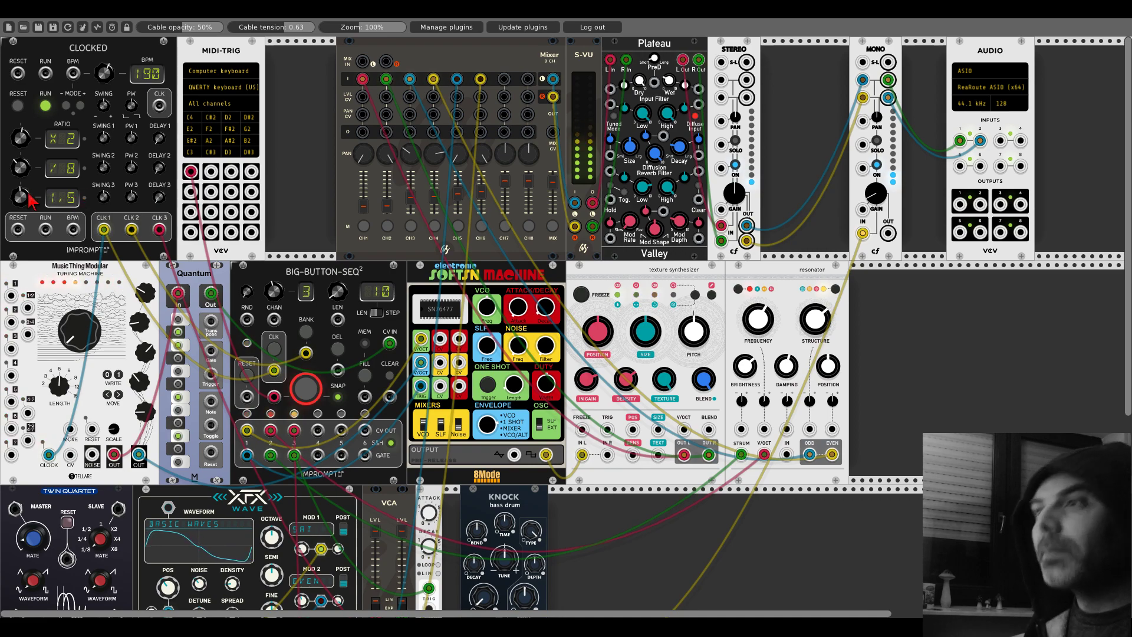
scroll(612, 289, down, 5)
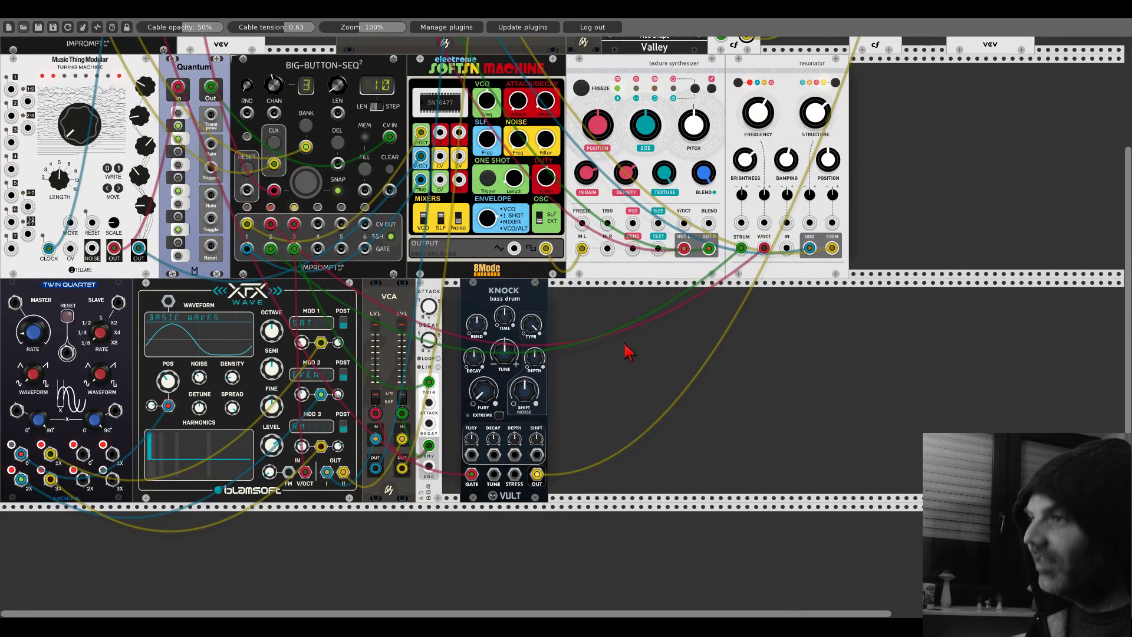
right_click(659, 369)
text(km)
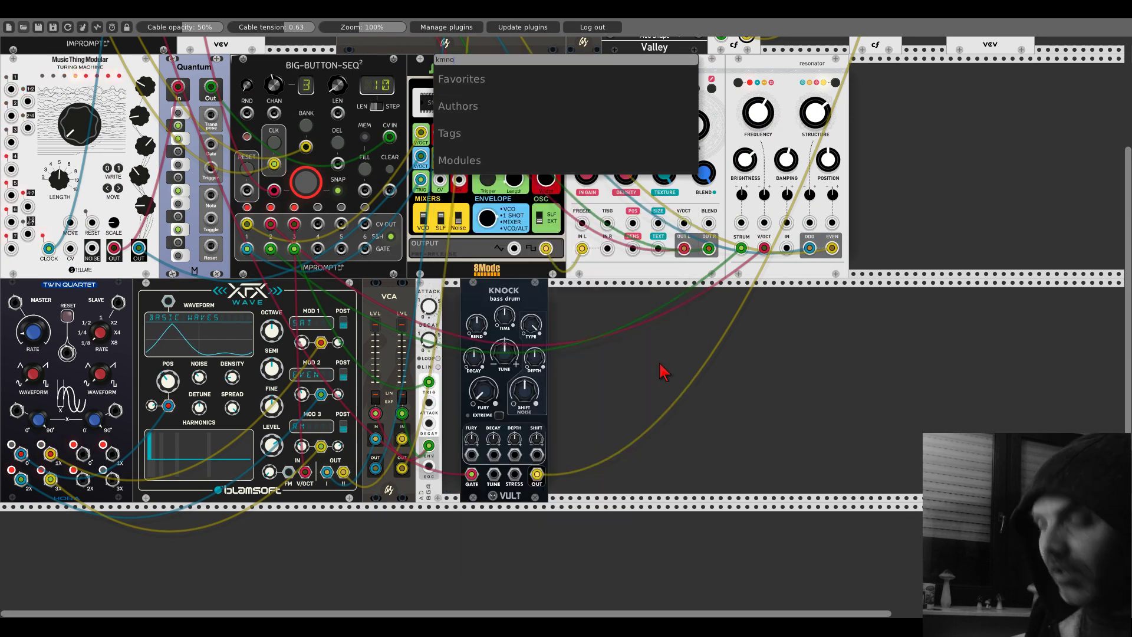
key(BackSpace)
text(knock)
key(Return)
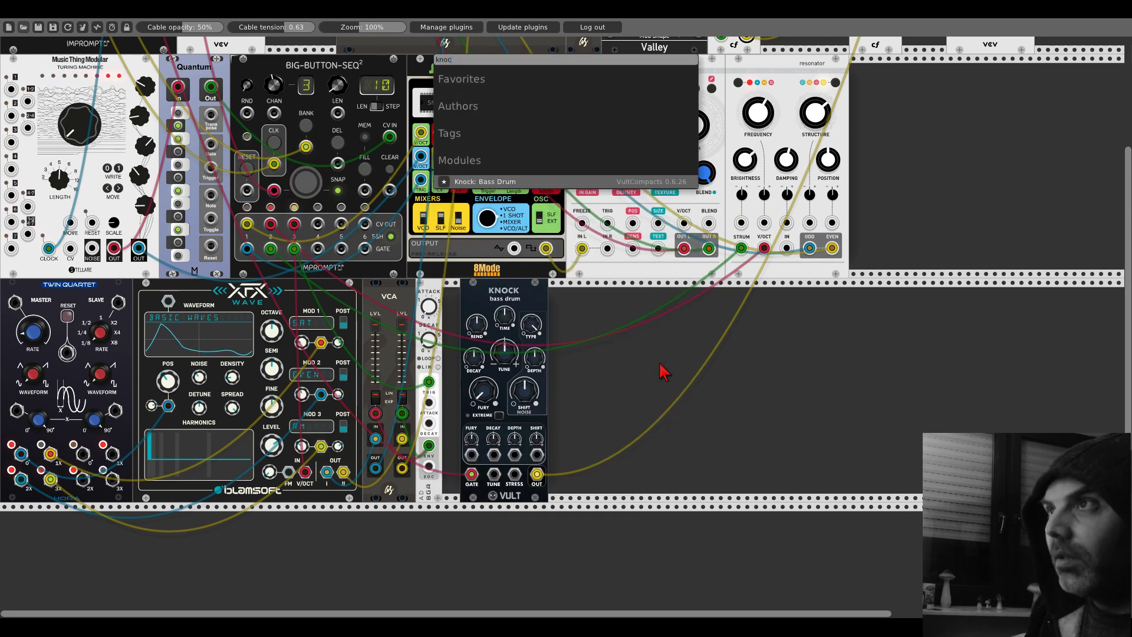
click(484, 182)
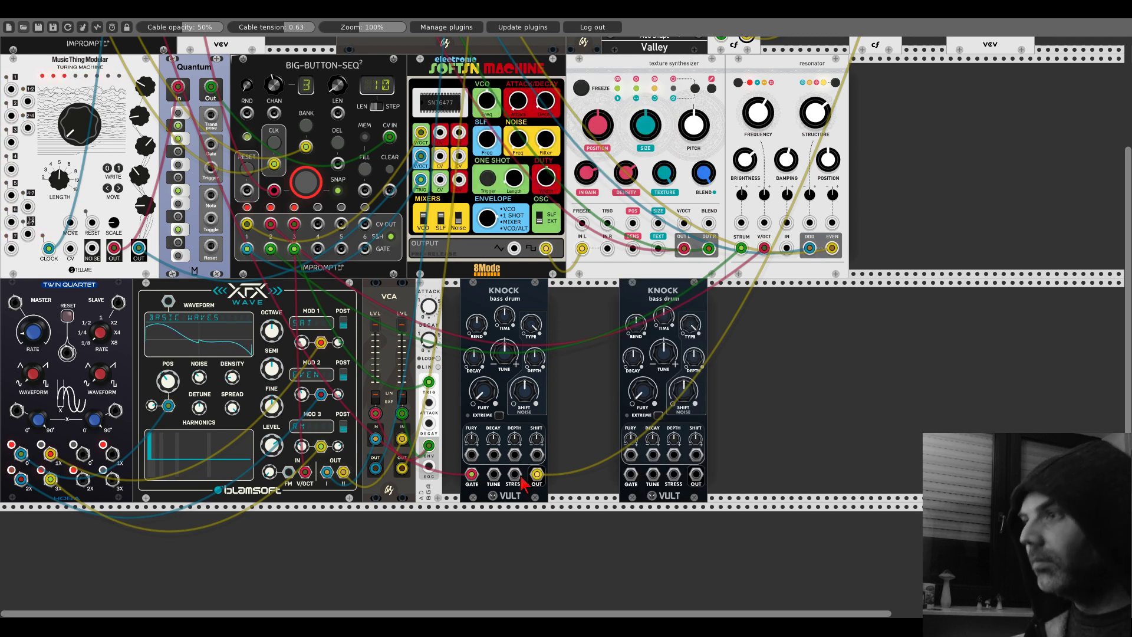
right_click(651, 288)
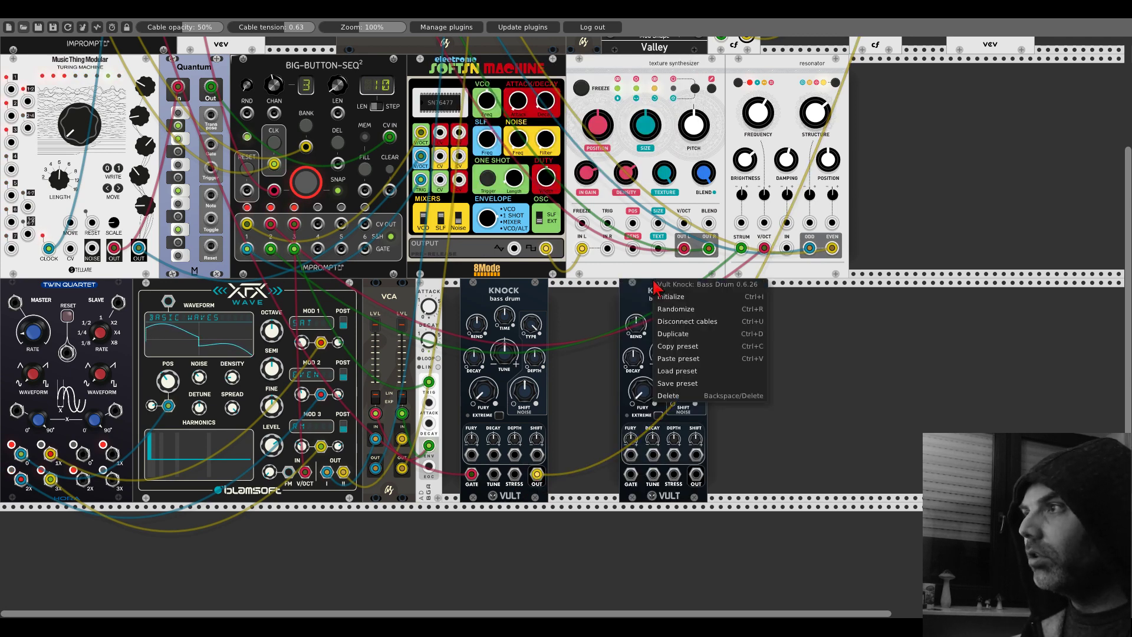
click(664, 393)
Step: Add Vult's Trummor 2 drum synthesizer and move Knock's output and gate cables to its oscillator section's OUT and GATE
right_click(663, 407)
text(trumm)
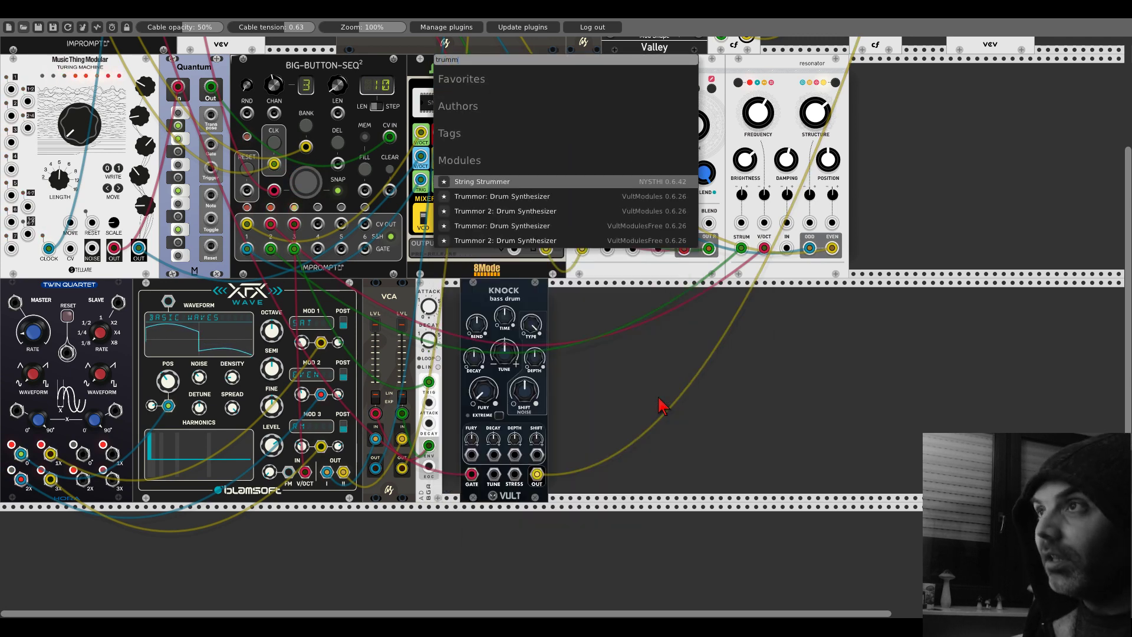
click(518, 240)
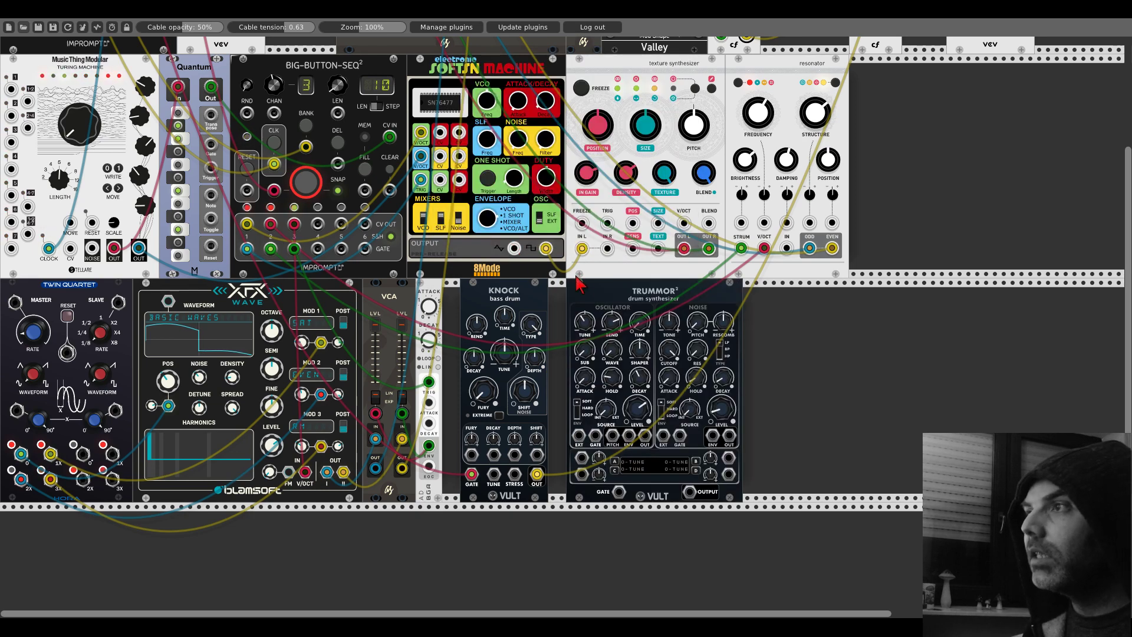
drag(536, 473, 626, 435)
drag(471, 474, 578, 436)
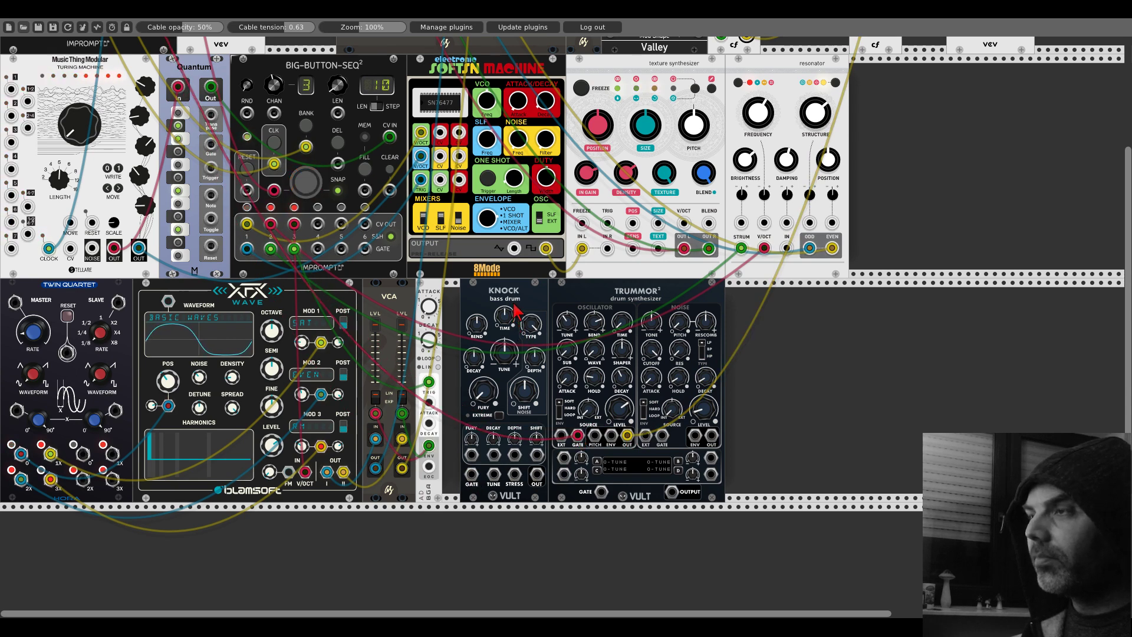
Step: Delete the Knock module and move Trummor 2 closer to the AD envelope
right_click(526, 306)
click(542, 420)
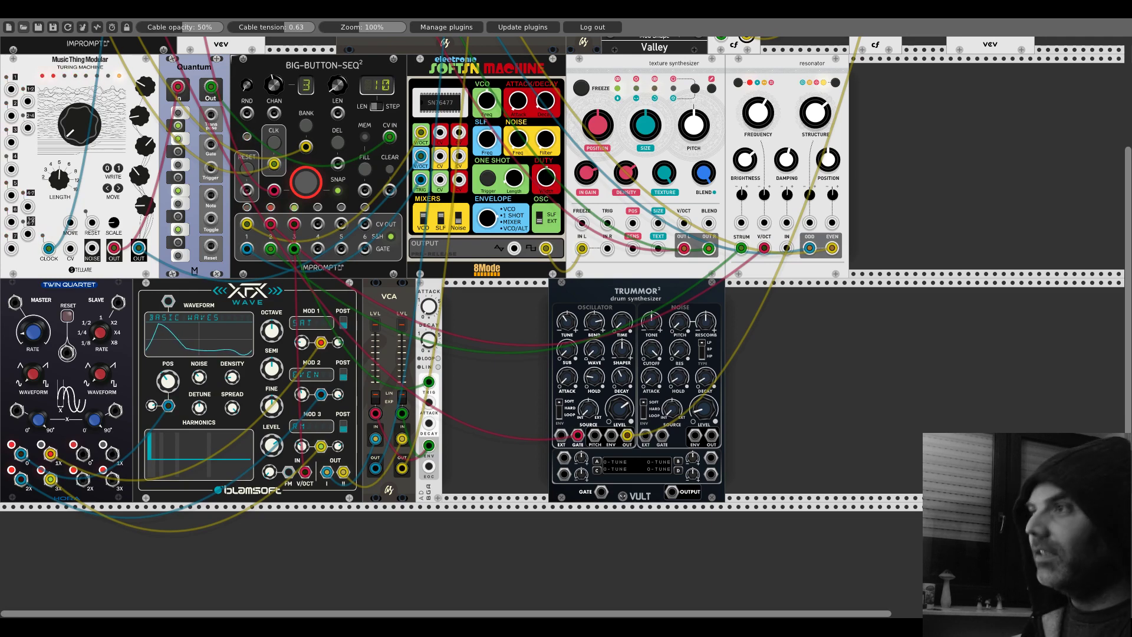
drag(609, 299, 542, 299)
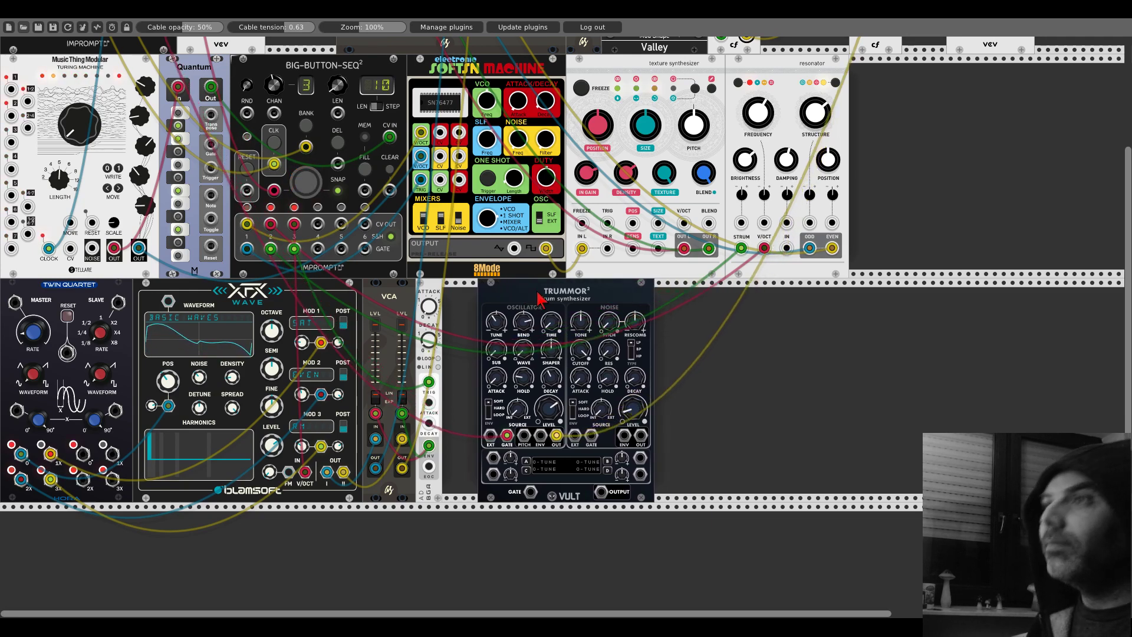
Step: Add the Audible Instruments Utilities module by searching for kinks, and shift Trummor 2 directly up against it
right_click(742, 377)
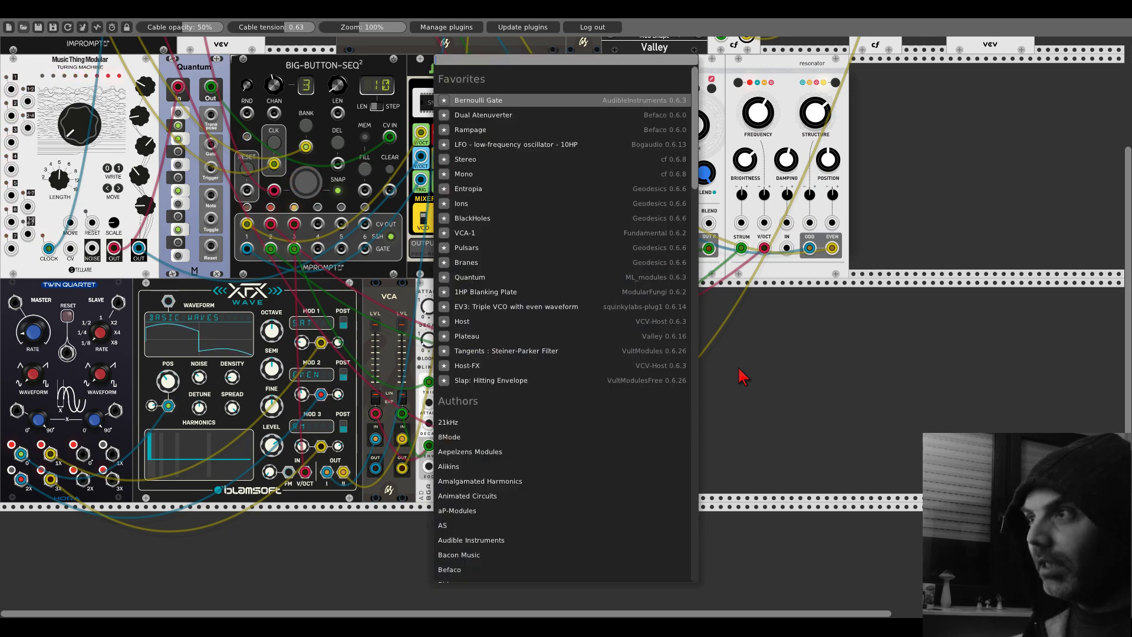
click(743, 377)
right_click(741, 378)
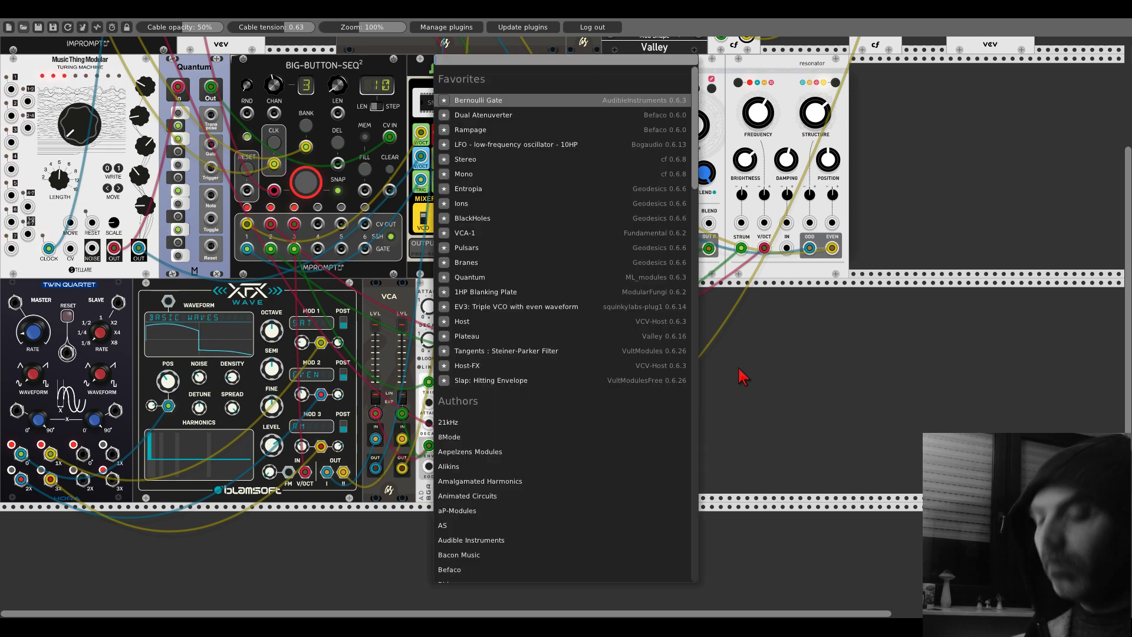
text(kinks)
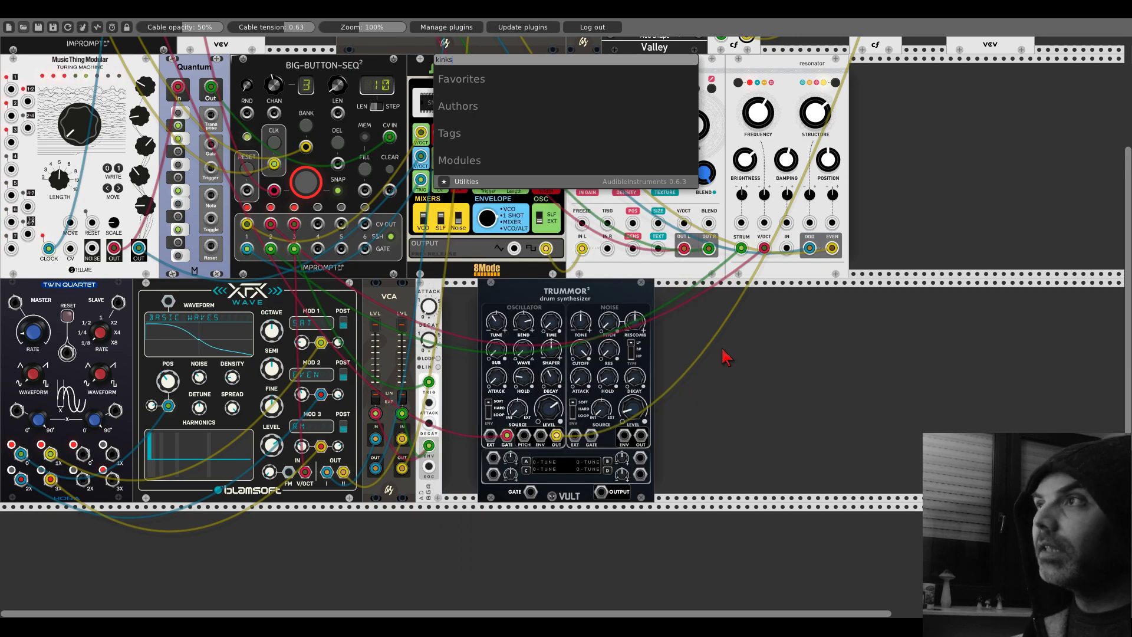
click(549, 181)
drag(590, 436, 591, 472)
scroll(594, 443, up, 5)
scroll(591, 472, down, 4)
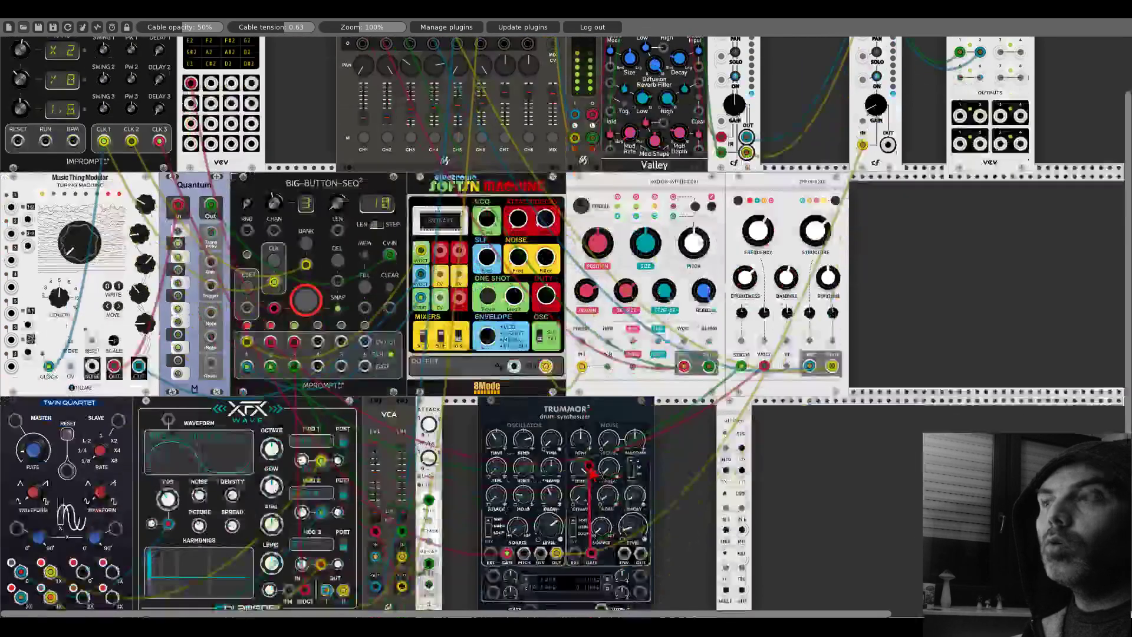
drag(519, 366, 580, 367)
Step: Add KlirrFactoryFree's Clock Multiplier / Ratcheting Controller before Trummor 2 and patch its OUT to Trummor 2's noise GATE
right_click(519, 369)
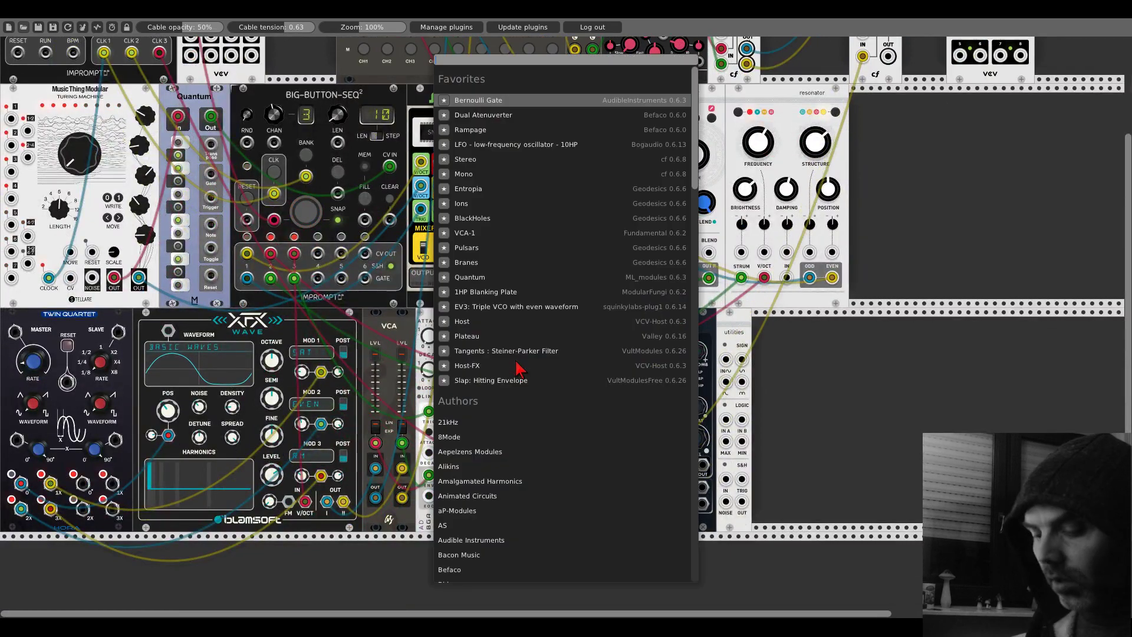
text(clock)
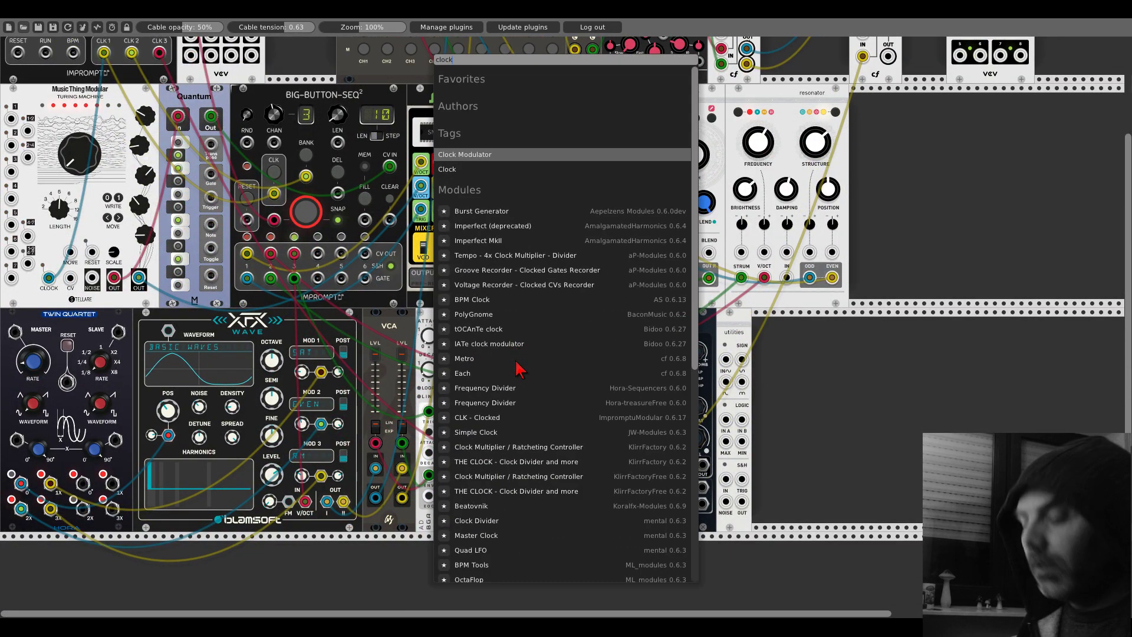
text( mu)
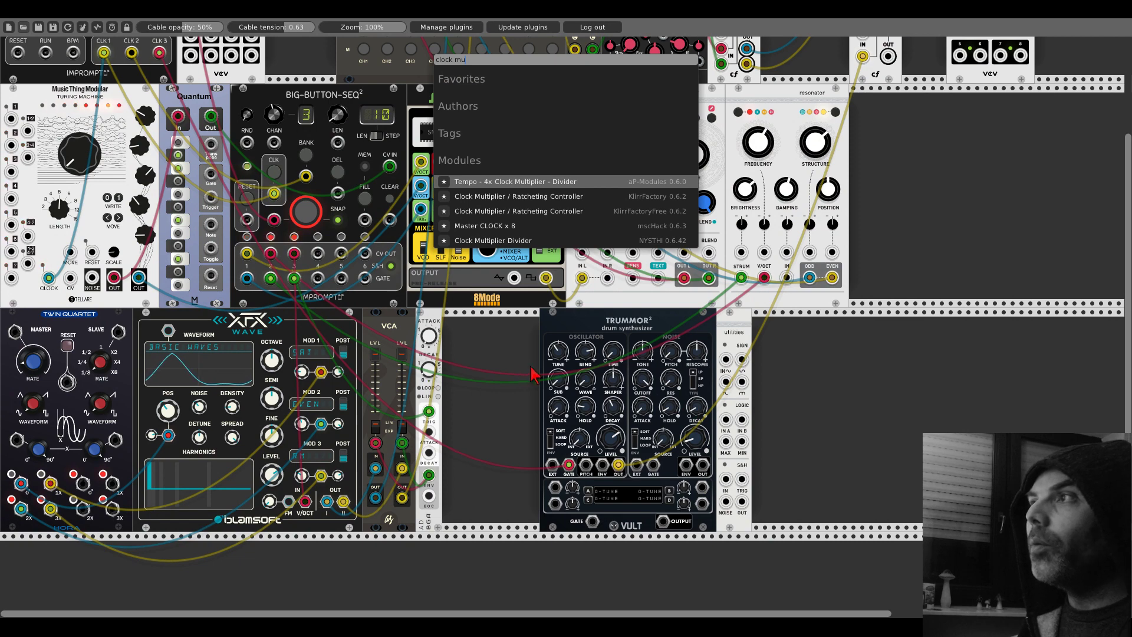
click(520, 212)
drag(530, 520, 652, 465)
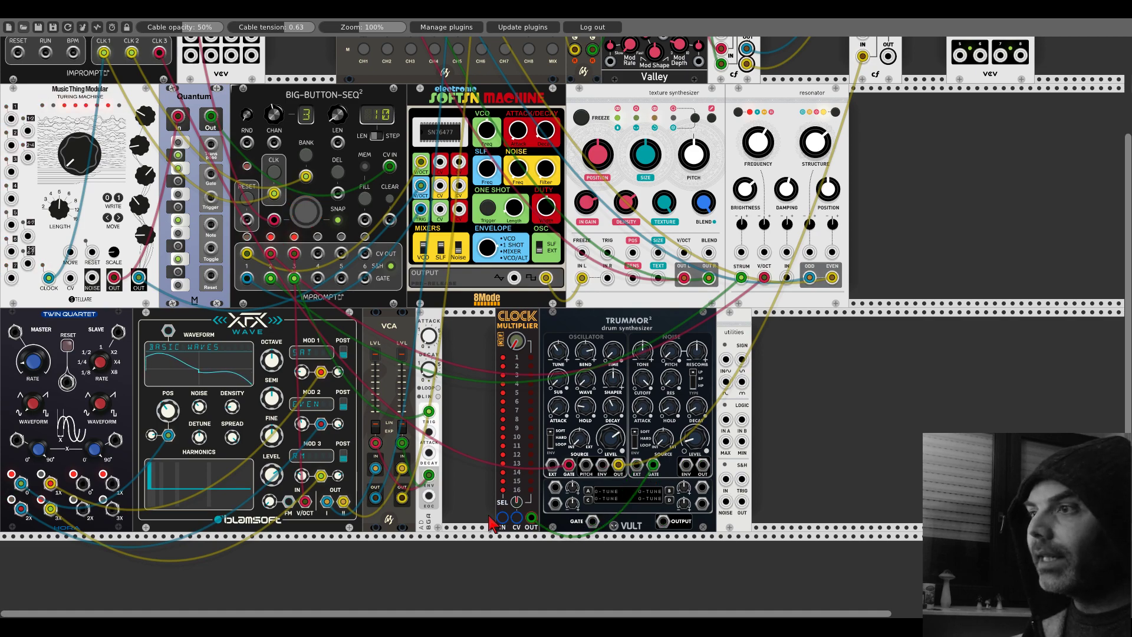
Step: Patch Clocked's master CLK output to the Clock Multiplier's IN
scroll(167, 112, up, 5)
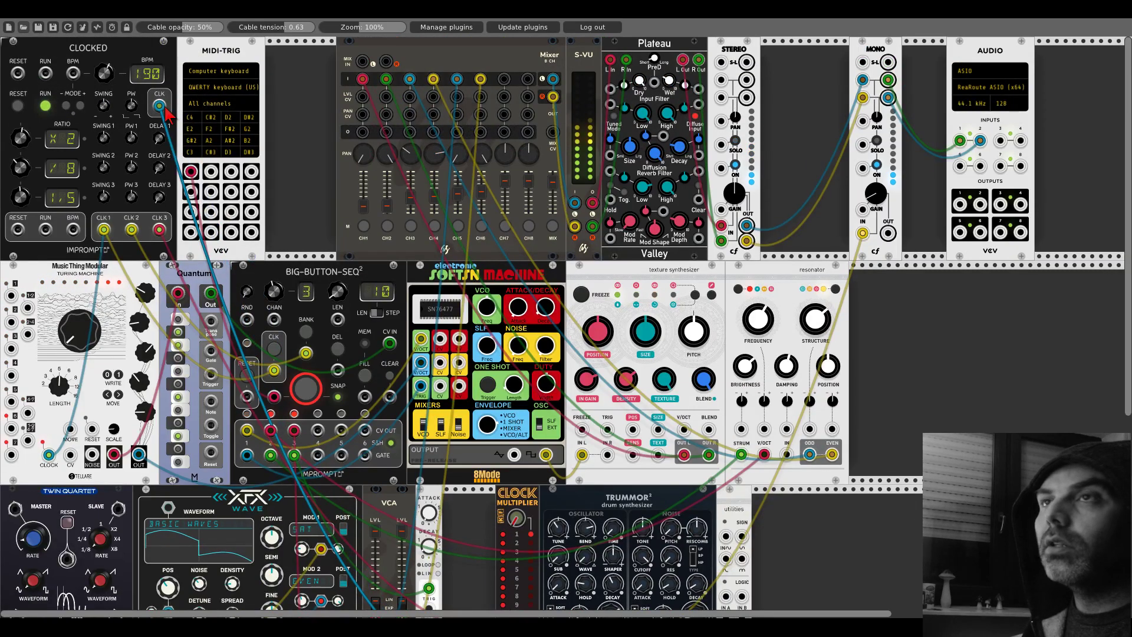
drag(159, 106, 553, 405)
scroll(201, 254, down, 7)
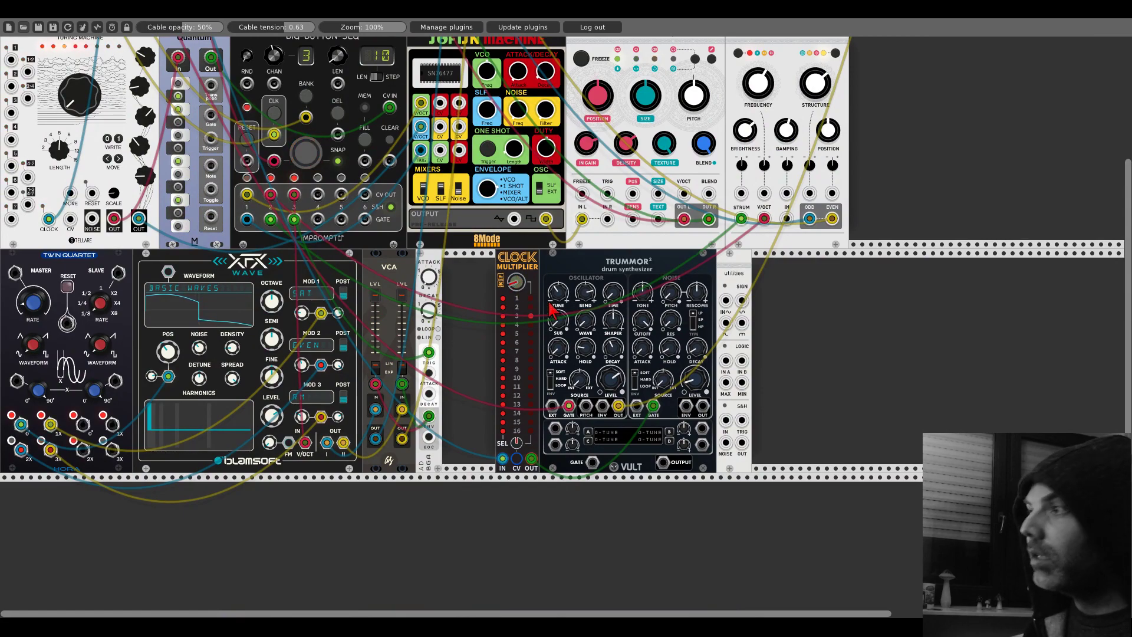
scroll(610, 300, up, 7)
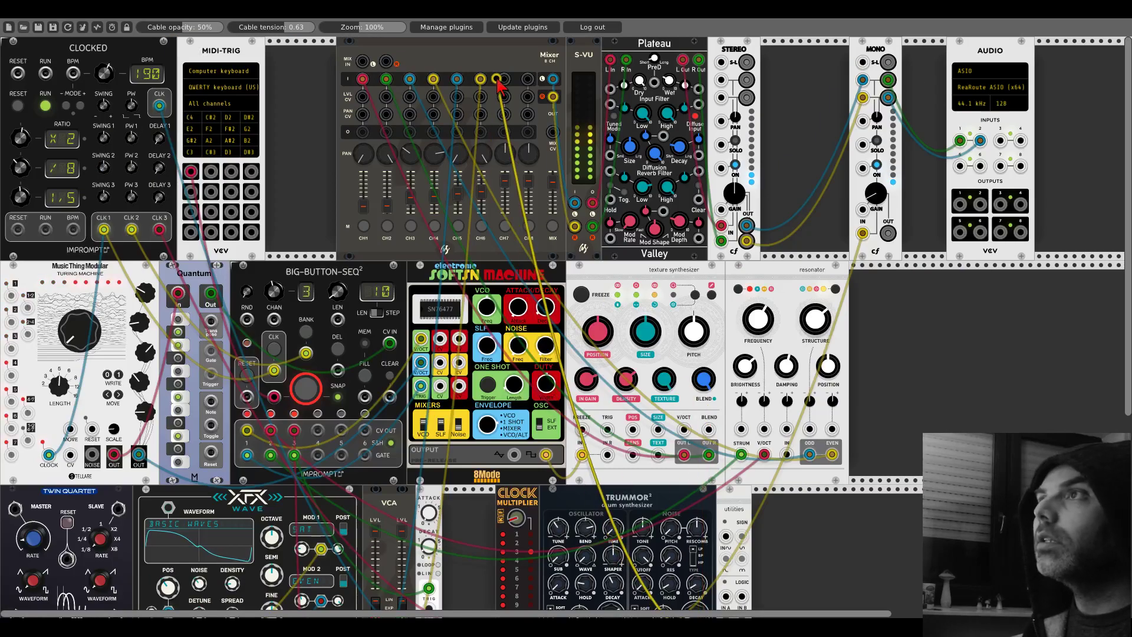
drag(504, 80, 725, 412)
scroll(506, 82, down, 7)
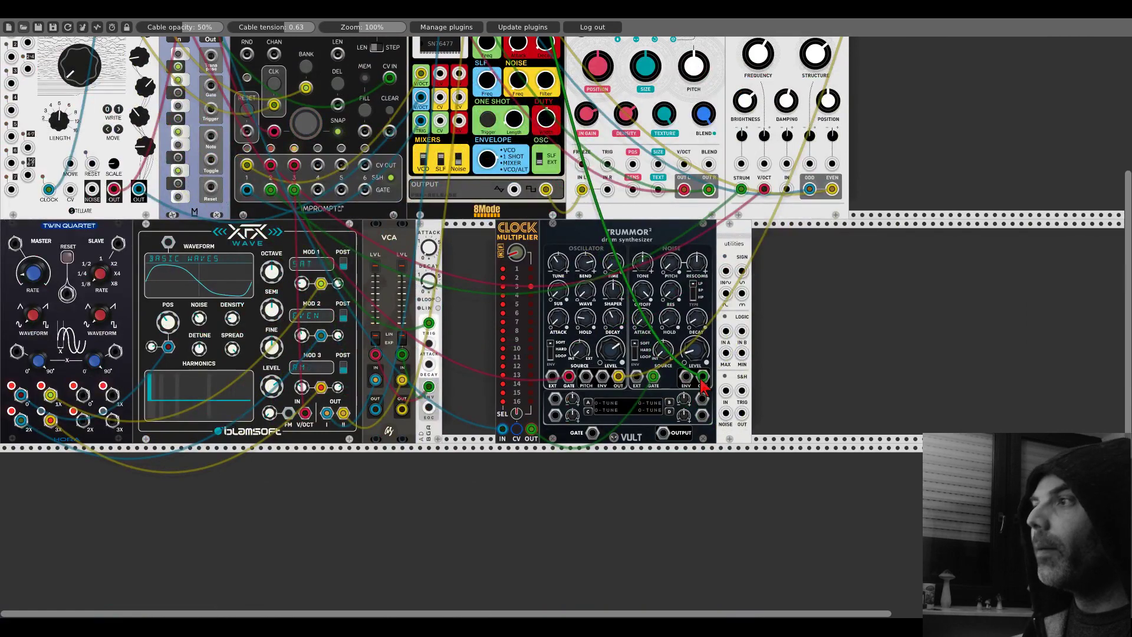
Step: Patch Clocked's CLK 1 output to the TRIG input of the Utilities module's S&H section
scroll(469, 318, up, 3)
scroll(469, 318, up, 4)
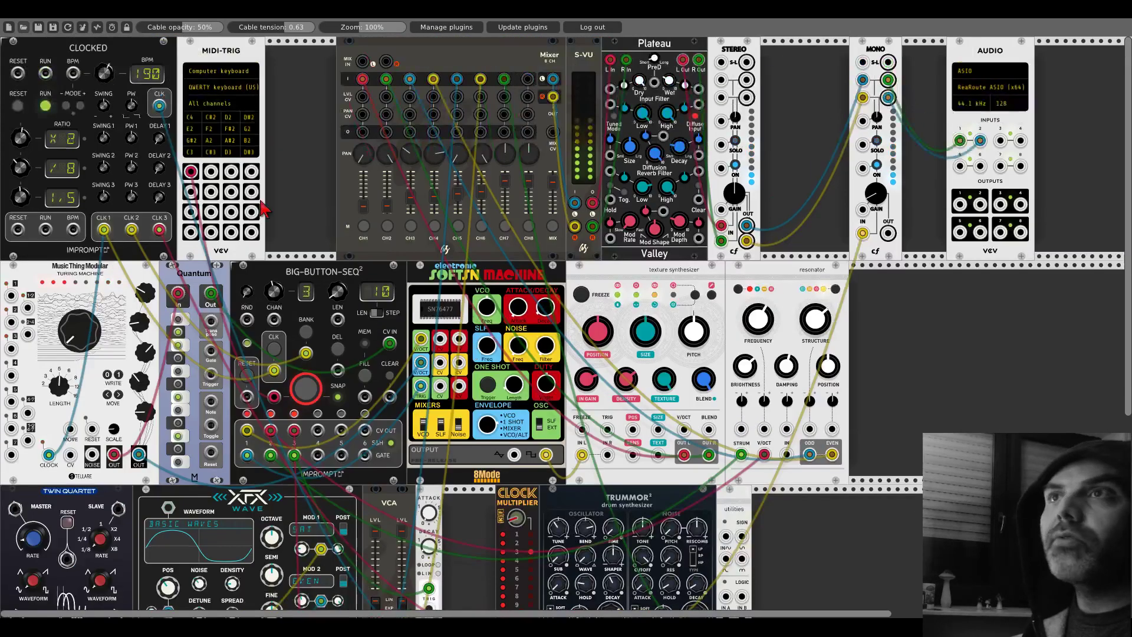
scroll(590, 517, down, 6)
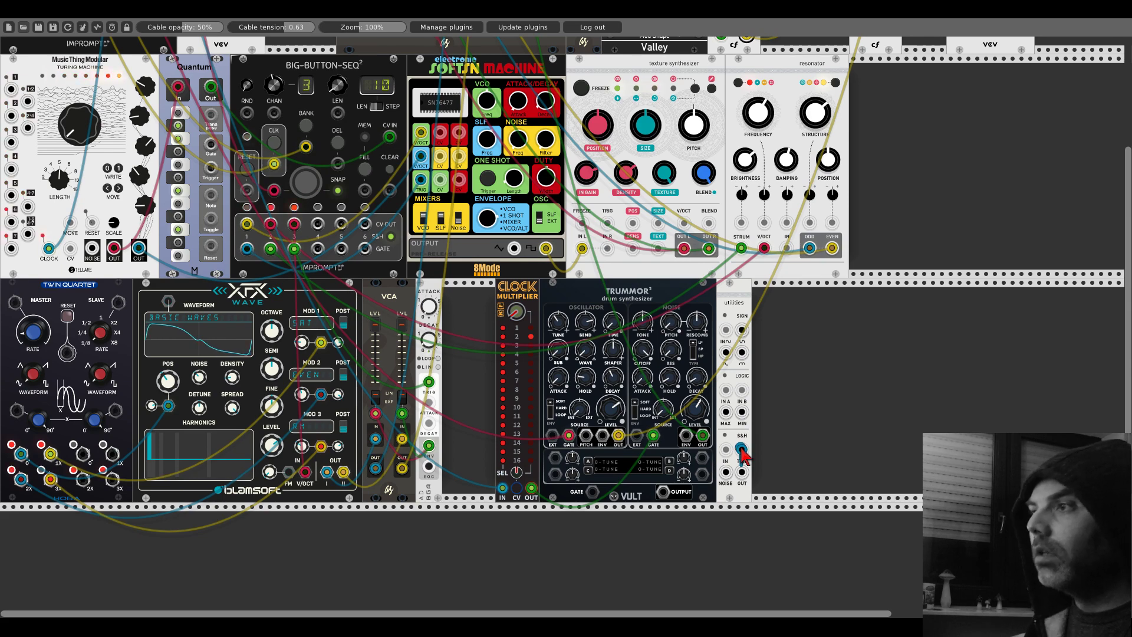
scroll(741, 454, up, 5)
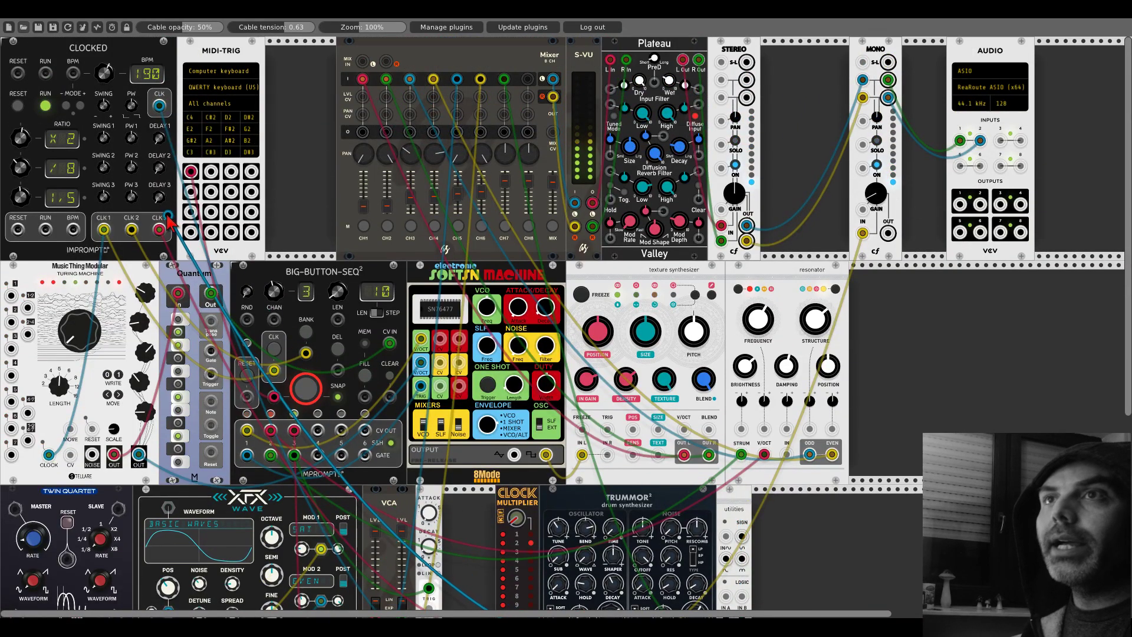
drag(168, 221, 104, 229)
Step: Remove the master clock cable, patch Clocked's CLK 1 directly to Trummor 2's noise GATE, and delete the Clock Multiplier
scroll(369, 322, down, 3)
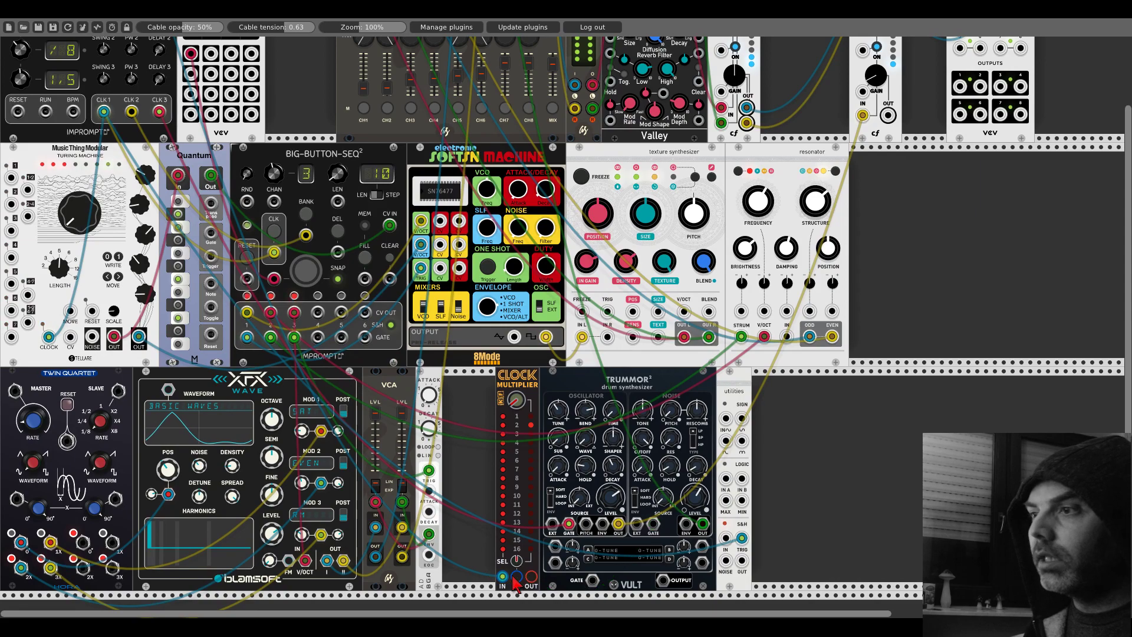
scroll(172, 277, up, 3)
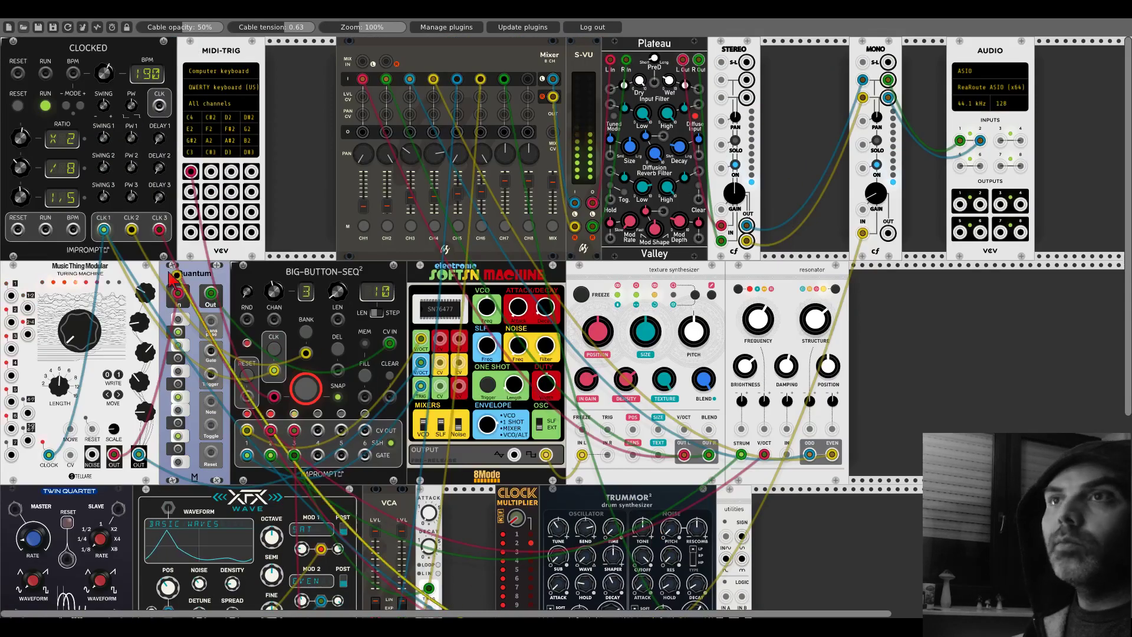
scroll(594, 471, down, 4)
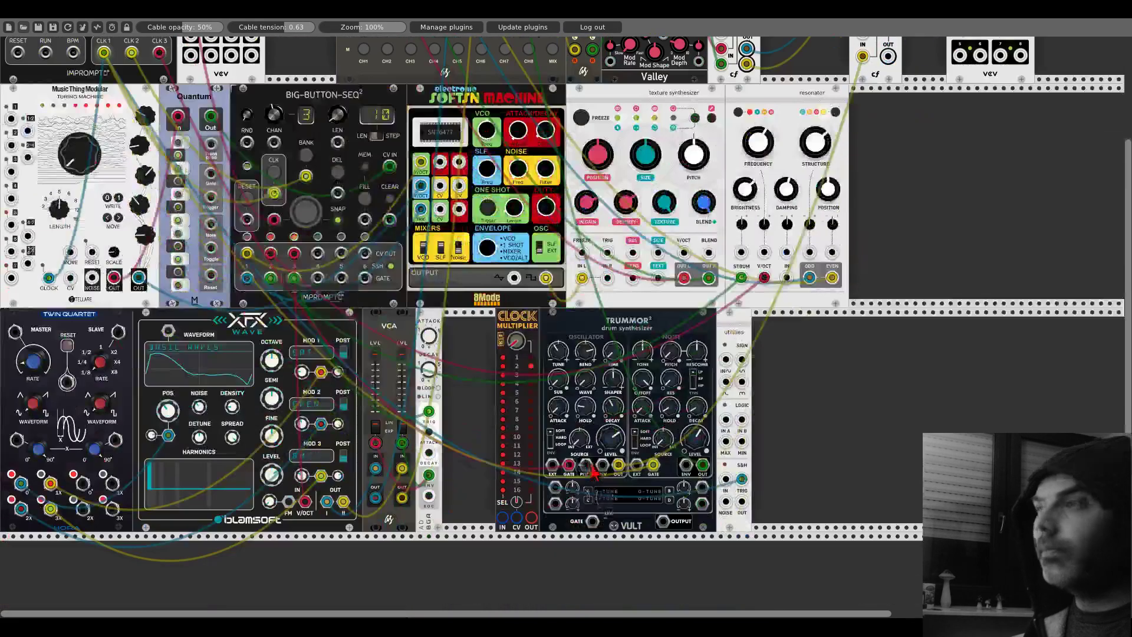
right_click(510, 323)
click(522, 447)
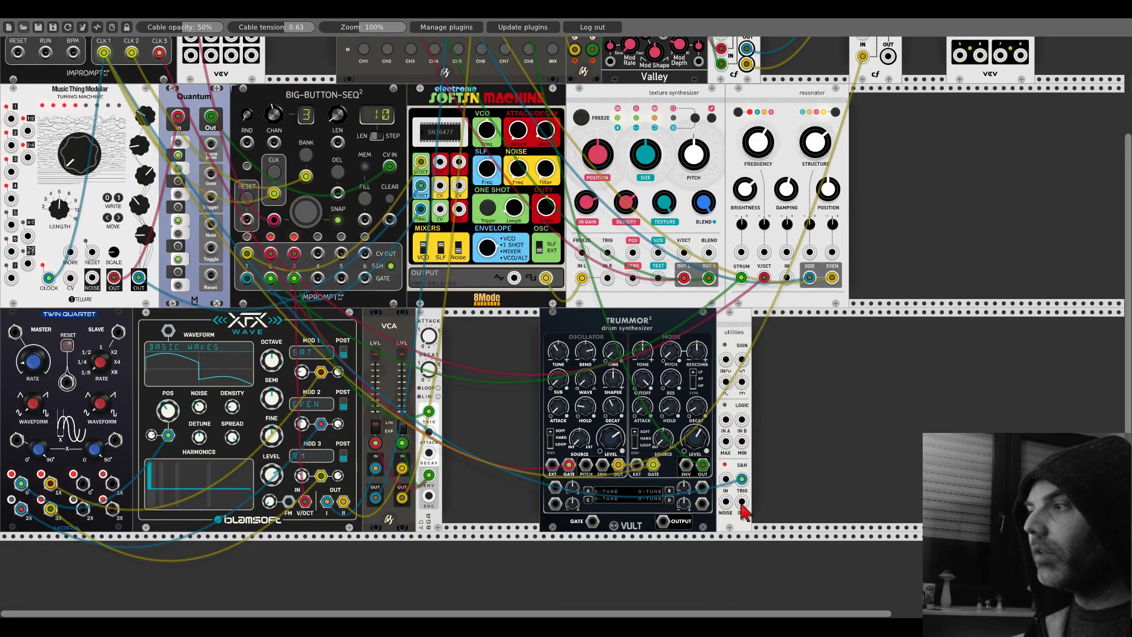
Step: Patch the Utilities S&H OUT to Trummor 2's modulation input B and assign that slot to noise decay (N-DECAY)
drag(741, 502, 701, 487)
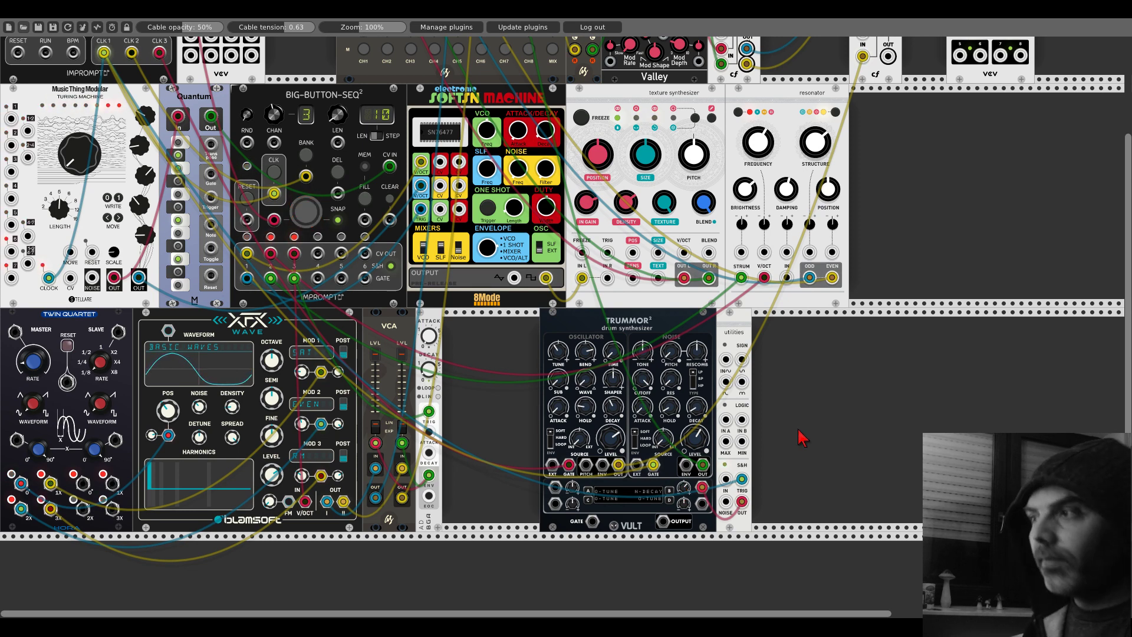
scroll(799, 436, up, 2)
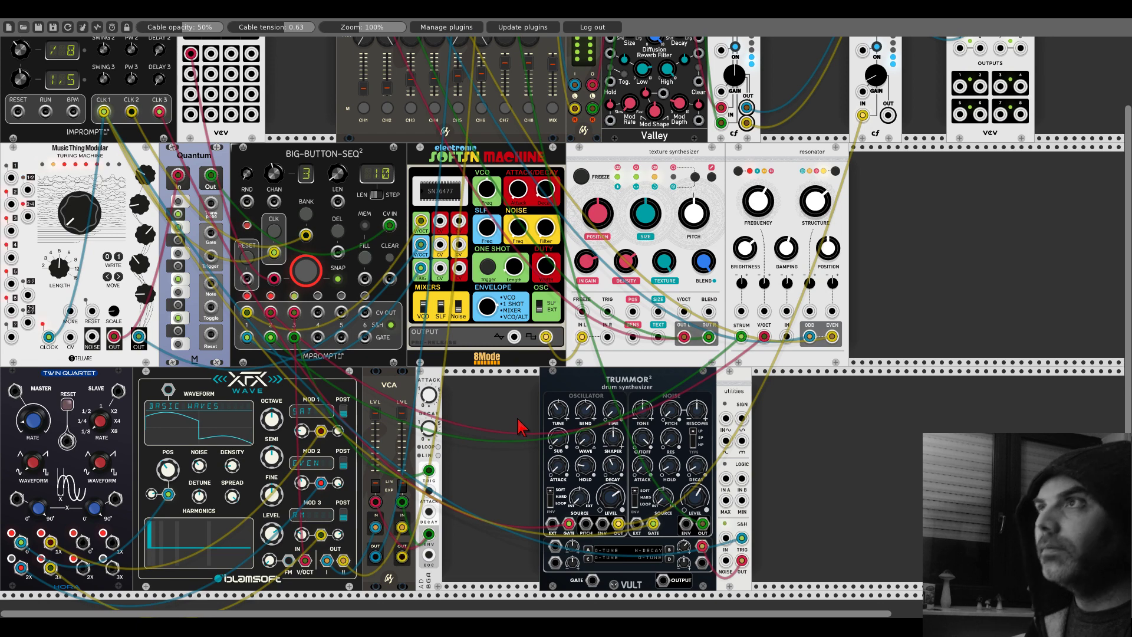
scroll(519, 427, up, 2)
scroll(519, 427, down, 3)
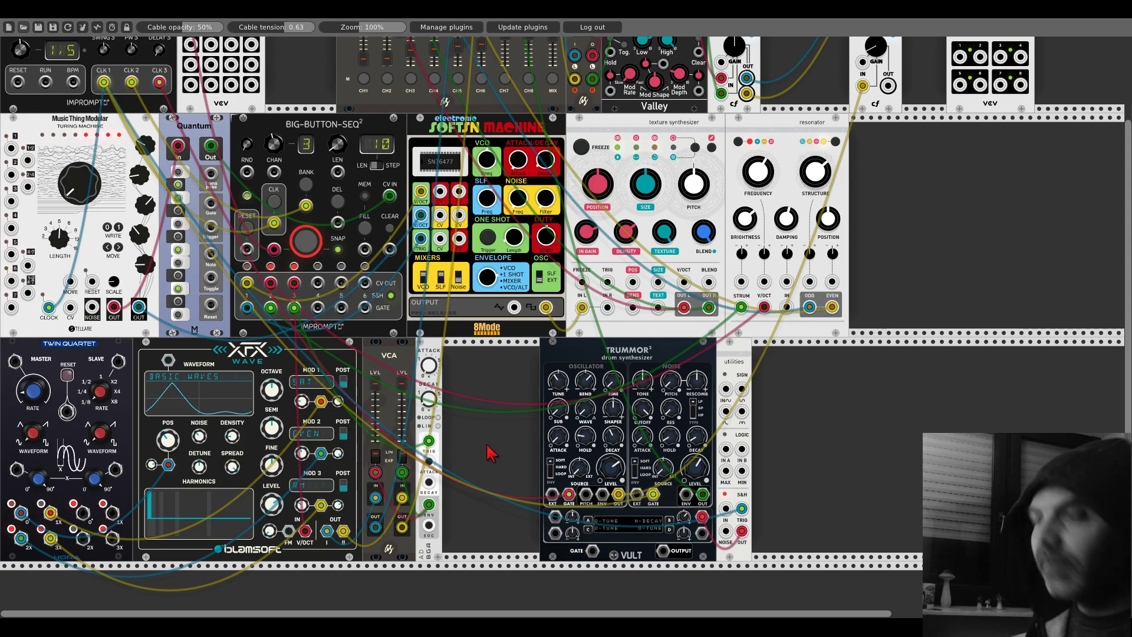
scroll(490, 455, up, 2)
scroll(490, 454, up, 3)
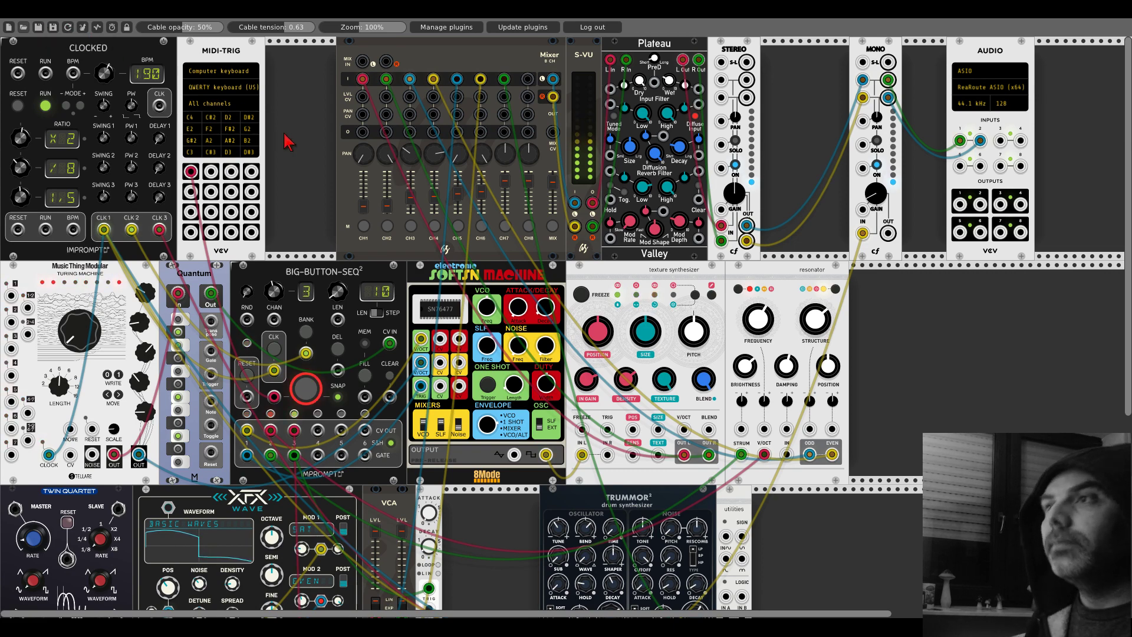
scroll(287, 142, down, 2)
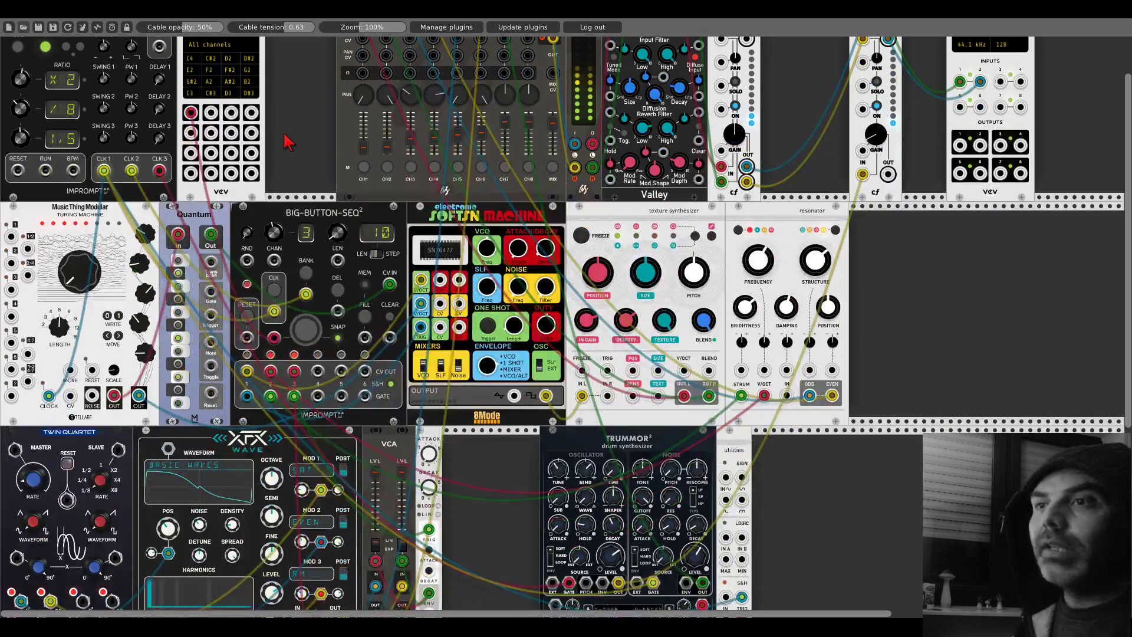
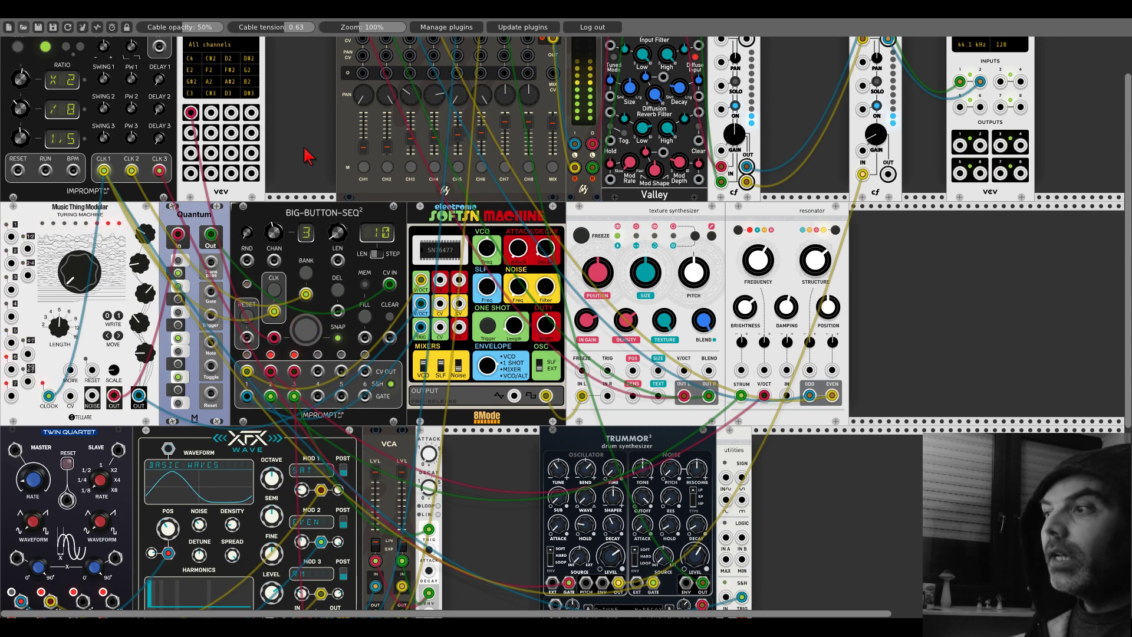
Step: Patch the Utilities S&H OUT to Trummor 2's modulation input below B as well, and assign that slot to N-RESCOM
scroll(444, 320, down, 5)
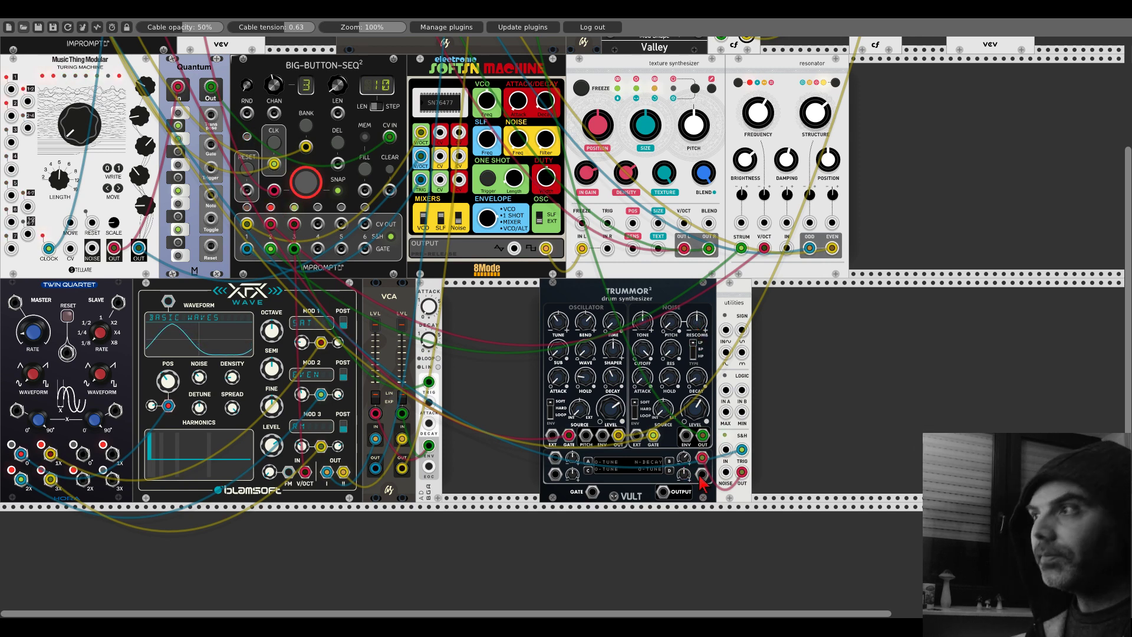
click(669, 470)
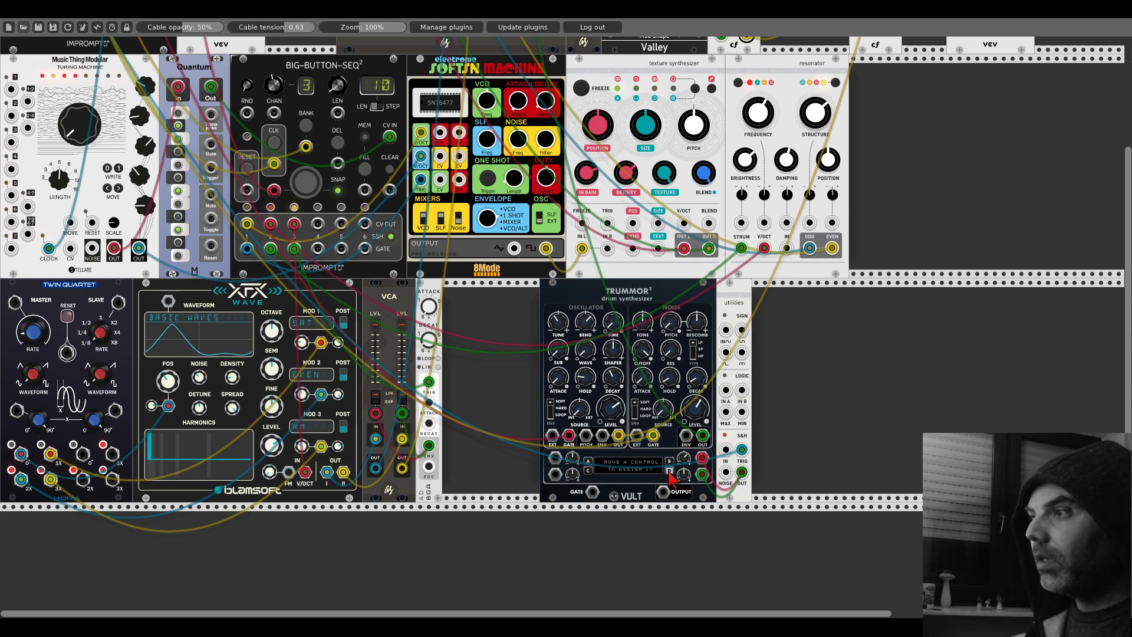
click(669, 470)
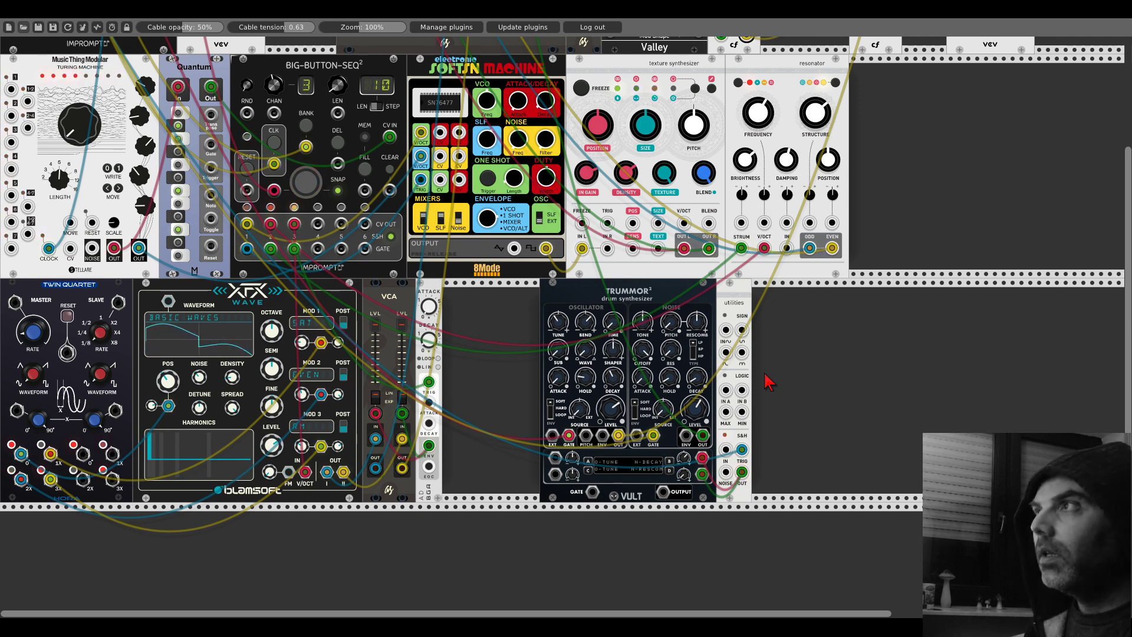
Step: Make room after Plateau by placing the Mono channel directly against Audio and the Stereo channel directly against Mono
scroll(769, 382, up, 4)
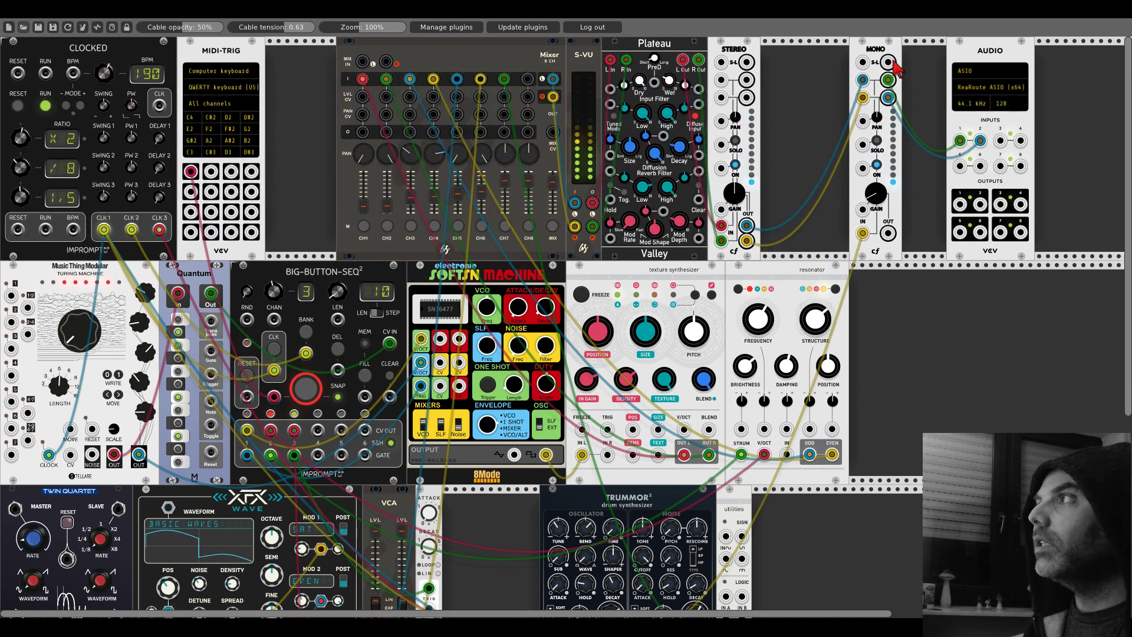
drag(894, 66, 1027, 66)
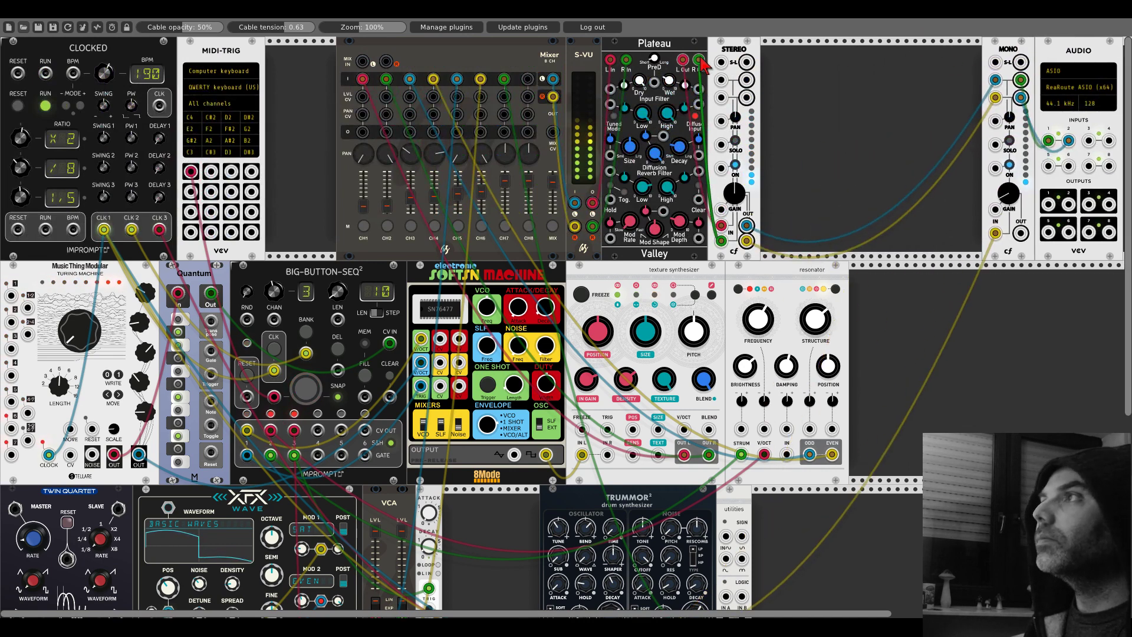
drag(734, 48, 954, 48)
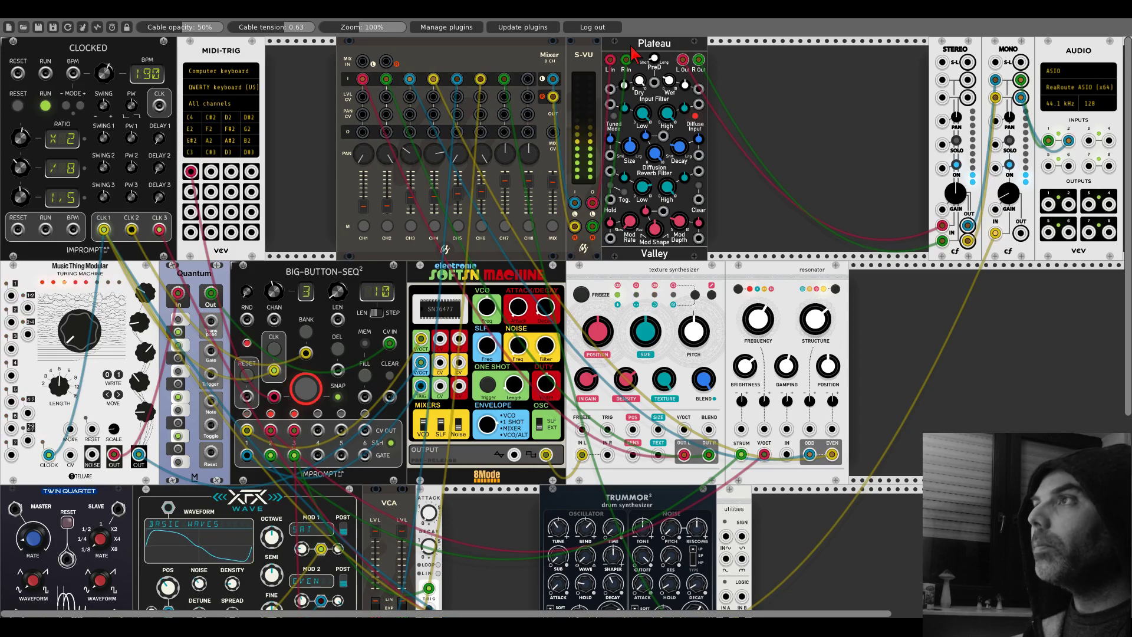
Step: Add a second Valley Plateau reverb beside Utilities and patch Trummor 2's OUTPUT to its L In
scroll(628, 295, down, 5)
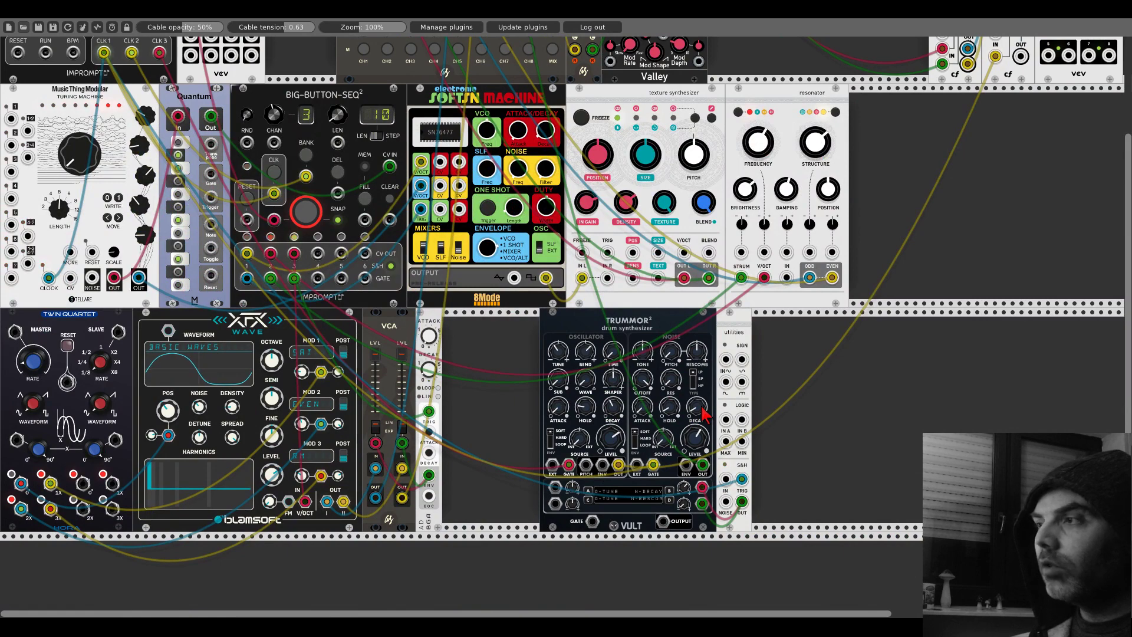
right_click(784, 399)
text(pl)
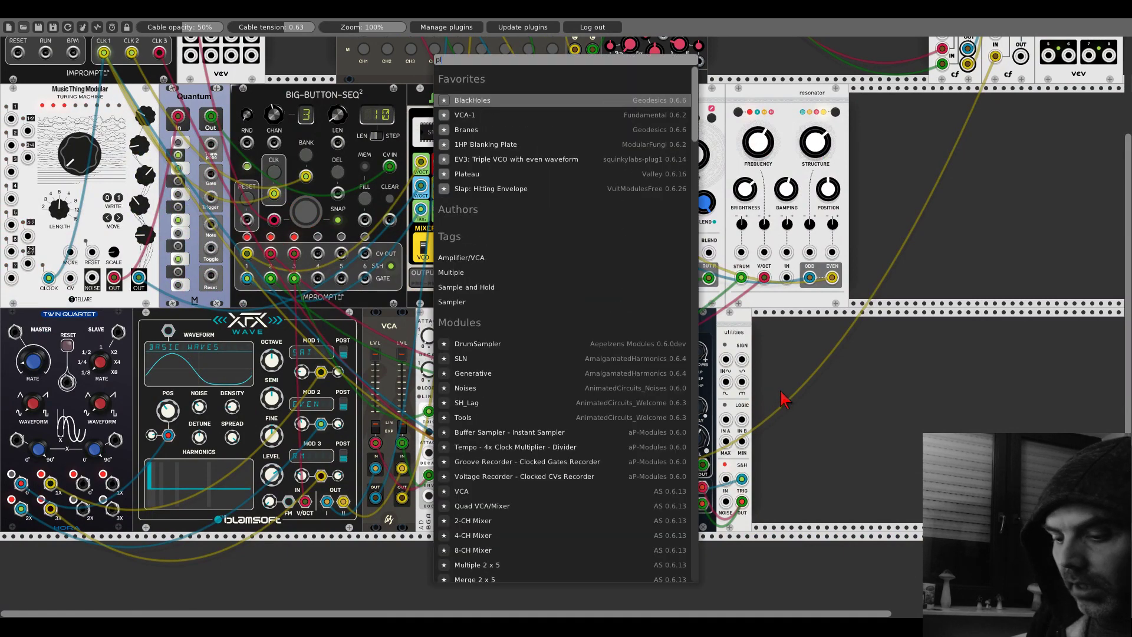
text(ata)
key(BackSpace)
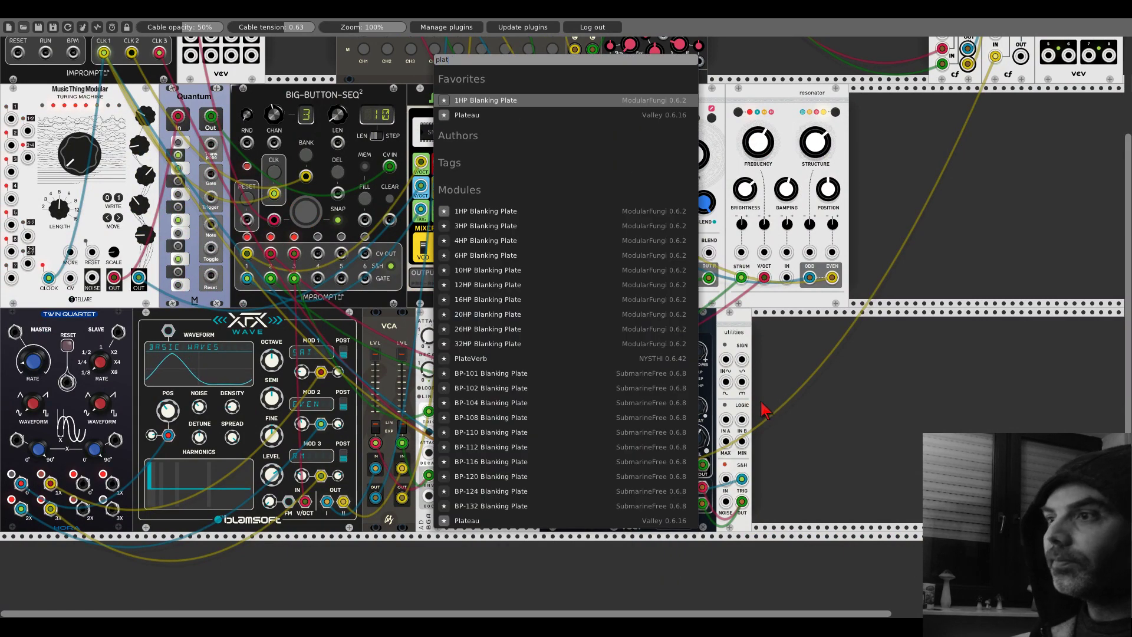
click(472, 524)
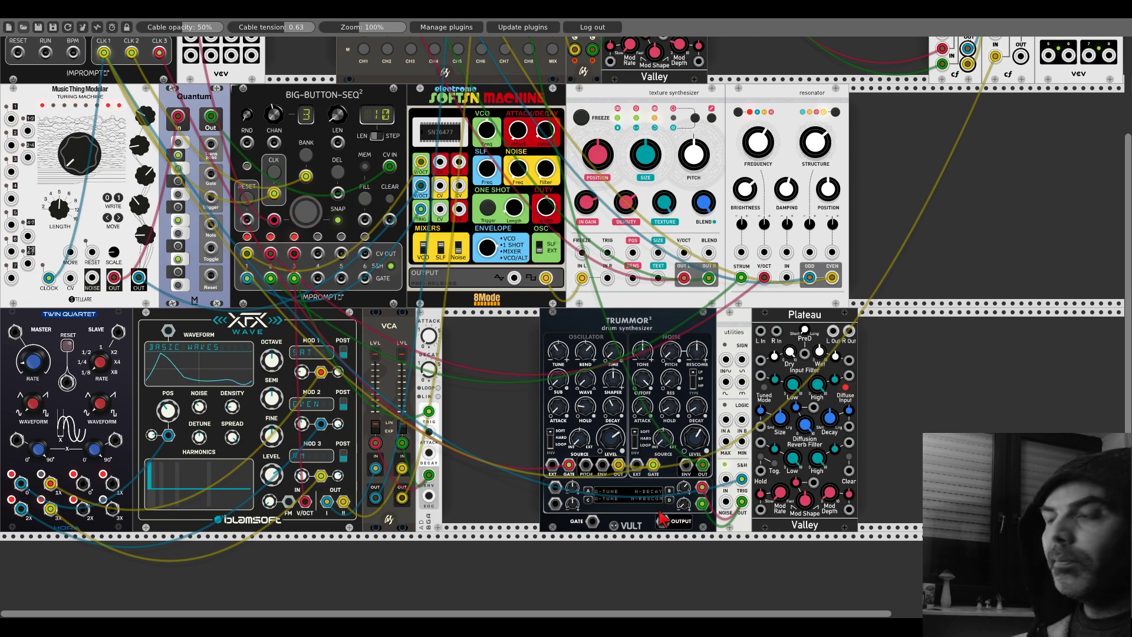
drag(663, 521, 789, 357)
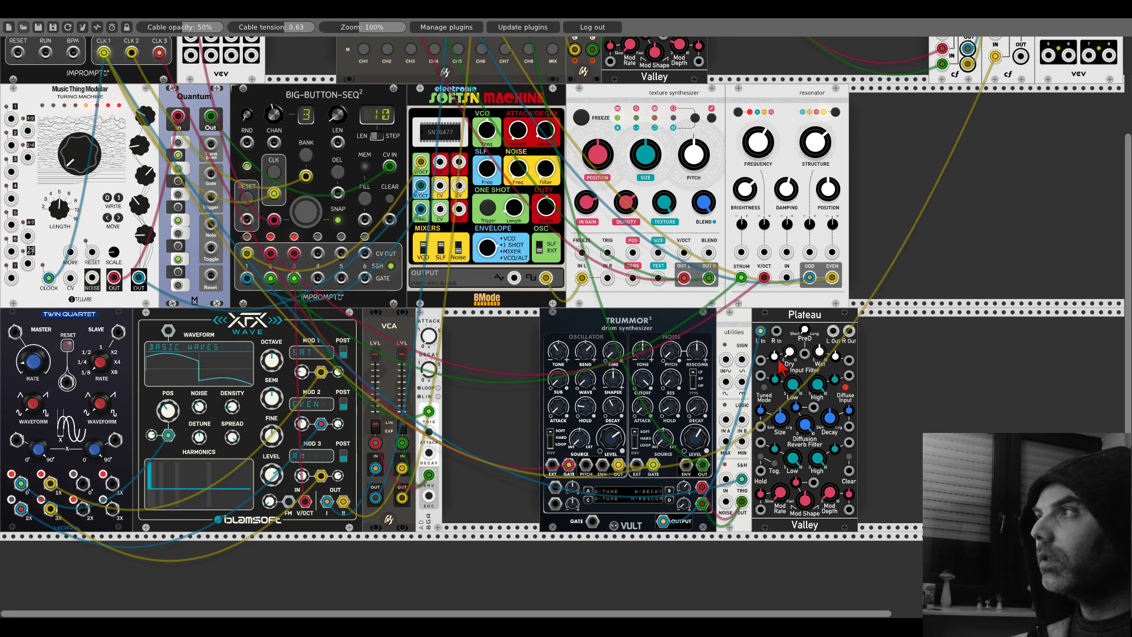
Step: Add another cf Stereo channel before the existing one and move the first Plateau's left and right output cables to its inputs
scroll(879, 234, up, 5)
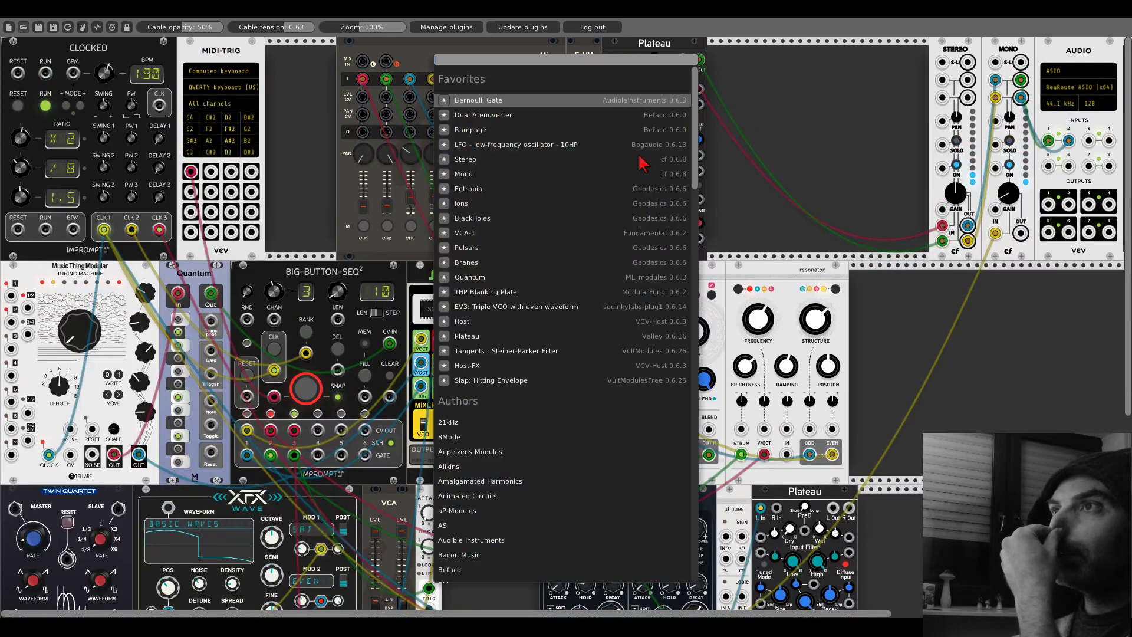
click(588, 165)
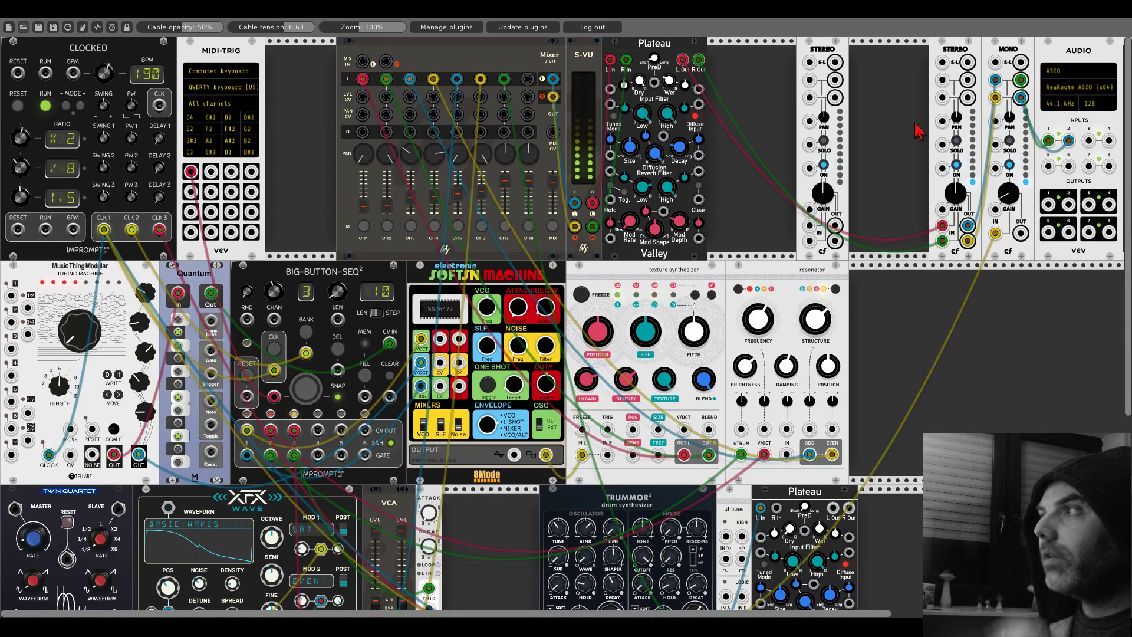
drag(942, 227, 809, 240)
drag(809, 79, 809, 227)
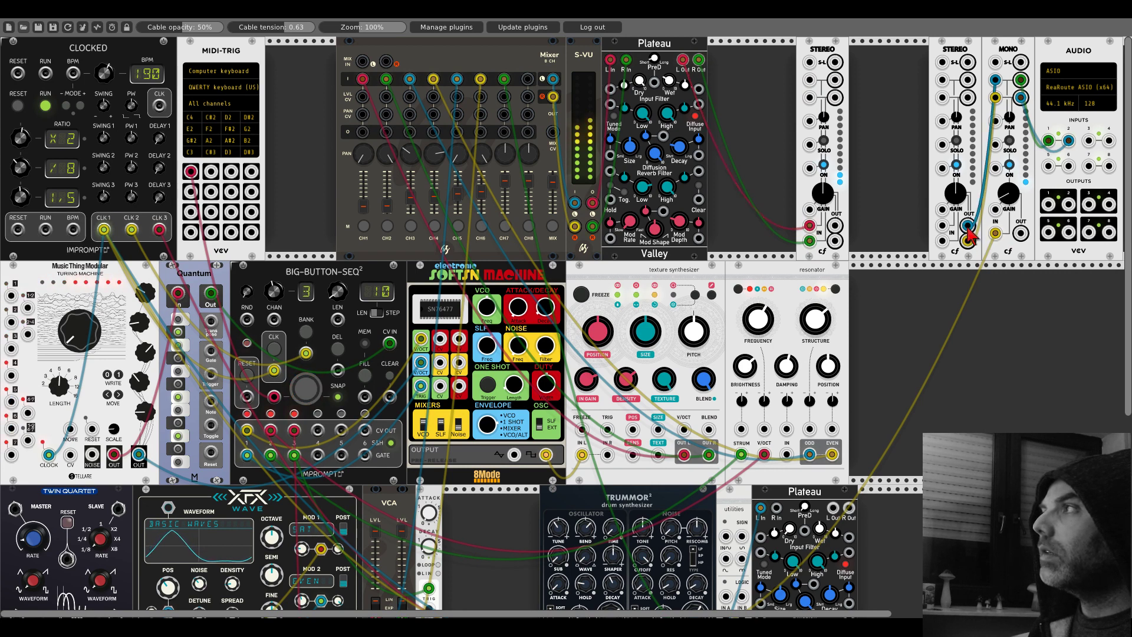
Step: Chain the new Stereo's upper outputs into the existing Stereo's upper inputs, and that Stereo's upper outputs into Mono
drag(967, 226, 967, 97)
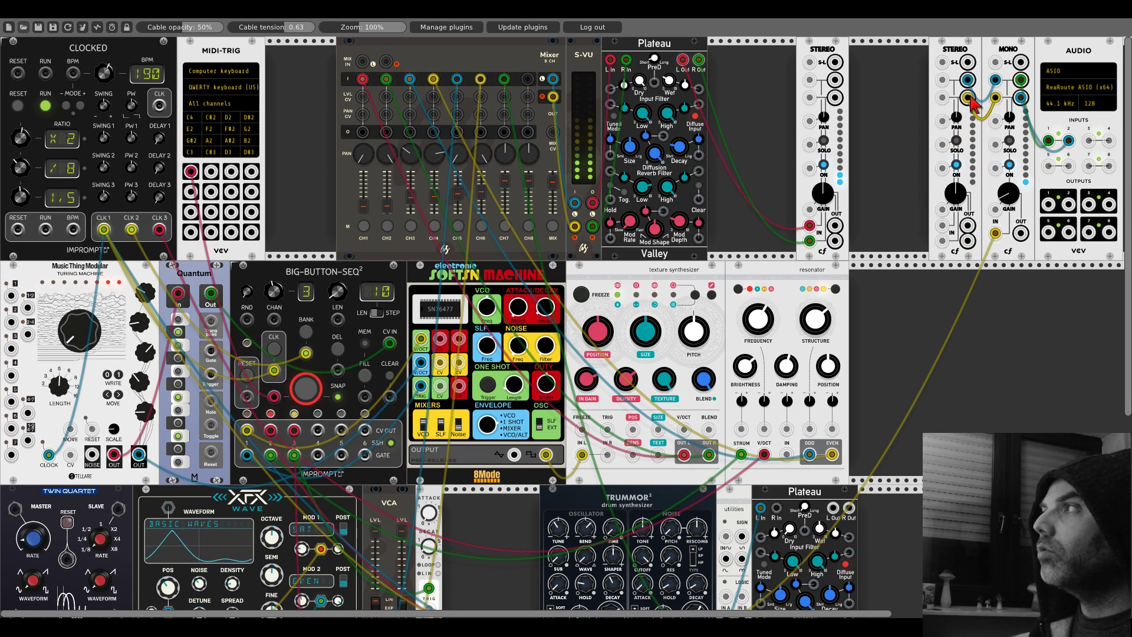
mouse_move(835, 79)
mouse_down()
mouse_move(964, 88)
mouse_move(942, 79)
mouse_move(872, 112)
mouse_move(835, 97)
mouse_up()
Step: Close the gaps in the upper row by moving both Stereo channels, Mono and Audio back towards the first Plateau
drag(825, 50, 720, 50)
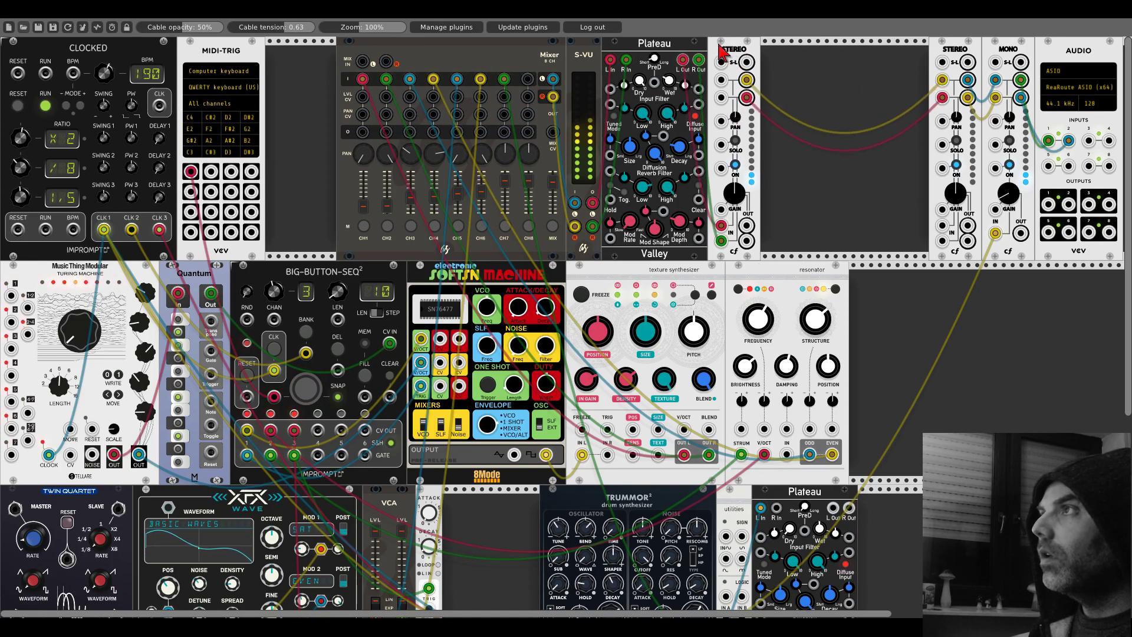
drag(972, 52, 844, 52)
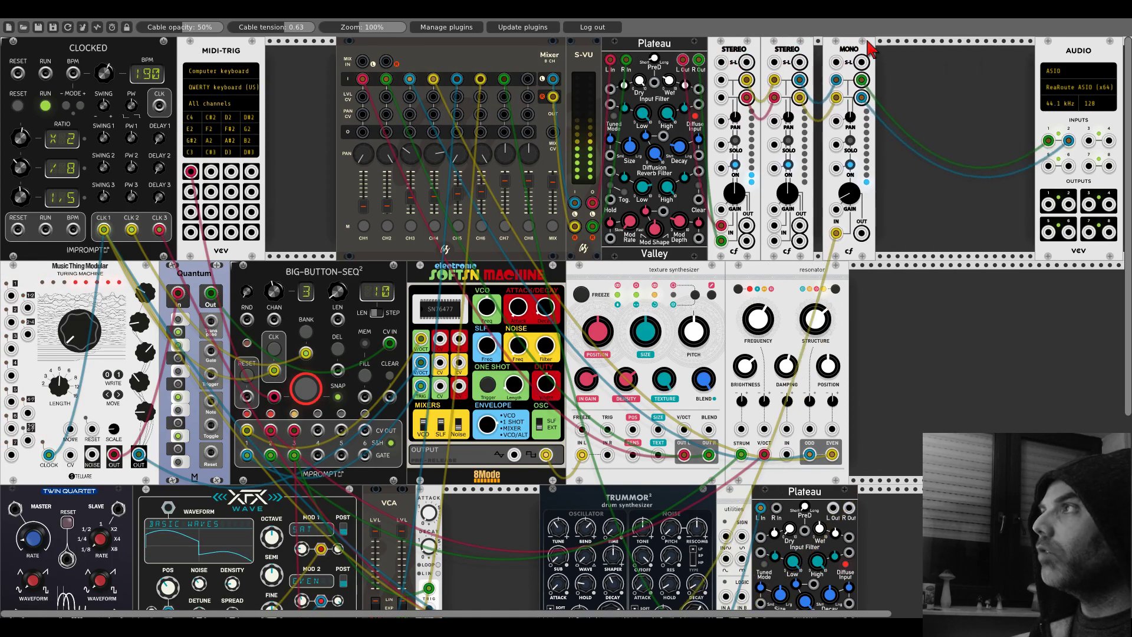
drag(1057, 53, 898, 53)
Step: Patch the second Plateau's L Out and R Out to the left and right inputs of the second Stereo channel
drag(774, 225, 757, 201)
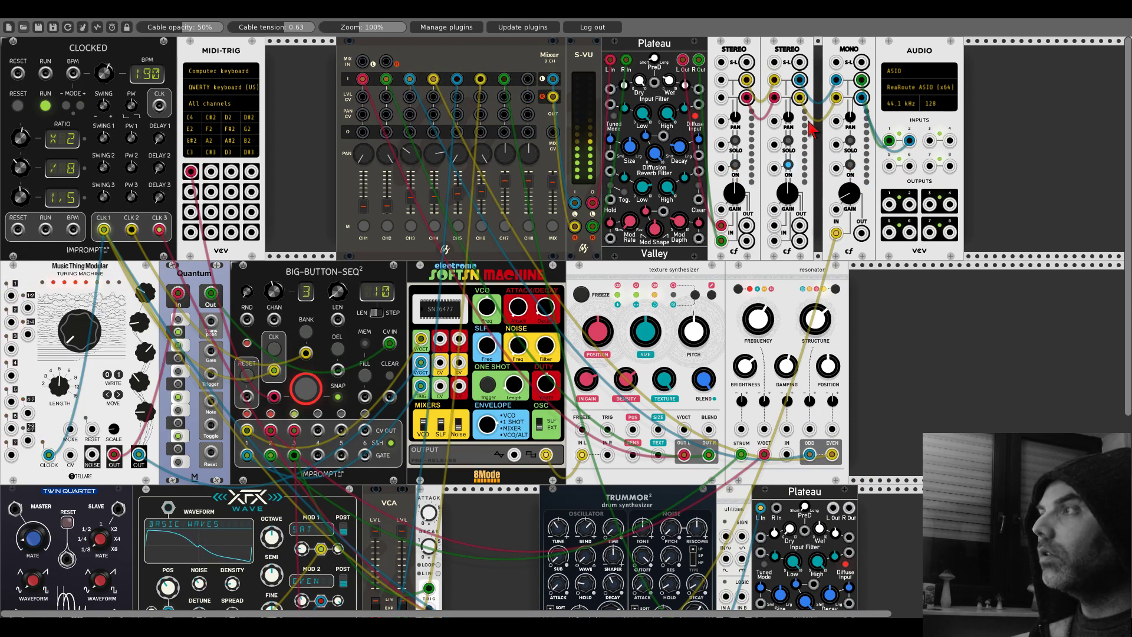
drag(774, 240, 833, 302)
scroll(781, 253, down, 5)
scroll(815, 207, up, 3)
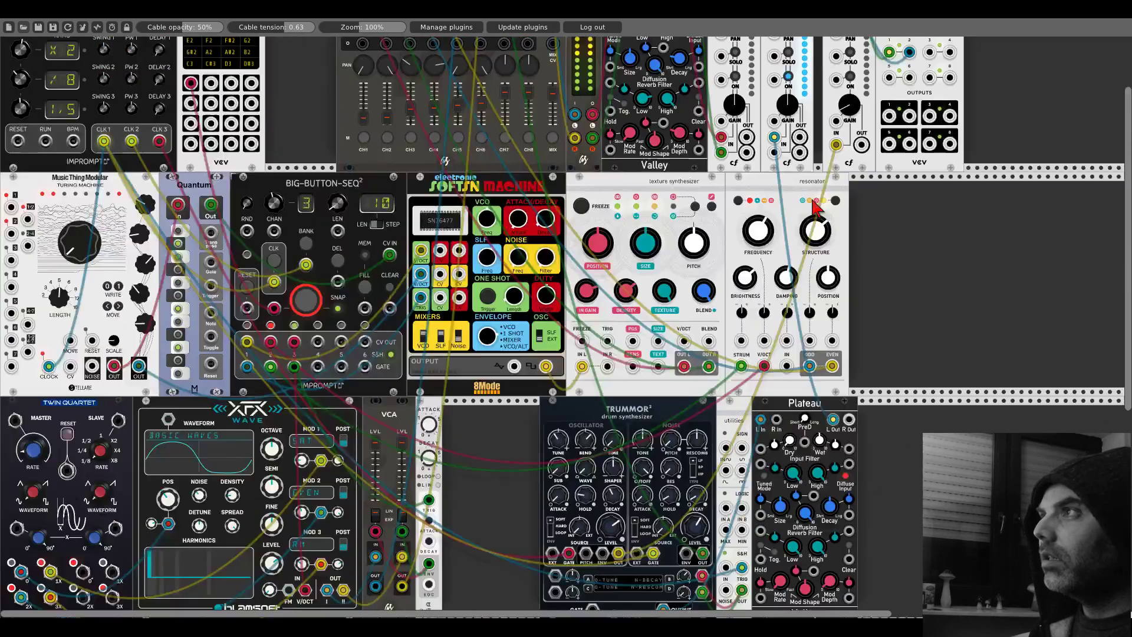
scroll(816, 207, up, 2)
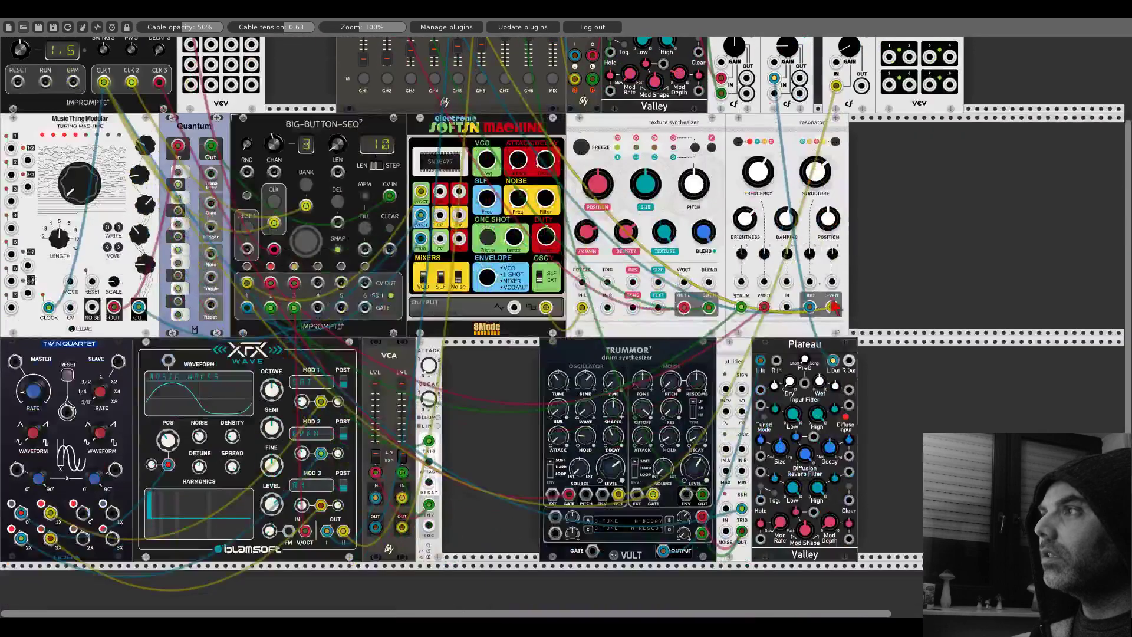
scroll(803, 202, down, 3)
drag(848, 359, 774, 93)
scroll(792, 160, up, 3)
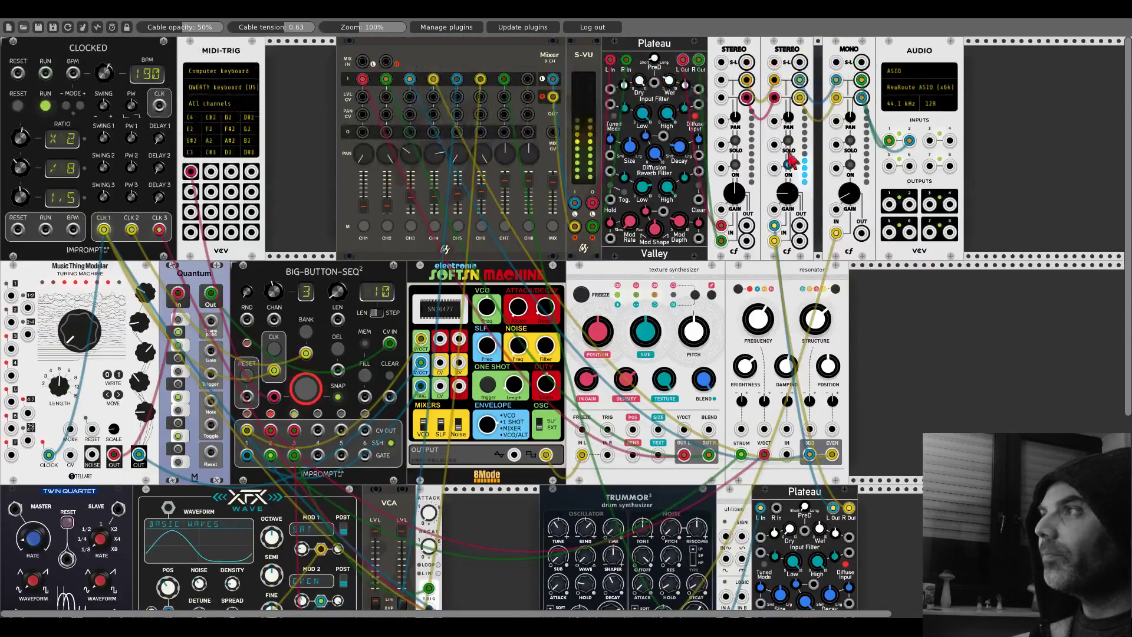
scroll(766, 345, down, 4)
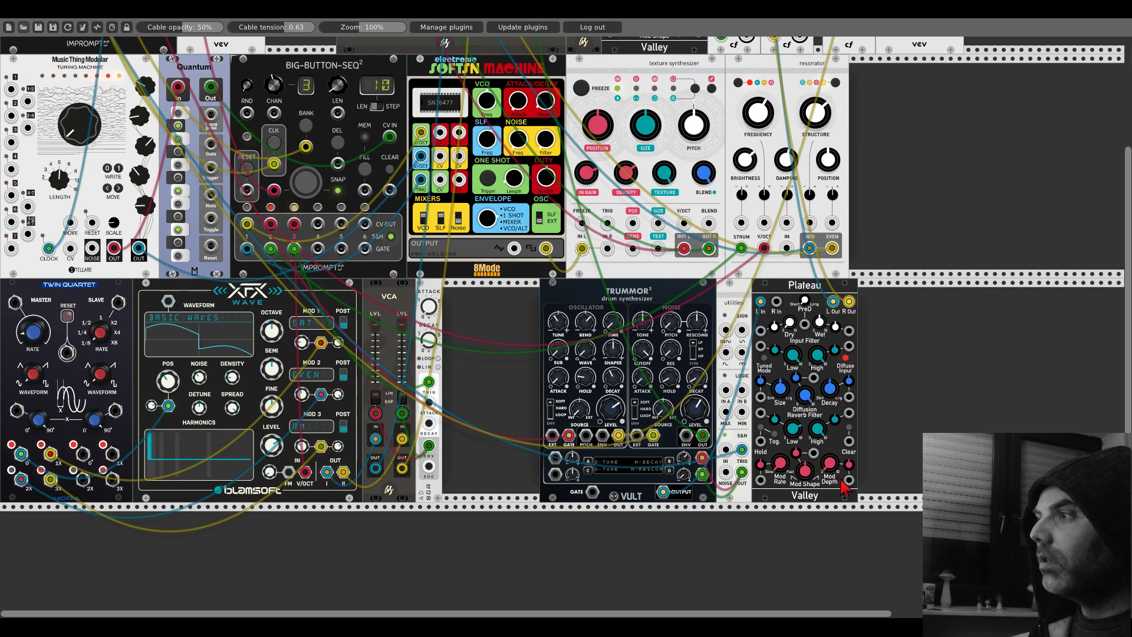
Step: Add a Befaco Rampage module directly after the second Plateau
scroll(882, 343, up, 5)
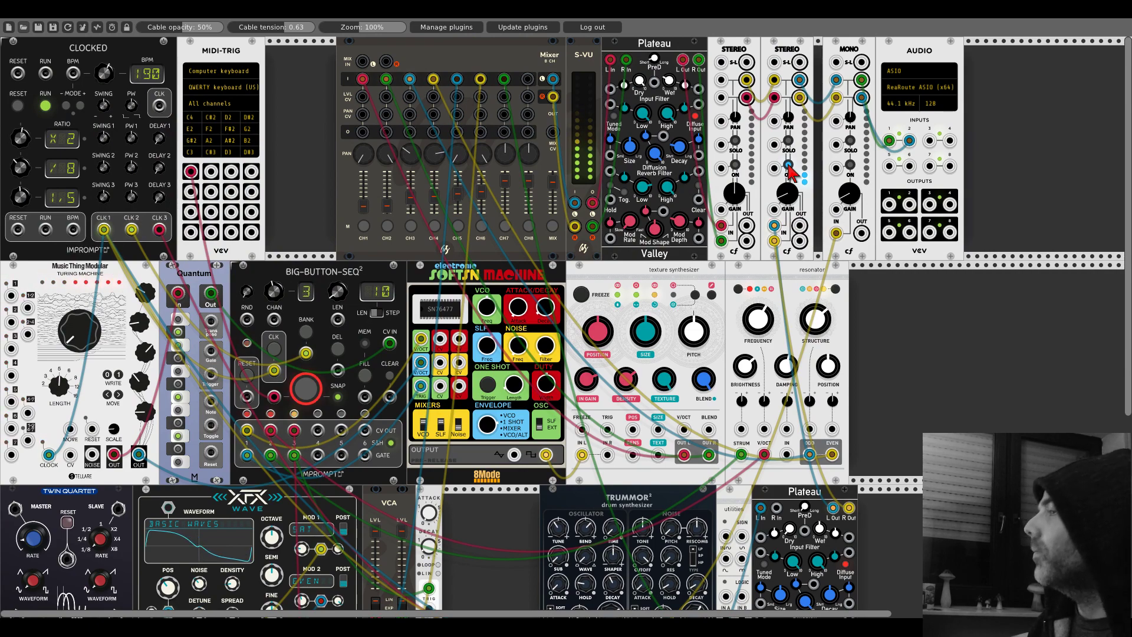
scroll(858, 418, down, 4)
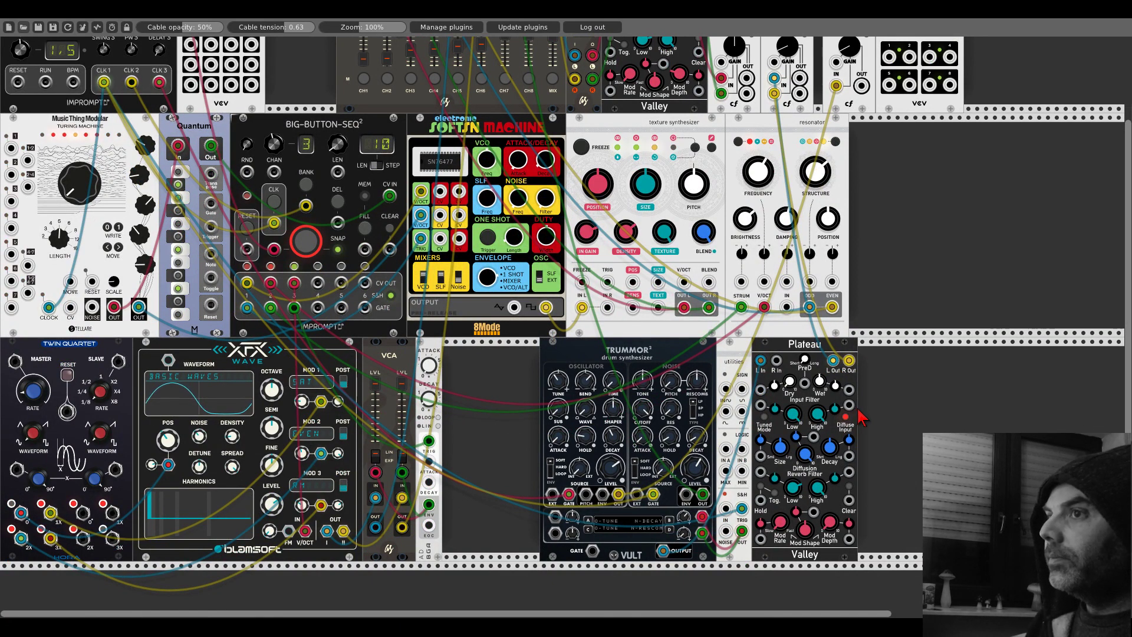
right_click(924, 419)
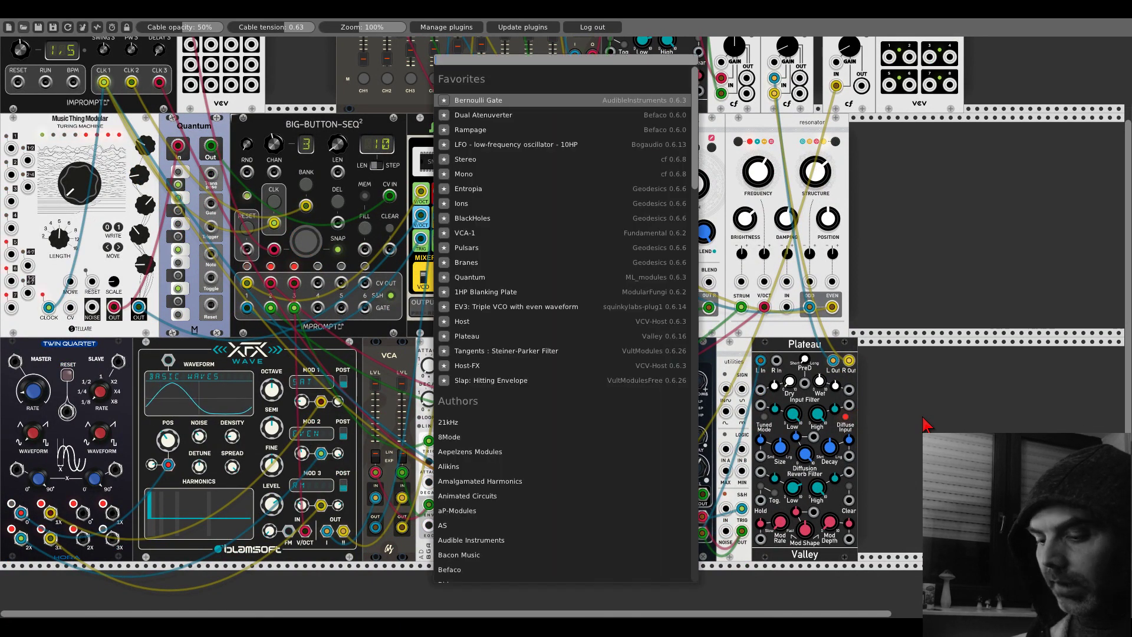
text(rampa)
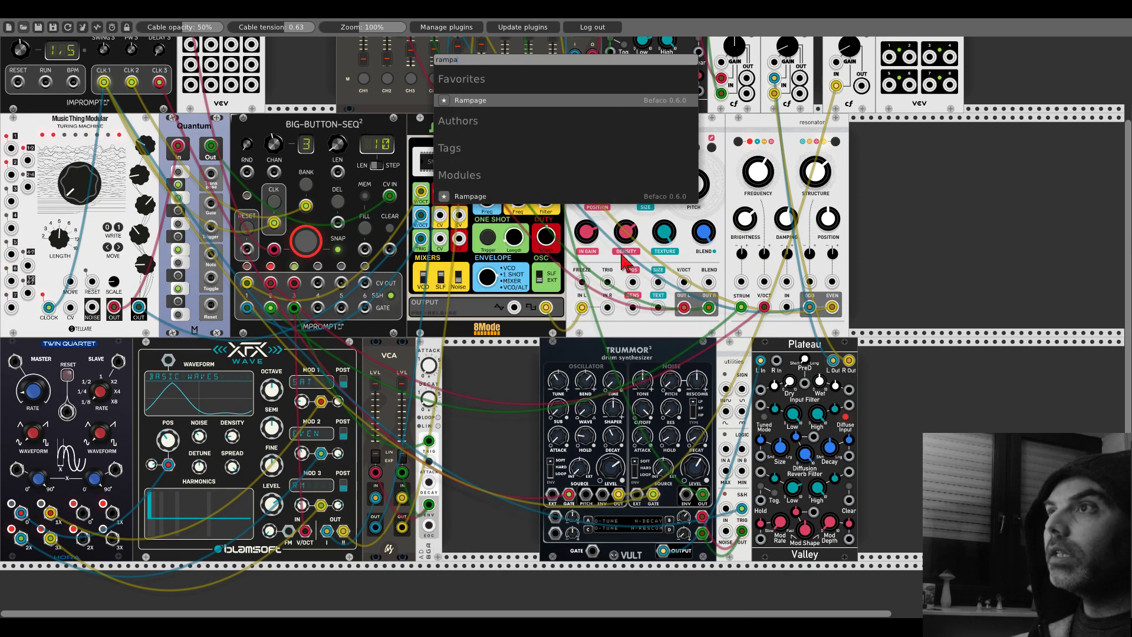
click(491, 197)
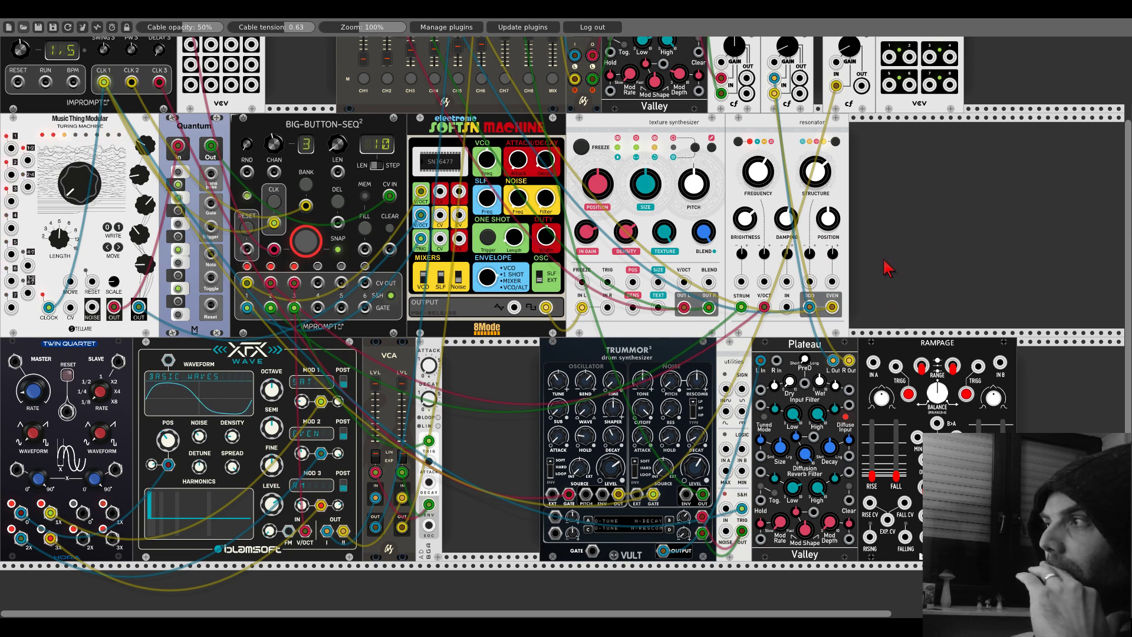
Step: Patch the second Plateau's L Out and R Out to Rampage's In A and In B
click(833, 360)
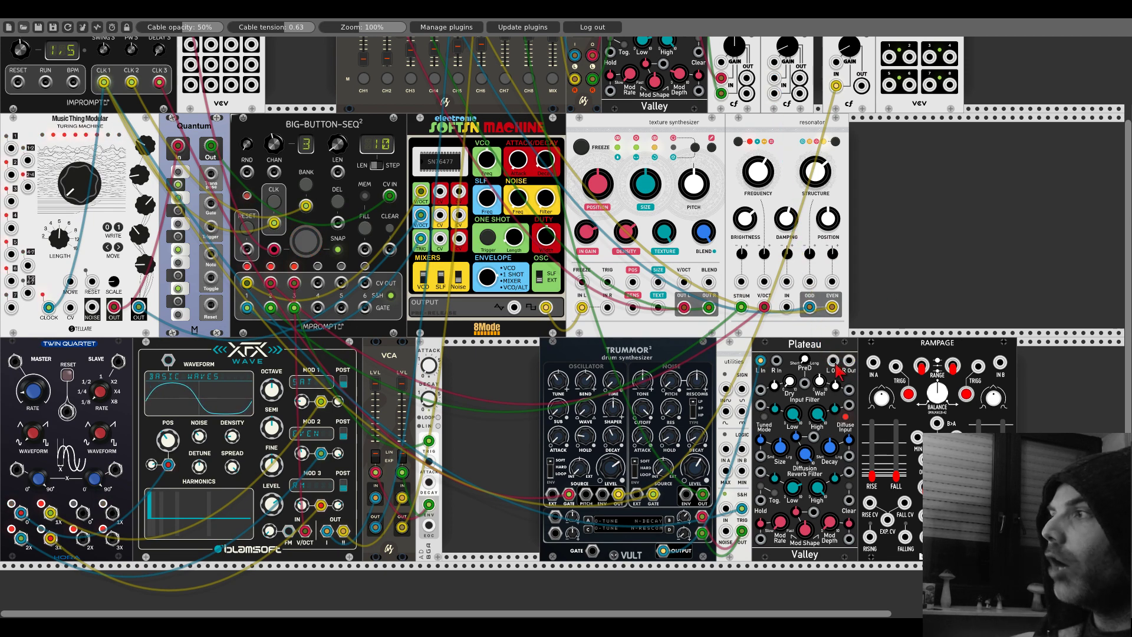
drag(833, 361, 1000, 362)
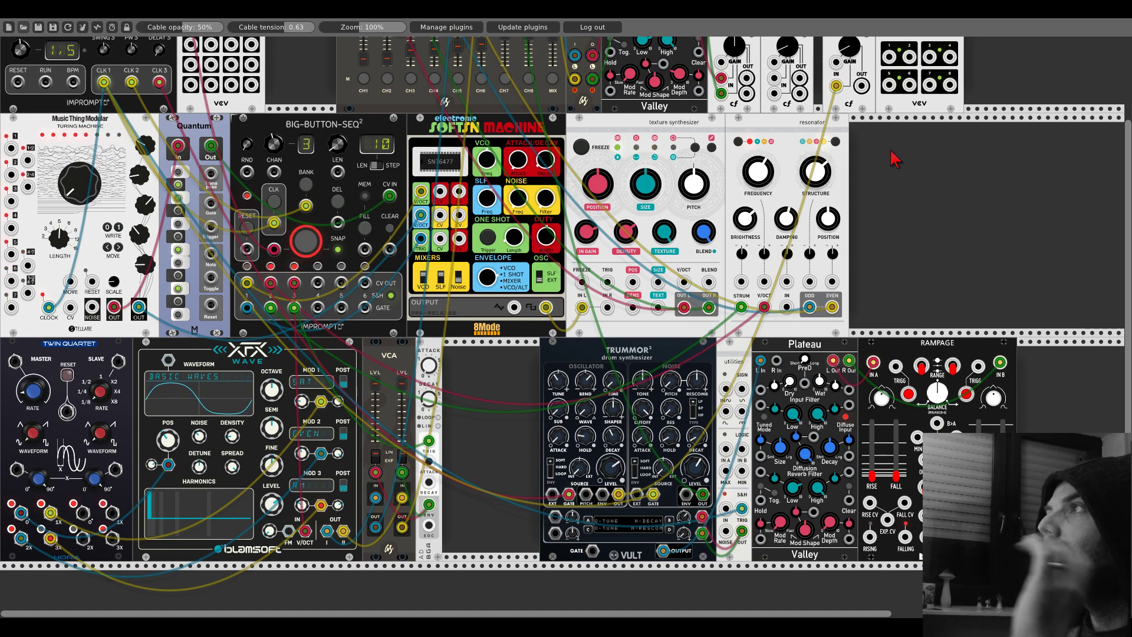
scroll(895, 158, up, 4)
scroll(836, 230, down, 2)
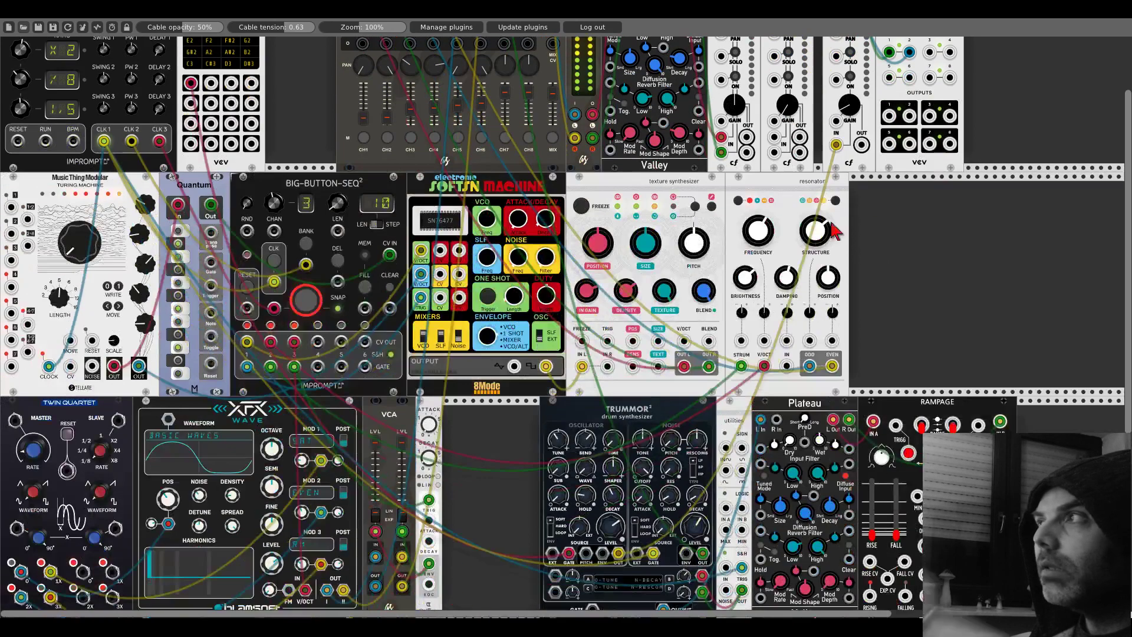
scroll(836, 230, down, 2)
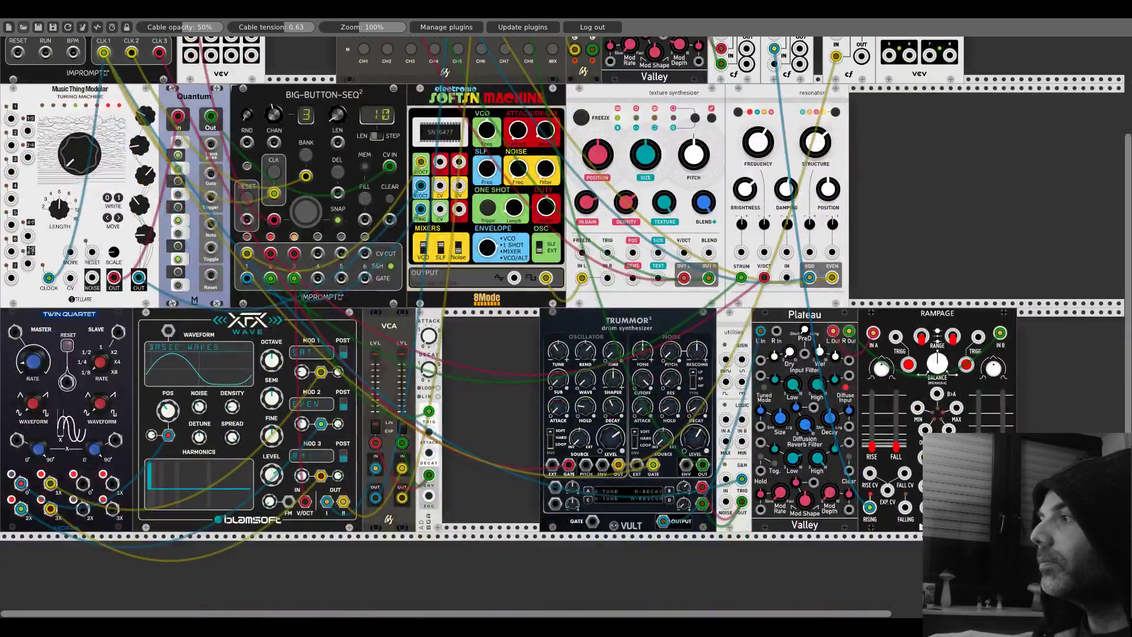
scroll(836, 230, up, 4)
drag(836, 230, 774, 241)
drag(786, 193, 787, 213)
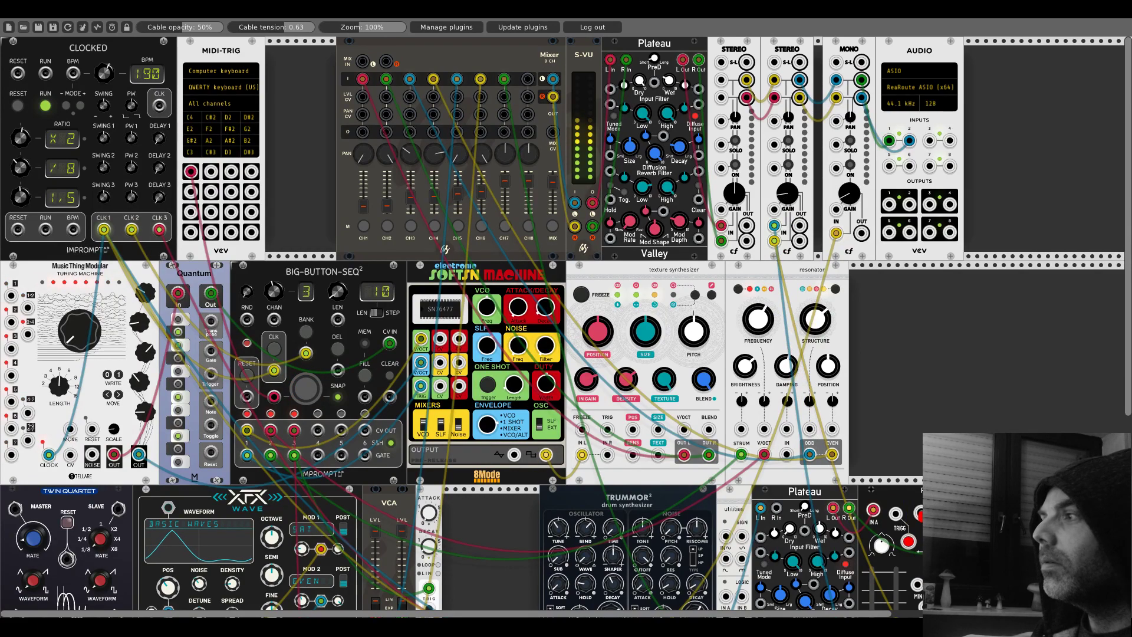
Step: Switch the second Stereo channel on and adjust Rampage's rise and fall sliders
scroll(907, 302, down, 4)
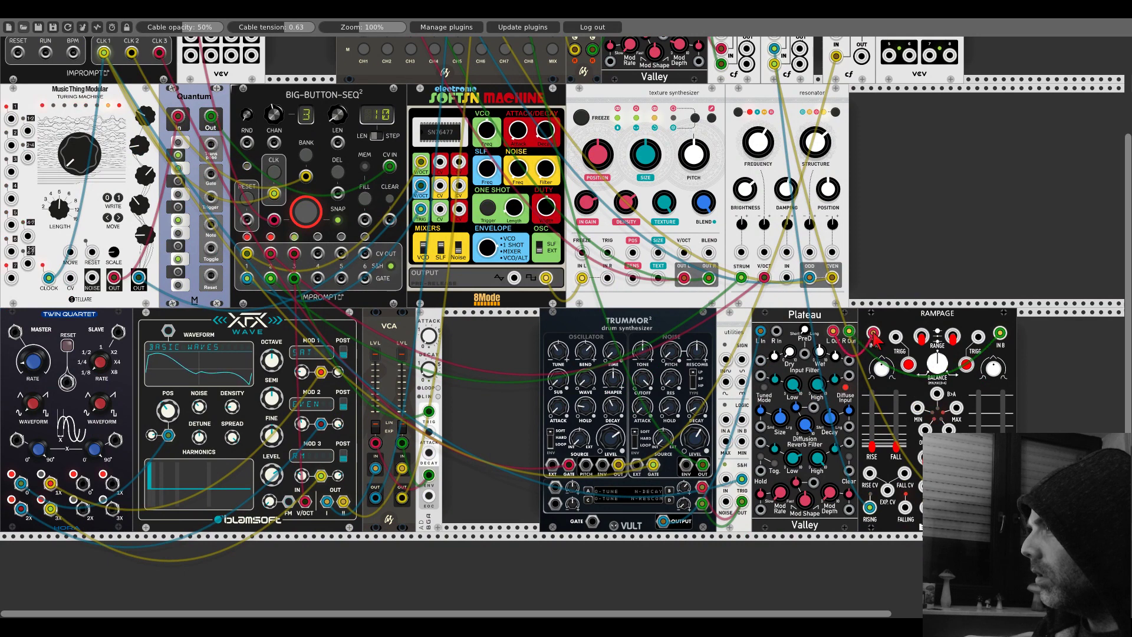
scroll(636, 206, up, 4)
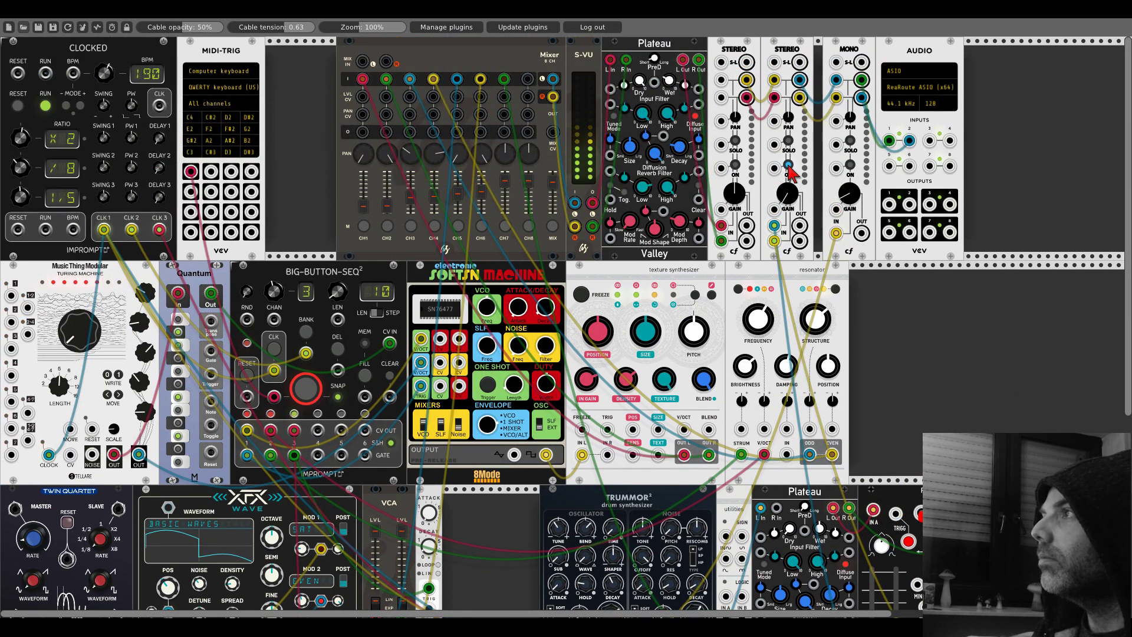
click(788, 168)
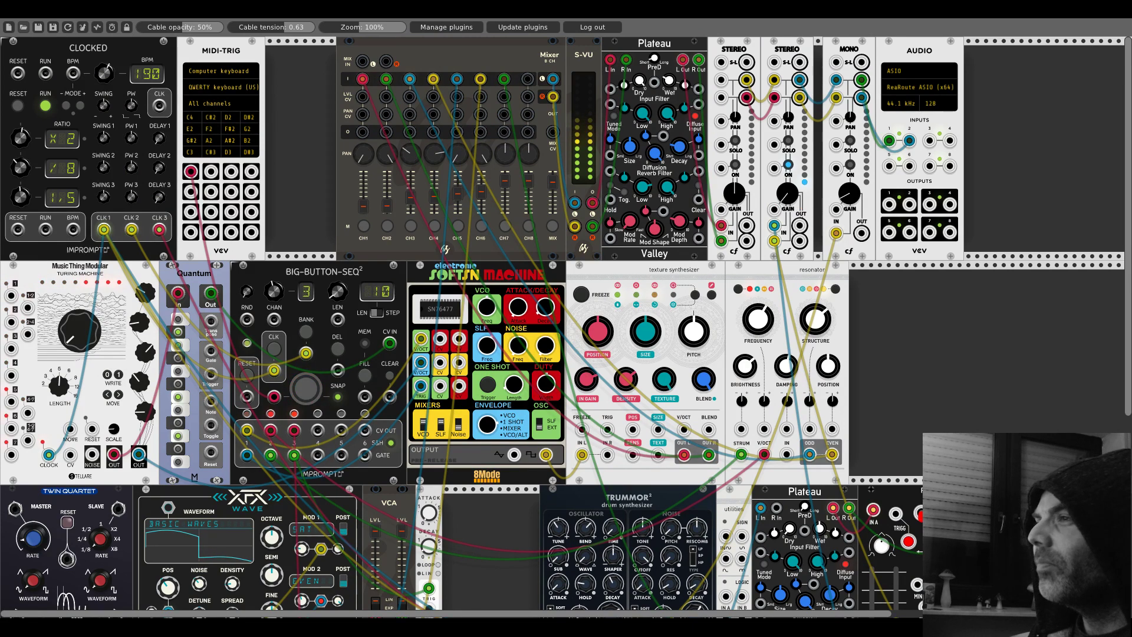
scroll(900, 463, down, 4)
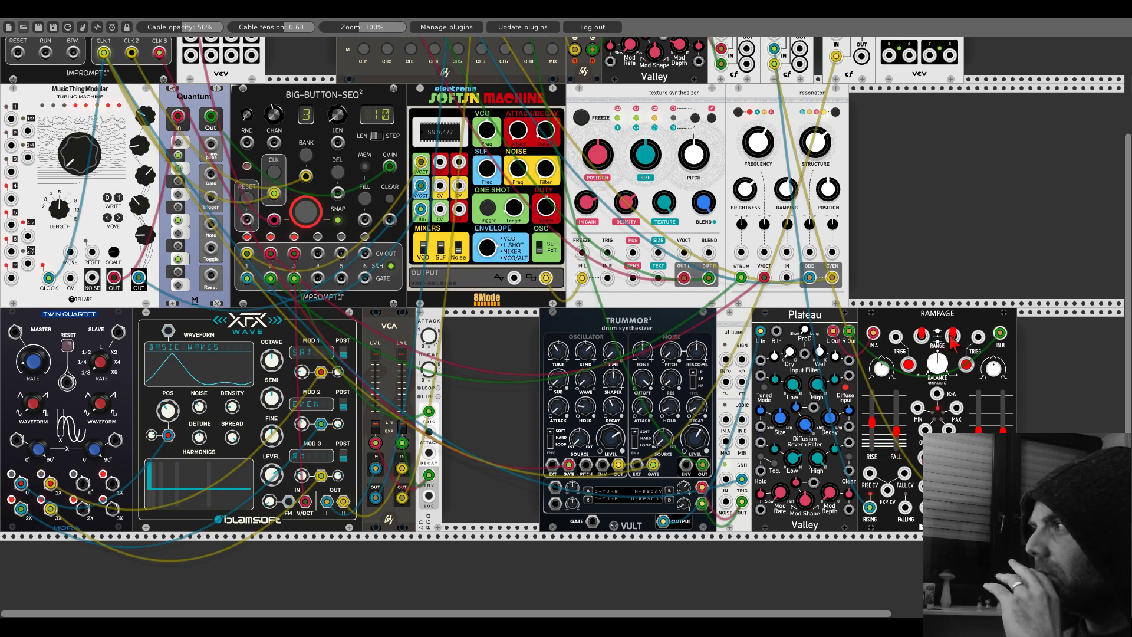
Step: Delete the Rampage module from the rack
drag(864, 438, 904, 446)
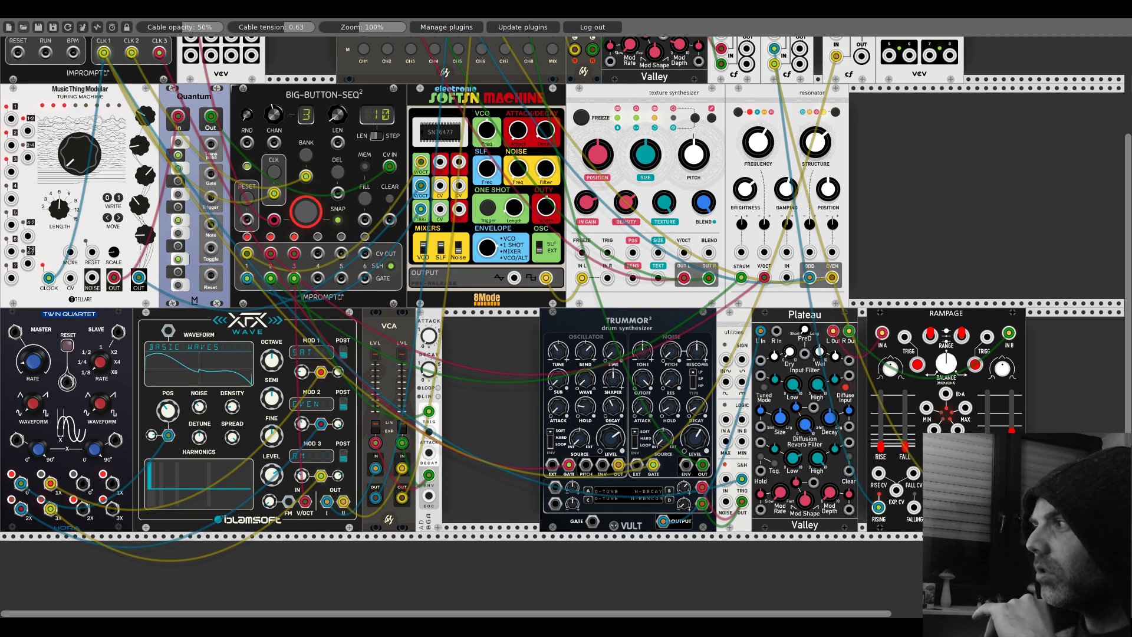
right_click(908, 323)
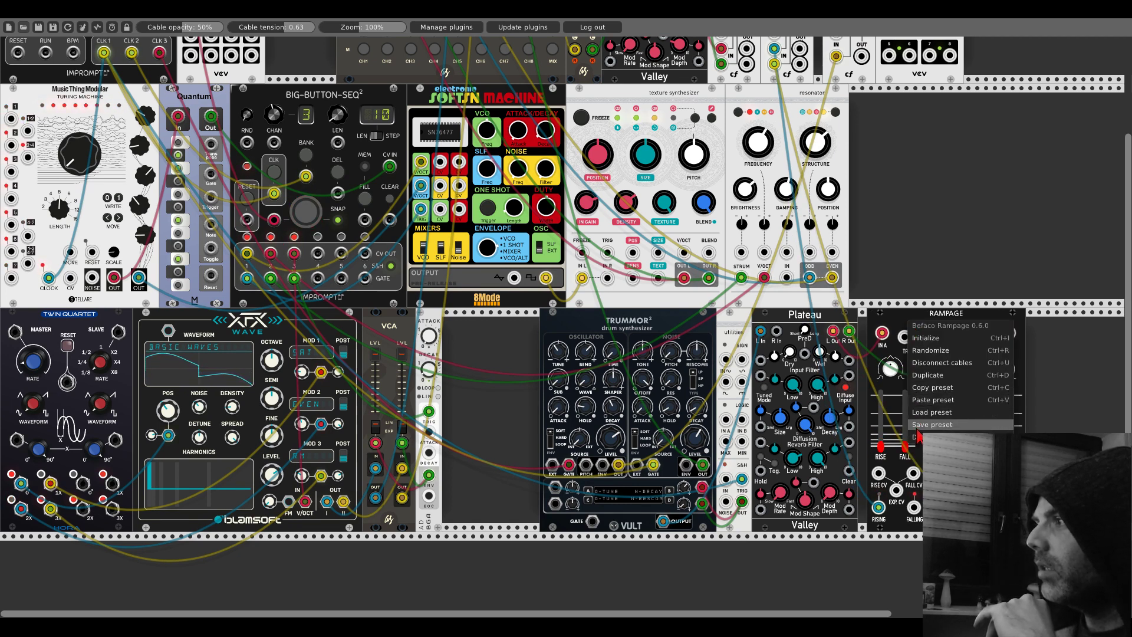
click(943, 439)
Step: Add an AS VCA module directly after the second Plateau
double_click(886, 384)
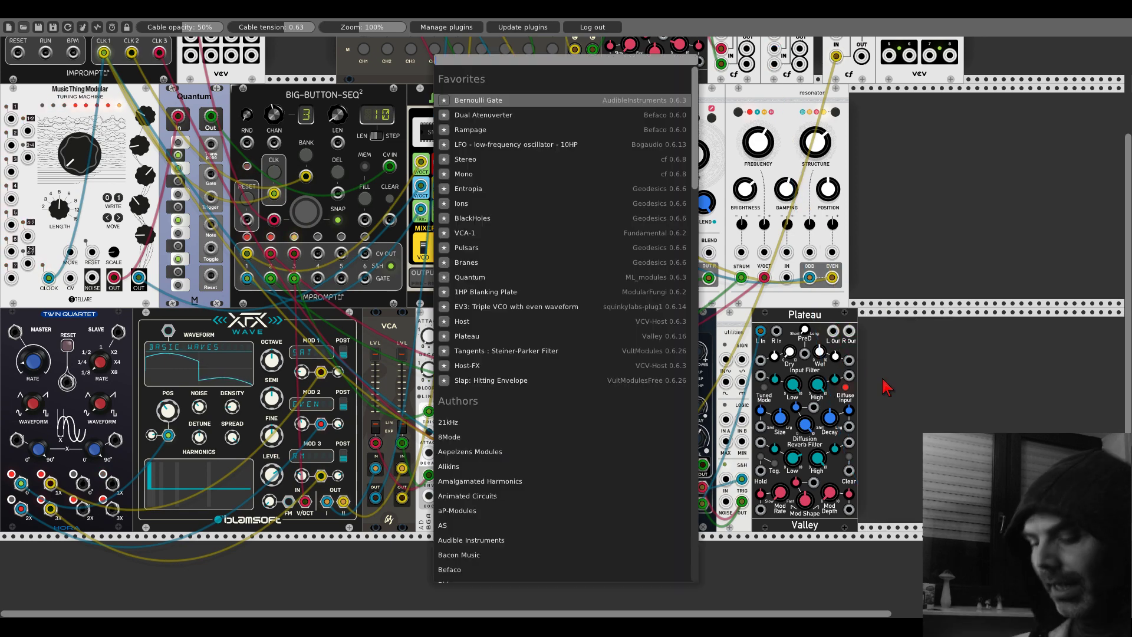
text(vca)
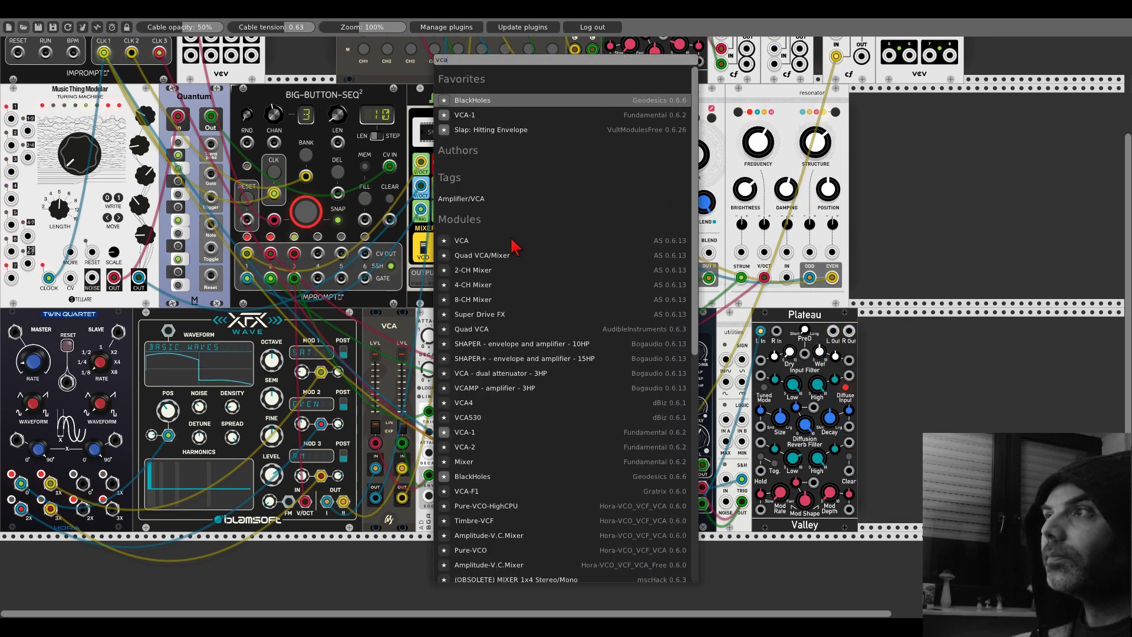
click(511, 246)
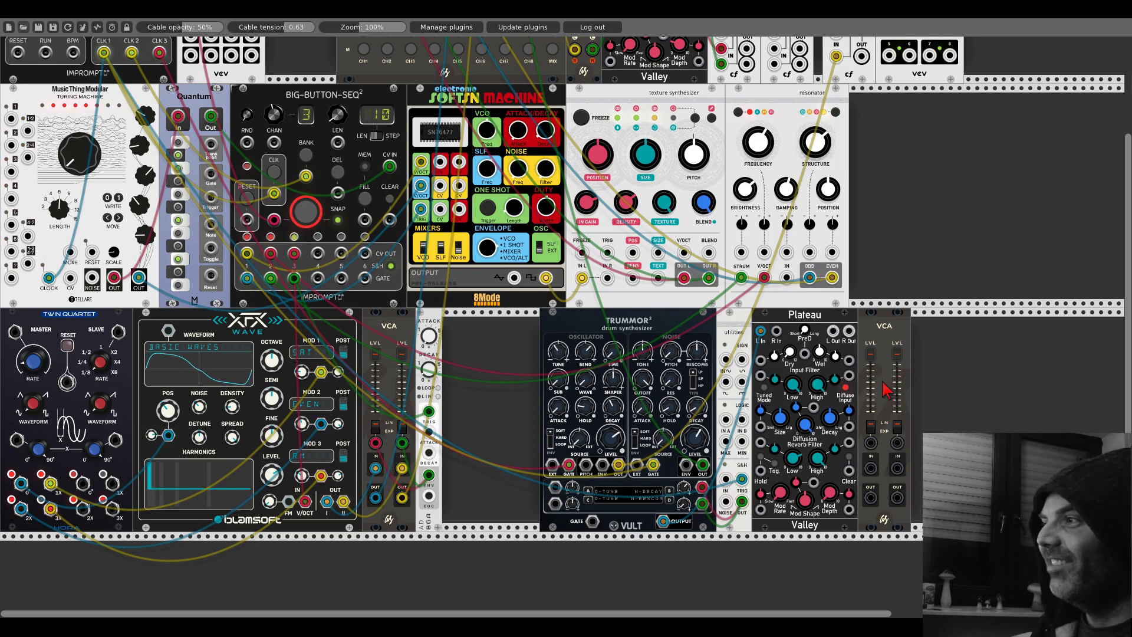
Step: Route the second Plateau's left and right outputs through the new VCA's two channels into the second Stereo channel's inputs
drag(833, 333, 870, 468)
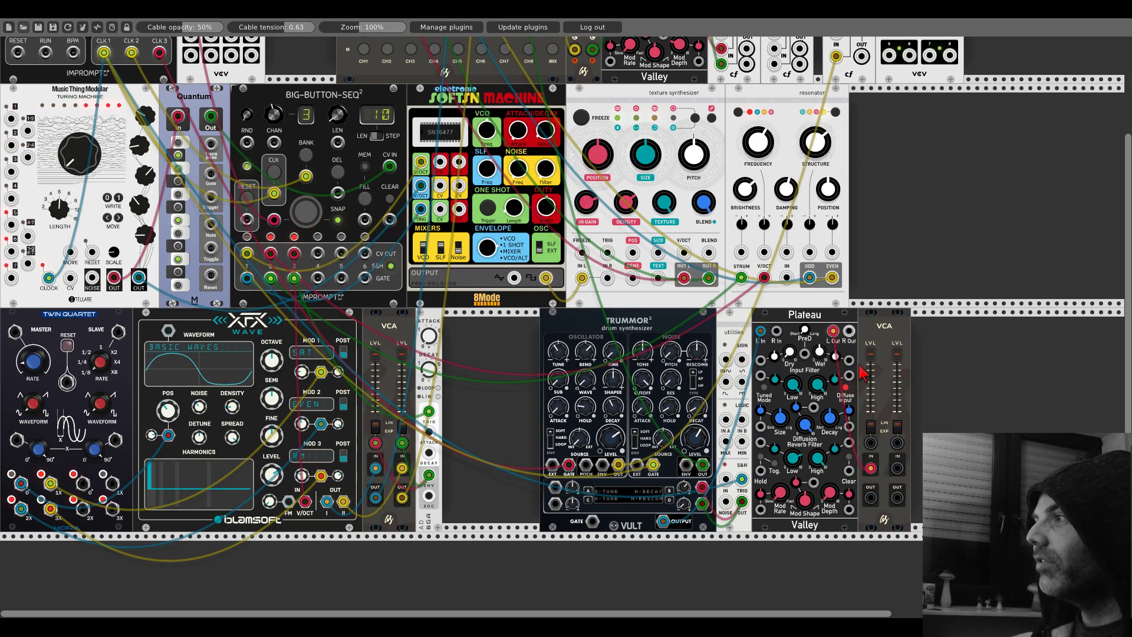
drag(849, 331, 762, 165)
scroll(887, 454, up, 6)
drag(774, 241, 899, 470)
scroll(787, 260, down, 7)
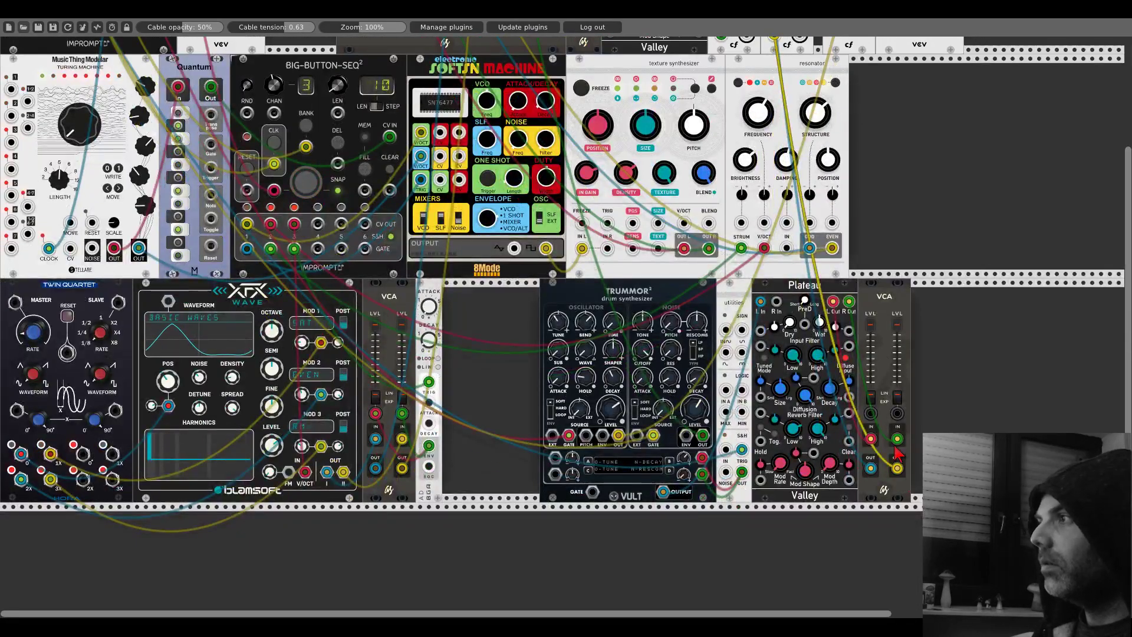
Step: Add a Bogaudio DADSR(H) advanced envelope and place it directly beside the new VCA
scroll(905, 480, up, 7)
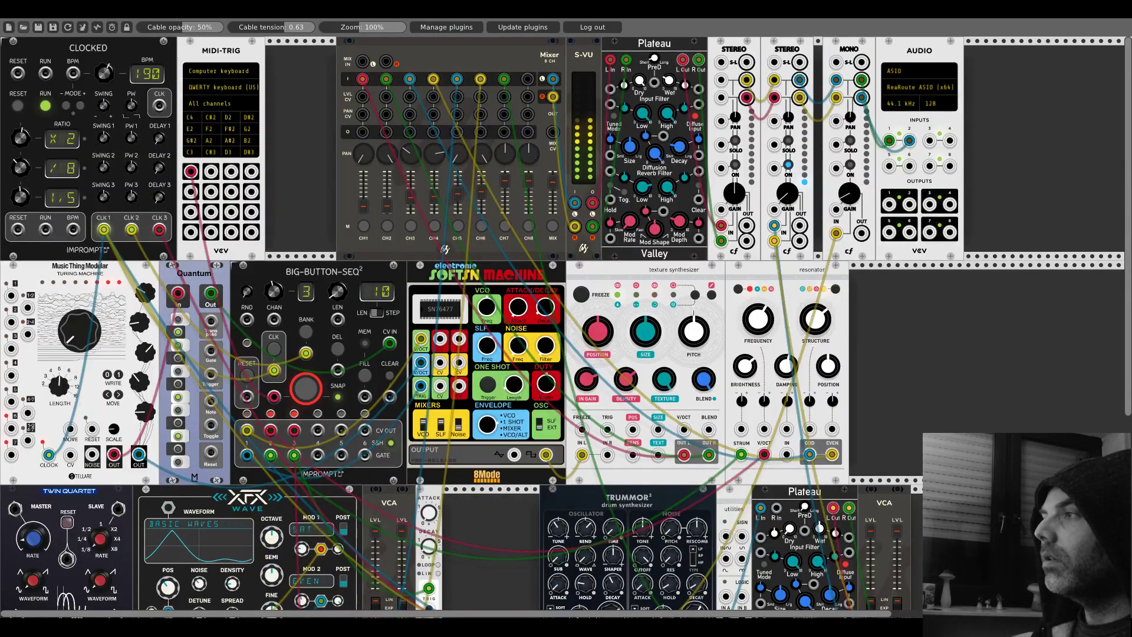
scroll(905, 480, down, 4)
key(Return)
text(dadsr)
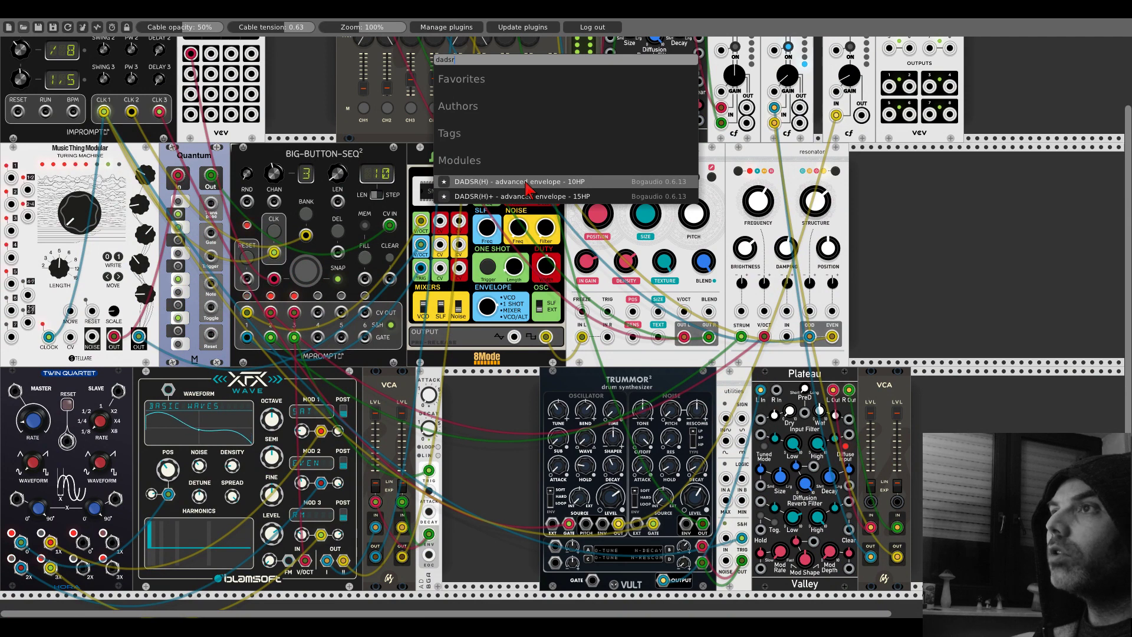
click(526, 187)
drag(967, 384, 941, 384)
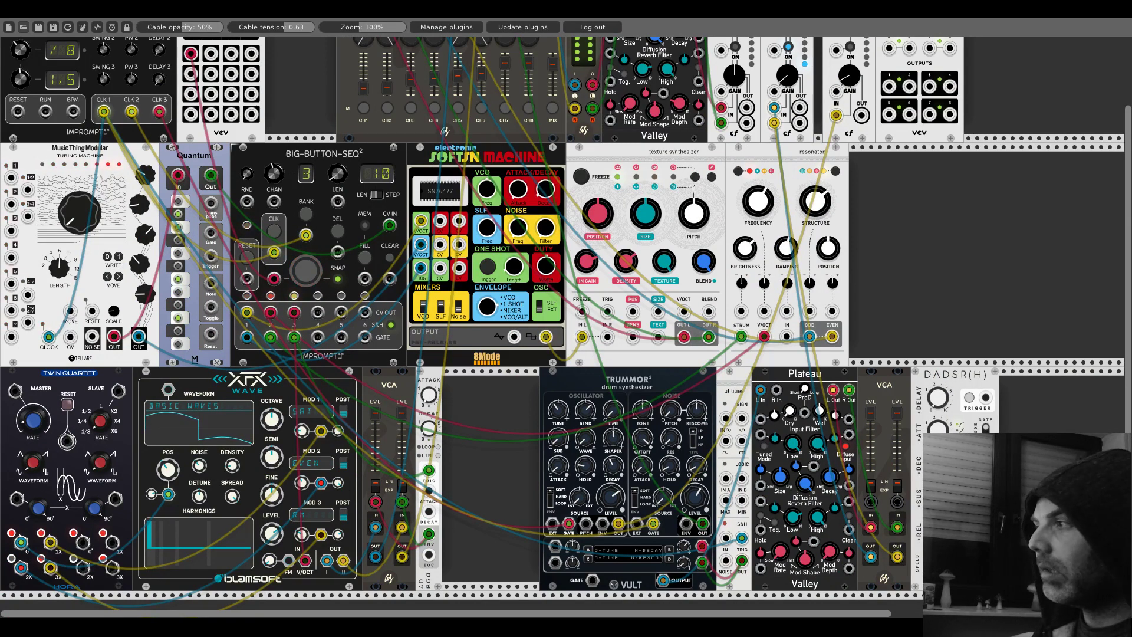
Step: Patch the DADSR(H) envelope output to the new VCA's control inputs and trigger the envelope from Clocked's CLK 3
drag(973, 563, 899, 502)
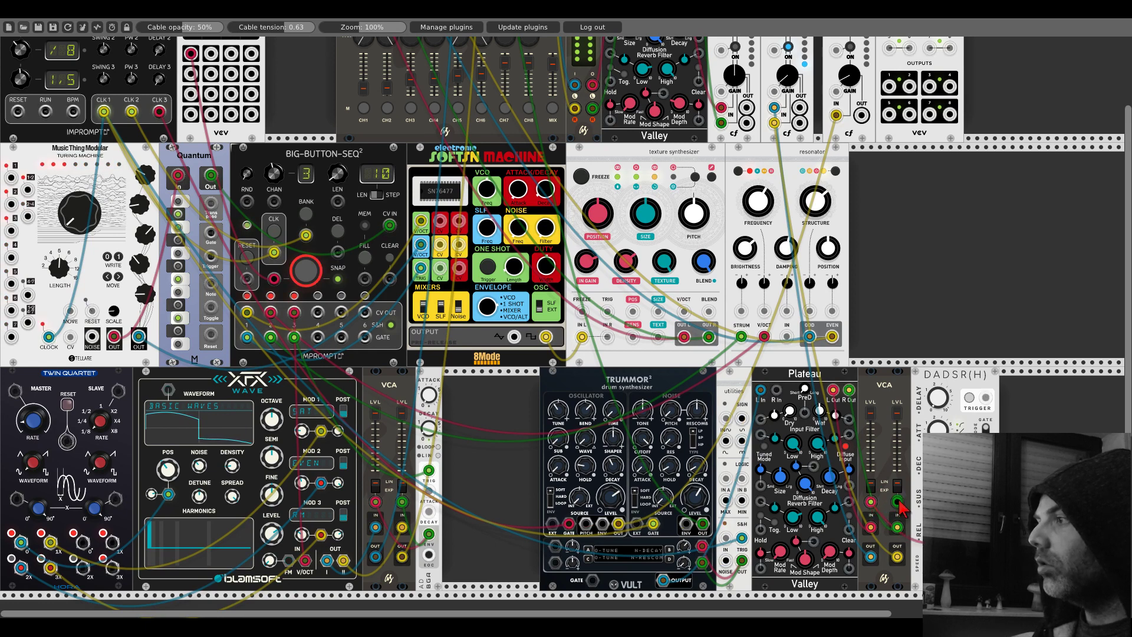
click(984, 400)
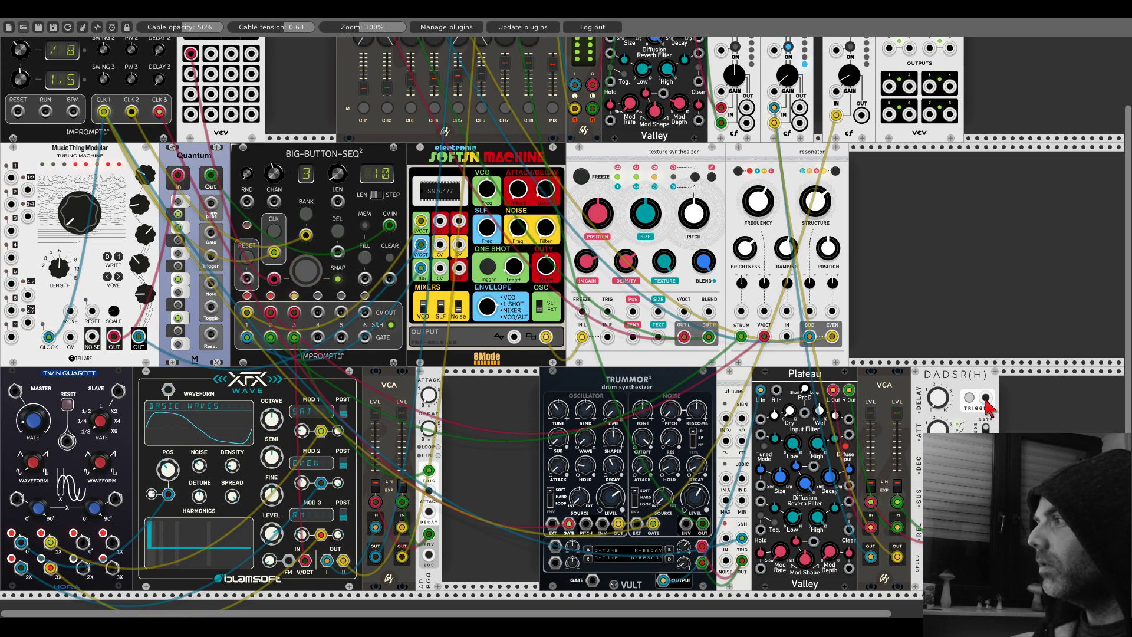
click(984, 402)
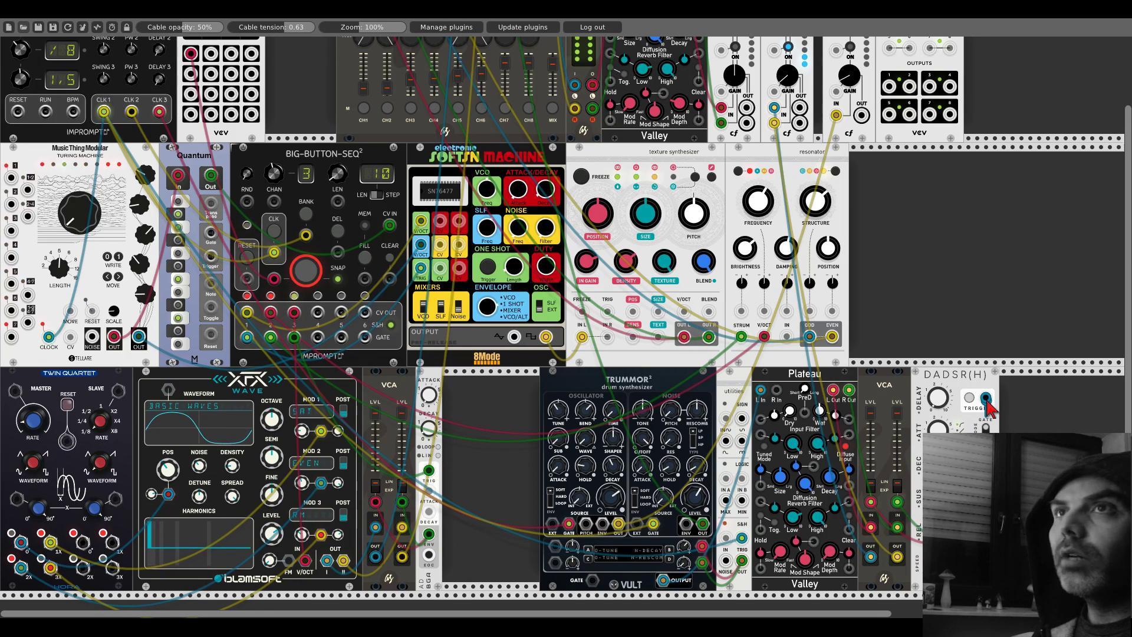
drag(985, 407, 161, 206)
scroll(939, 377, down, 5)
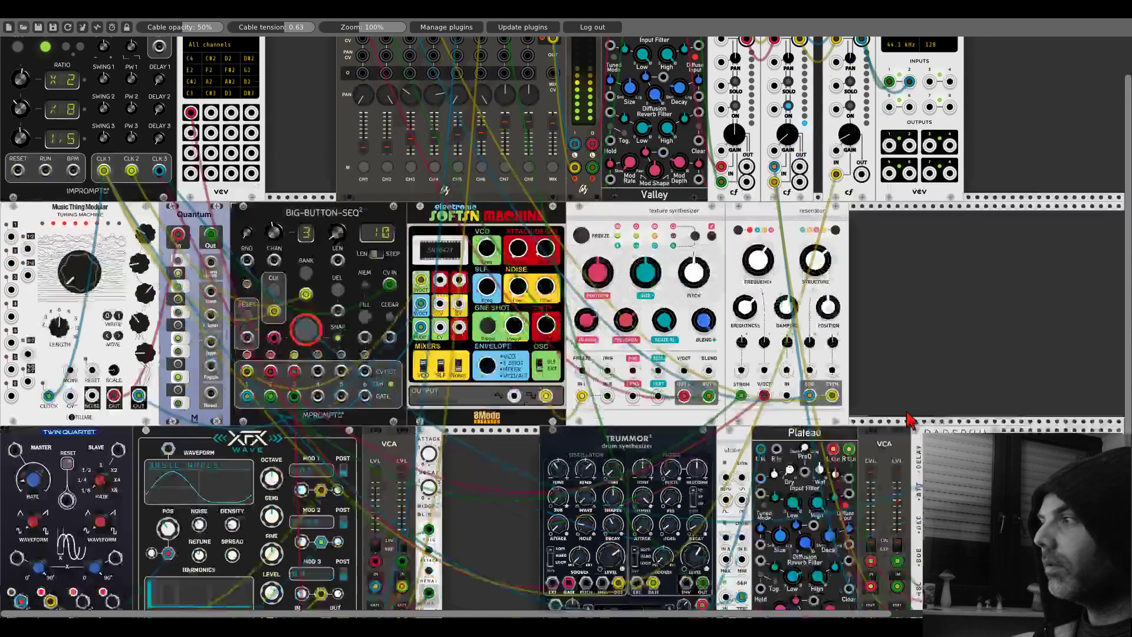
Step: Adjust the DADSR(H) attack and switch the Mono and first Stereo channels back on
drag(939, 378, 939, 369)
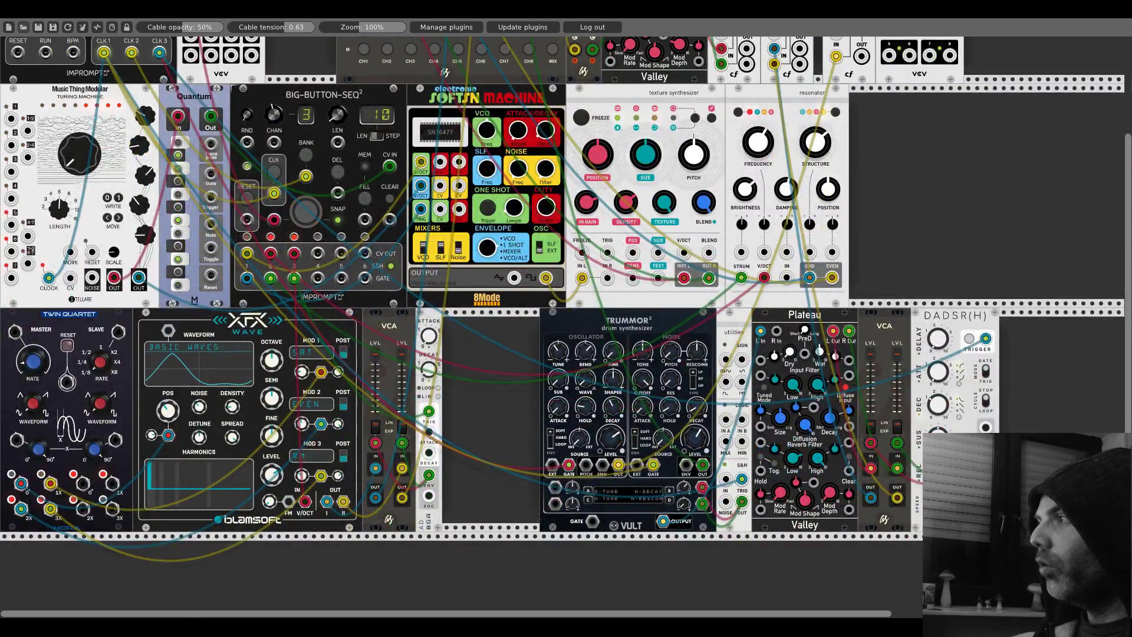
scroll(889, 336, up, 4)
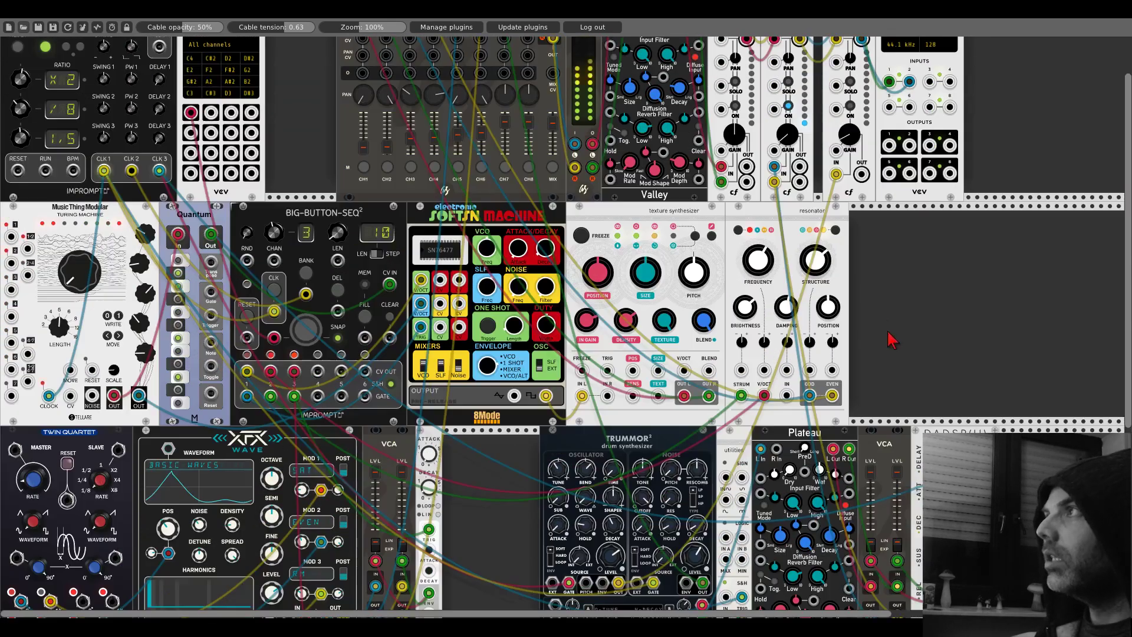
click(850, 106)
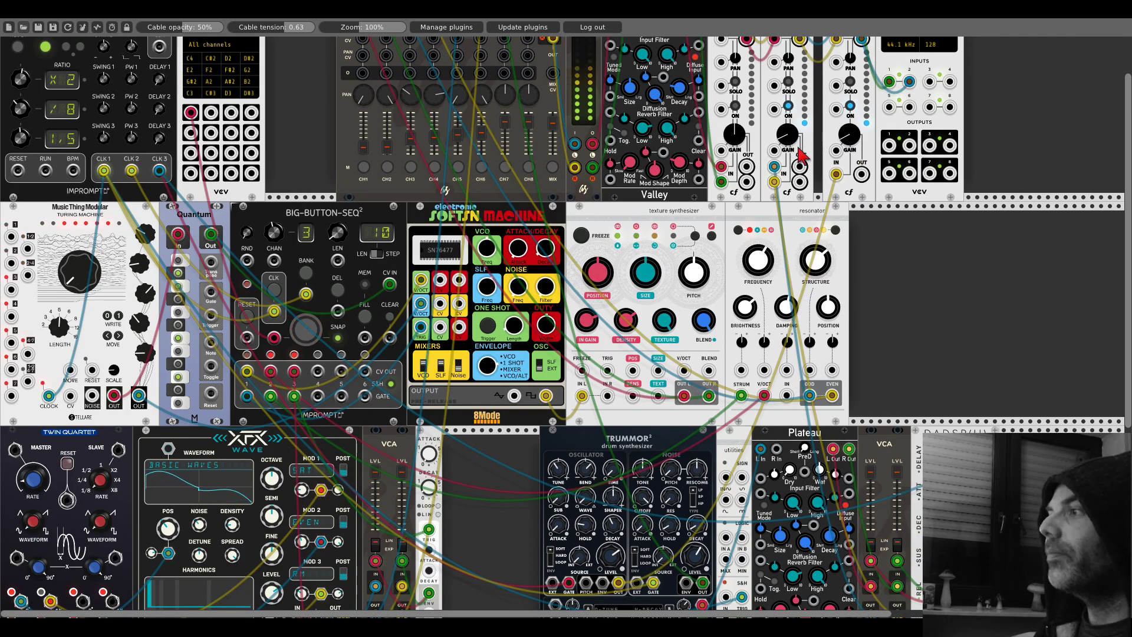
scroll(920, 353, down, 4)
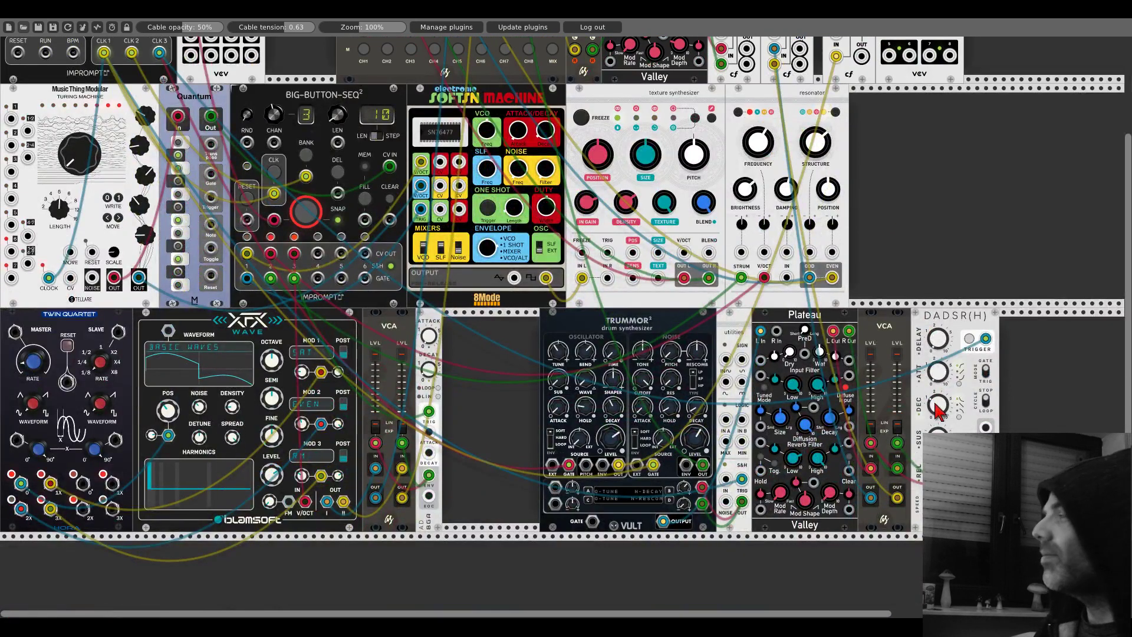
scroll(929, 392, up, 6)
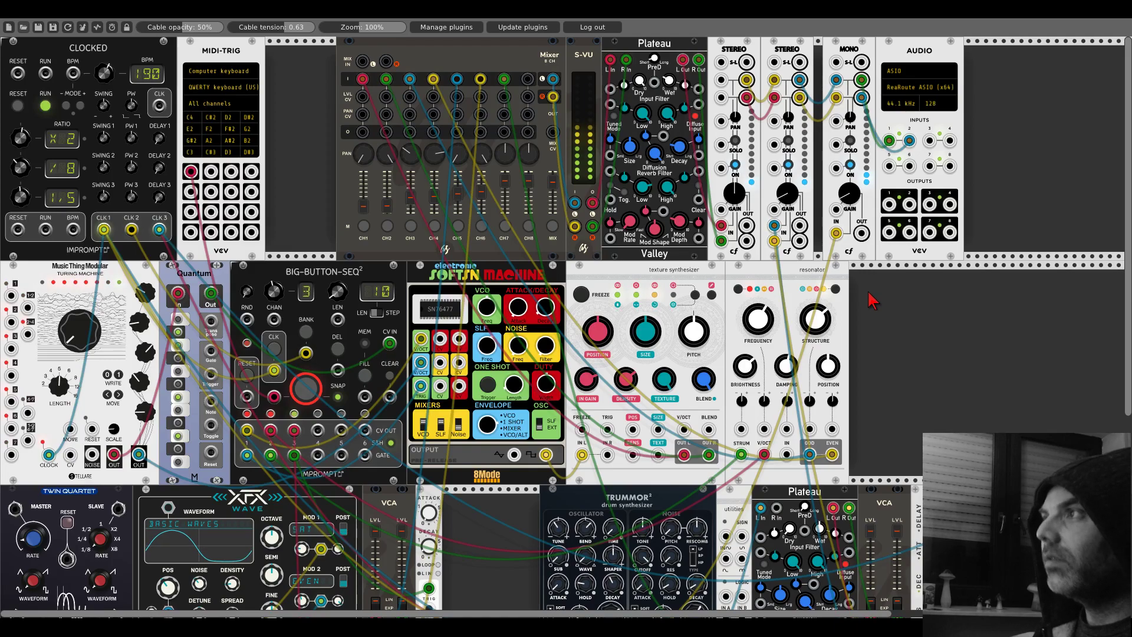
scroll(887, 308, down, 5)
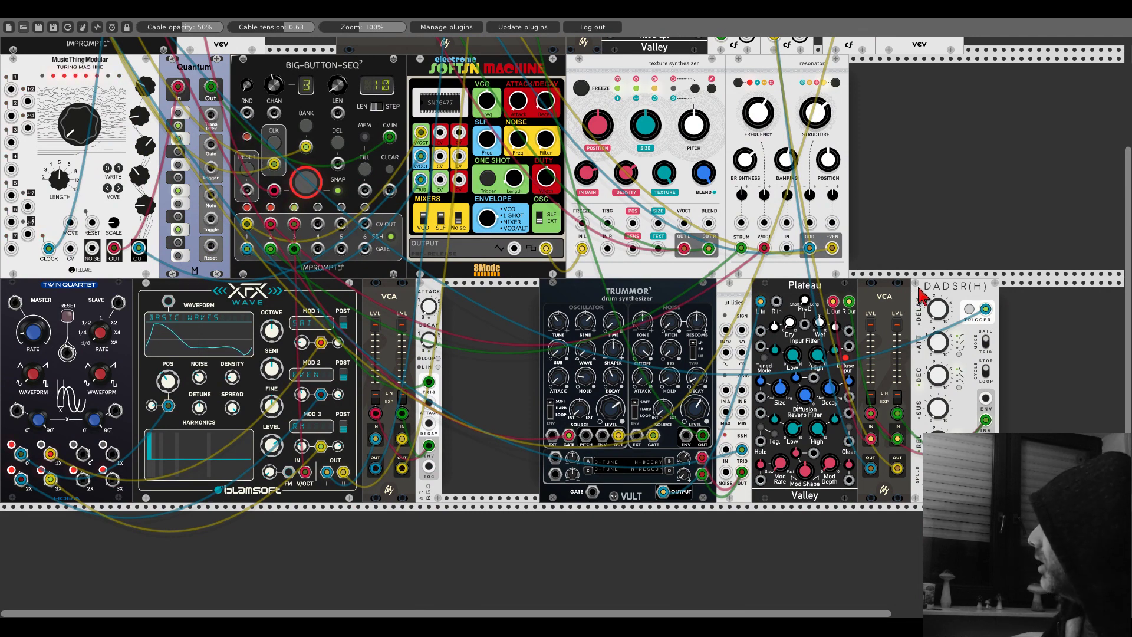
scroll(934, 294, down, 5)
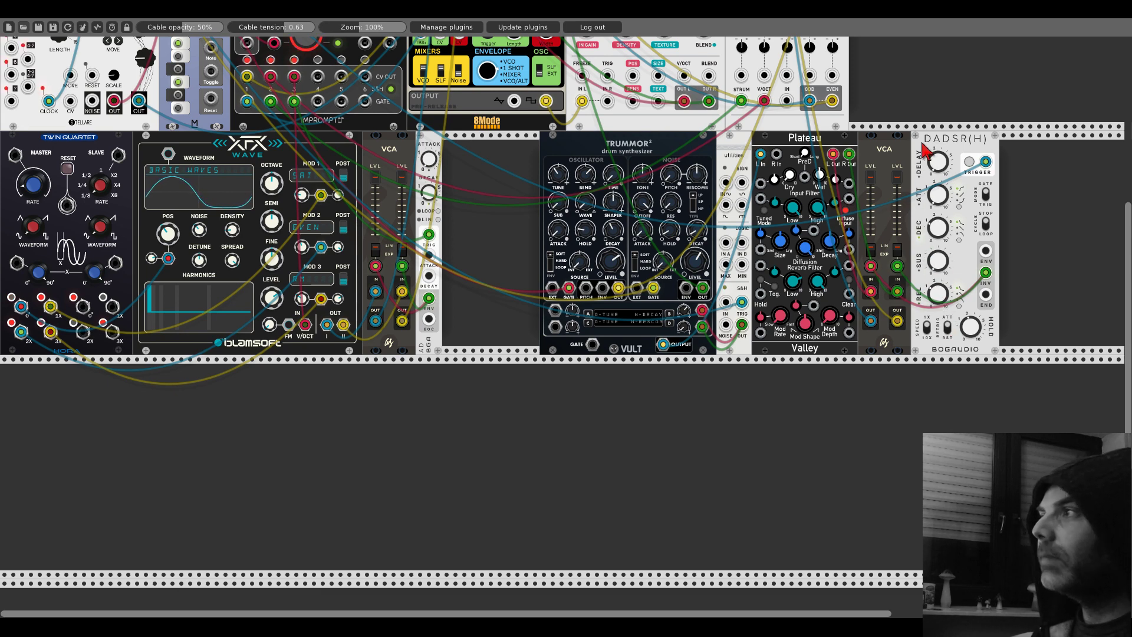
Step: Make room beside the second Plateau by shifting its VCA and DADSR(H), and add the VultModulesFree Debriatus wave destruction module there
drag(898, 164, 1013, 164)
right_click(936, 180)
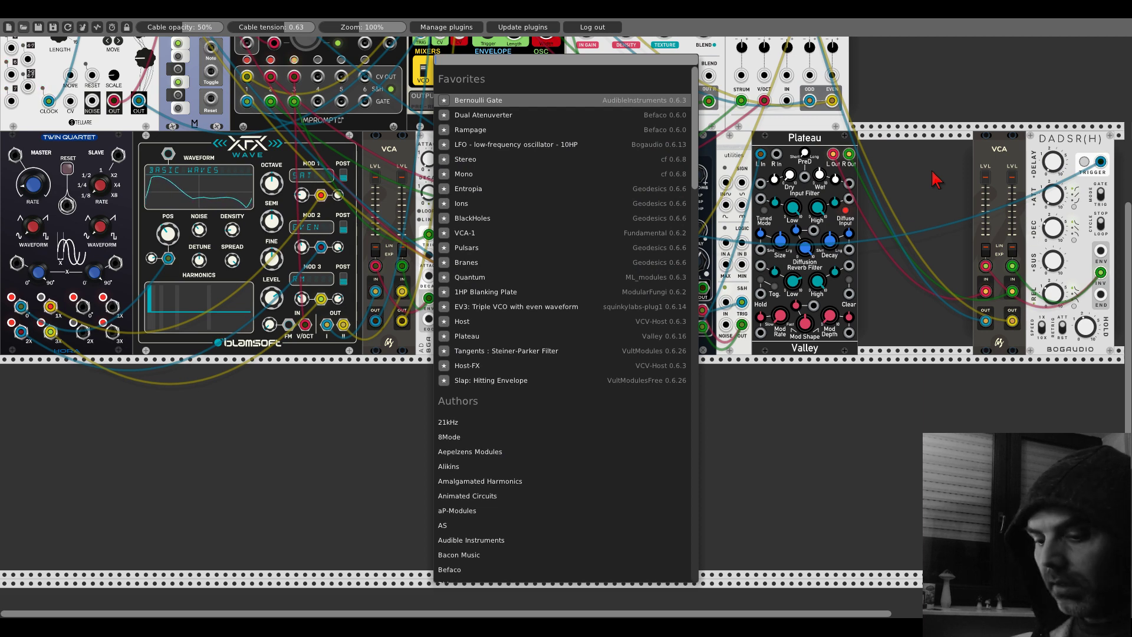
text(deb)
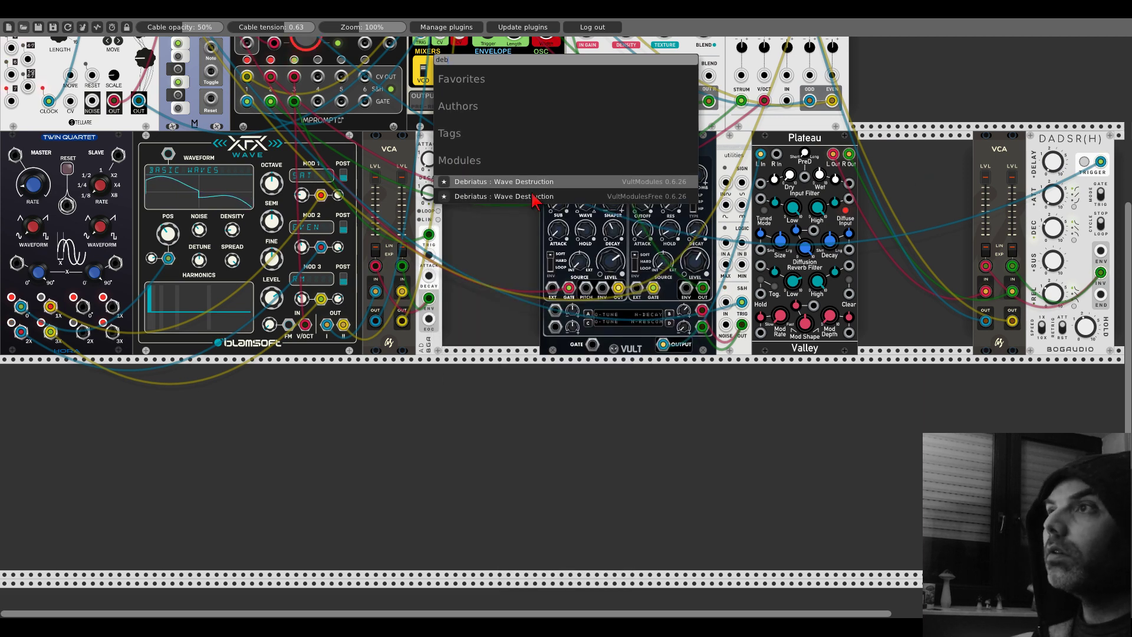
click(532, 196)
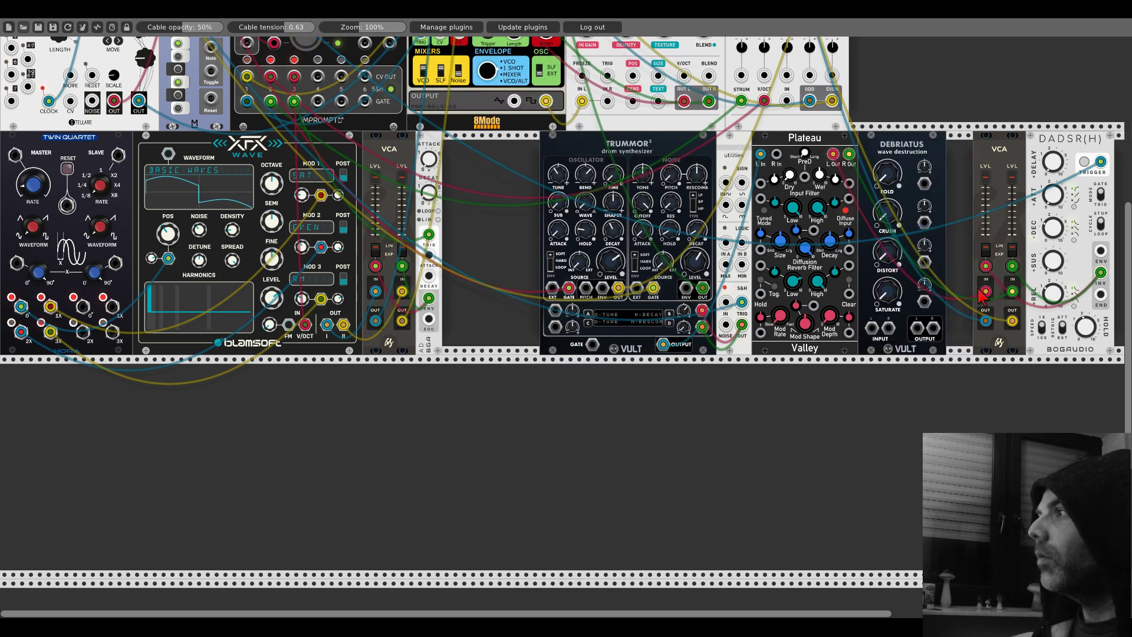
Step: Route the second Plateau's left and right outputs through Debriatus into the two inputs of the gated VCA
drag(979, 296, 871, 328)
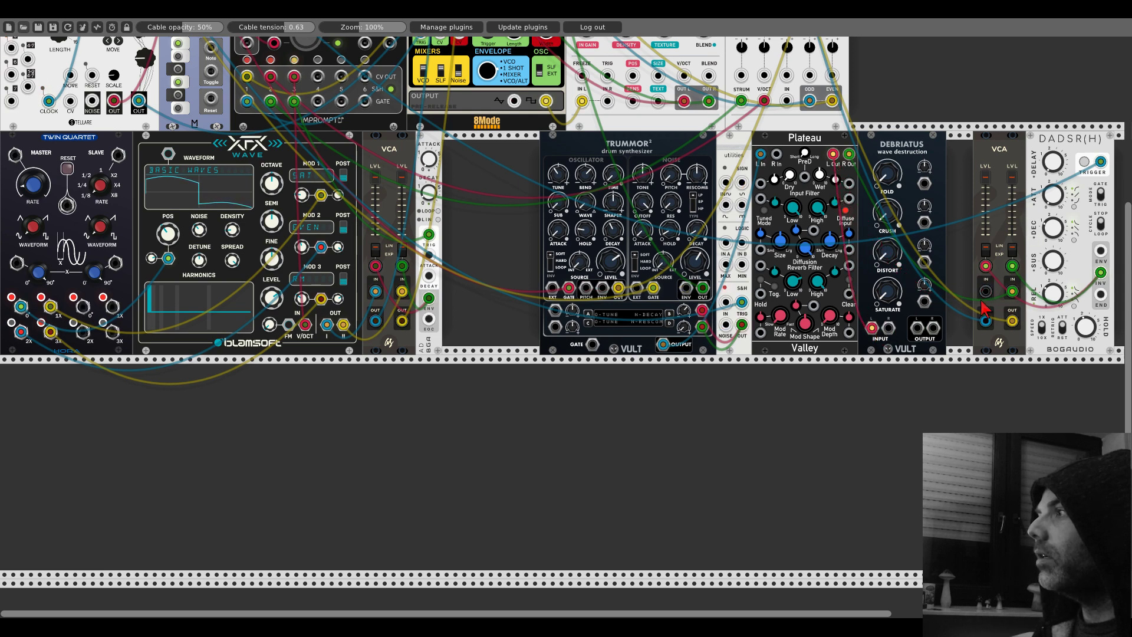
drag(1012, 291, 985, 291)
drag(933, 328, 1012, 291)
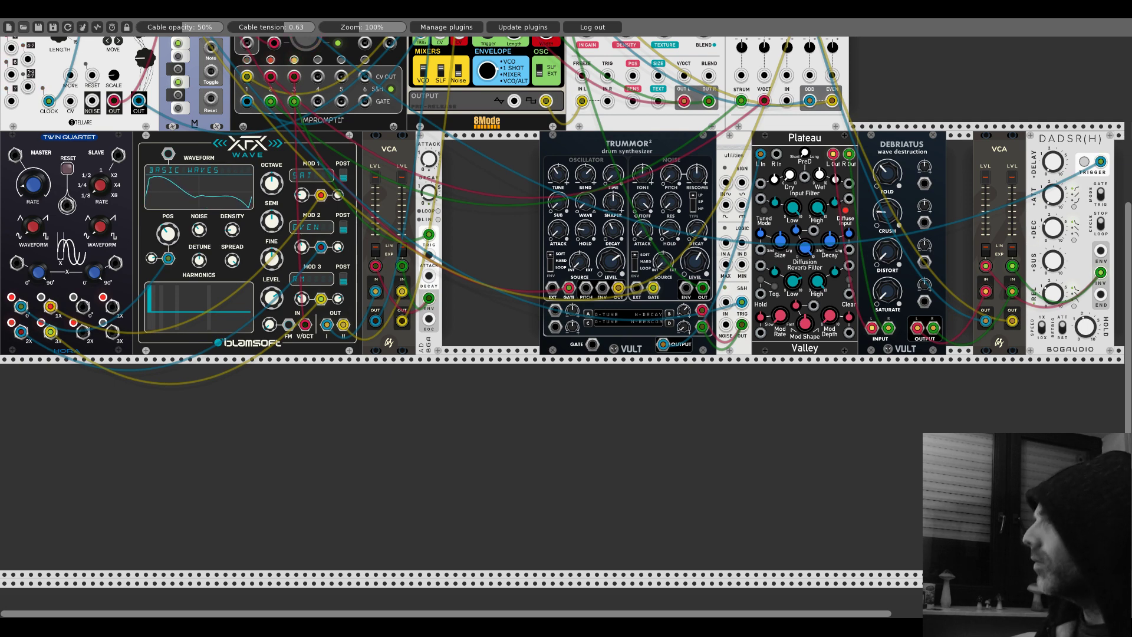
Step: Raise the Distort and Saturate amounts on Debriatus slightly
scroll(891, 184, up, 10)
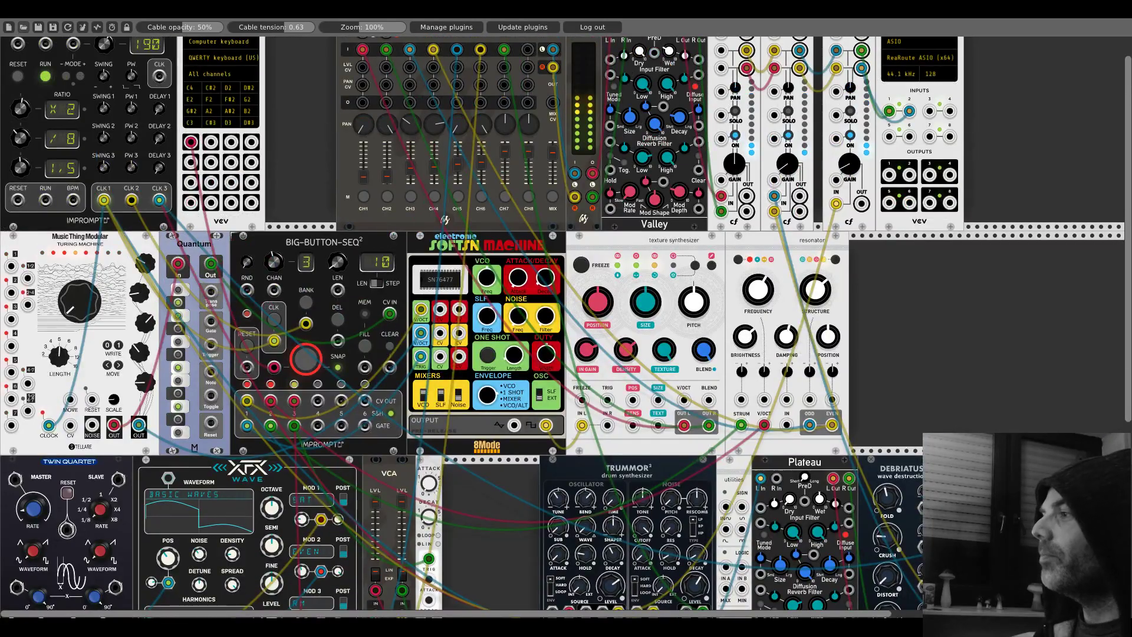
scroll(904, 369, down, 5)
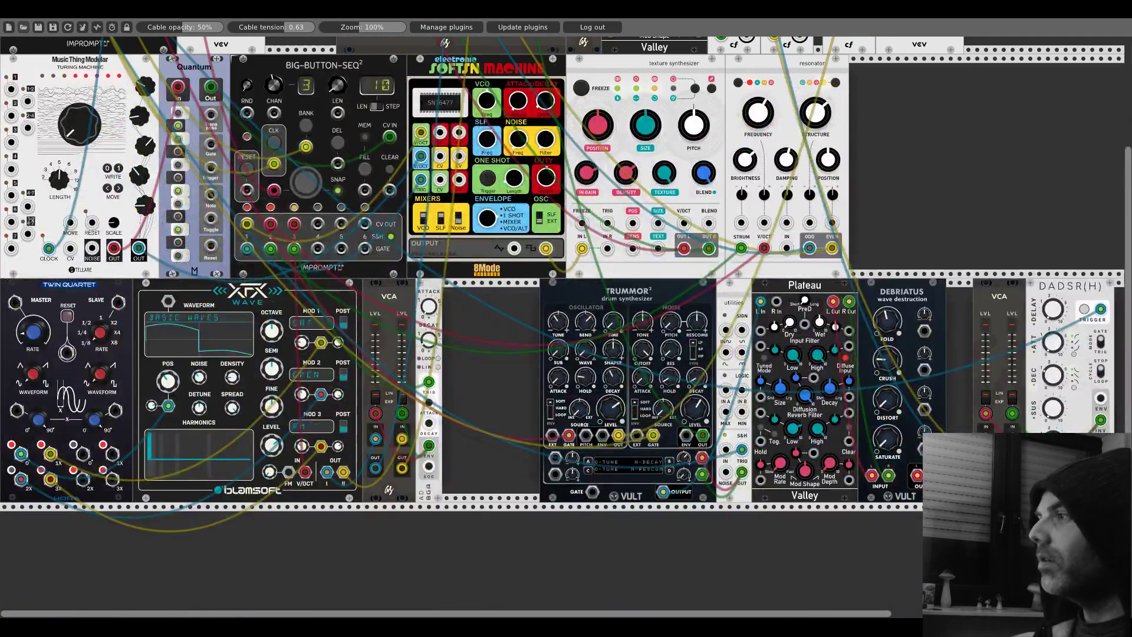
drag(881, 403, 881, 395)
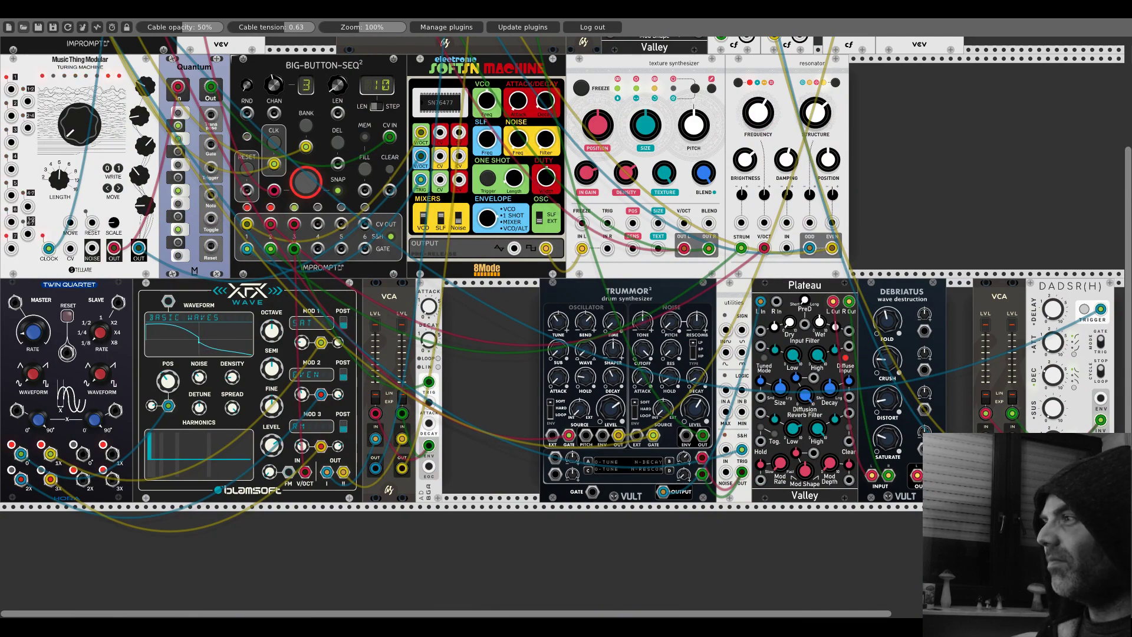
scroll(843, 272, up, 6)
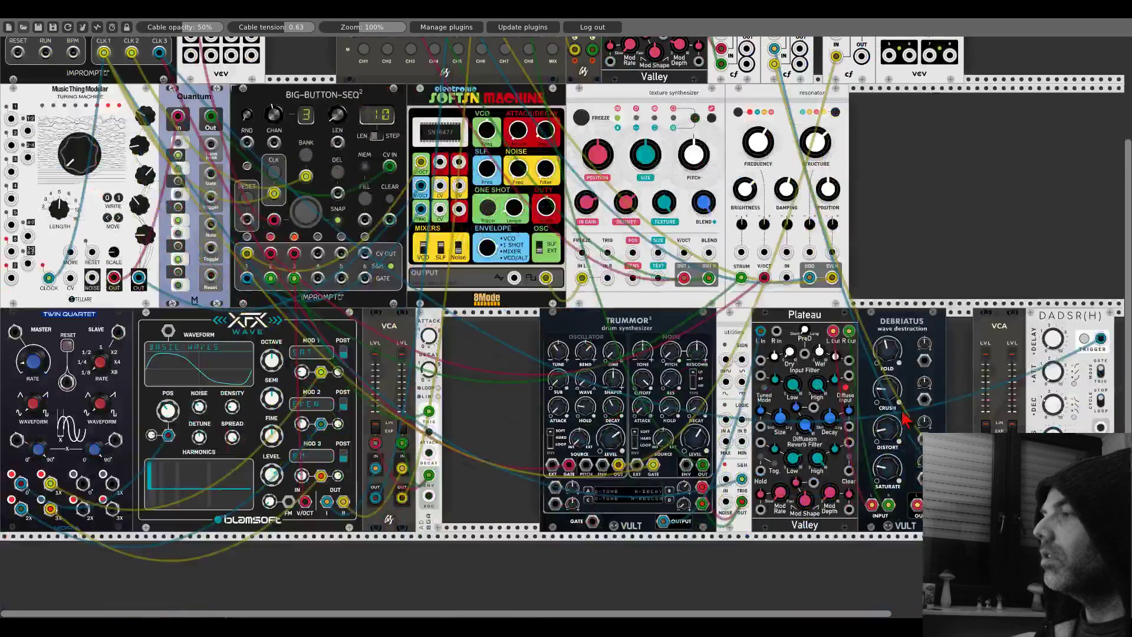
scroll(837, 277, down, 5)
drag(895, 462, 895, 448)
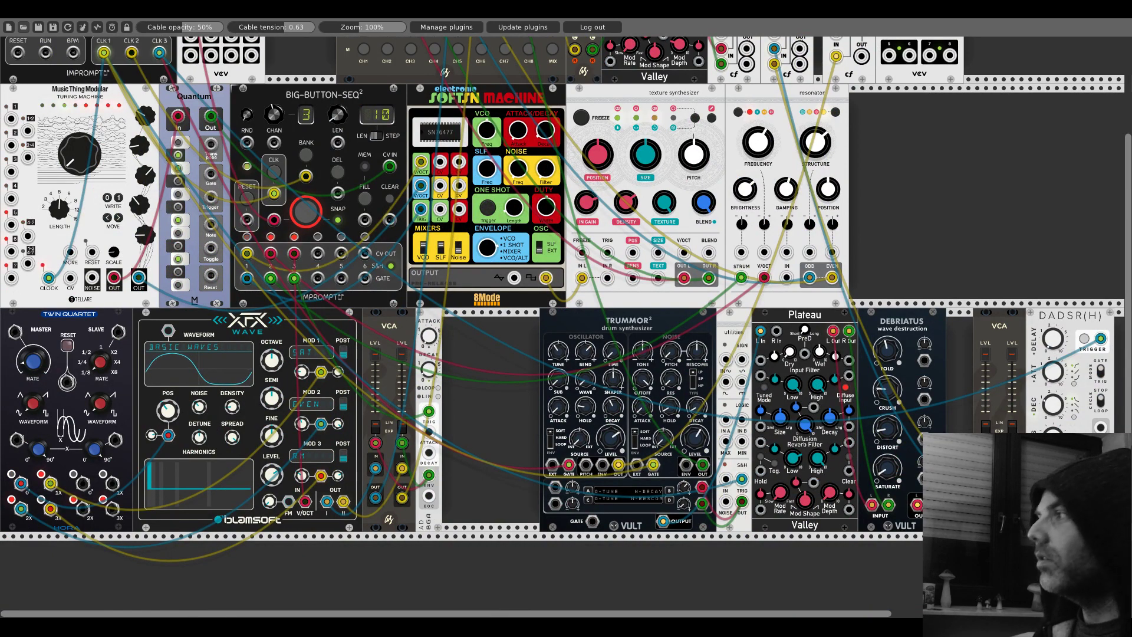
scroll(894, 448, up, 5)
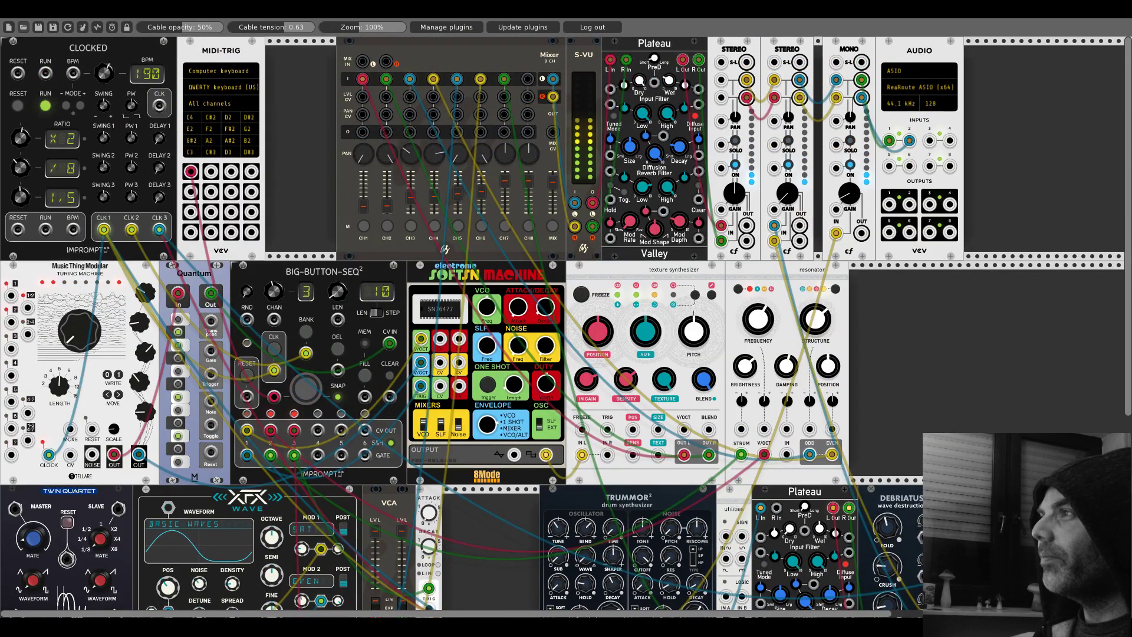
scroll(928, 395, down, 4)
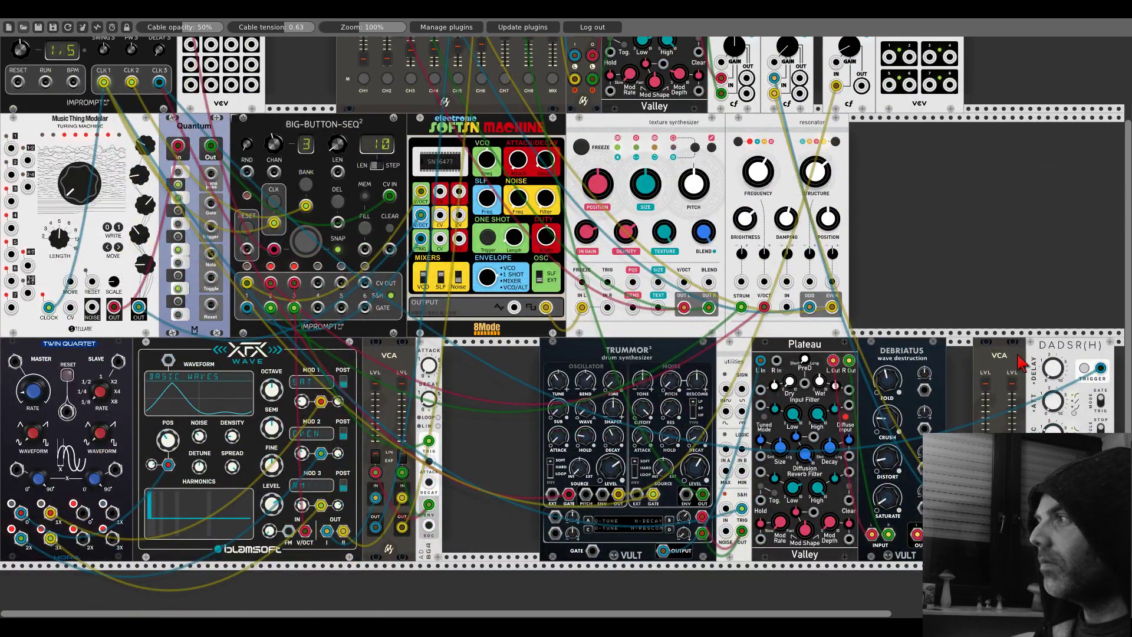
Step: Close the gaps in the third row by shifting Trummor 2, the utilities module, Plateau, Debriatus, VCA and DADSR(H) together
drag(984, 342, 958, 342)
drag(1055, 342, 1029, 342)
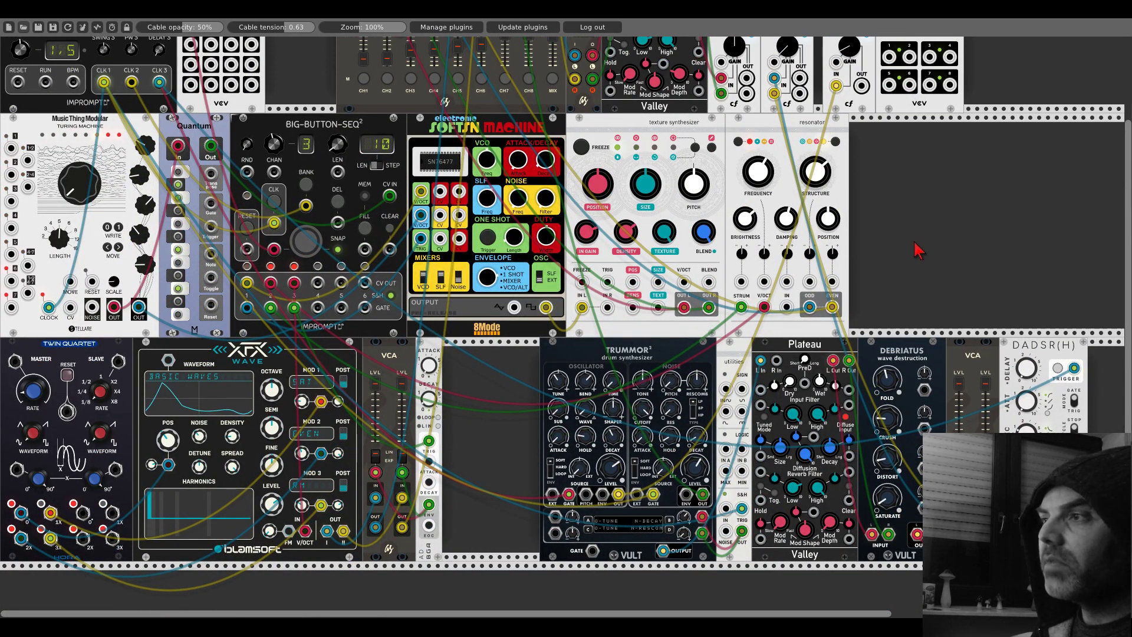
drag(696, 351, 625, 350)
drag(729, 349, 658, 350)
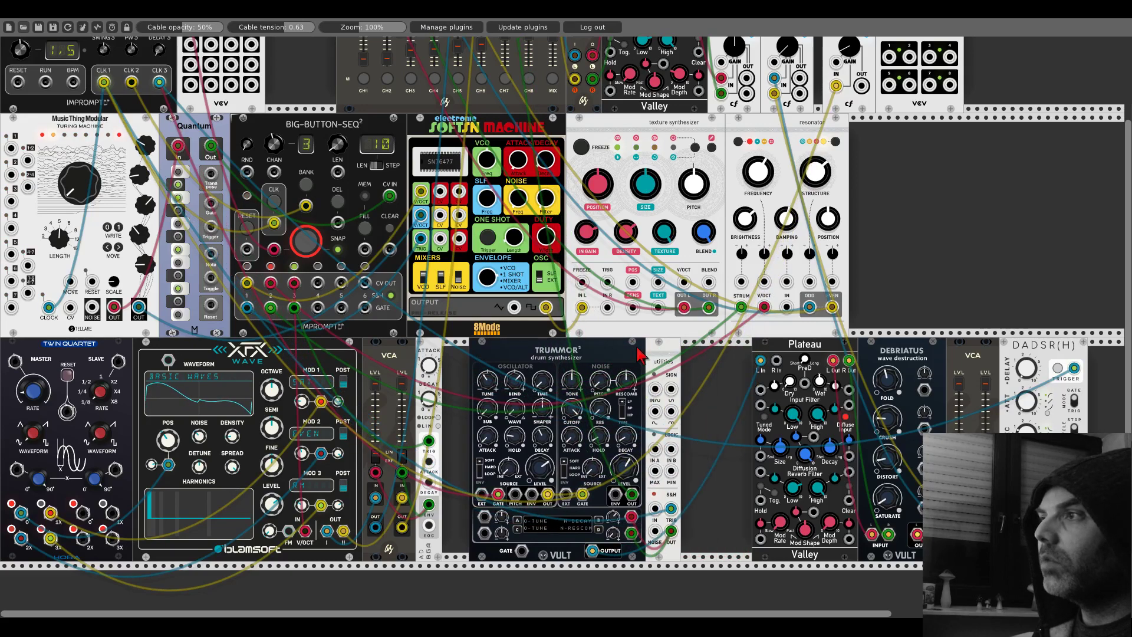
drag(784, 347, 713, 348)
drag(889, 348, 818, 348)
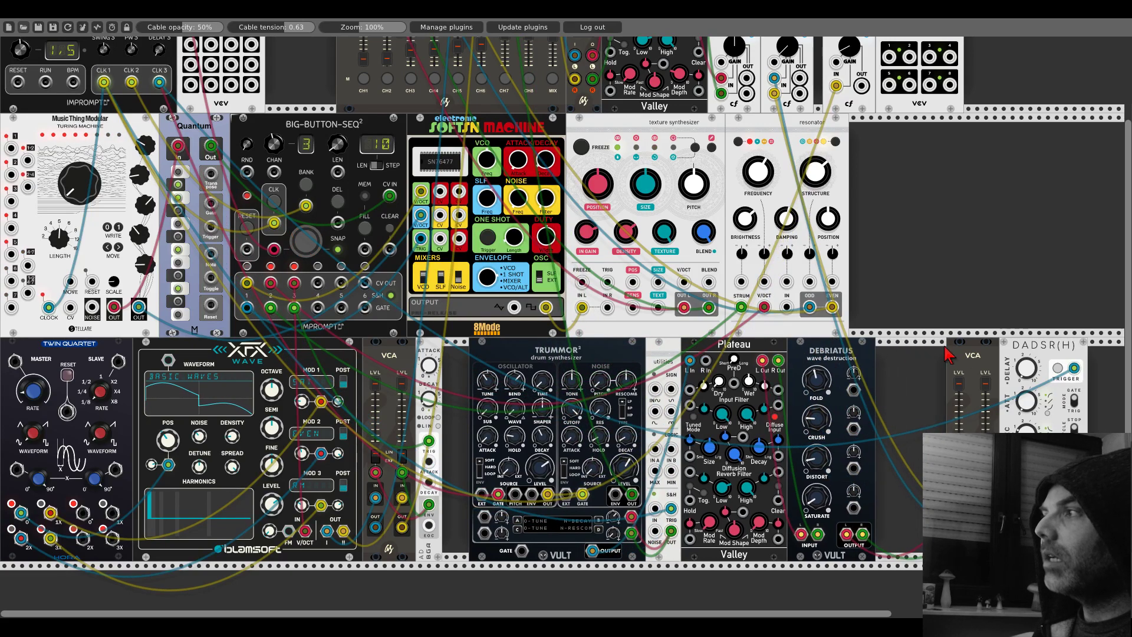
drag(960, 348, 891, 348)
drag(1006, 342, 937, 339)
scroll(936, 337, up, 5)
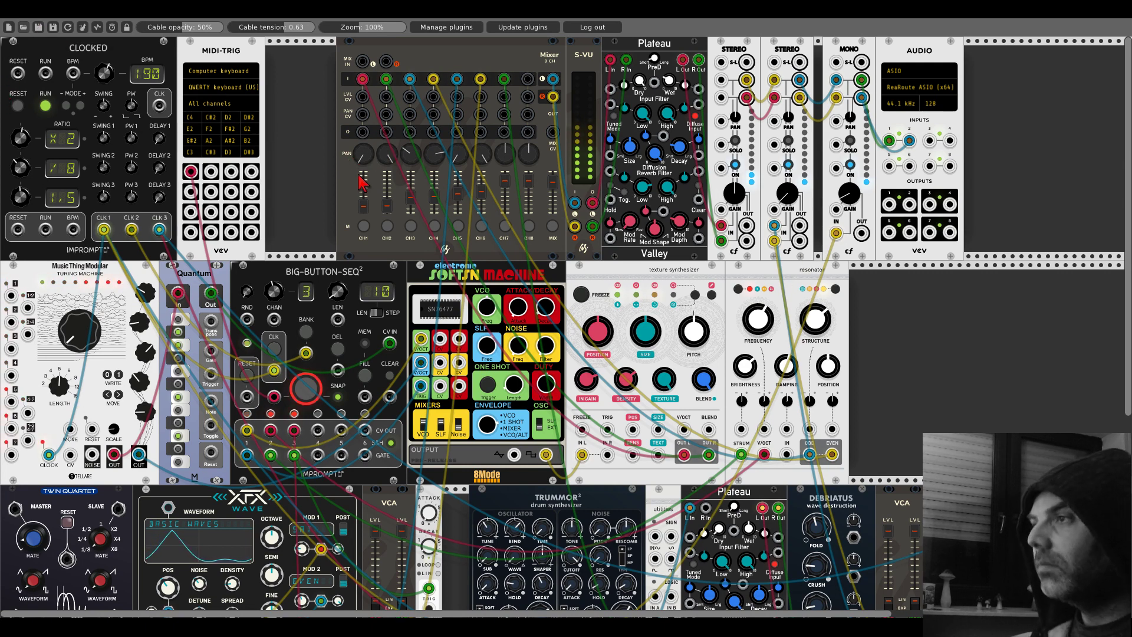
scroll(446, 415, down, 4)
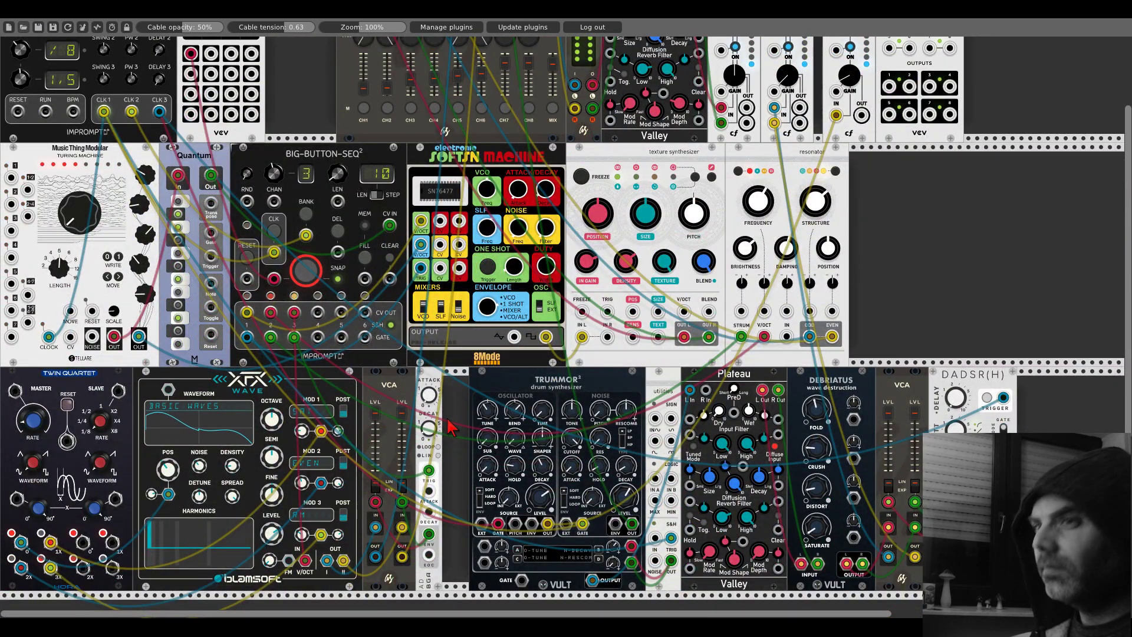
scroll(450, 426, up, 4)
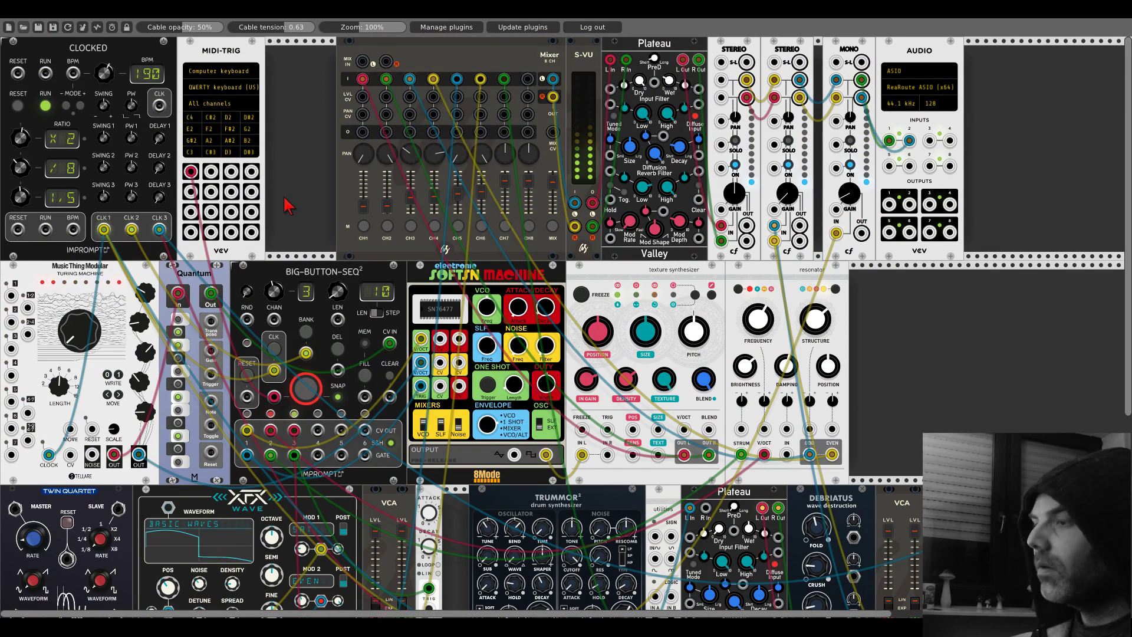
scroll(292, 203, down, 3)
scroll(325, 130, down, 3)
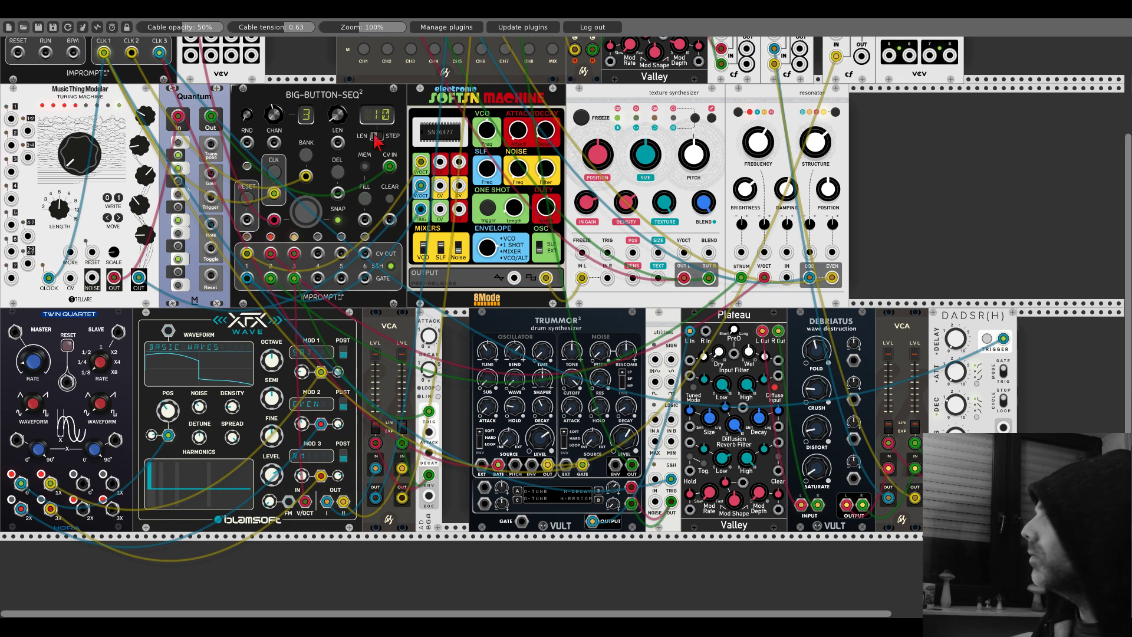
scroll(678, 100, up, 2)
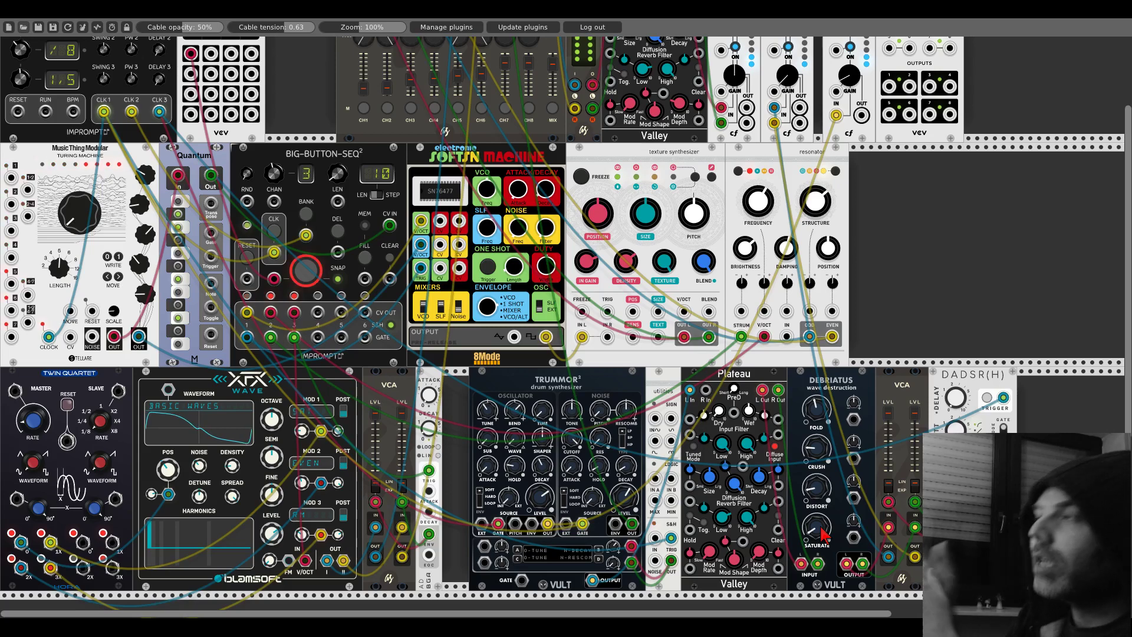
Step: Switch off the first Stereo and Mono channels to isolate the second Stereo channel, and adjust the Fold amount on Debriatus
scroll(737, 171, up, 4)
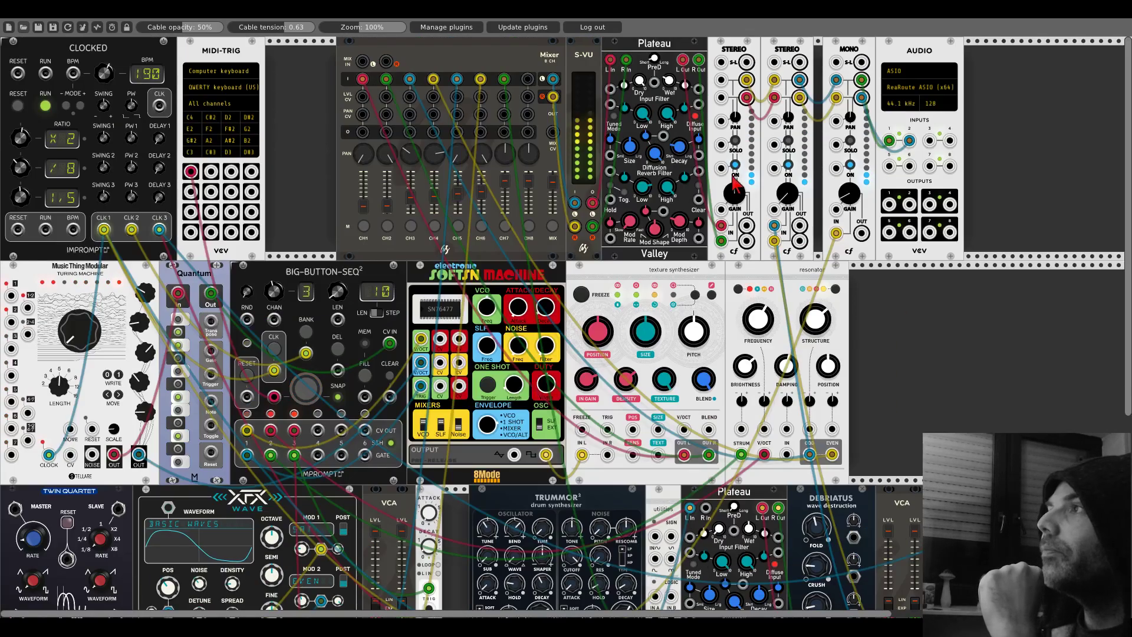
click(735, 165)
click(847, 166)
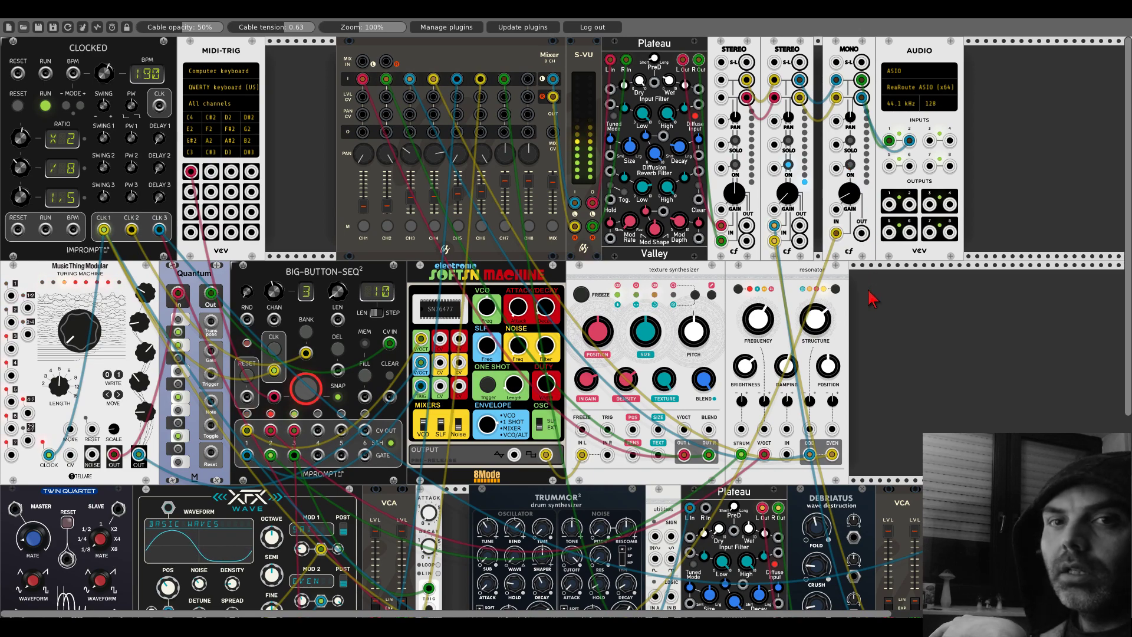
scroll(872, 300, down, 5)
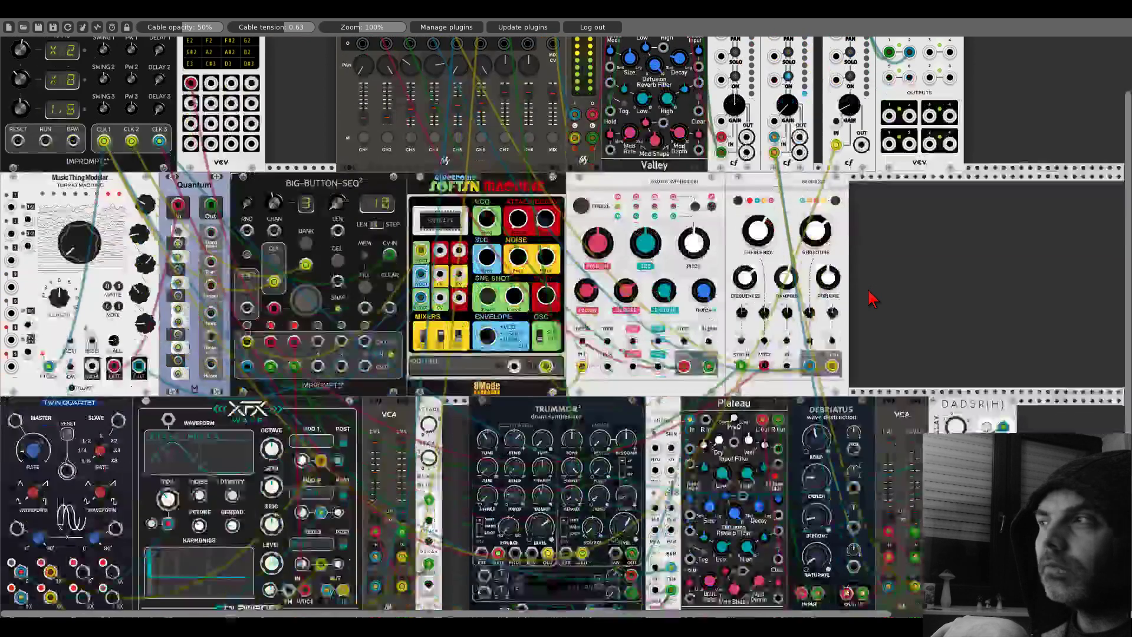
scroll(871, 299, down, 1)
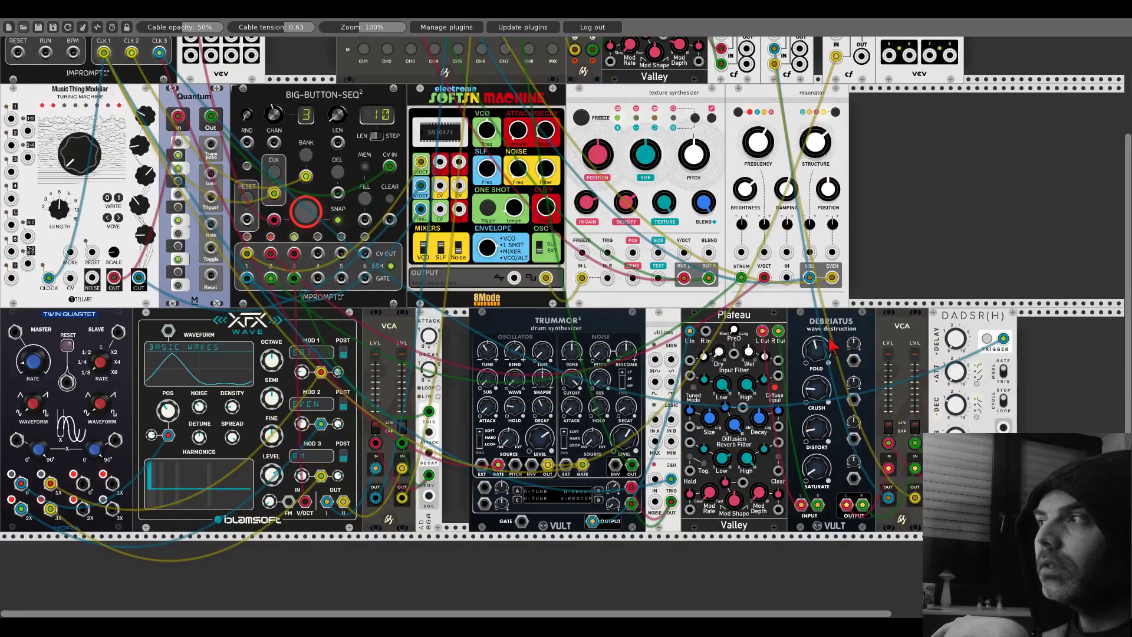
drag(826, 349, 825, 339)
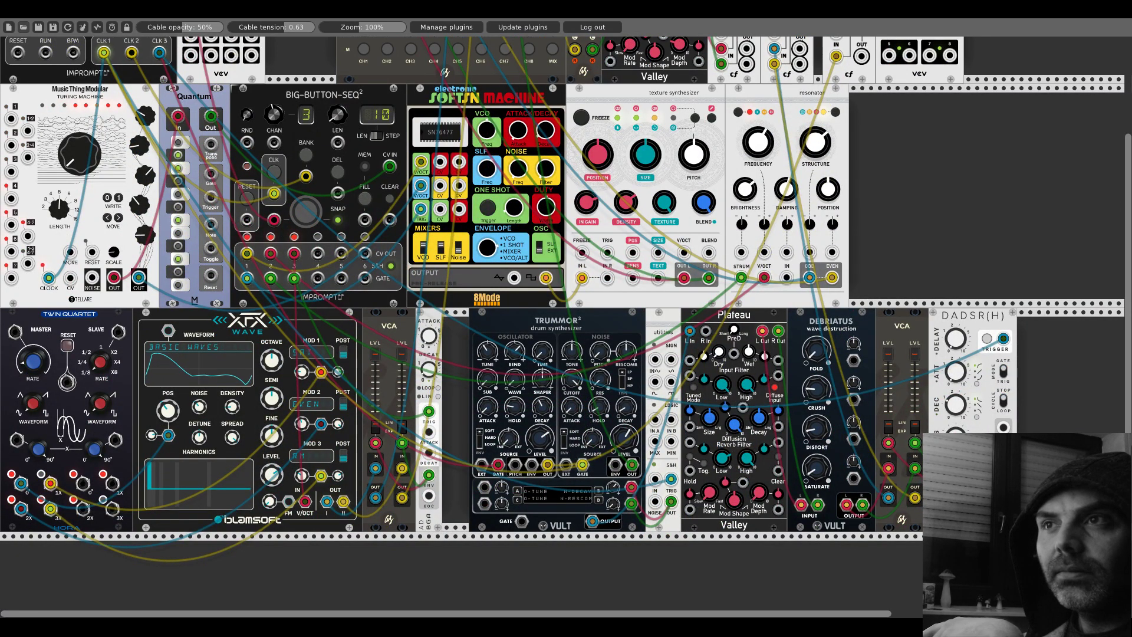
drag(826, 339, 825, 334)
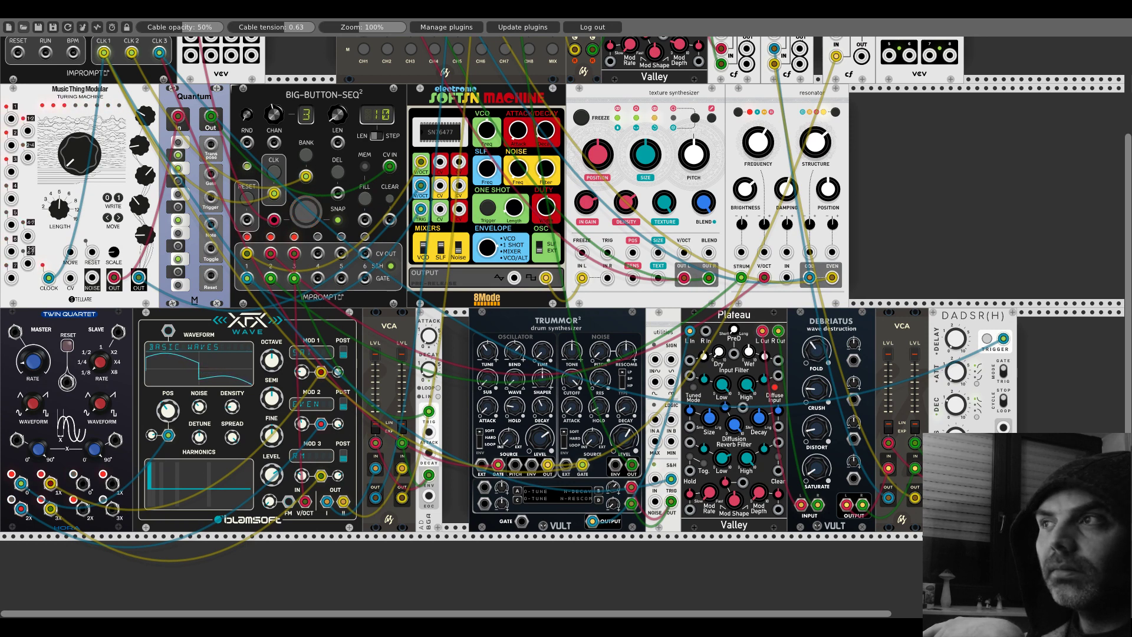
drag(824, 351, 824, 348)
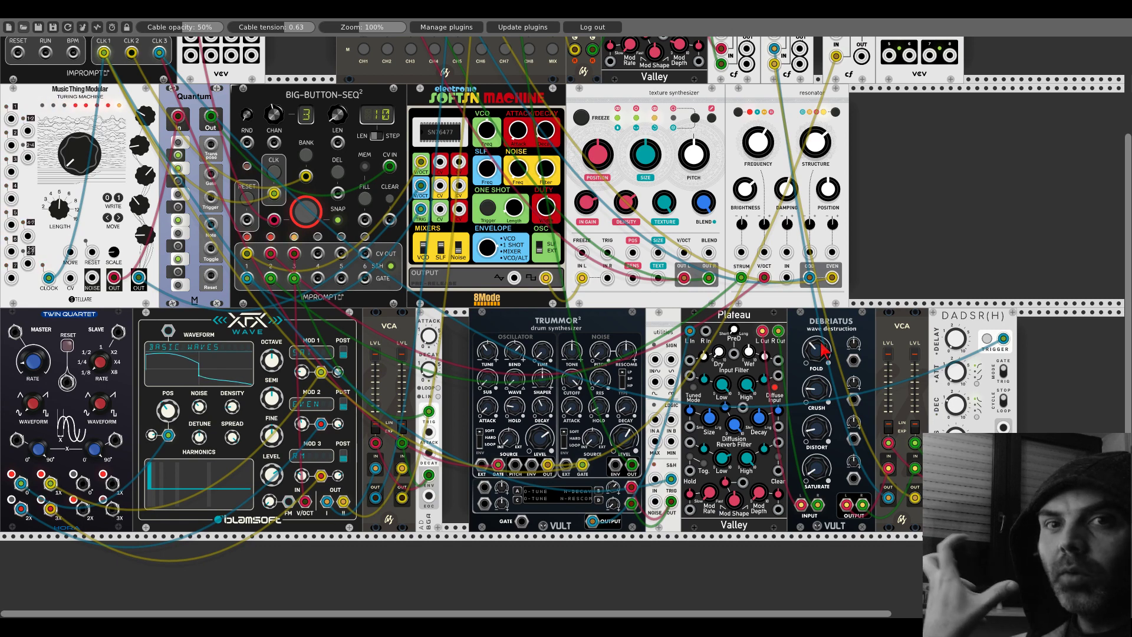
Step: Switch the first Stereo and Mono channels back on
scroll(875, 201, up, 4)
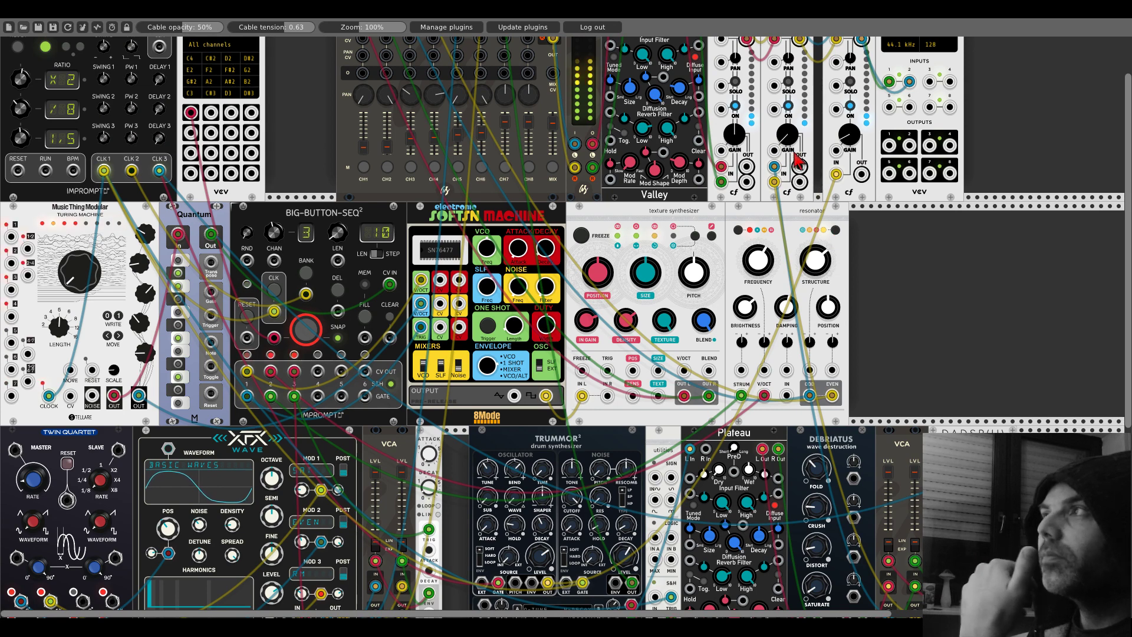
scroll(862, 246, down, 2)
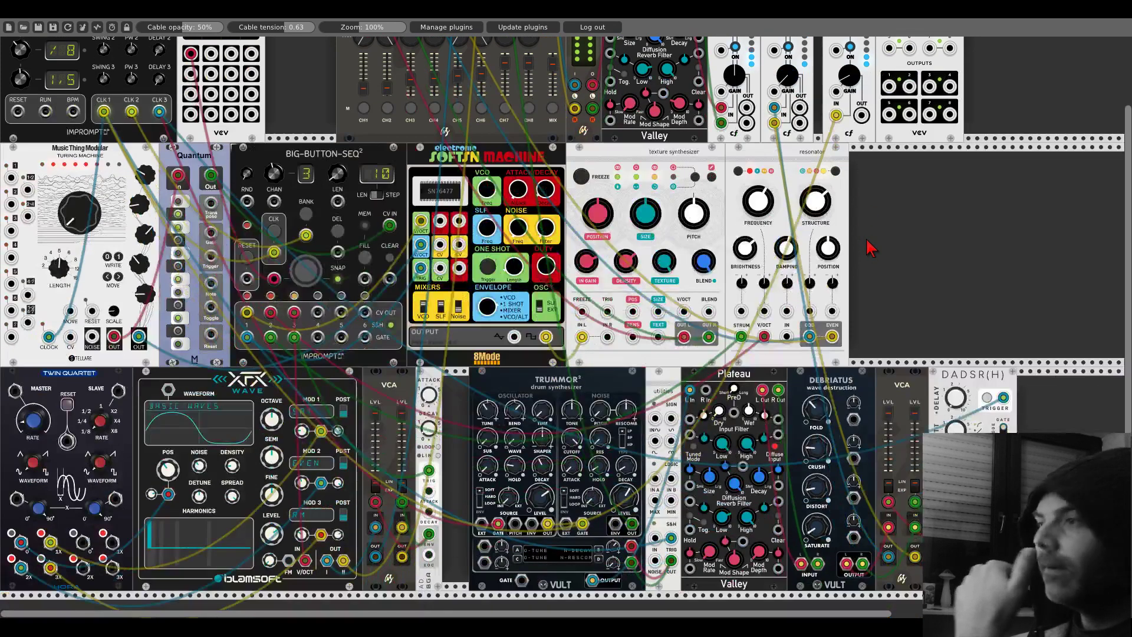
scroll(485, 130, down, 1)
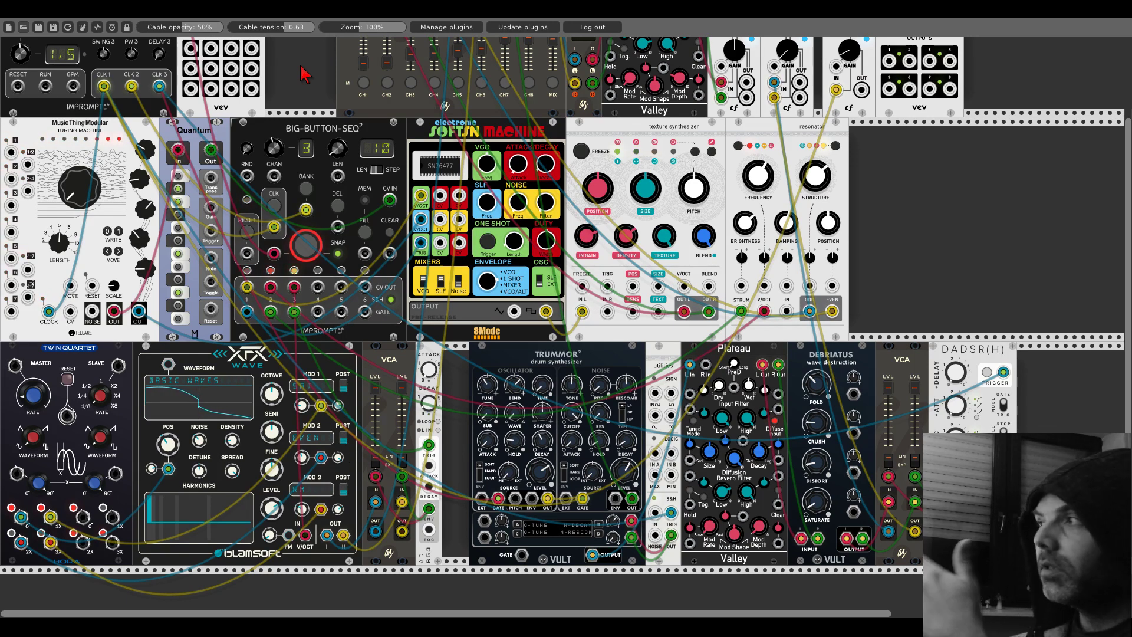
Step: Add a Bogaudio LFO and a Scope to the second row's empty space and patch the LFO's sine output into the Scope's X input
scroll(852, 202, right, 6)
right_click(677, 195)
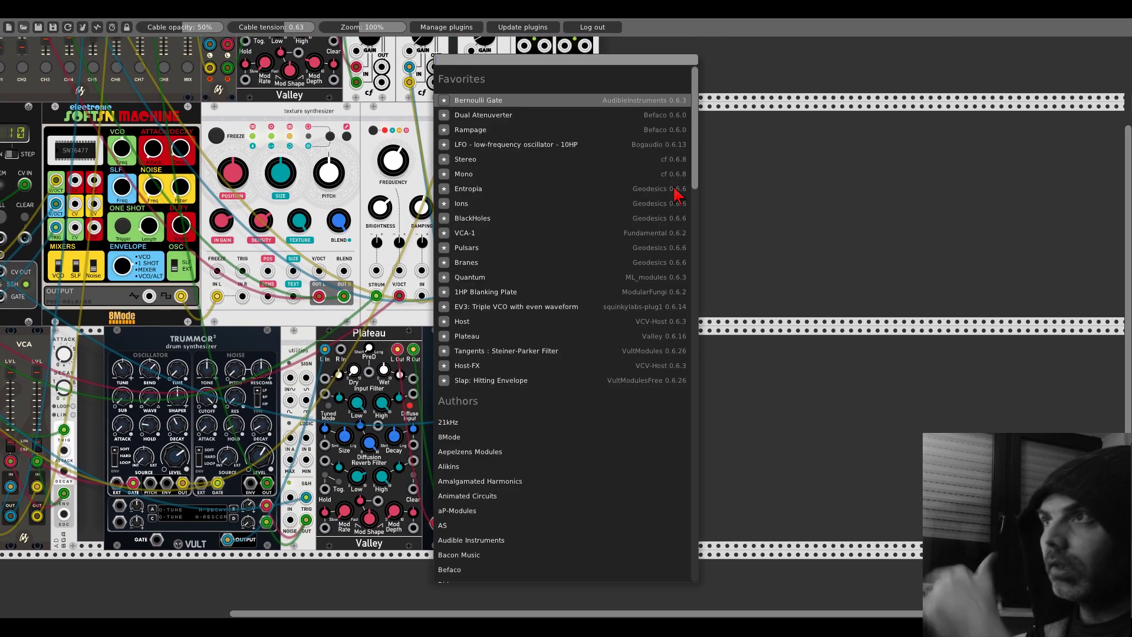
click(535, 148)
right_click(803, 201)
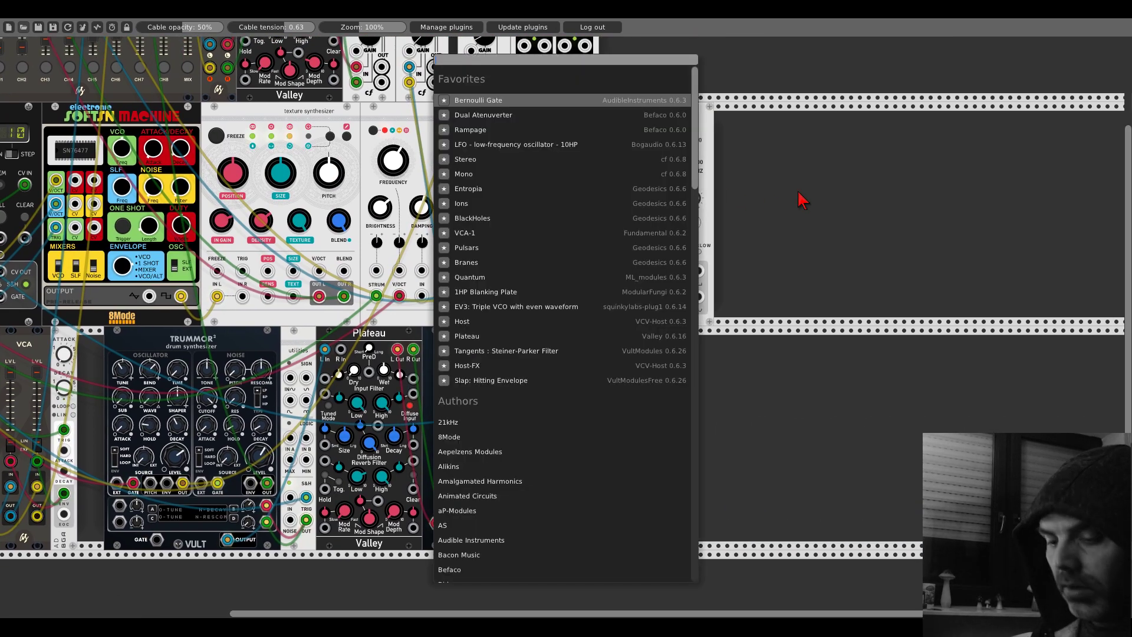
text(scope)
click(526, 187)
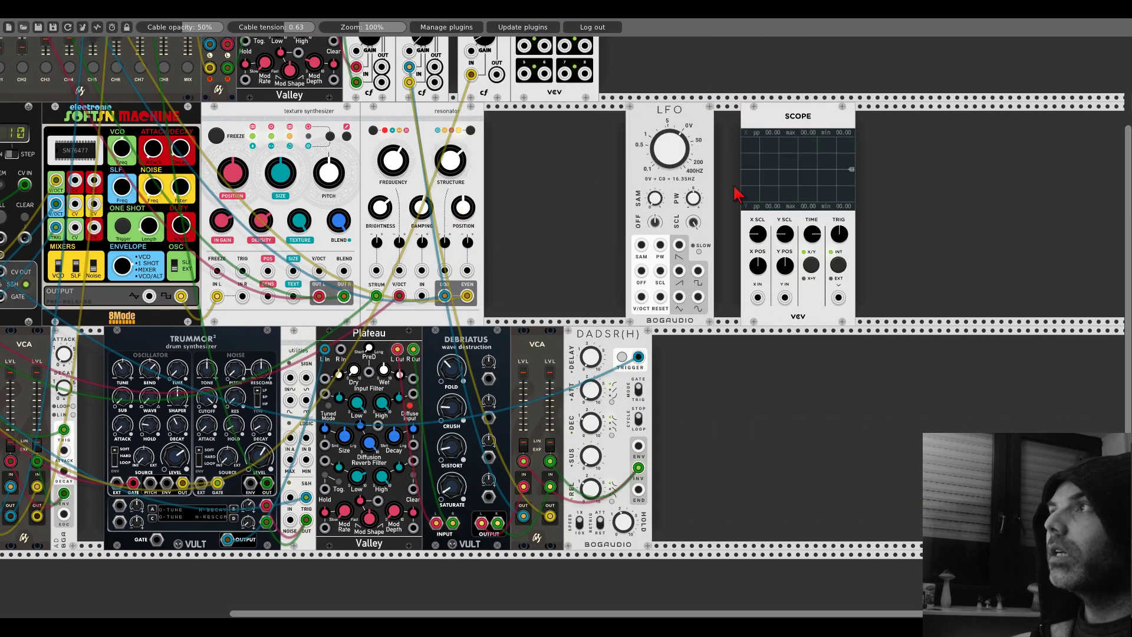
drag(698, 296, 757, 297)
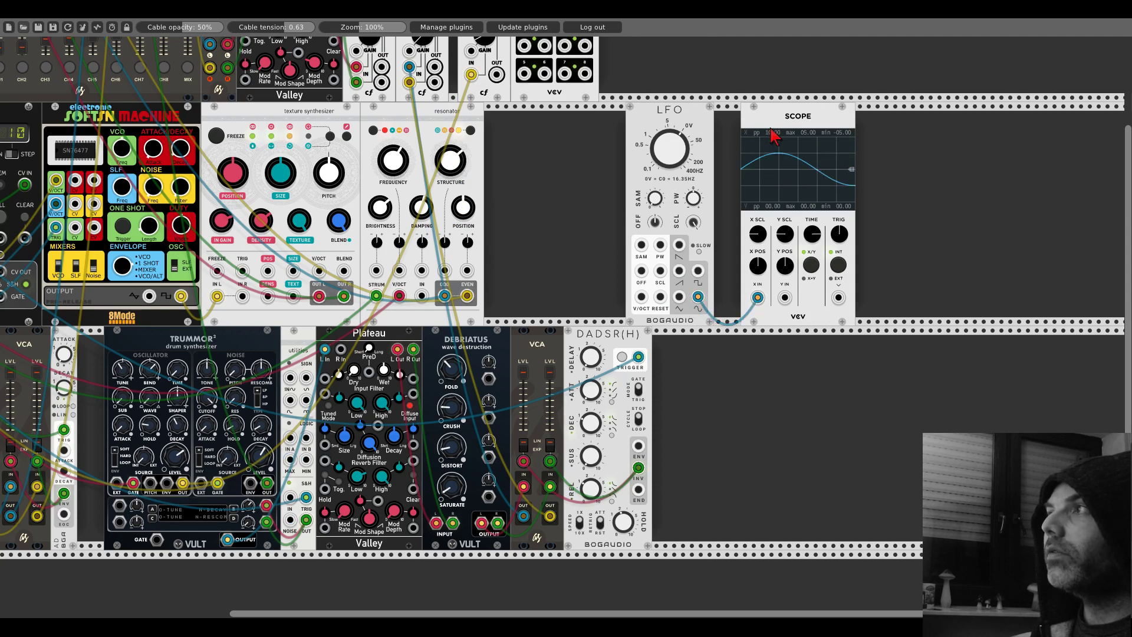
Step: Add the VultModulesFree Debriatus beside the Scope, patch the LFO's sine output into its input and its output into the Scope's Y input
right_click(912, 186)
text(deb)
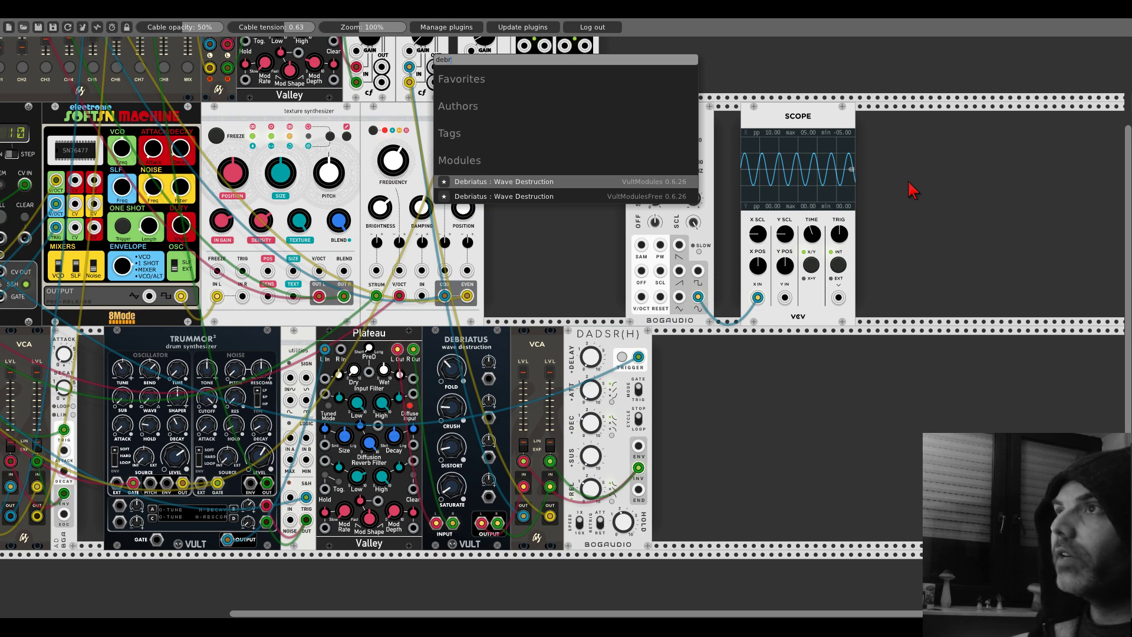
text(r)
click(542, 200)
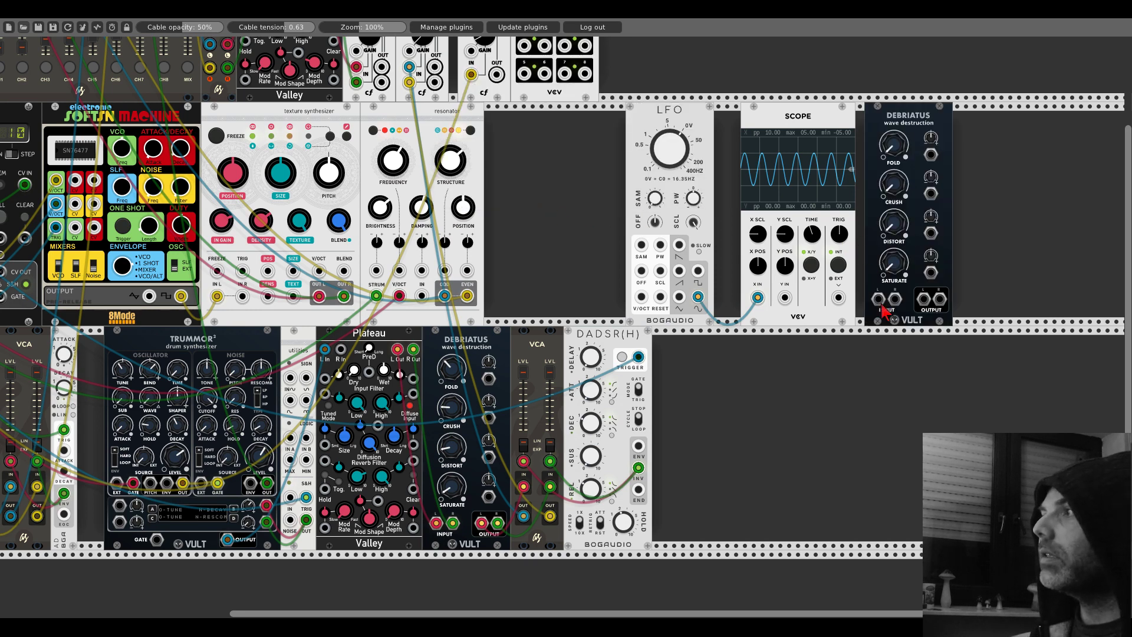
drag(878, 299, 697, 297)
drag(924, 300, 784, 297)
Step: Vary the second-row Debriatus's Saturate, Distort, Crush and Fold knobs in turn, adjusting the Scope's time scale to compare the waveforms
mouse_move(812, 233)
mouse_down()
mouse_move(811, 259)
mouse_move(813, 244)
mouse_up()
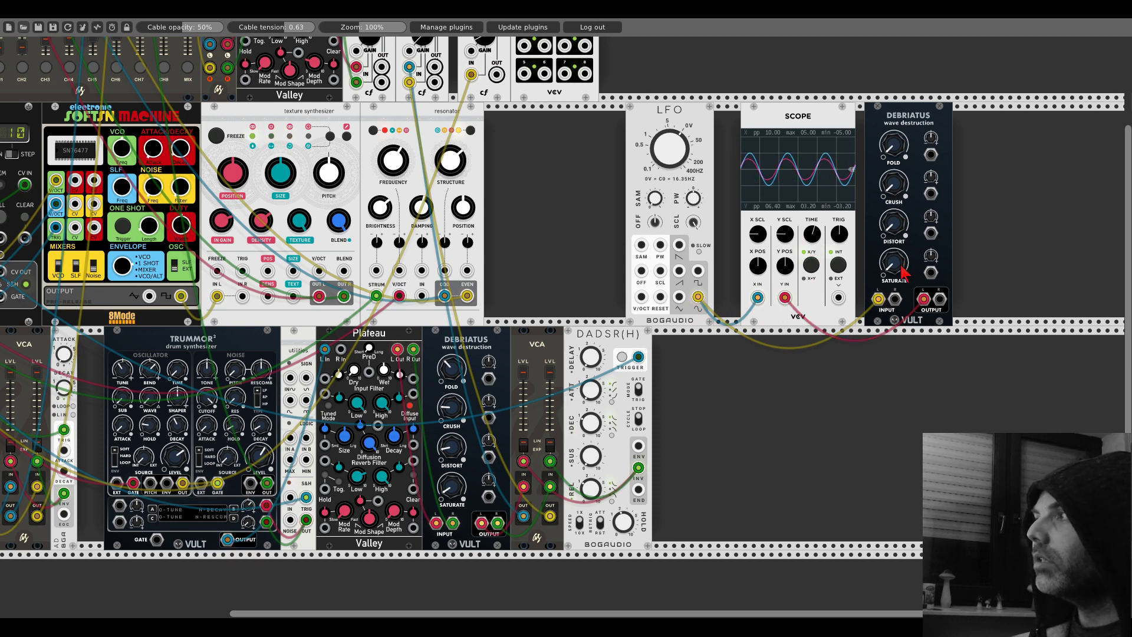
drag(901, 272, 902, 260)
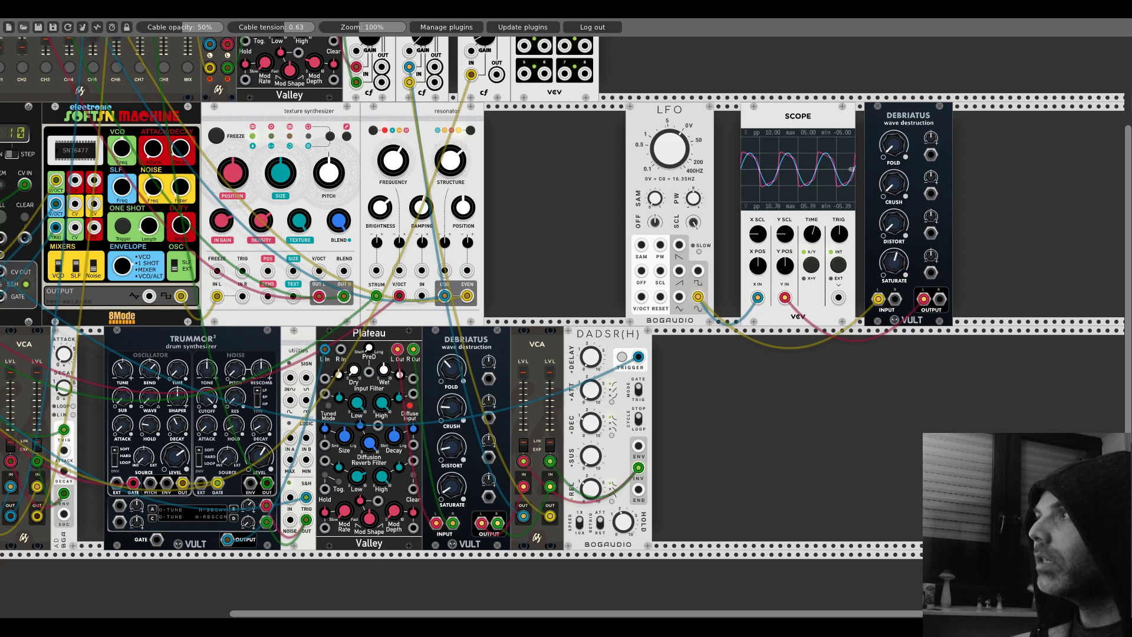
drag(893, 222, 893, 236)
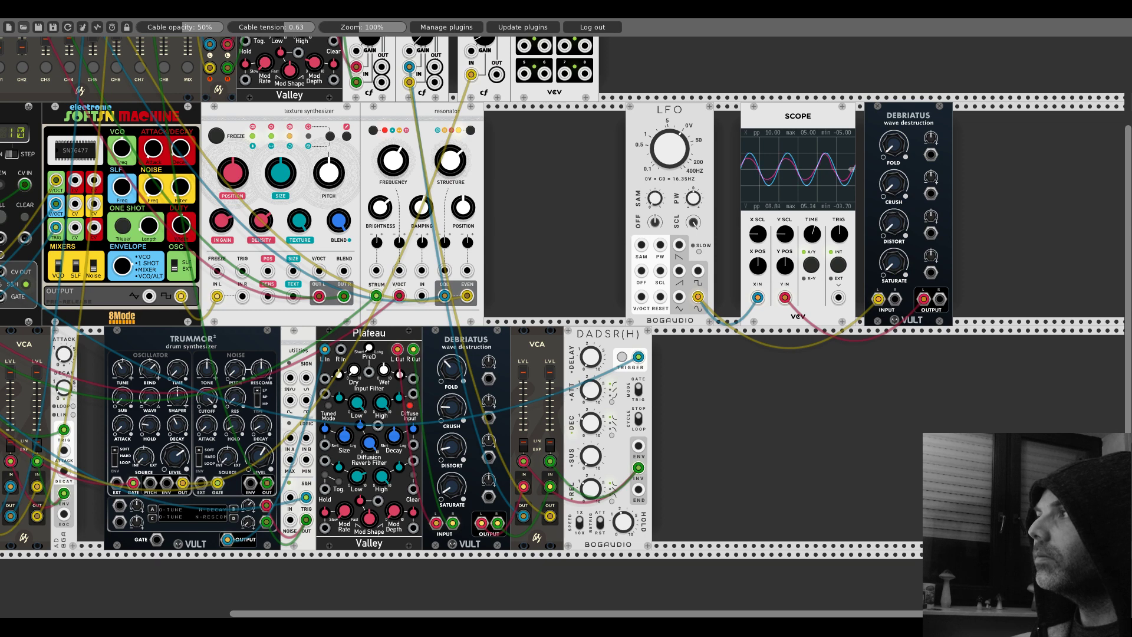
drag(900, 188, 900, 192)
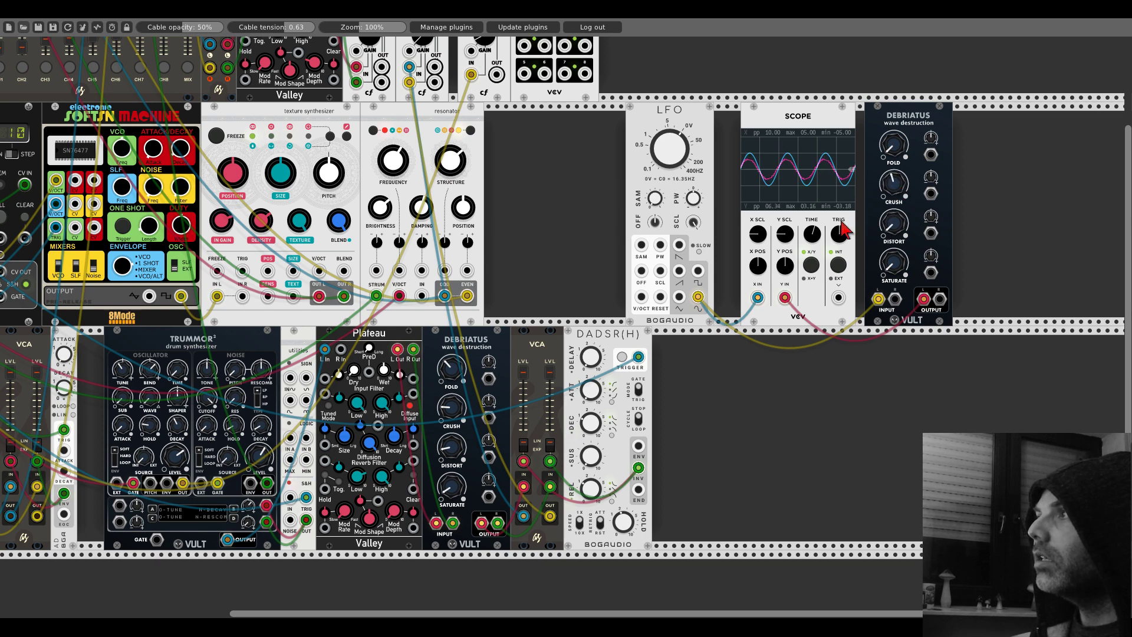
drag(814, 235, 813, 223)
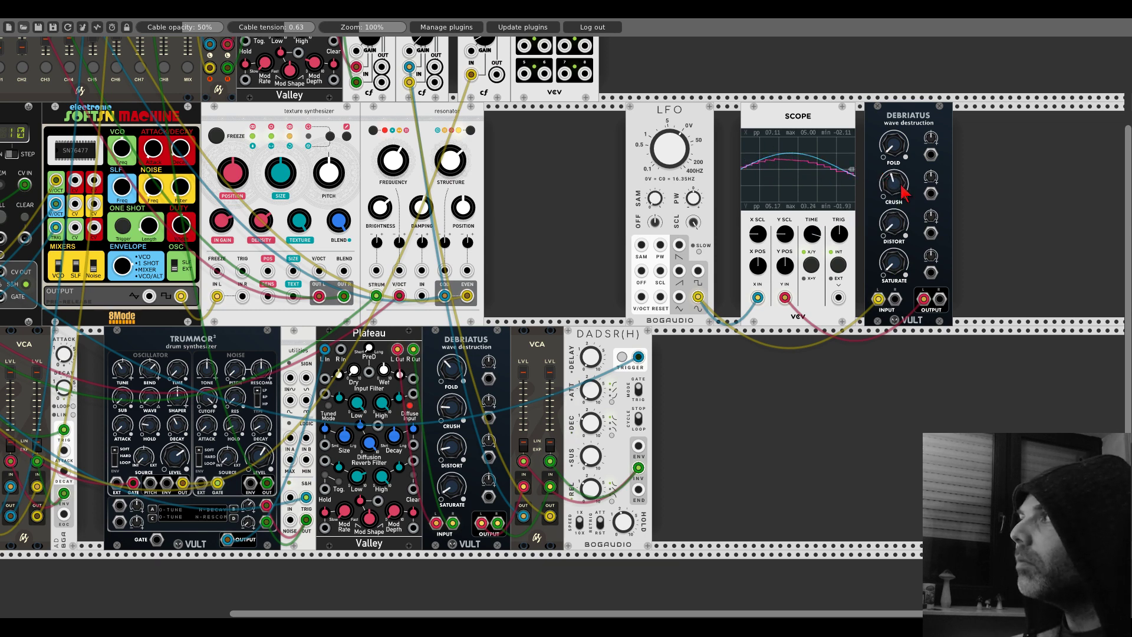
drag(901, 192, 902, 195)
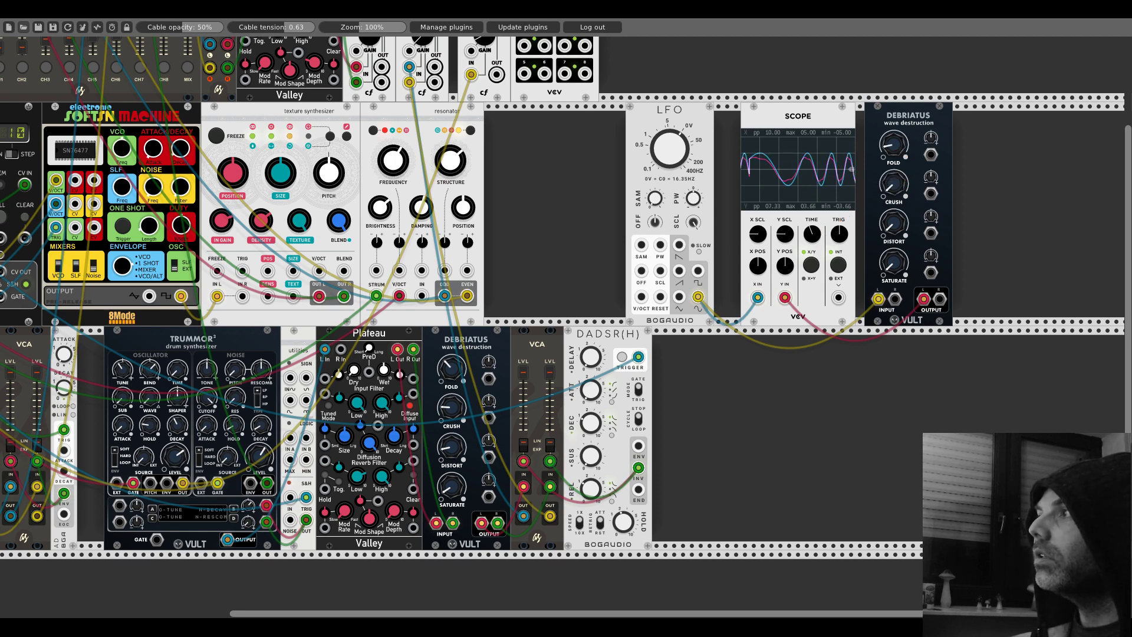
drag(894, 143, 894, 135)
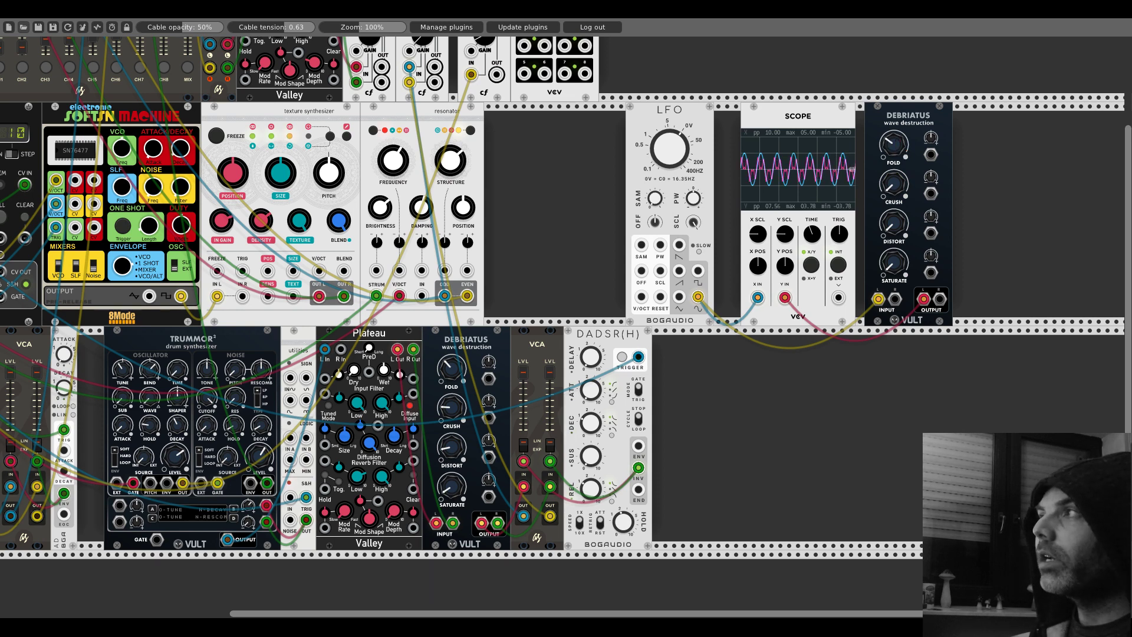
drag(894, 136, 896, 151)
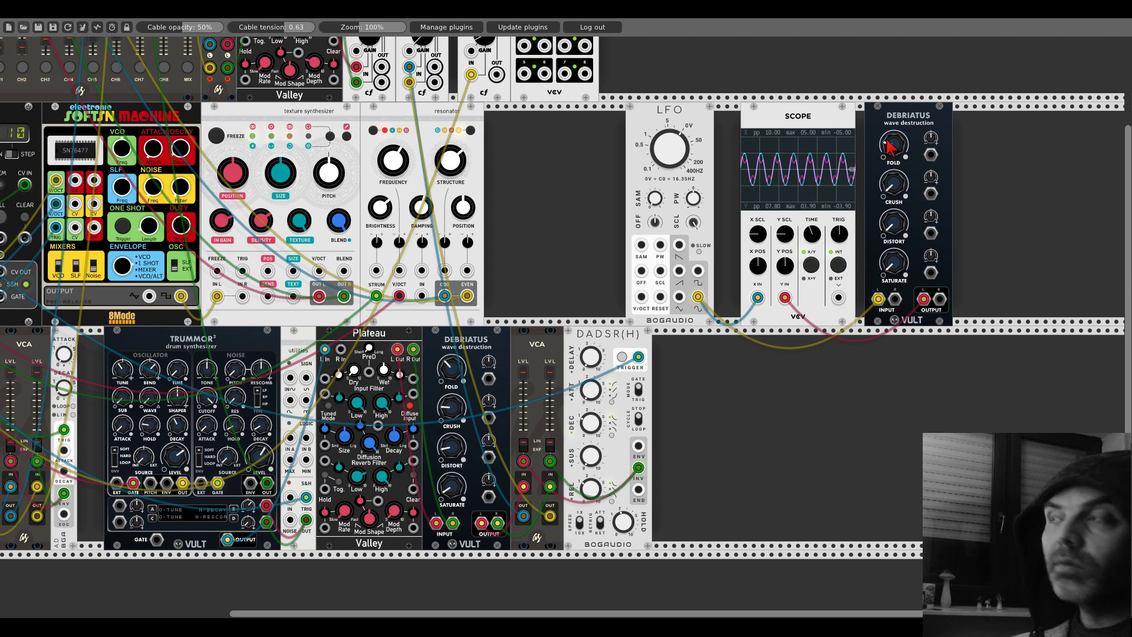
Step: Delete the demonstration Debriatus, Scope and LFO modules from the second row
right_click(886, 123)
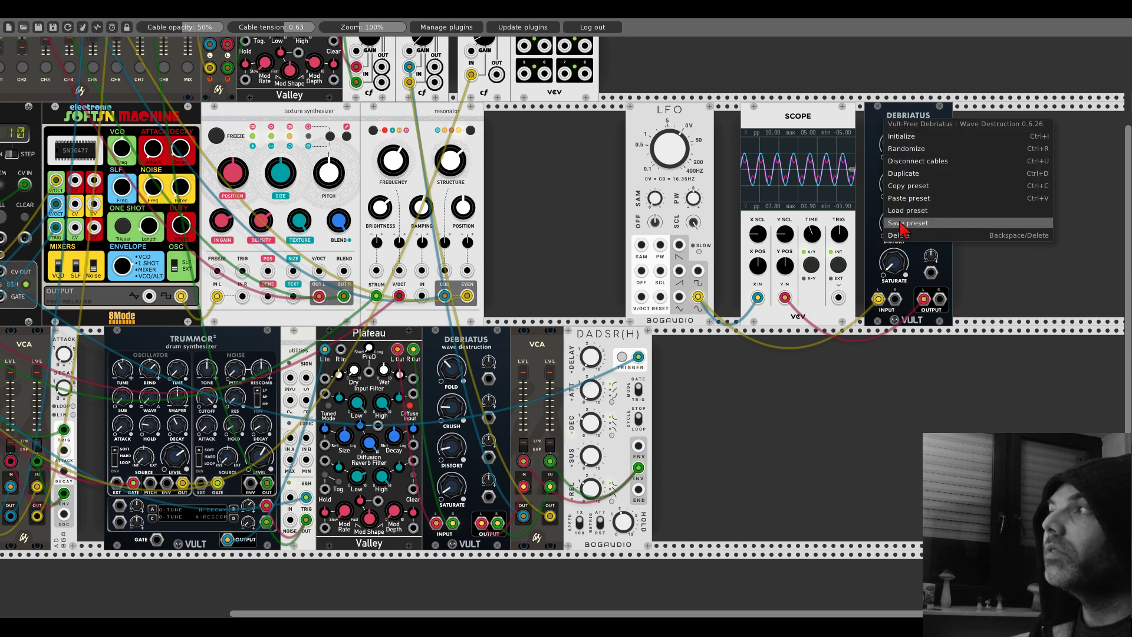
click(907, 235)
right_click(817, 126)
click(833, 242)
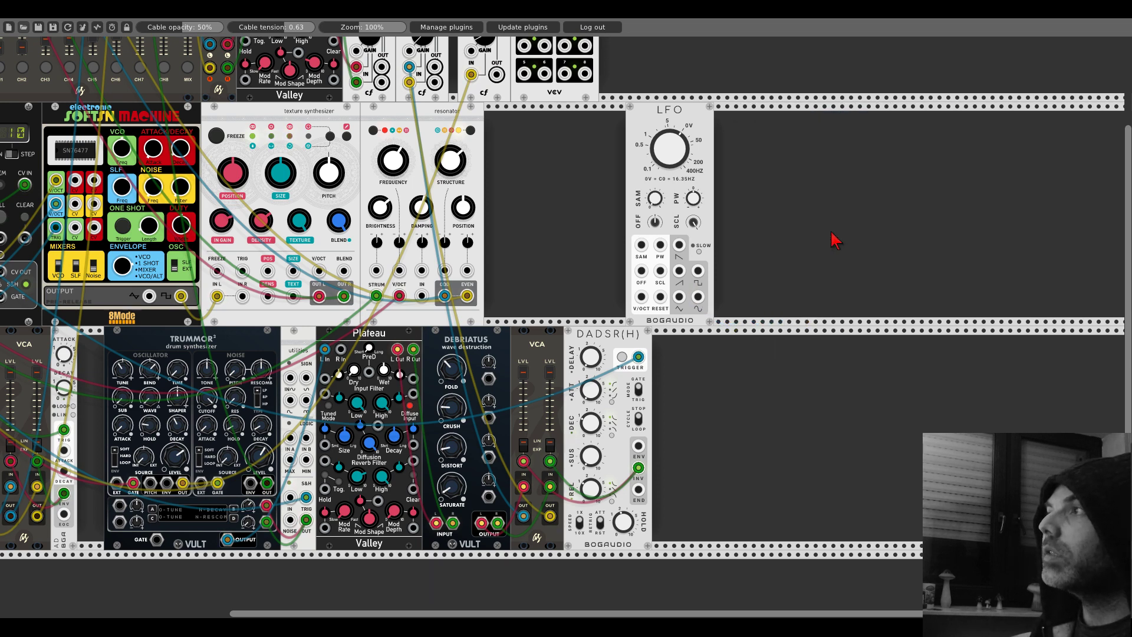
right_click(705, 128)
click(725, 247)
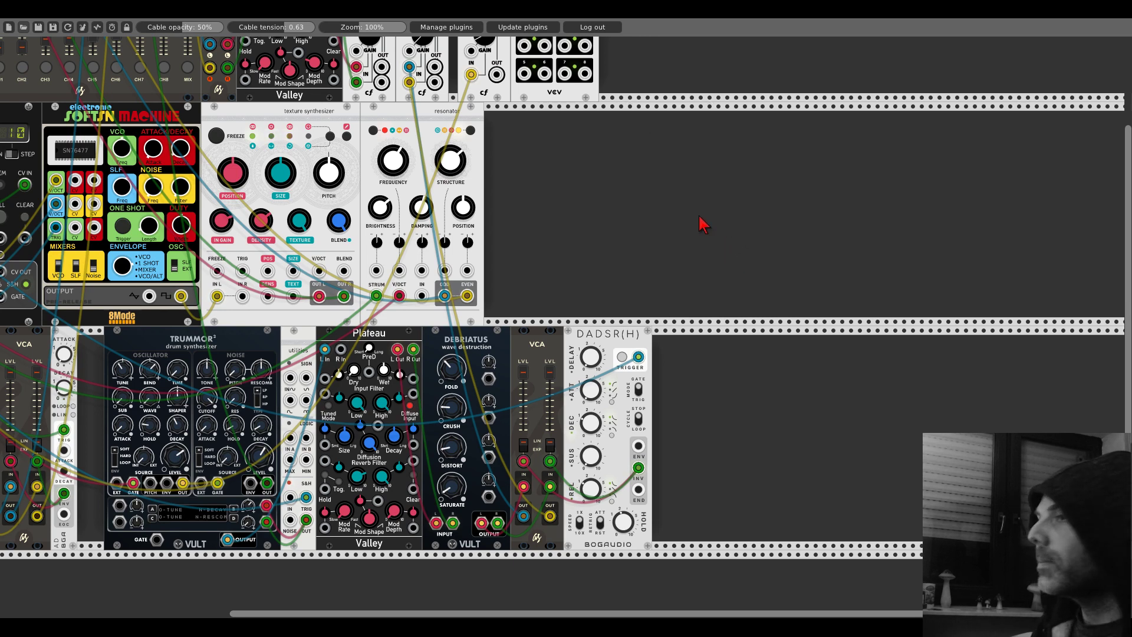
Step: Zoom the rack out to 85% to review the whole patch and nudge the Turing Machine's main knob
scroll(588, 262, left, 10)
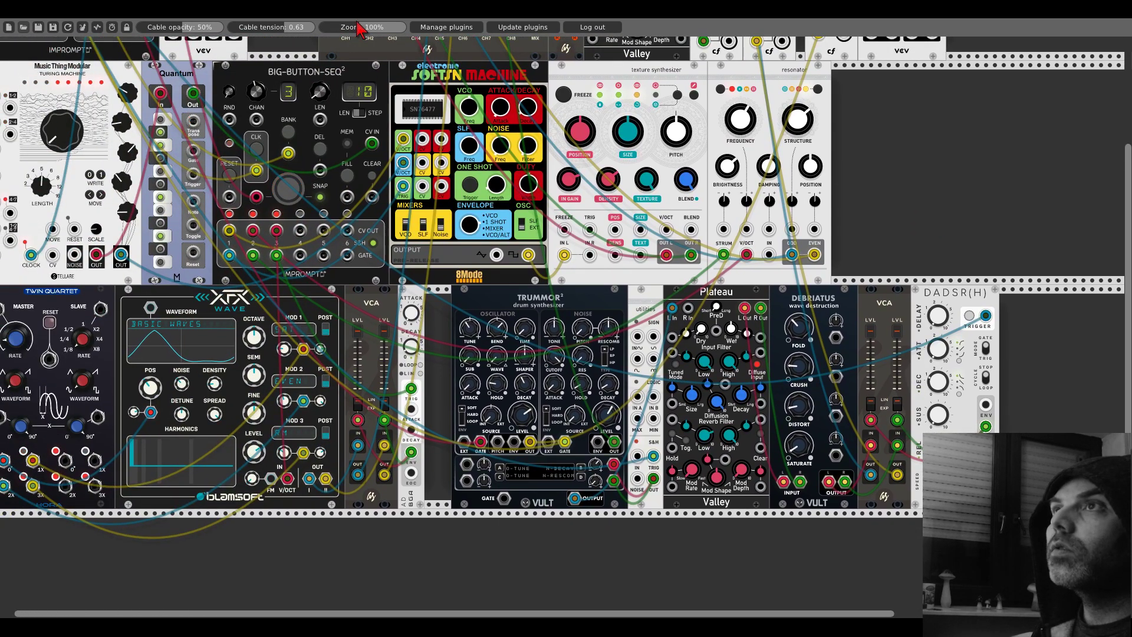
drag(360, 28, 355, 28)
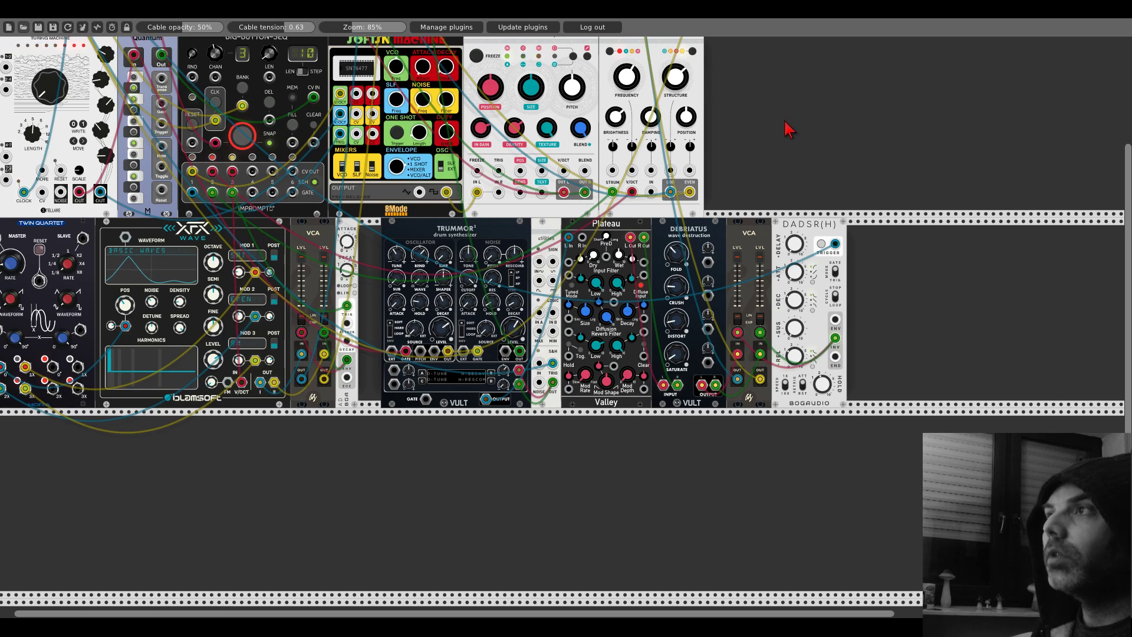
scroll(1028, 202, up, 5)
scroll(1079, 265, down, 1)
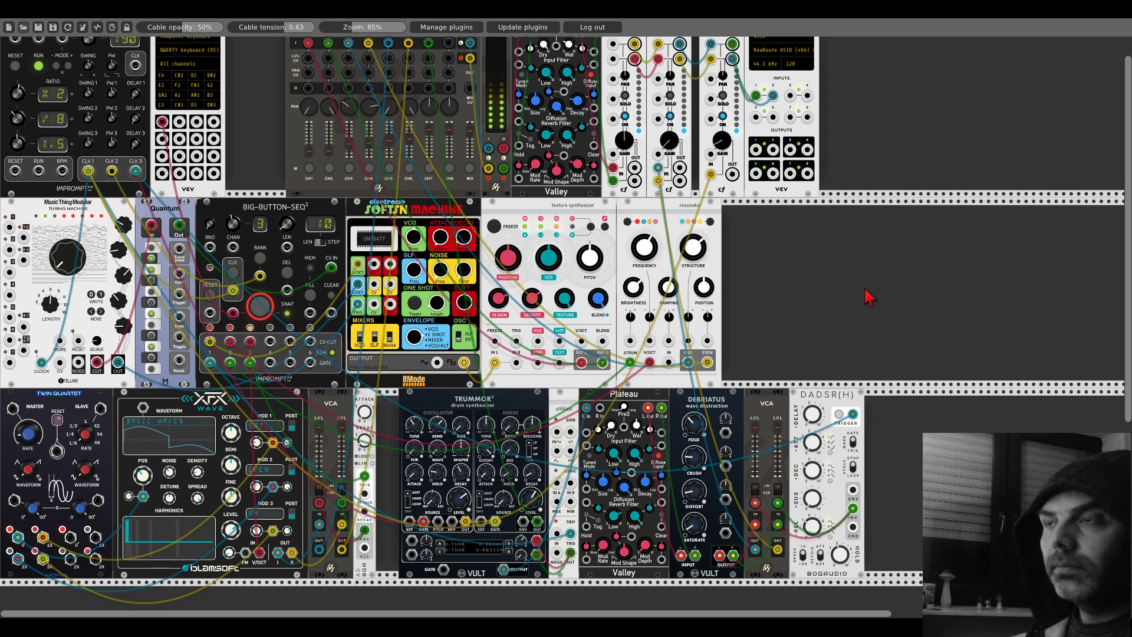
scroll(865, 295, up, 2)
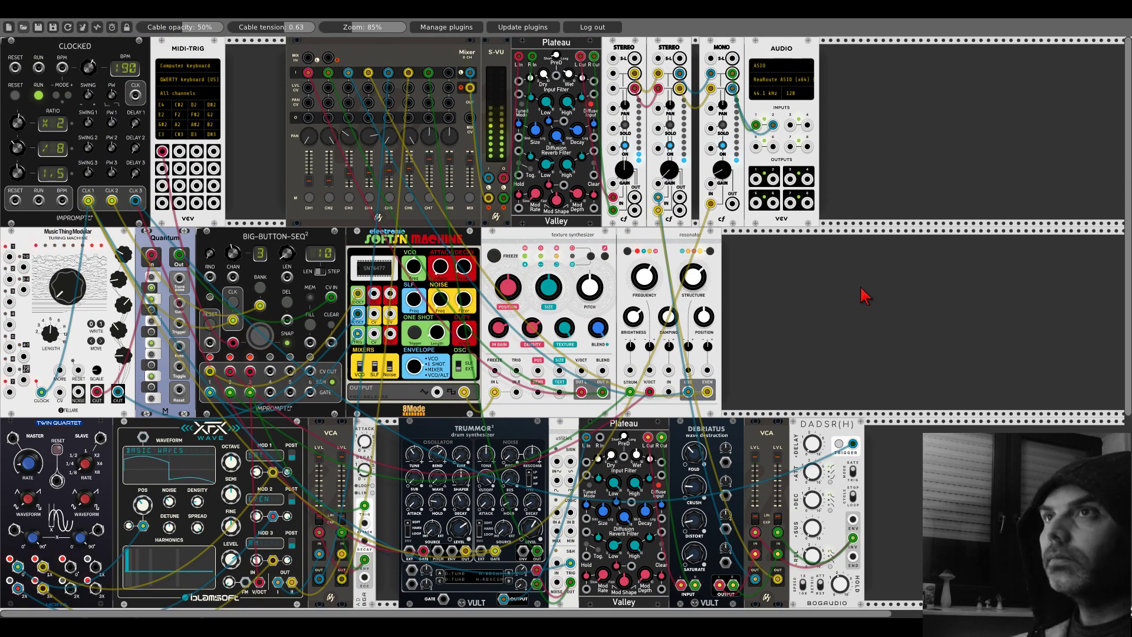
scroll(864, 295, down, 2)
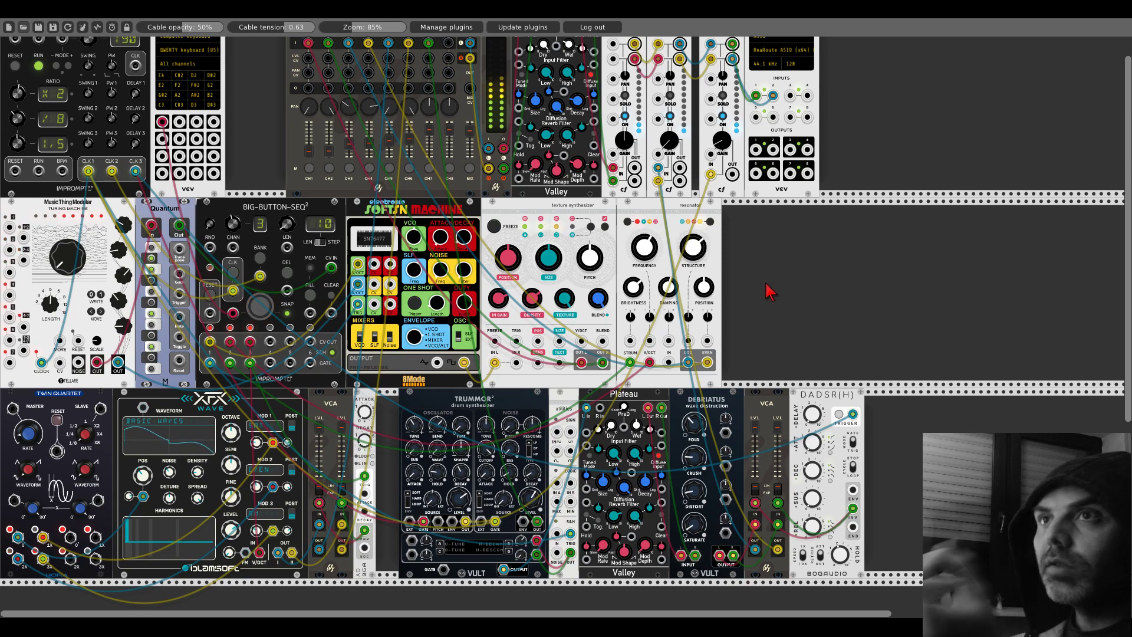
drag(80, 261, 76, 263)
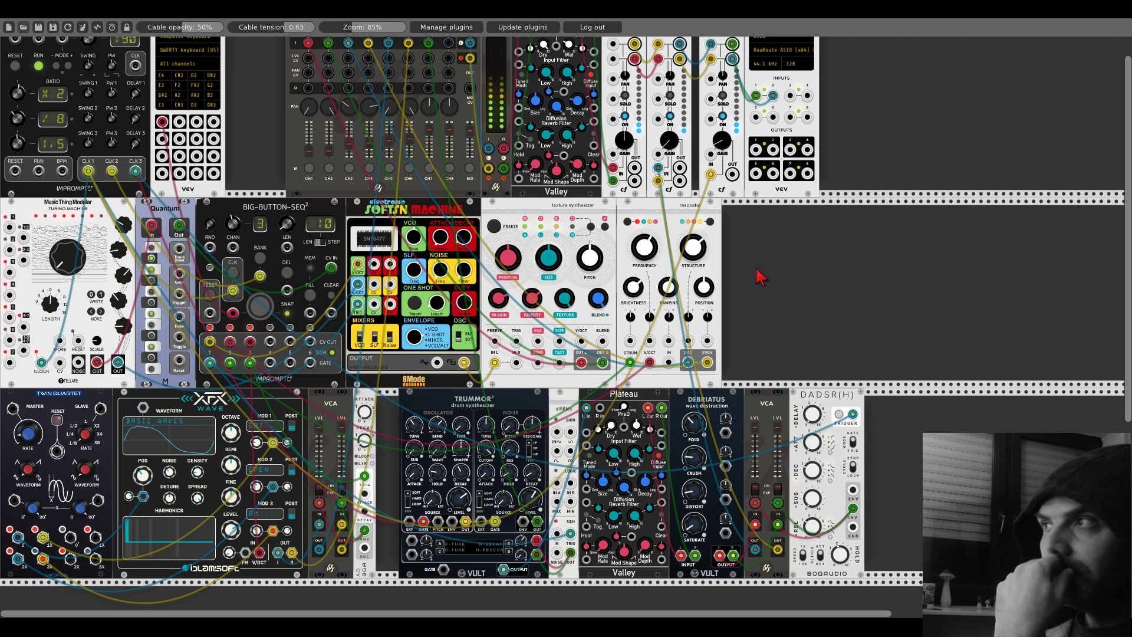
Step: Add the Slic module by Animated Circuits to the second row's empty space
right_click(794, 272)
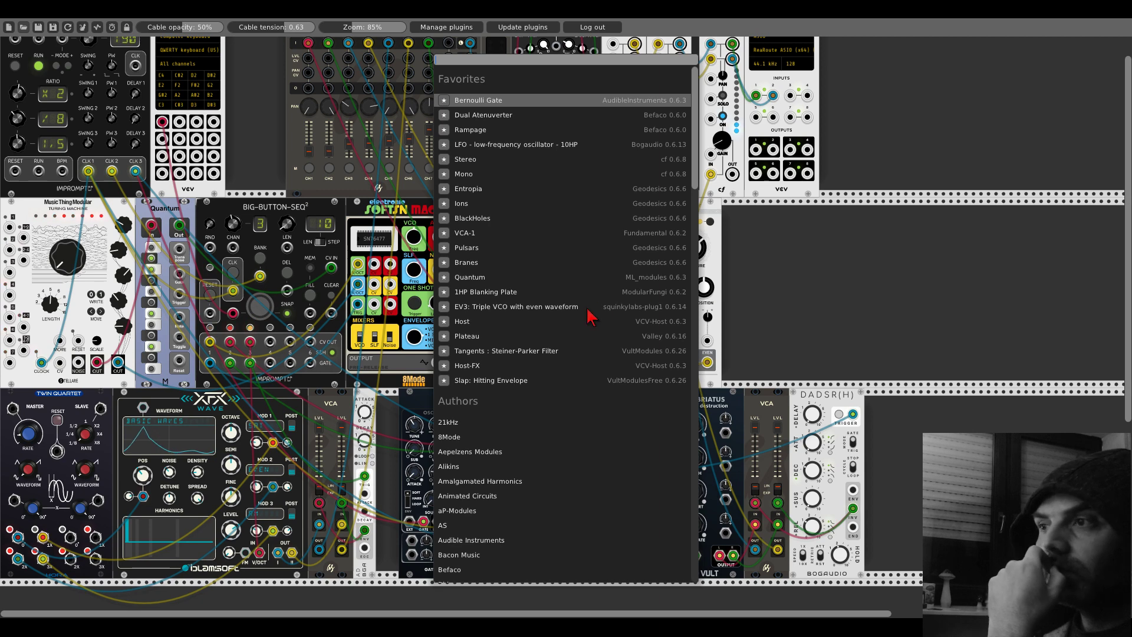
scroll(563, 336, down, 1)
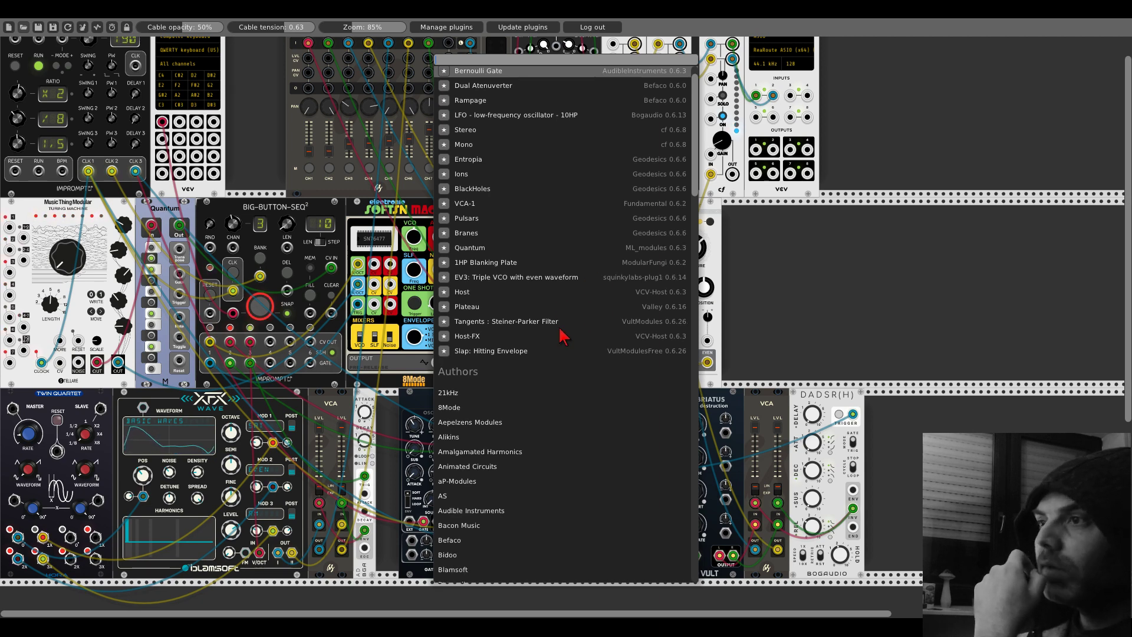
click(486, 466)
click(460, 234)
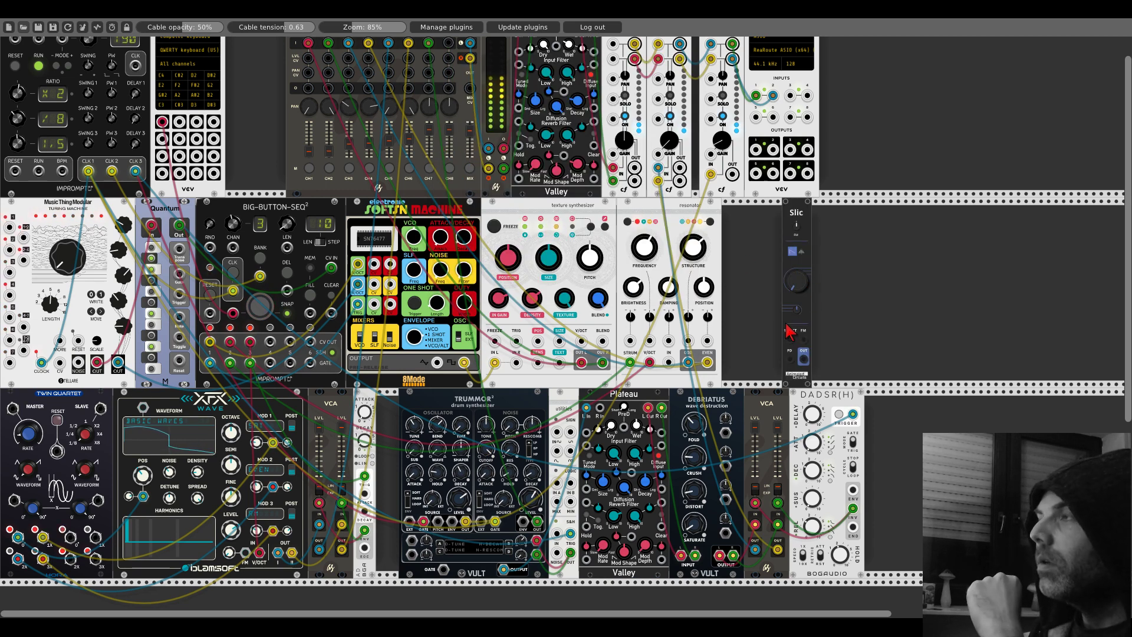
Step: Add the VultModulesFree Slap envelope beside Slic, patch Slic's output into it, and drive both from Big-Button-Seq2's channel 4 CV and gate outputs
right_click(835, 288)
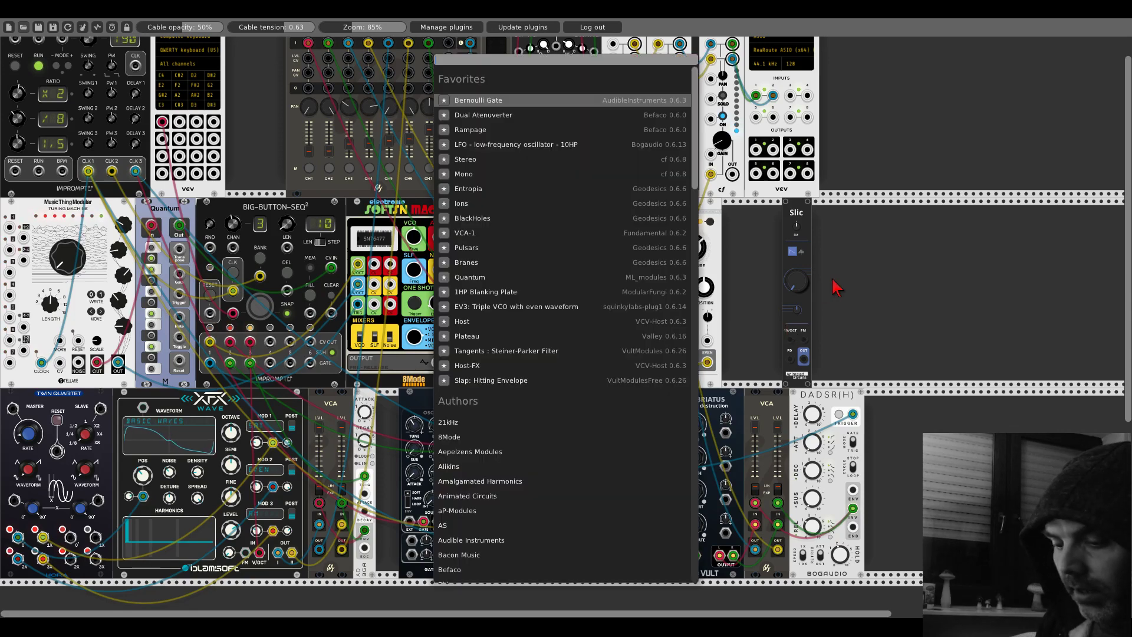
text(slap)
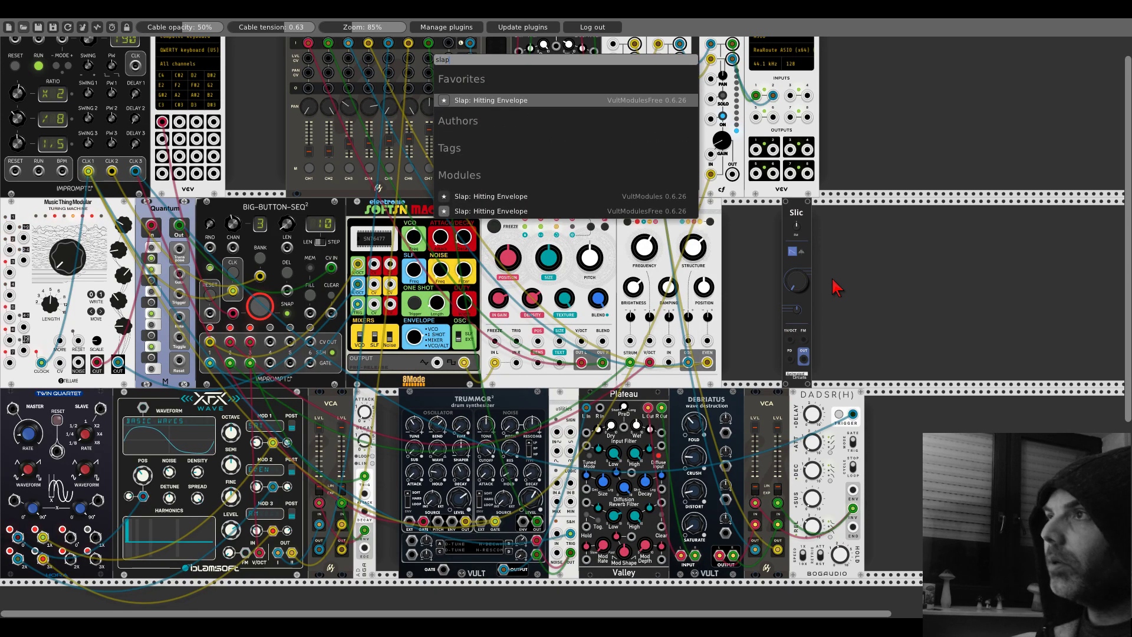
click(513, 211)
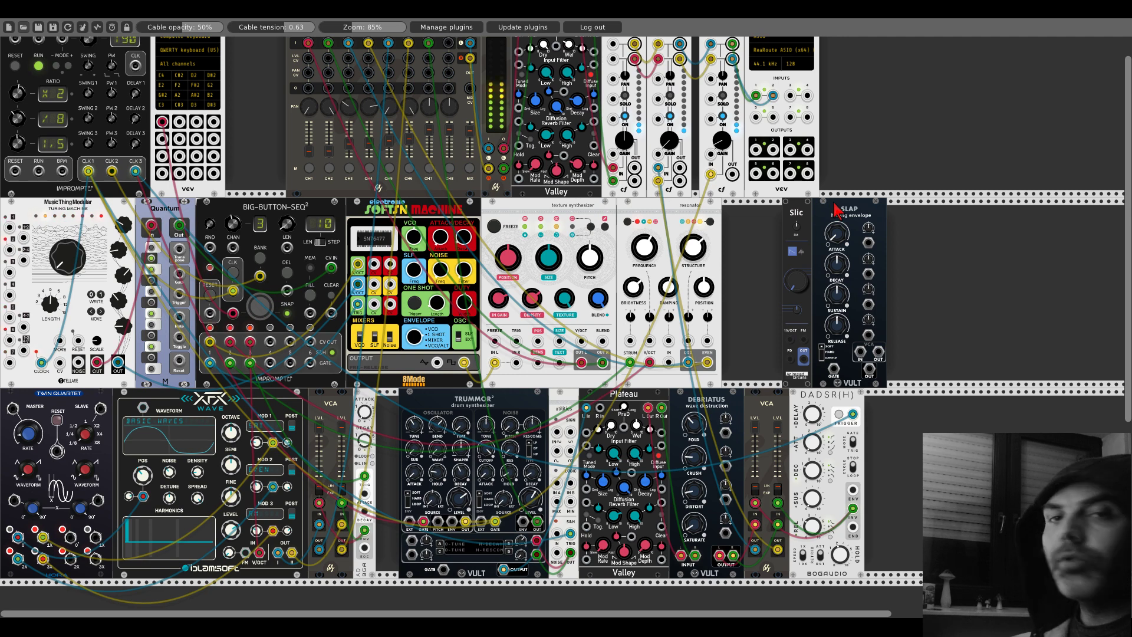
drag(802, 358, 270, 363)
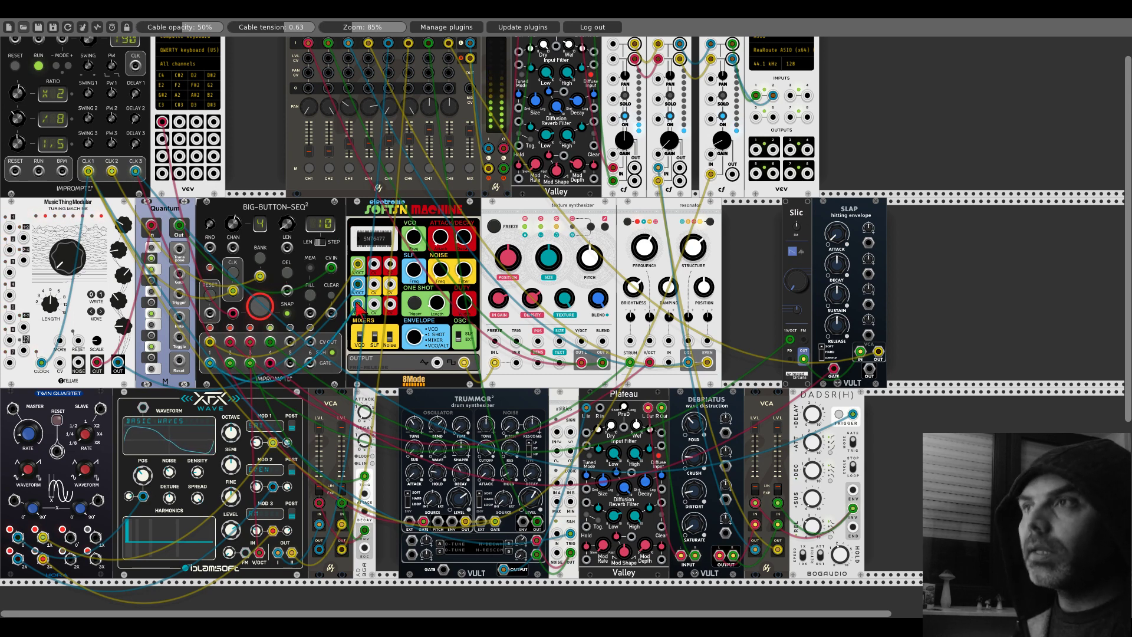
Step: Mute mixer channels CH1 to CH7
click(428, 168)
click(409, 168)
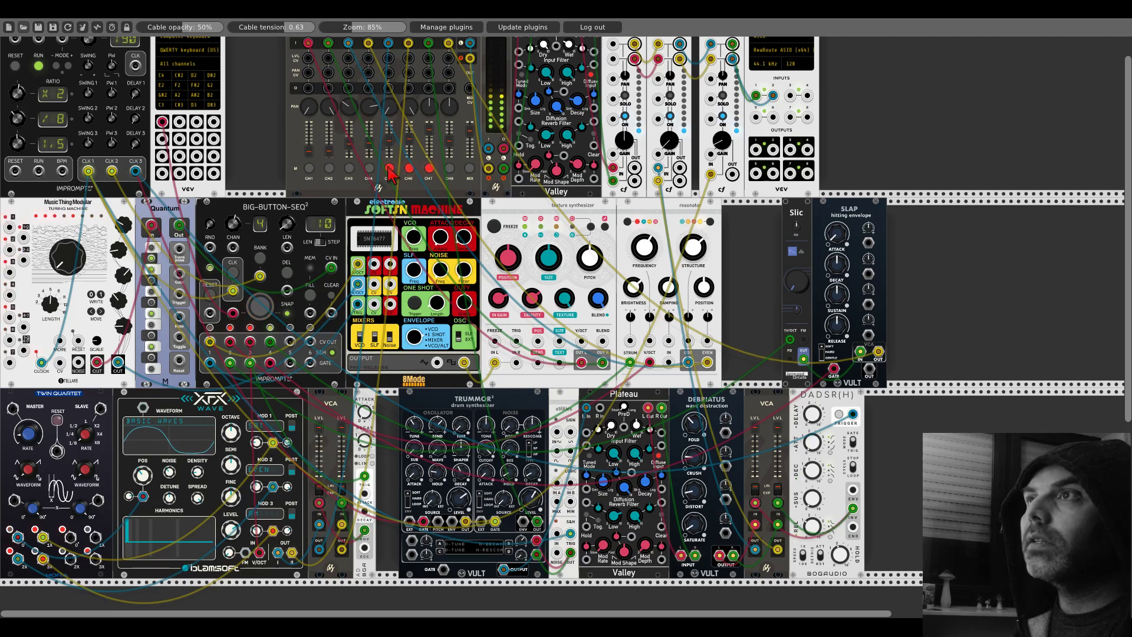
click(389, 168)
click(369, 168)
click(349, 169)
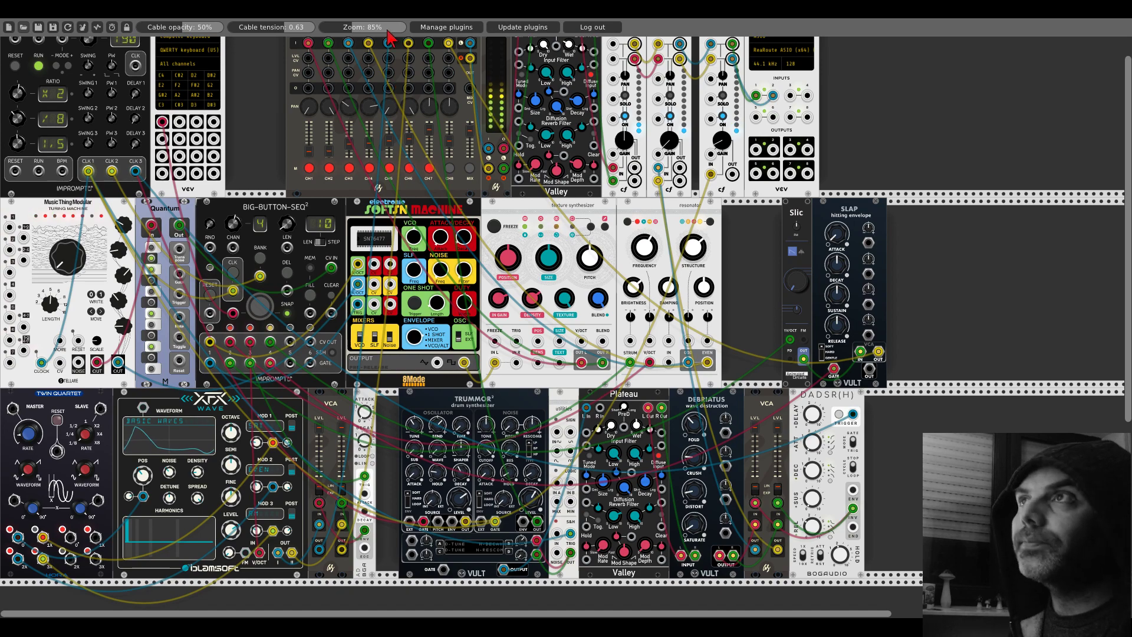
Step: Enlarge the rack to 151% and examine the sequencer, the mixer and output channels, and the Slic and Slap modules
drag(383, 34, 378, 32)
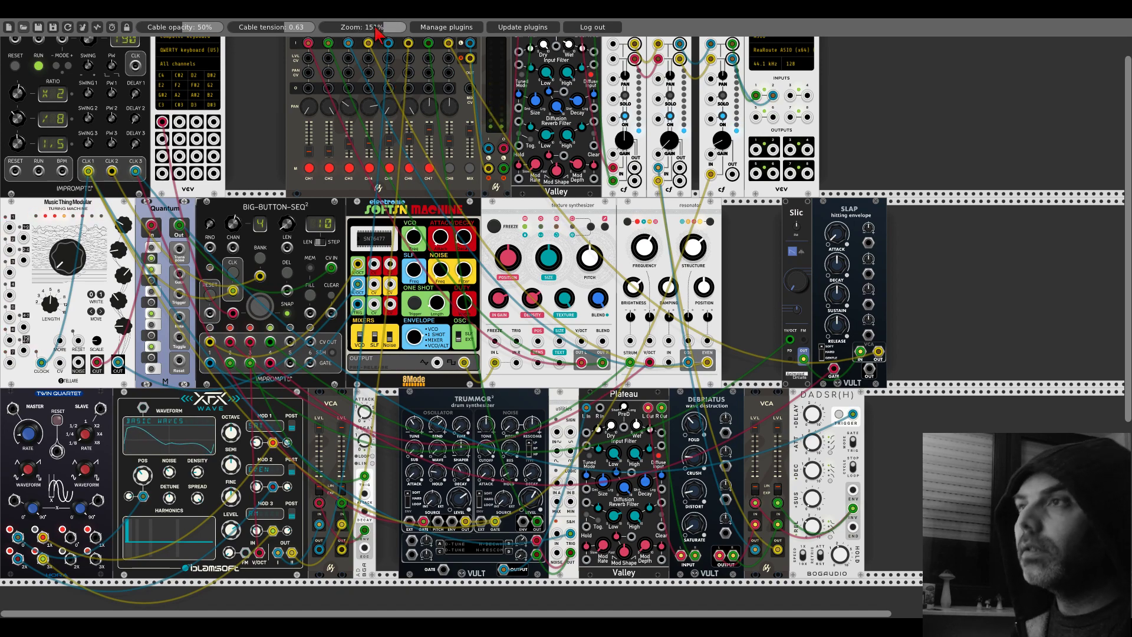
scroll(528, 233, down, 3)
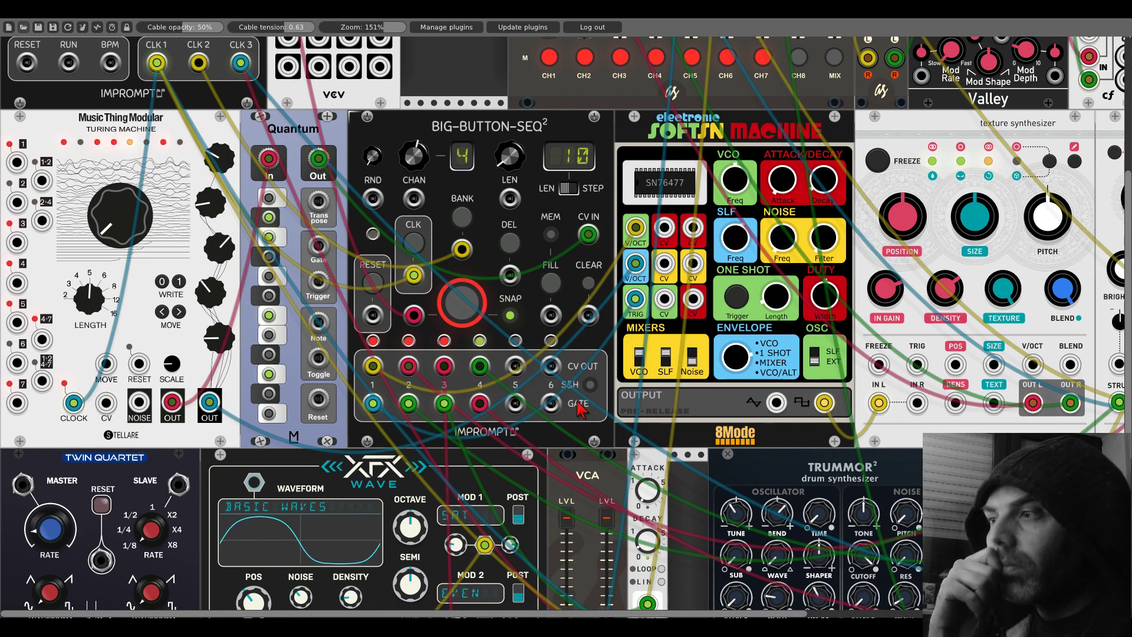
scroll(937, 129, right, 2)
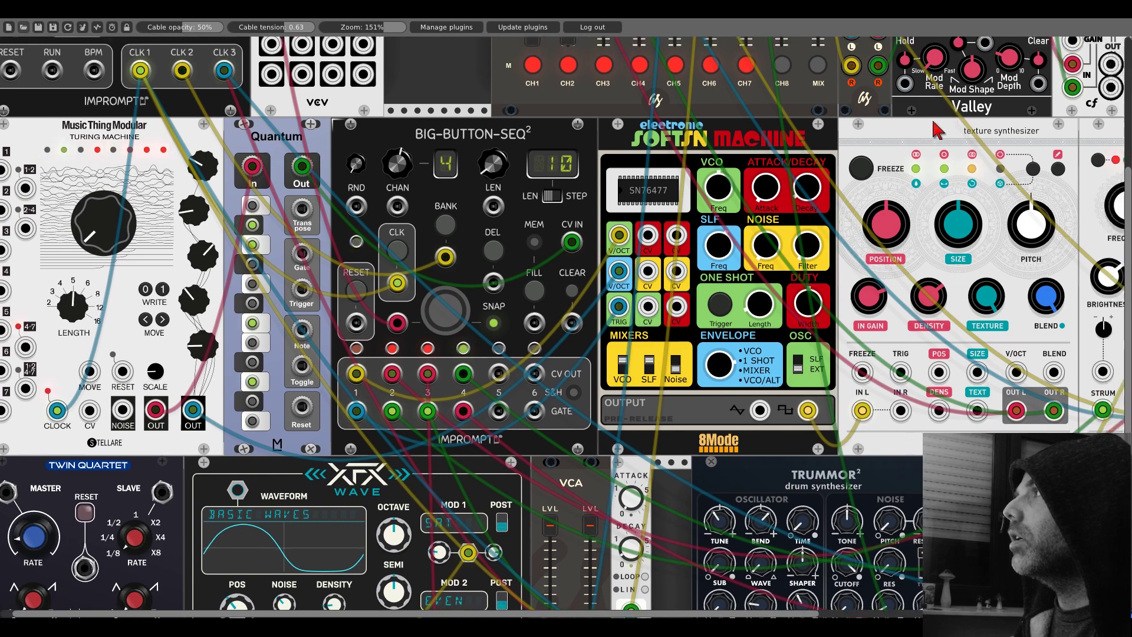
scroll(937, 129, right, 10)
scroll(938, 130, up, 3)
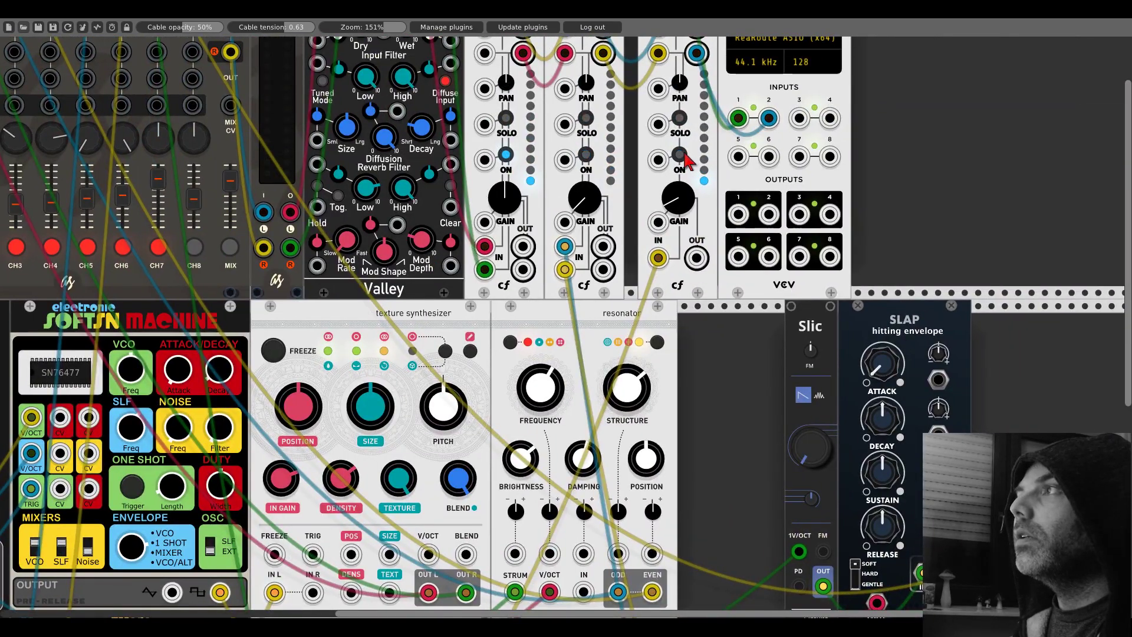
scroll(687, 159, left, 10)
scroll(748, 282, down, 3)
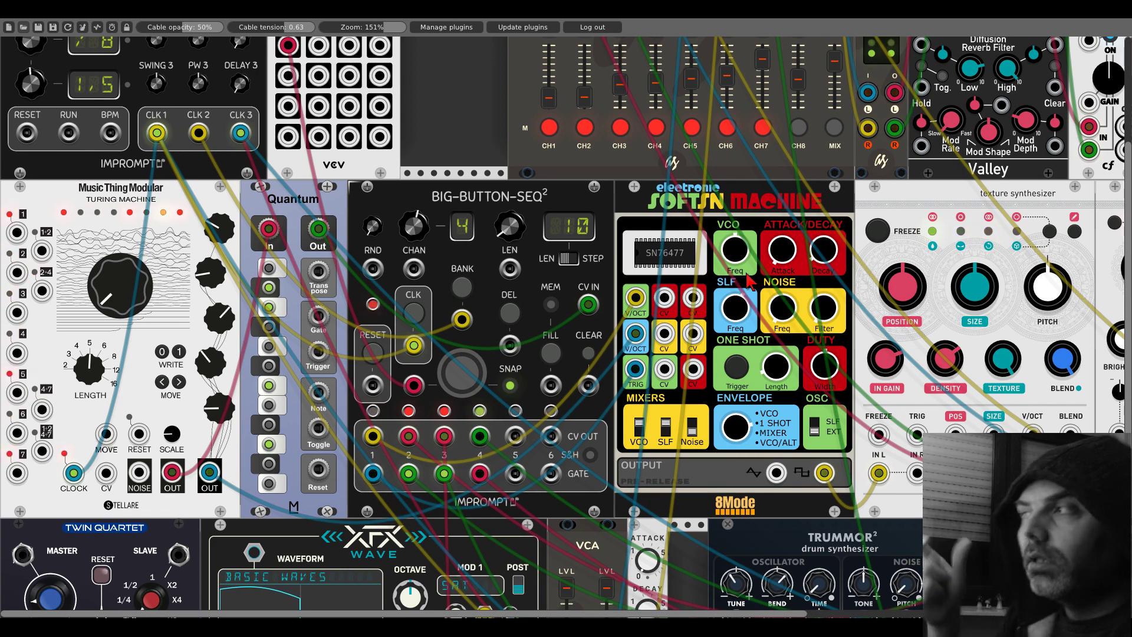
scroll(749, 281, right, 5)
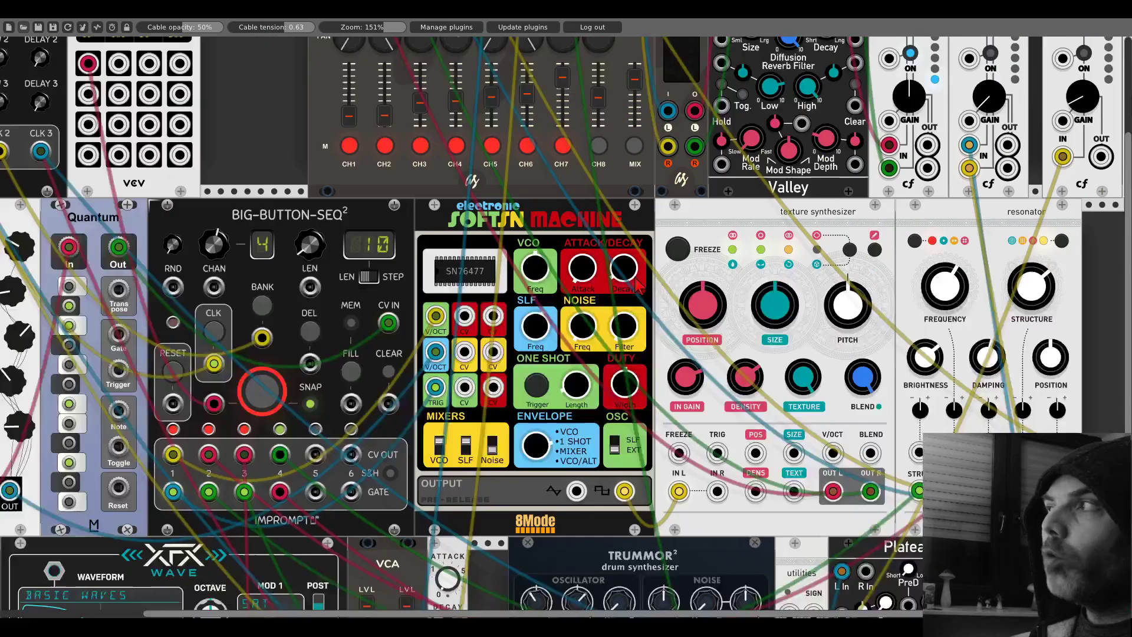
scroll(638, 287, right, 15)
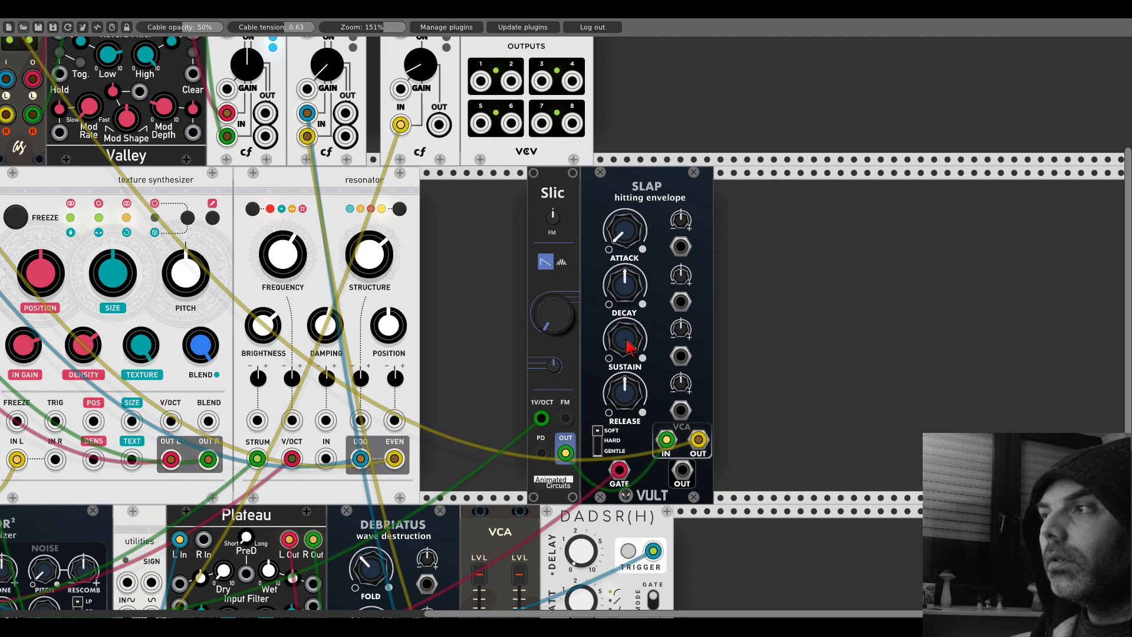
Step: Turn the Slap envelope's sustain down to minimum and slightly adjust its decay
drag(629, 347, 630, 376)
mouse_move(633, 295)
mouse_down()
mouse_move(633, 308)
mouse_move(634, 281)
mouse_move(634, 298)
mouse_up()
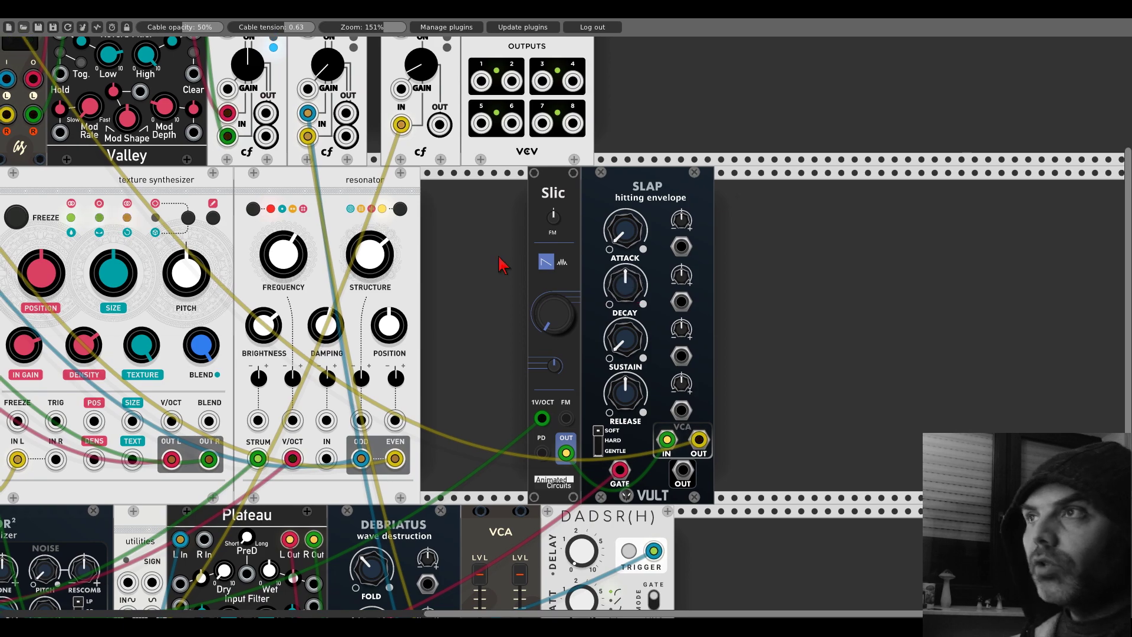
Step: Set the rack zoom to 80%, unmute mixer channels CH1 to CH7, and adjust Slic's large knob
drag(500, 262, 1120, 242)
drag(375, 151, 551, 89)
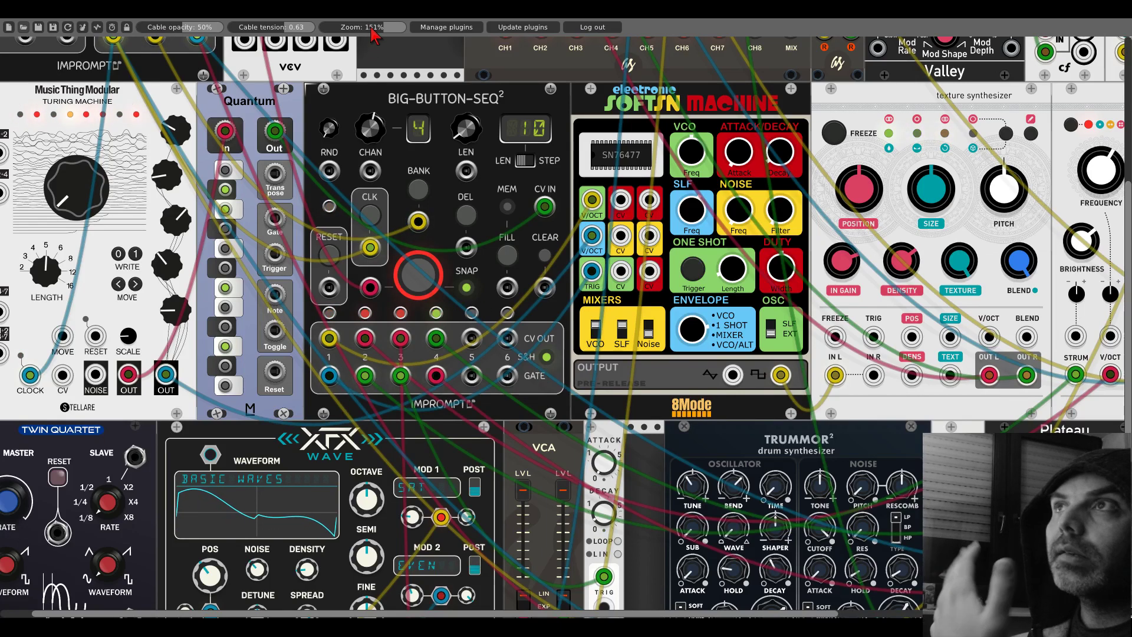
drag(373, 35, 348, 37)
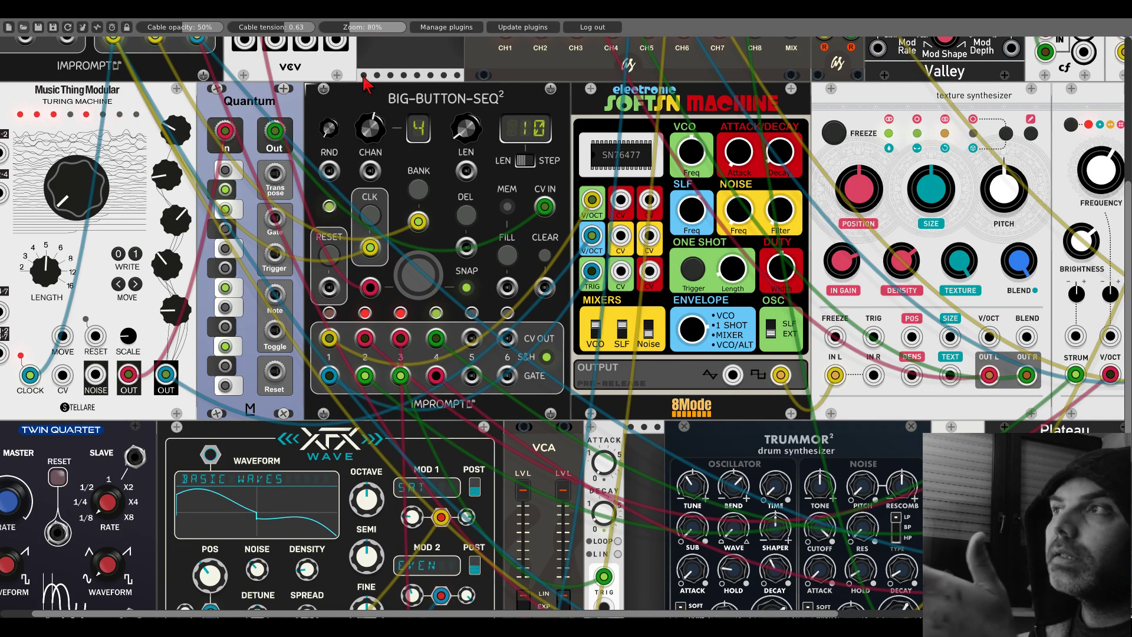
scroll(353, 414, up, 10)
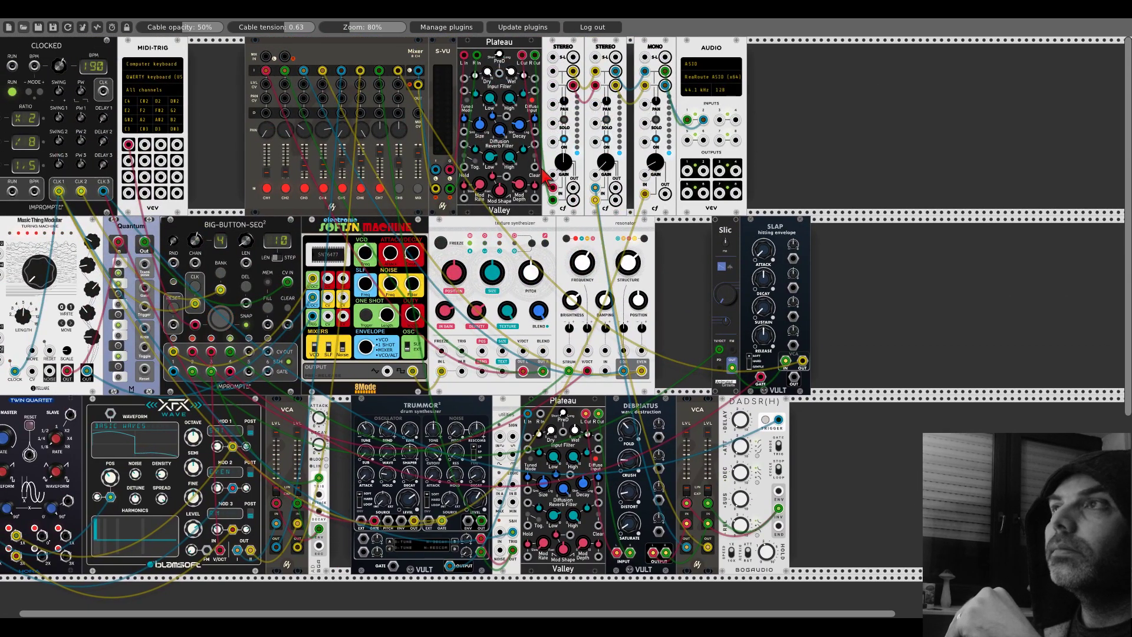
click(380, 188)
click(360, 188)
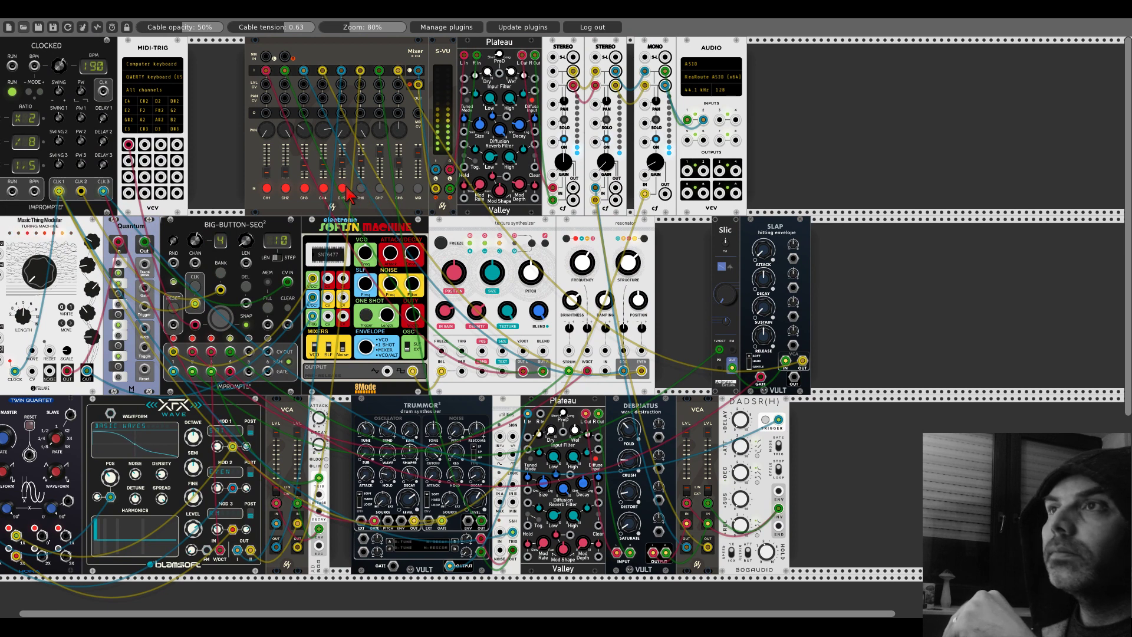
click(343, 188)
click(323, 188)
click(304, 188)
click(285, 188)
click(267, 188)
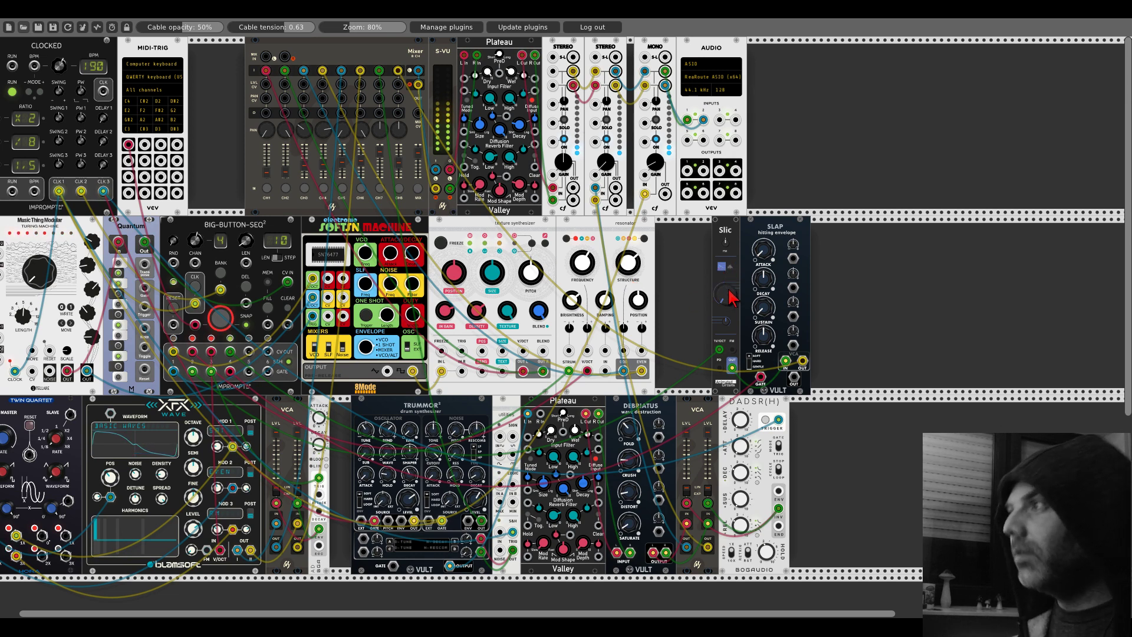
drag(733, 298, 733, 287)
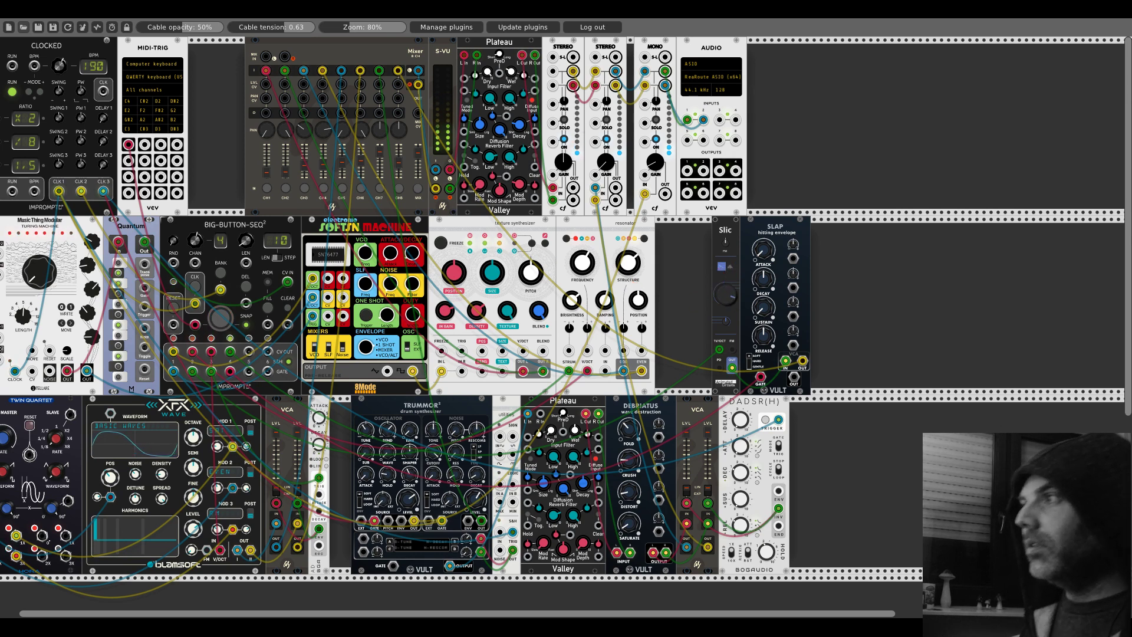
Step: Check Slap's VCA output waveform on a temporary Fundamental Scope and remove the Scope
right_click(865, 301)
text(scope)
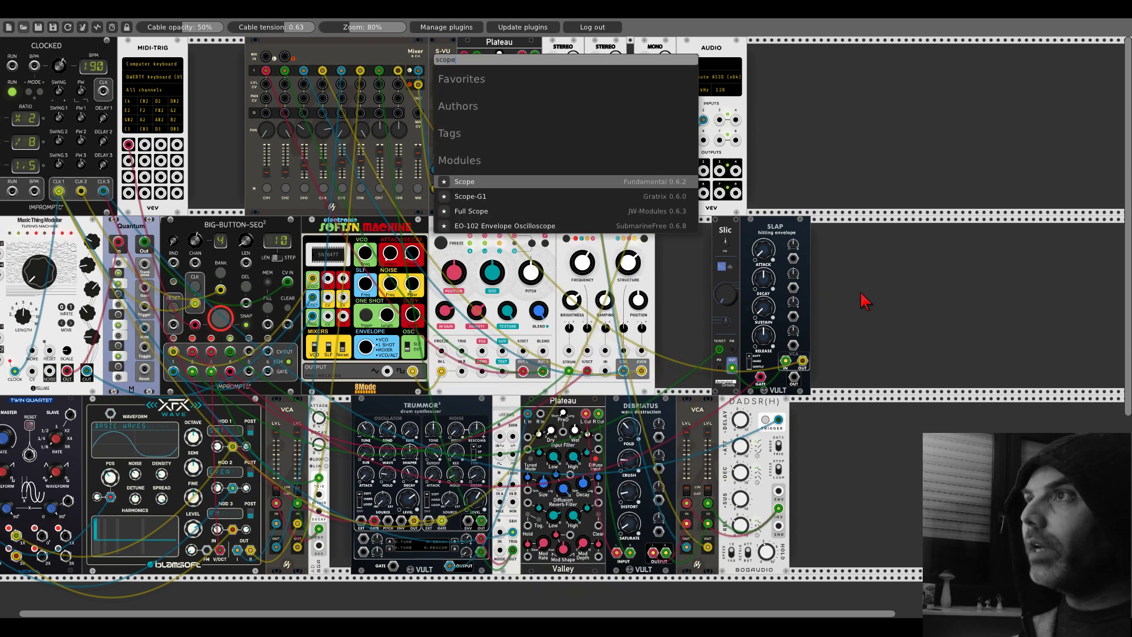
click(599, 181)
drag(831, 372, 794, 378)
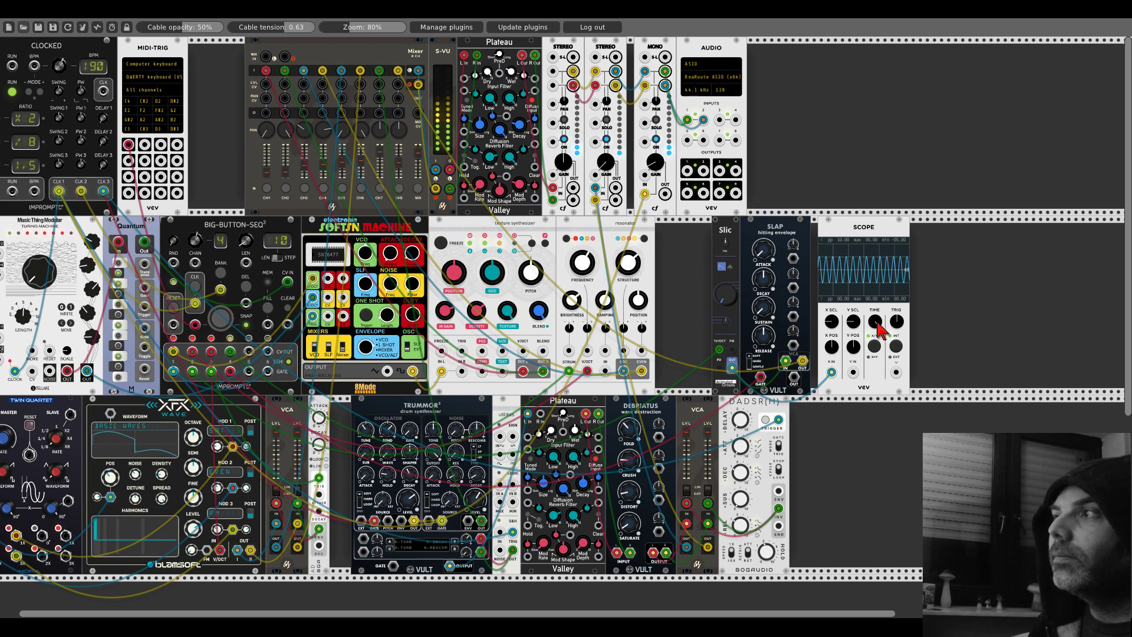
right_click(843, 231)
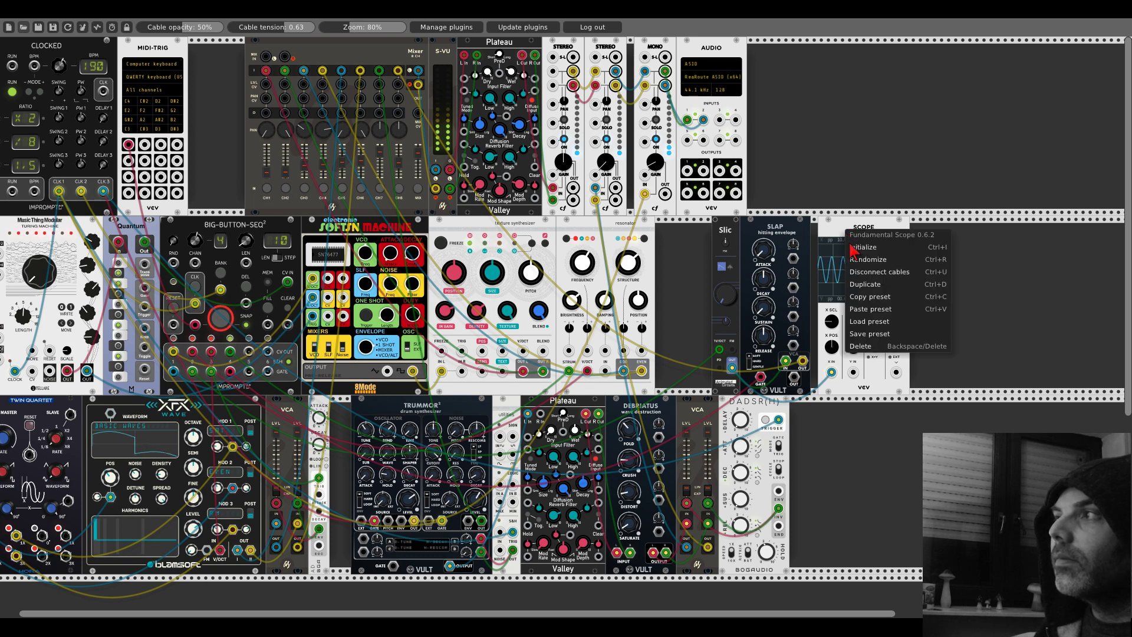
click(866, 352)
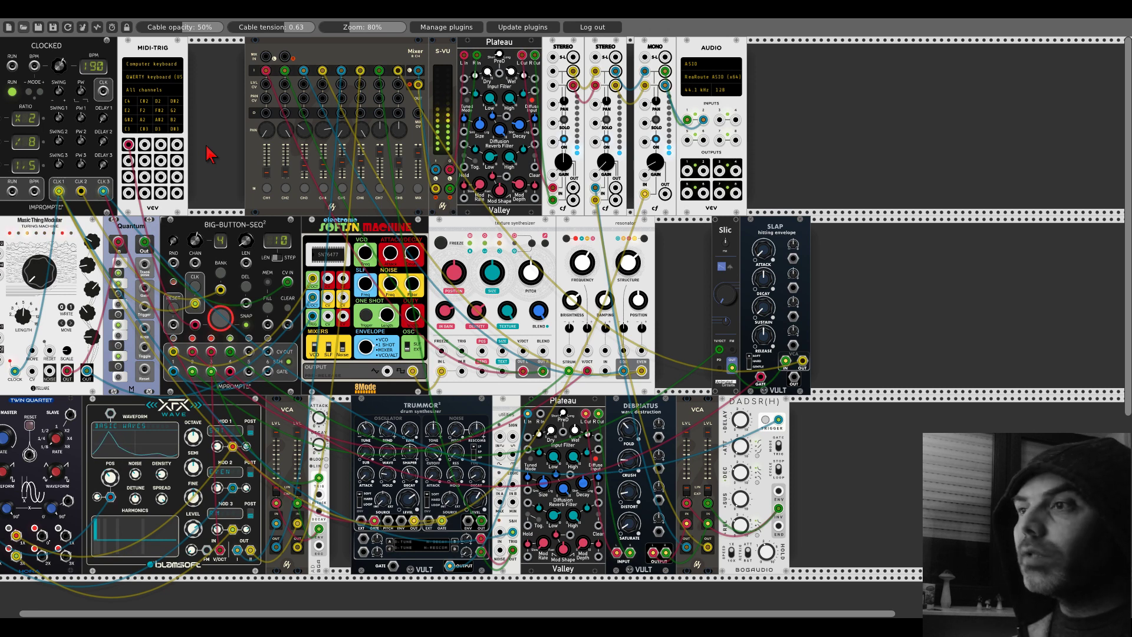
Step: Mute all eight mixer channels, from CH8 down to CH1
scroll(211, 160, left, 2)
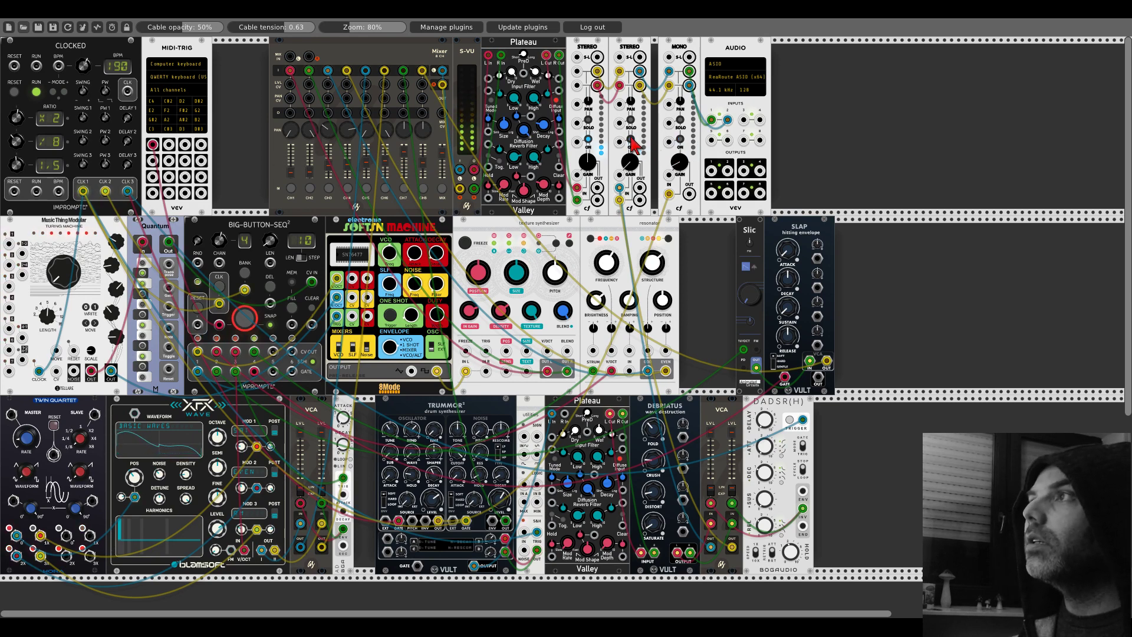
click(422, 187)
click(404, 187)
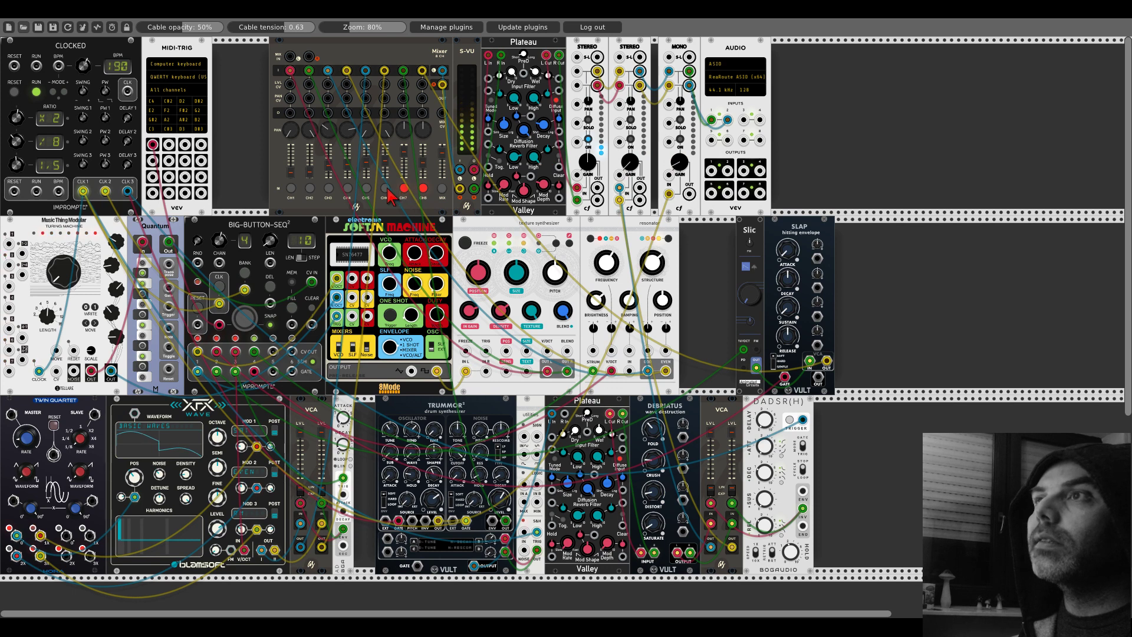
click(385, 187)
click(366, 188)
click(347, 188)
click(328, 188)
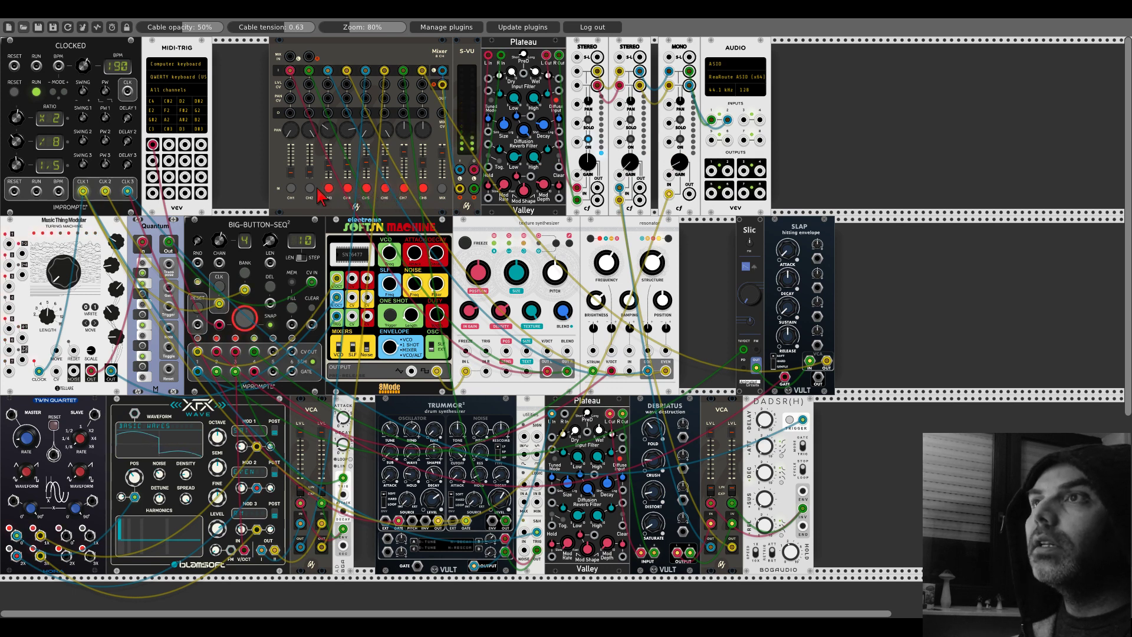
click(309, 188)
click(291, 188)
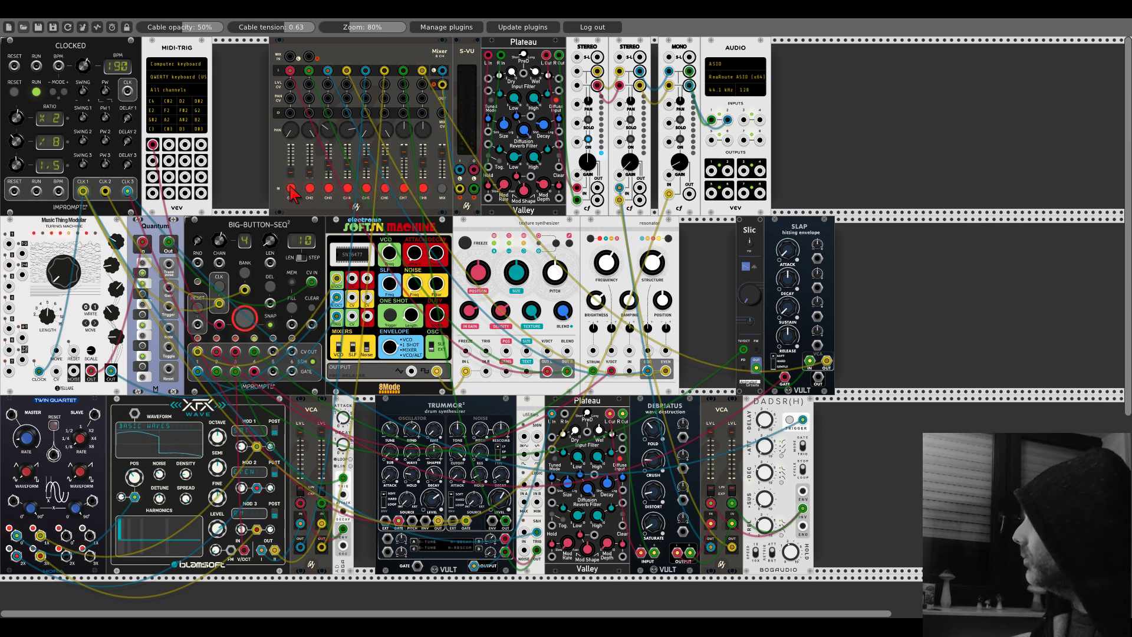
Step: Bring mixer channels CH1 to CH8 back in one after another and switch on the second Stereo output strip
click(291, 188)
click(309, 188)
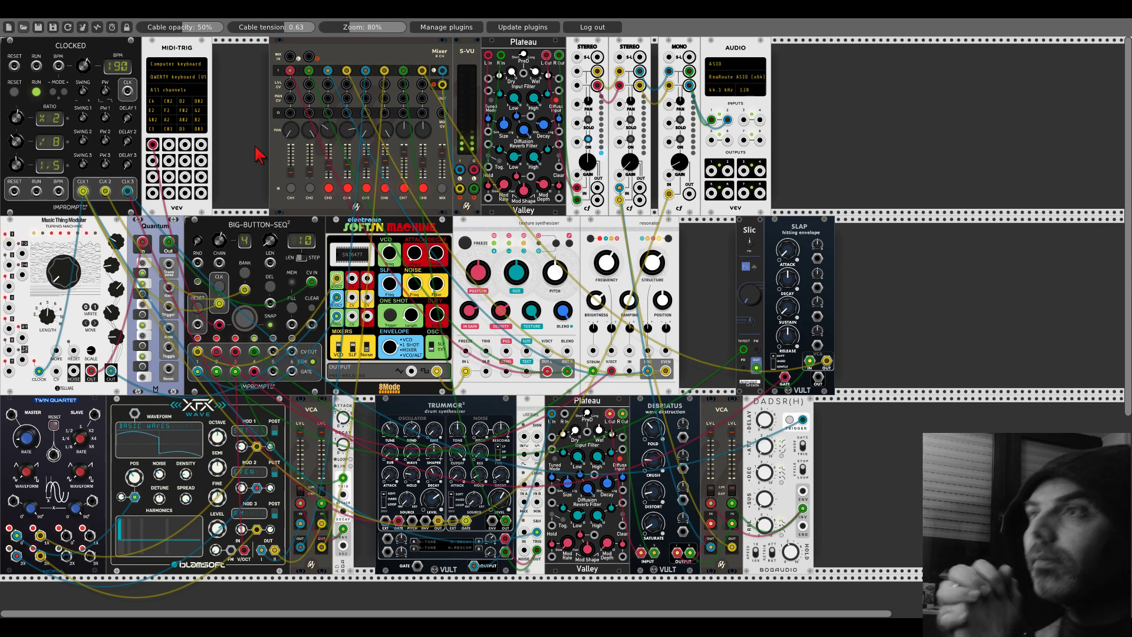
click(328, 188)
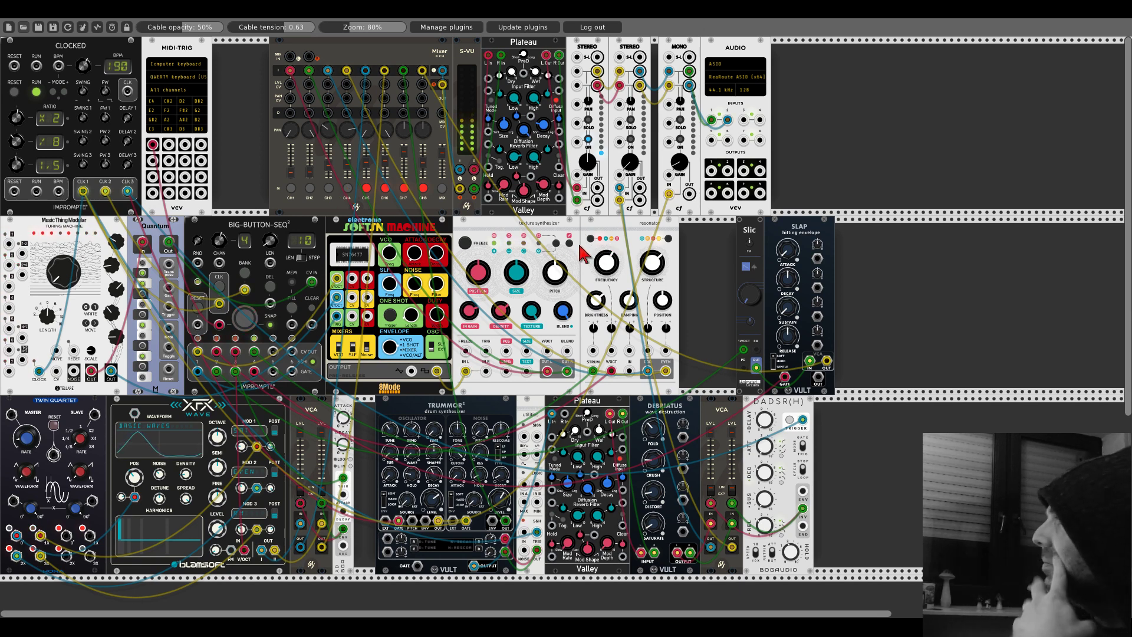
click(366, 188)
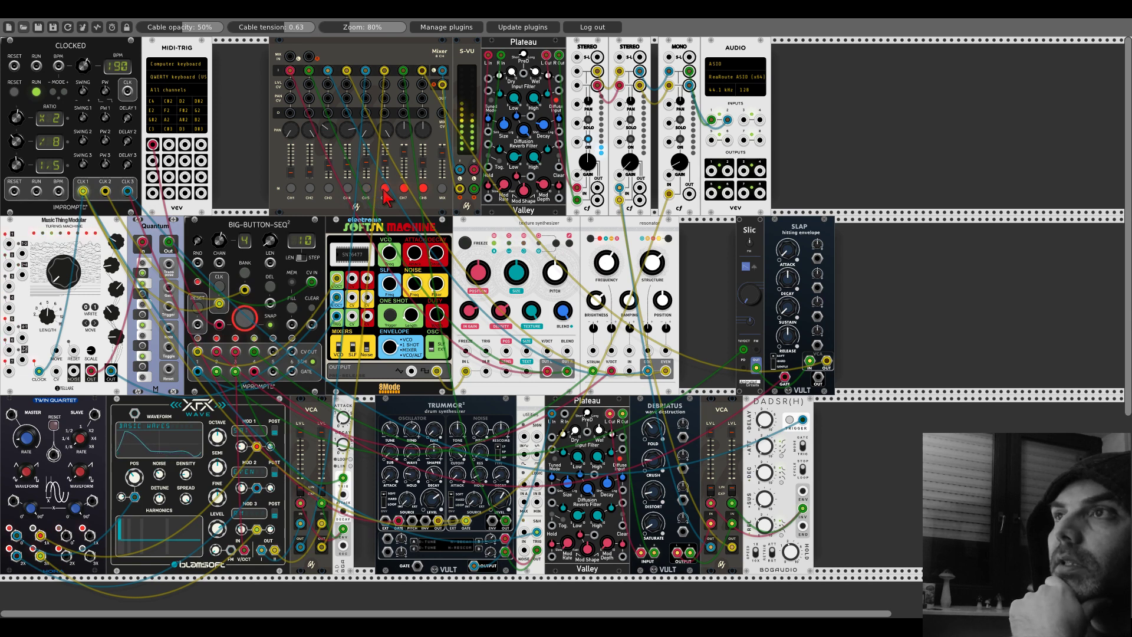
click(385, 188)
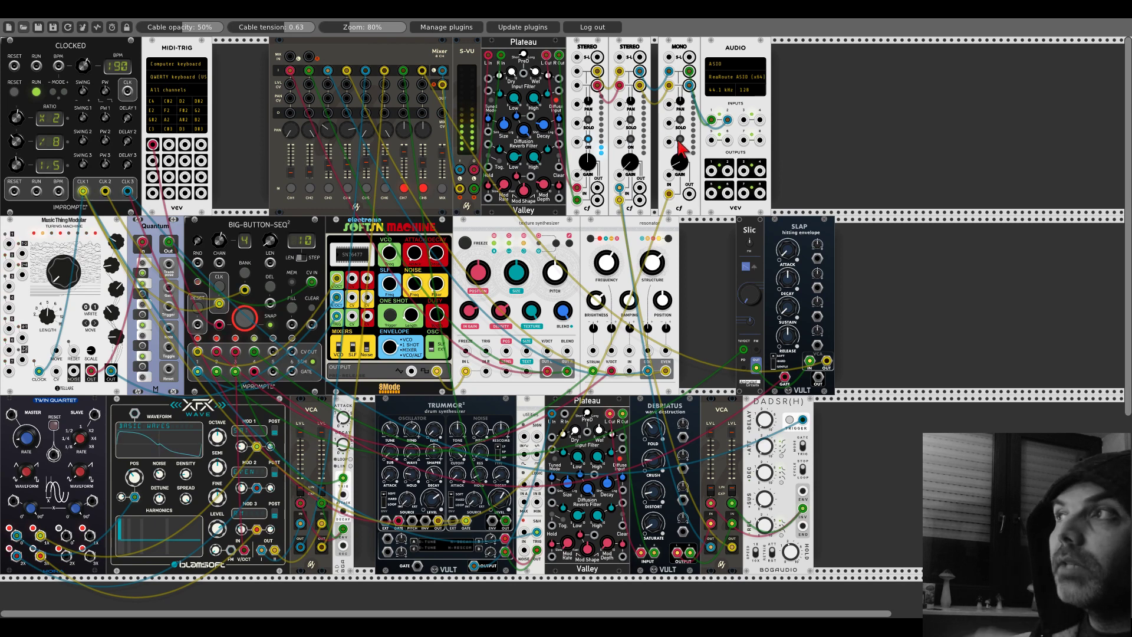
click(630, 141)
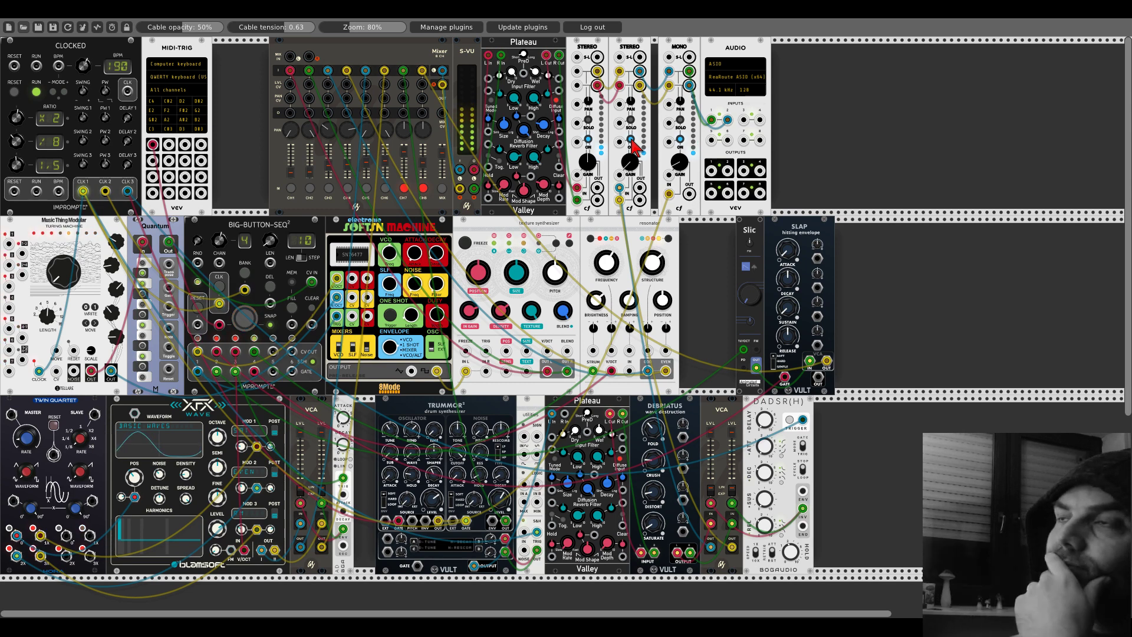
click(403, 188)
click(422, 188)
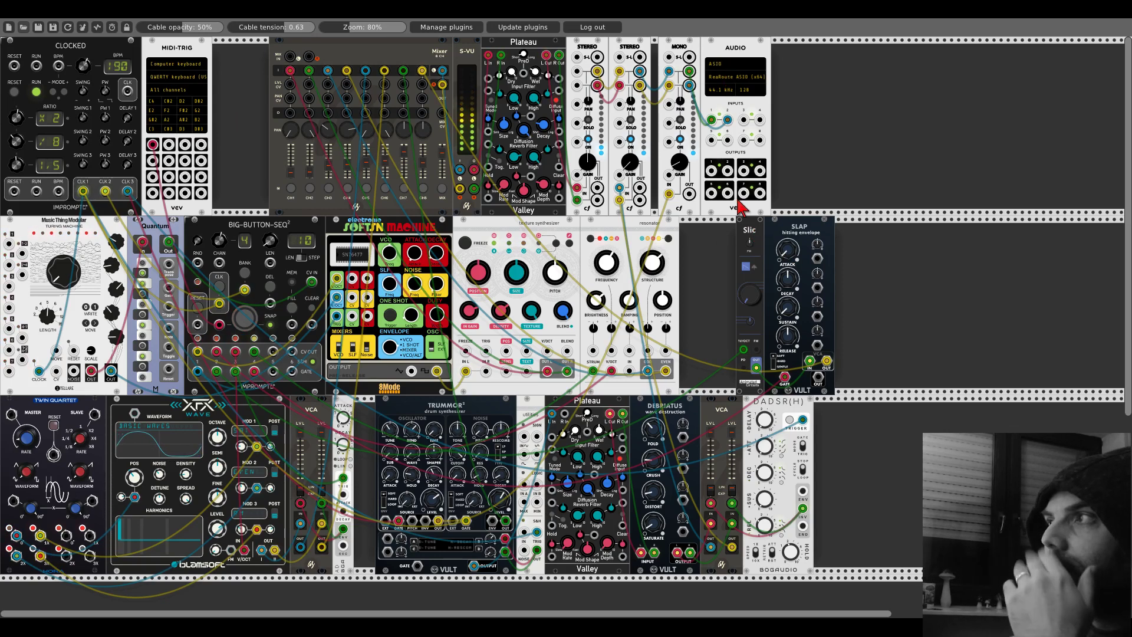
Step: Move Slic and Slap against the resonator, and add a Segment Generator with a Turing Machine gate output feeding its second gate input
drag(753, 234, 724, 230)
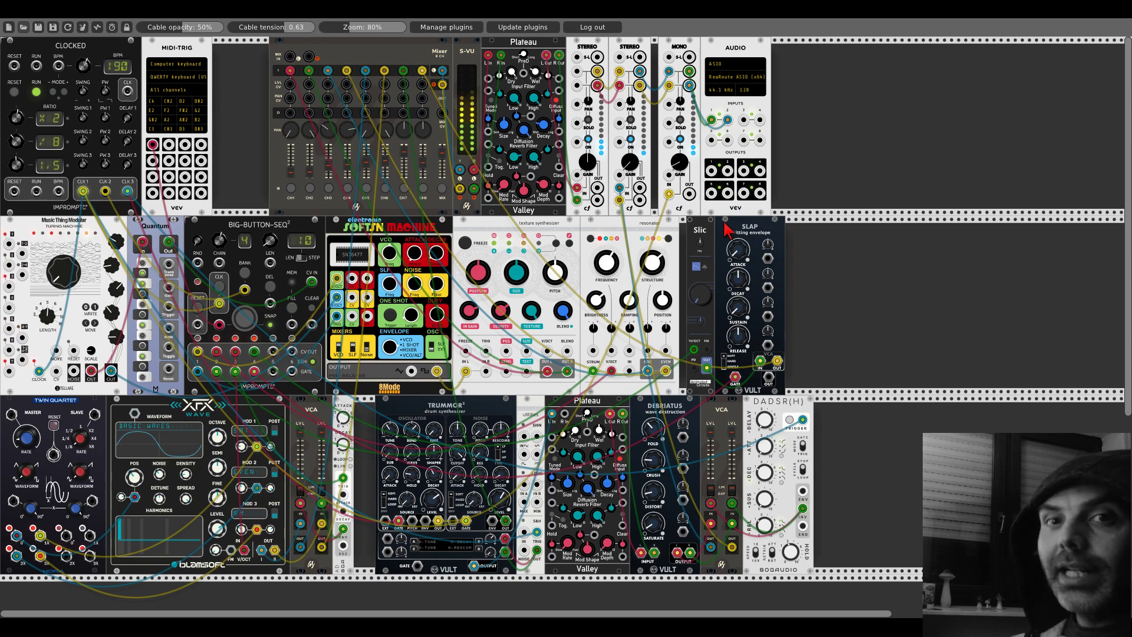
right_click(858, 329)
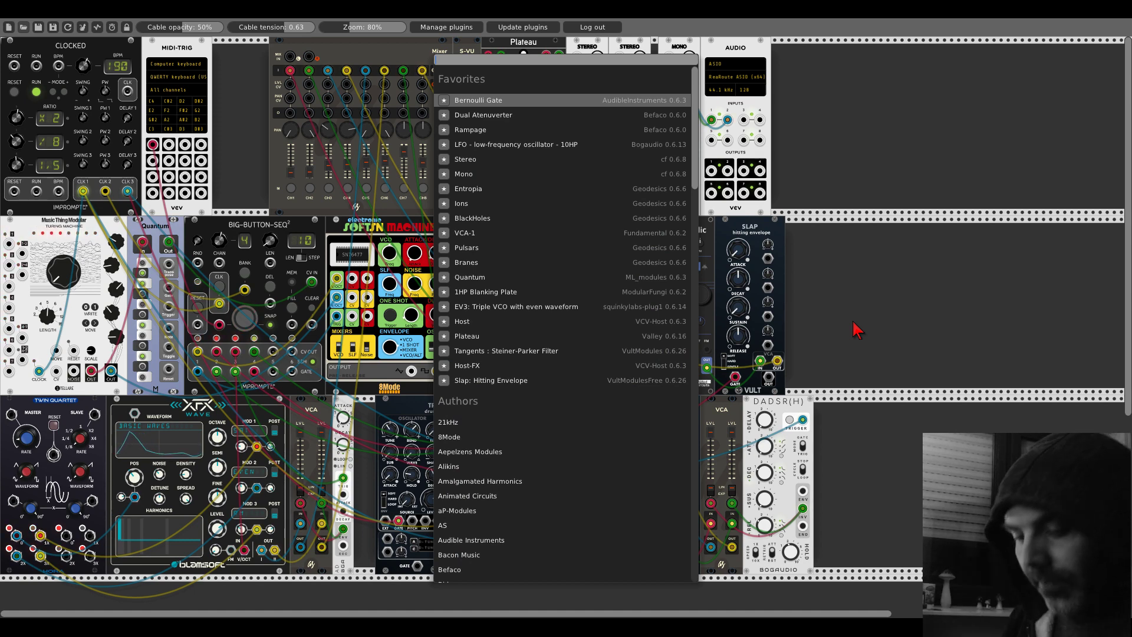
text(stages)
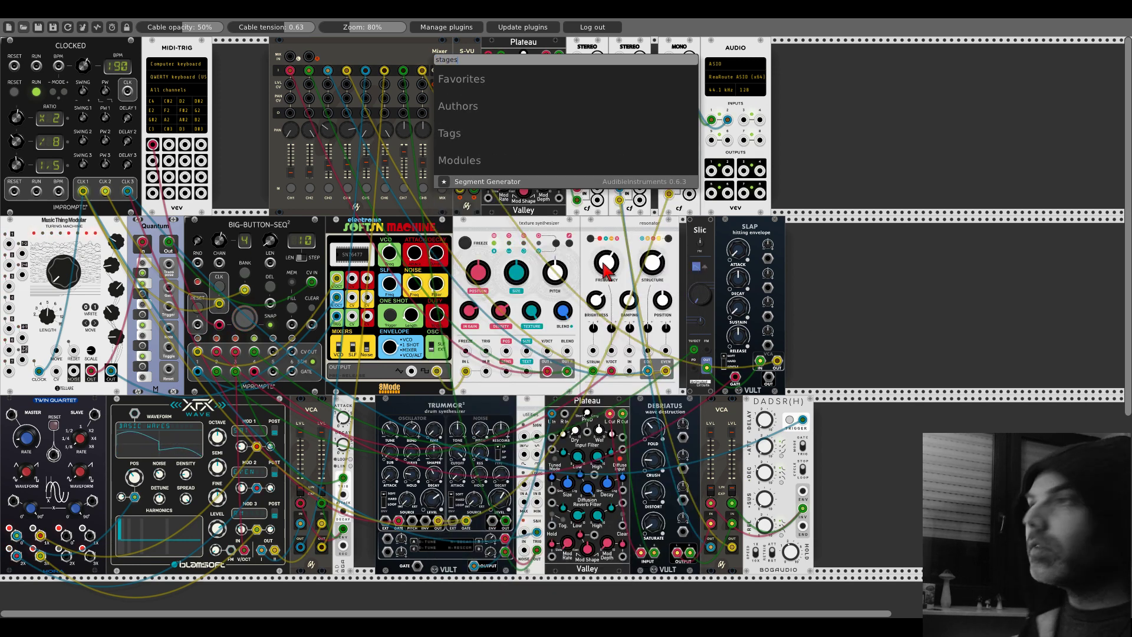
click(512, 182)
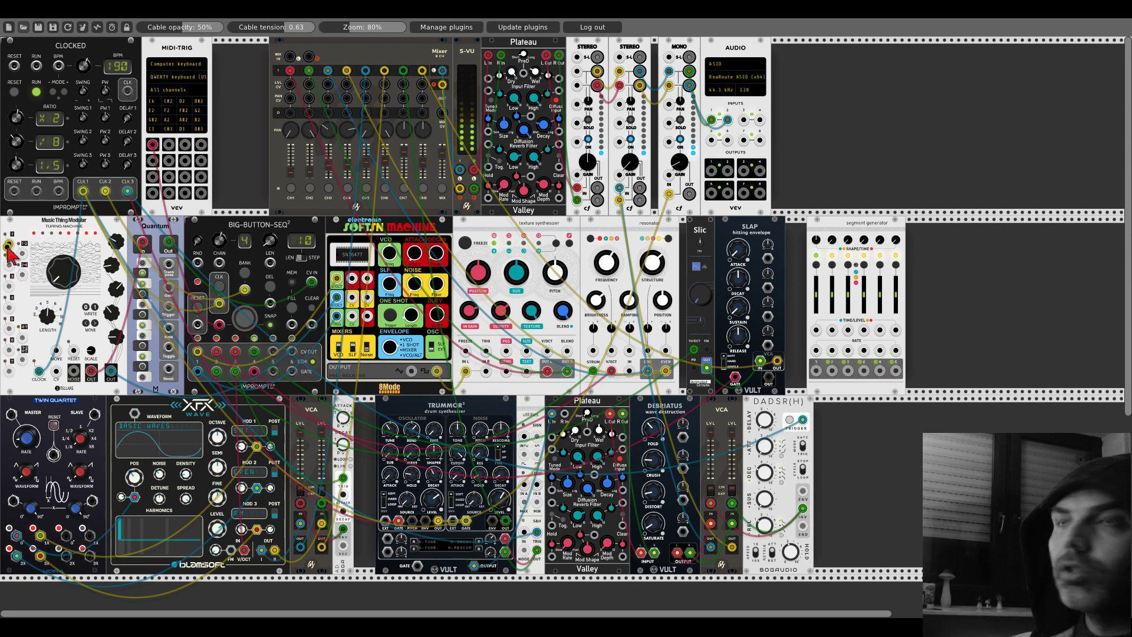
drag(9, 243, 832, 350)
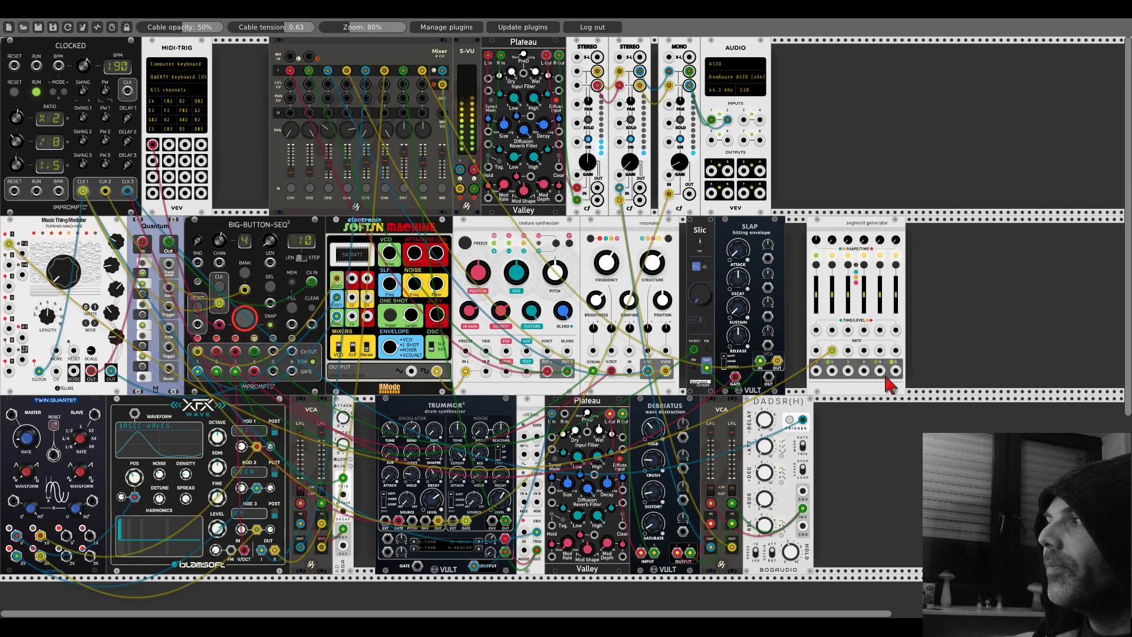
Step: Add Bogaudio's FM-OP oscillator to the second row and place a duplicate of Quantum between it and the Segment Generator
right_click(947, 312)
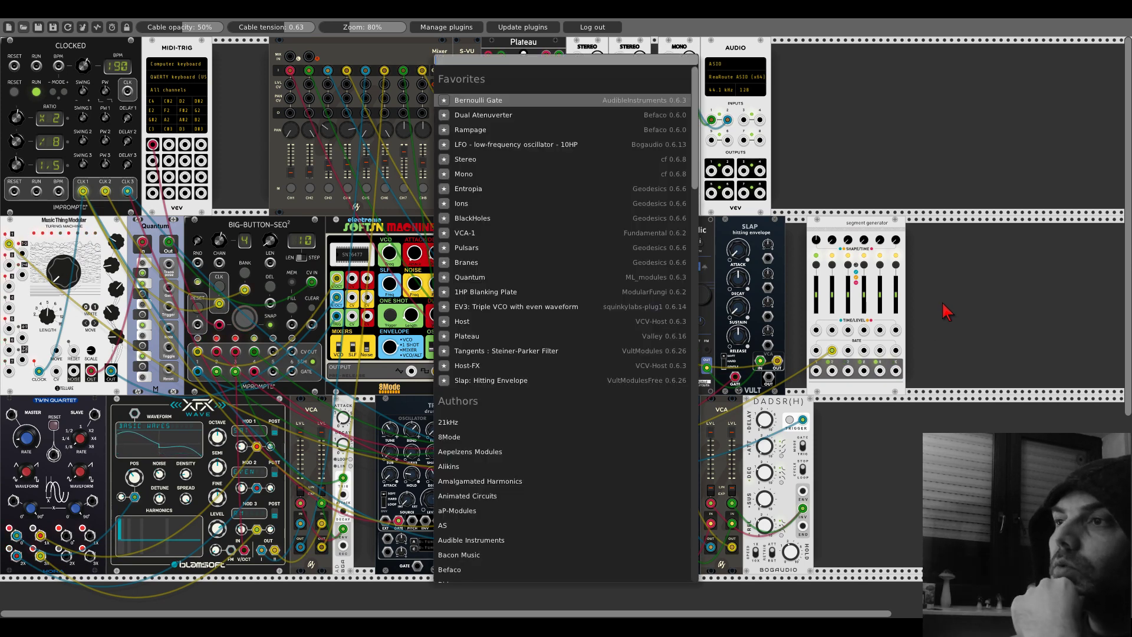
text(fm-op)
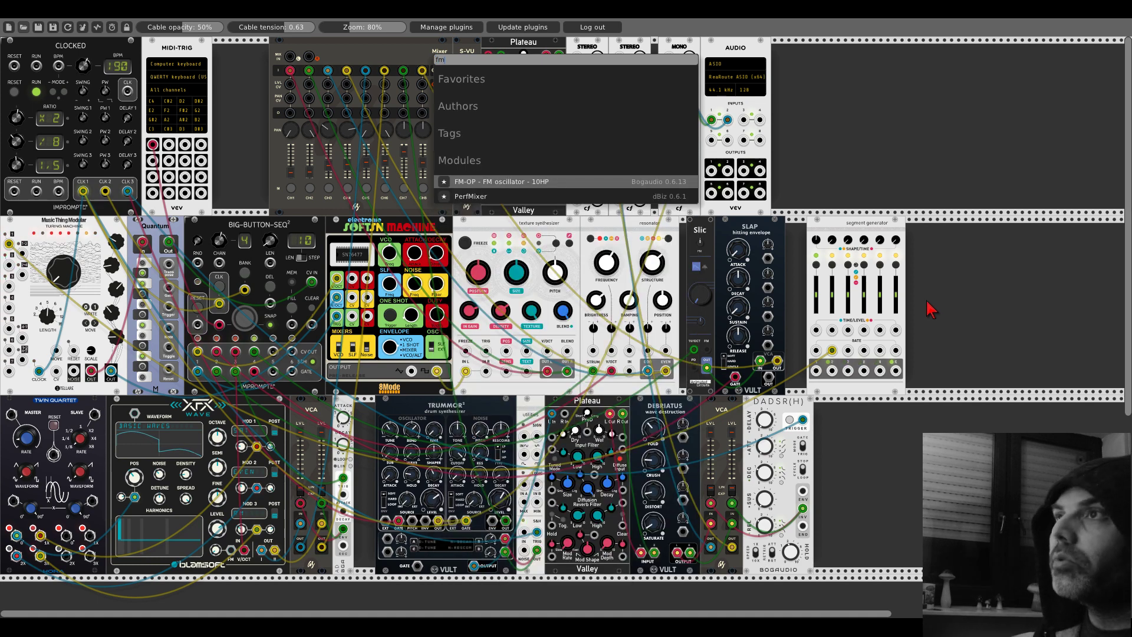
click(597, 188)
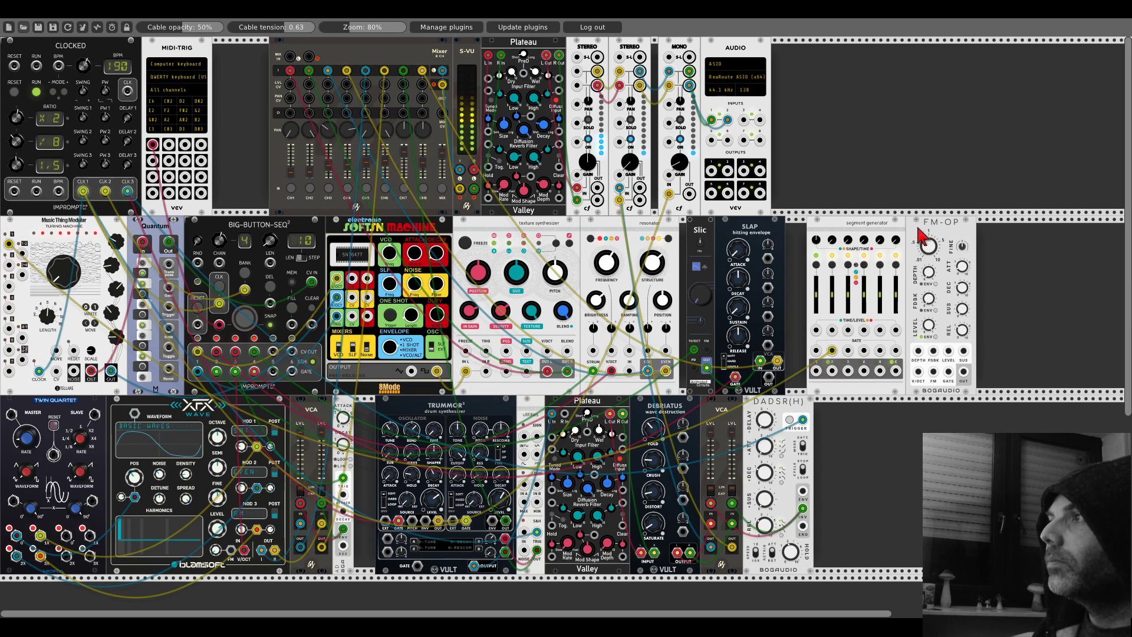
drag(929, 240, 981, 241)
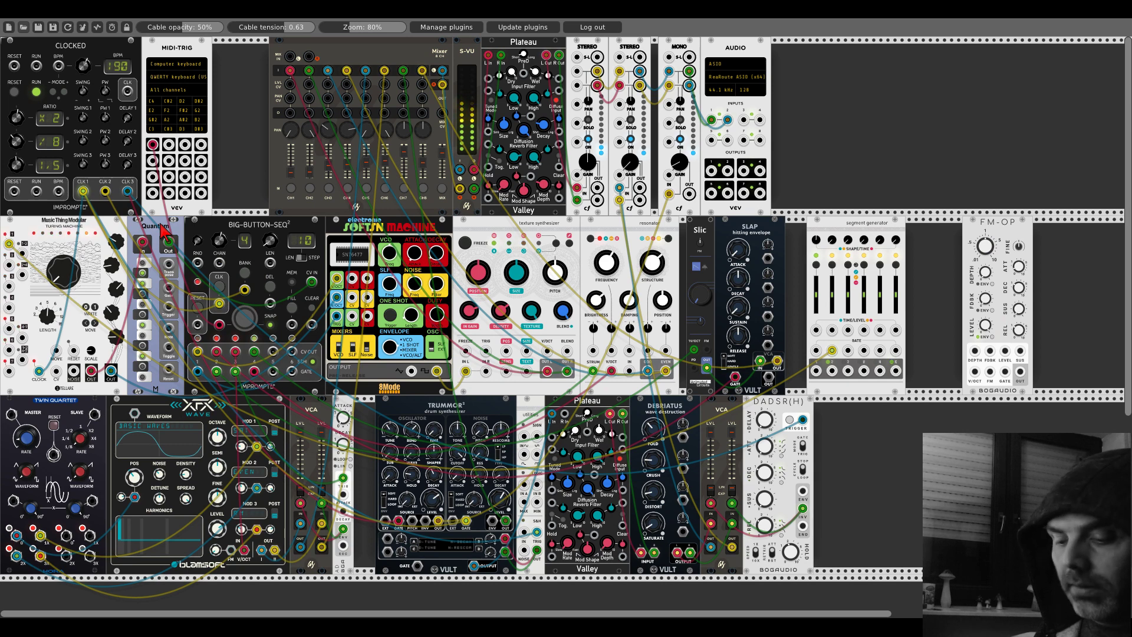
key(ctrl+d)
drag(232, 47, 902, 236)
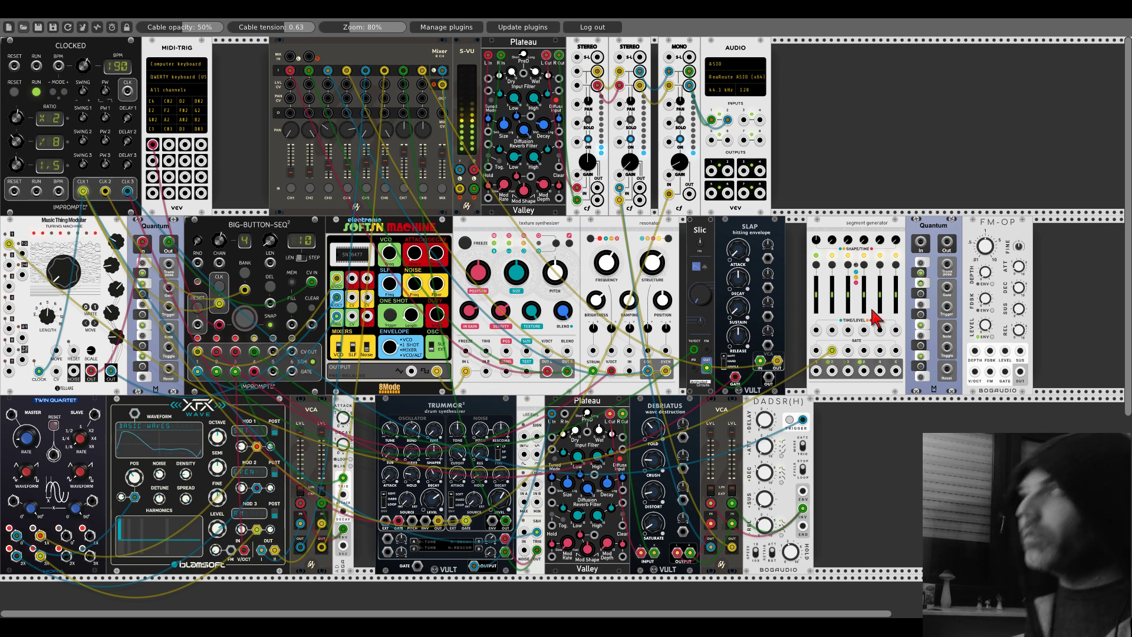
Step: Insert a Fundamental VCA-1 between the Segment Generator and the duplicate Quantum, and patch the generator's second output into its input
drag(981, 235, 1039, 239)
right_click(923, 259)
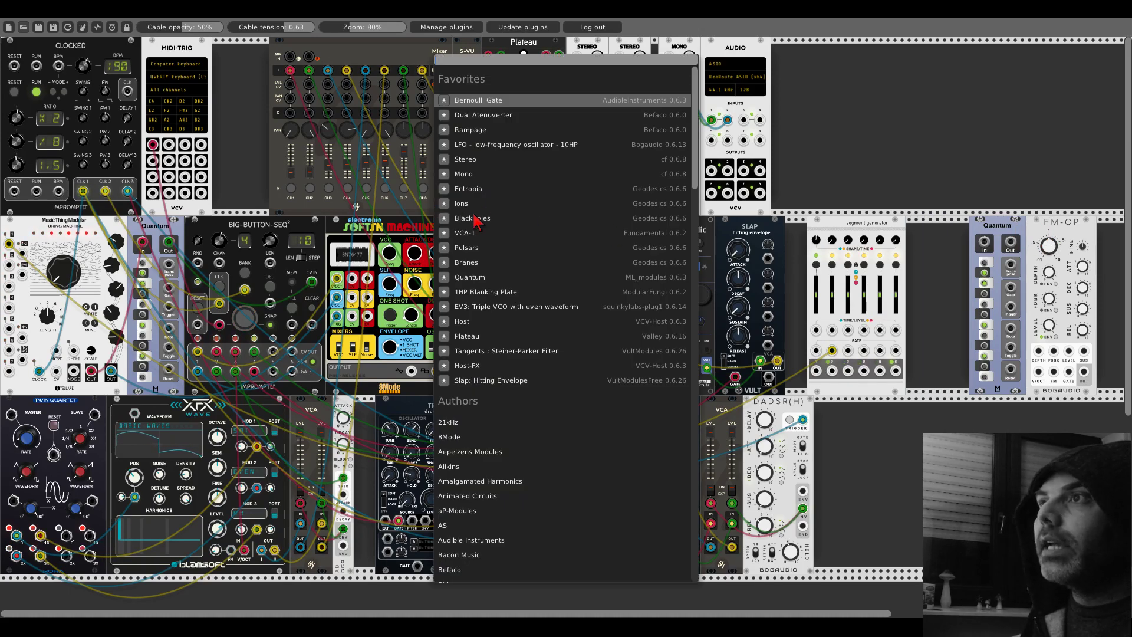
click(471, 233)
drag(929, 224, 900, 223)
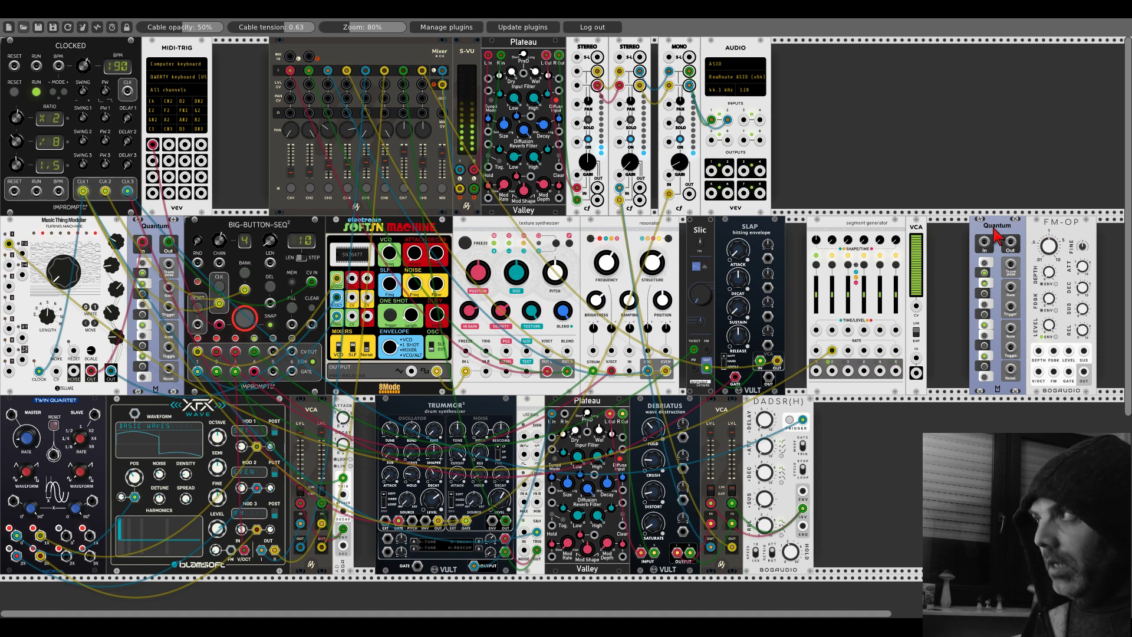
drag(996, 235, 953, 235)
drag(1035, 222, 989, 224)
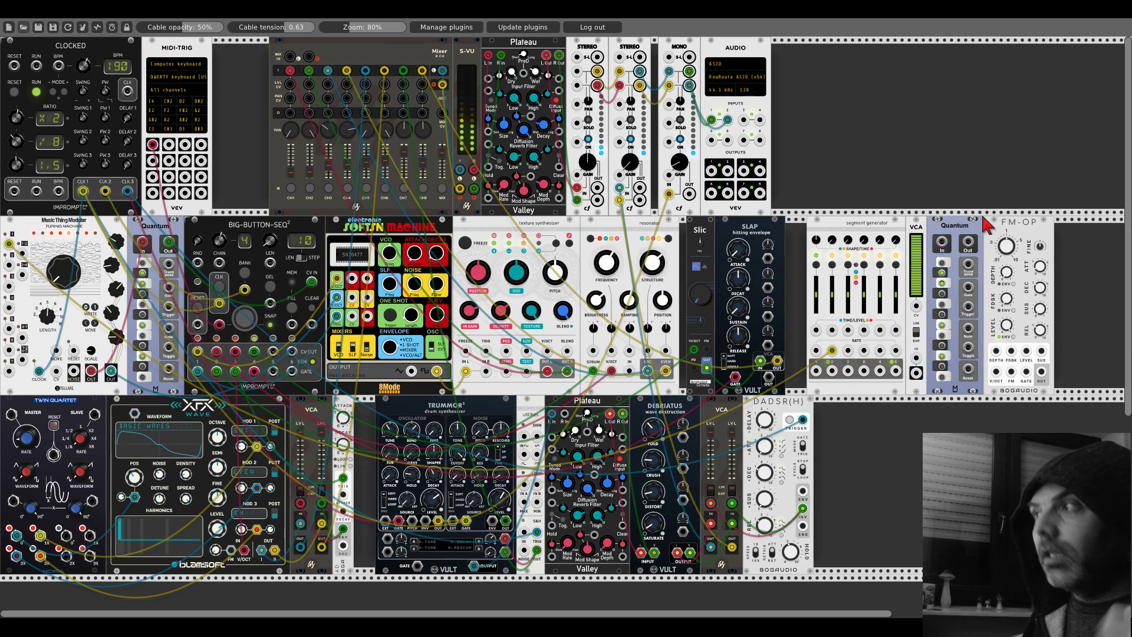
drag(832, 370, 916, 358)
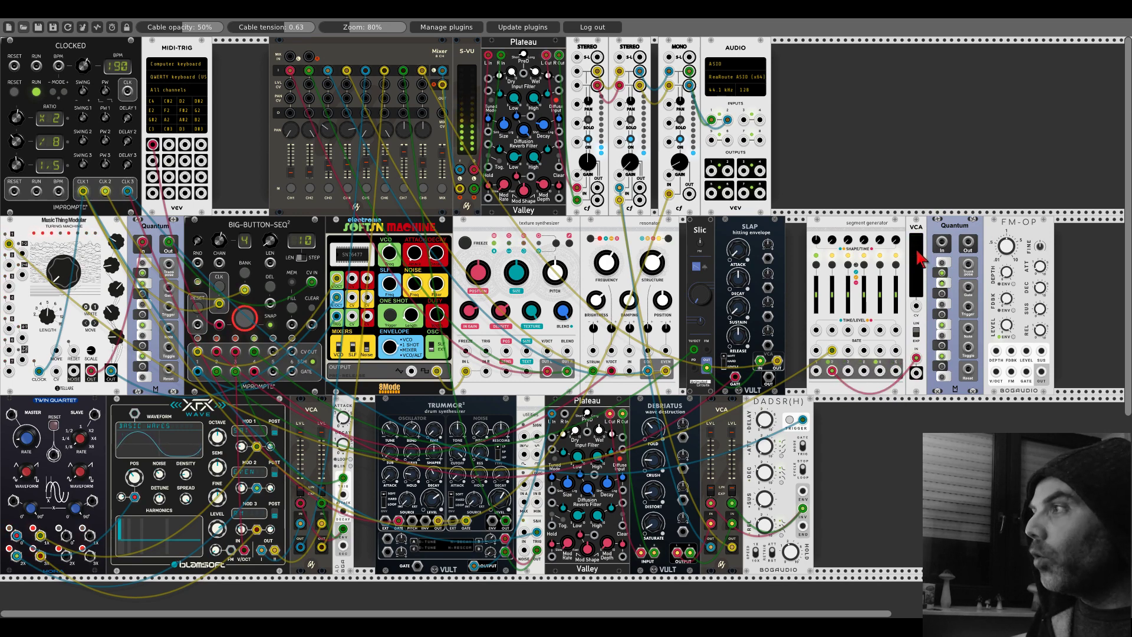
Step: Route the VCA-1 output through the duplicate Quantum into FM-OP's V/OCT input, and patch one of Quantum's note gates into FM-OP's gate input
drag(916, 373, 996, 373)
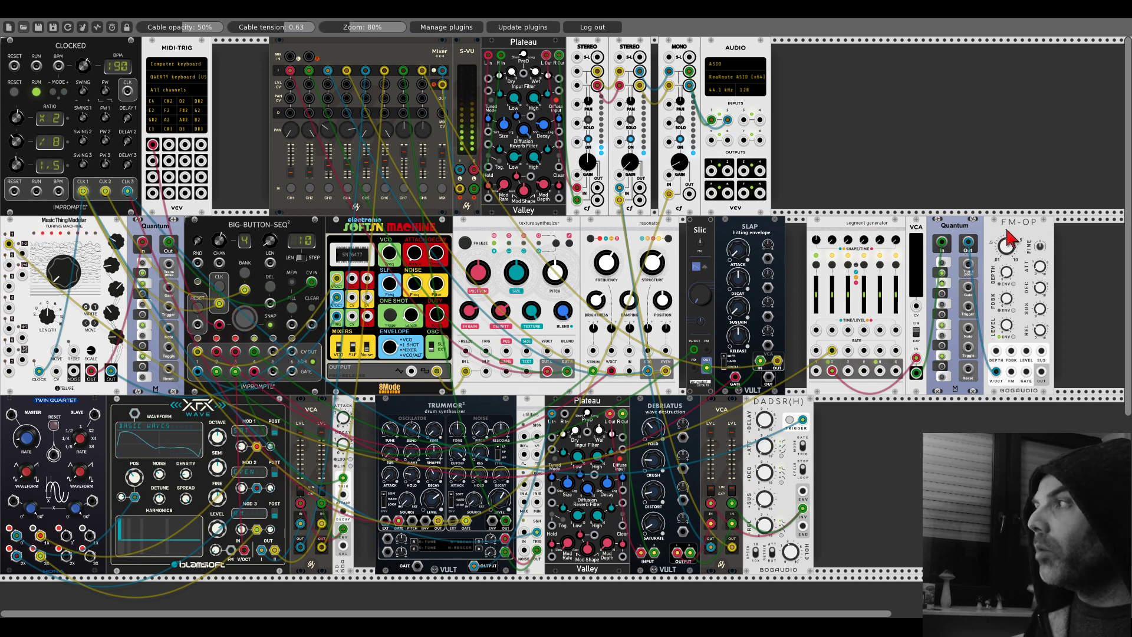
drag(967, 288, 1027, 372)
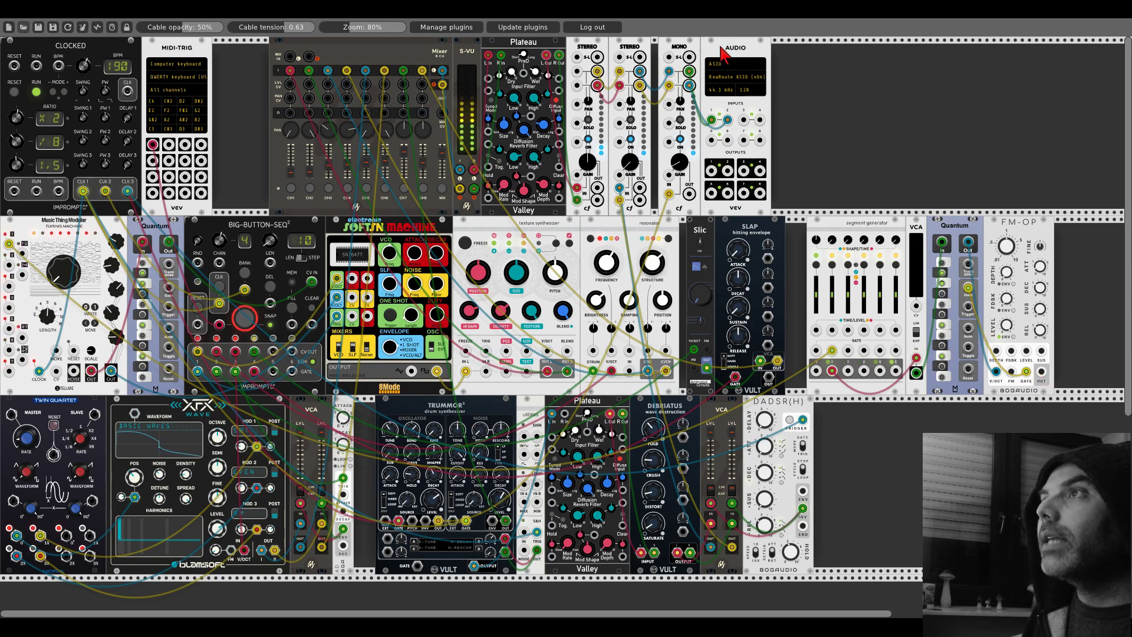
Step: Move the Audio module, the Mono and Stereo strips and the first-row Plateau over to open a gap beside S-VU
drag(710, 59, 784, 50)
drag(636, 50, 743, 52)
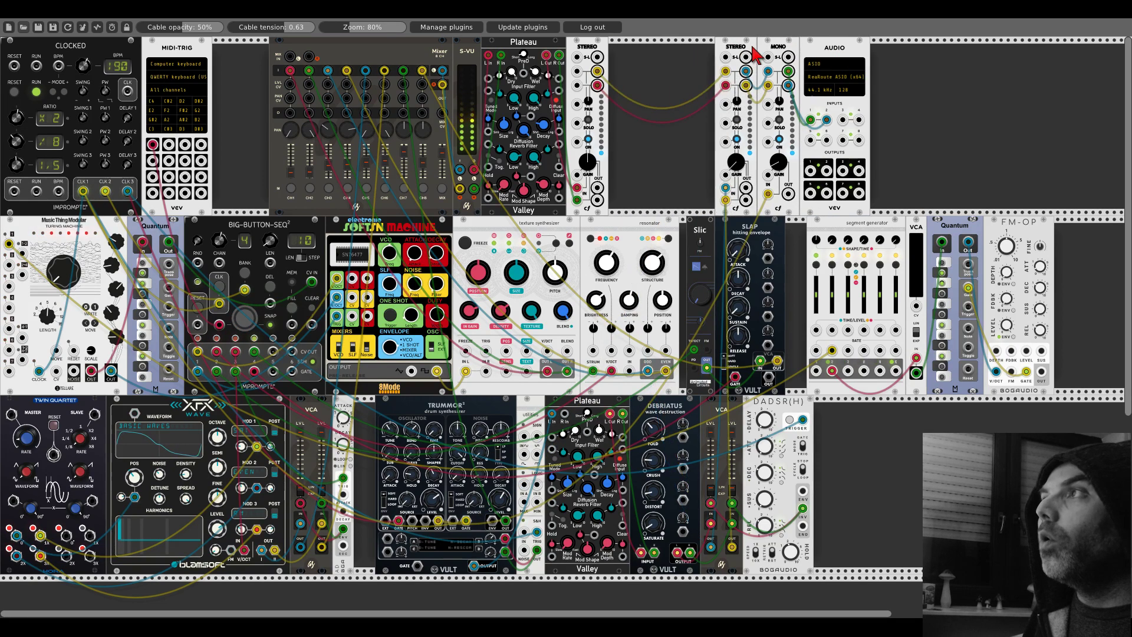
drag(598, 53, 705, 53)
drag(525, 44, 630, 44)
Step: Add a cf Mono strip in the gap, chain it between S-VU and Plateau, and patch FM-OP's output into its audio input
right_click(531, 118)
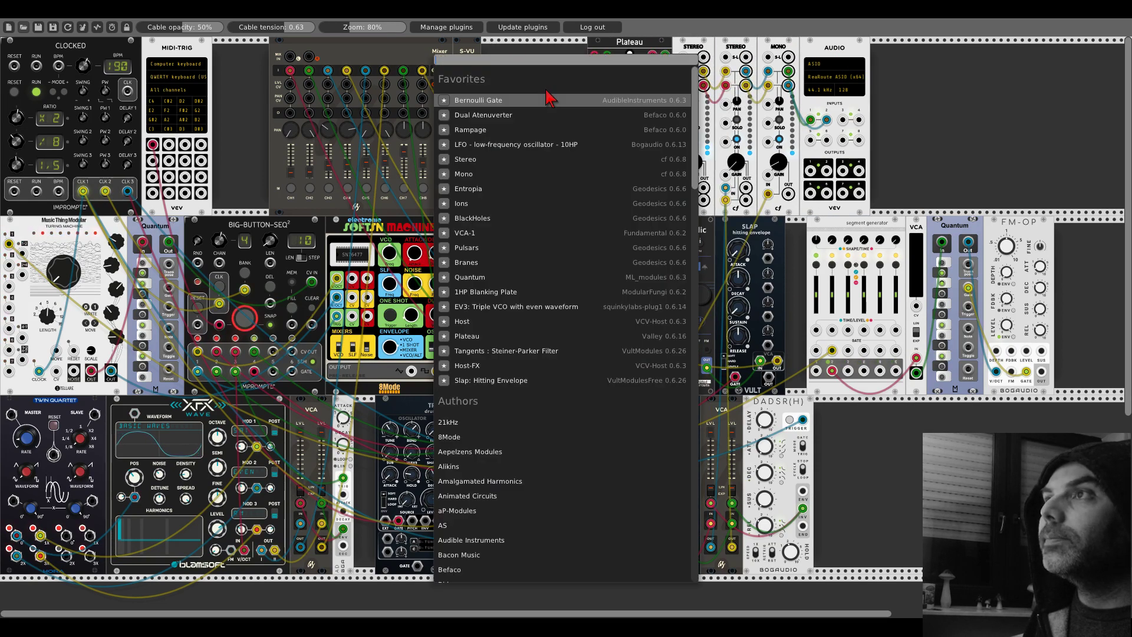
click(463, 174)
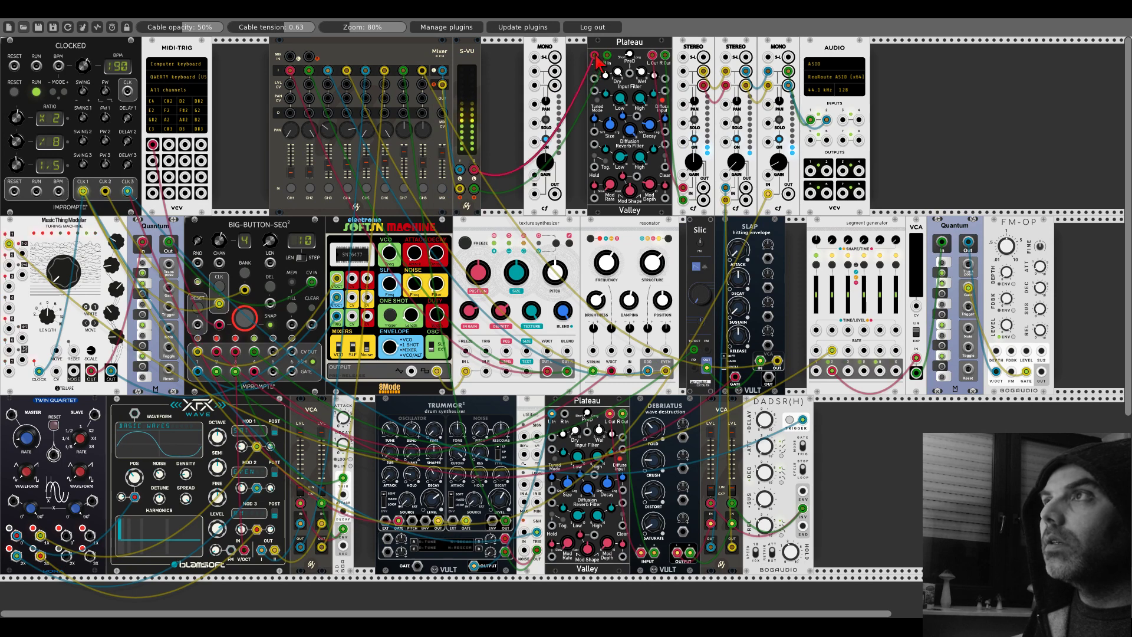
mouse_move(586, 55)
mouse_down()
mouse_move(534, 71)
mouse_move(566, 74)
mouse_move(534, 85)
mouse_move(605, 55)
mouse_up()
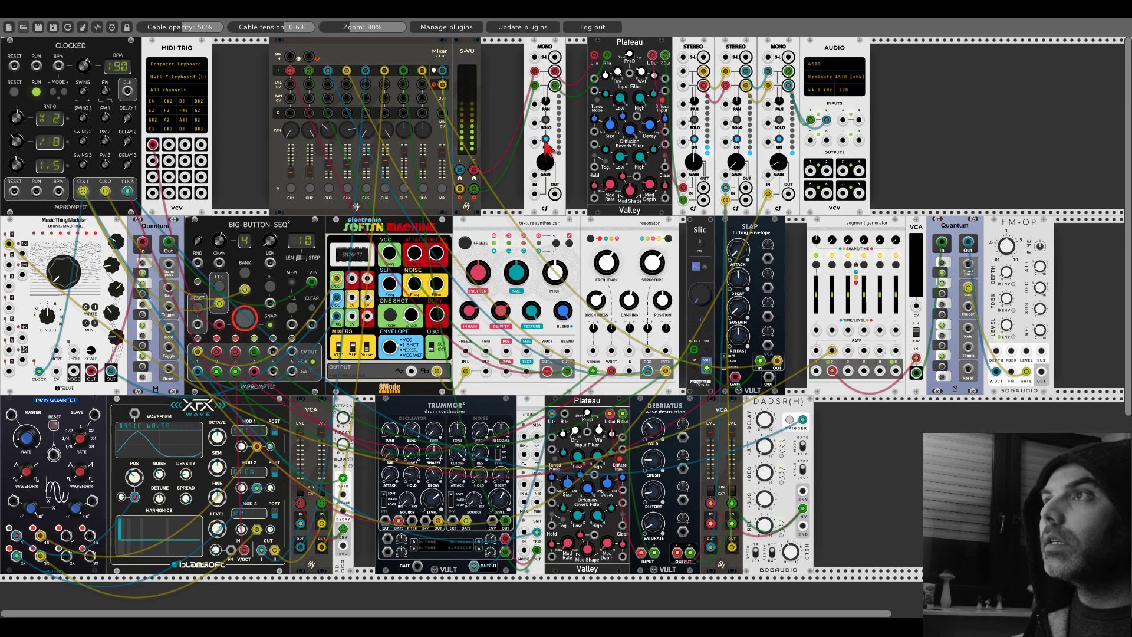
drag(535, 193, 1041, 370)
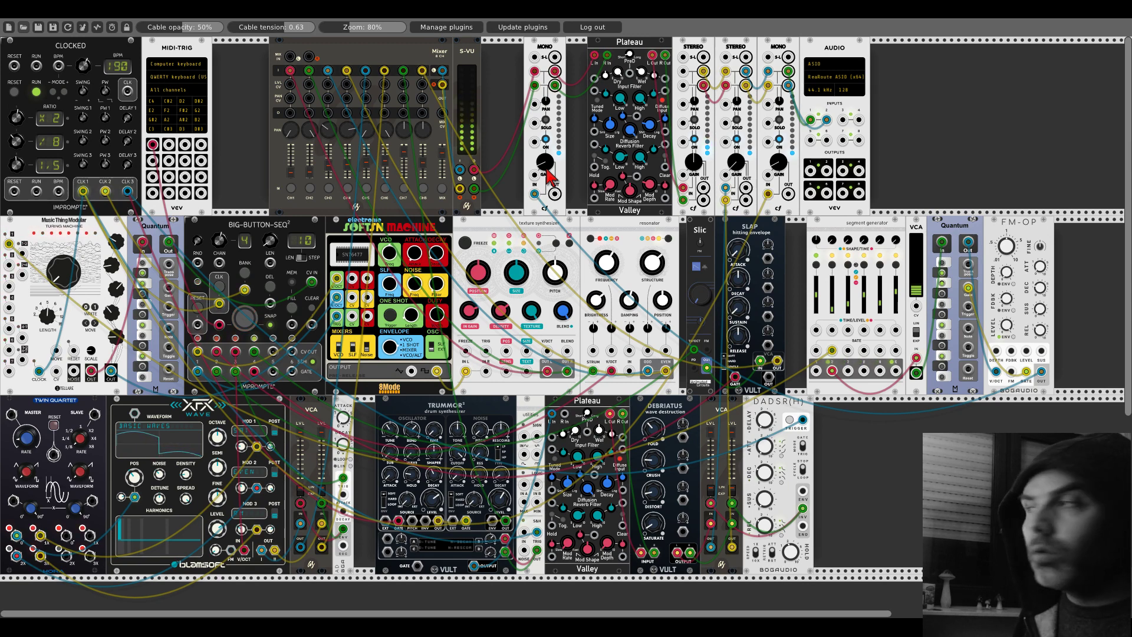
Step: Add the Audible Instruments Utilities module after Audio, found by searching "kinks", and trigger its sample-and-hold from Clocked's CLK 2 output
right_click(923, 152)
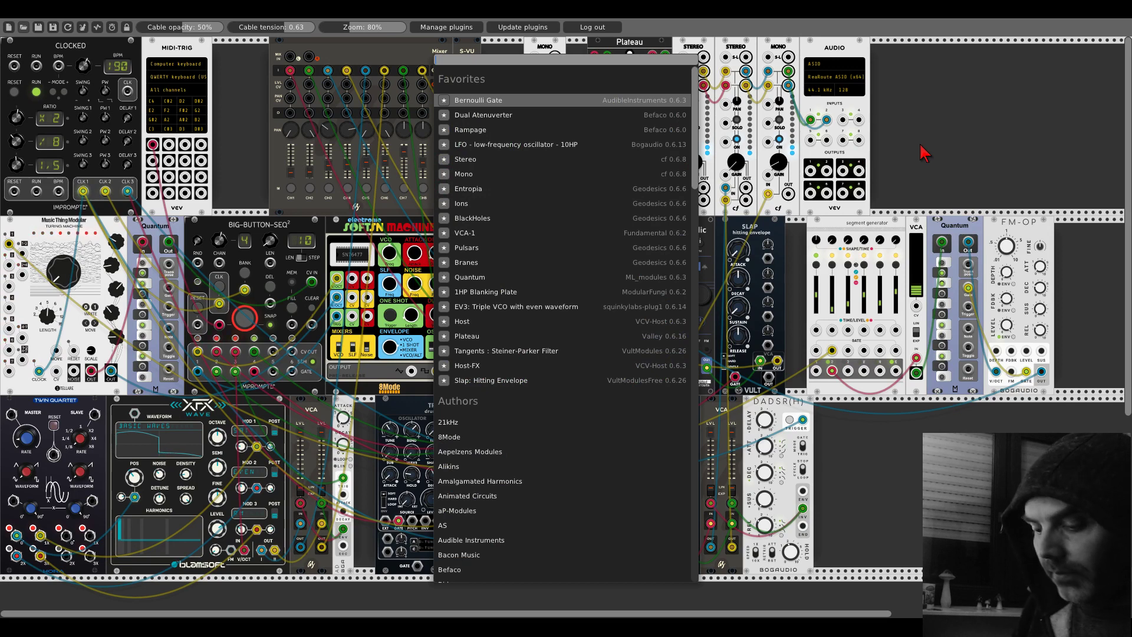
text(kinks)
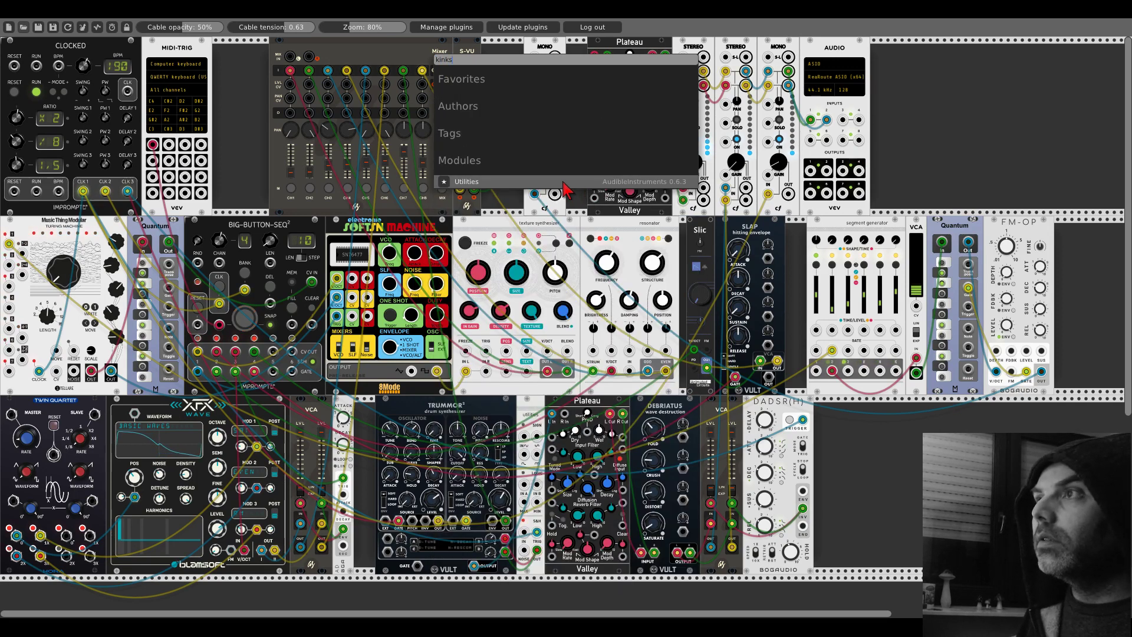
click(564, 184)
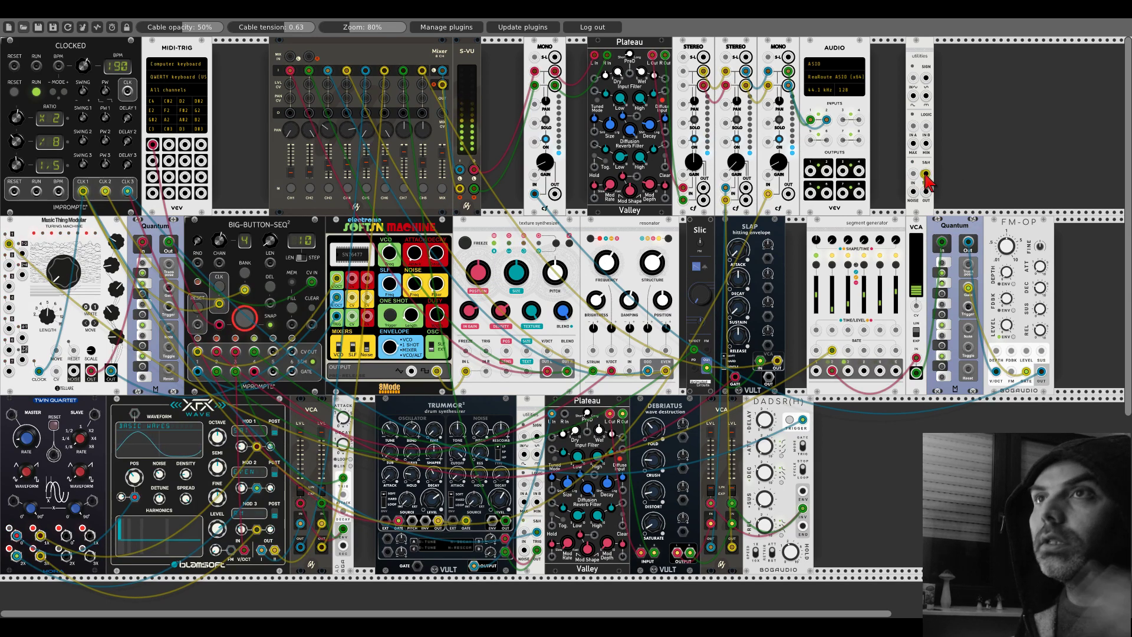
drag(925, 174, 115, 182)
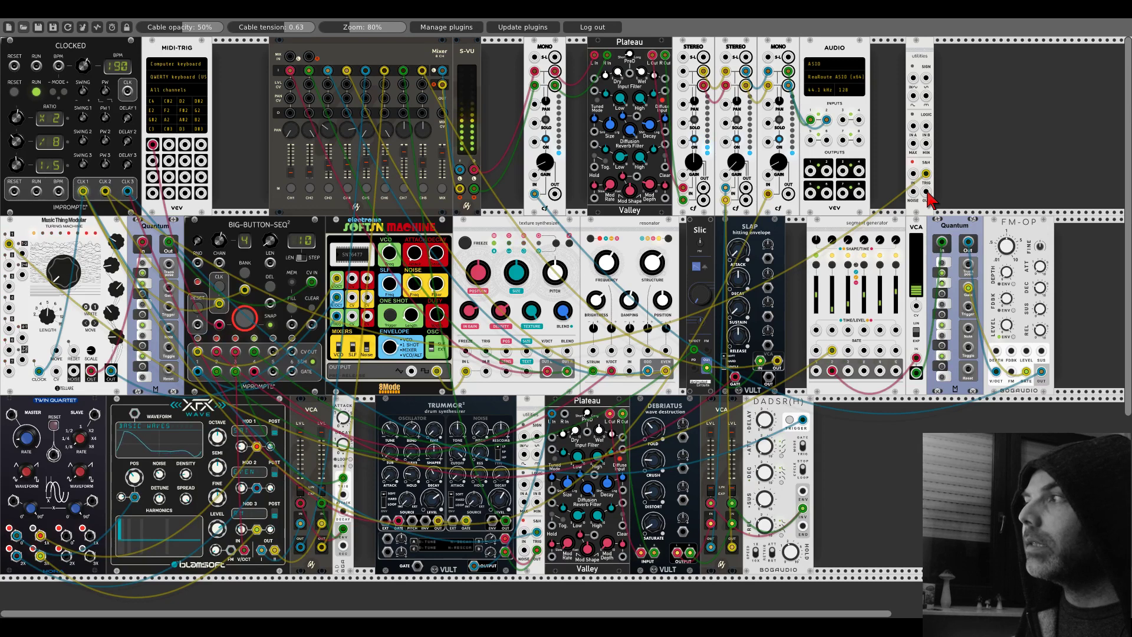
click(926, 192)
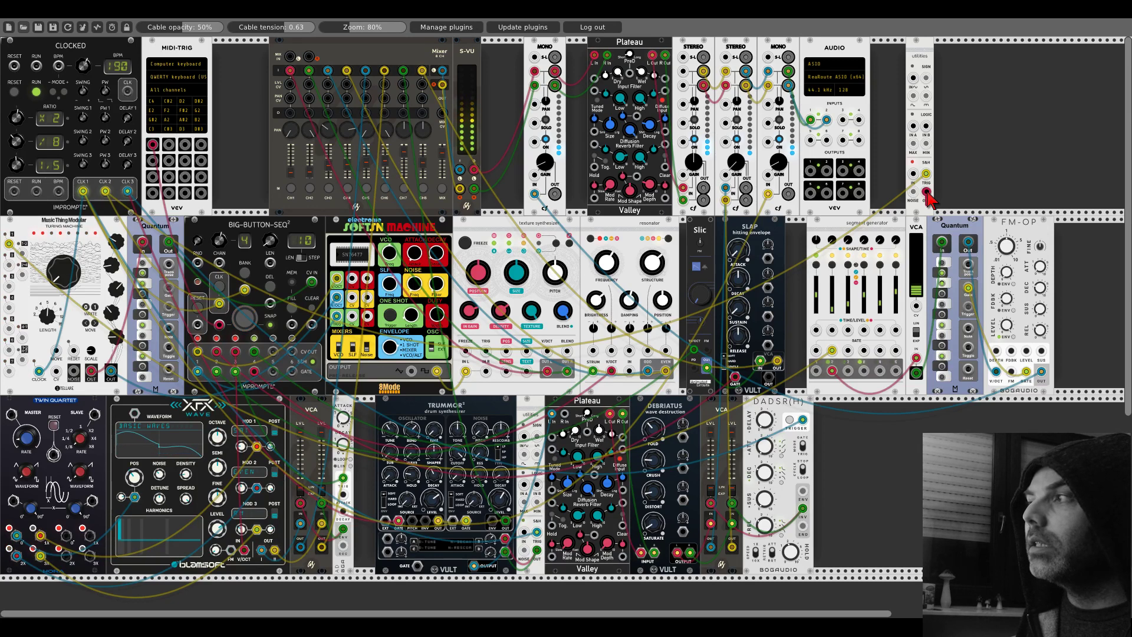
Step: Try the sample-and-hold output on the Segment Generator's fifth and sixth time/level inputs, adjusting the VCA-1 level in between
drag(926, 192, 880, 333)
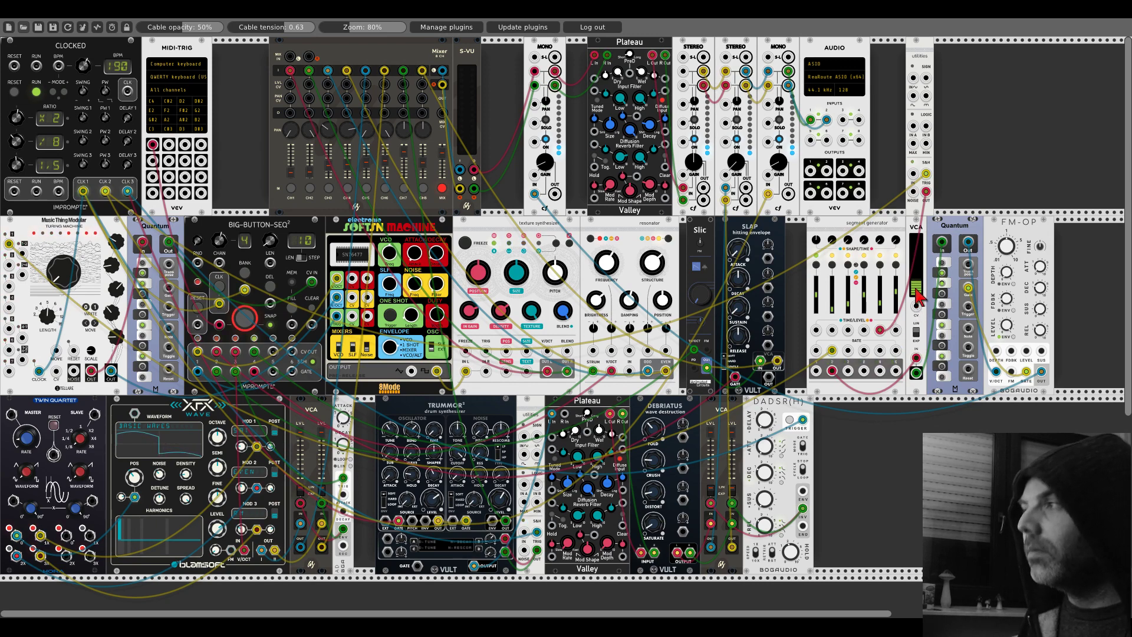
drag(917, 297, 915, 293)
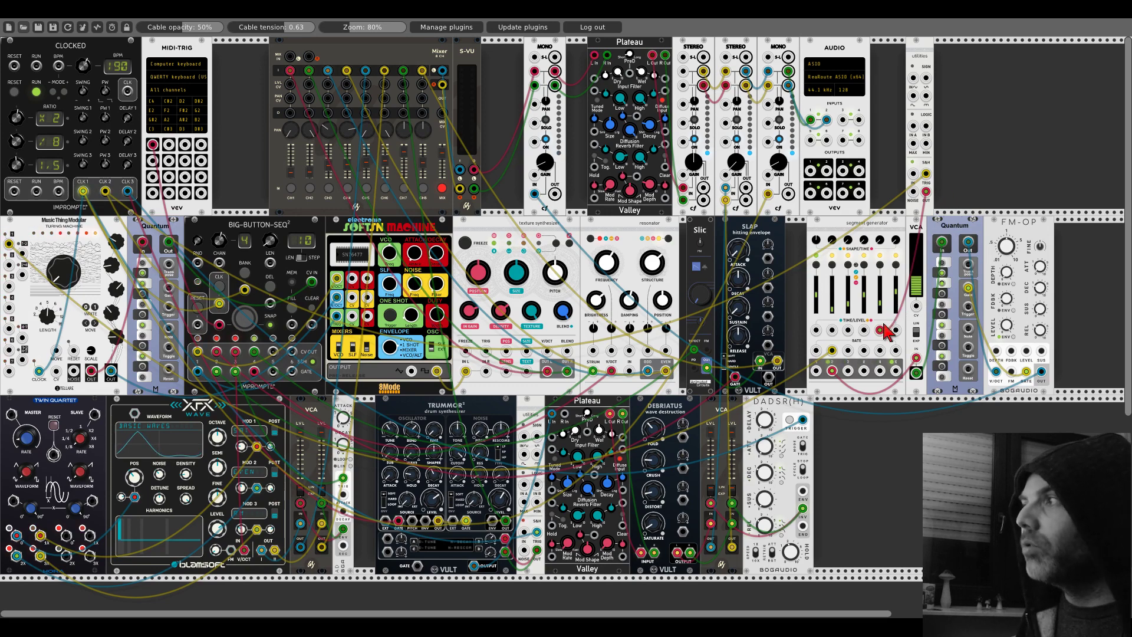
drag(926, 192, 896, 331)
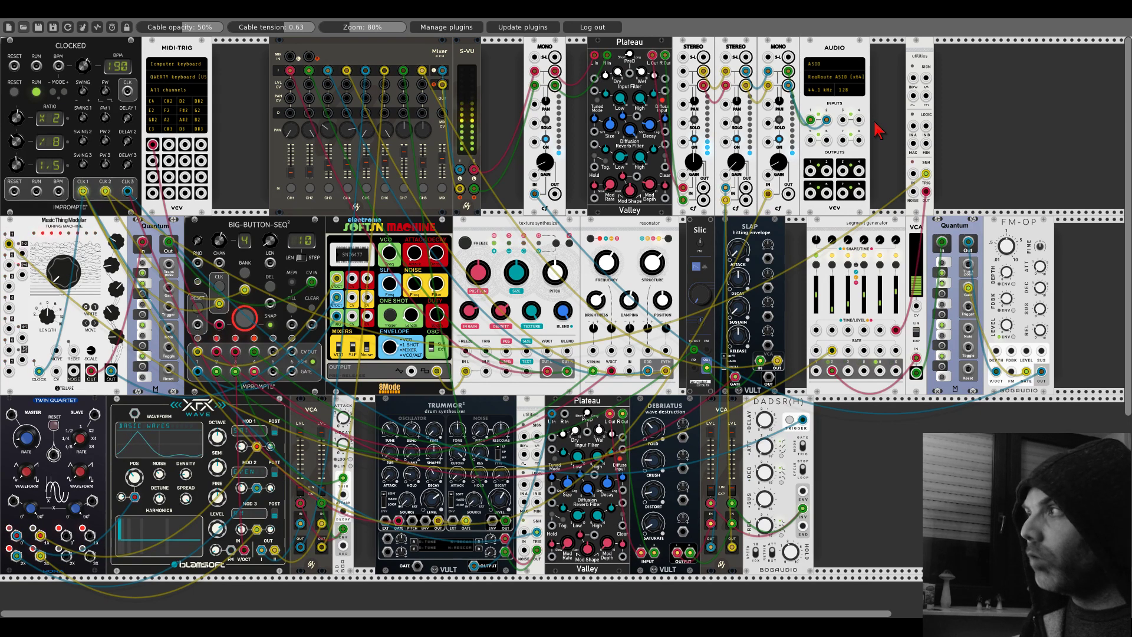
Step: Add a second VCA-1 beside Utilities, route the sample-and-hold through it into the first VCA-1's CV input, and set its level to about half
right_click(955, 141)
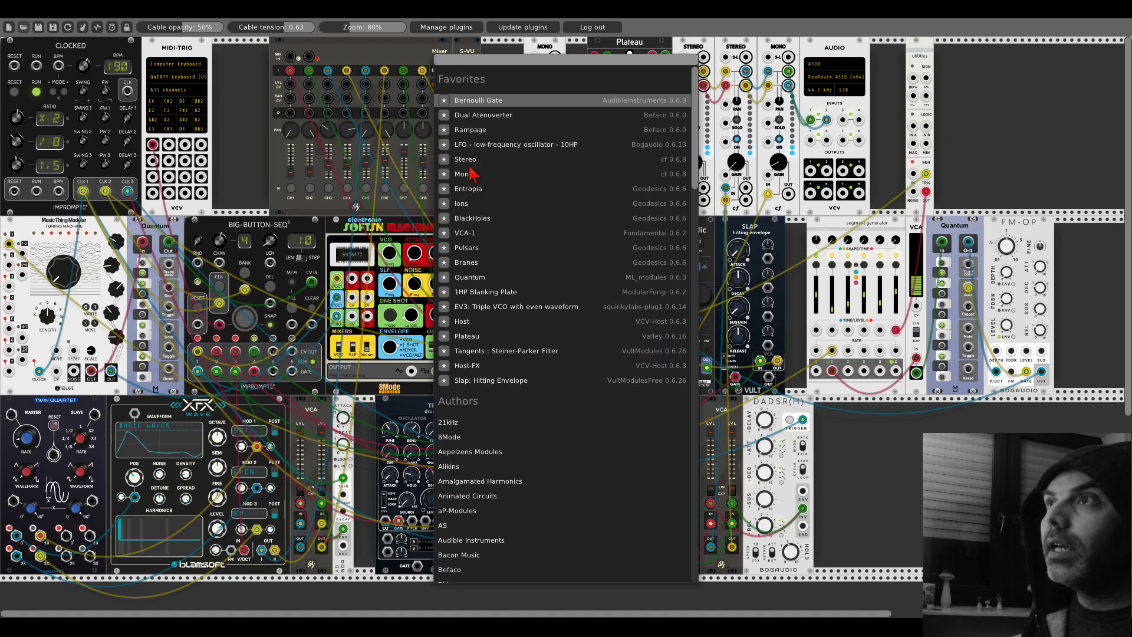
click(474, 234)
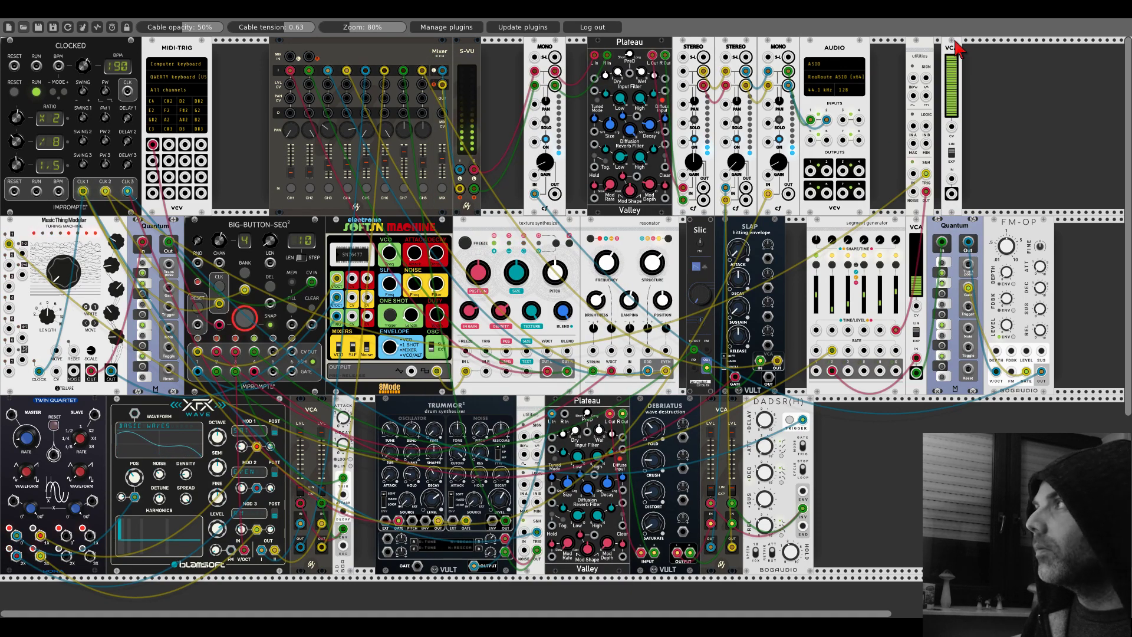
drag(956, 47, 949, 48)
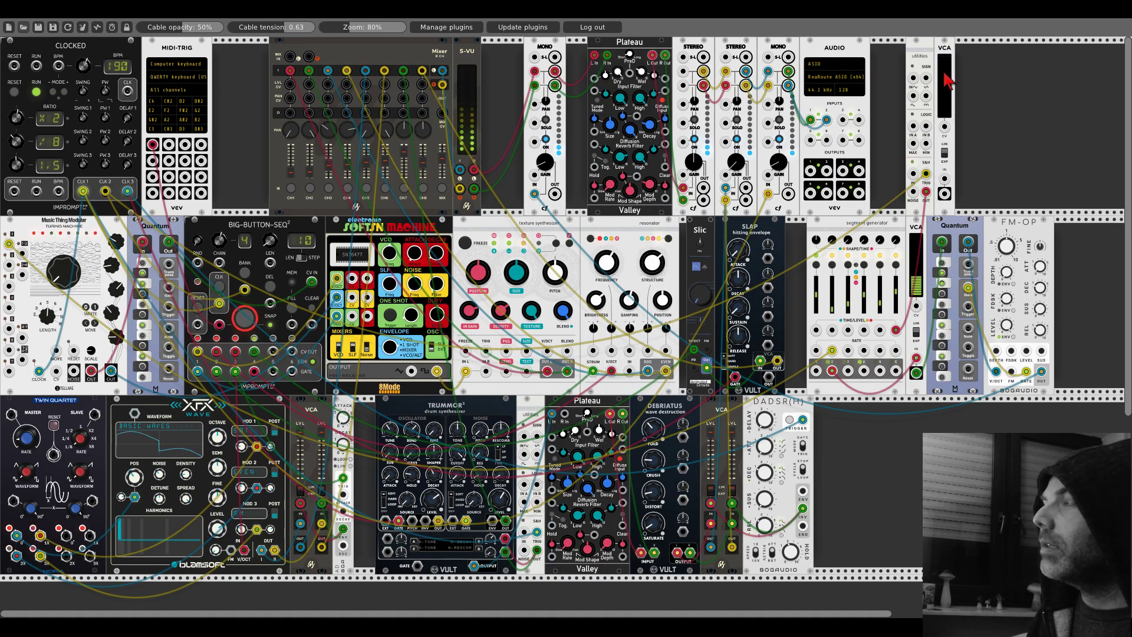
drag(926, 191, 915, 306)
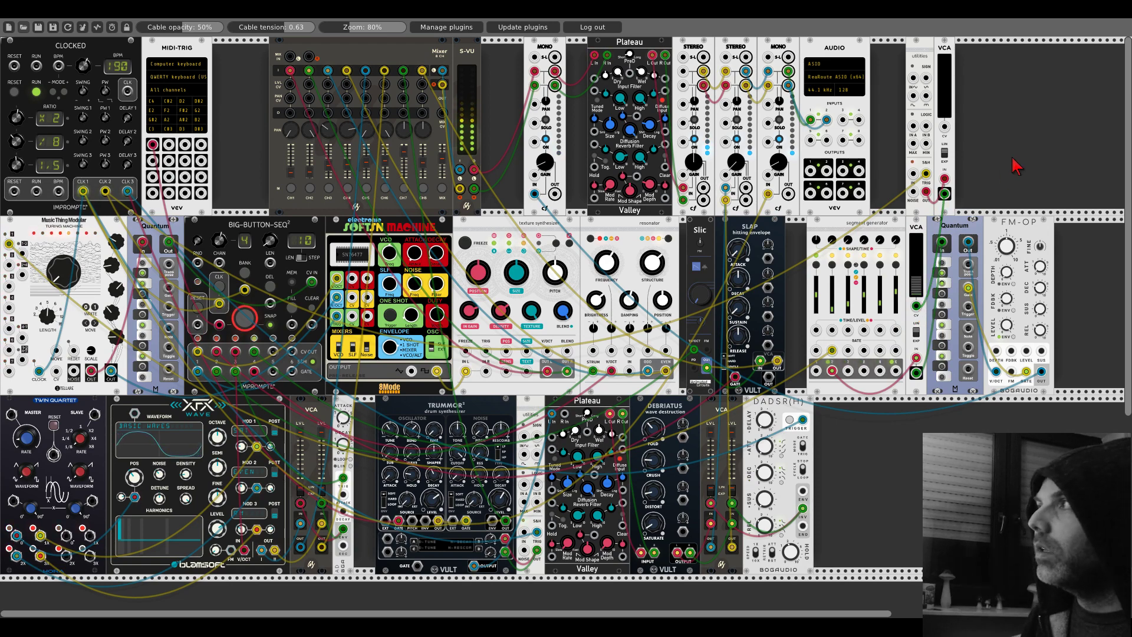
drag(951, 115, 951, 99)
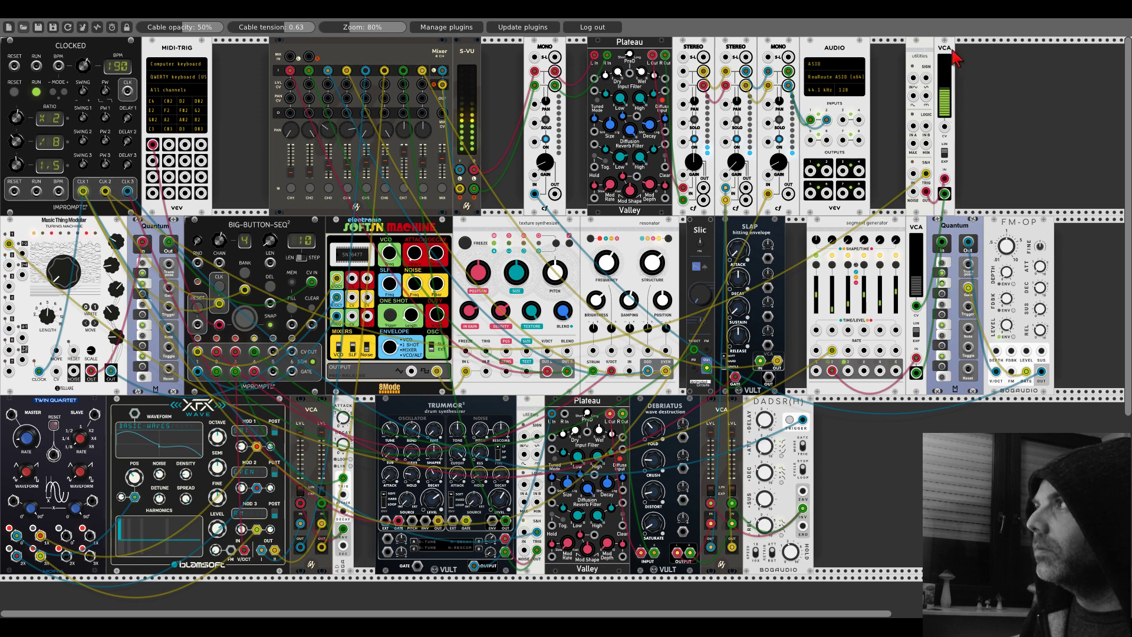
Step: Insert a Befaco Dual Atenuverter beside Utilities and reroute the sample-and-hold through its second channel into the first VCA-1's CV input
drag(958, 58, 1061, 82)
right_click(990, 93)
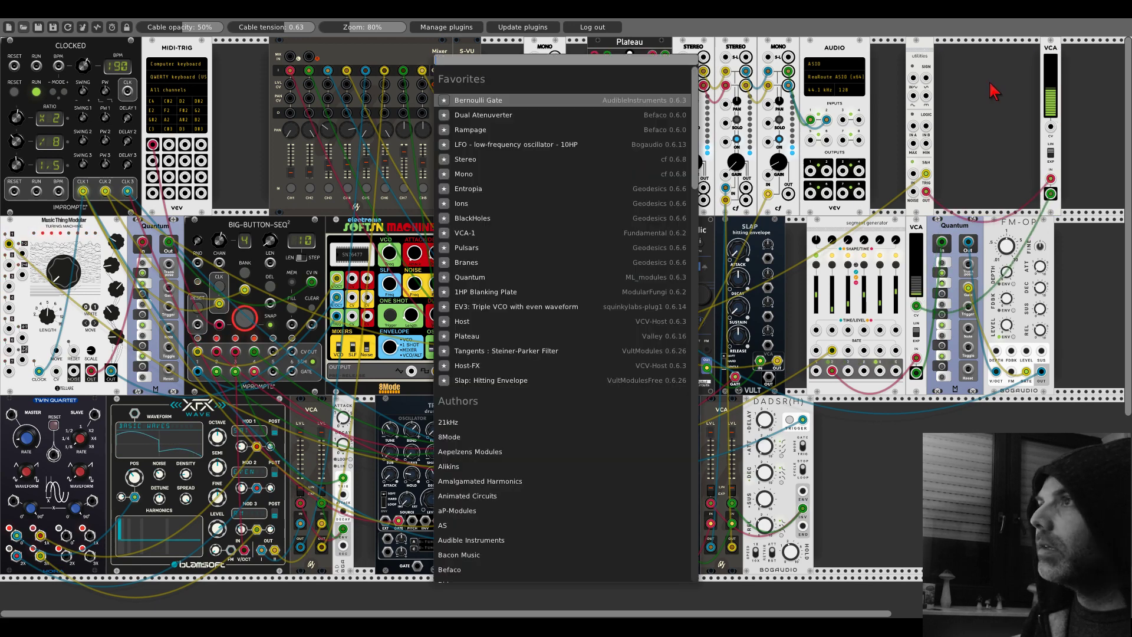
click(501, 115)
drag(975, 50, 940, 52)
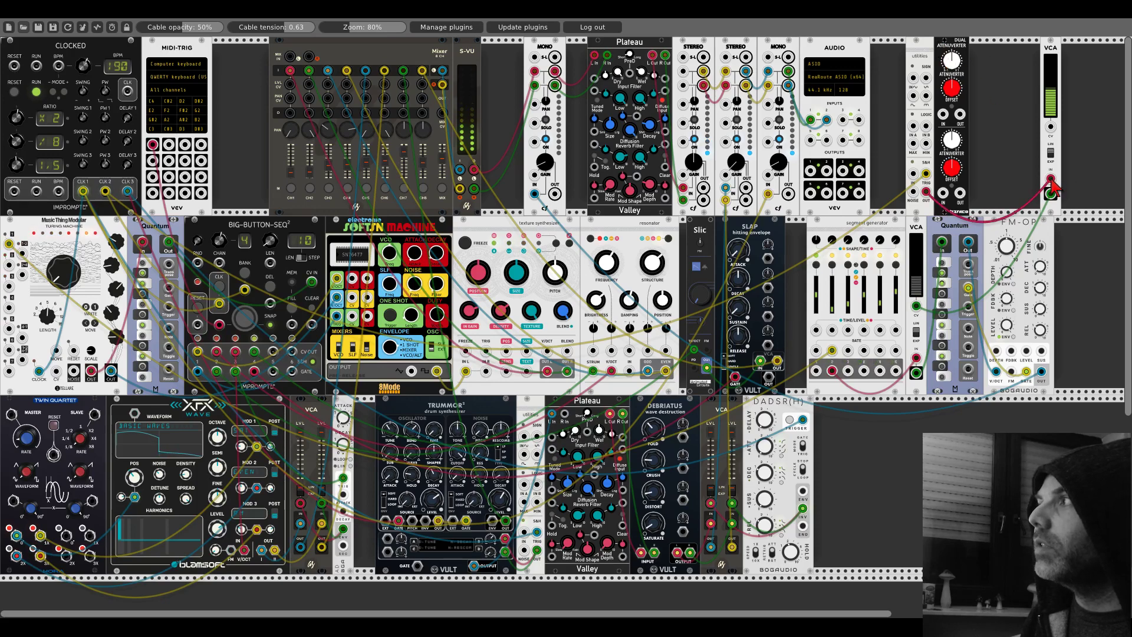
drag(1052, 200, 1055, 224)
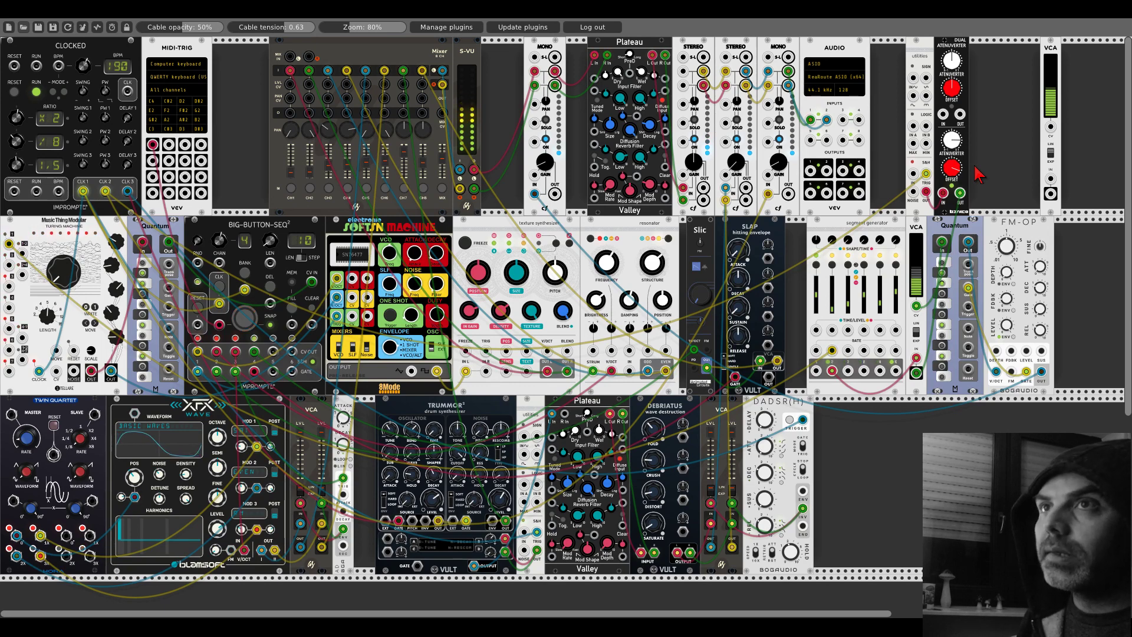
Step: Replace the Segment Generator's gate source with Clocked's CLK 1 output, and patch a modulation cable into FM-OP's FDBK input
drag(834, 347, 137, 263)
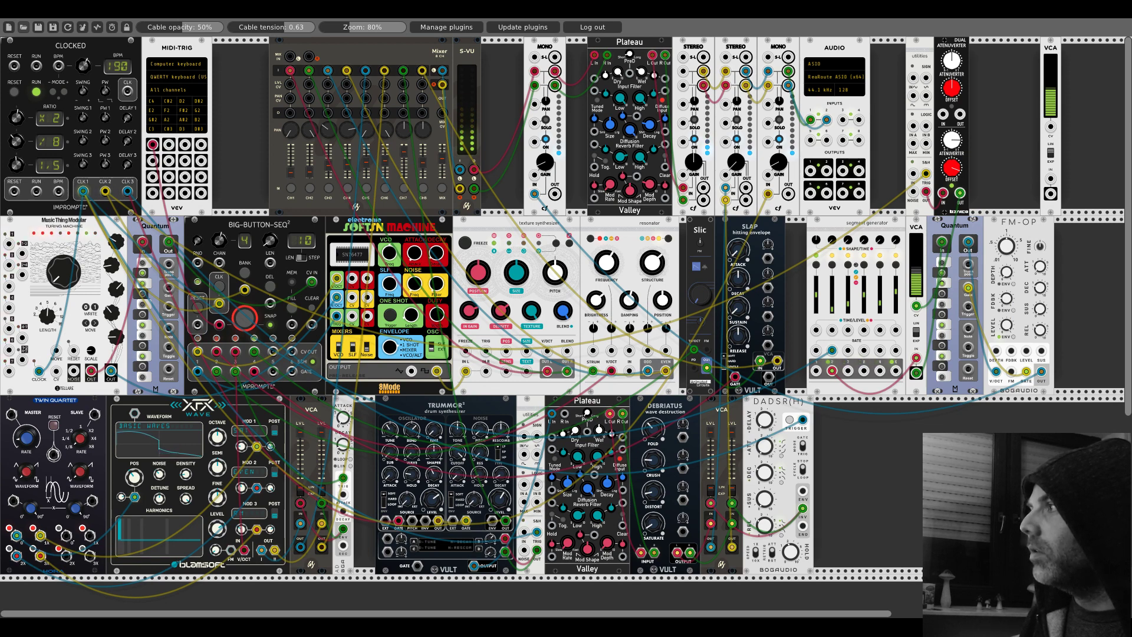
drag(1010, 352, 122, 498)
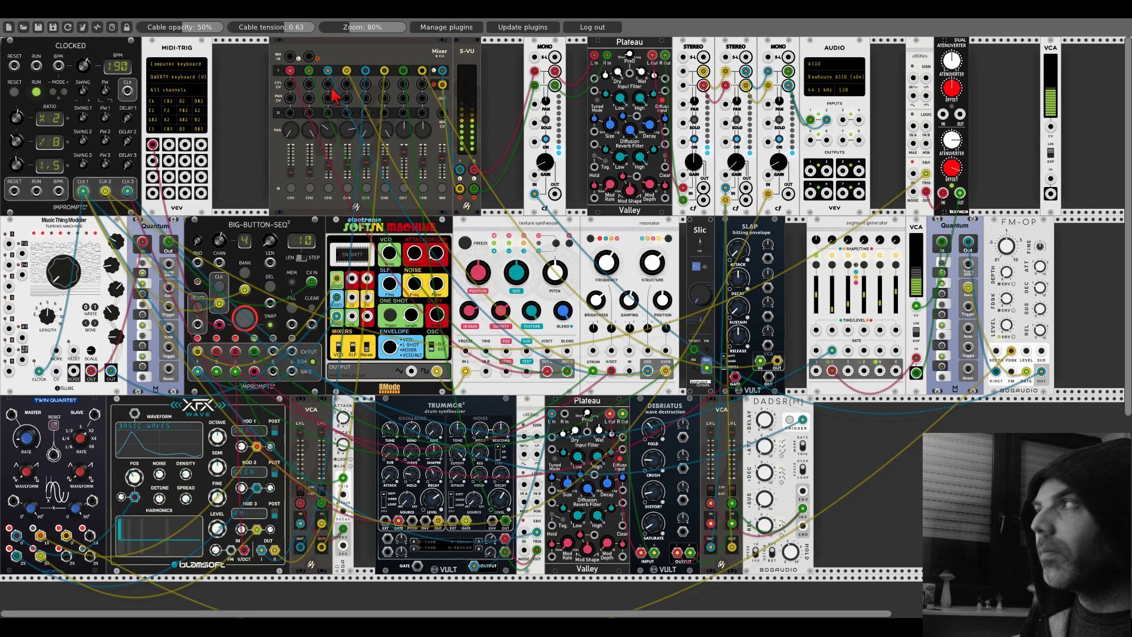
Step: Delete the unused second VCA-1 from the first row and switch off the Mono strip next to the Audio module
right_click(1052, 56)
click(1039, 165)
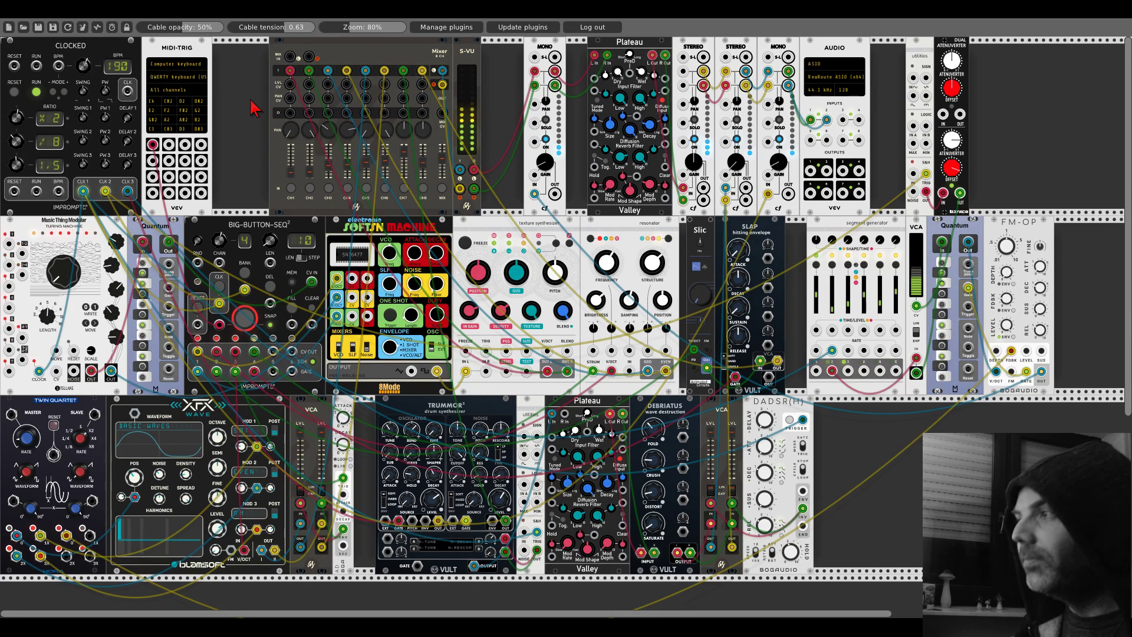
click(779, 141)
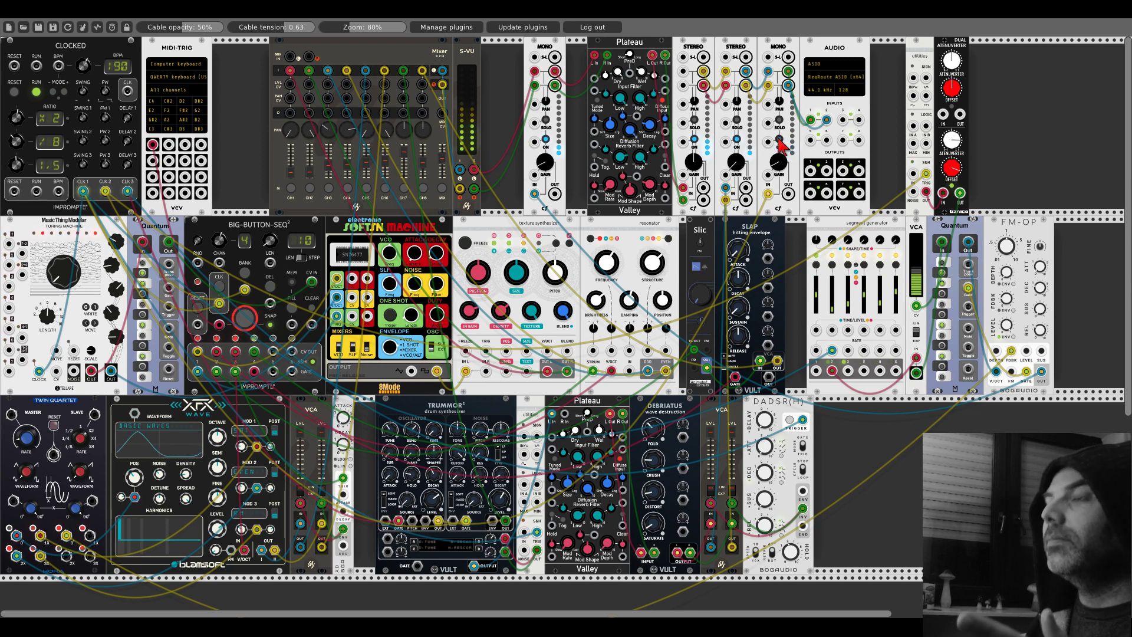